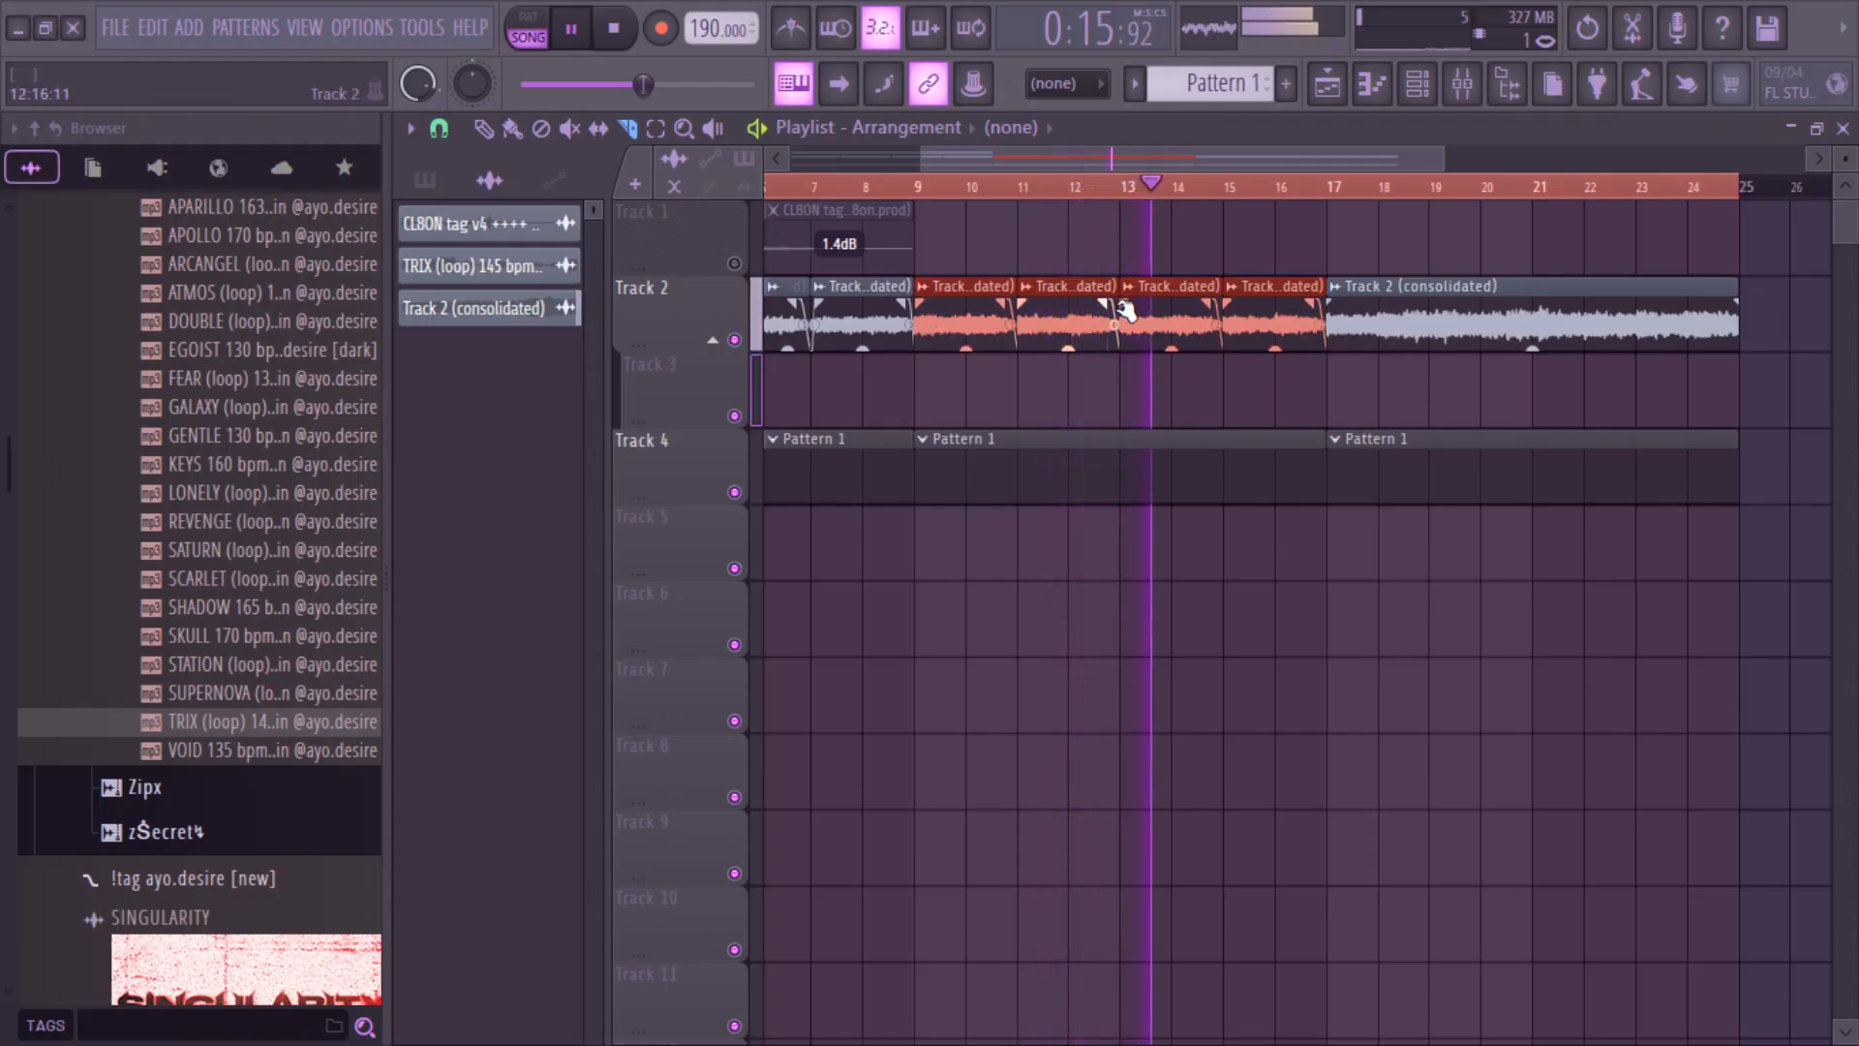
- Adjust the clip fade near bar 13 on Track 2 and set the bar 17 consolidated clip's volume to -2.5 dB
drag(1125, 305, 1133, 299)
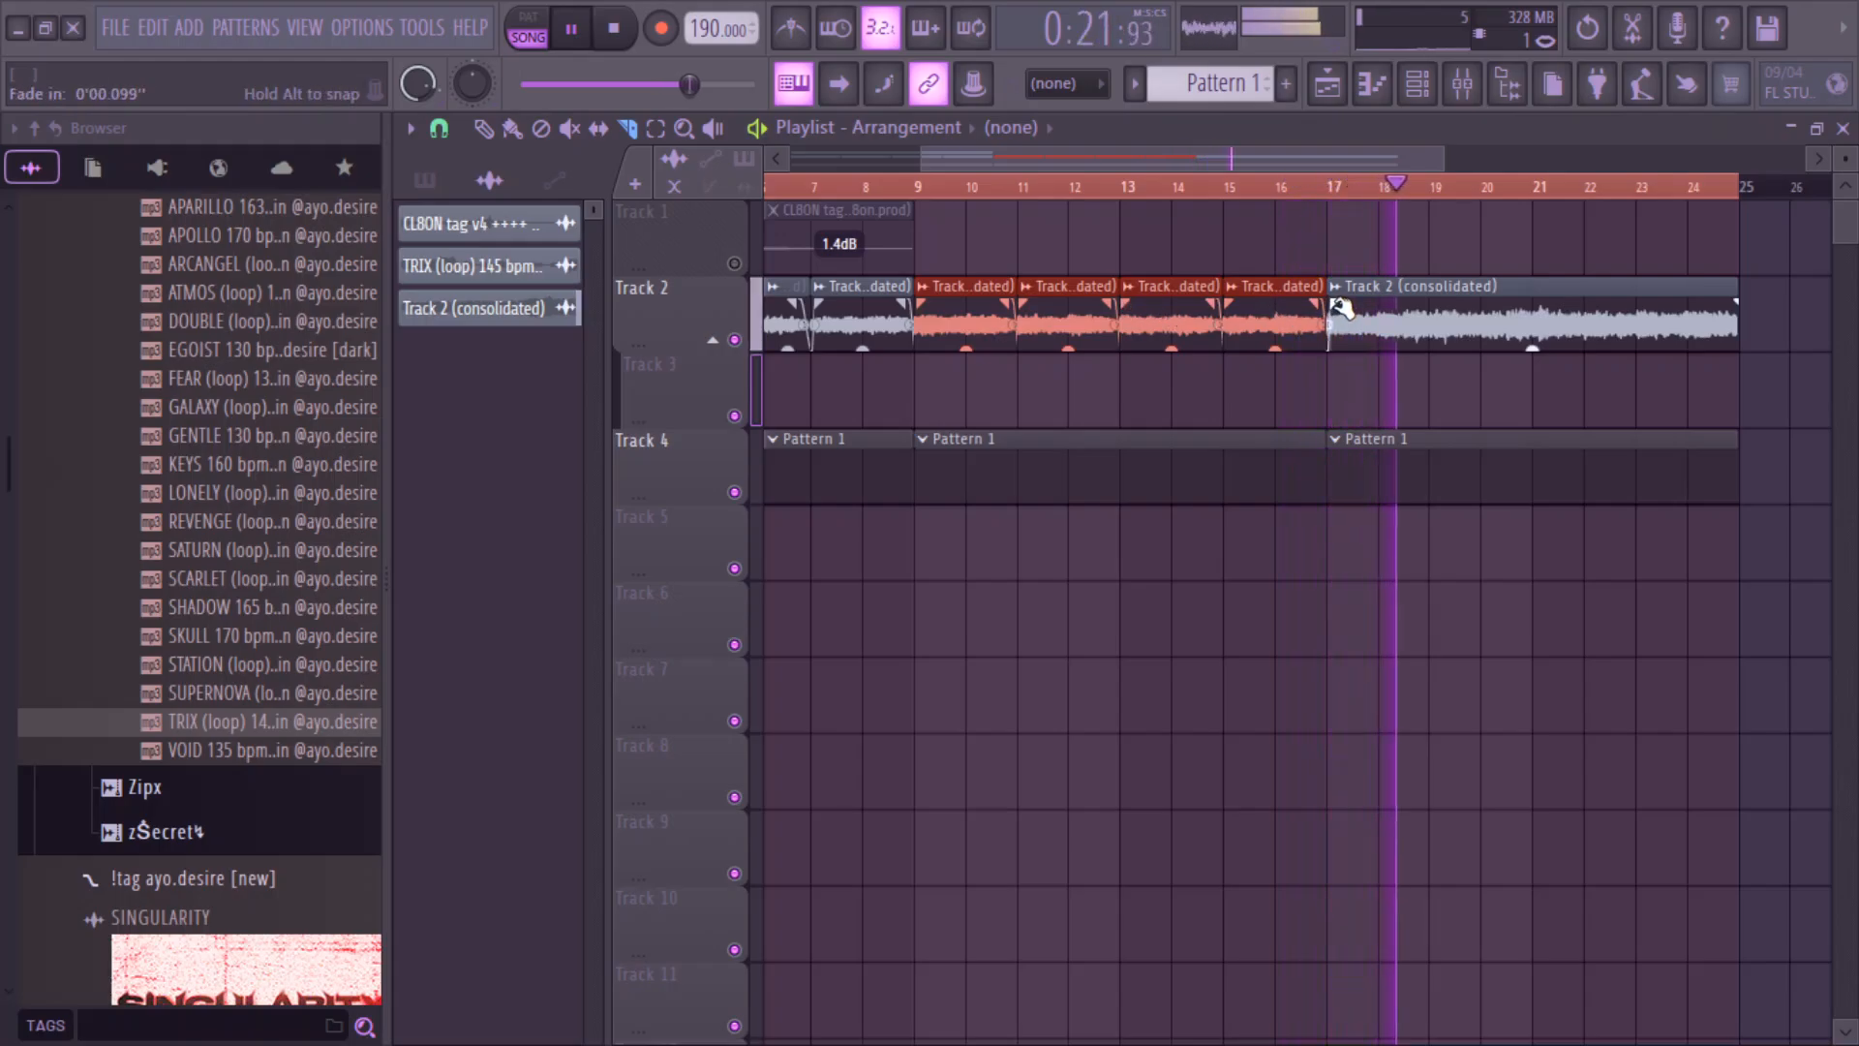
click(483, 128)
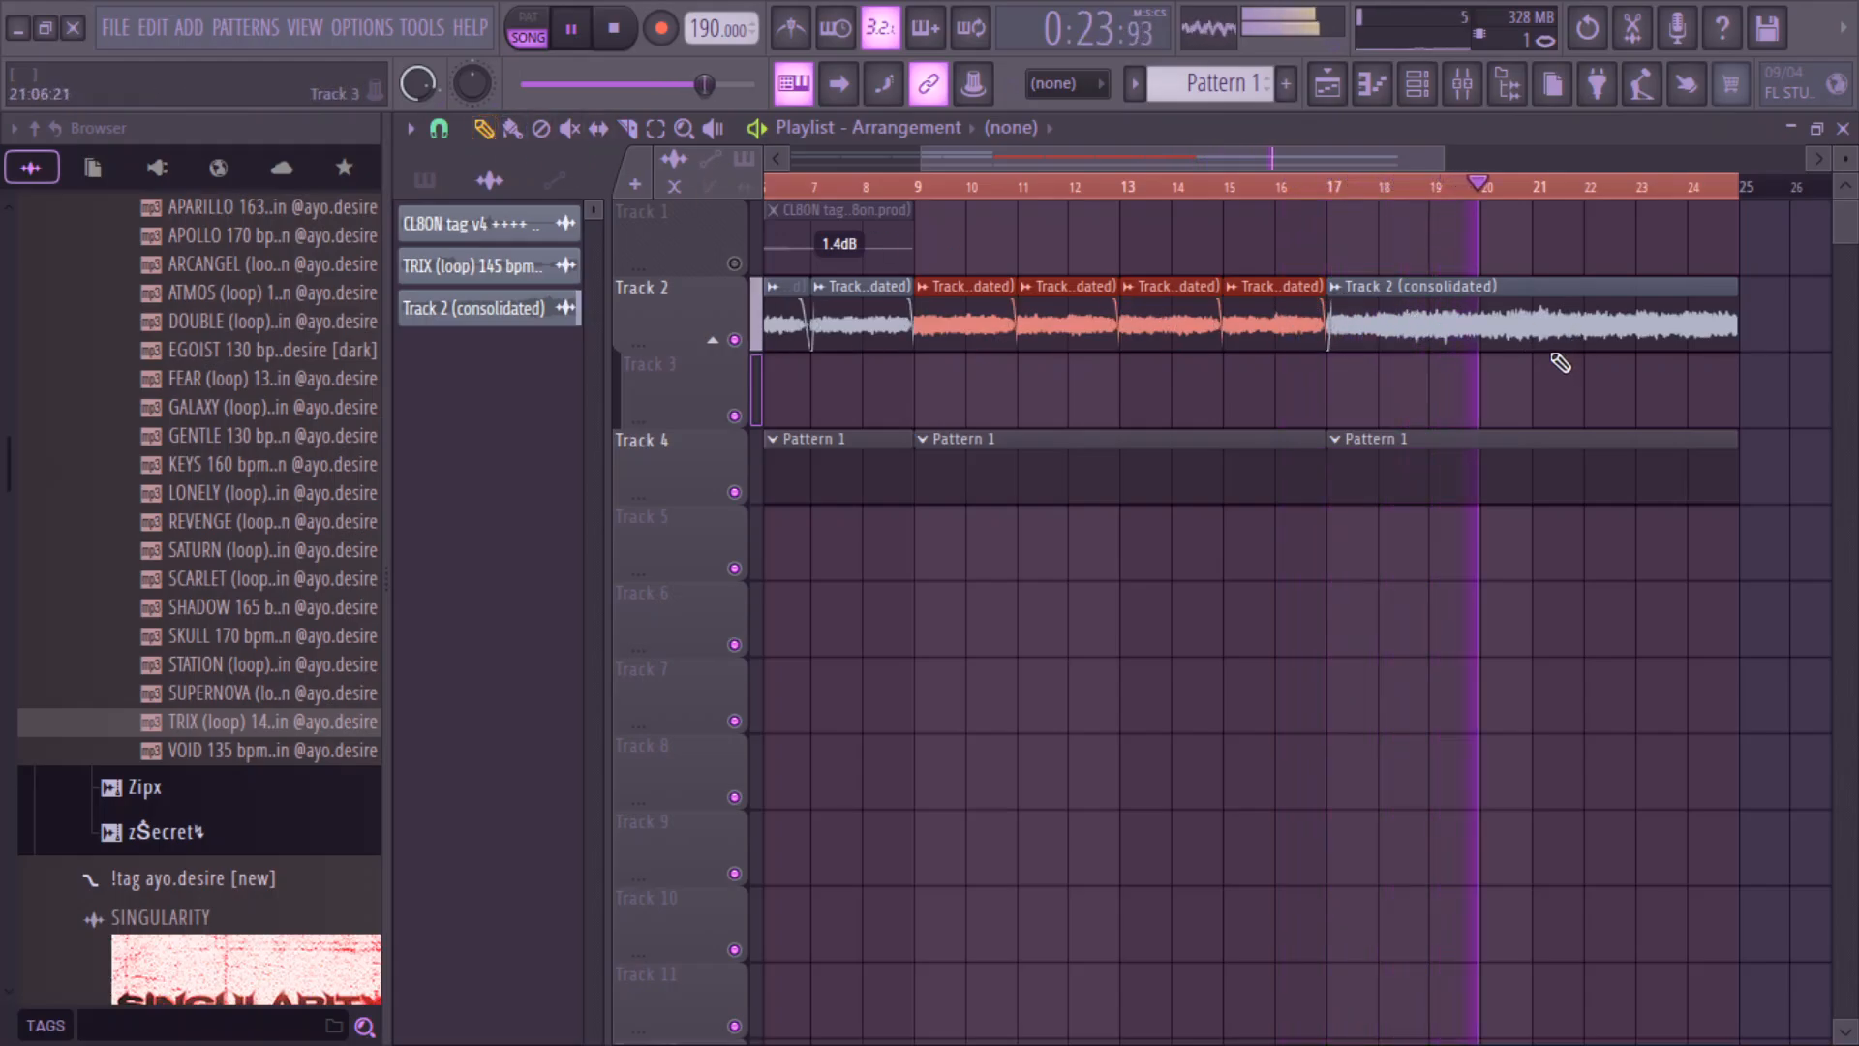
drag(1532, 344, 1524, 349)
drag(1441, 158, 1690, 157)
drag(1223, 154, 1084, 159)
key(space)
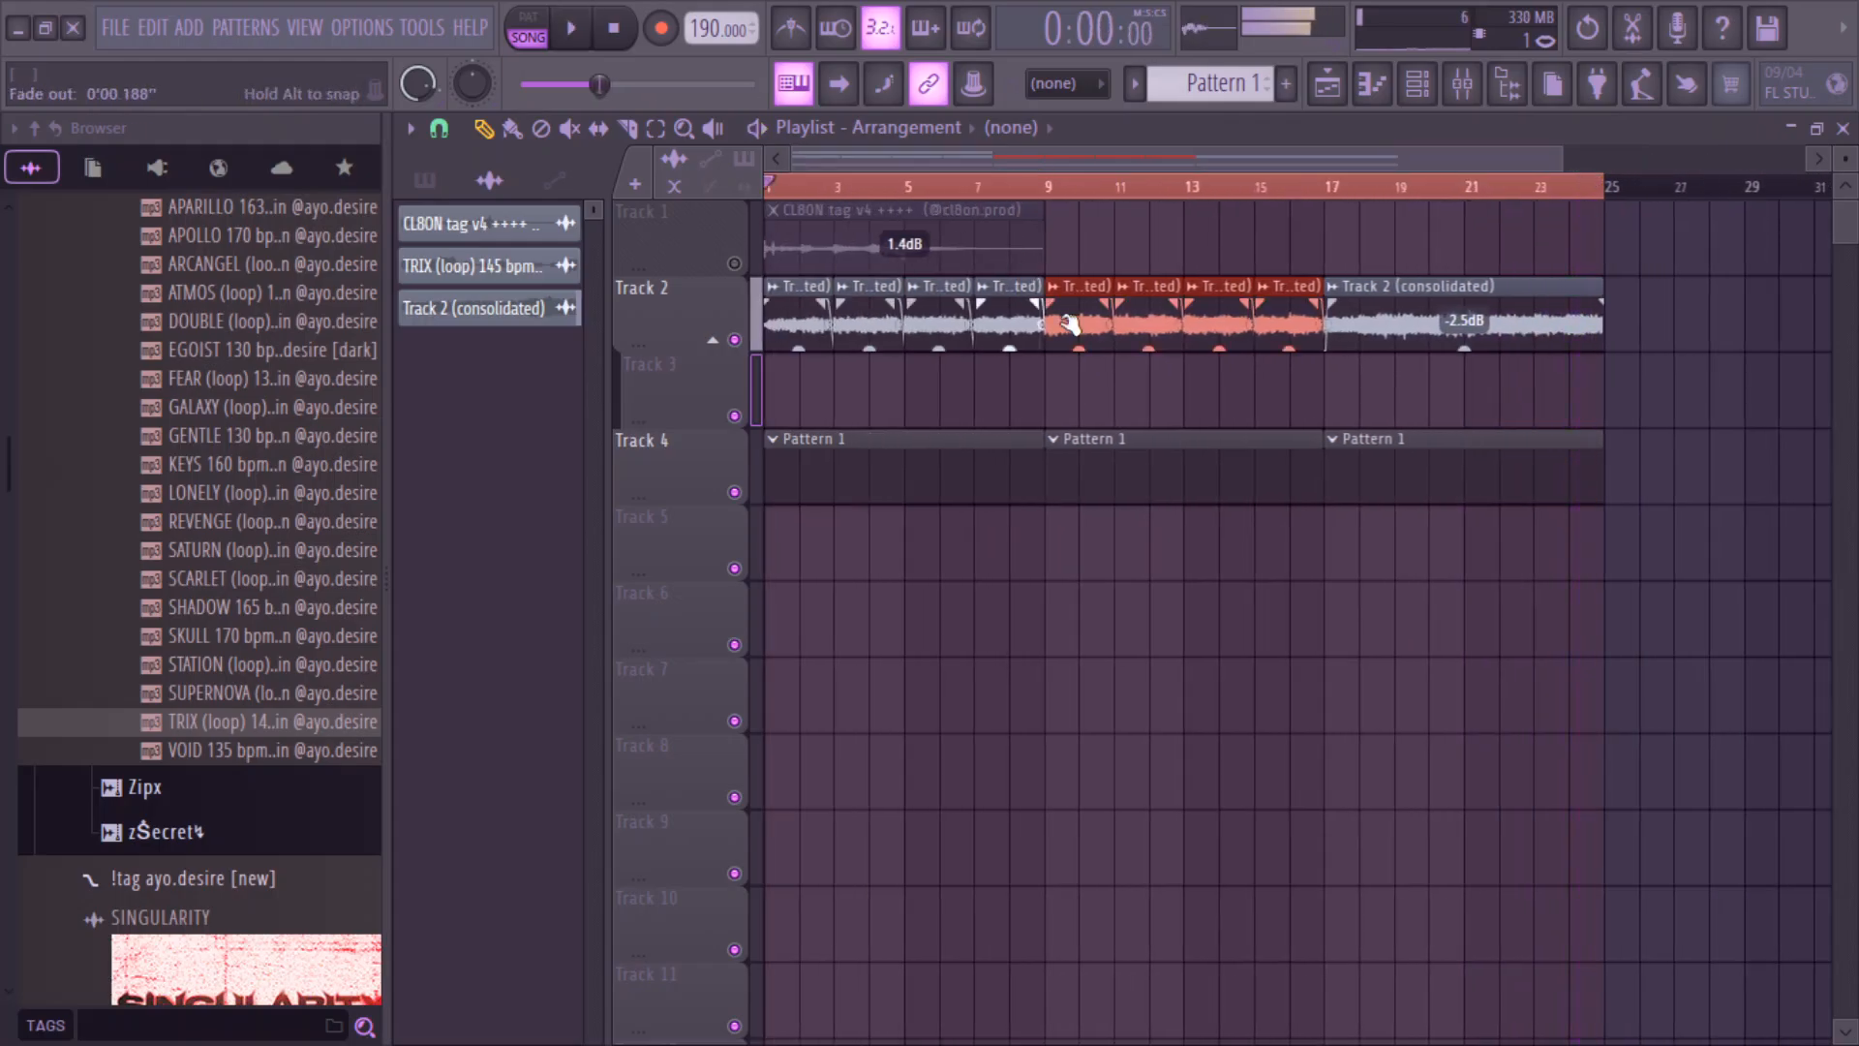
- Move the long Track 2 clip from bar 17 to bar 25 and copy the first four Track 2 clips to bar 17
ctrl+drag(1432, 415, 1714, 314)
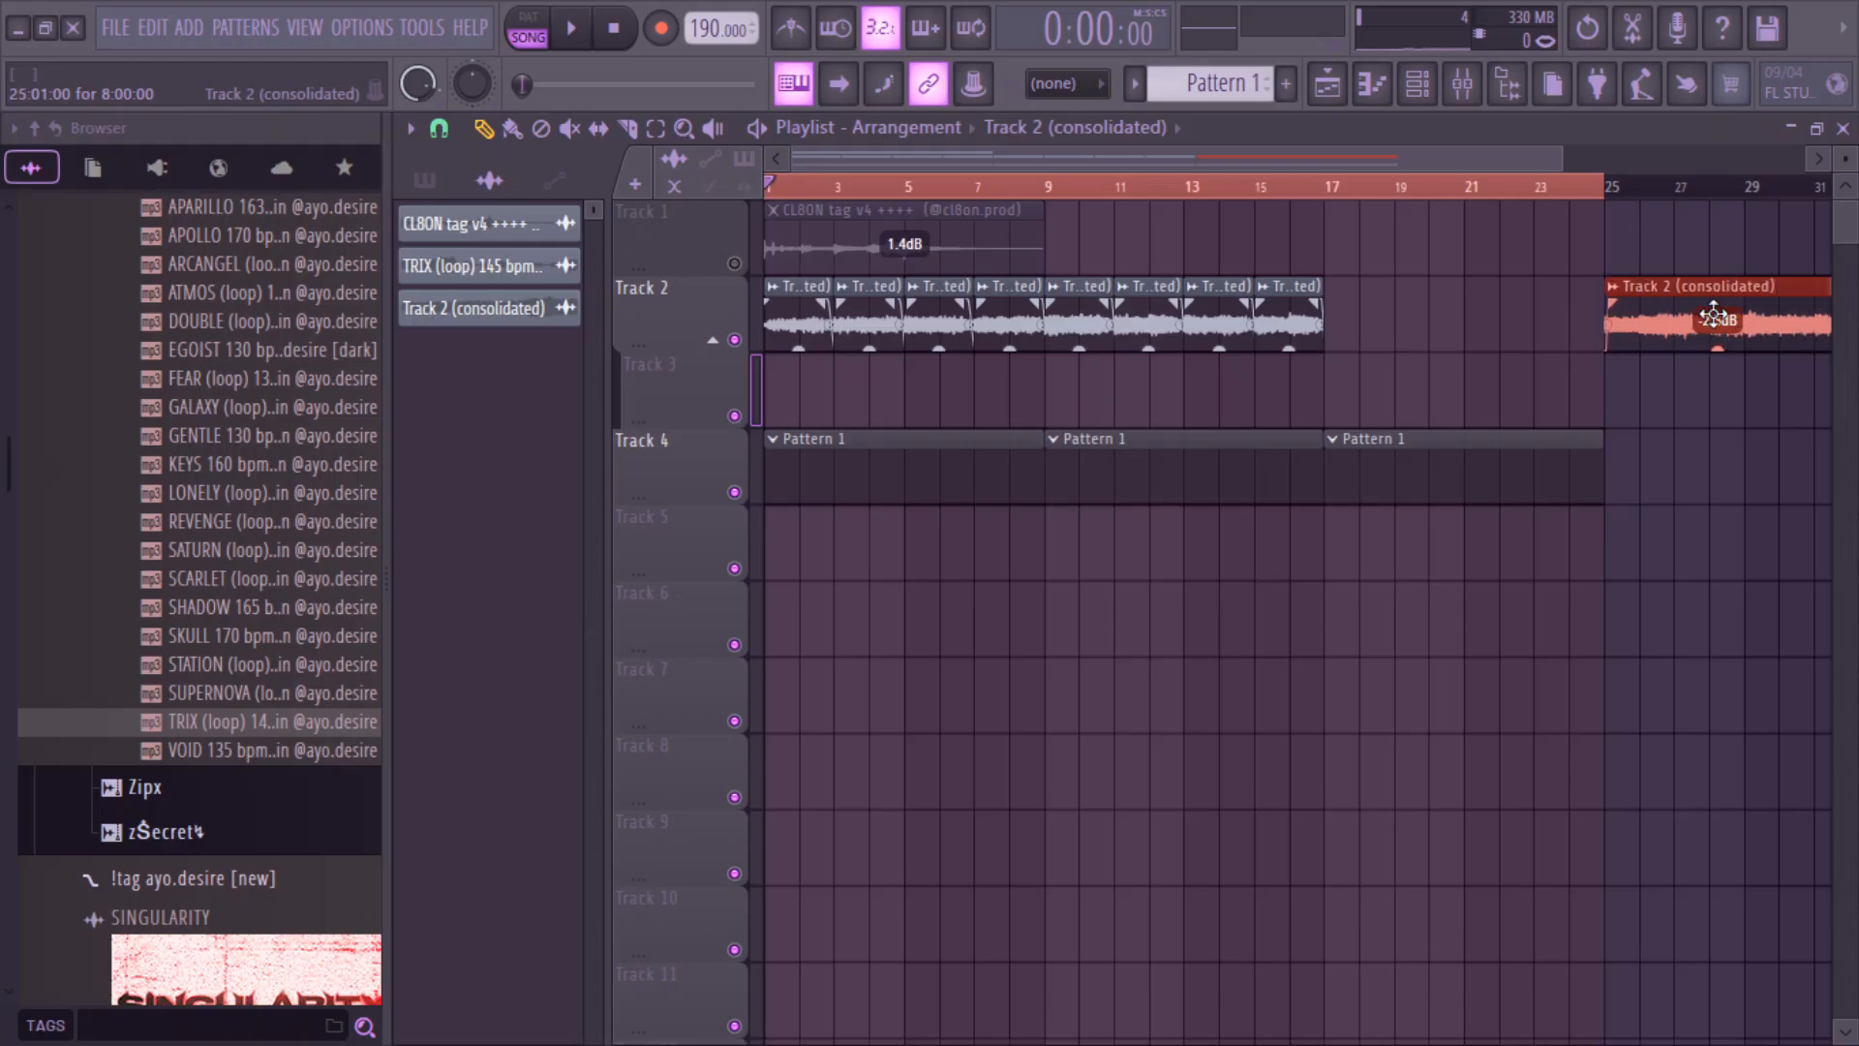
ctrl+drag(801, 423, 1044, 280)
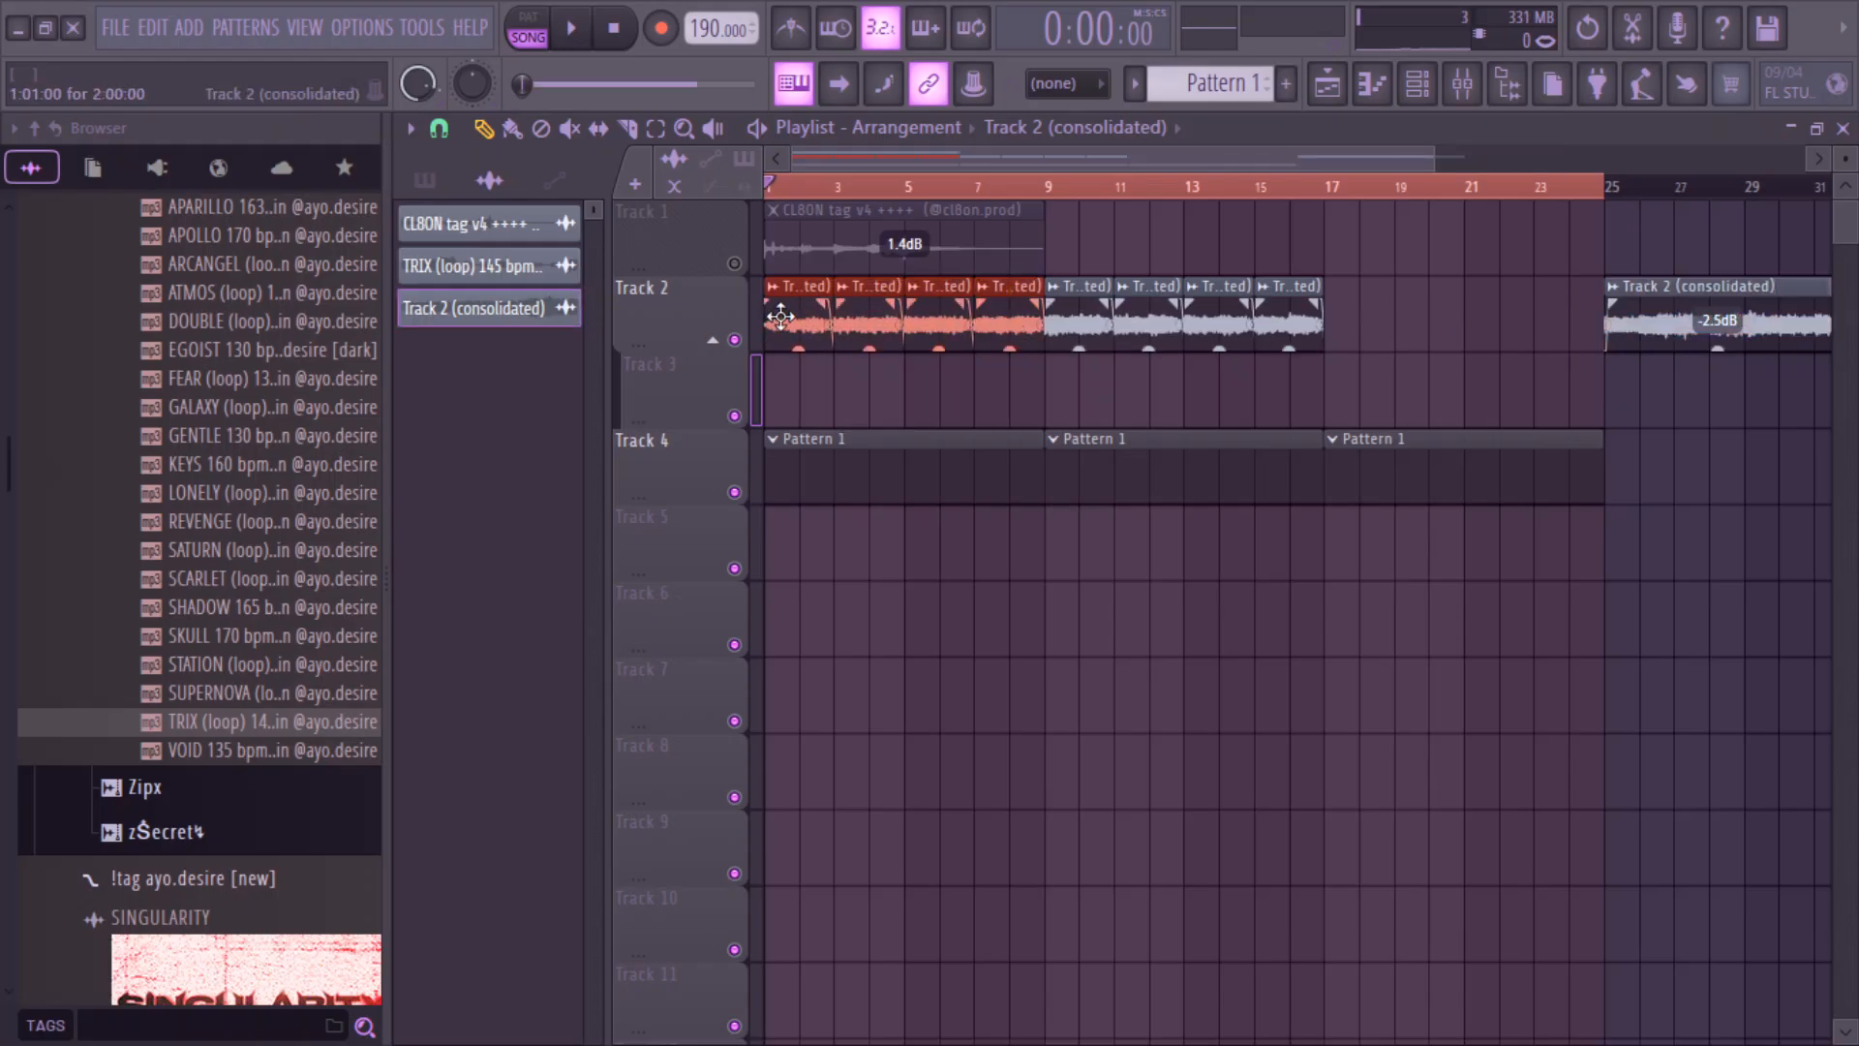
shift+drag(781, 316, 1343, 361)
- Extend the playlist's time selection to bar 33 and add another Pattern 1 clip at bar 25 on Track 4
drag(1435, 157, 1806, 158)
ctrl+drag(1274, 186, 1452, 188)
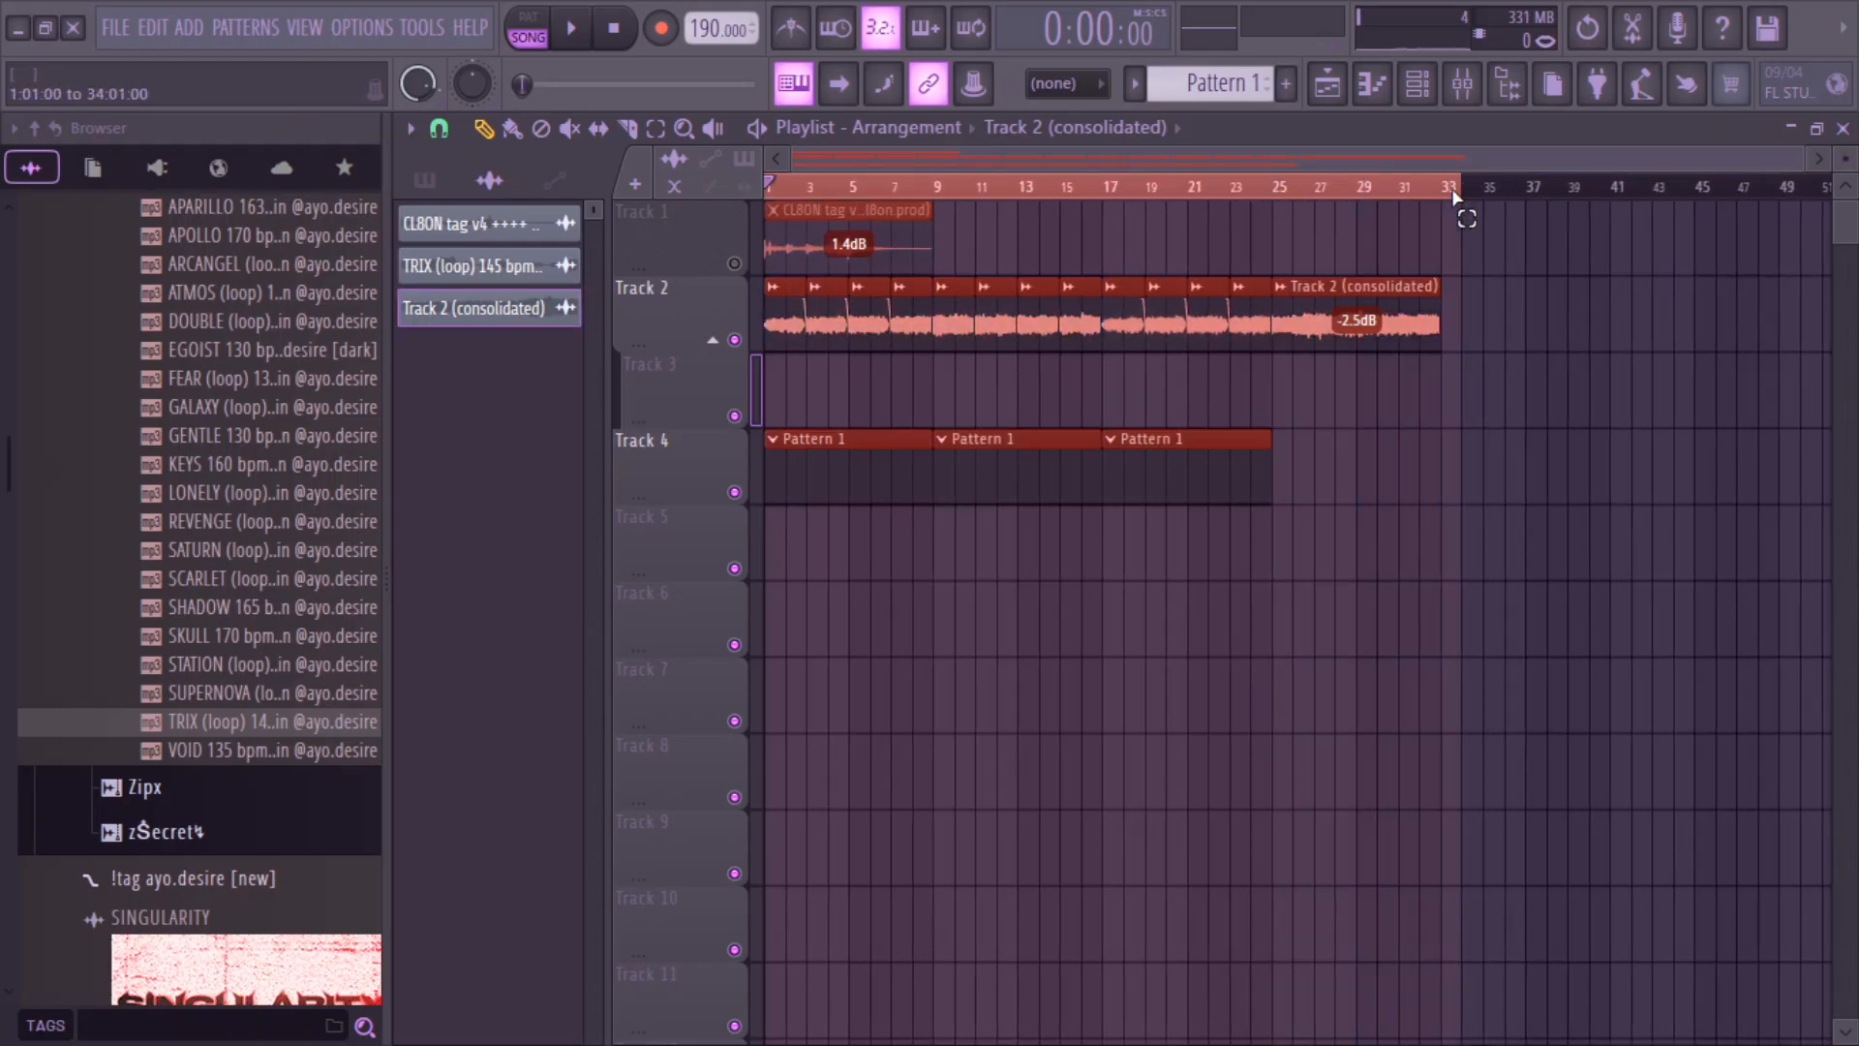
click(1293, 478)
key(space)
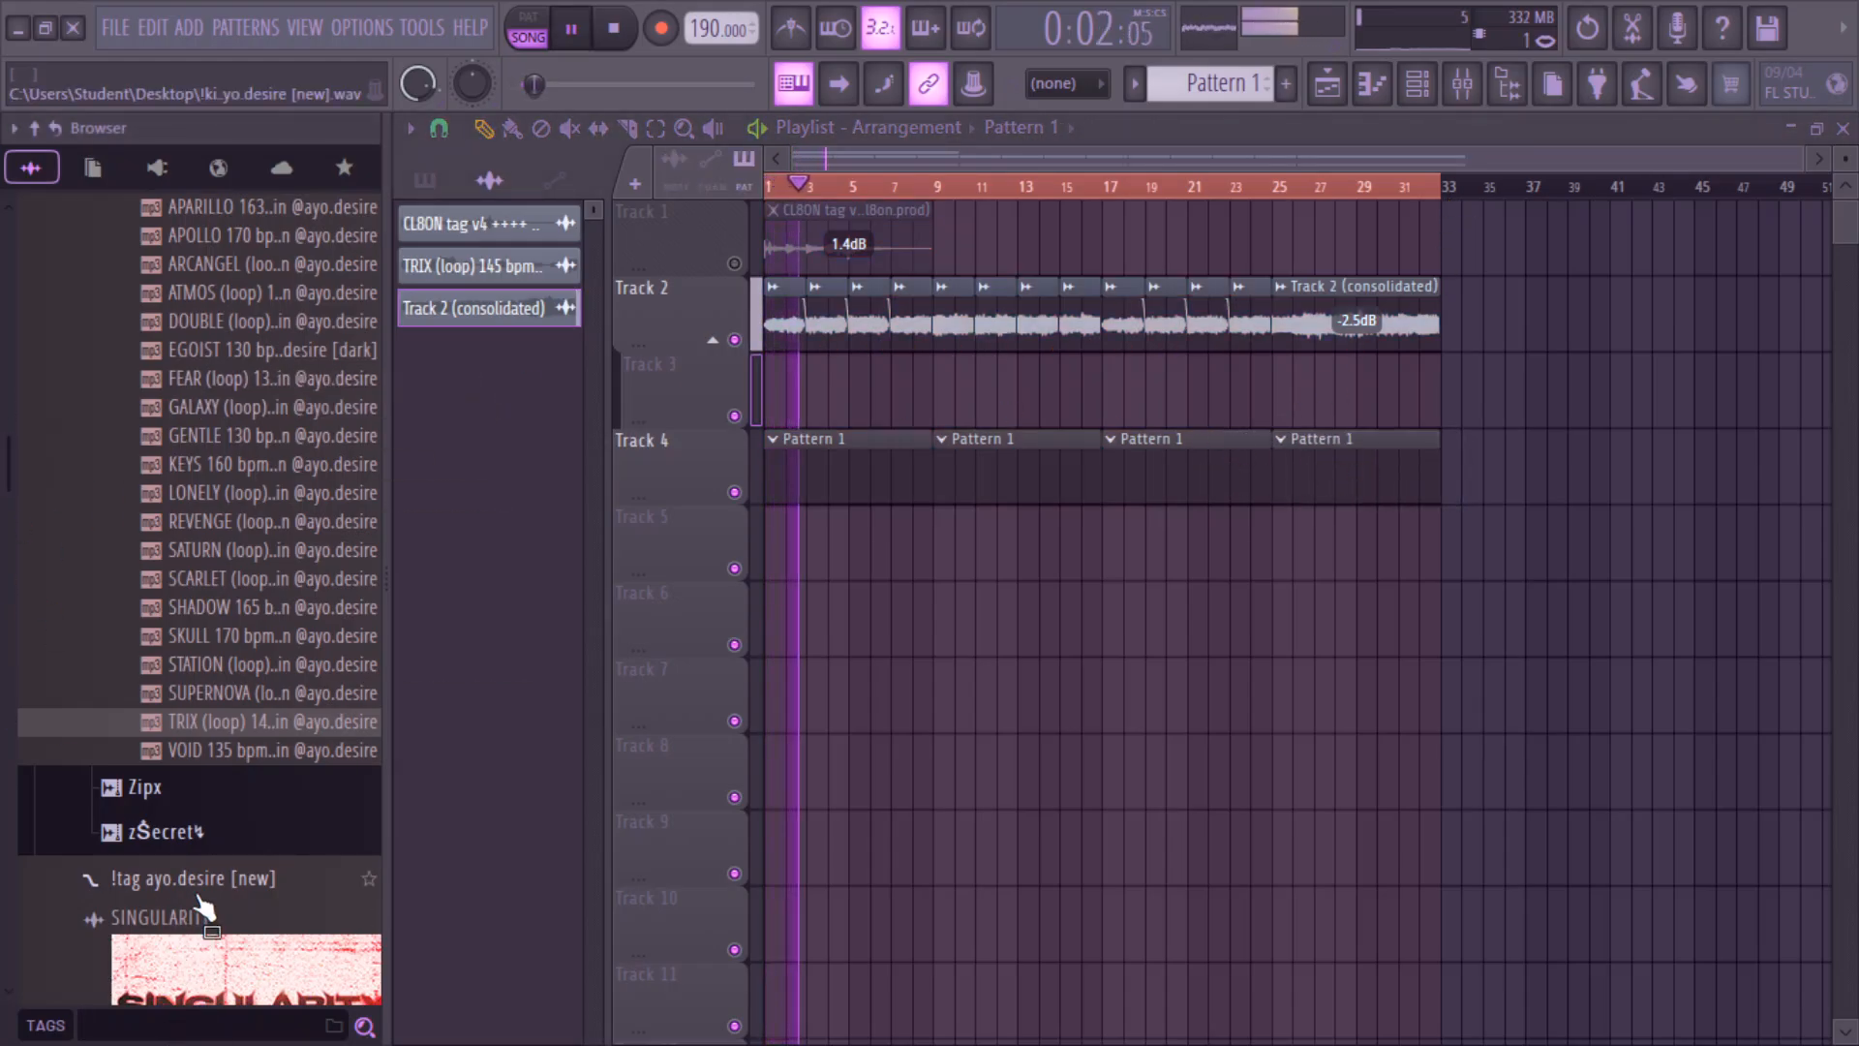
- Search the browser for "jerk" and load the "snare - jerk [robridd]" sample into a new sampler channel
text(jerk)
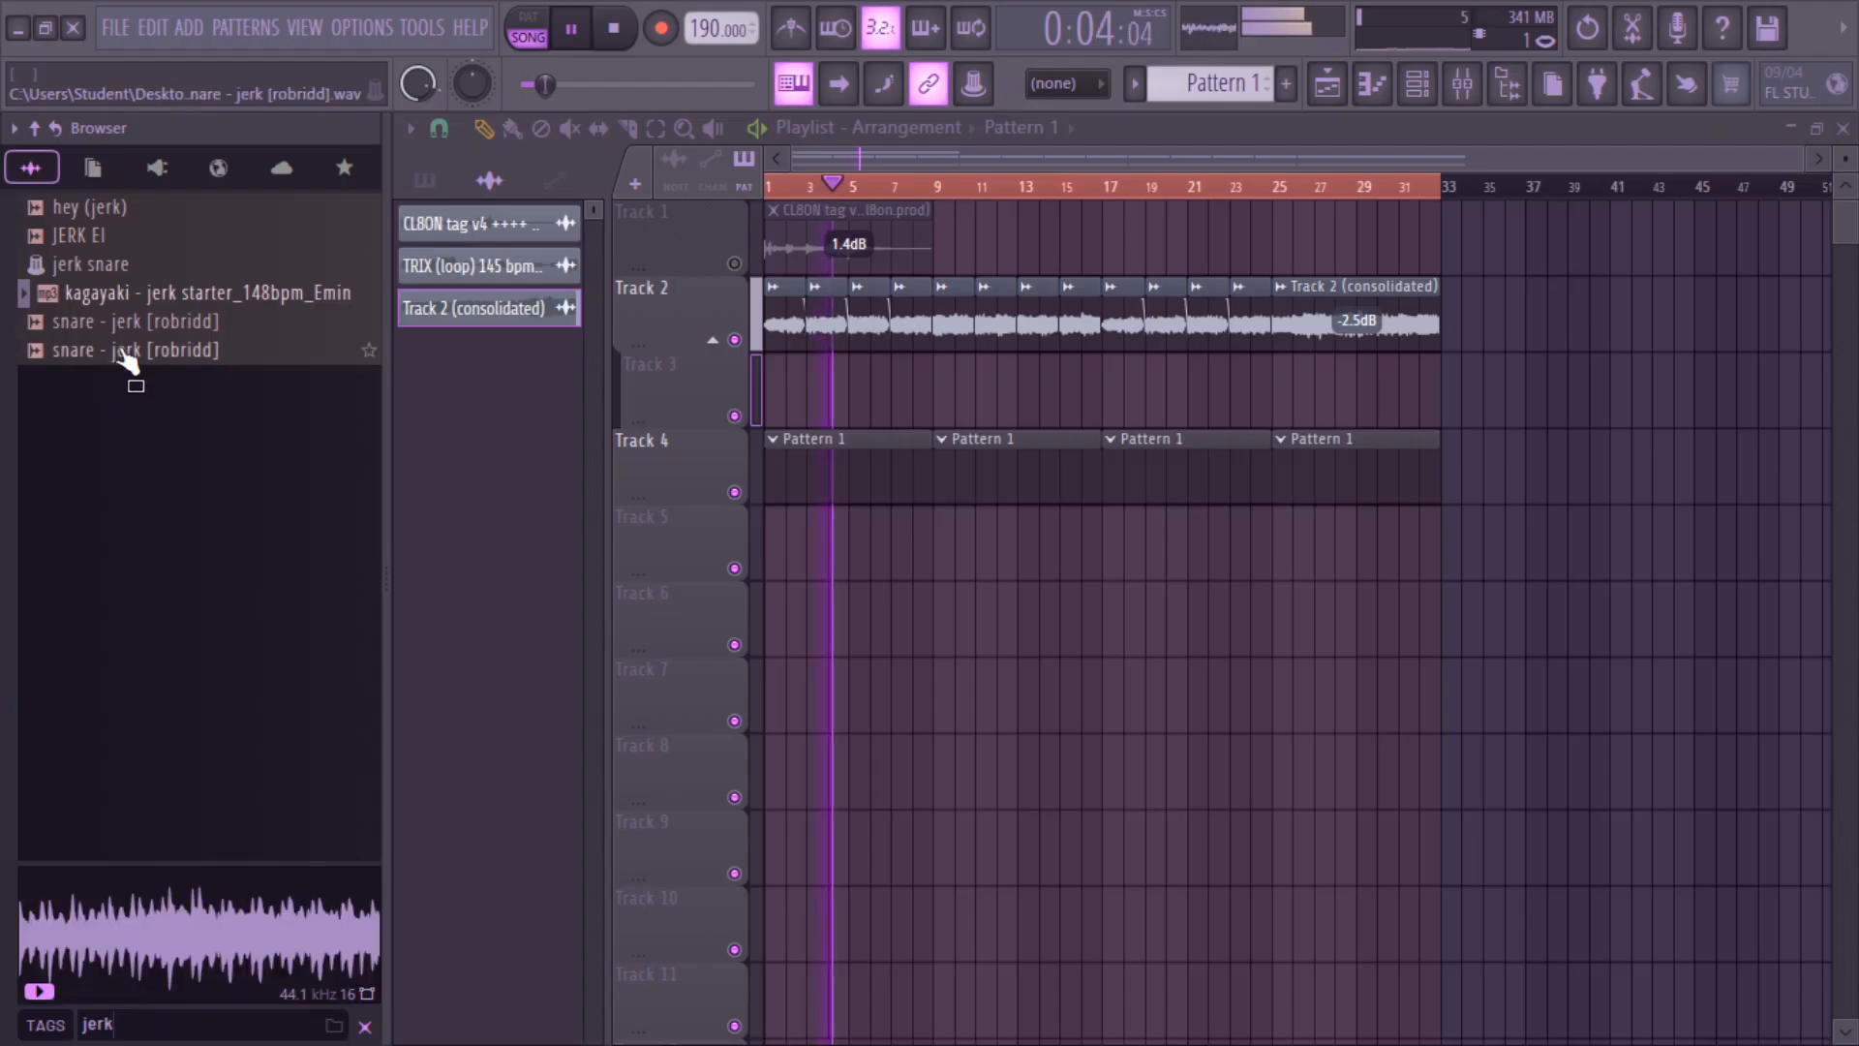
click(145, 349)
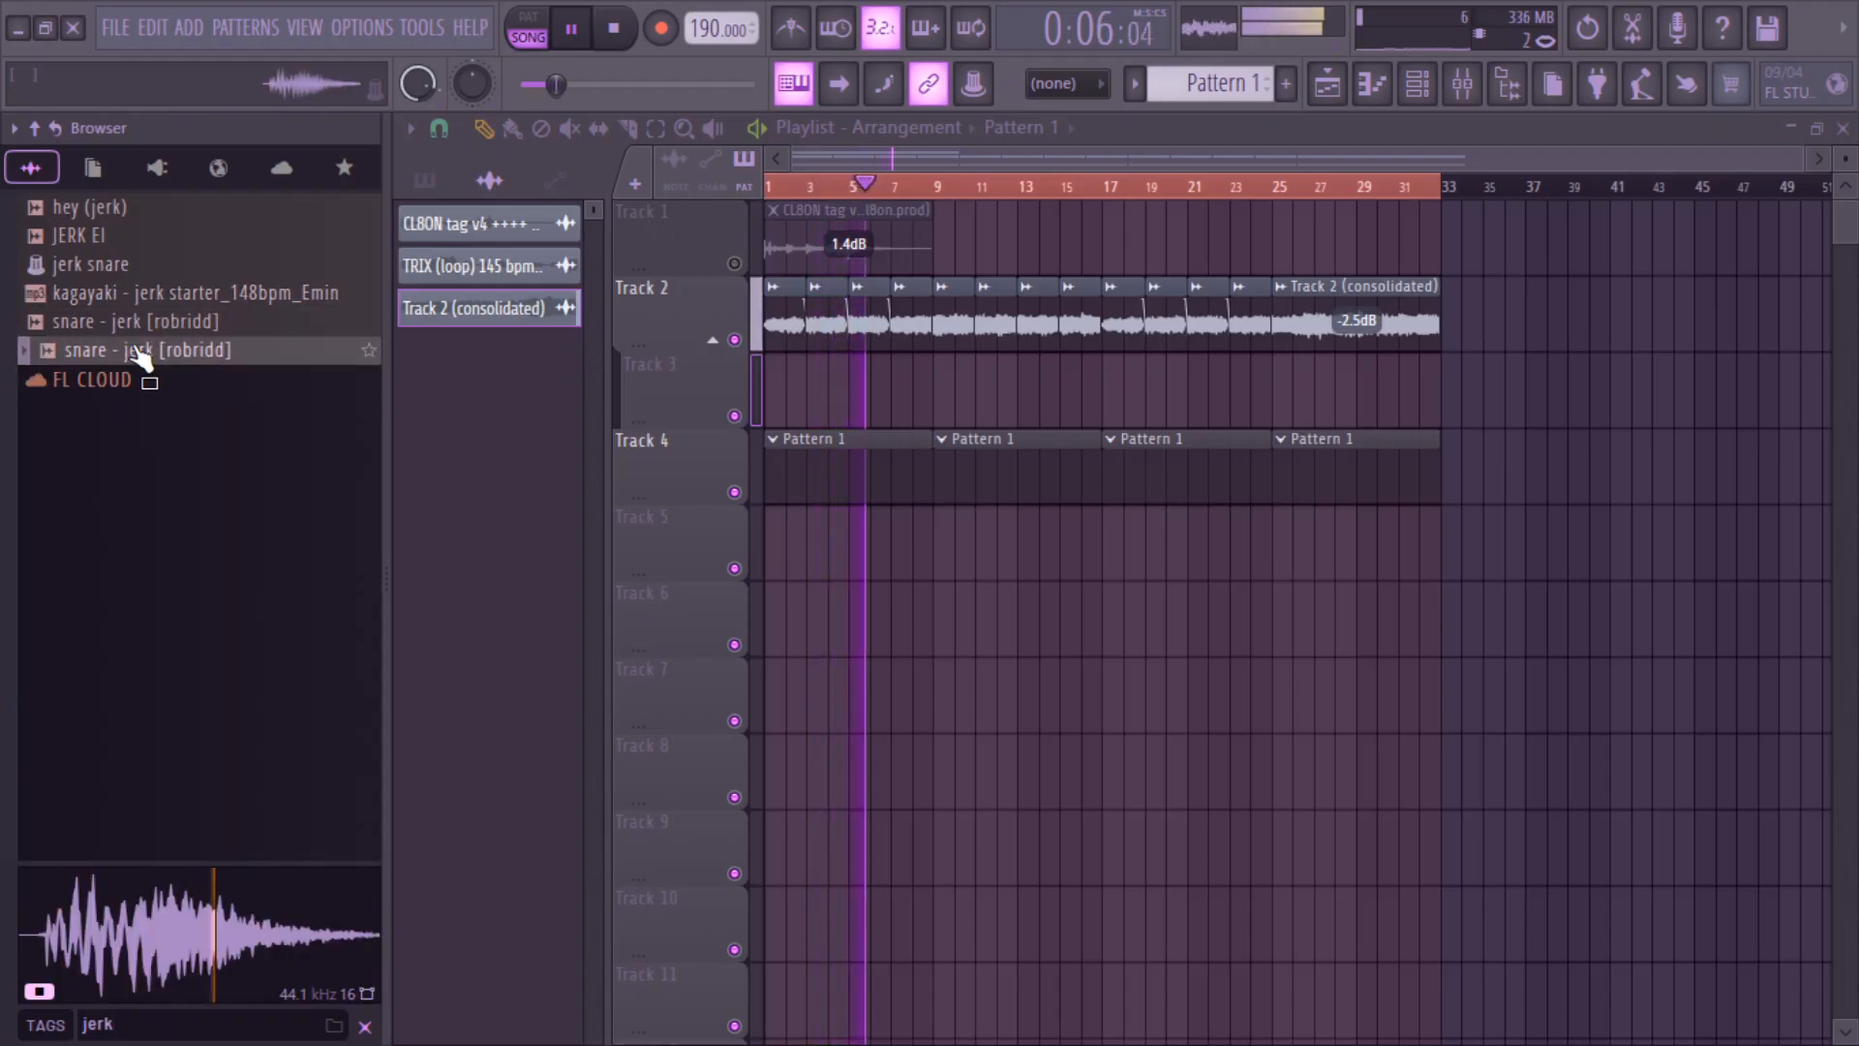
right_click(137, 352)
click(165, 362)
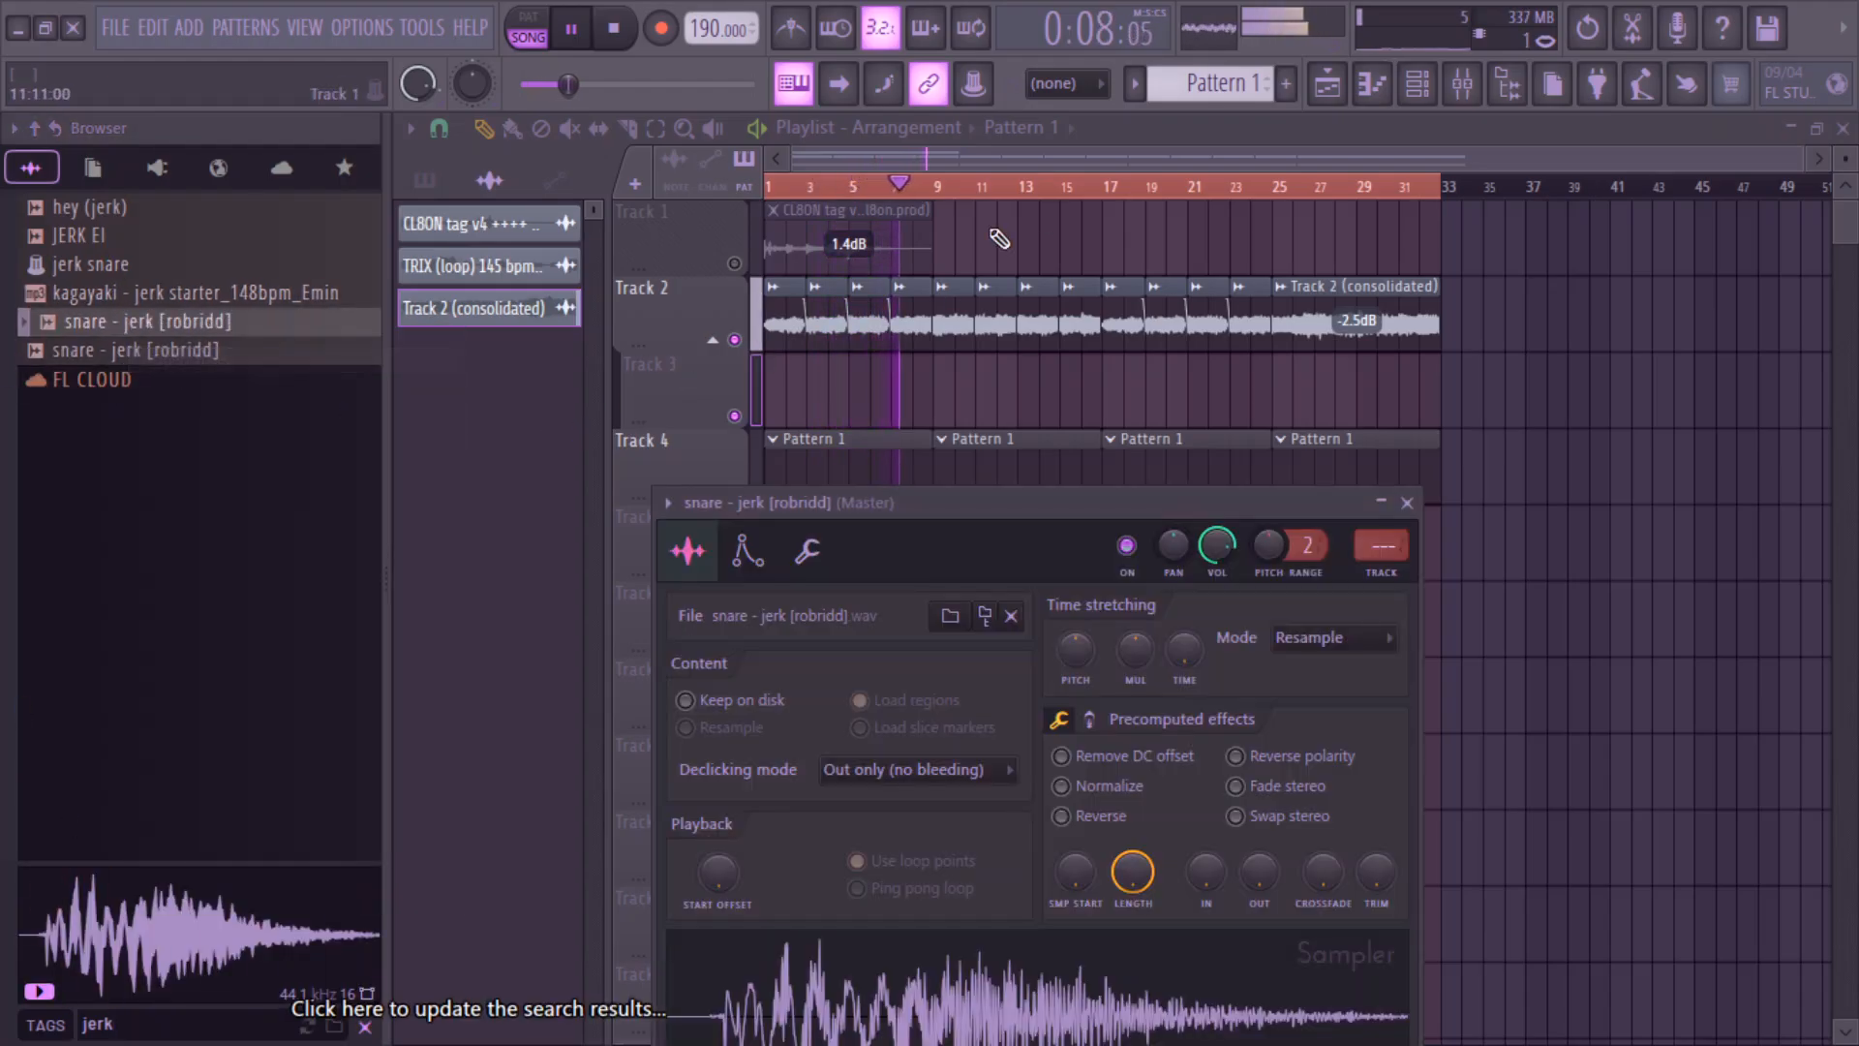
- Open the channel rack, filter it to the Unsorted group, show the step grid and enlarge the window
click(1416, 83)
click(593, 134)
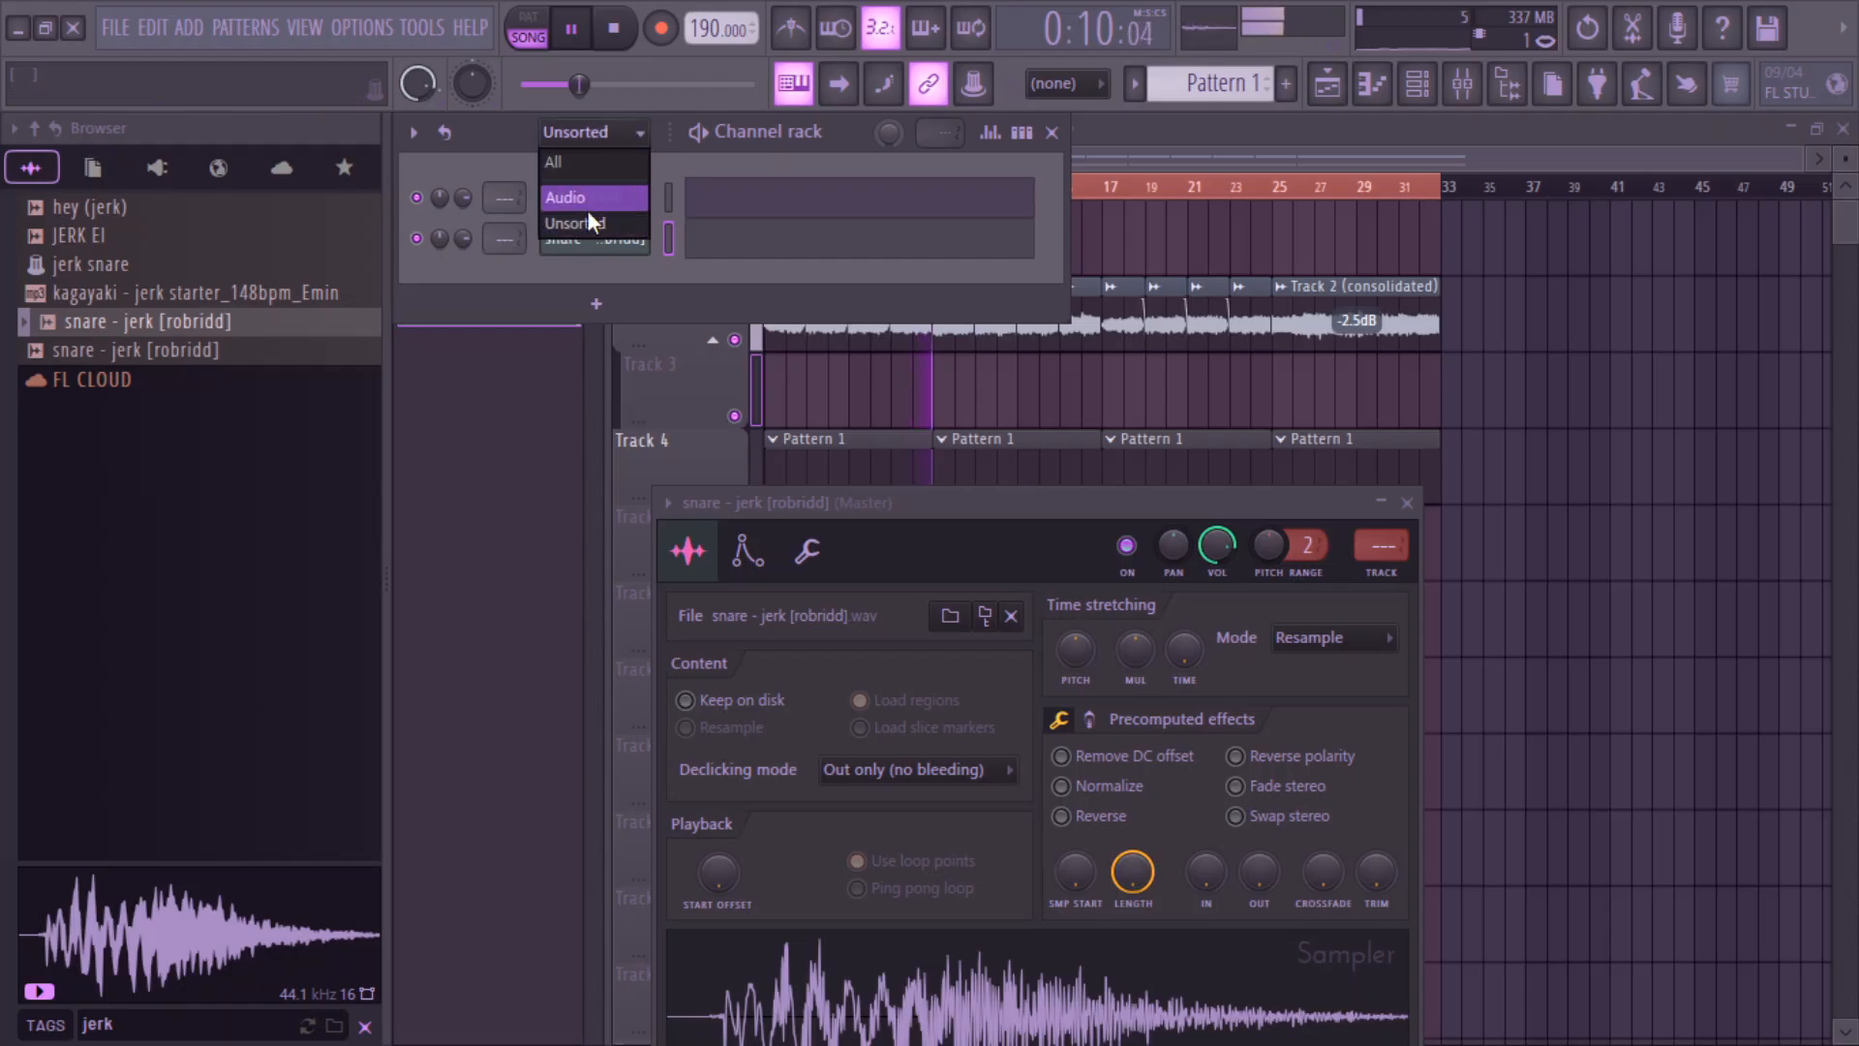
click(586, 213)
click(1028, 137)
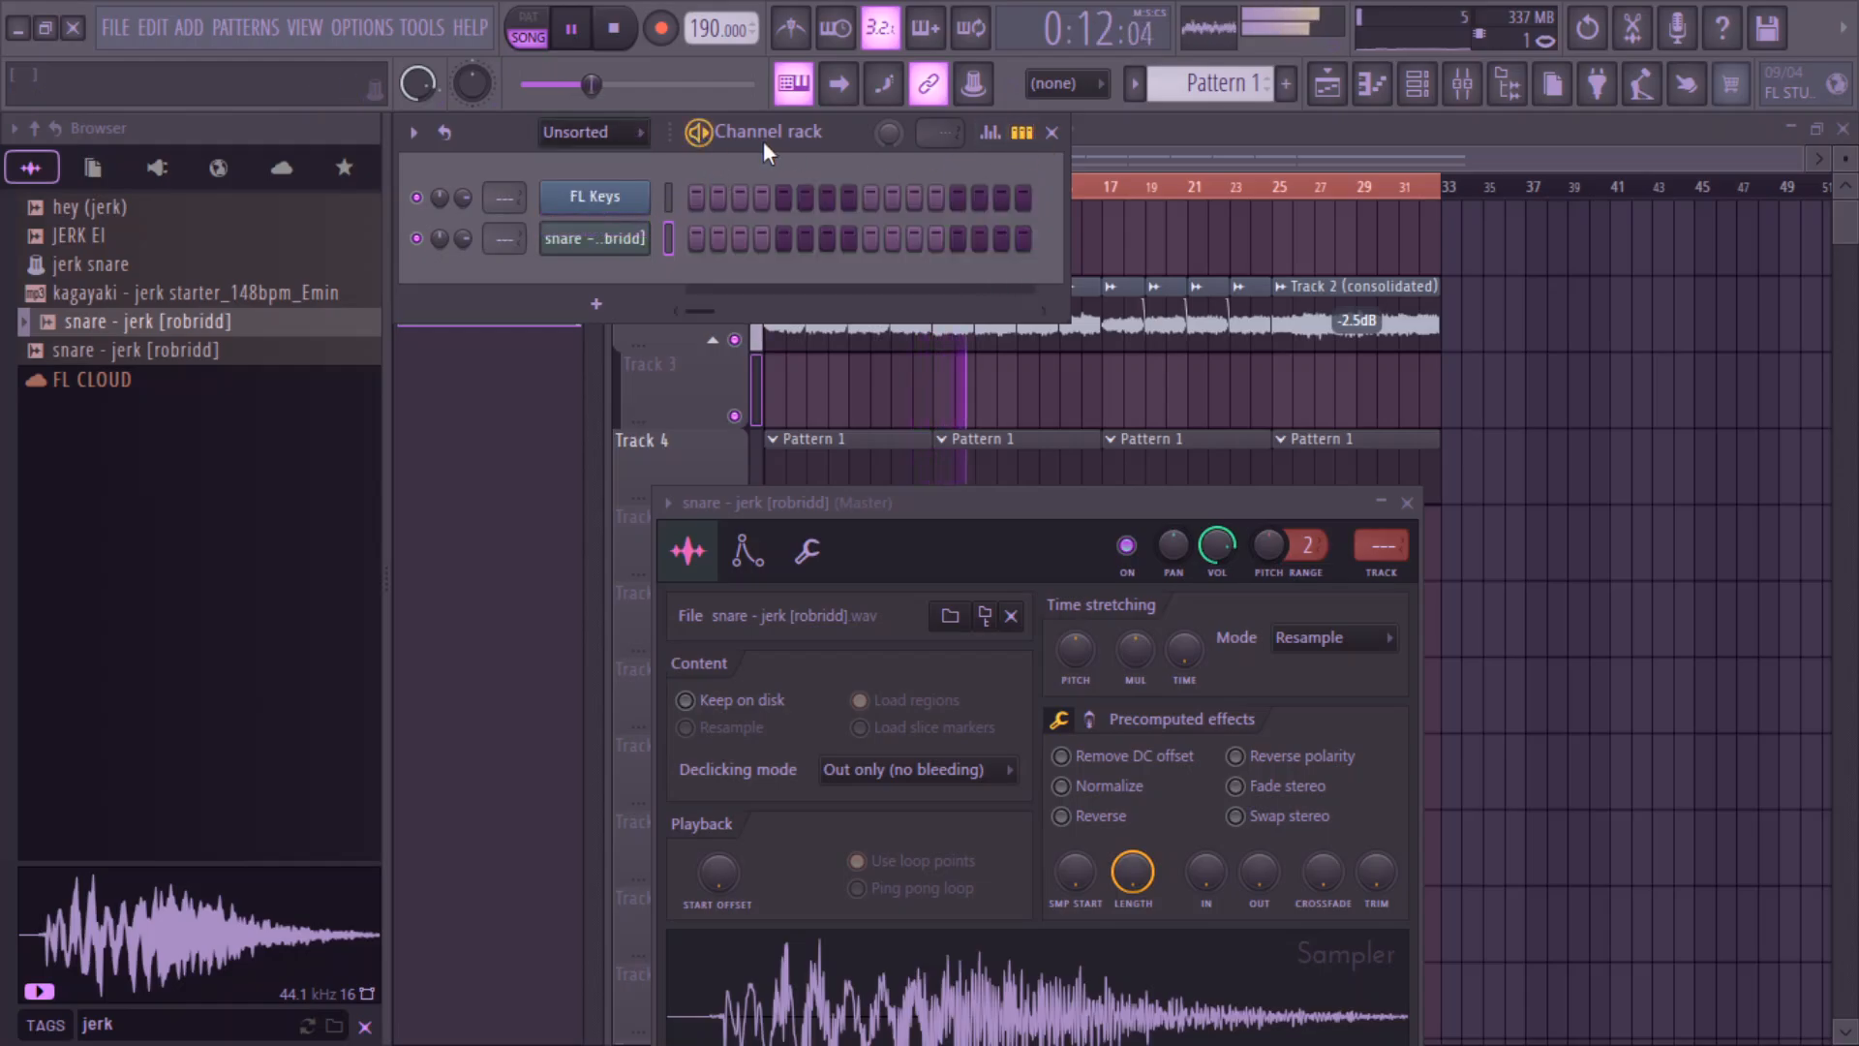
double_click(817, 121)
- Program the snare channel in Pattern 1 with hits on steps 1, 7, 13, 19, 21 and 27
key(space)
click(691, 232)
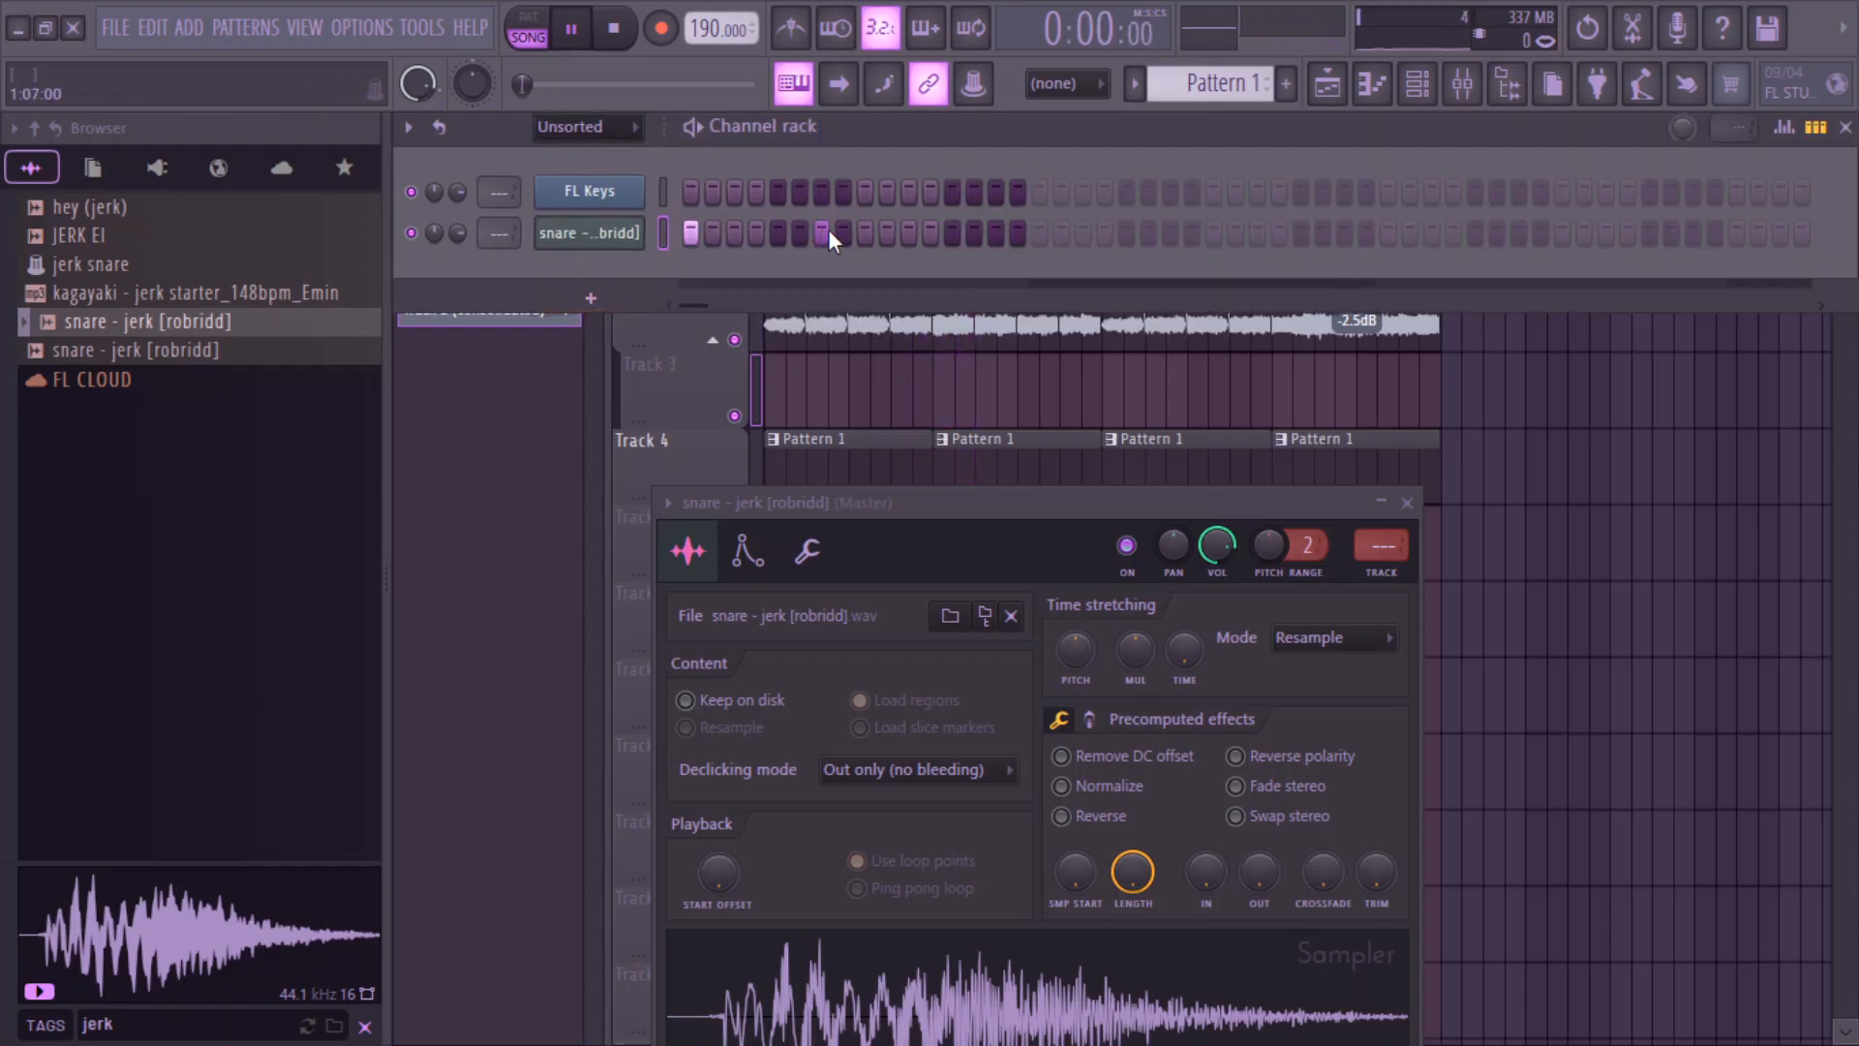
click(948, 235)
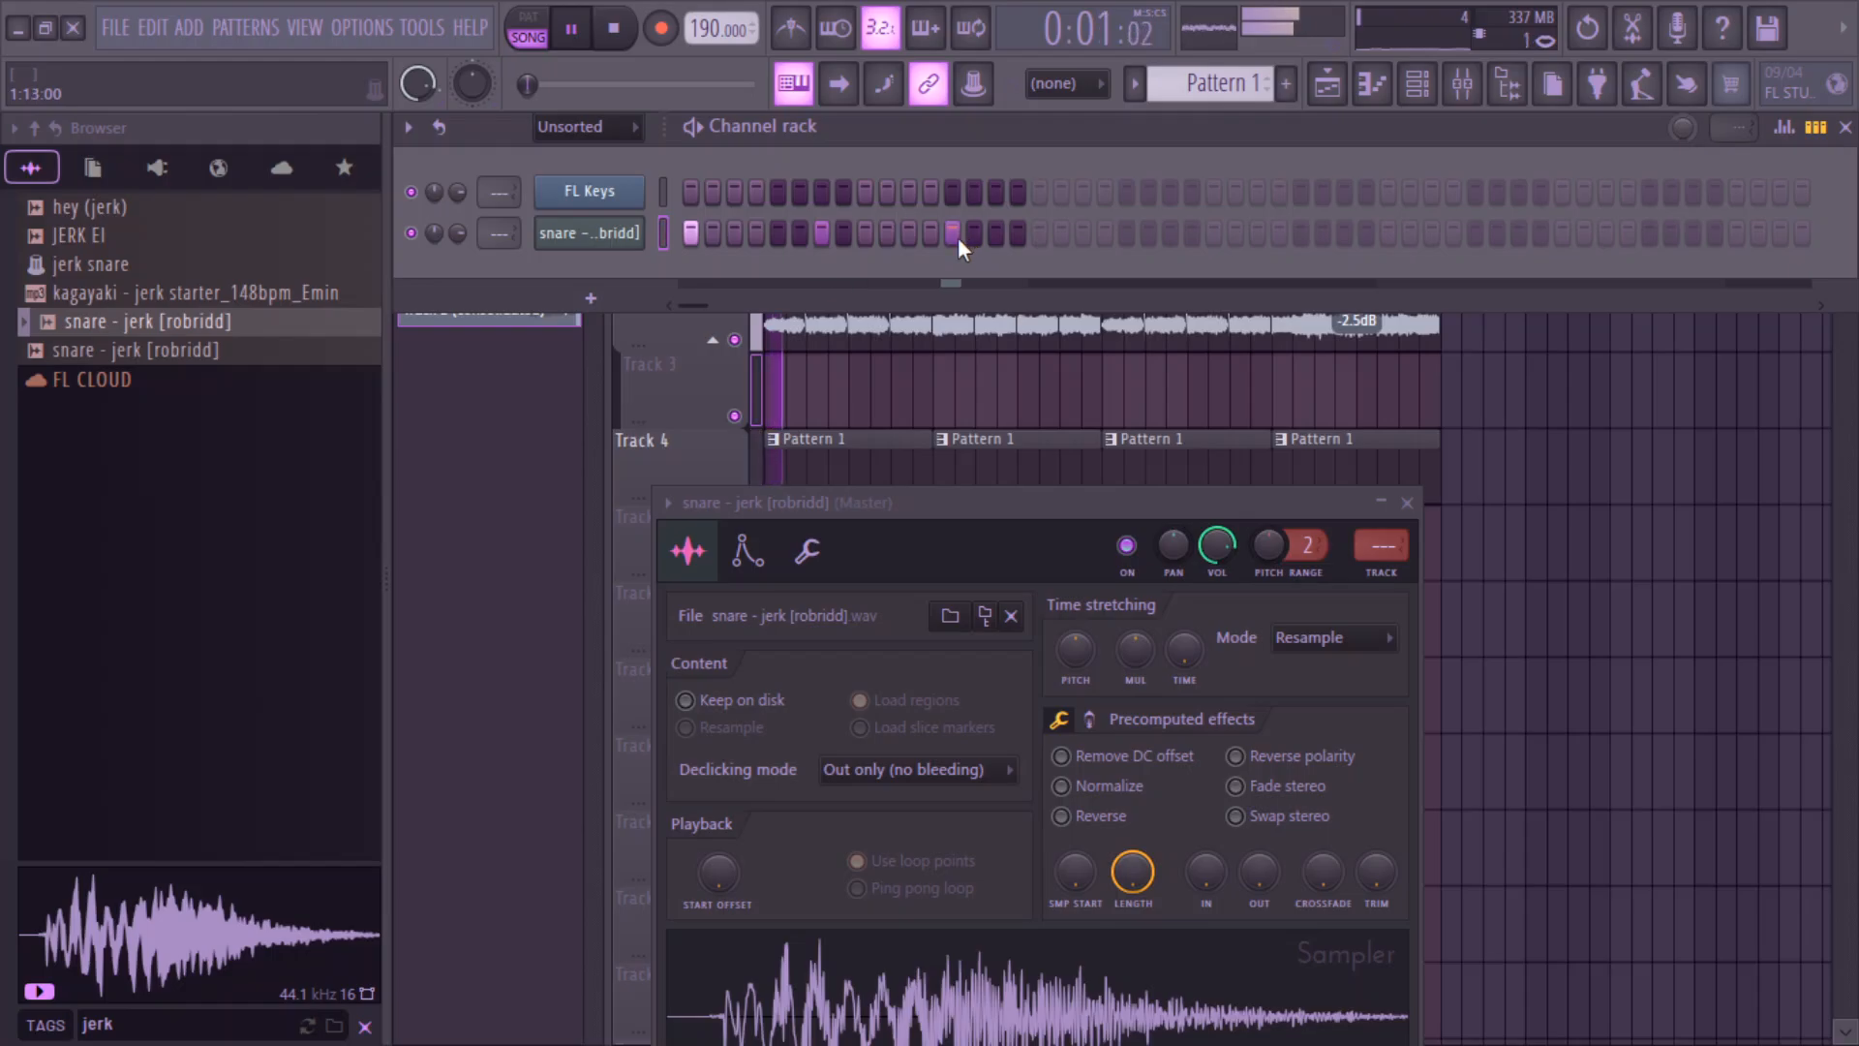
click(1082, 234)
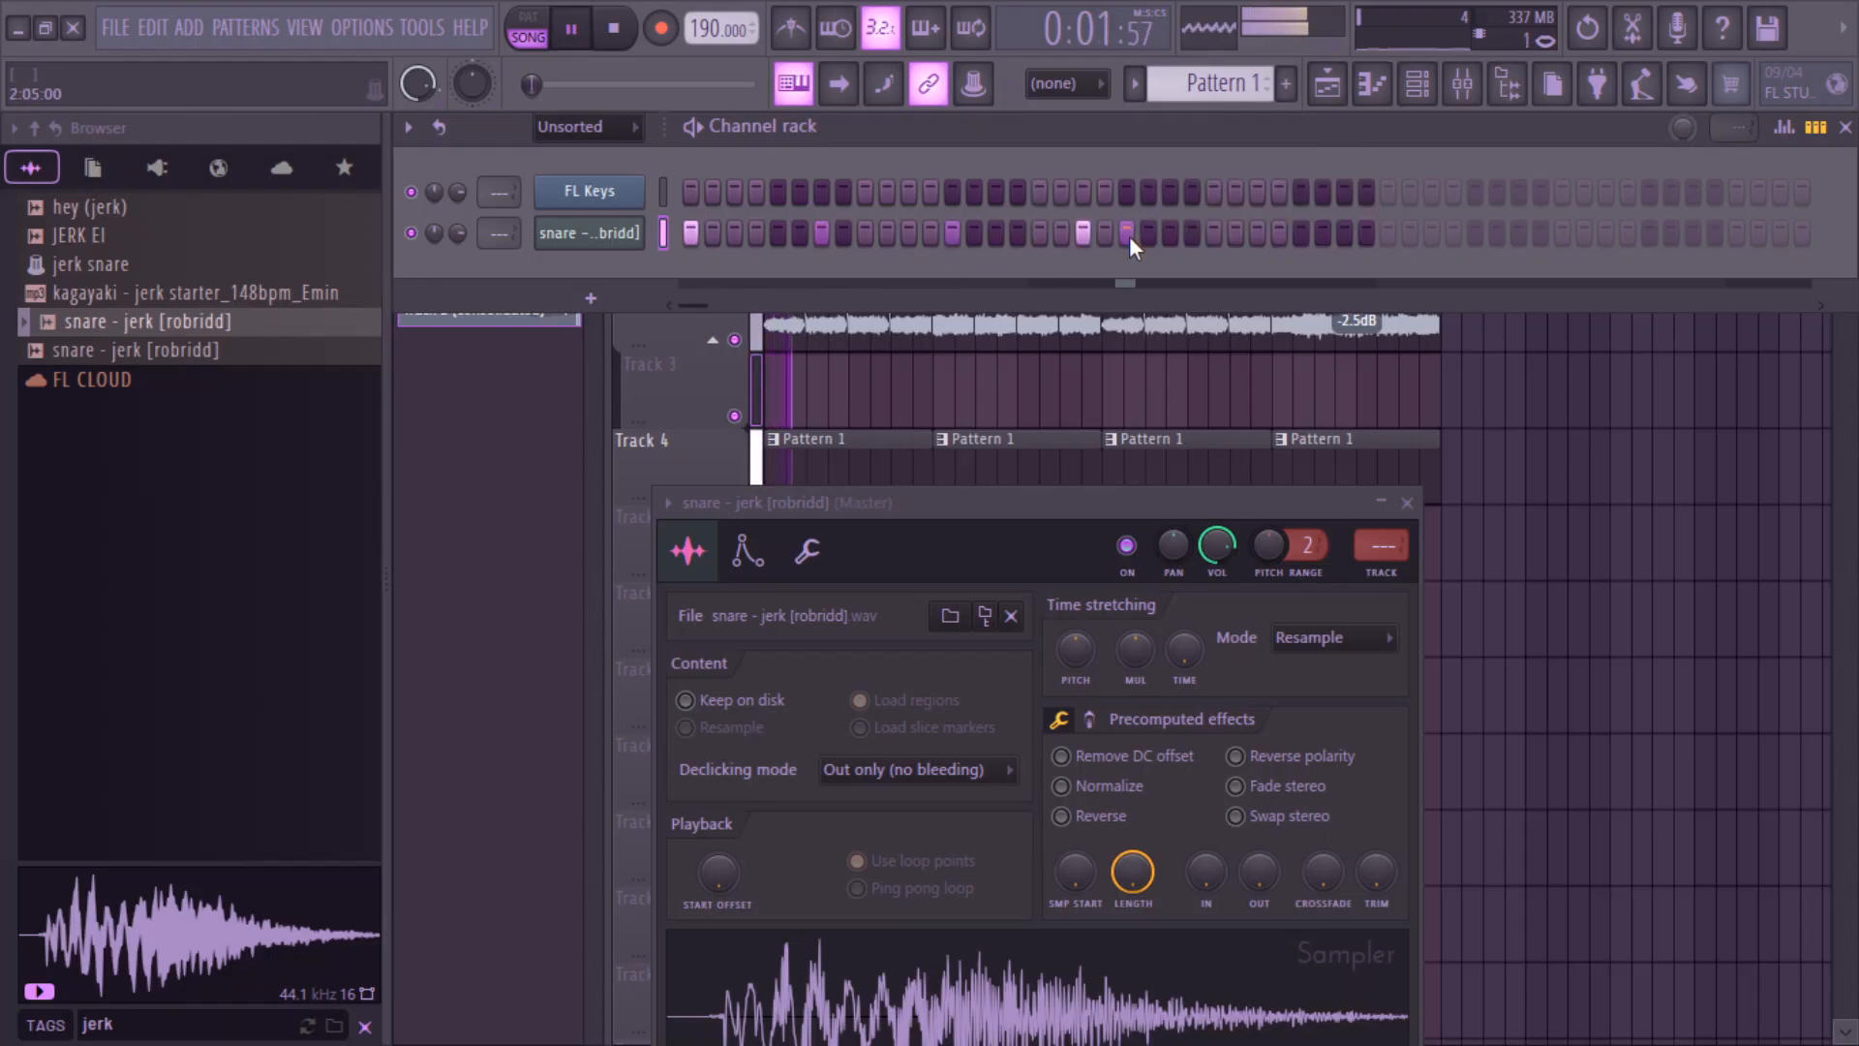
click(1125, 233)
key(space)
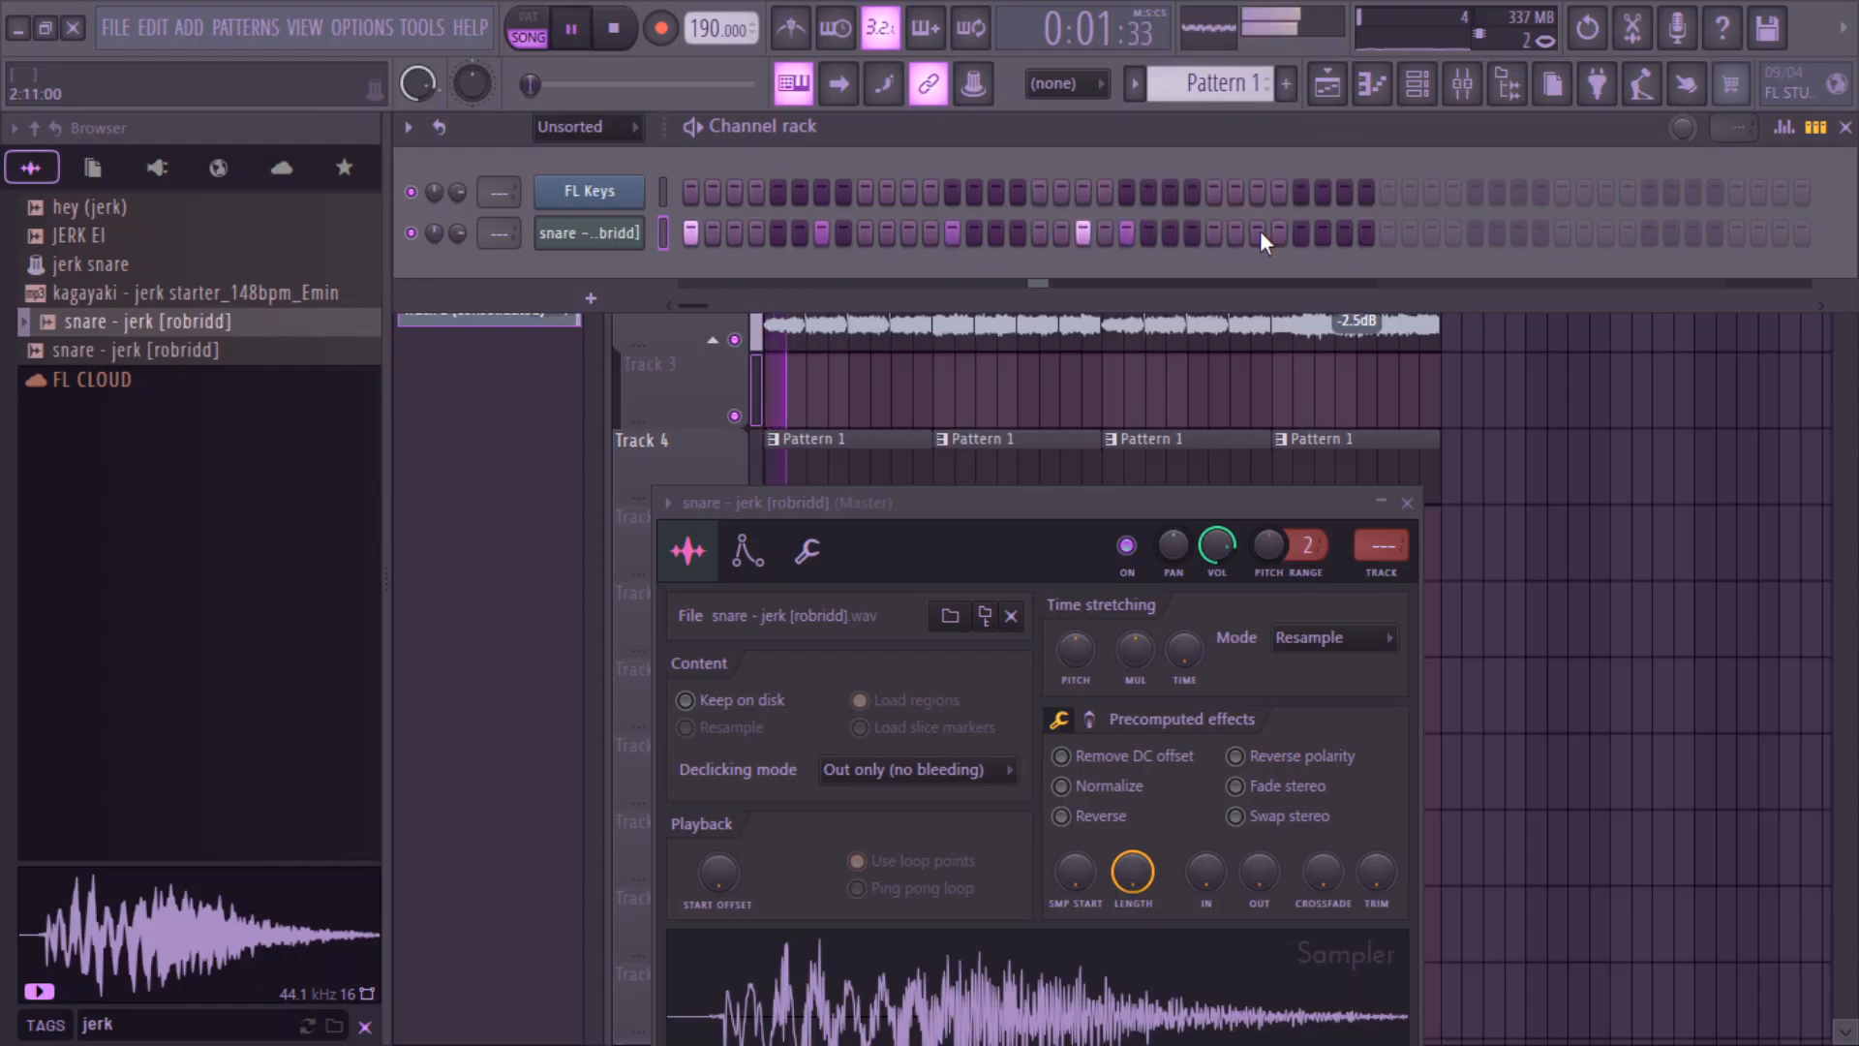
click(1257, 234)
- In the snare's piano roll, select bars 1 to 2 and duplicate them three times to fill eight bars, returning to the channel rack
right_click(602, 236)
click(697, 230)
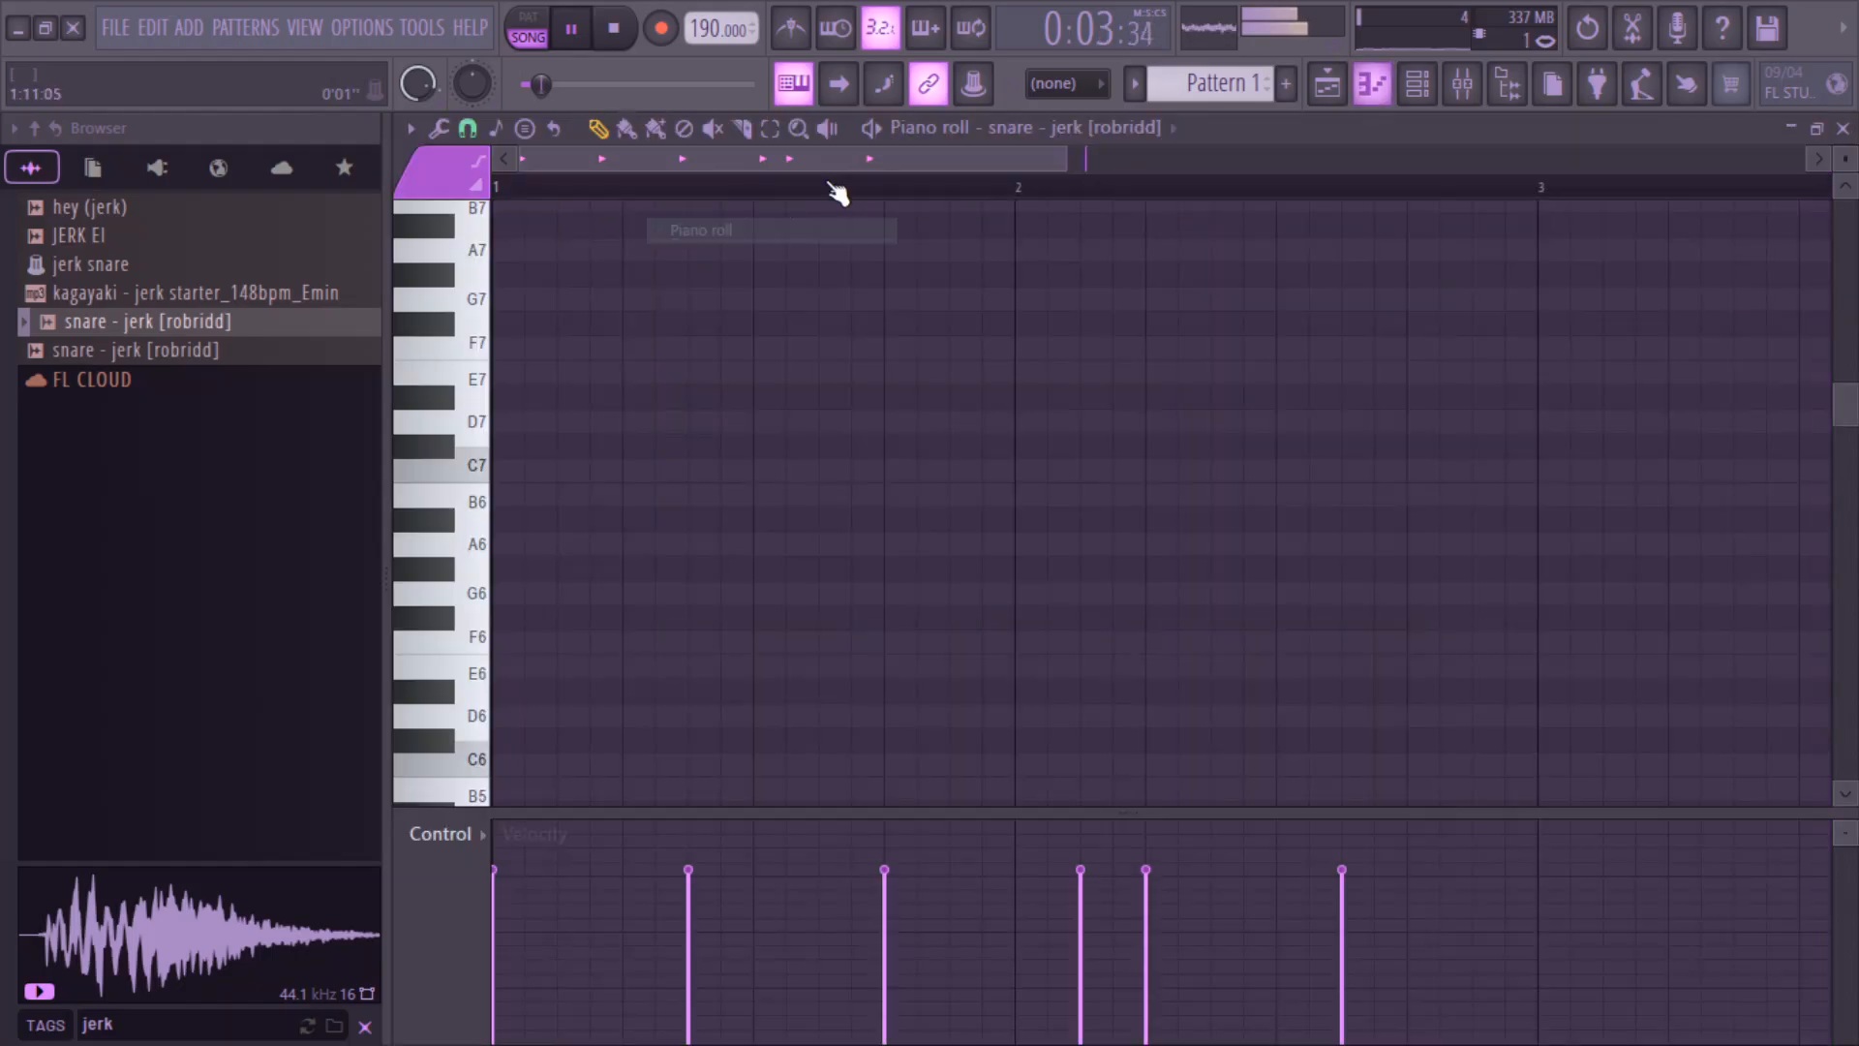
drag(1491, 150, 1805, 153)
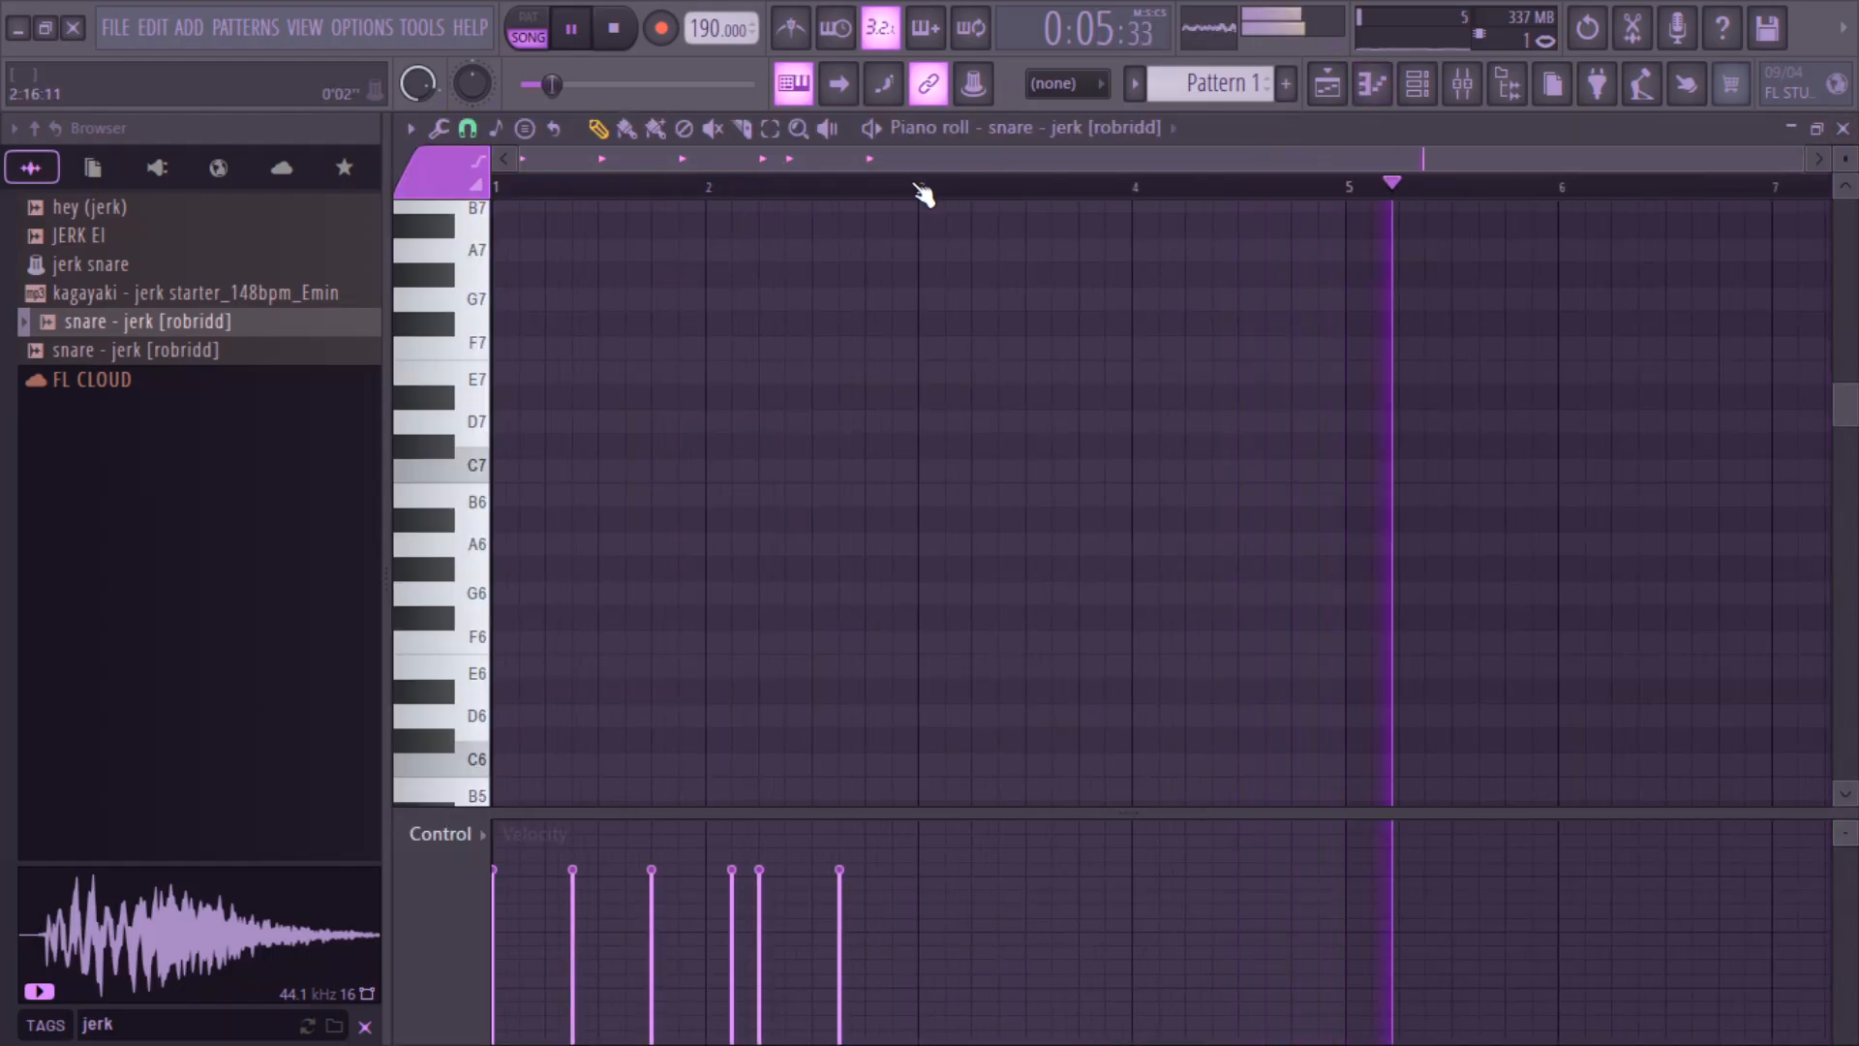
mouse_move(910, 191)
mouse_down()
mouse_move(493, 184)
mouse_move(939, 190)
mouse_up()
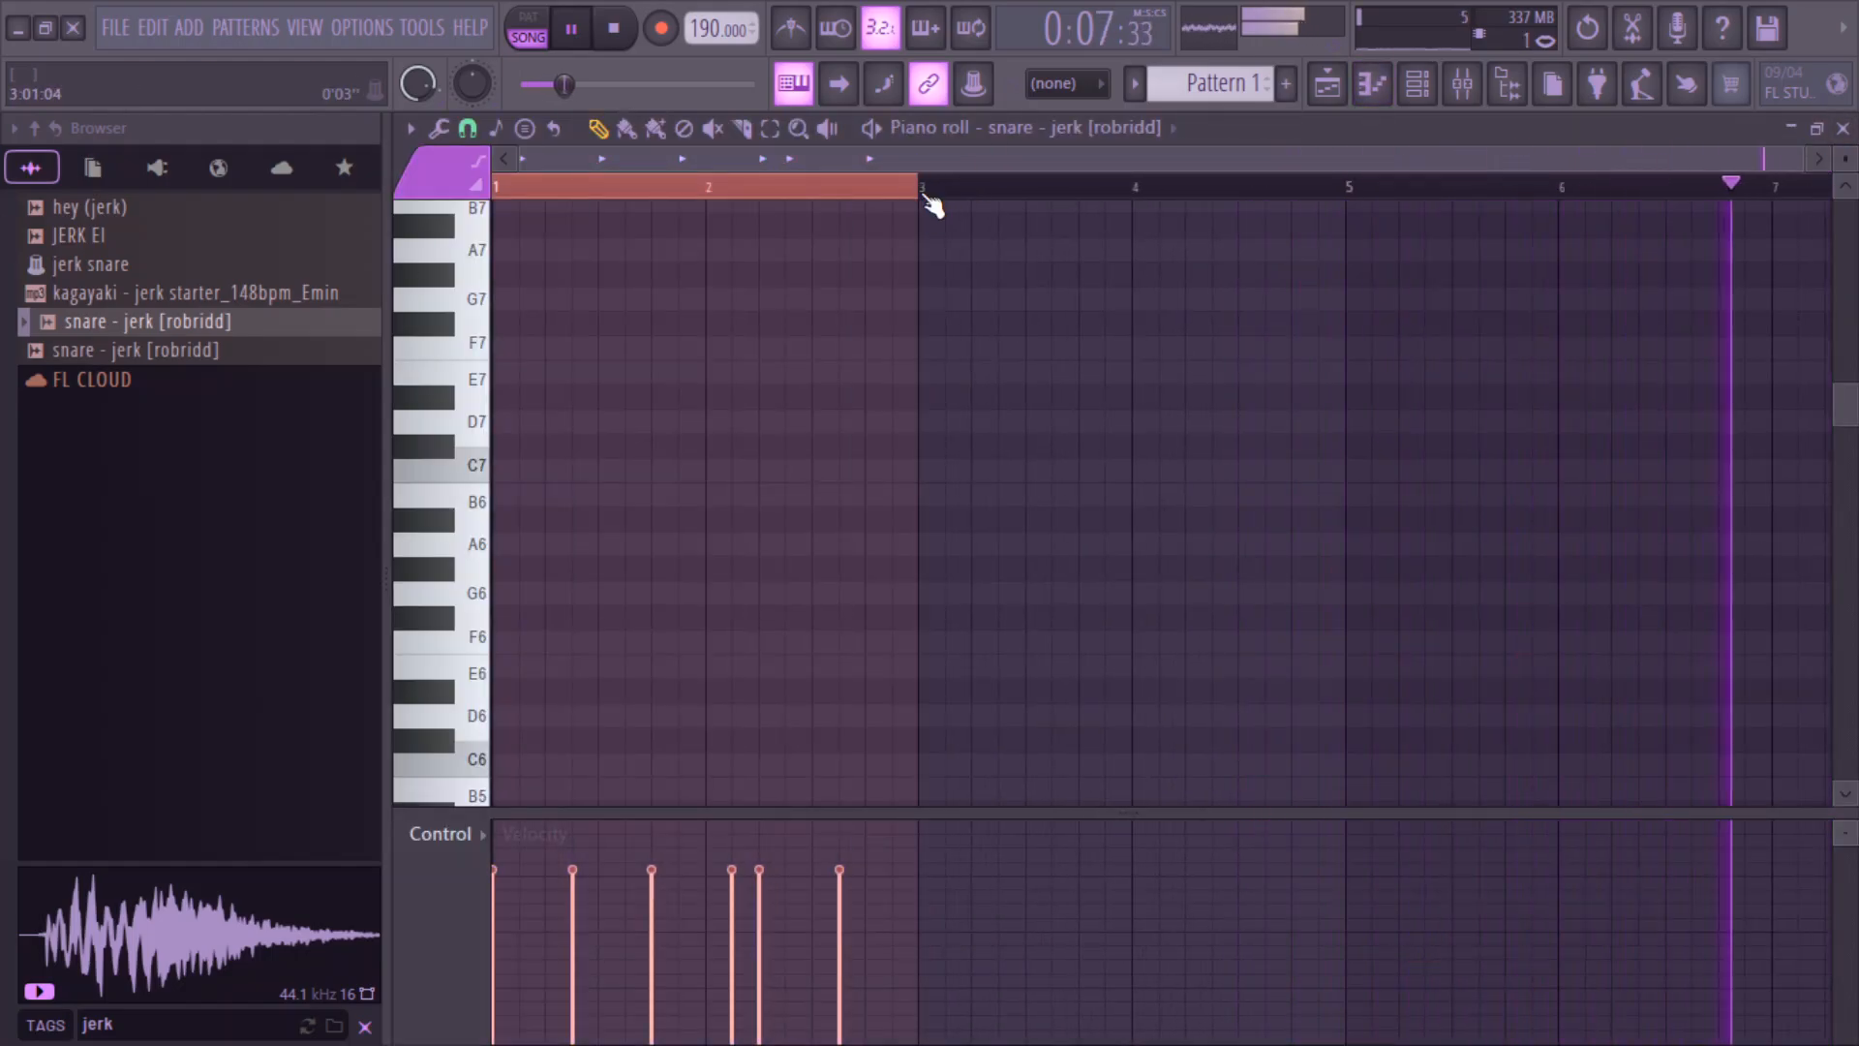
key(ctrl+b)
key(ctrl+b)
key(ctrl+b)
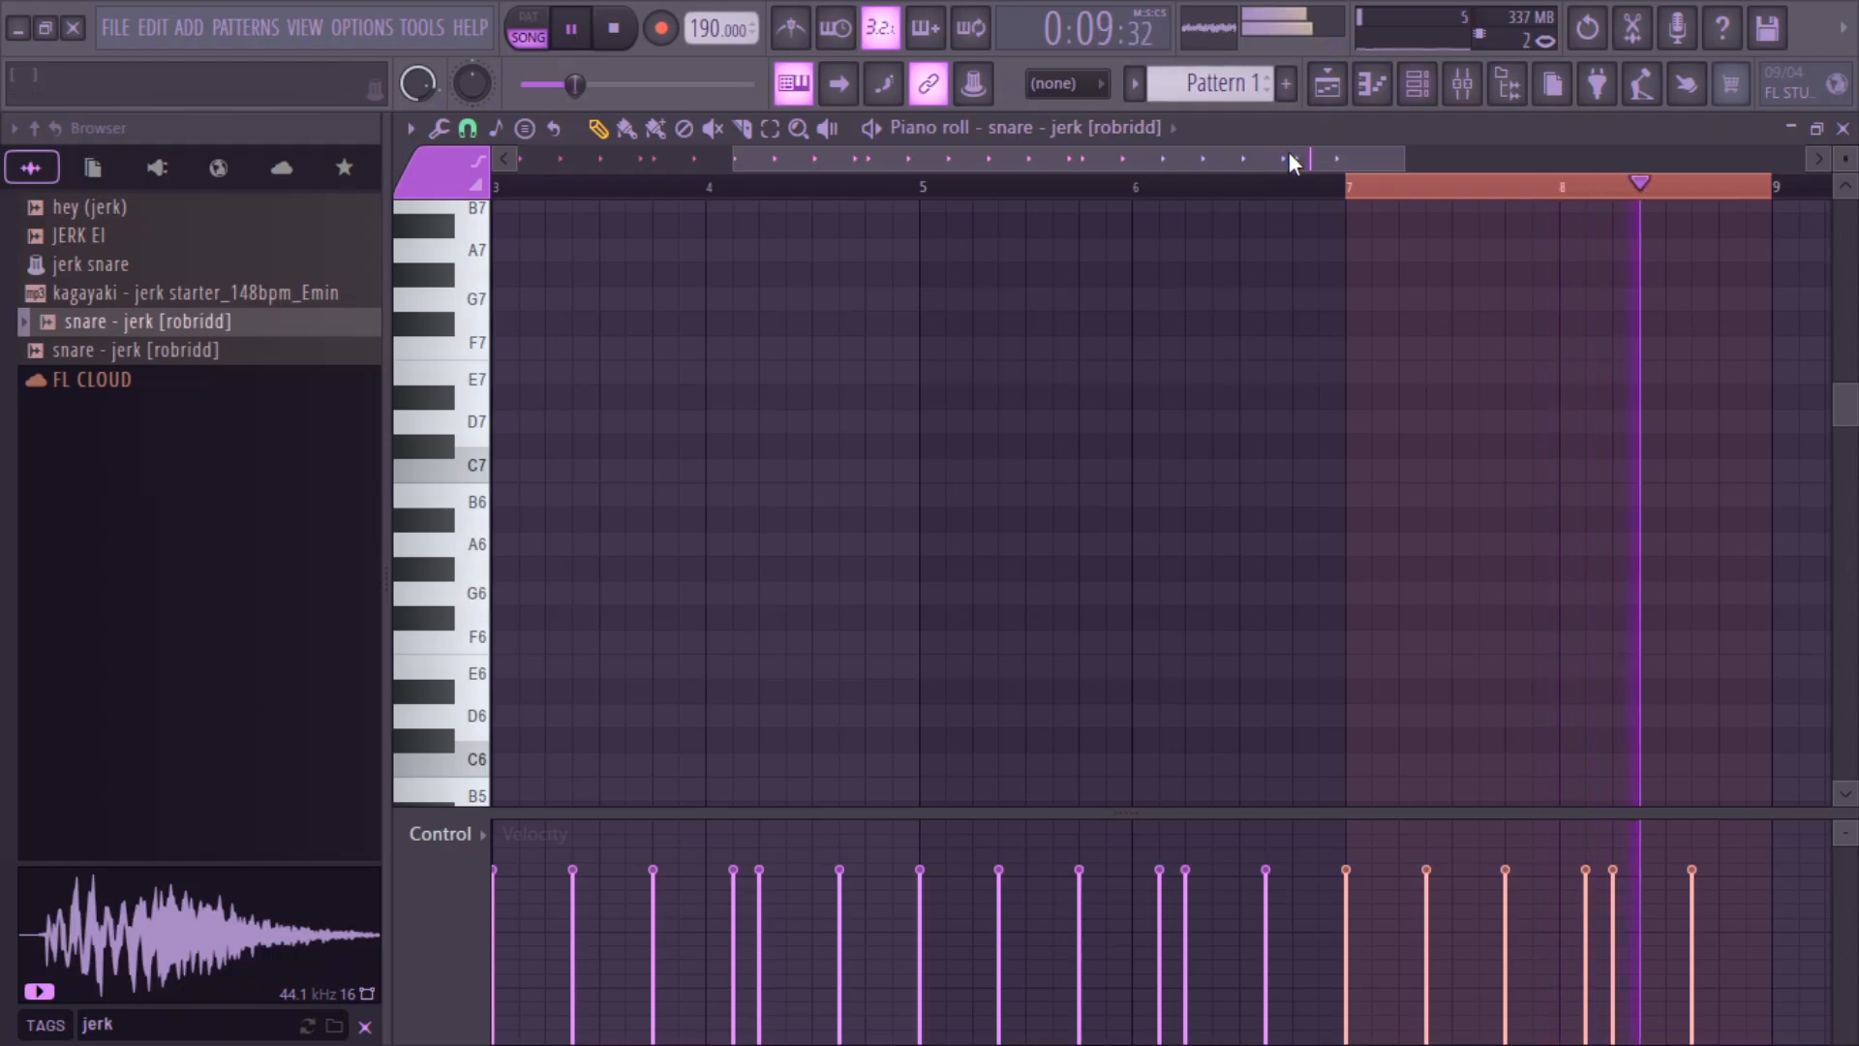
drag(1287, 151, 1553, 155)
click(1419, 83)
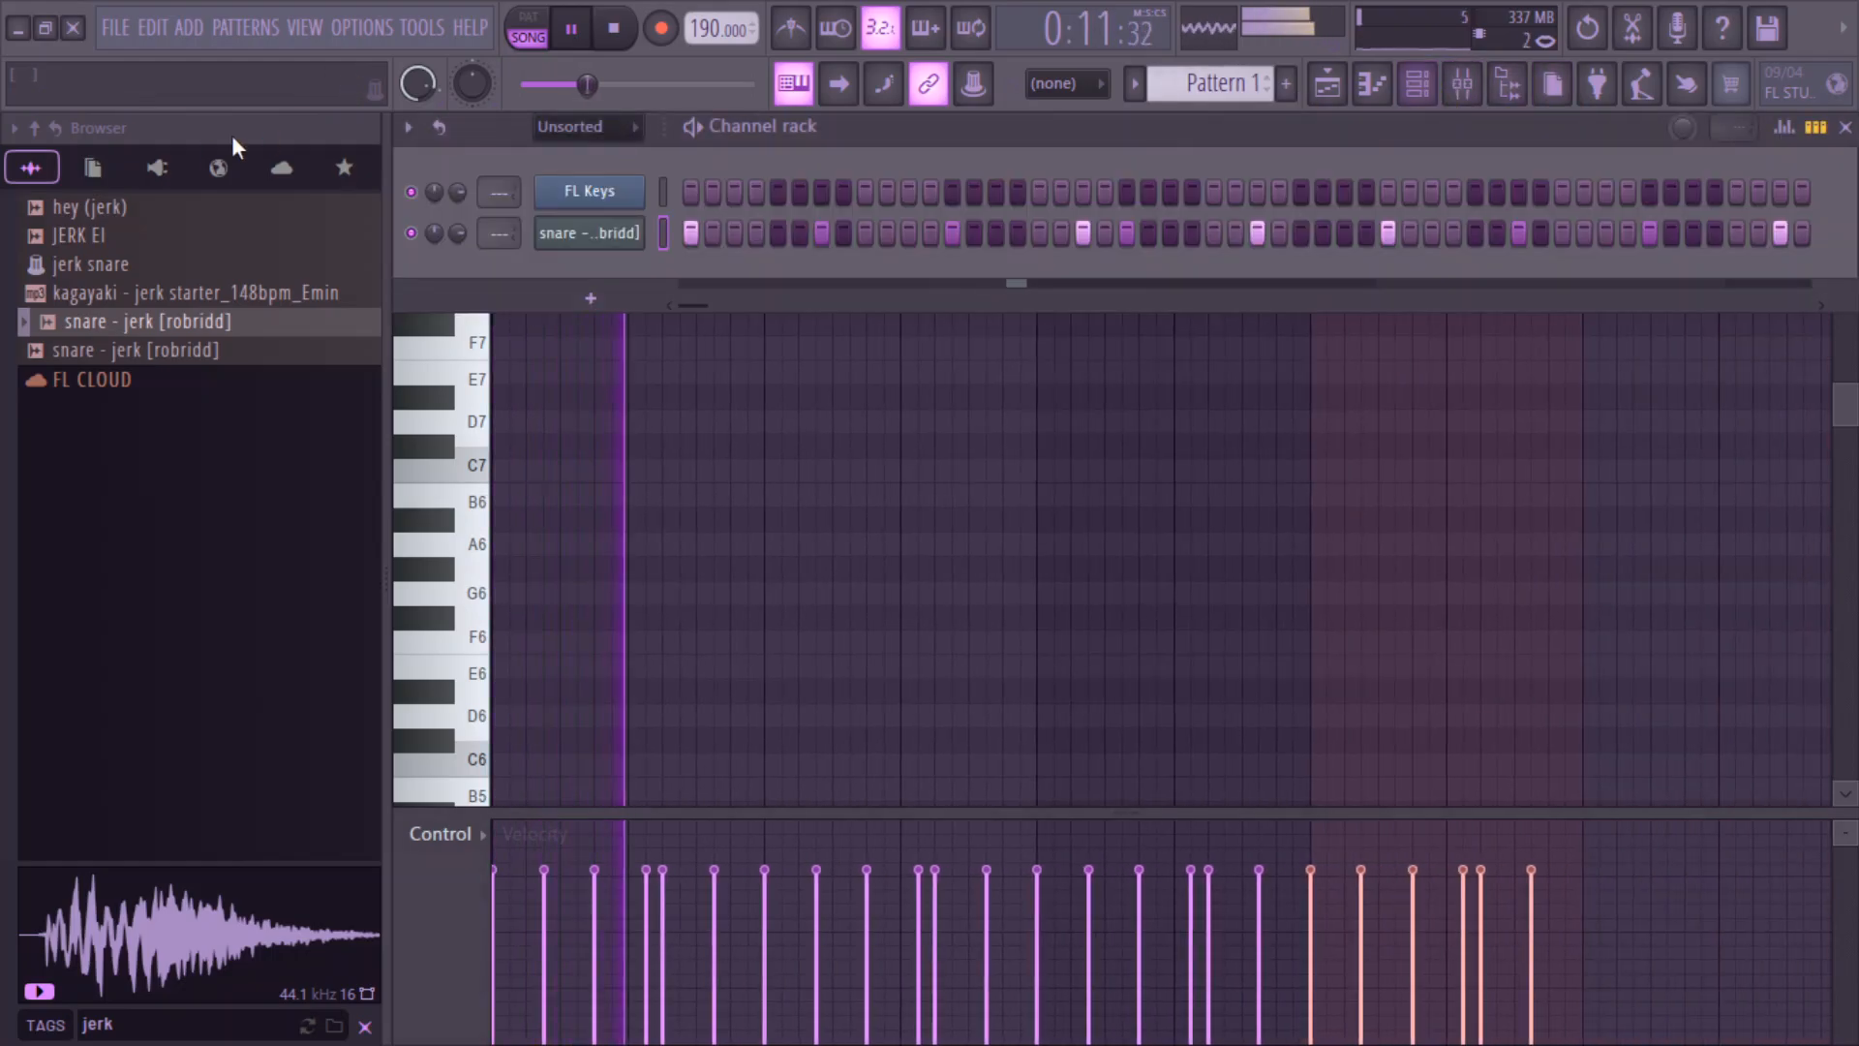
- Search the browser for "june" and open the Claps folder of the Tales of Angels kit inside JUNE2025
click(32, 166)
scroll(104, 288, down, 10)
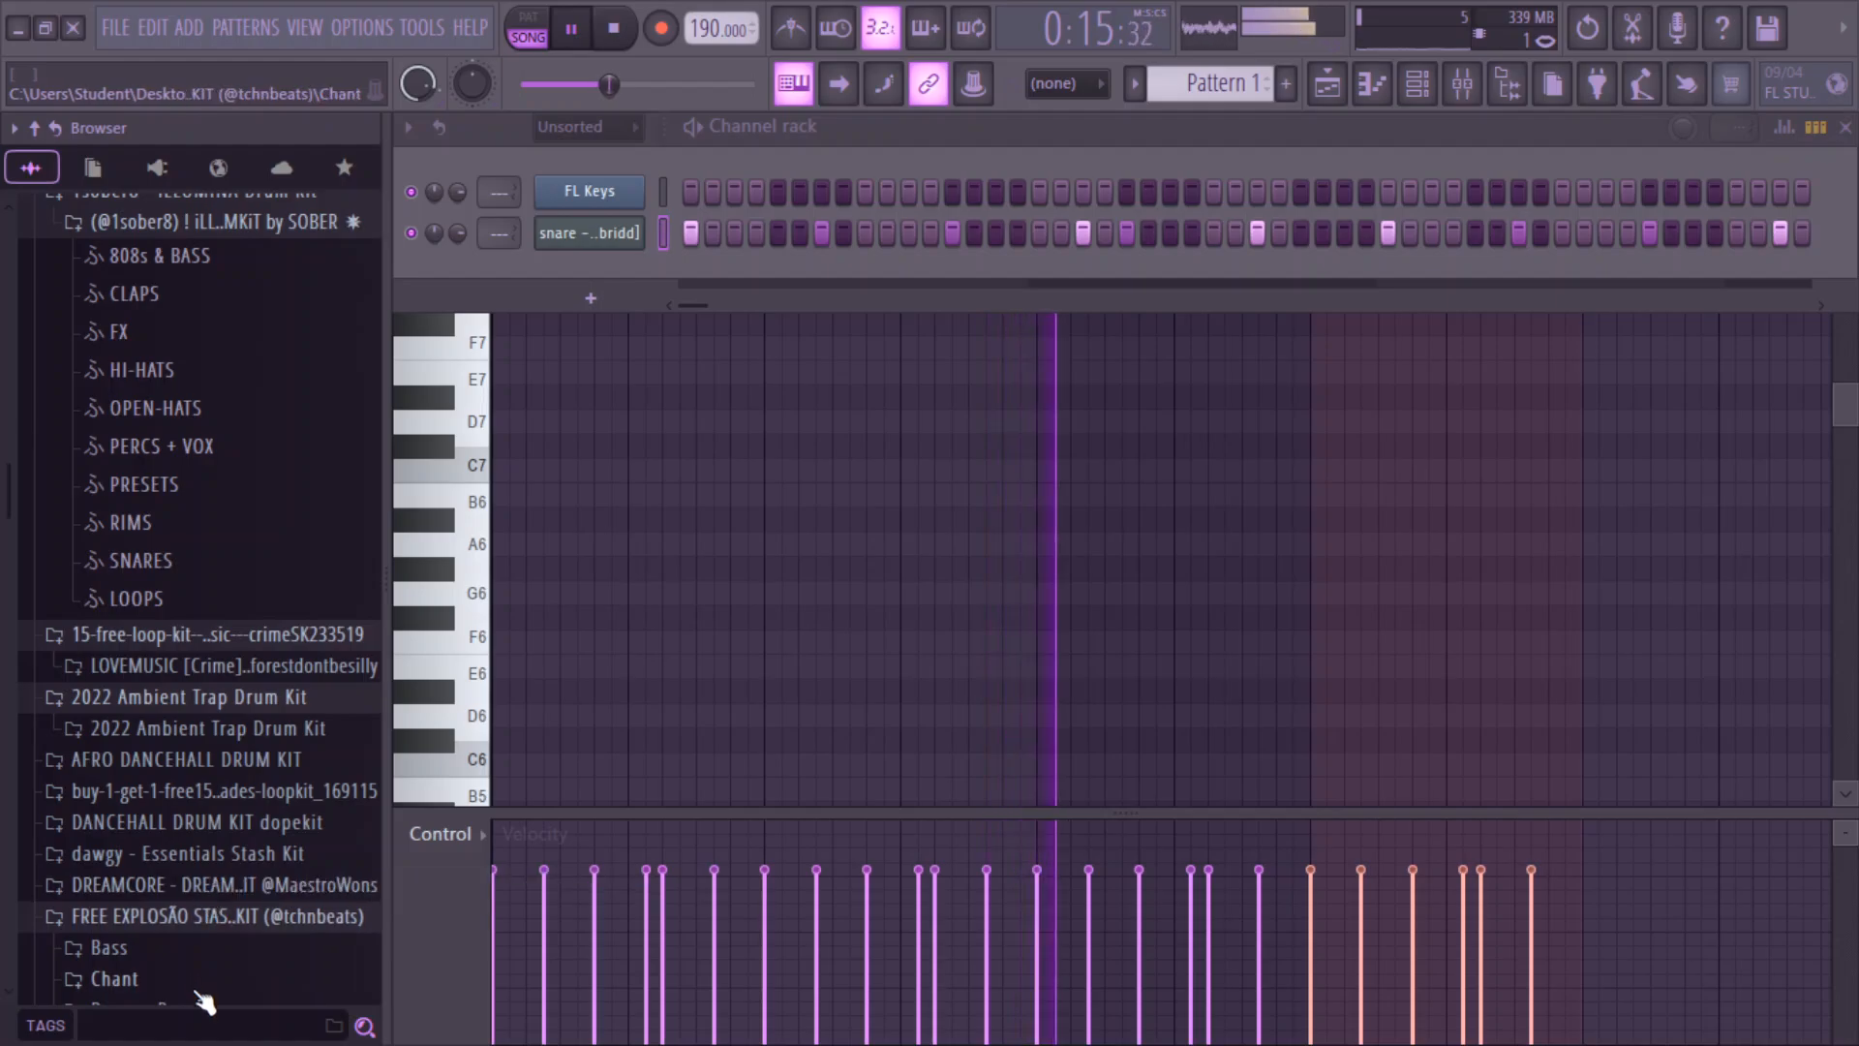
text(junw)
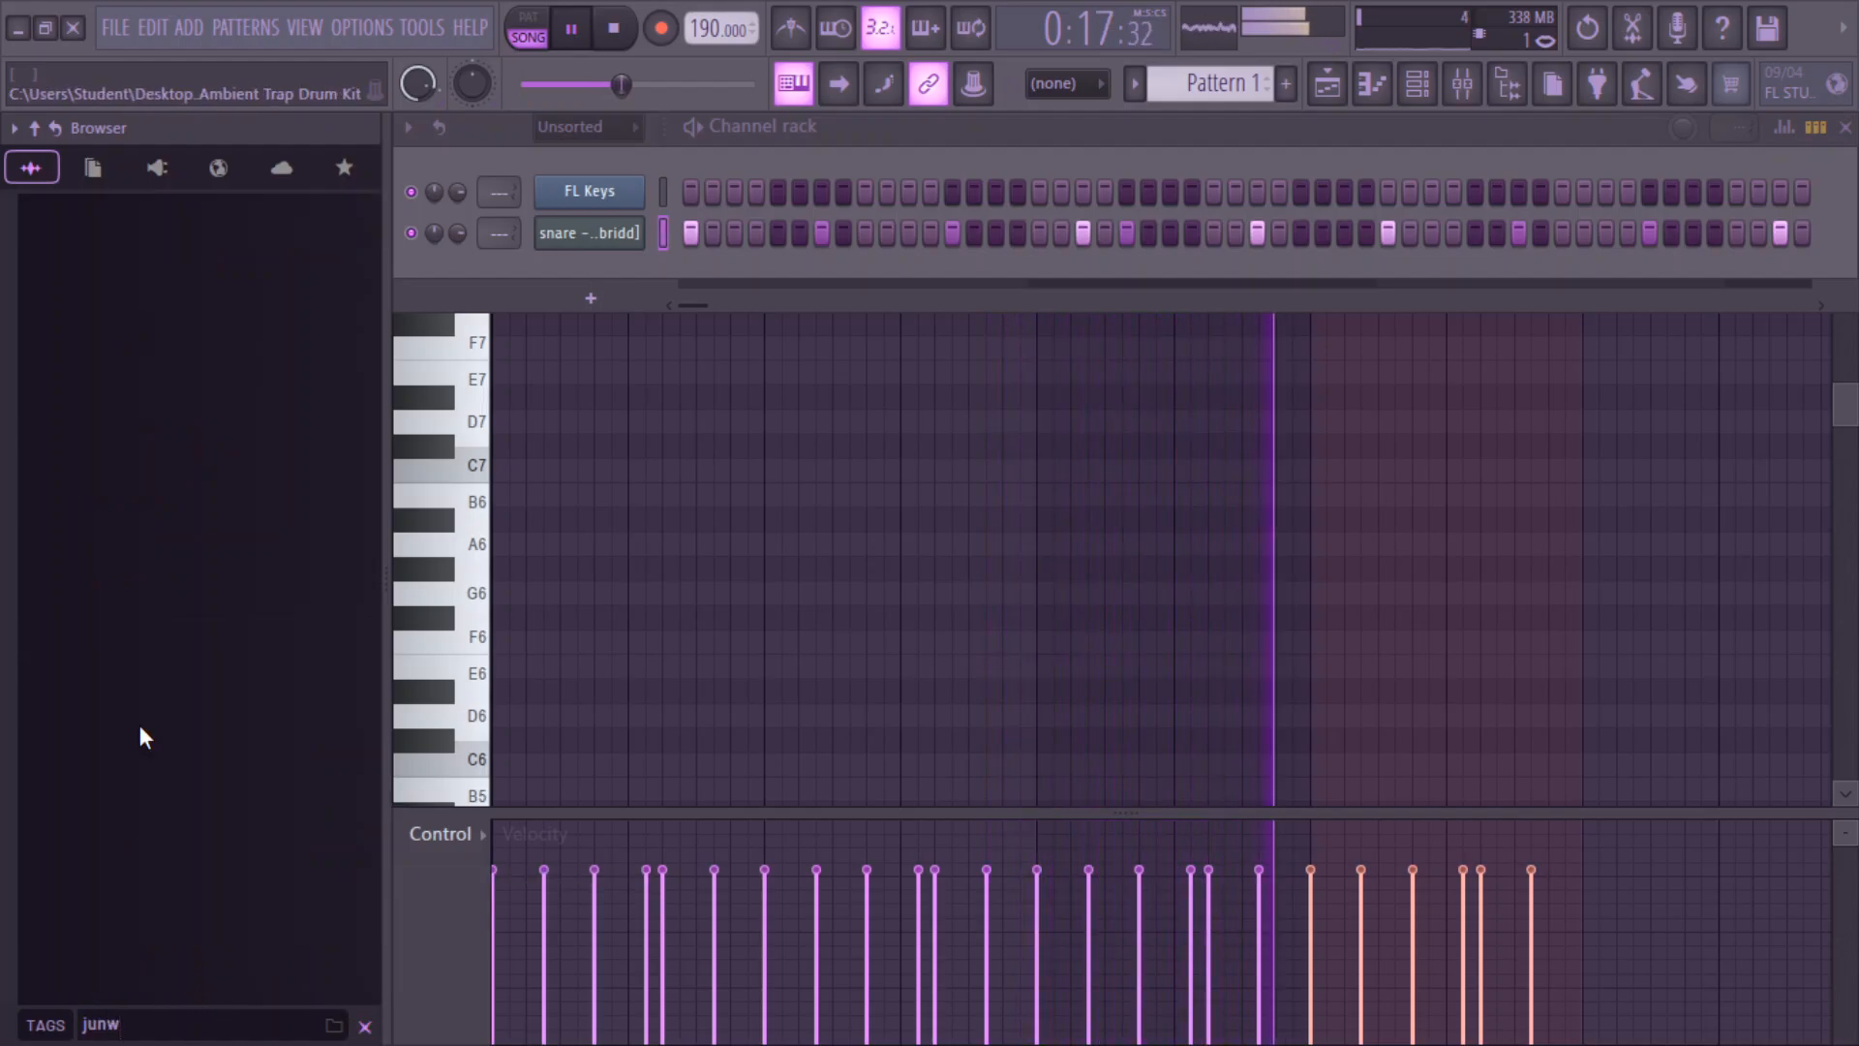
key(BackSpace)
text(e)
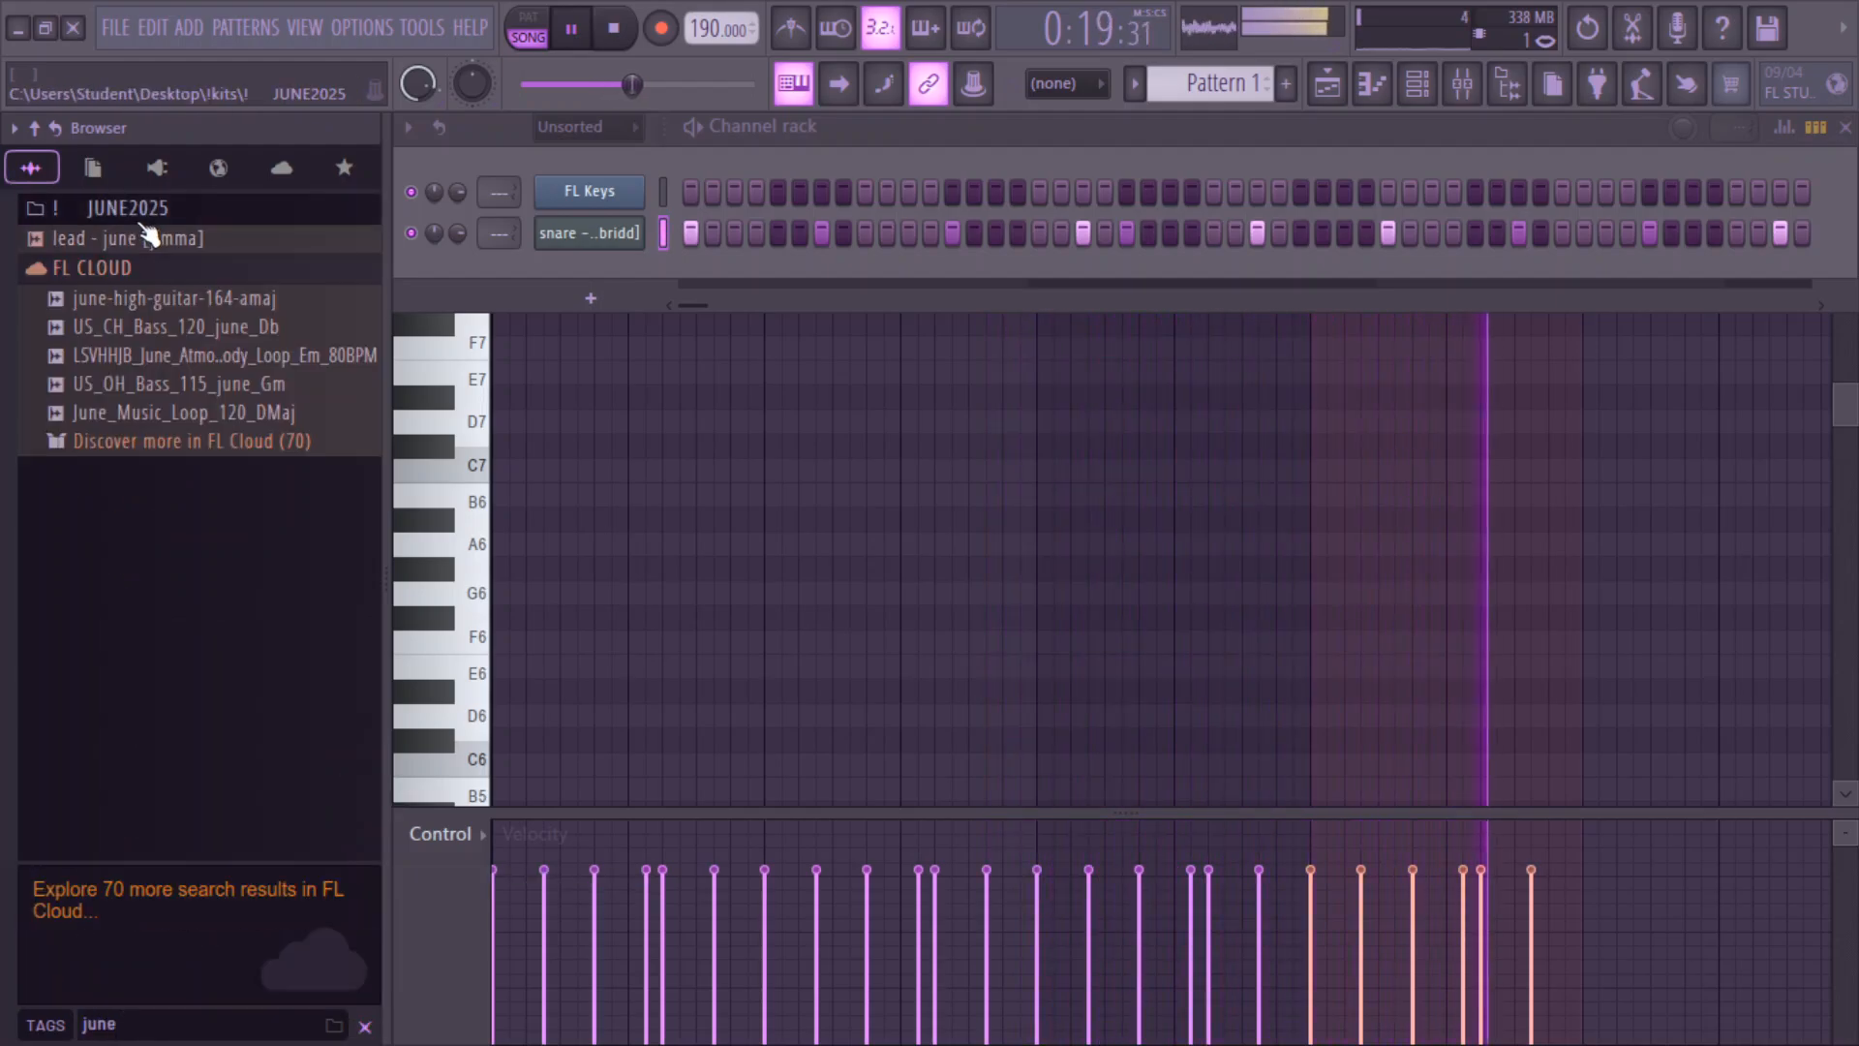
click(155, 207)
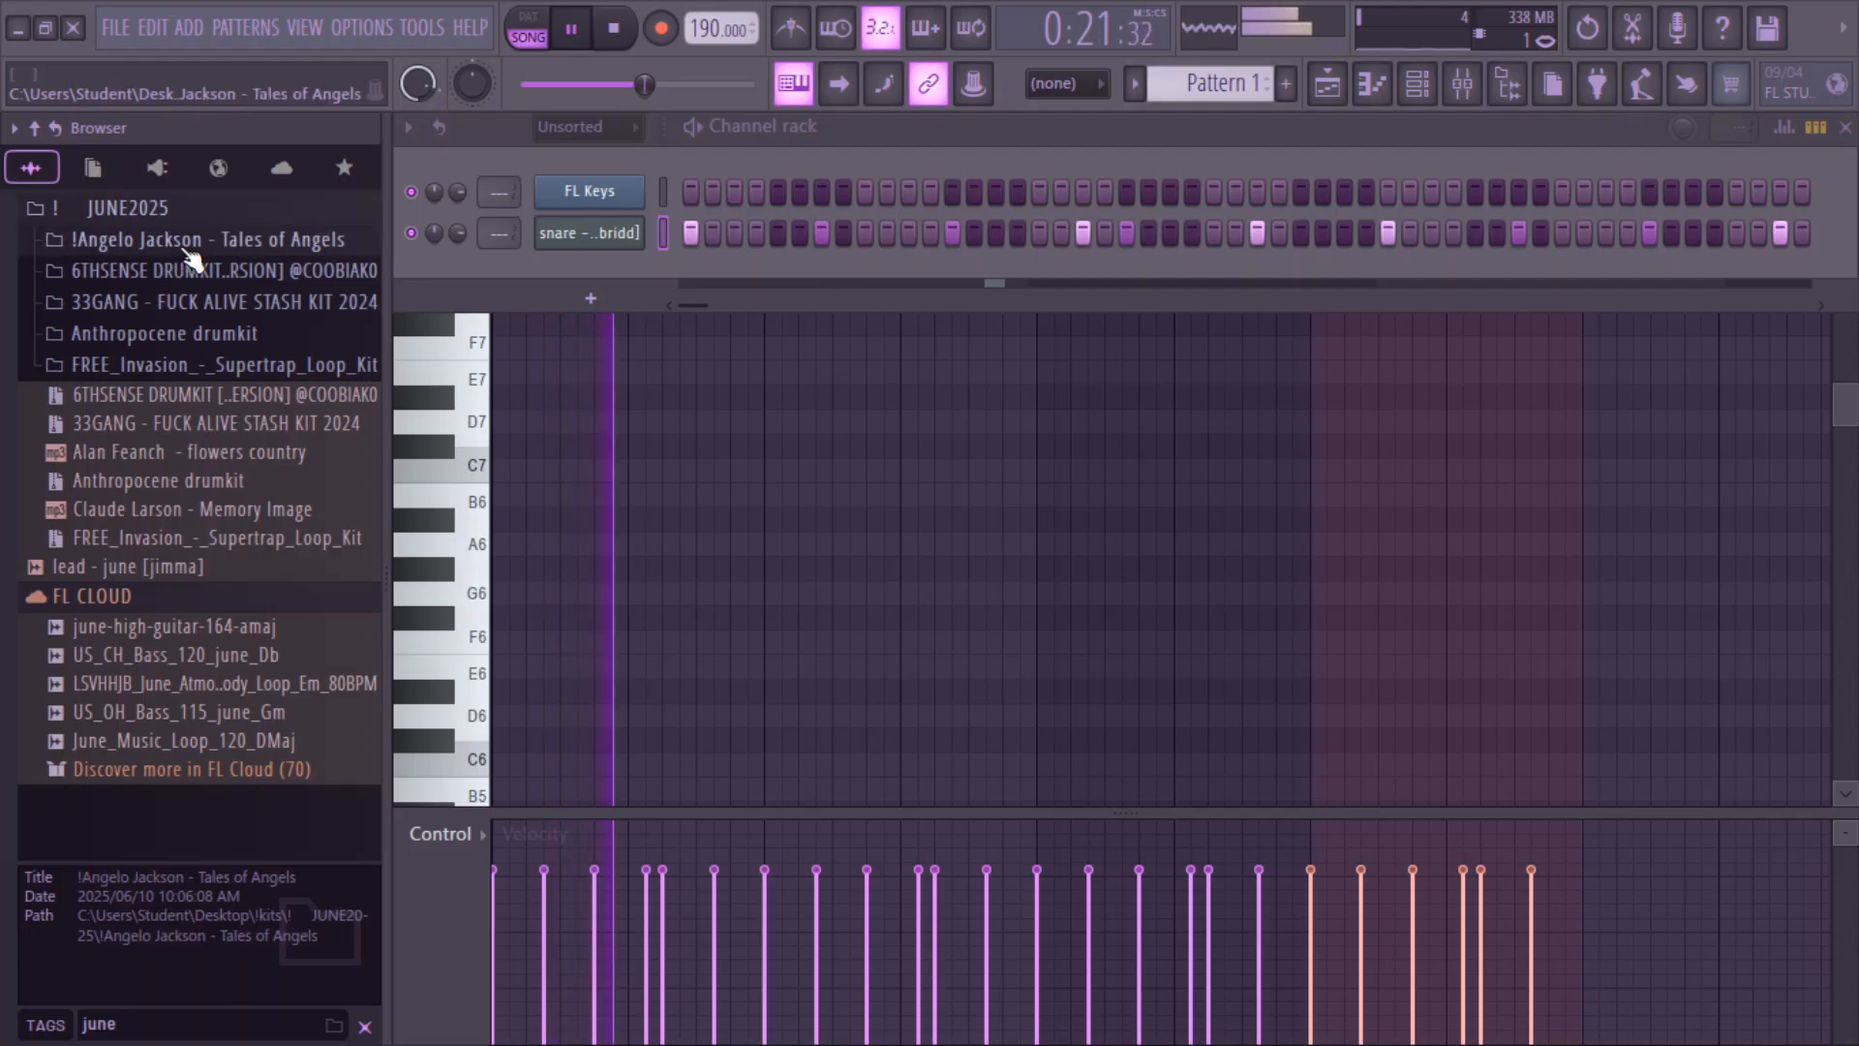
click(170, 239)
click(208, 281)
click(191, 427)
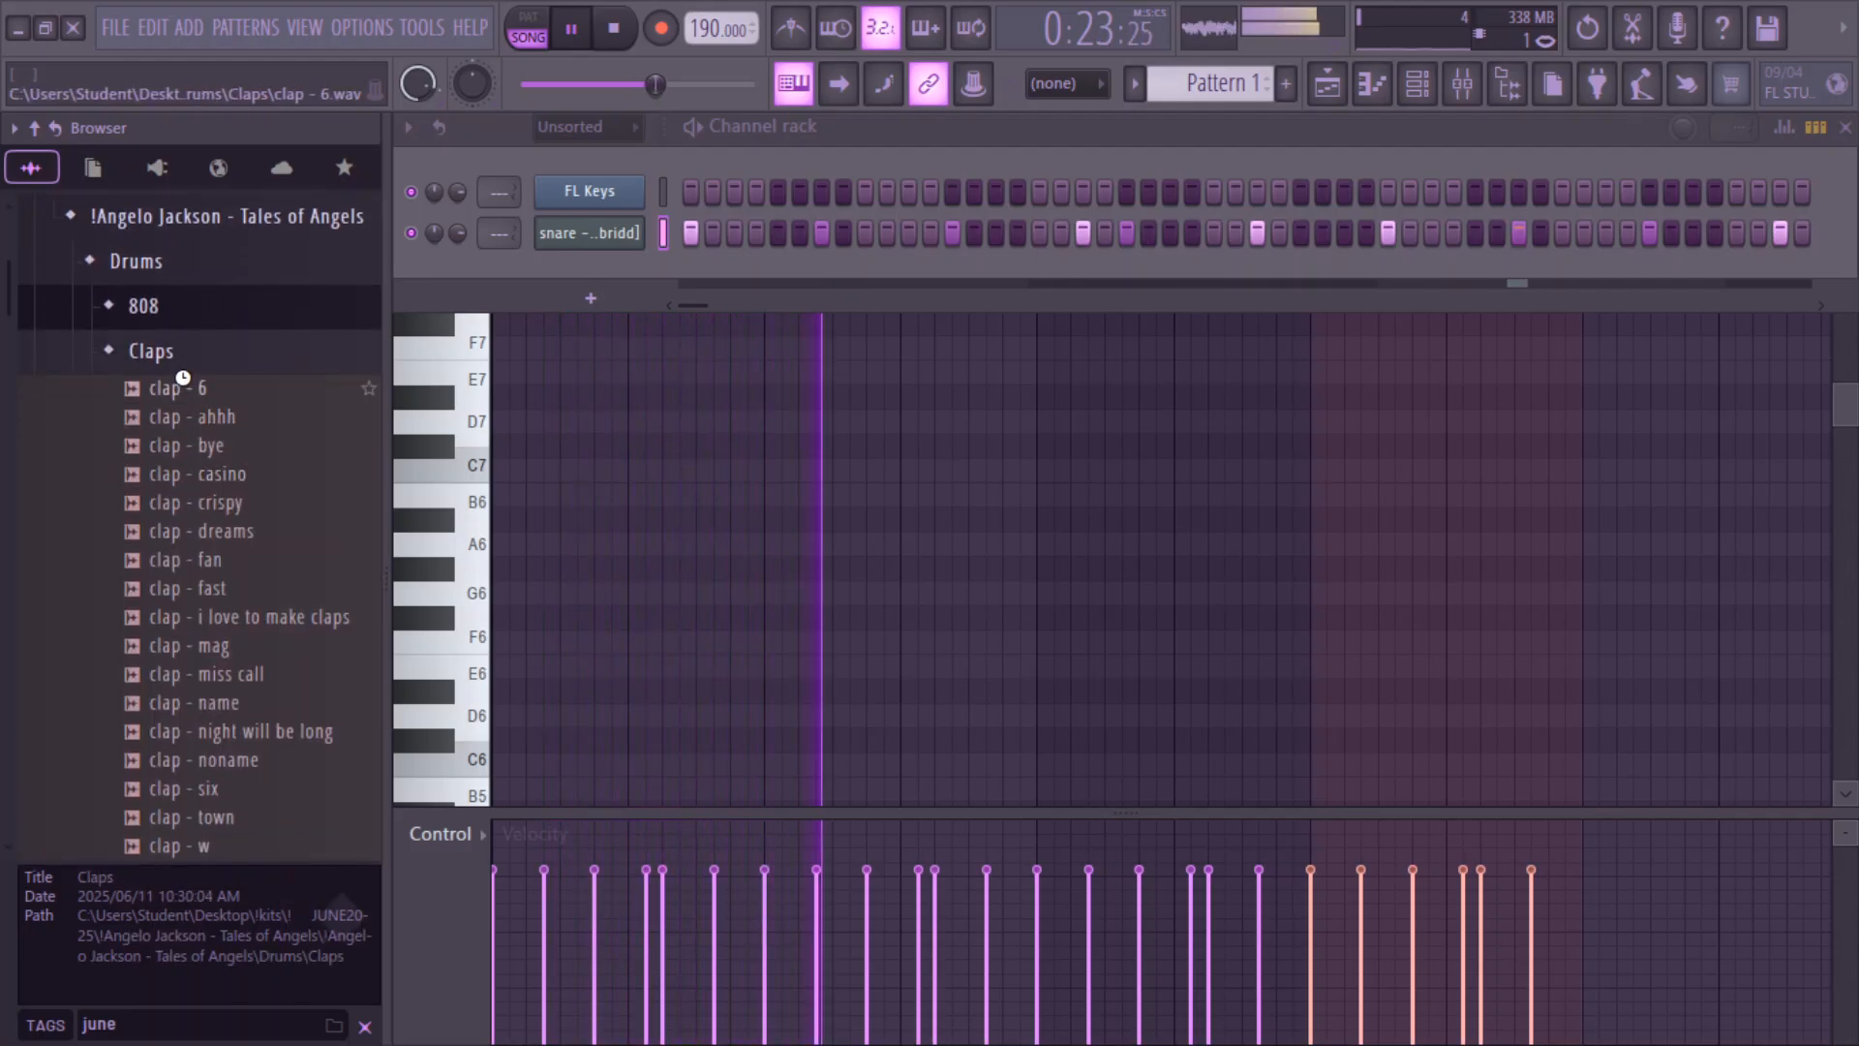
- Stop playback and audition the kit's clap samples, from clap - 6 through clap - mag
click(183, 386)
click(180, 417)
click(184, 446)
key(space)
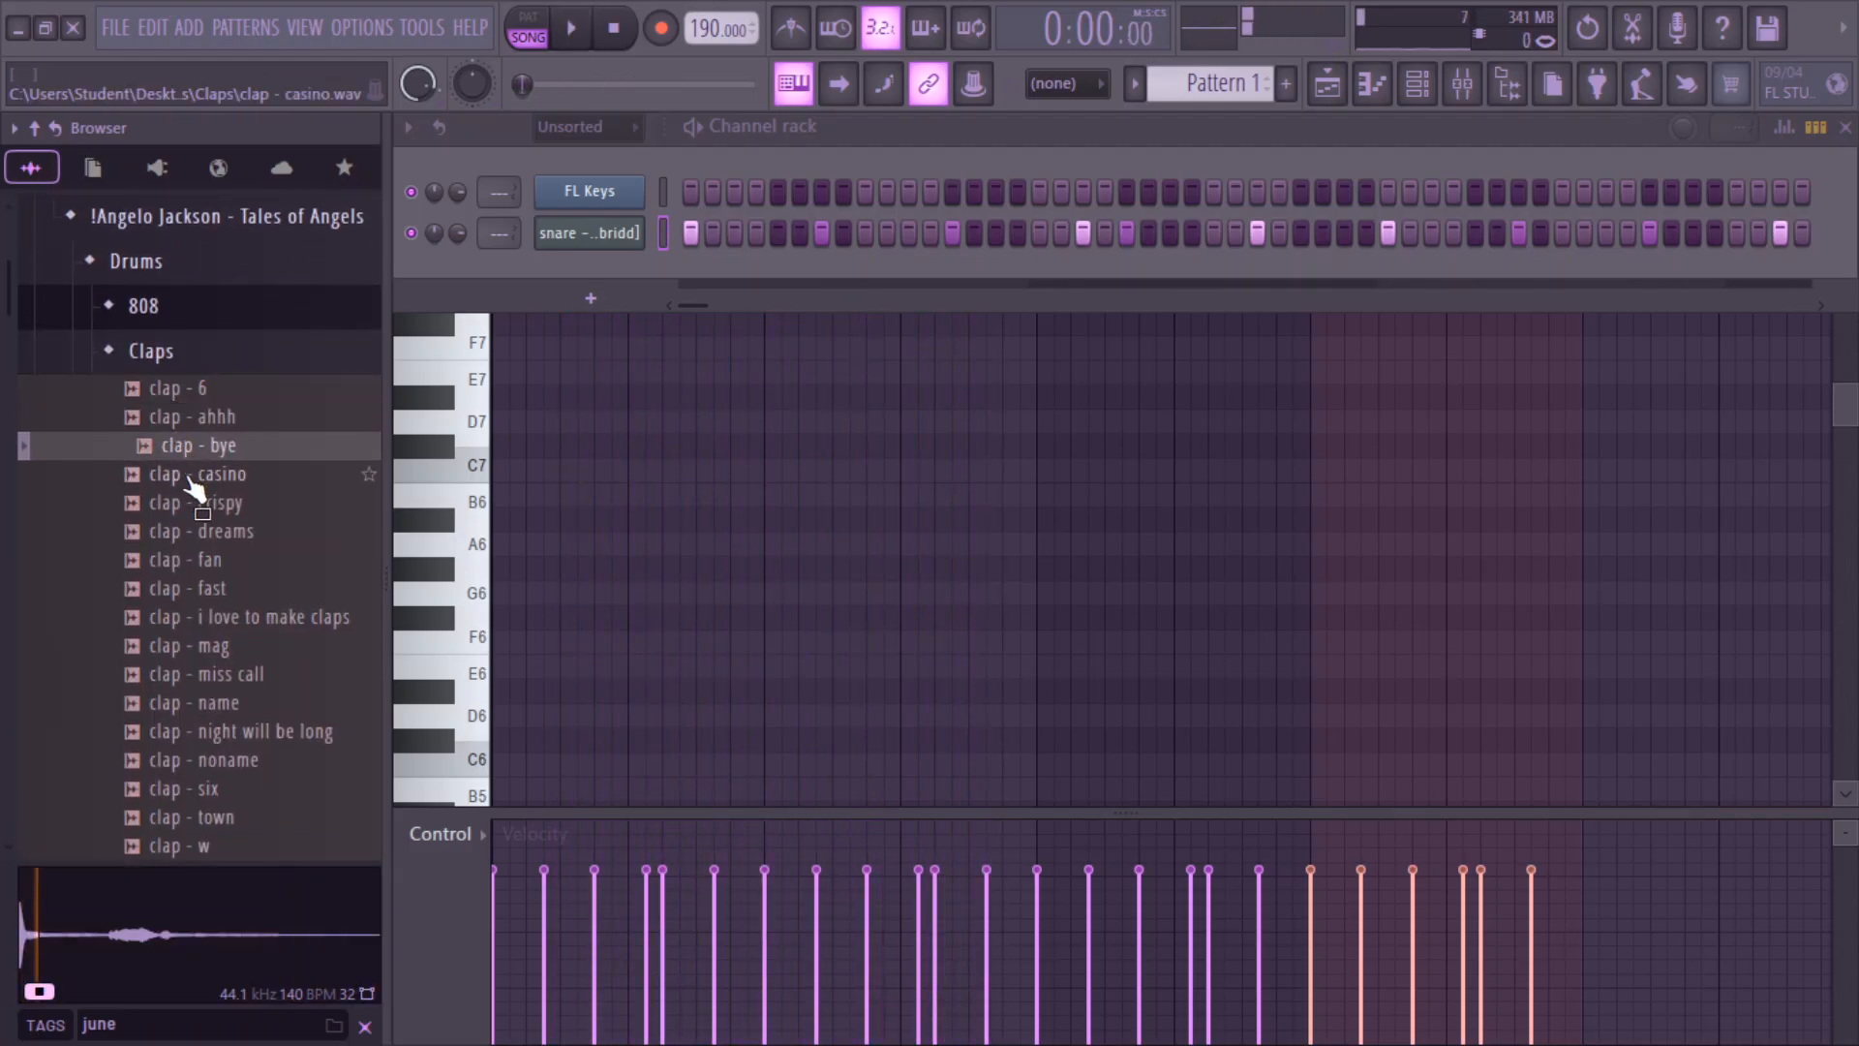
click(190, 473)
click(190, 511)
click(187, 537)
click(191, 513)
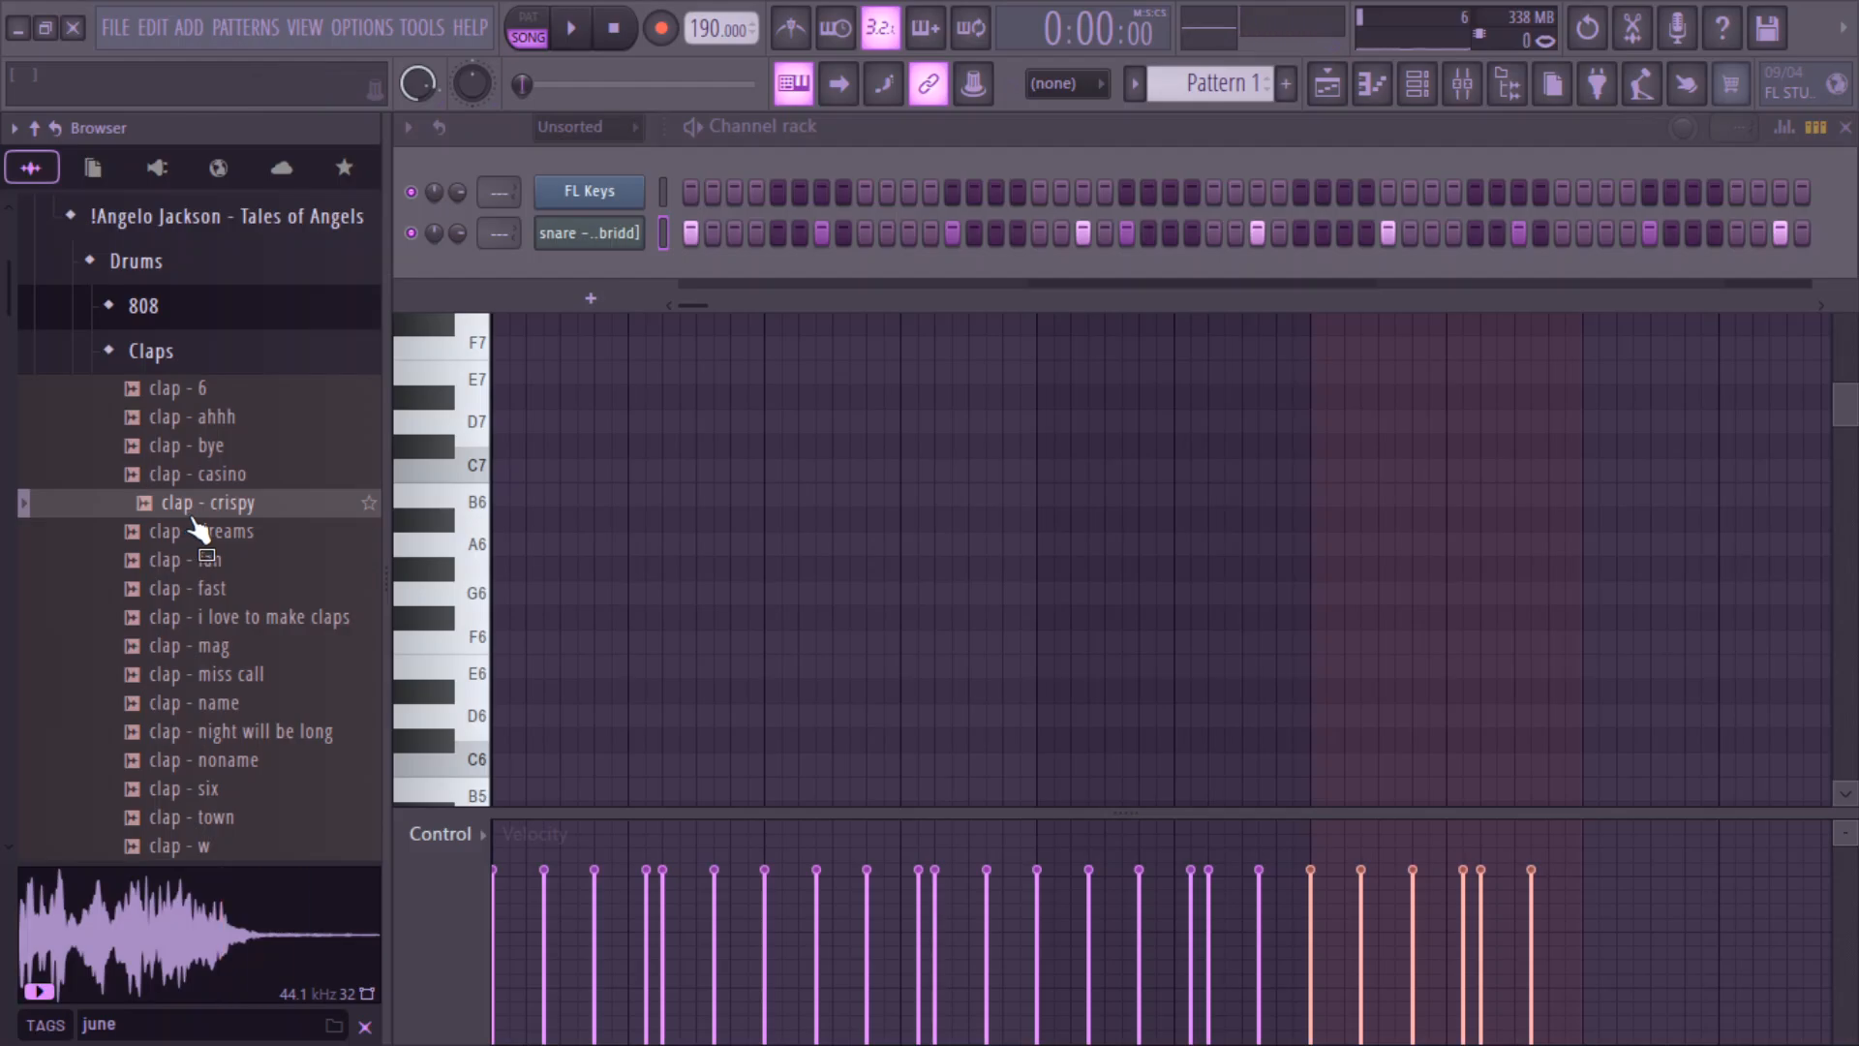
mouse_move(192, 519)
mouse_down()
mouse_move(601, 497)
mouse_move(630, 282)
mouse_move(179, 544)
mouse_up()
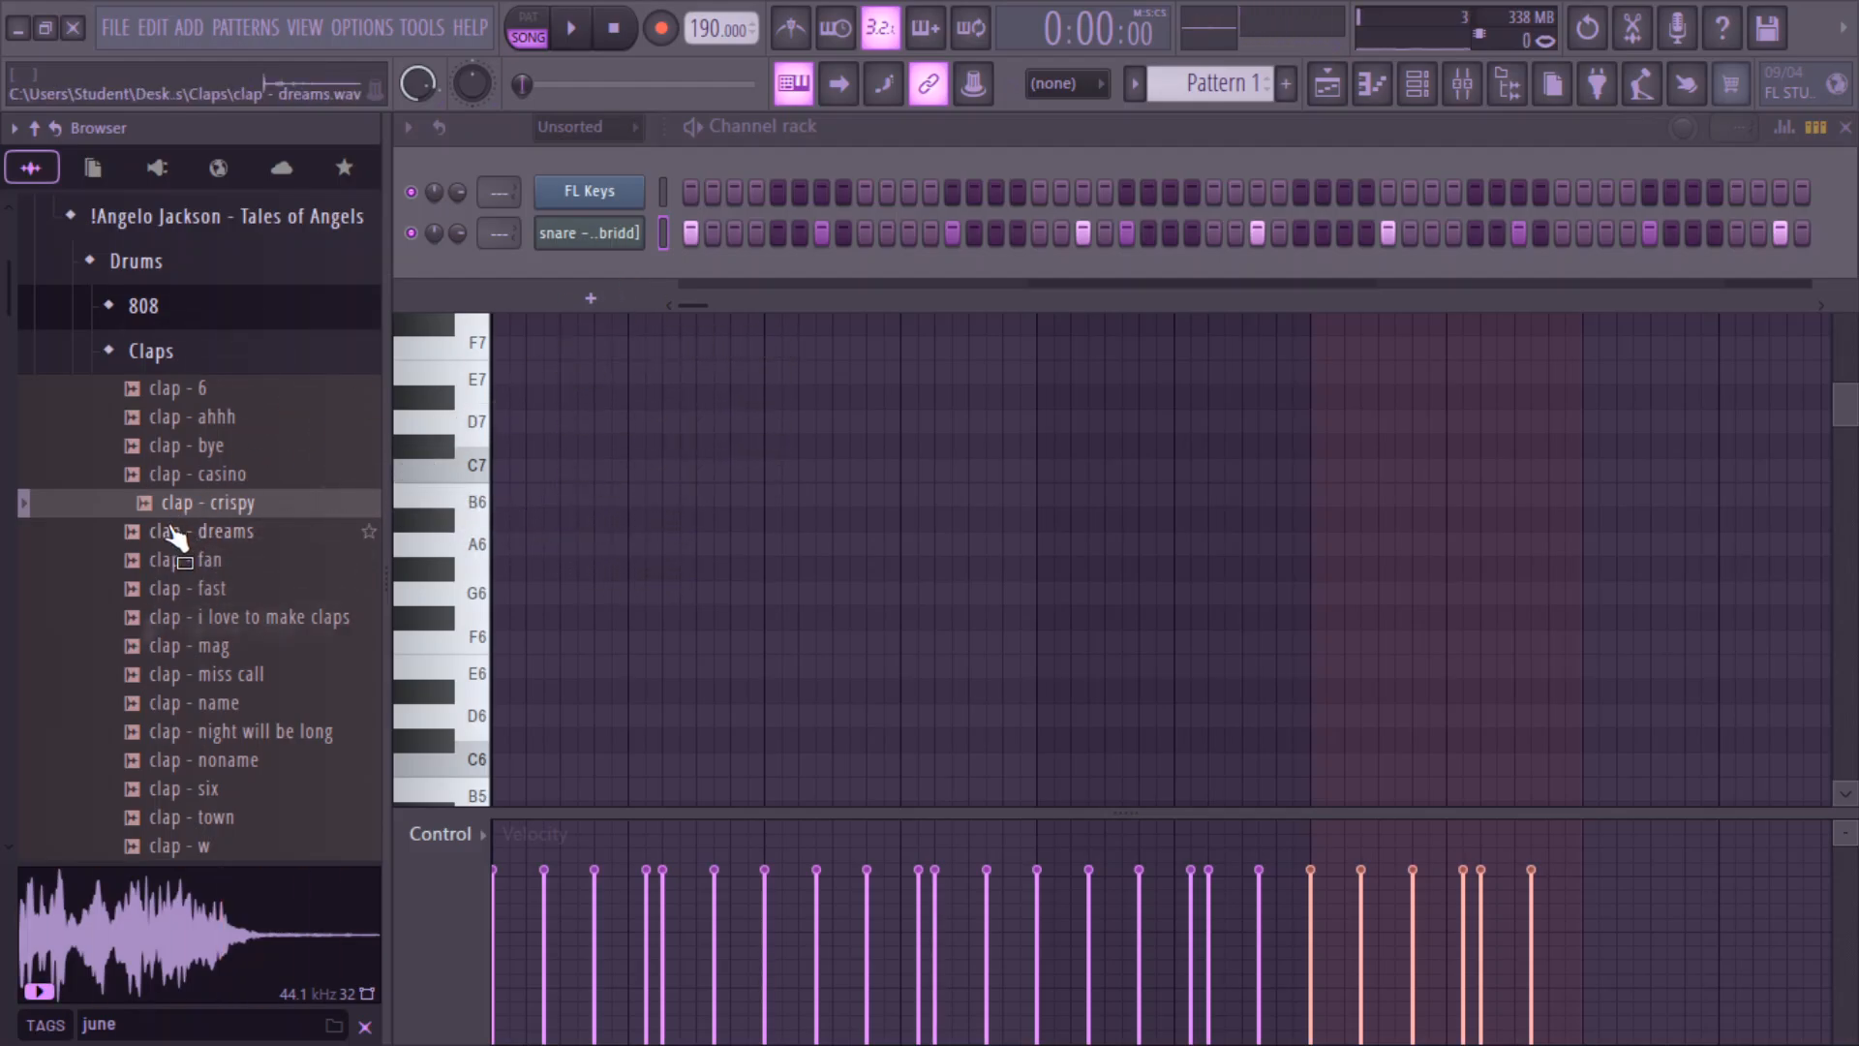
click(189, 571)
click(191, 587)
click(193, 617)
click(194, 645)
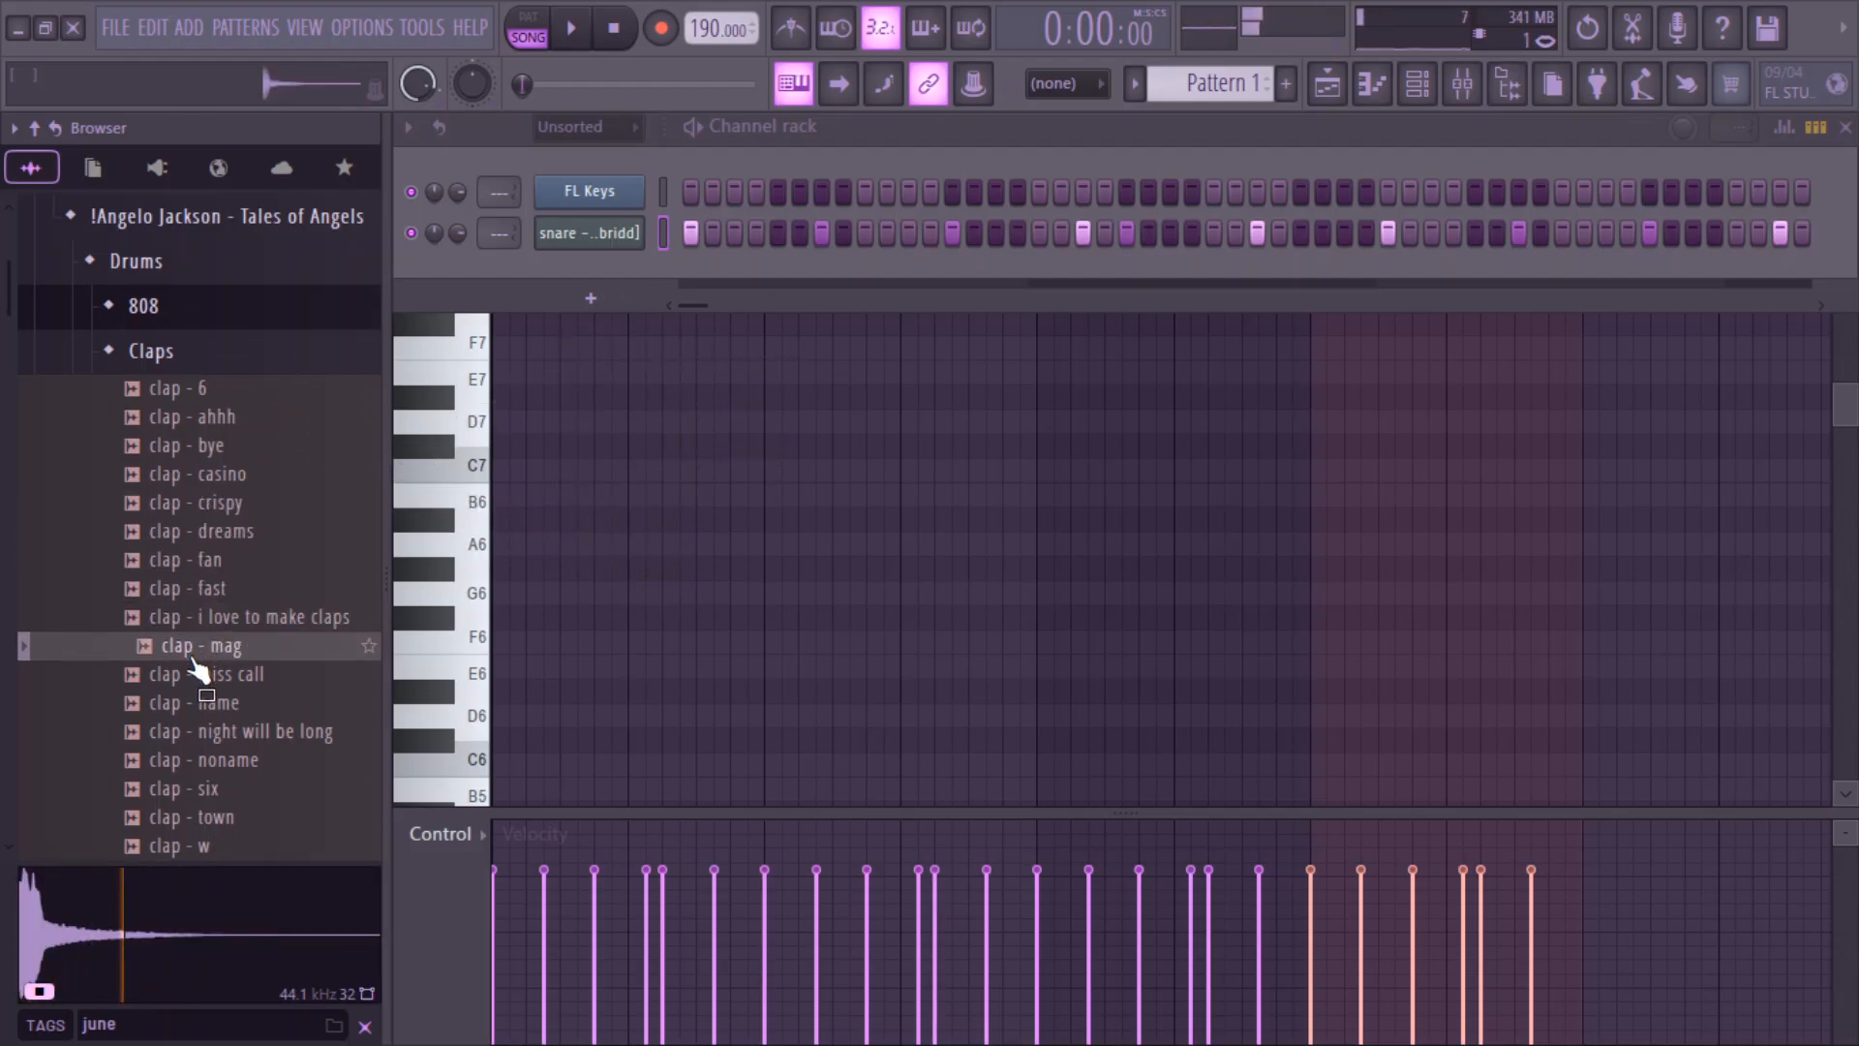
click(220, 426)
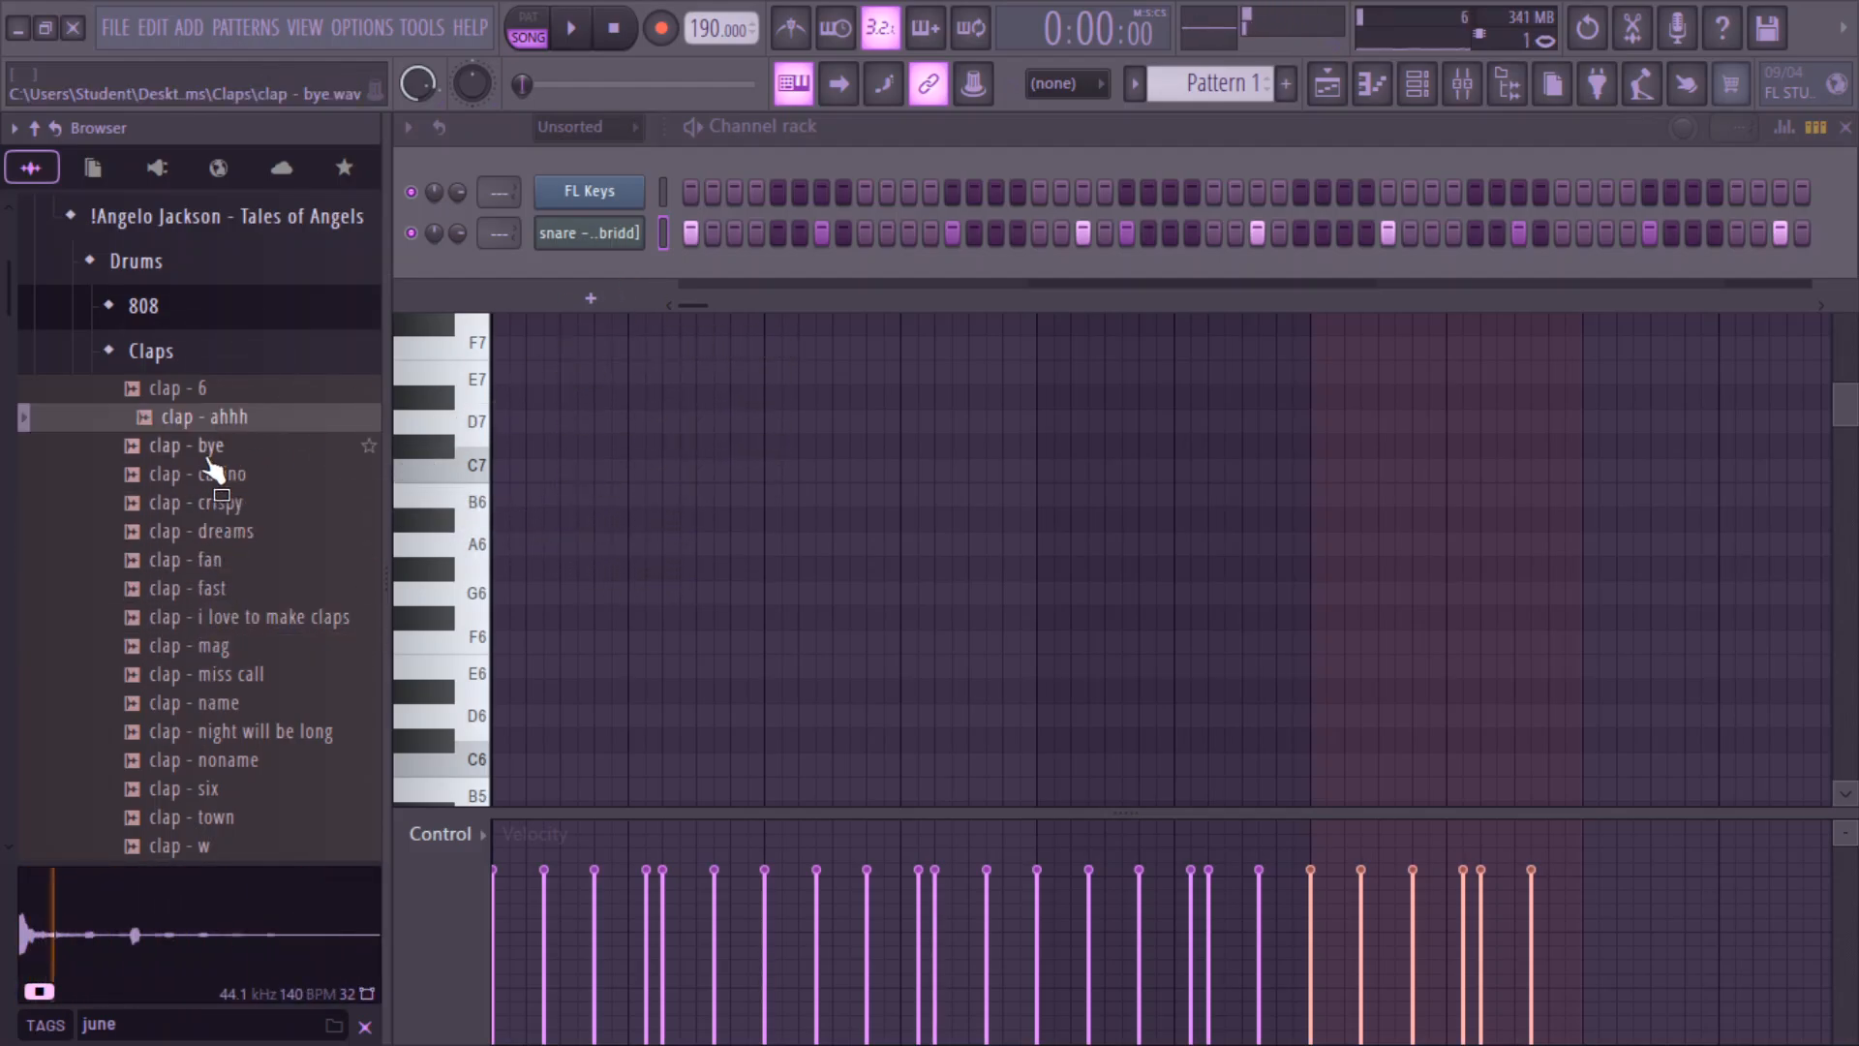
- Add the clap - 6 sample to the channel rack and shorten its tail by raising the sampler's quick fade out
click(211, 388)
drag(218, 412, 625, 285)
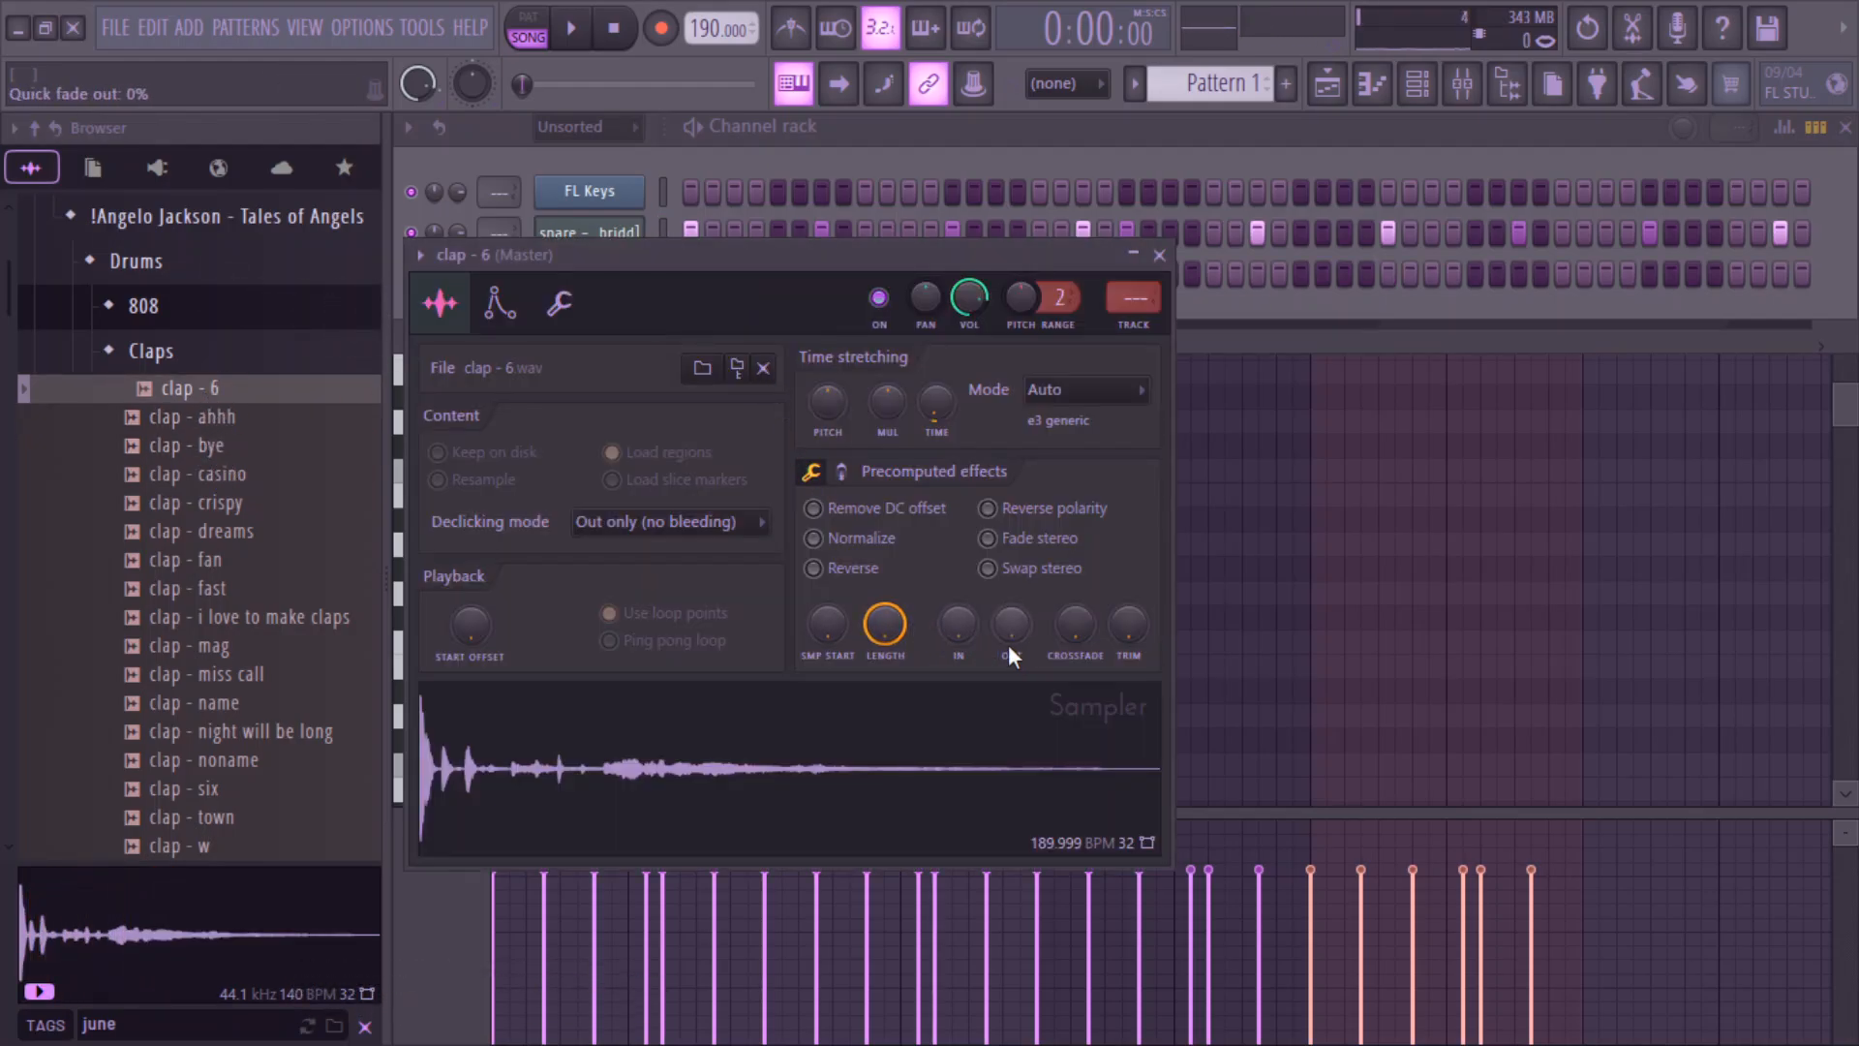
drag(1010, 654, 1097, 575)
click(918, 322)
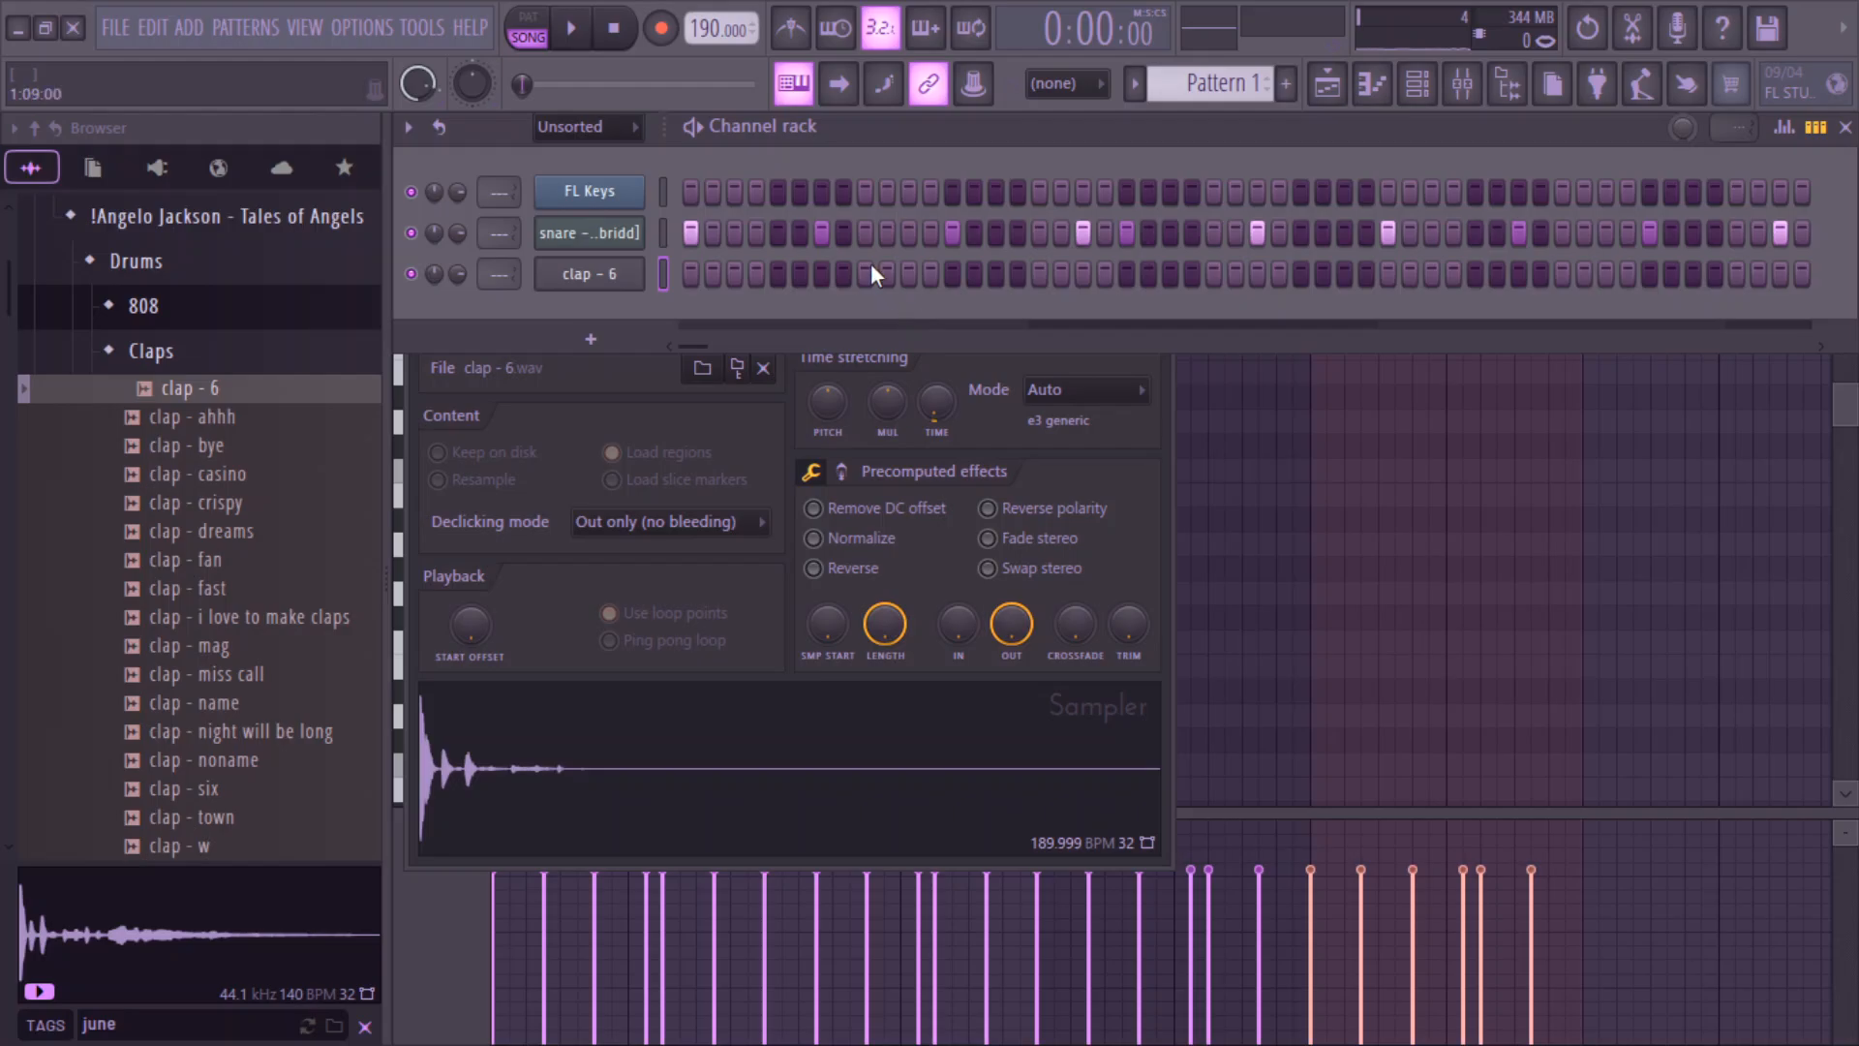
- Clone the clap - 6 channel and open the clap - 6 sampler settings
key(space)
right_click(606, 270)
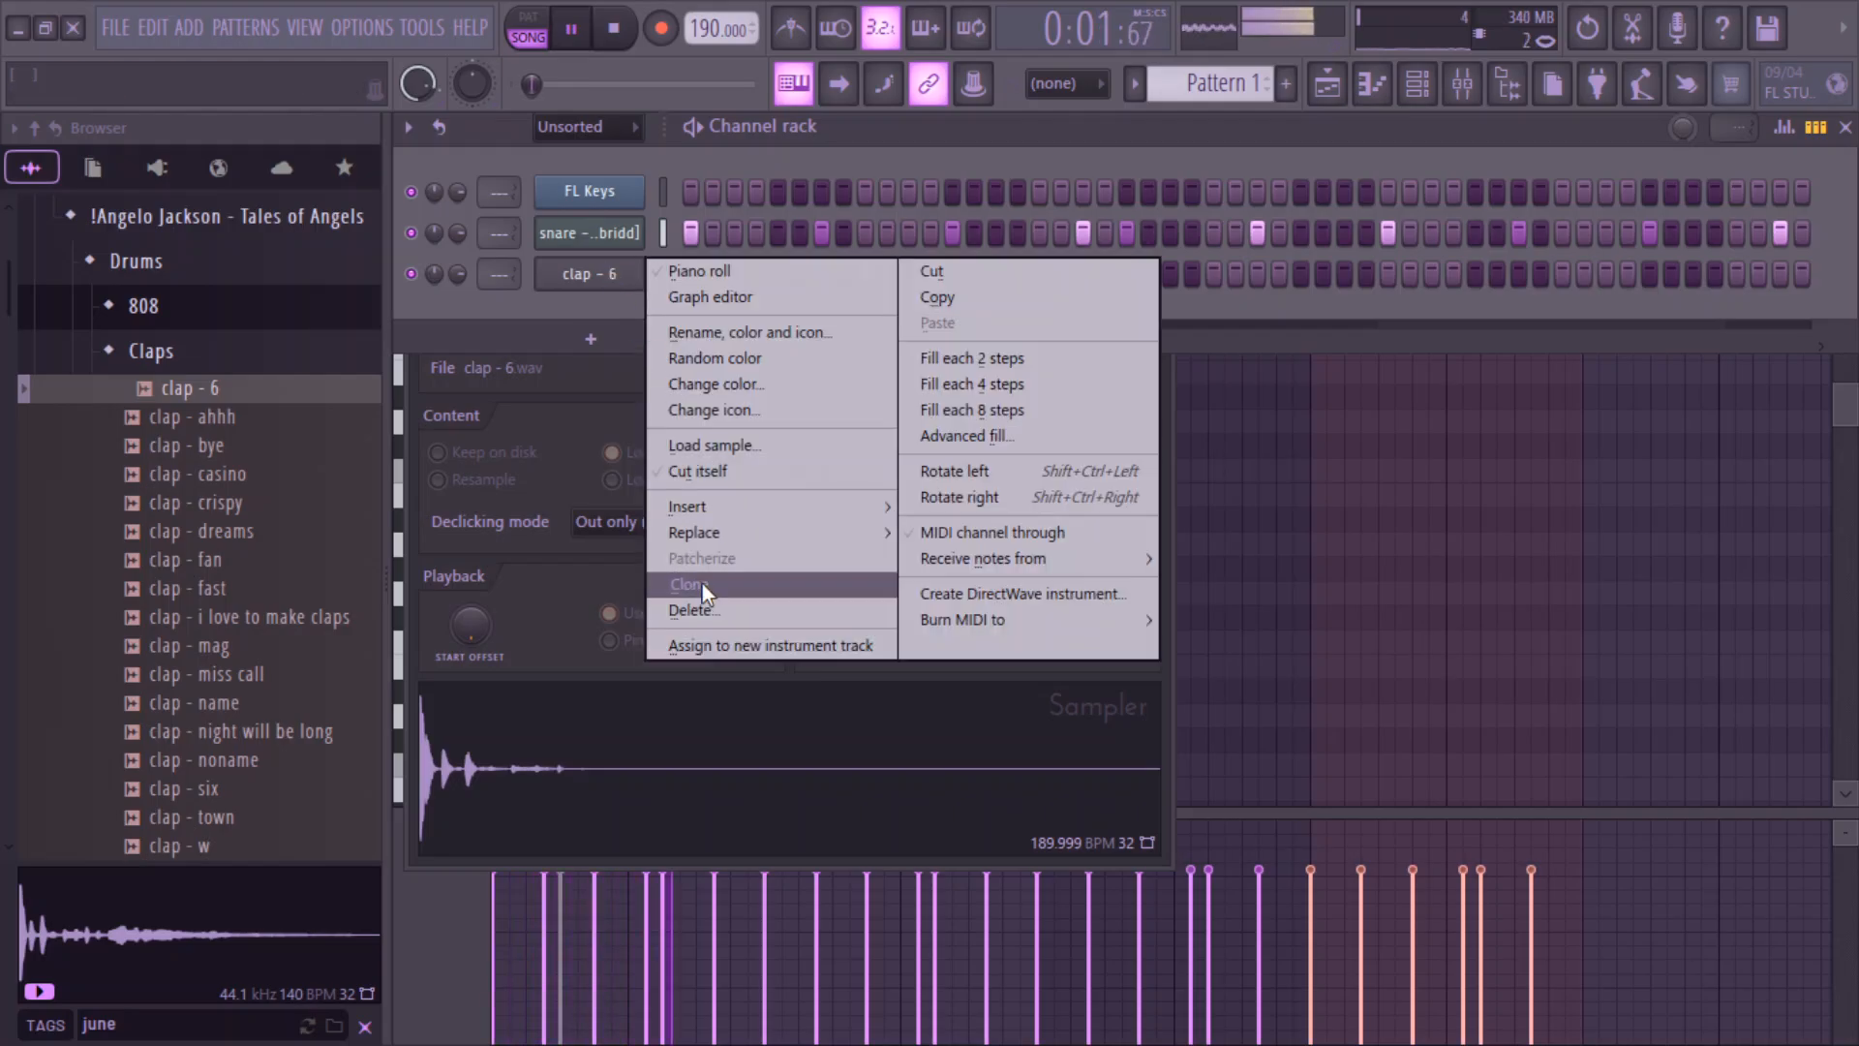
click(690, 584)
key(space)
click(614, 275)
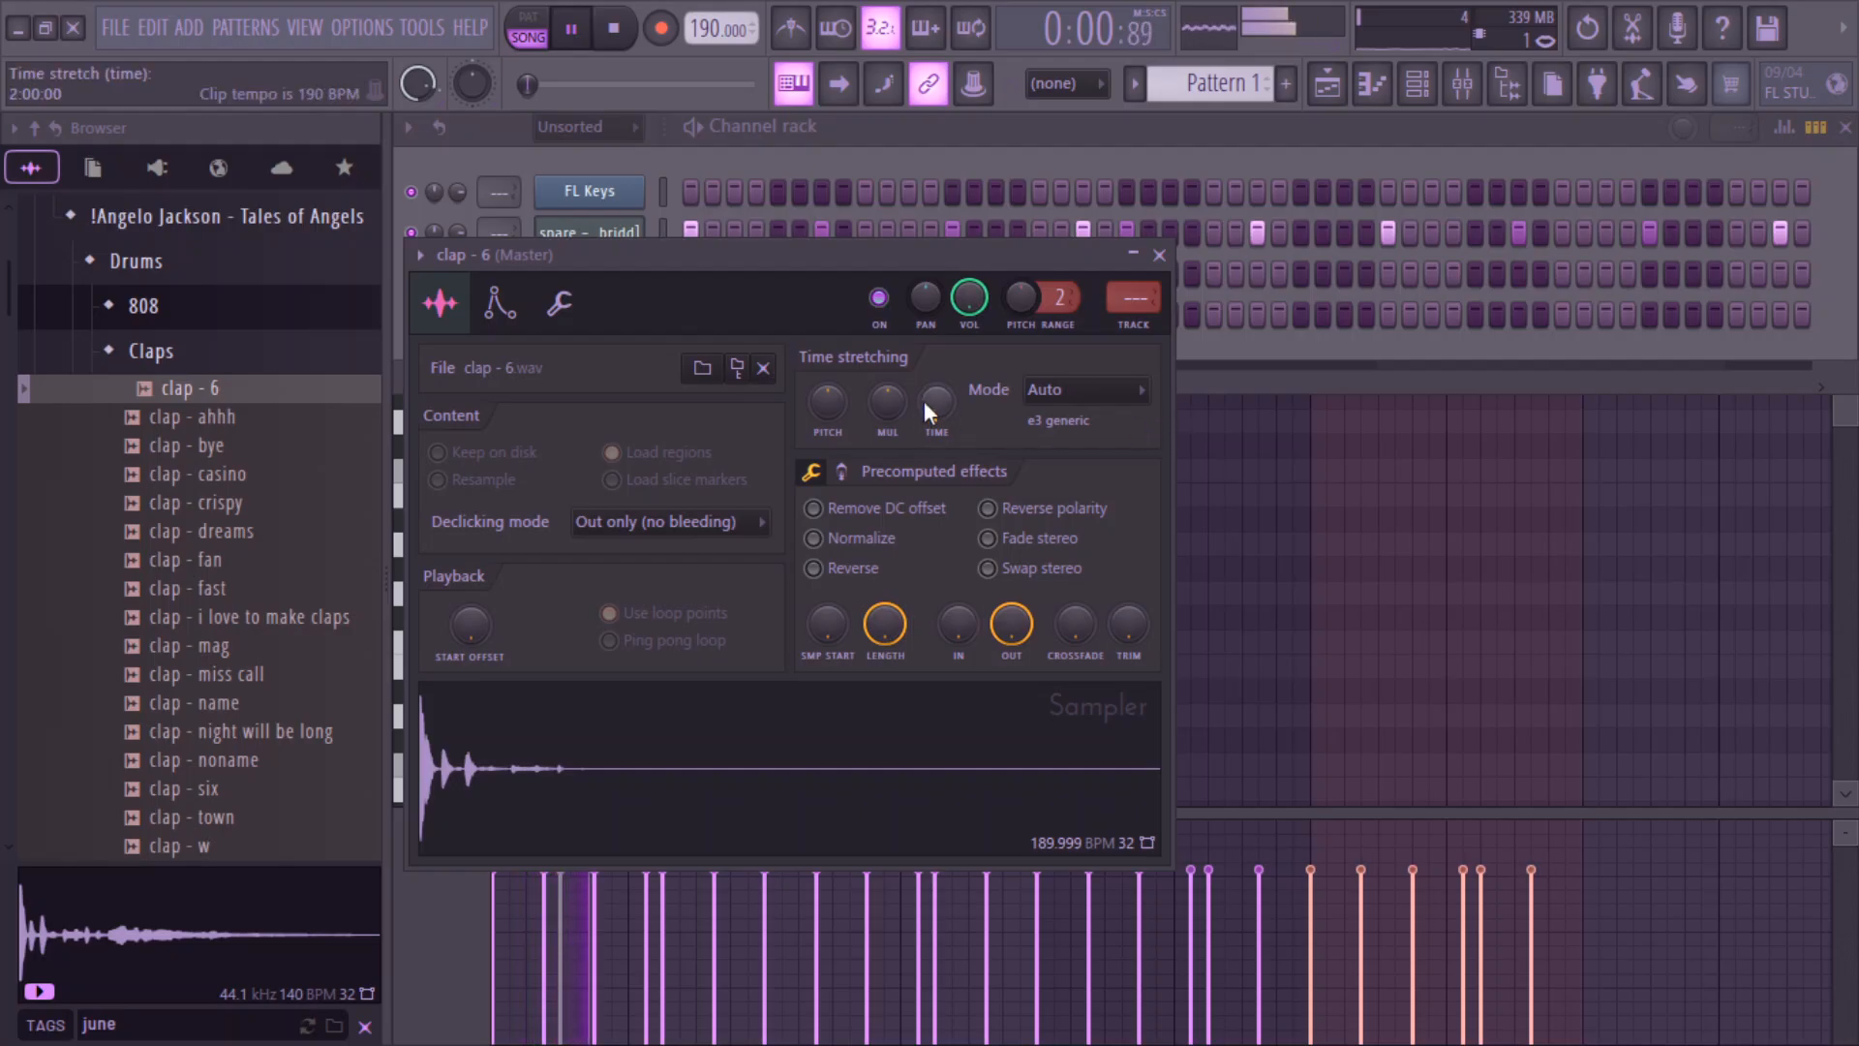
- Reset the fade-out of the clap - 6 #2 channel's sampler so this copy keeps its full tail
click(1239, 358)
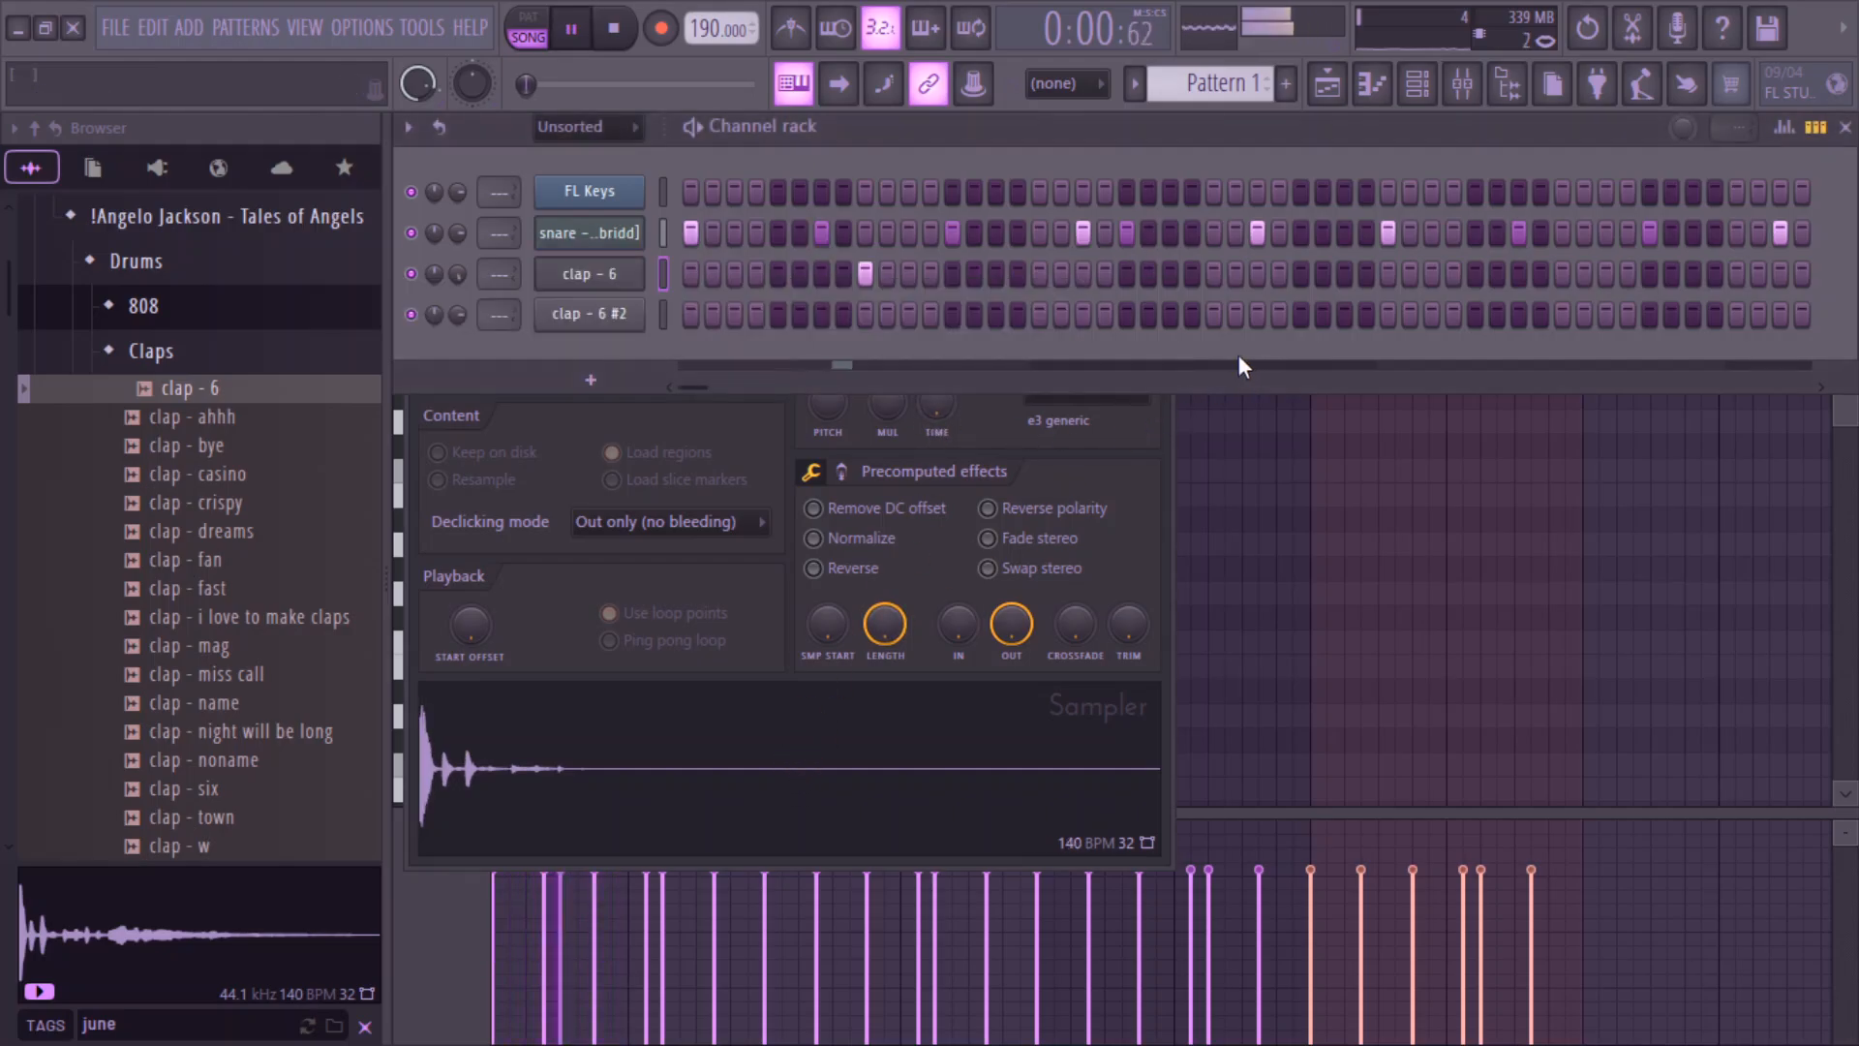
click(612, 318)
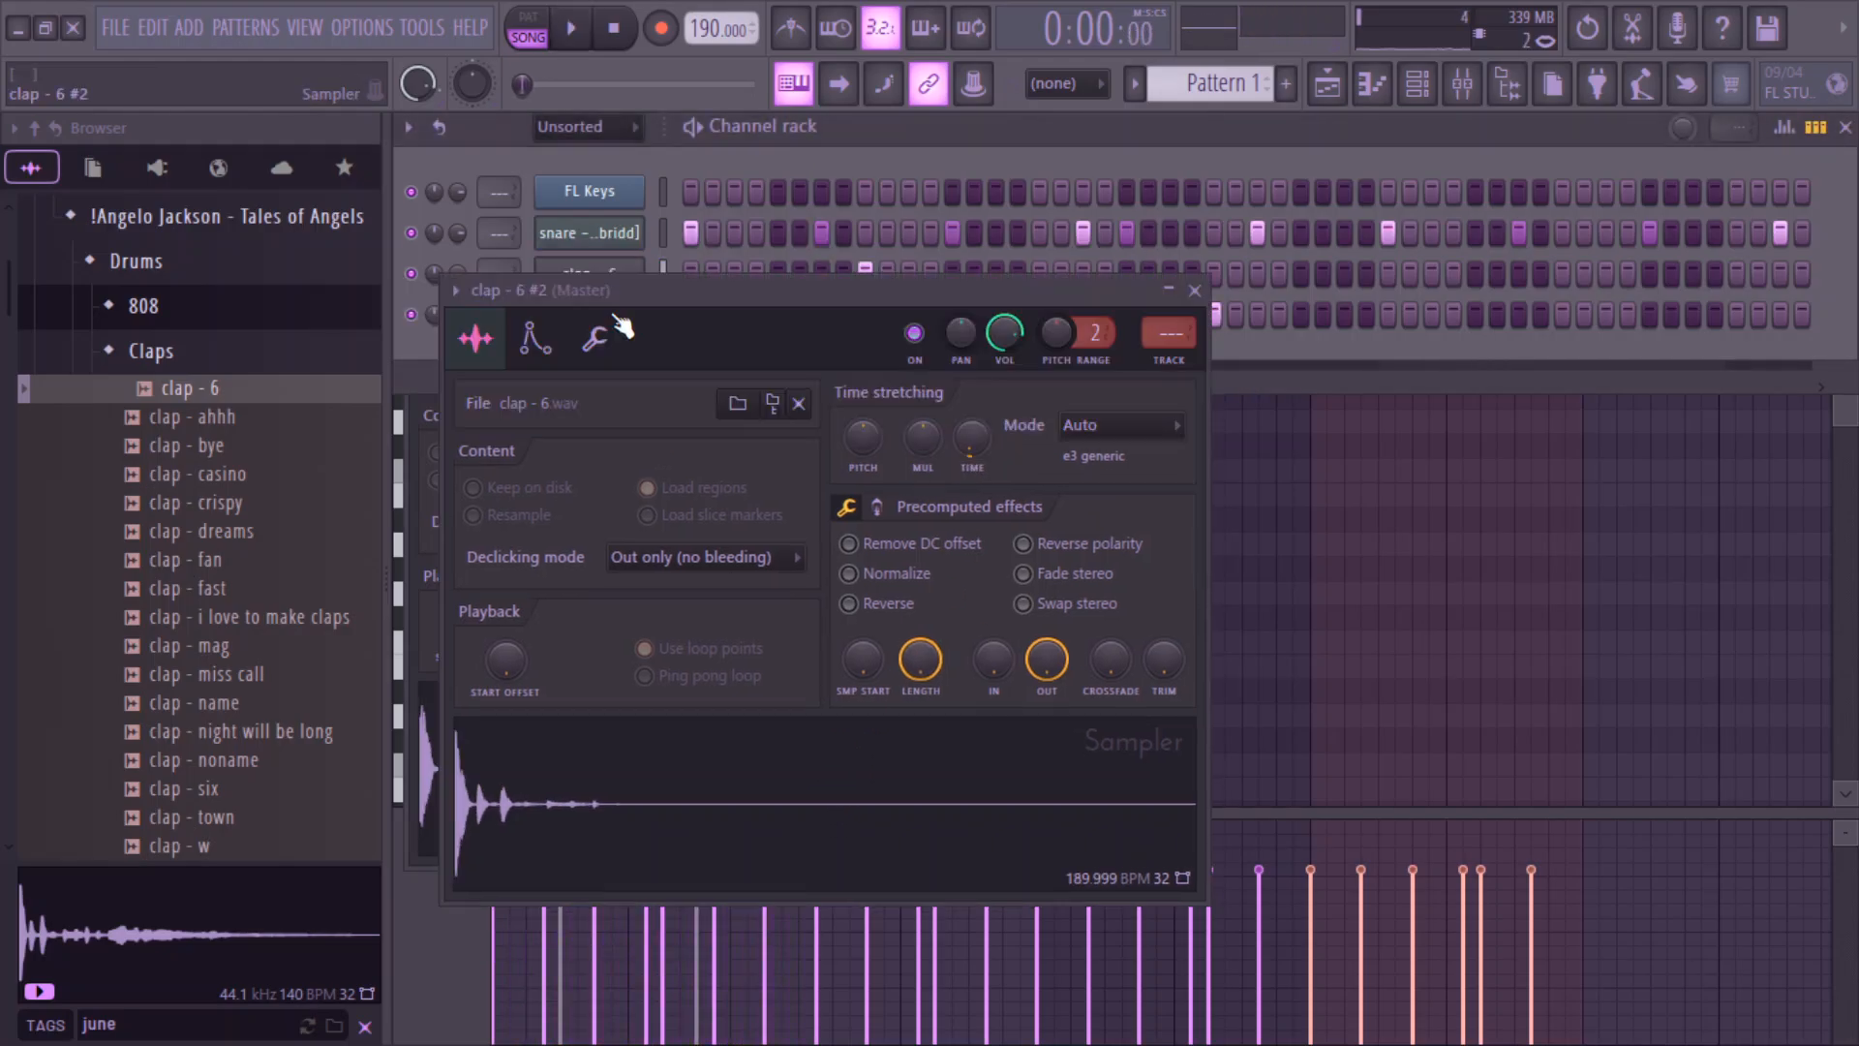
right_click(1045, 661)
click(1078, 675)
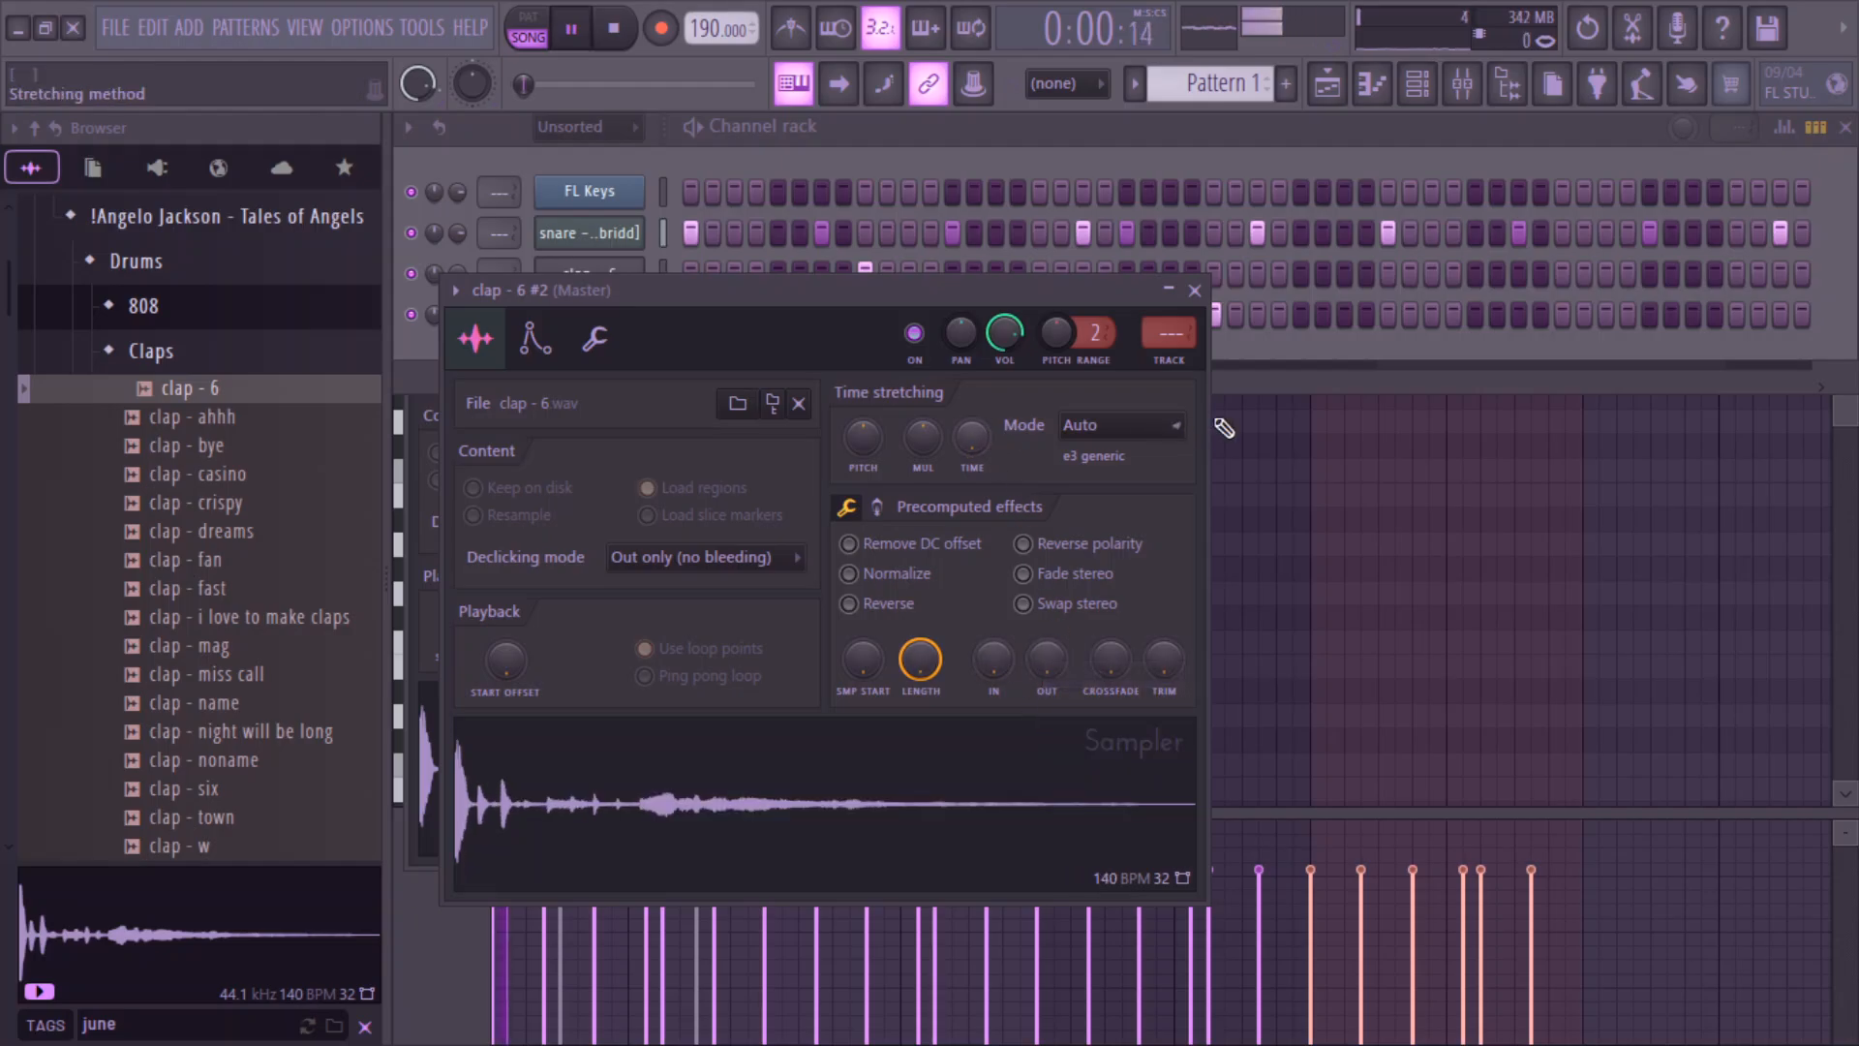
click(1220, 380)
- Duplicate the clap - 6 notes of bars 1–2 into bars 3–4 in the piano roll
right_click(600, 314)
click(717, 310)
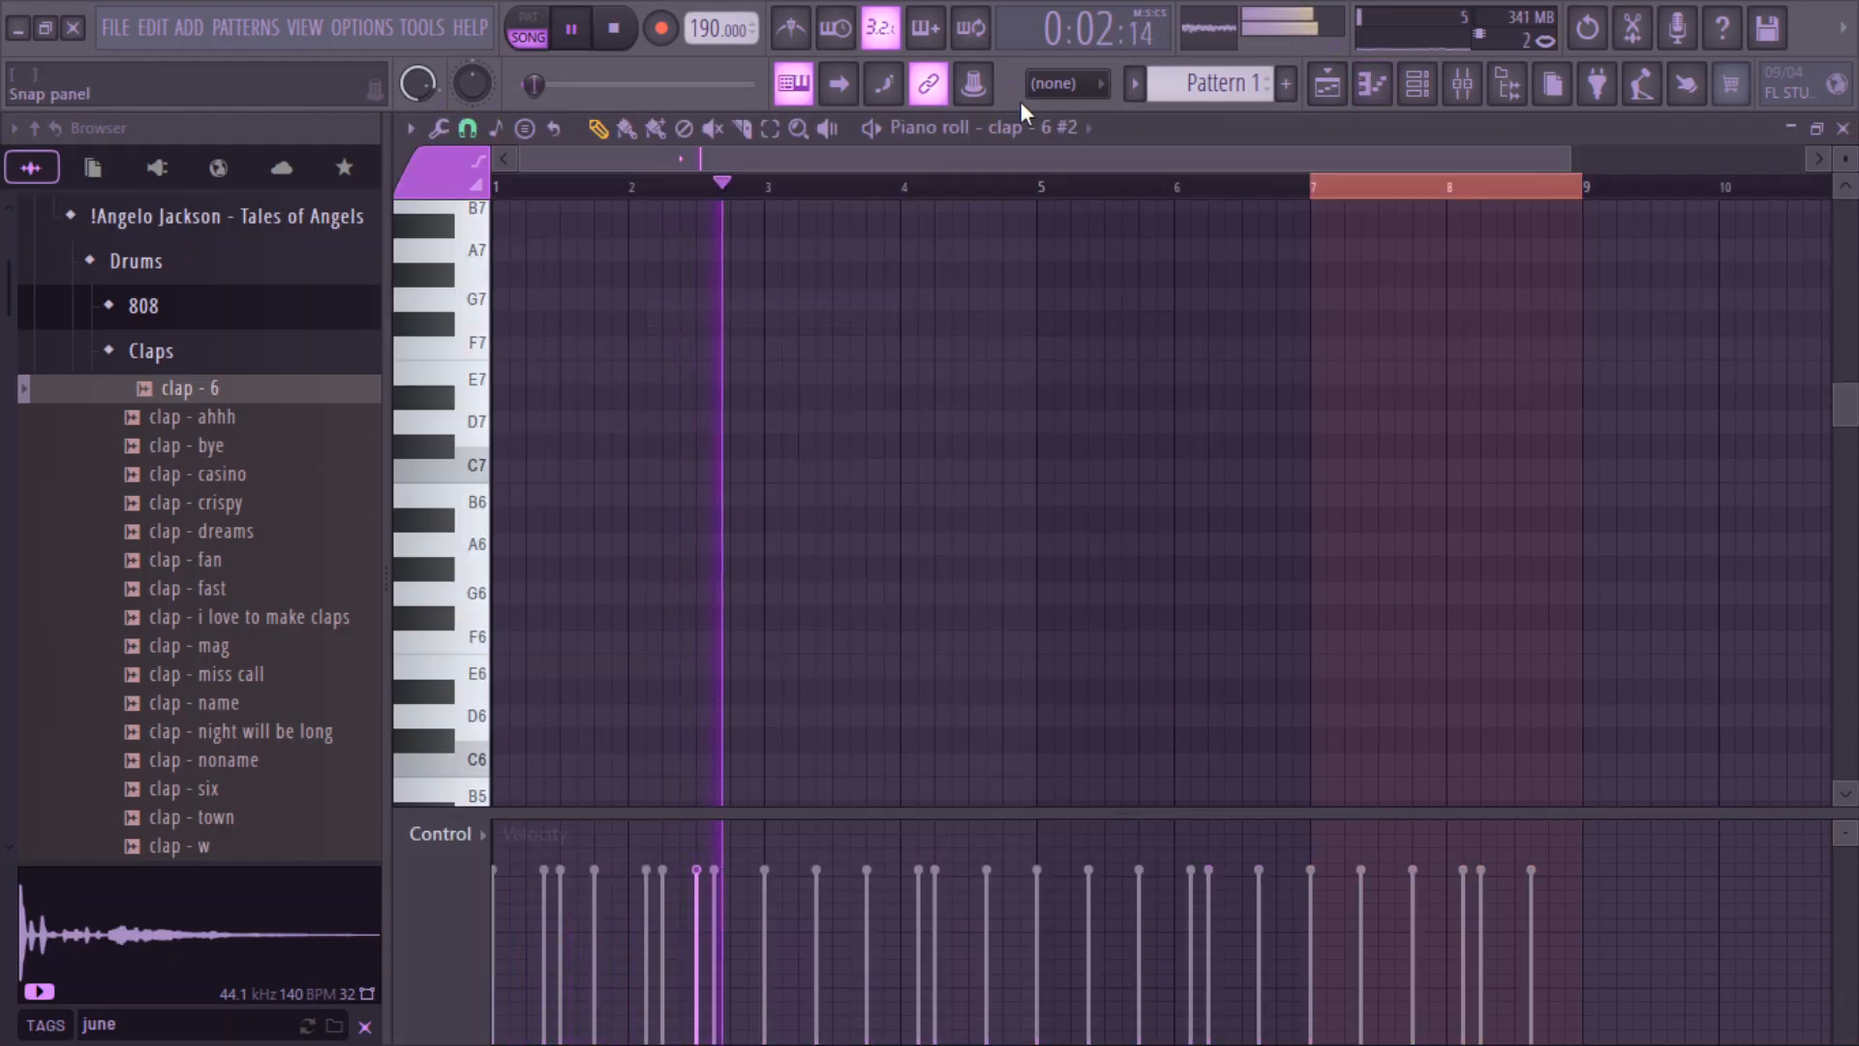
click(1032, 127)
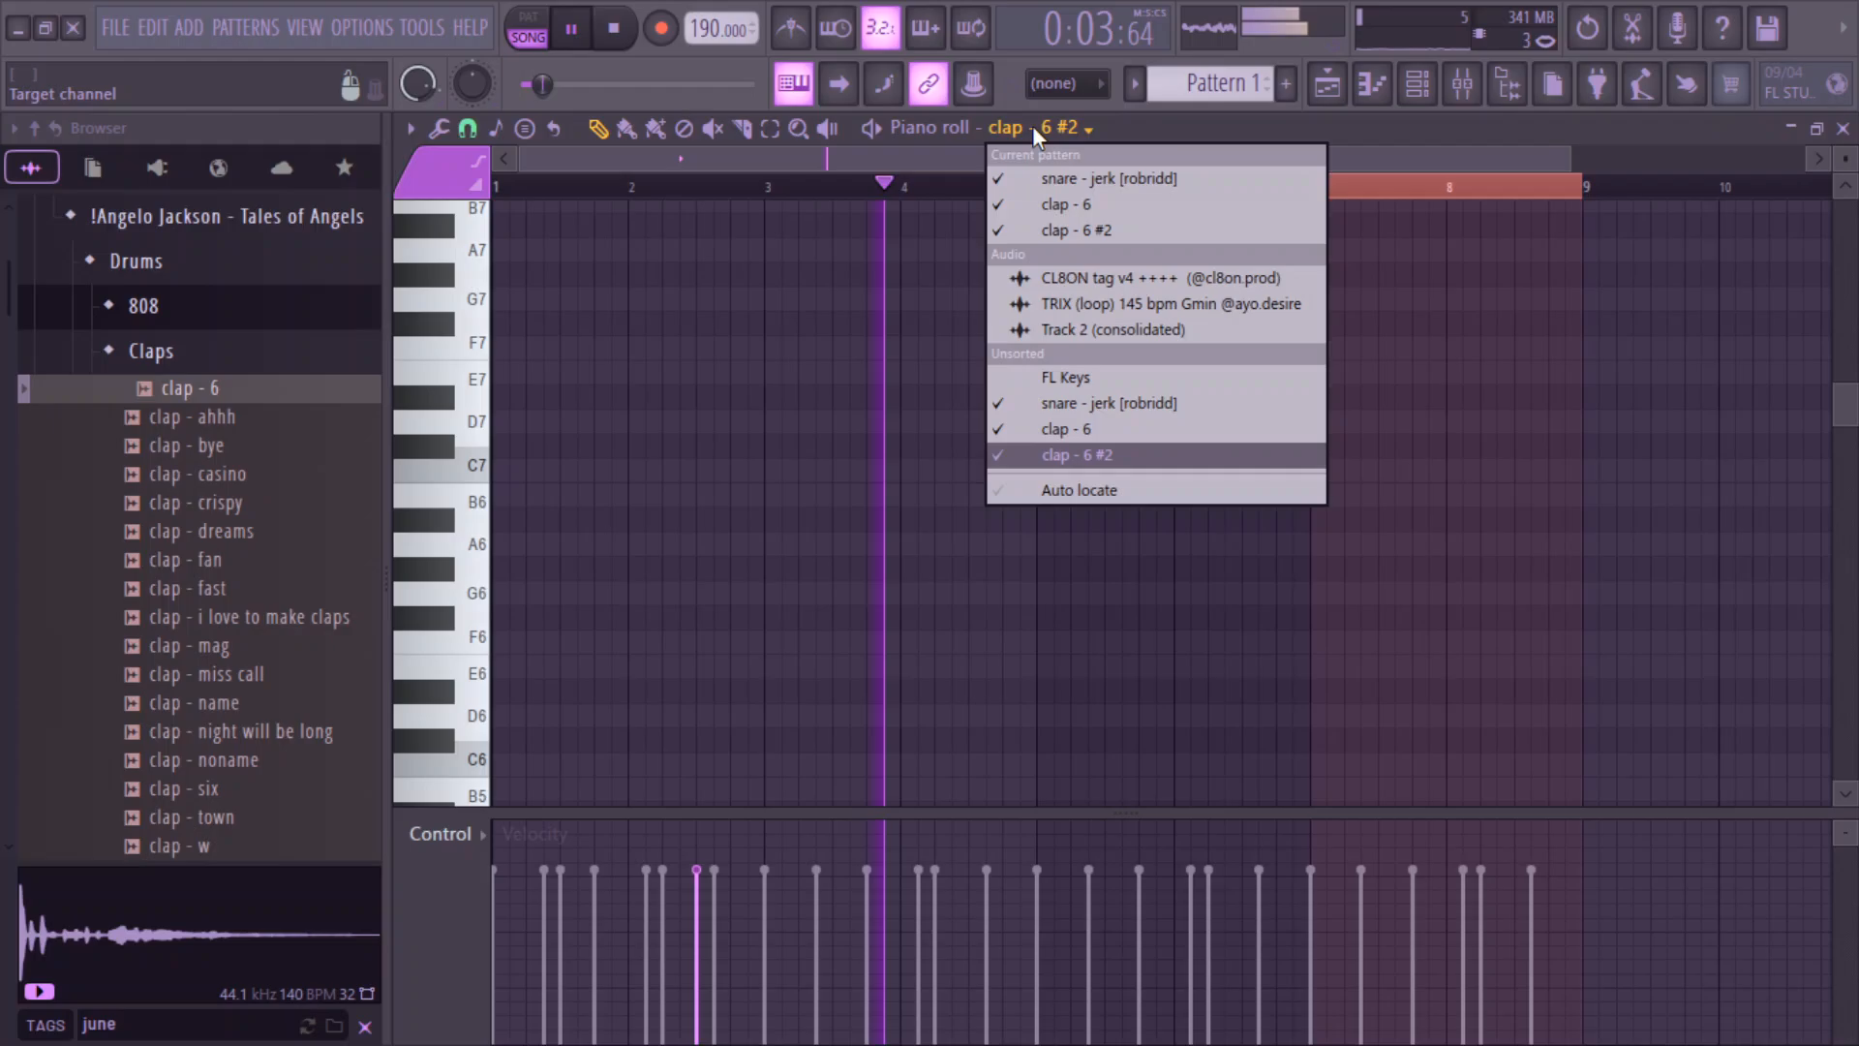
click(1056, 426)
key(space)
drag(777, 197, 7, 307)
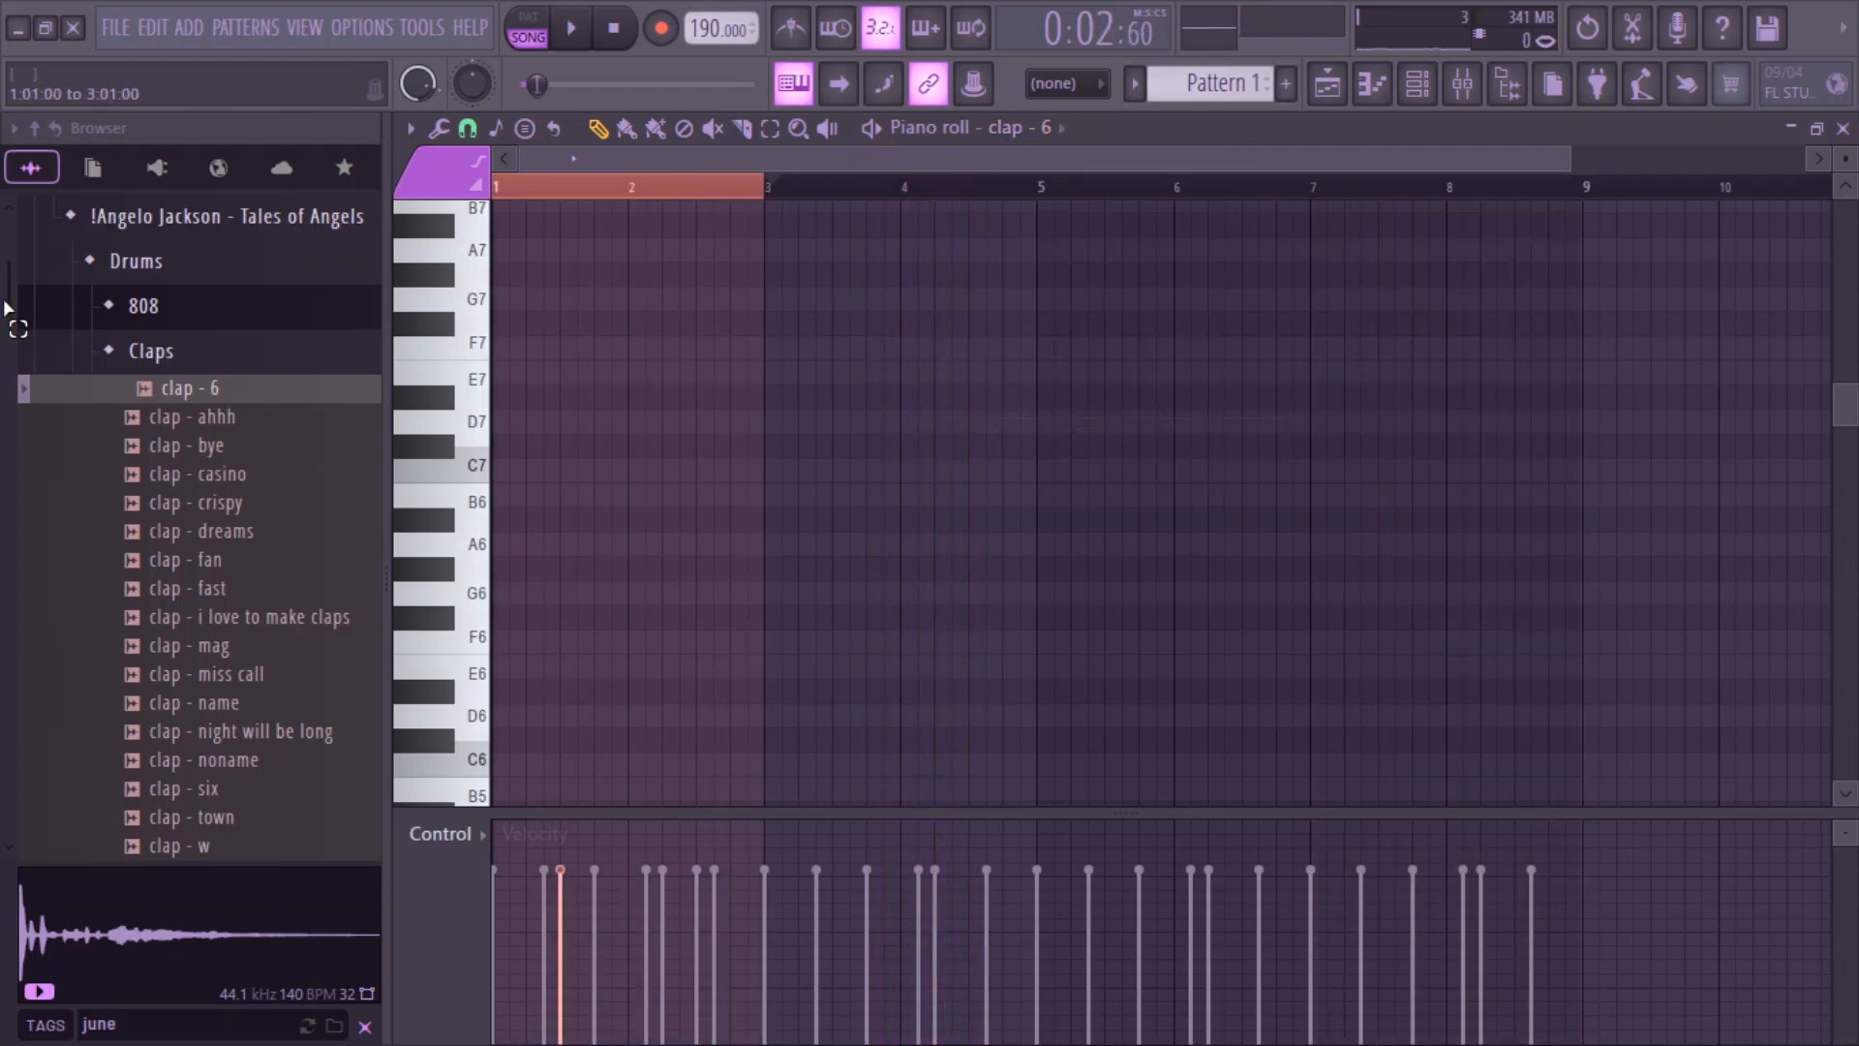
key(ctrl+b)
- Add an extra C5 clap - 6 note in bar 4 and duplicate bars 1–4 into bars 5–8
scroll(862, 499, down, 4)
scroll(843, 589, up, 1)
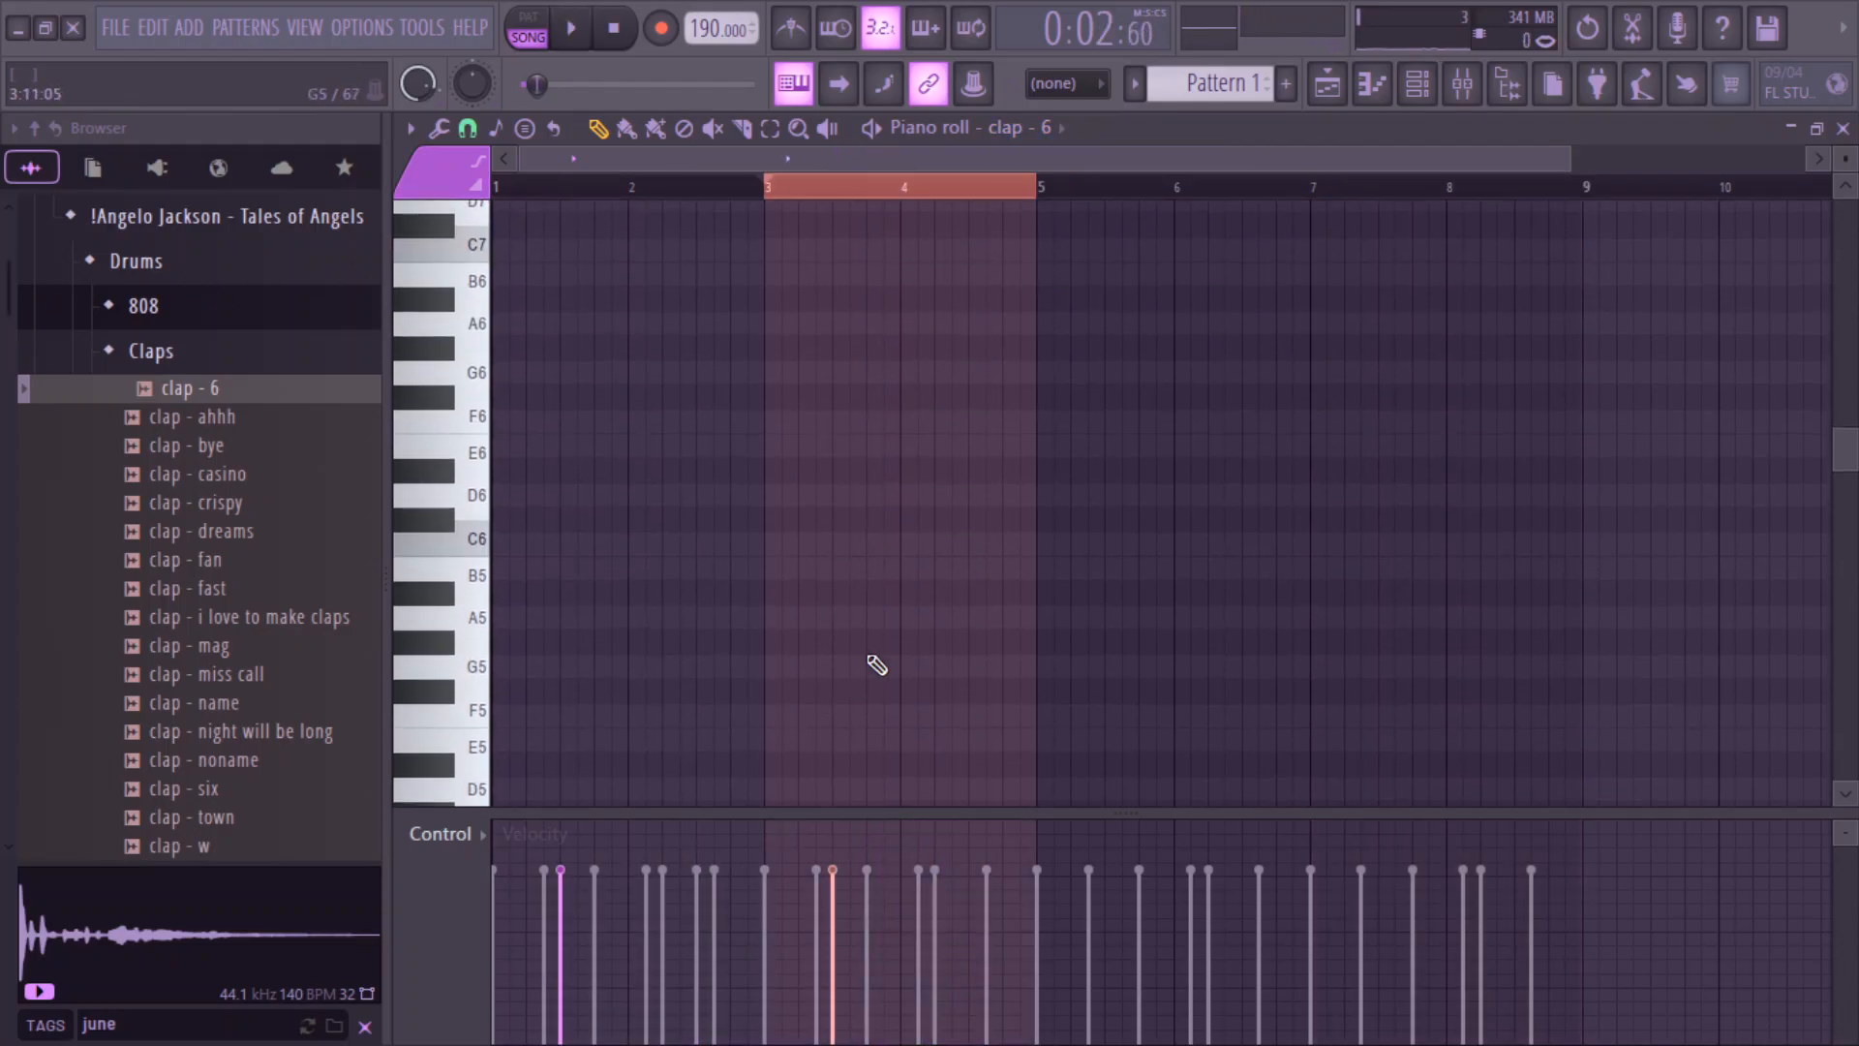
scroll(877, 664, down, 1)
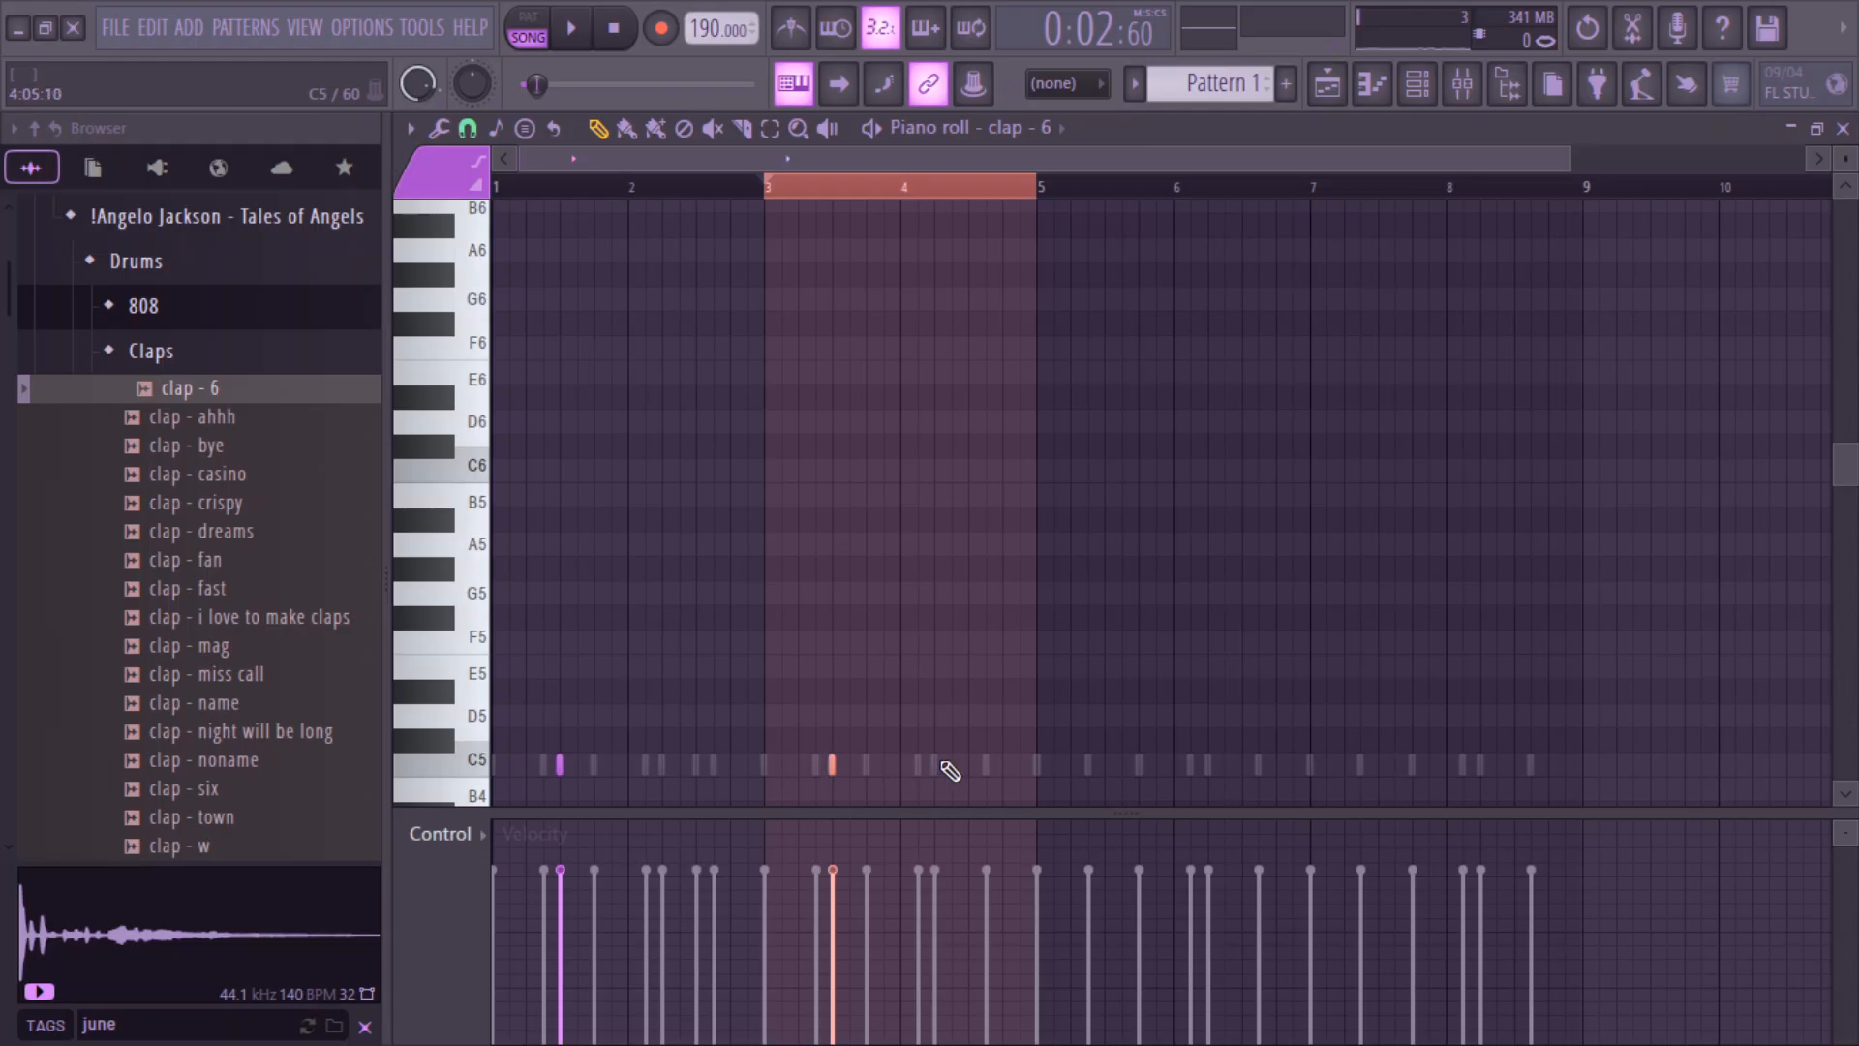
double_click(960, 761)
click(1063, 696)
right_click(945, 762)
key(ctrl+b)
- Duplicate the clap - 6 #2 notes of bars 1–4 into bars 5–8 in the piano roll
click(1027, 126)
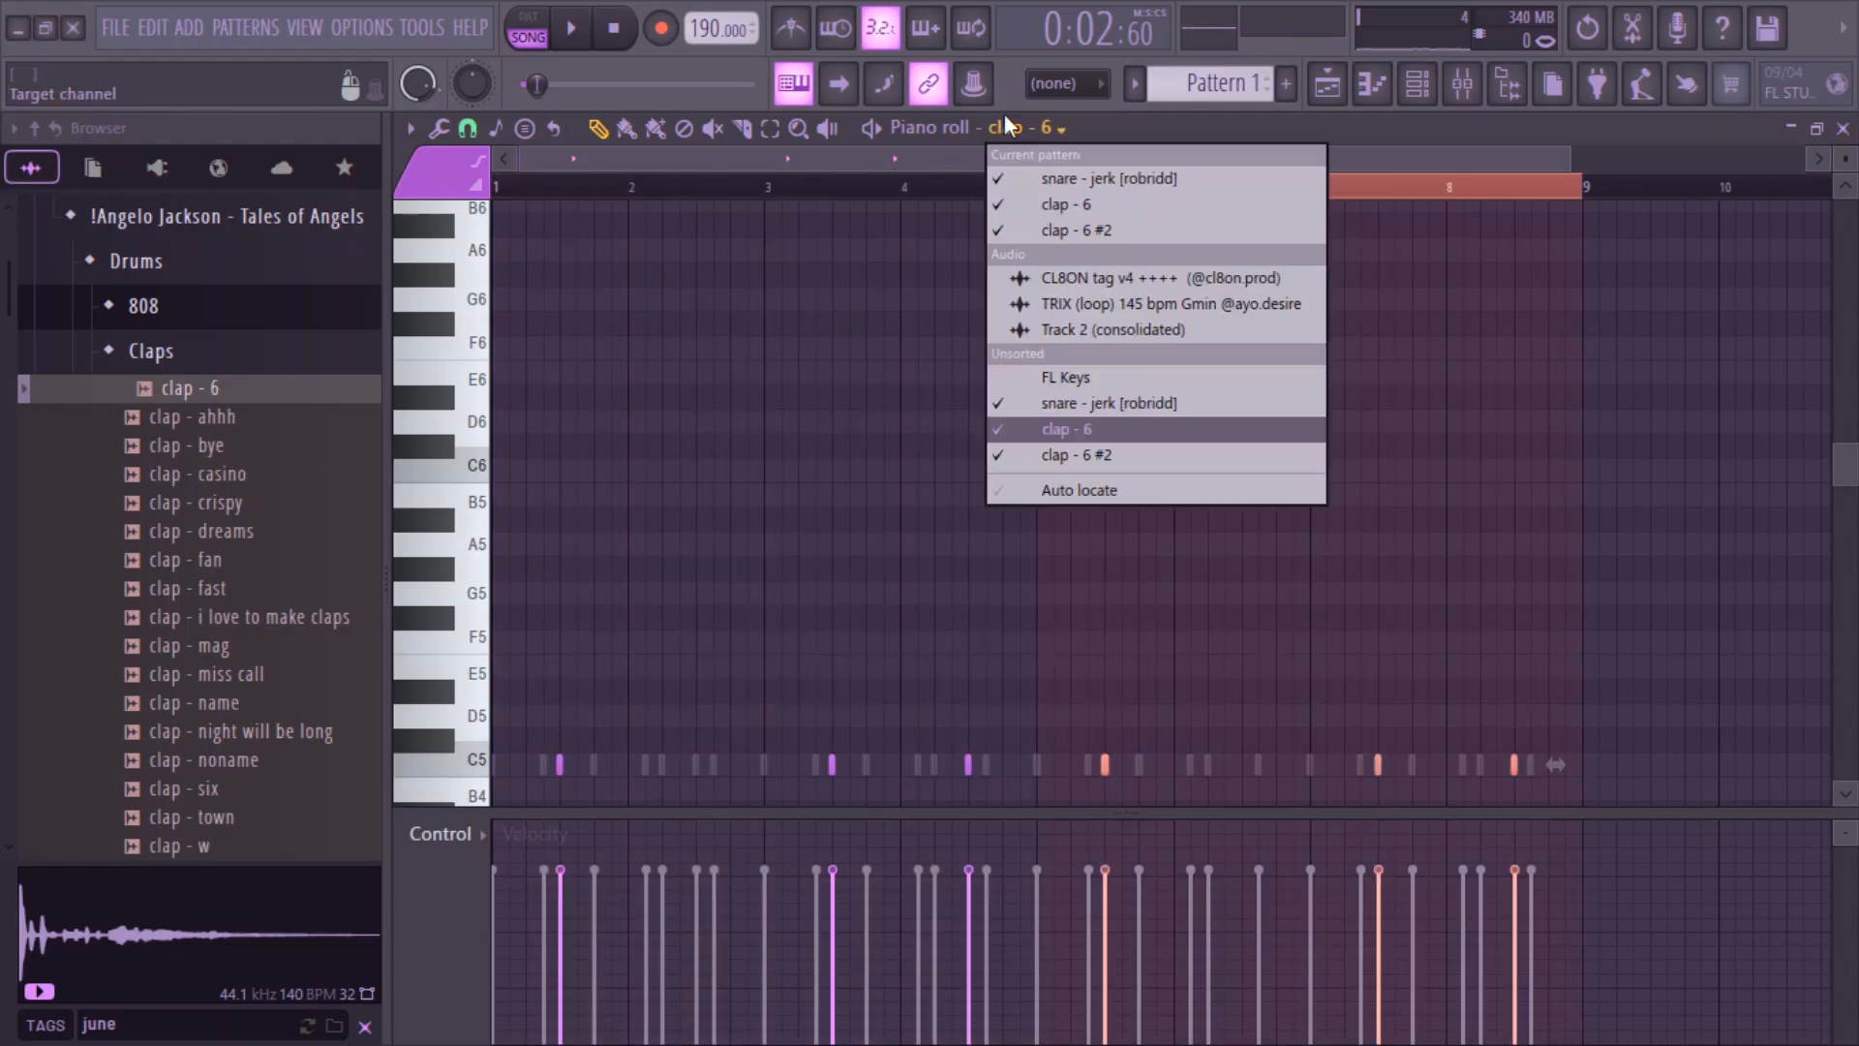
click(1074, 458)
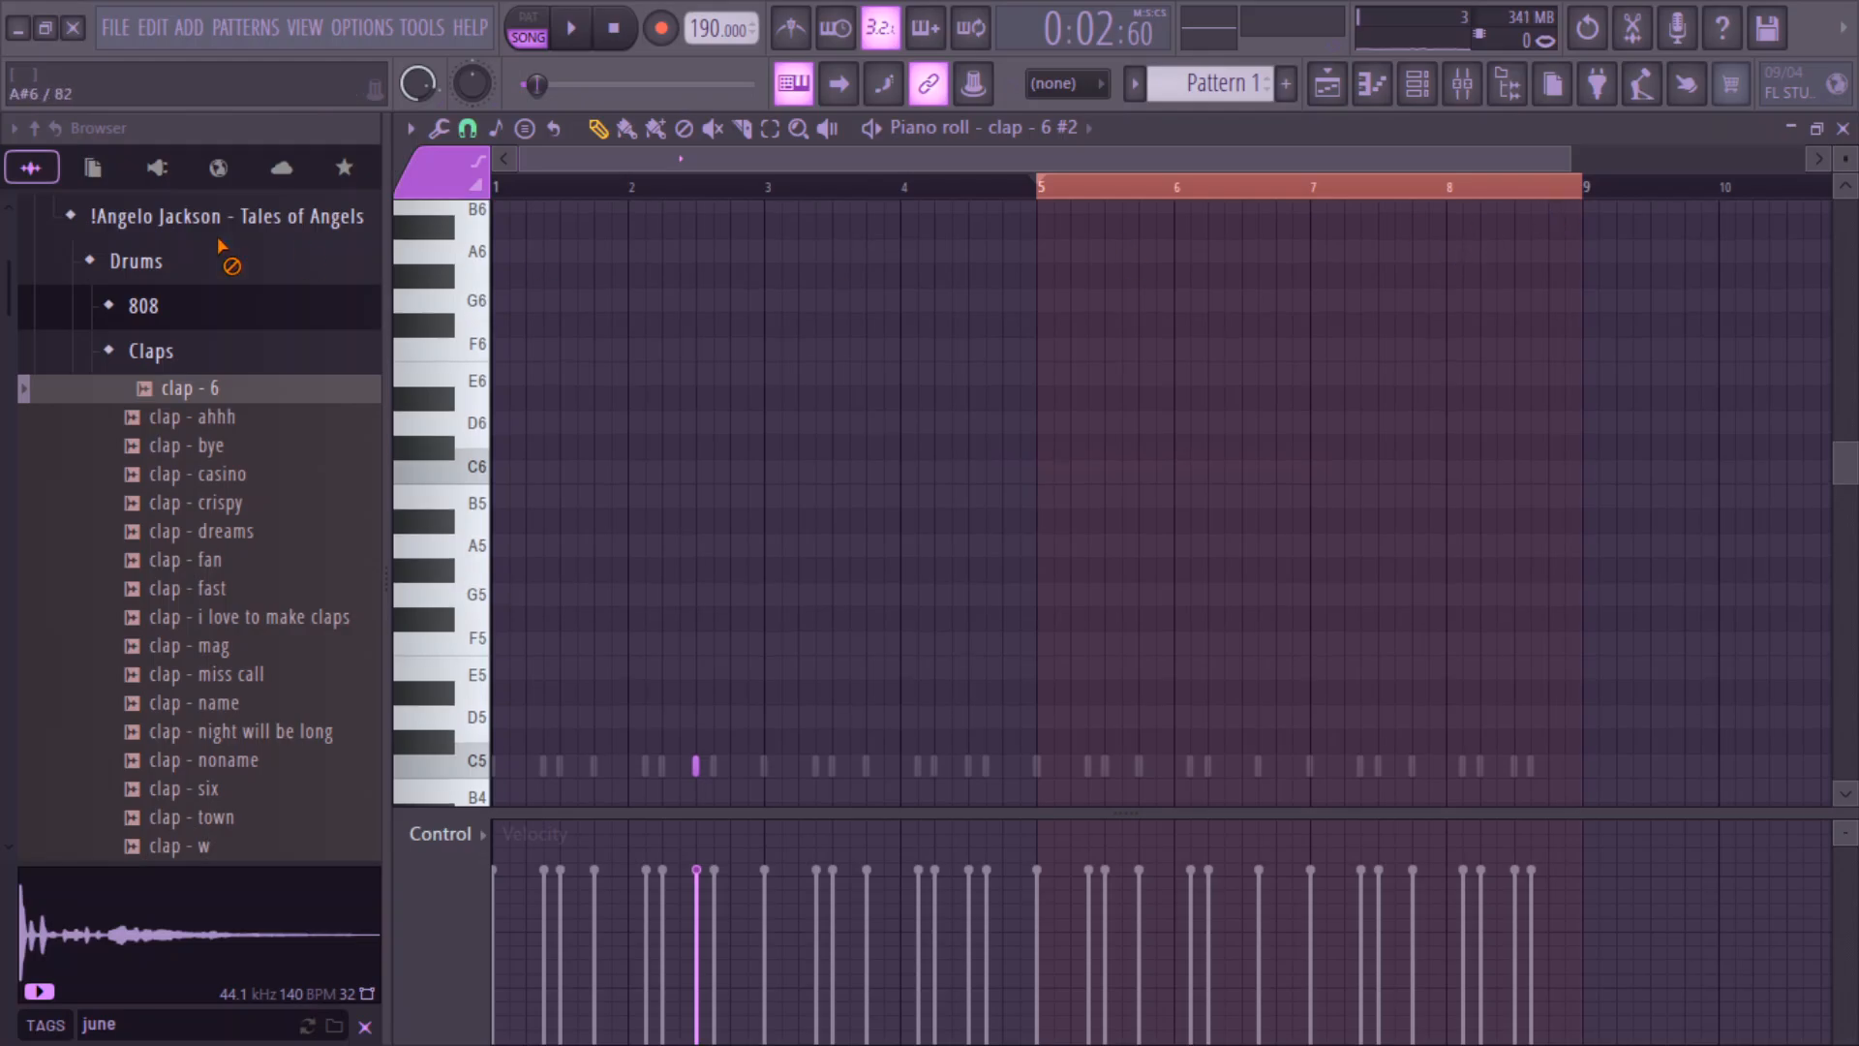
drag(1569, 160, 1541, 166)
drag(1089, 186, 12, 206)
key(ctrl+b)
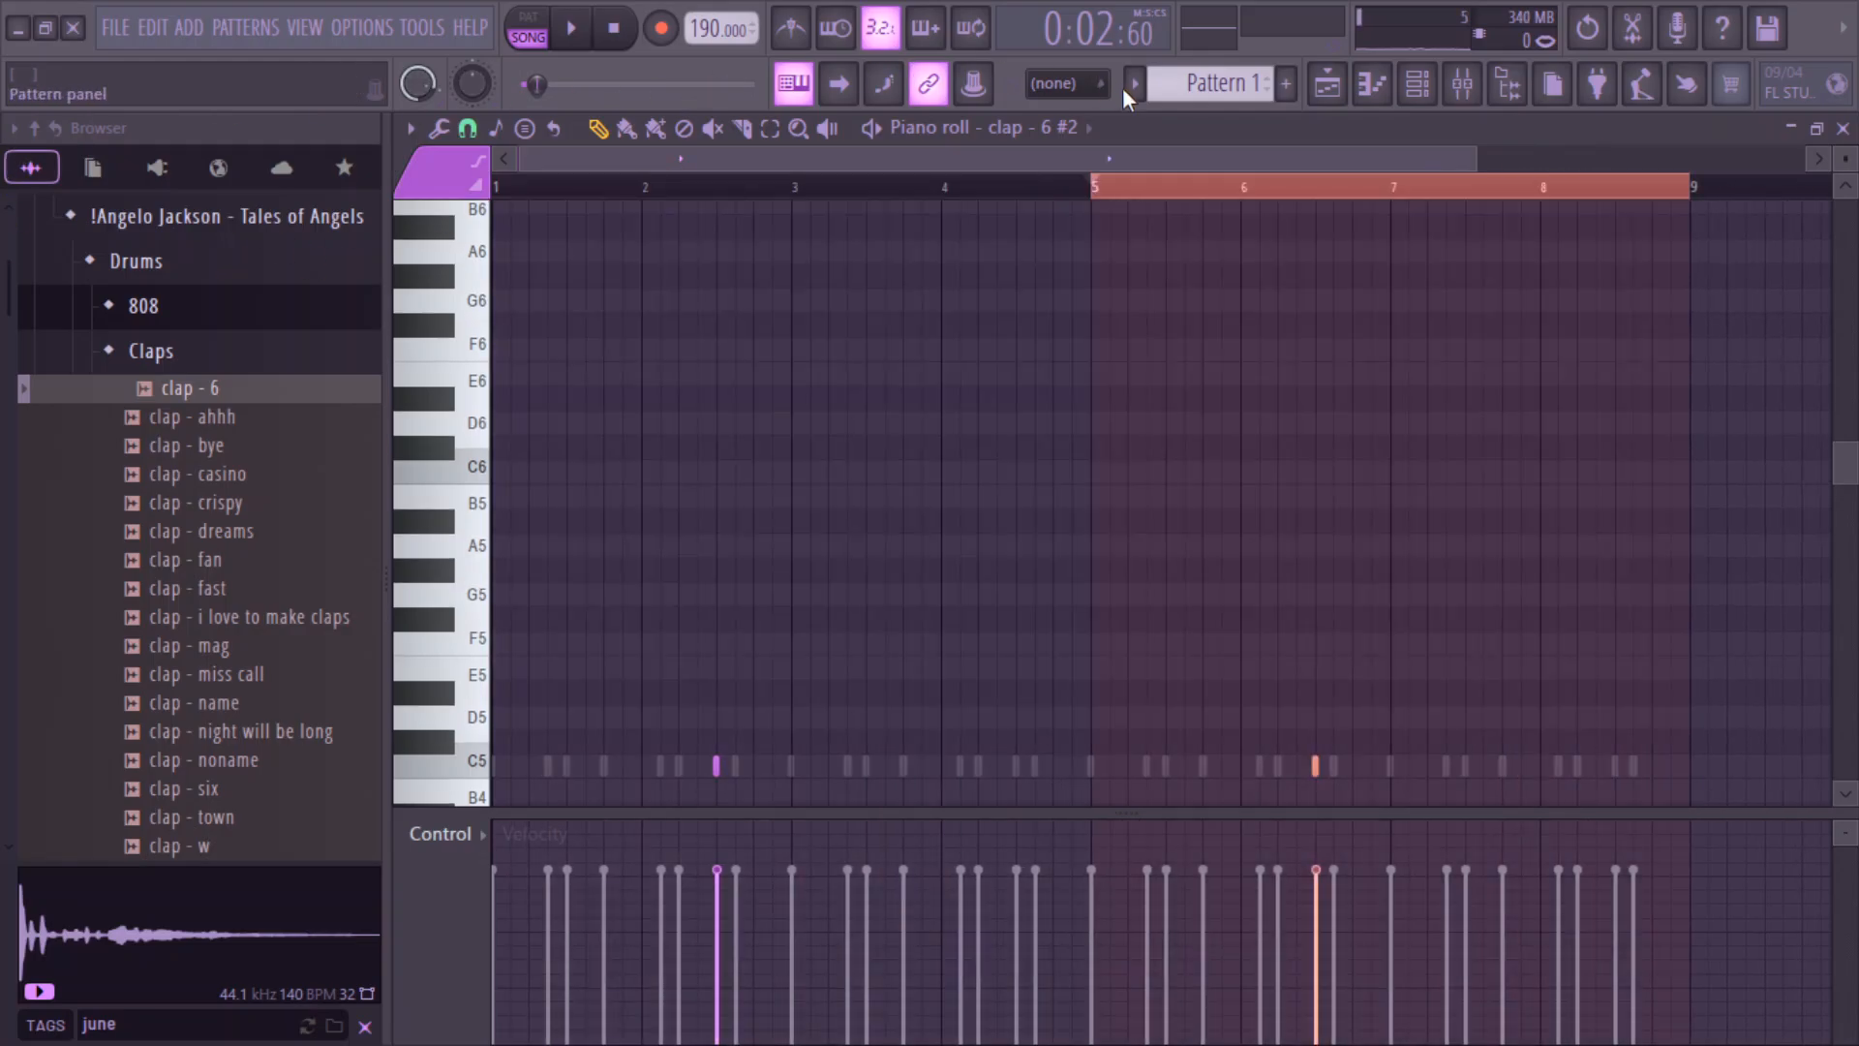
- Audition samples in the kit's HH folder and load hihat - 1 into a new channel
click(155, 351)
click(154, 441)
drag(182, 473, 184, 506)
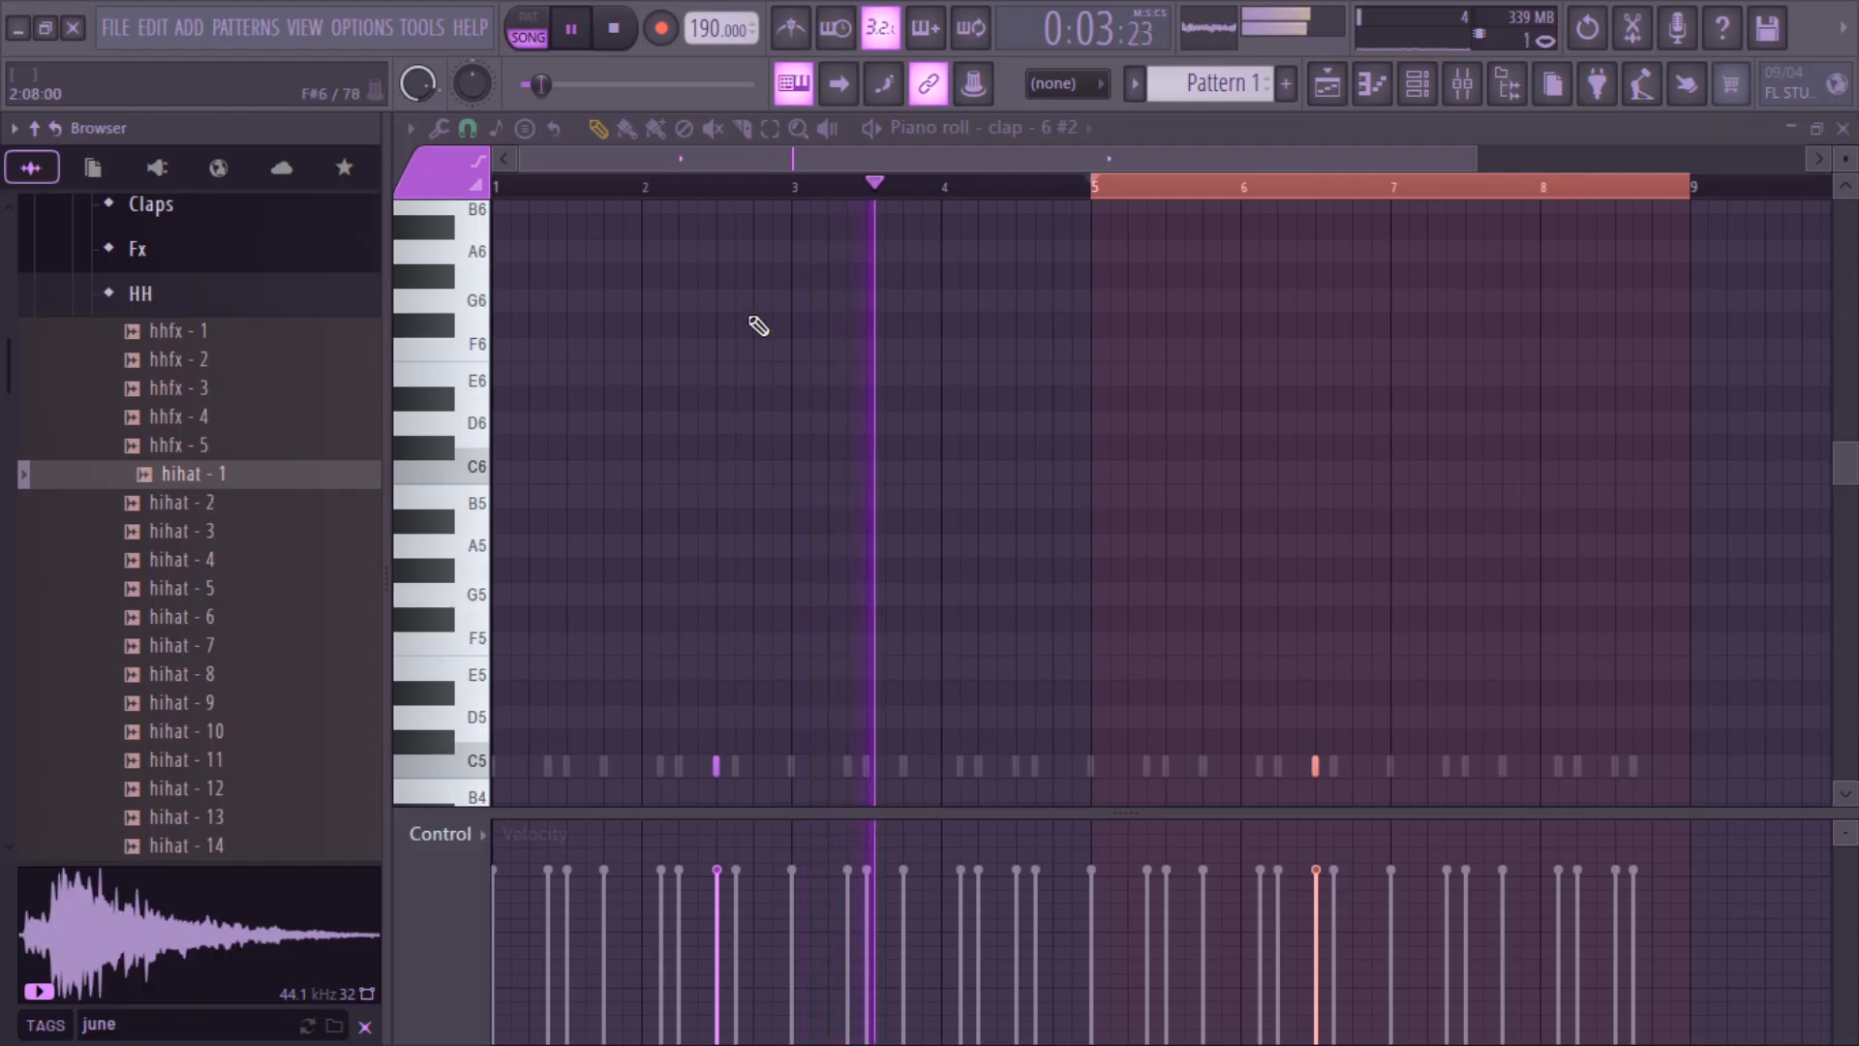
double_click(802, 184)
click(1418, 85)
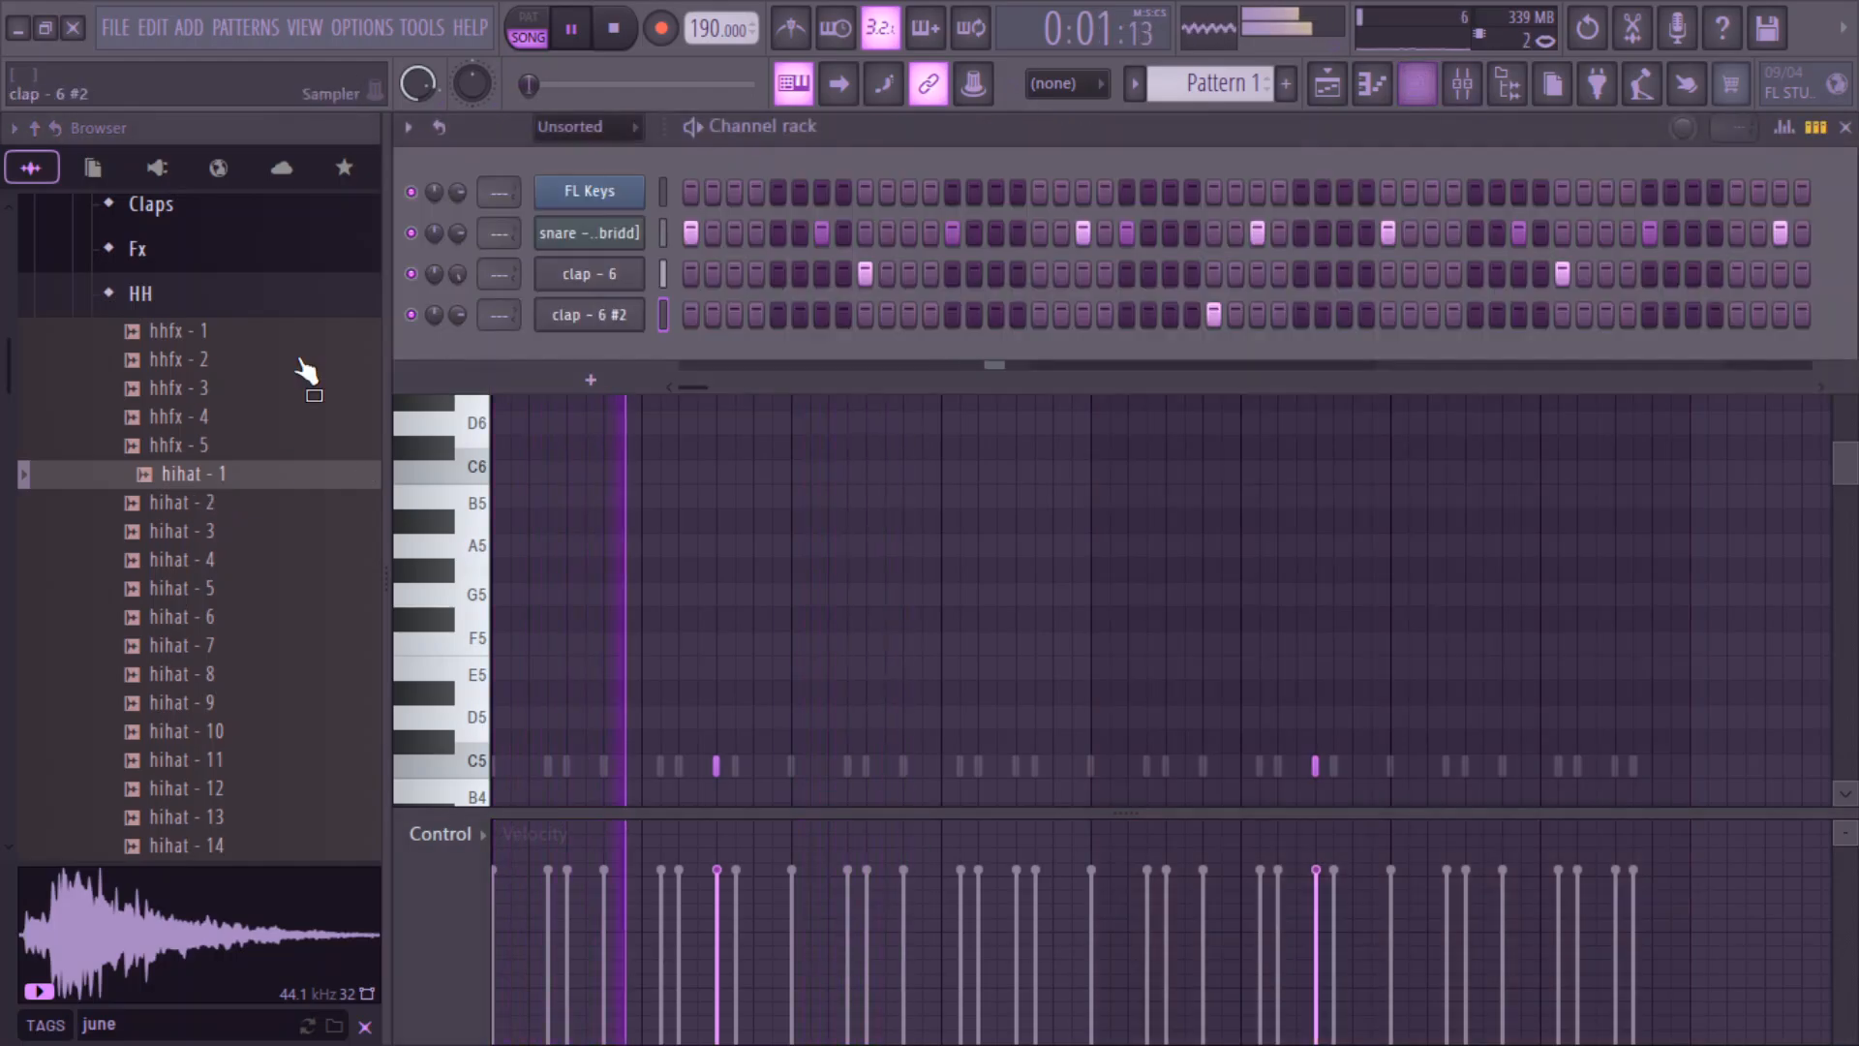
click(163, 502)
click(165, 478)
right_click(164, 477)
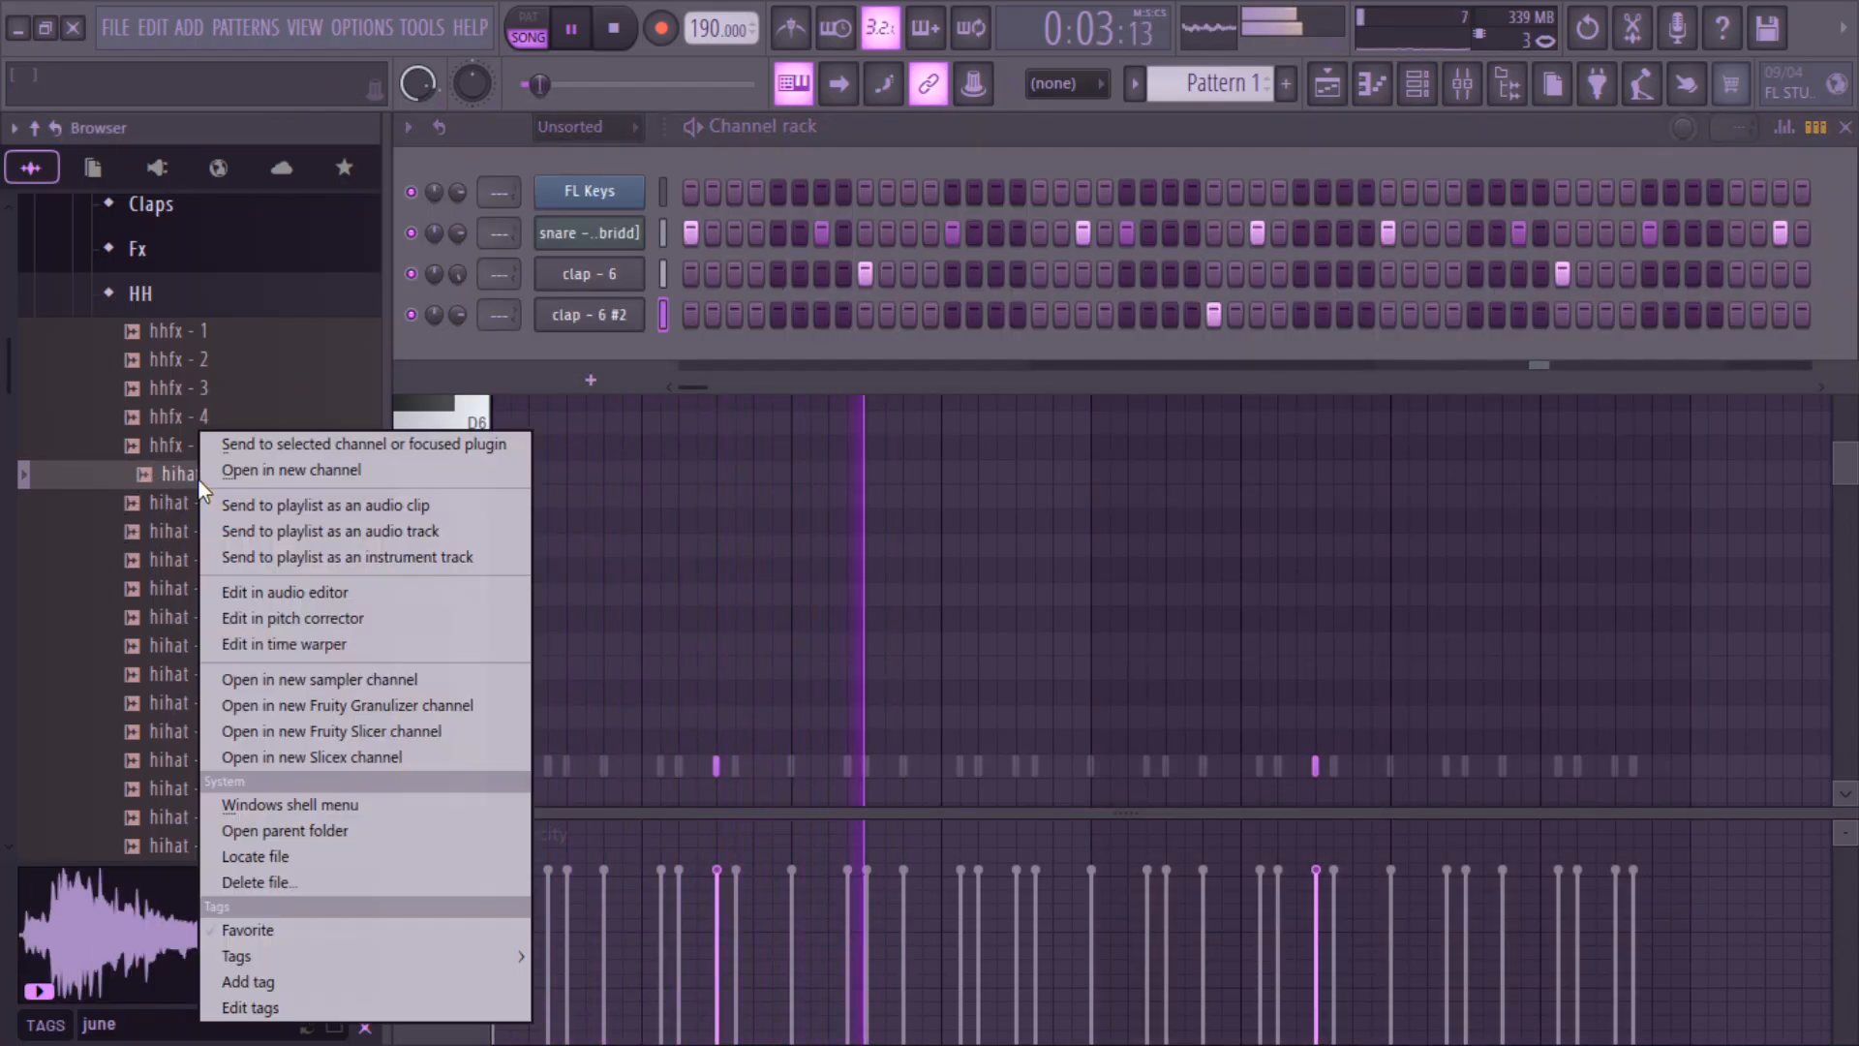
click(237, 471)
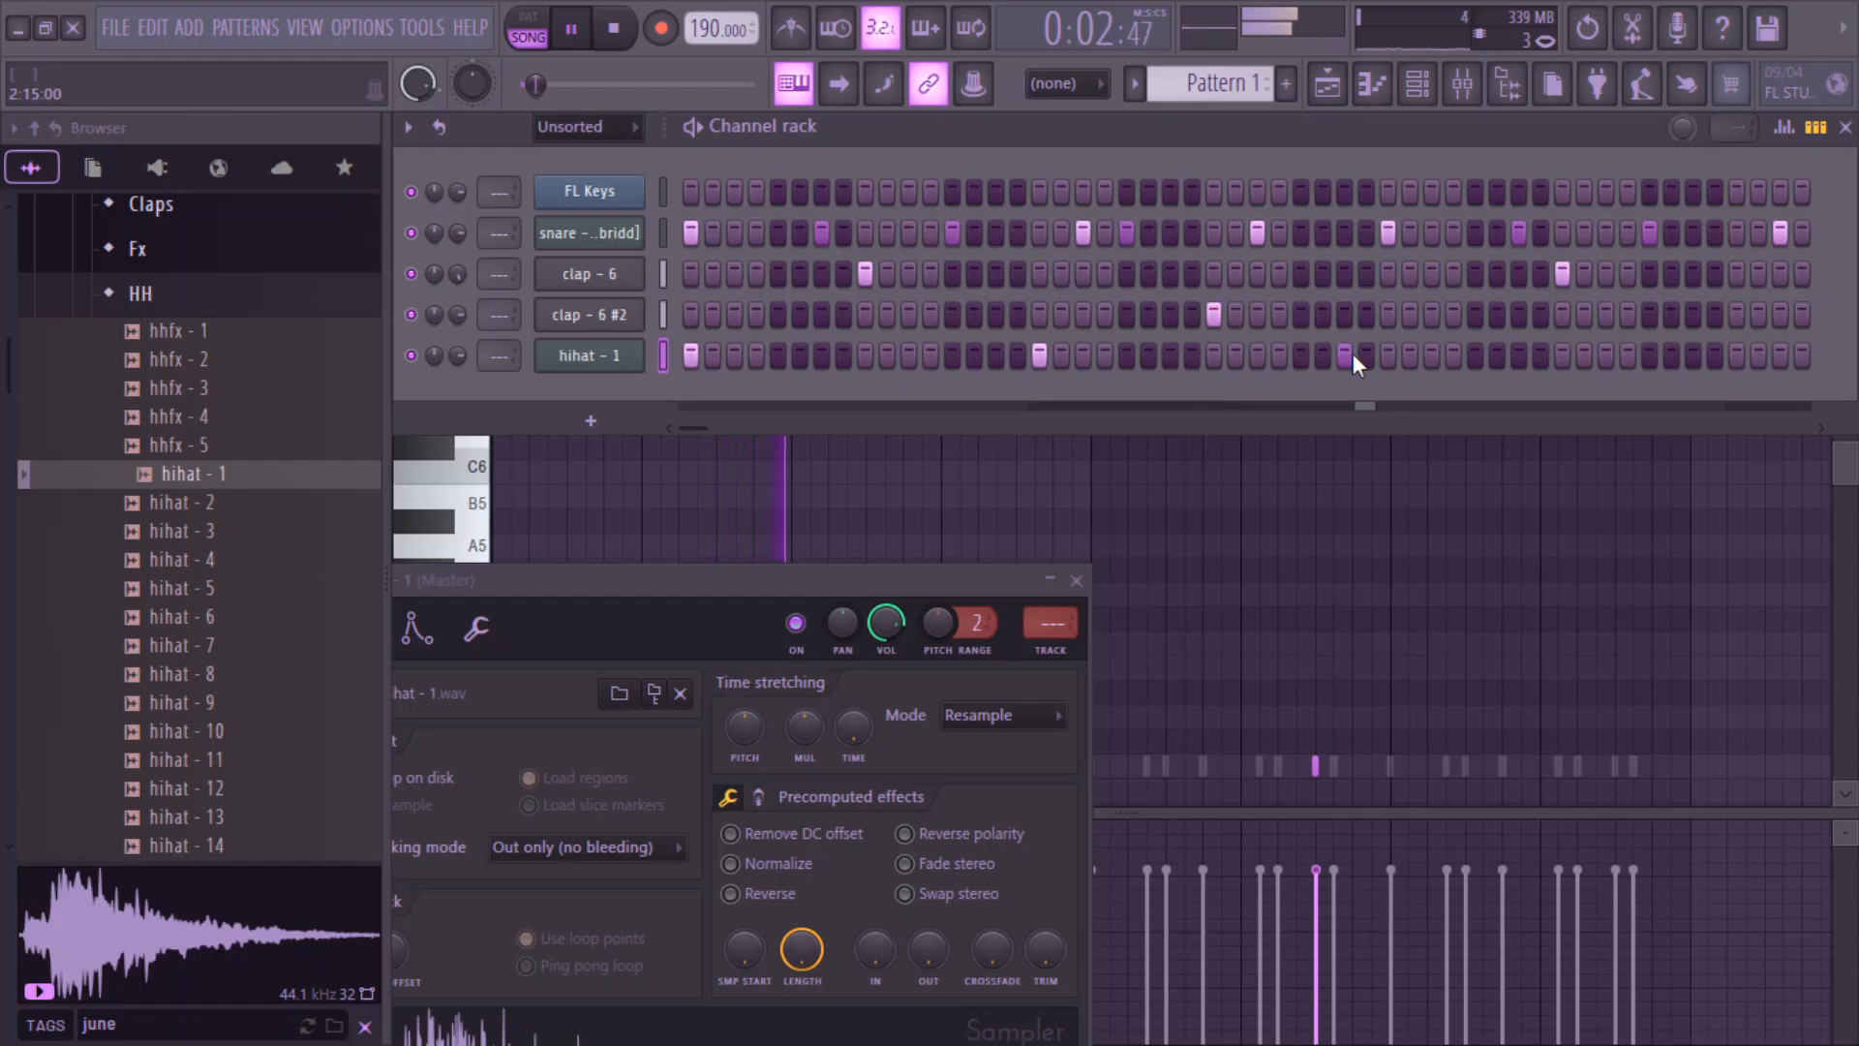
- Repeat the hihat - 1 notes of bars 1–2 three times in the piano roll to fill bars 3–8
click(1372, 85)
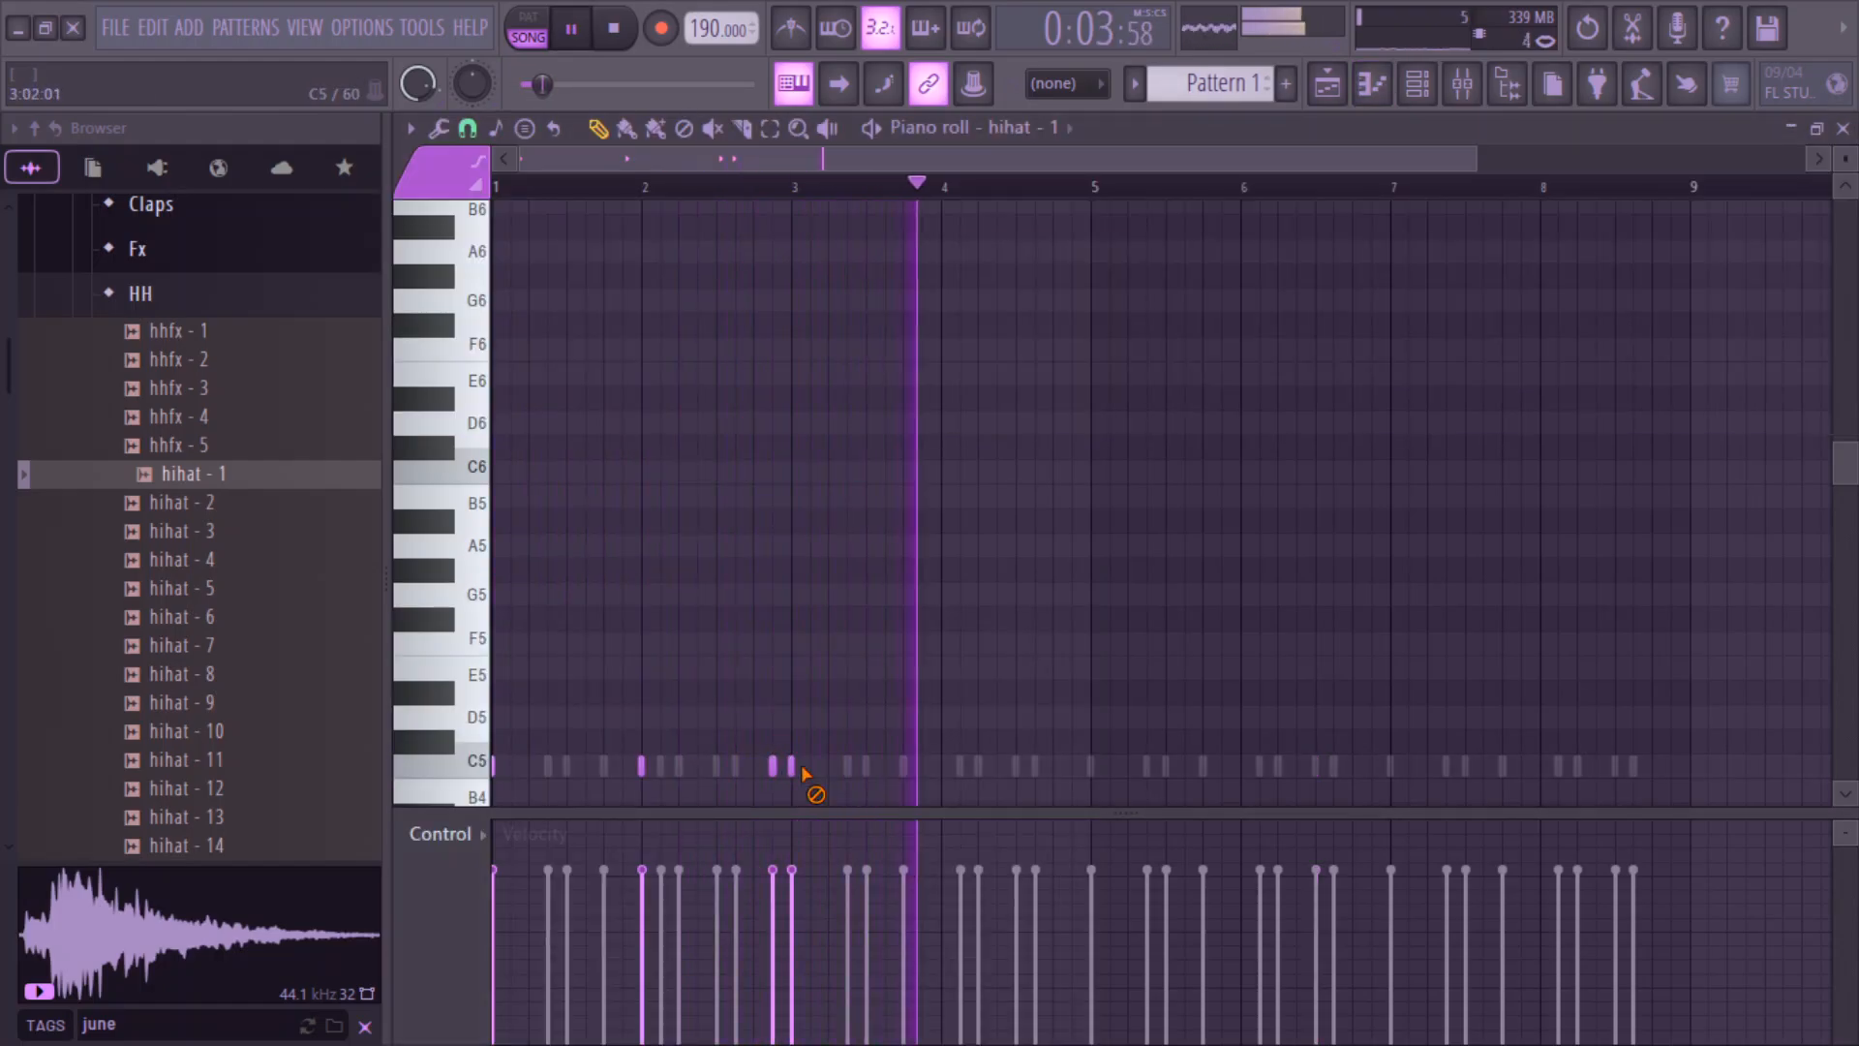
drag(798, 193, 526, 241)
key(ctrl+b)
key(ctrl+b)
key(ctrl+b)
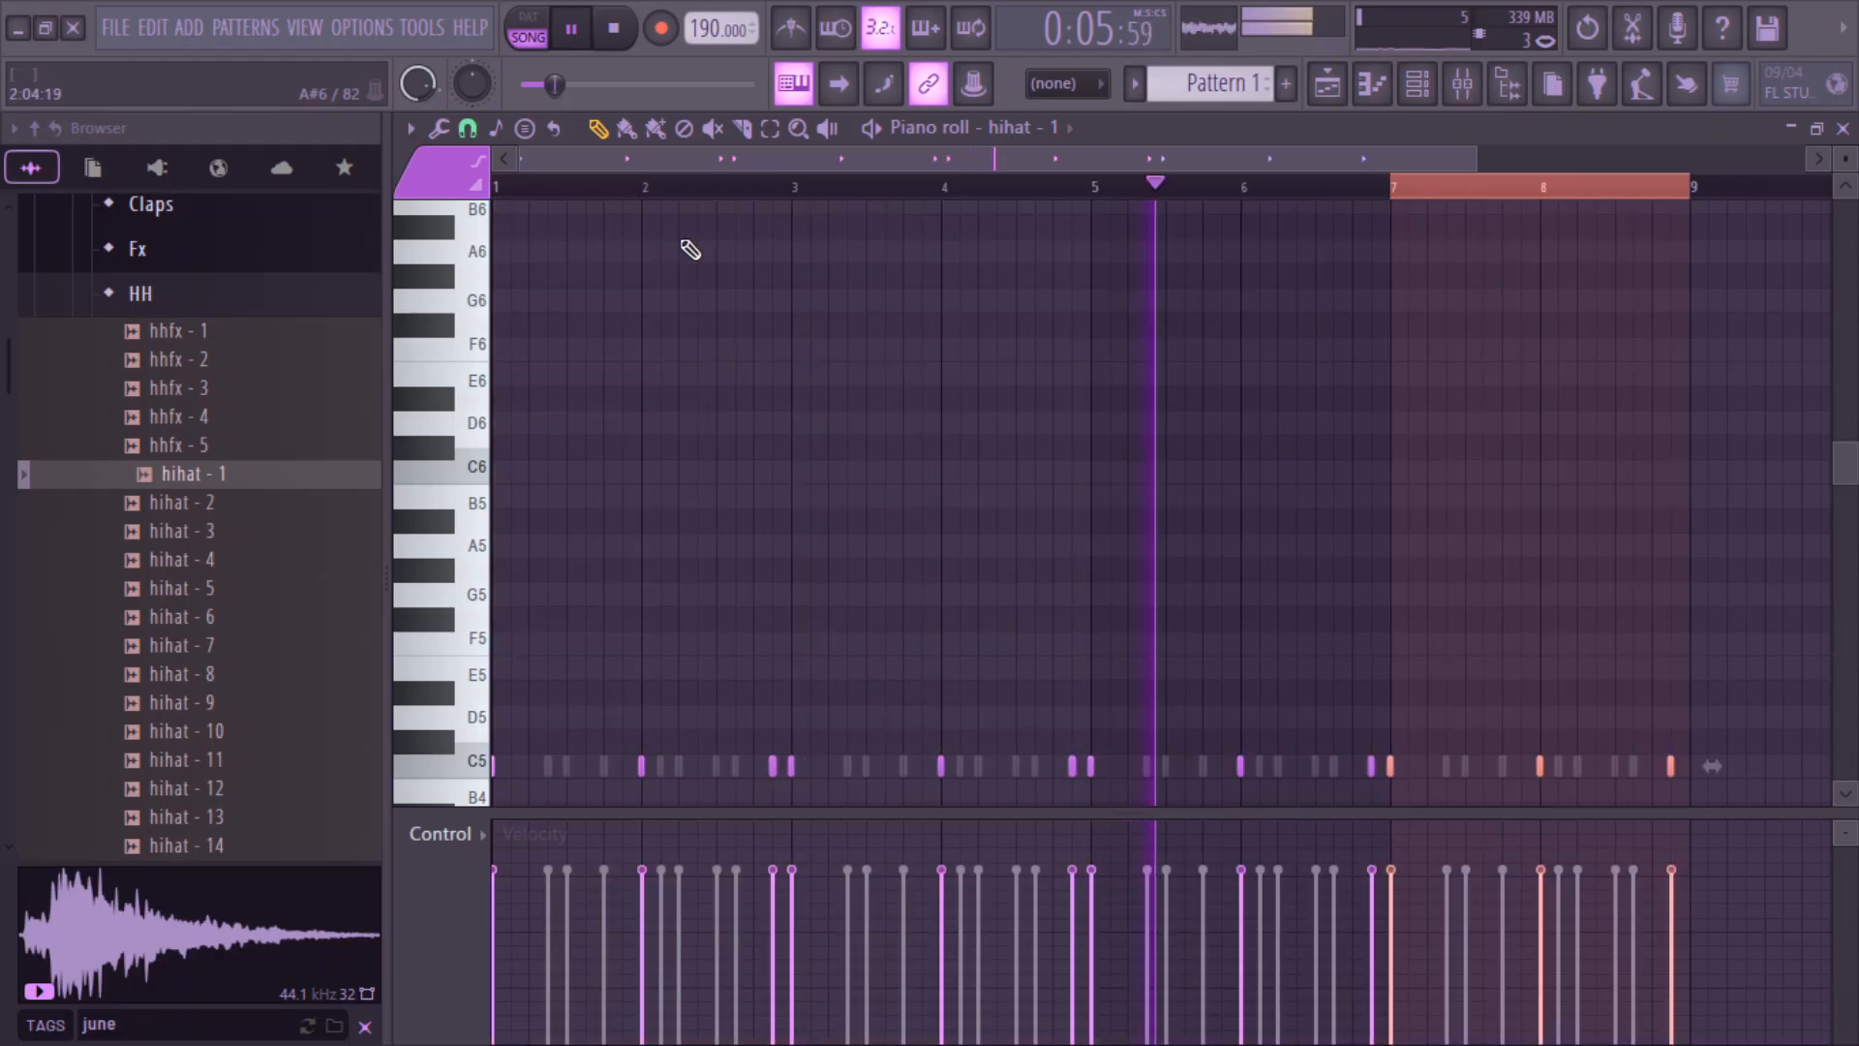
- Open the [O-HATS] folder of the 33GANG stash kit and audition #OH IA SHA NAGEEKAN
click(140, 293)
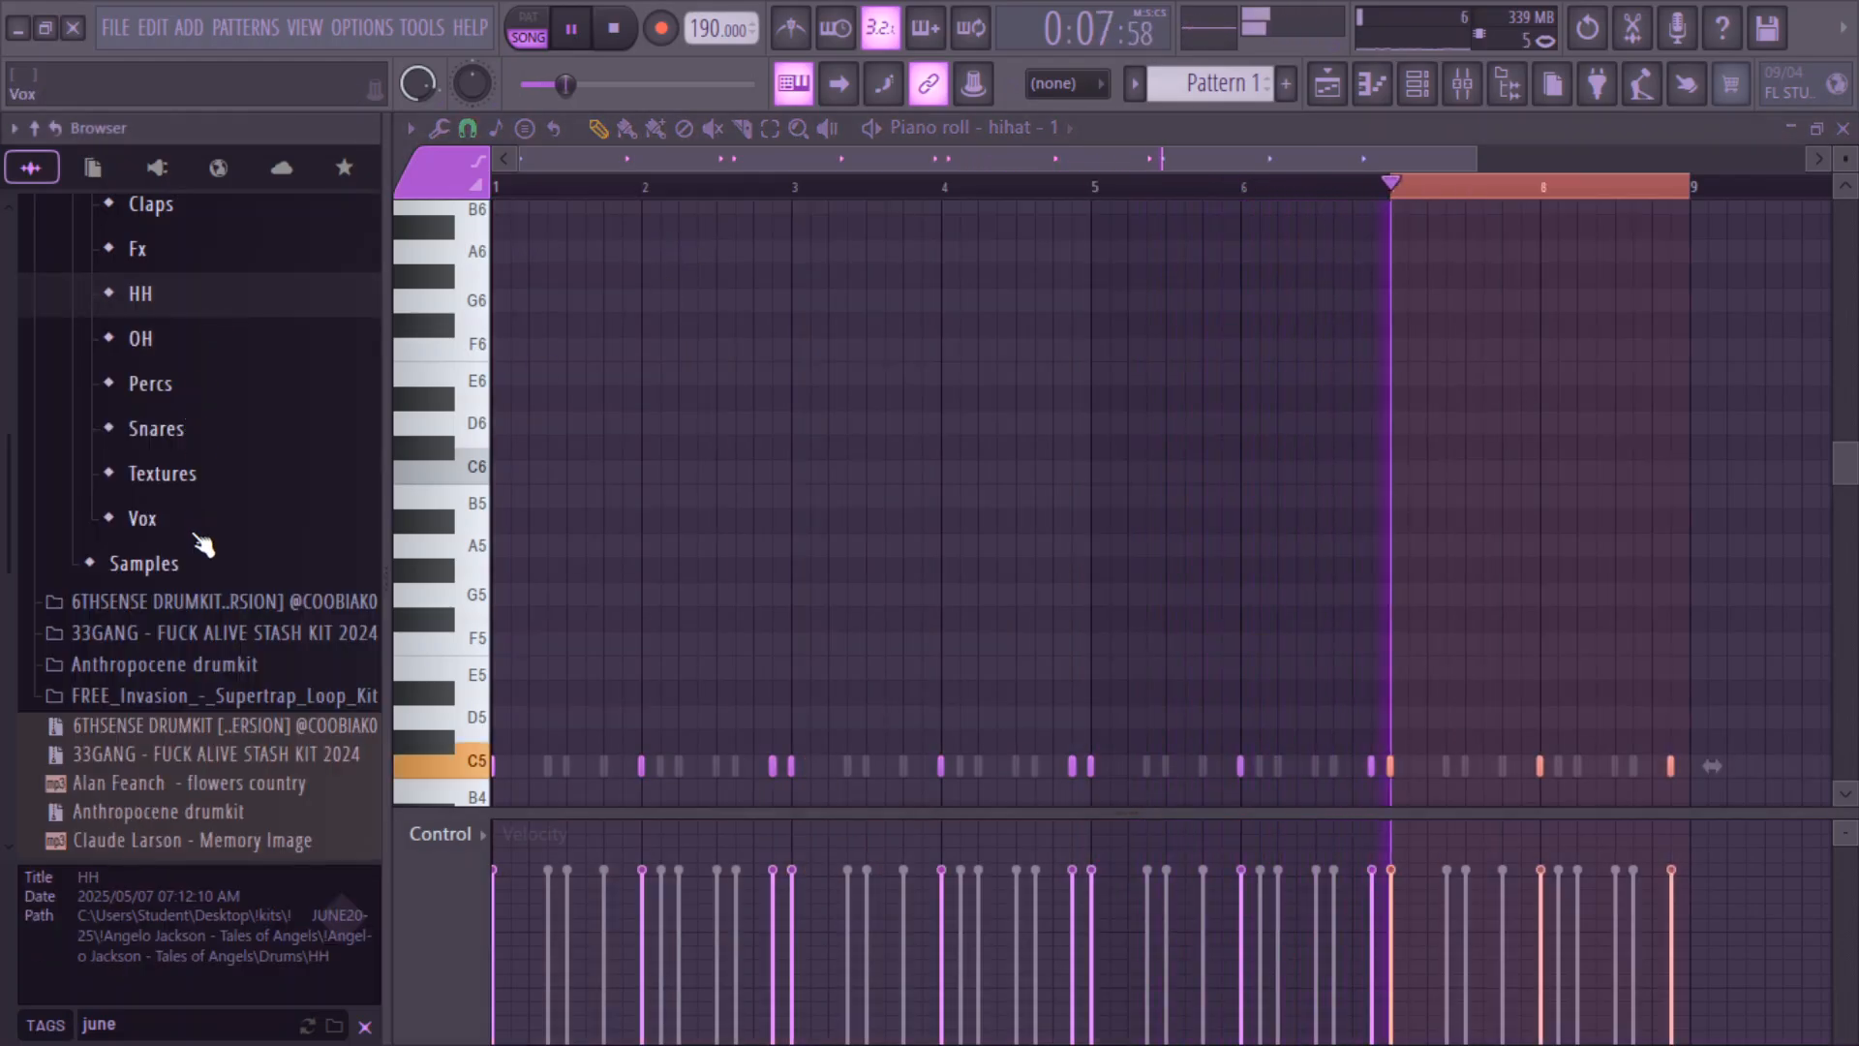
scroll(208, 581, down, 3)
click(194, 379)
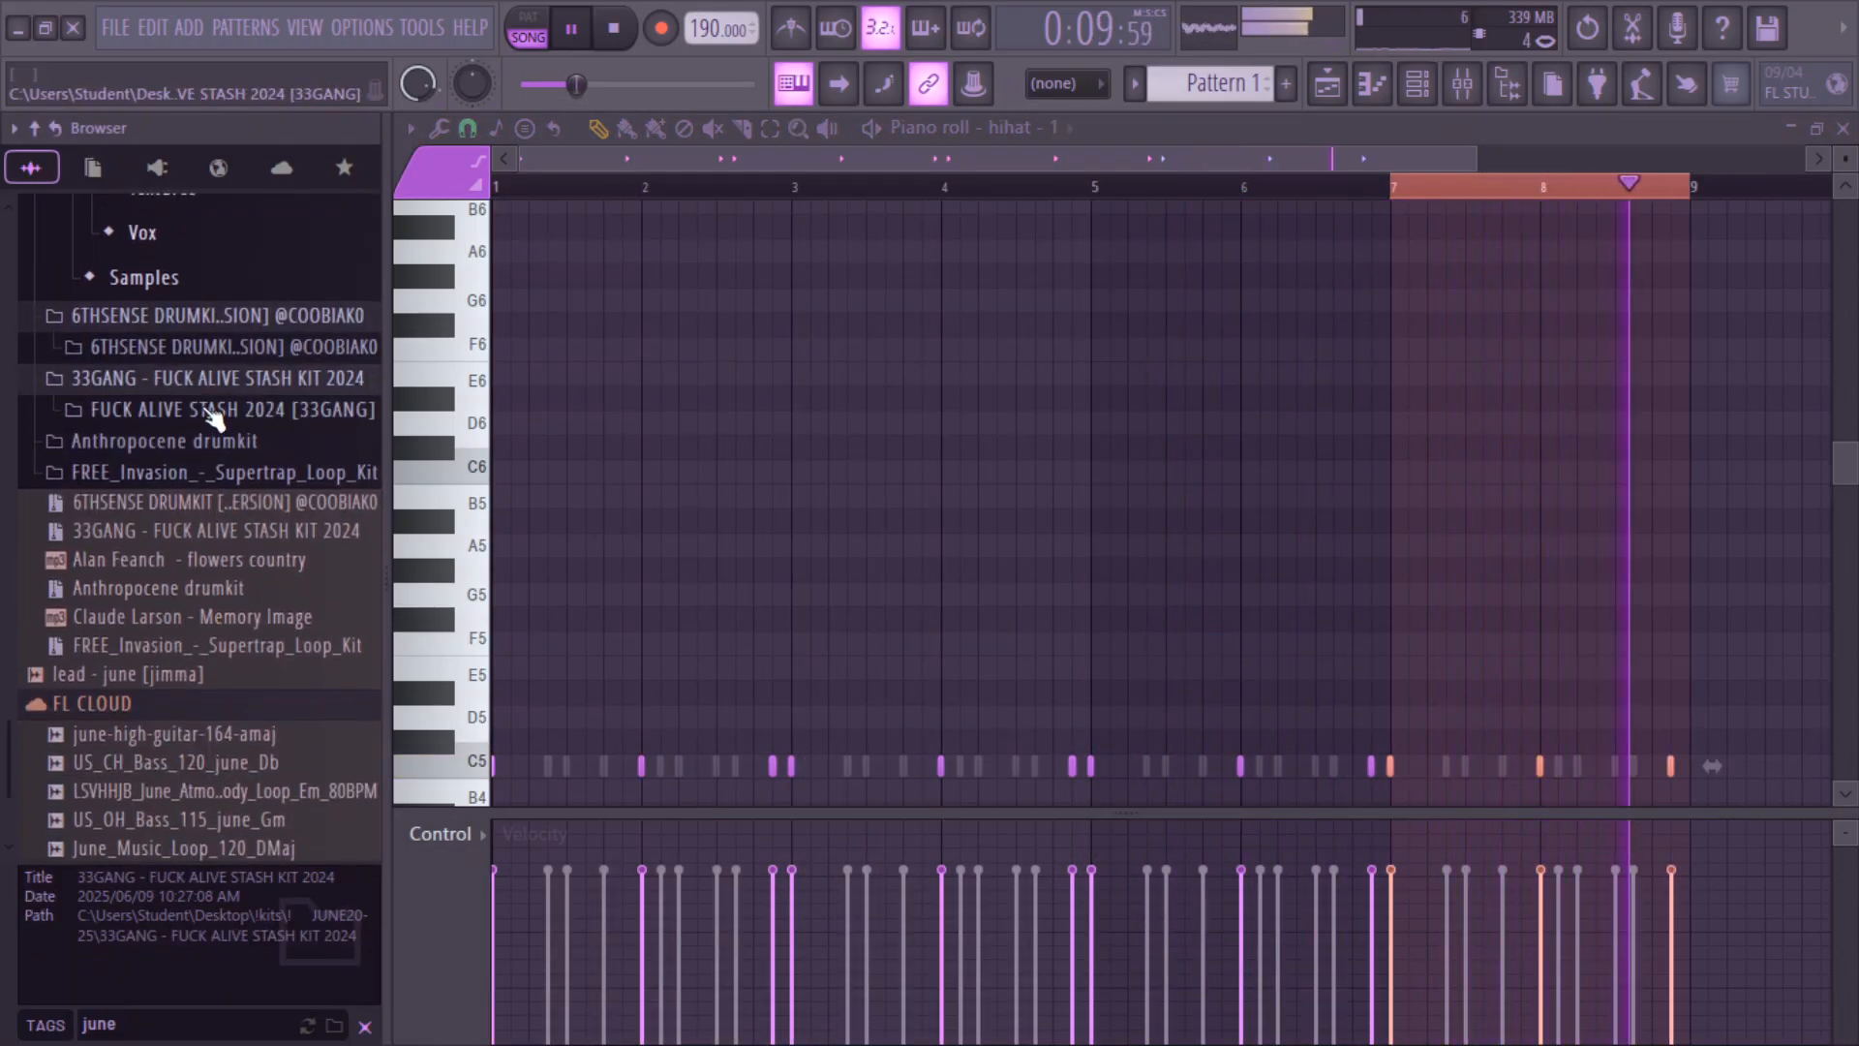
click(208, 410)
click(213, 591)
click(190, 618)
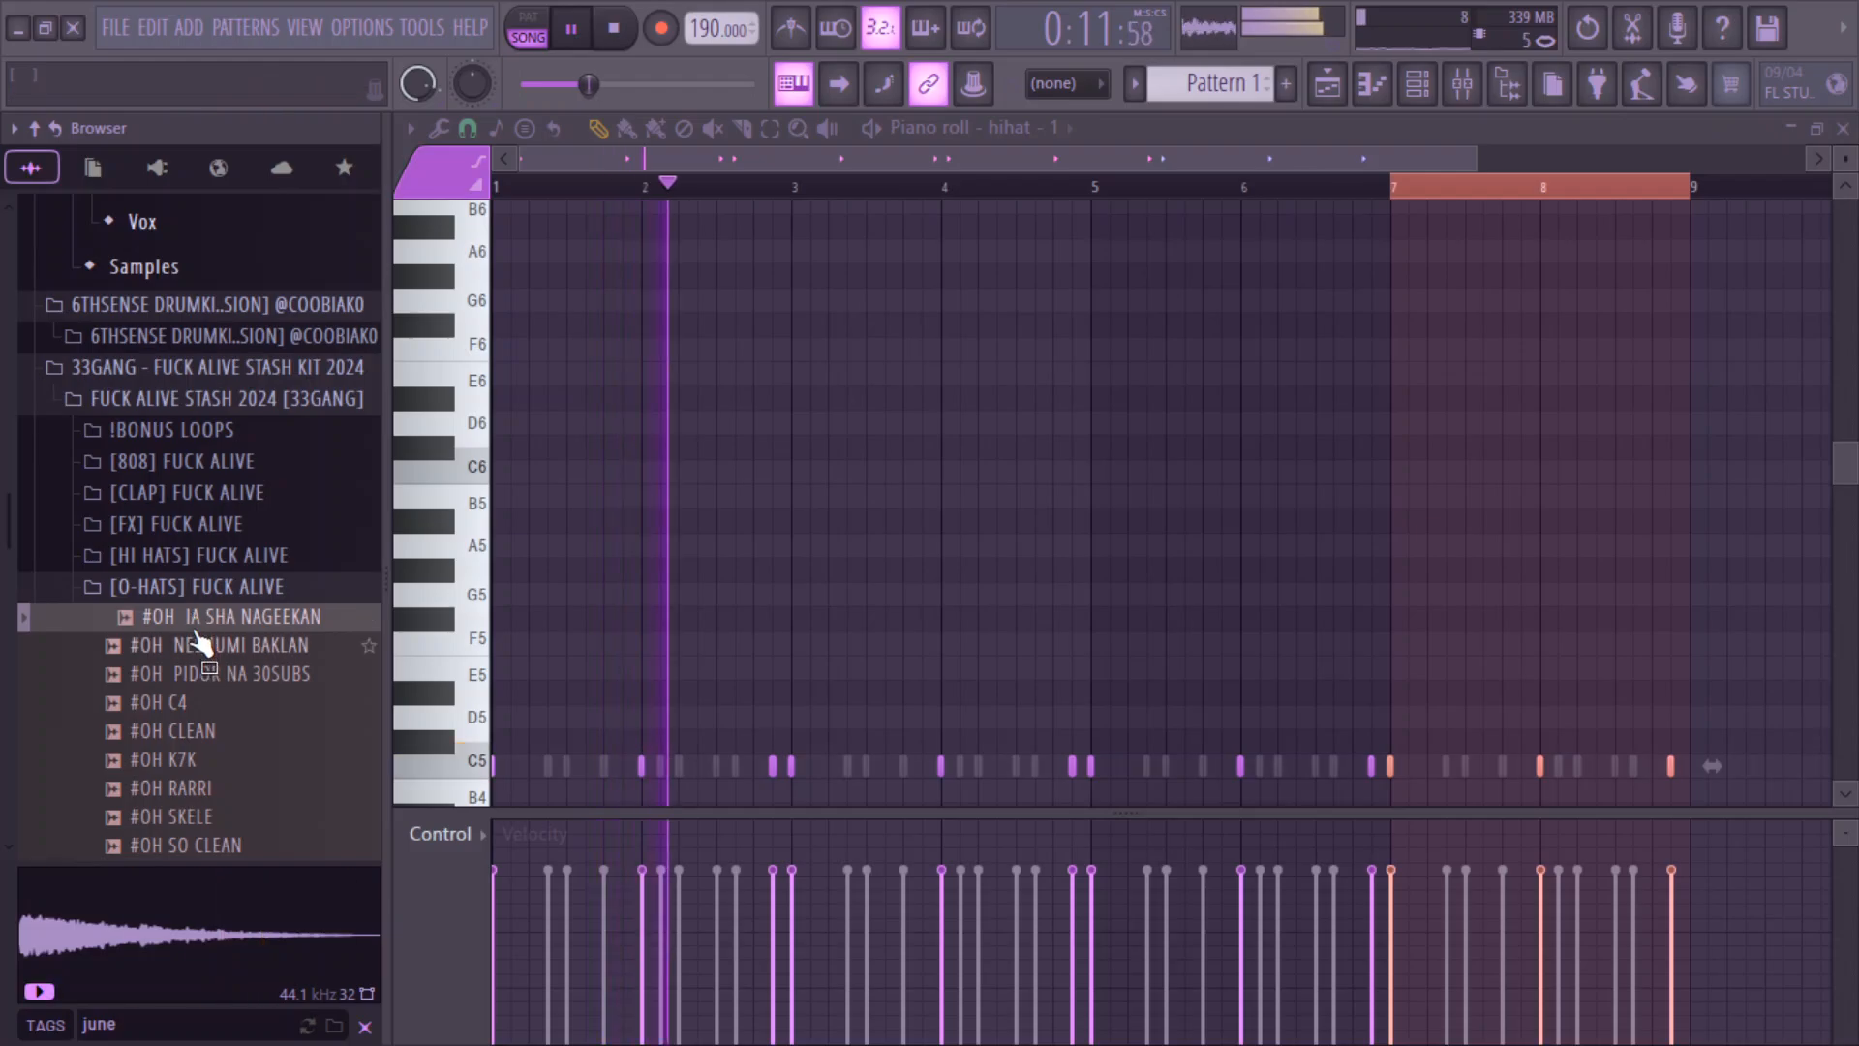
right_click(190, 620)
click(259, 495)
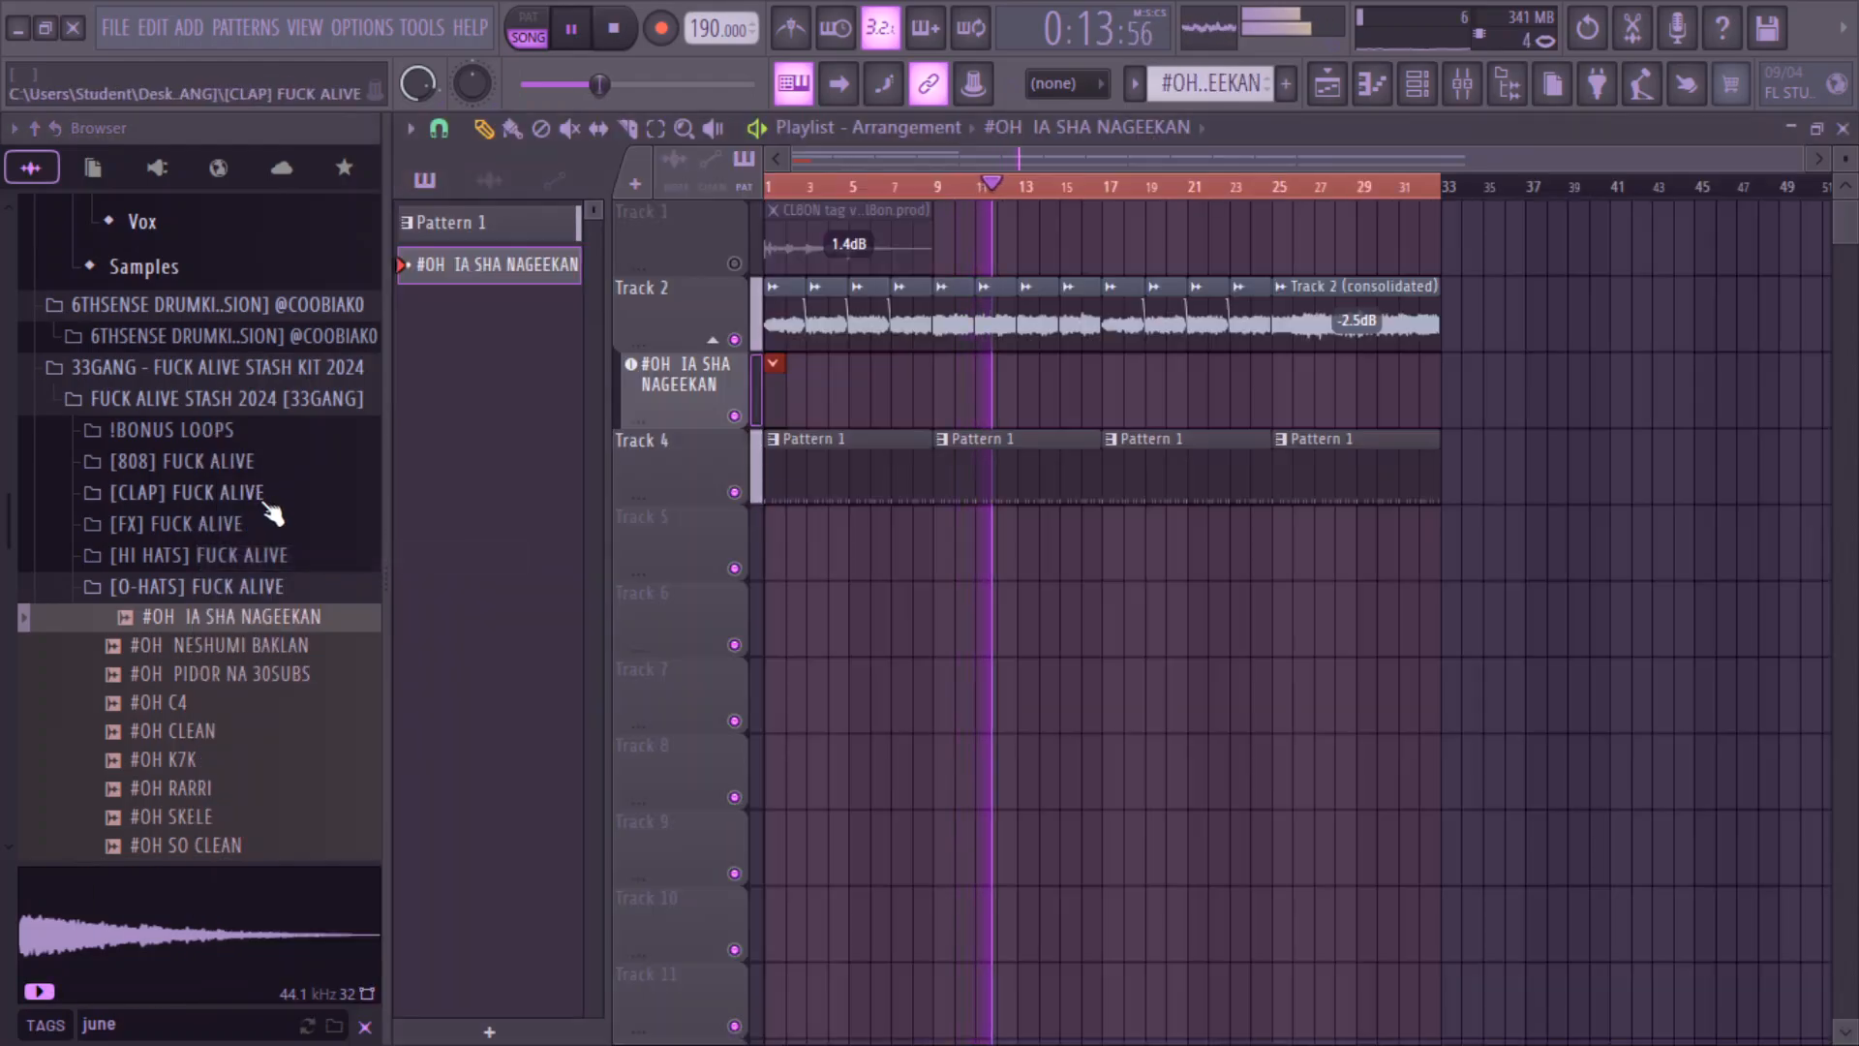
key(ctrl+z)
- Load #OH IA SHA NAGEEKAN into a new channel and place open hats on steps 21 and 27 of Pattern 1
right_click(184, 630)
click(260, 470)
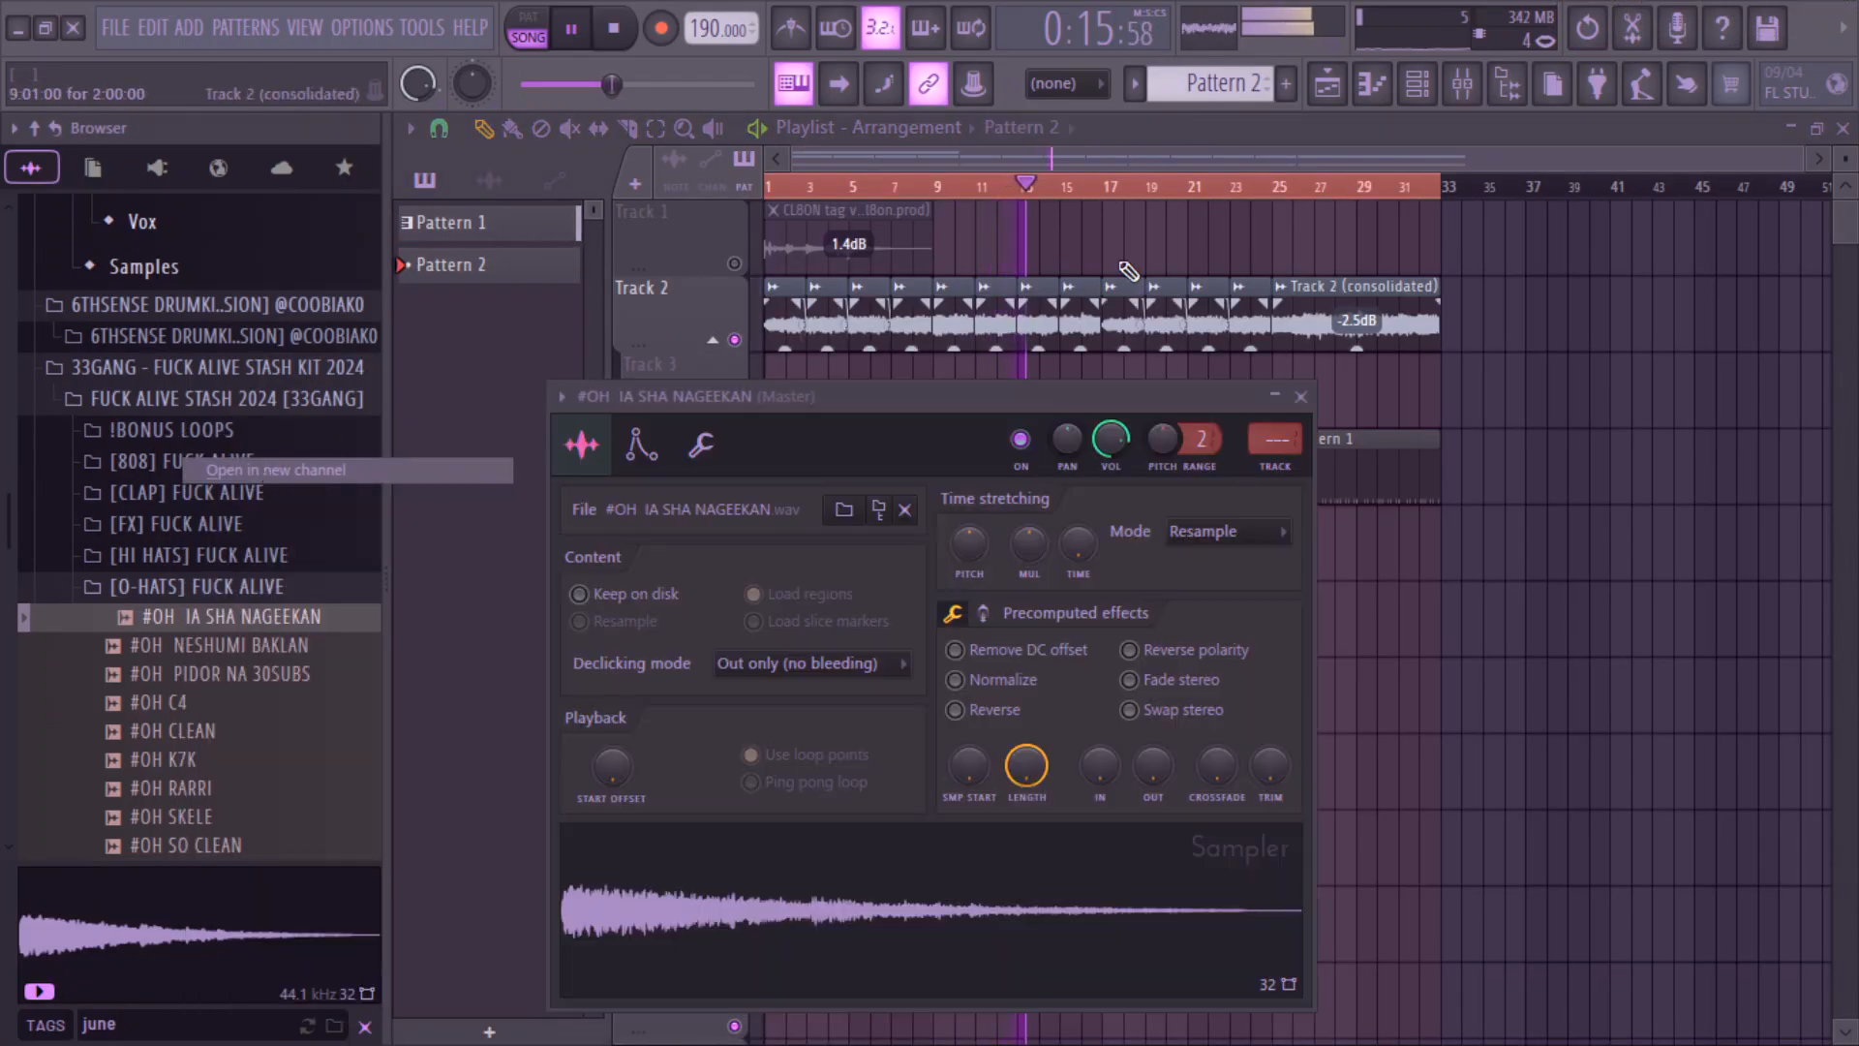
click(1419, 86)
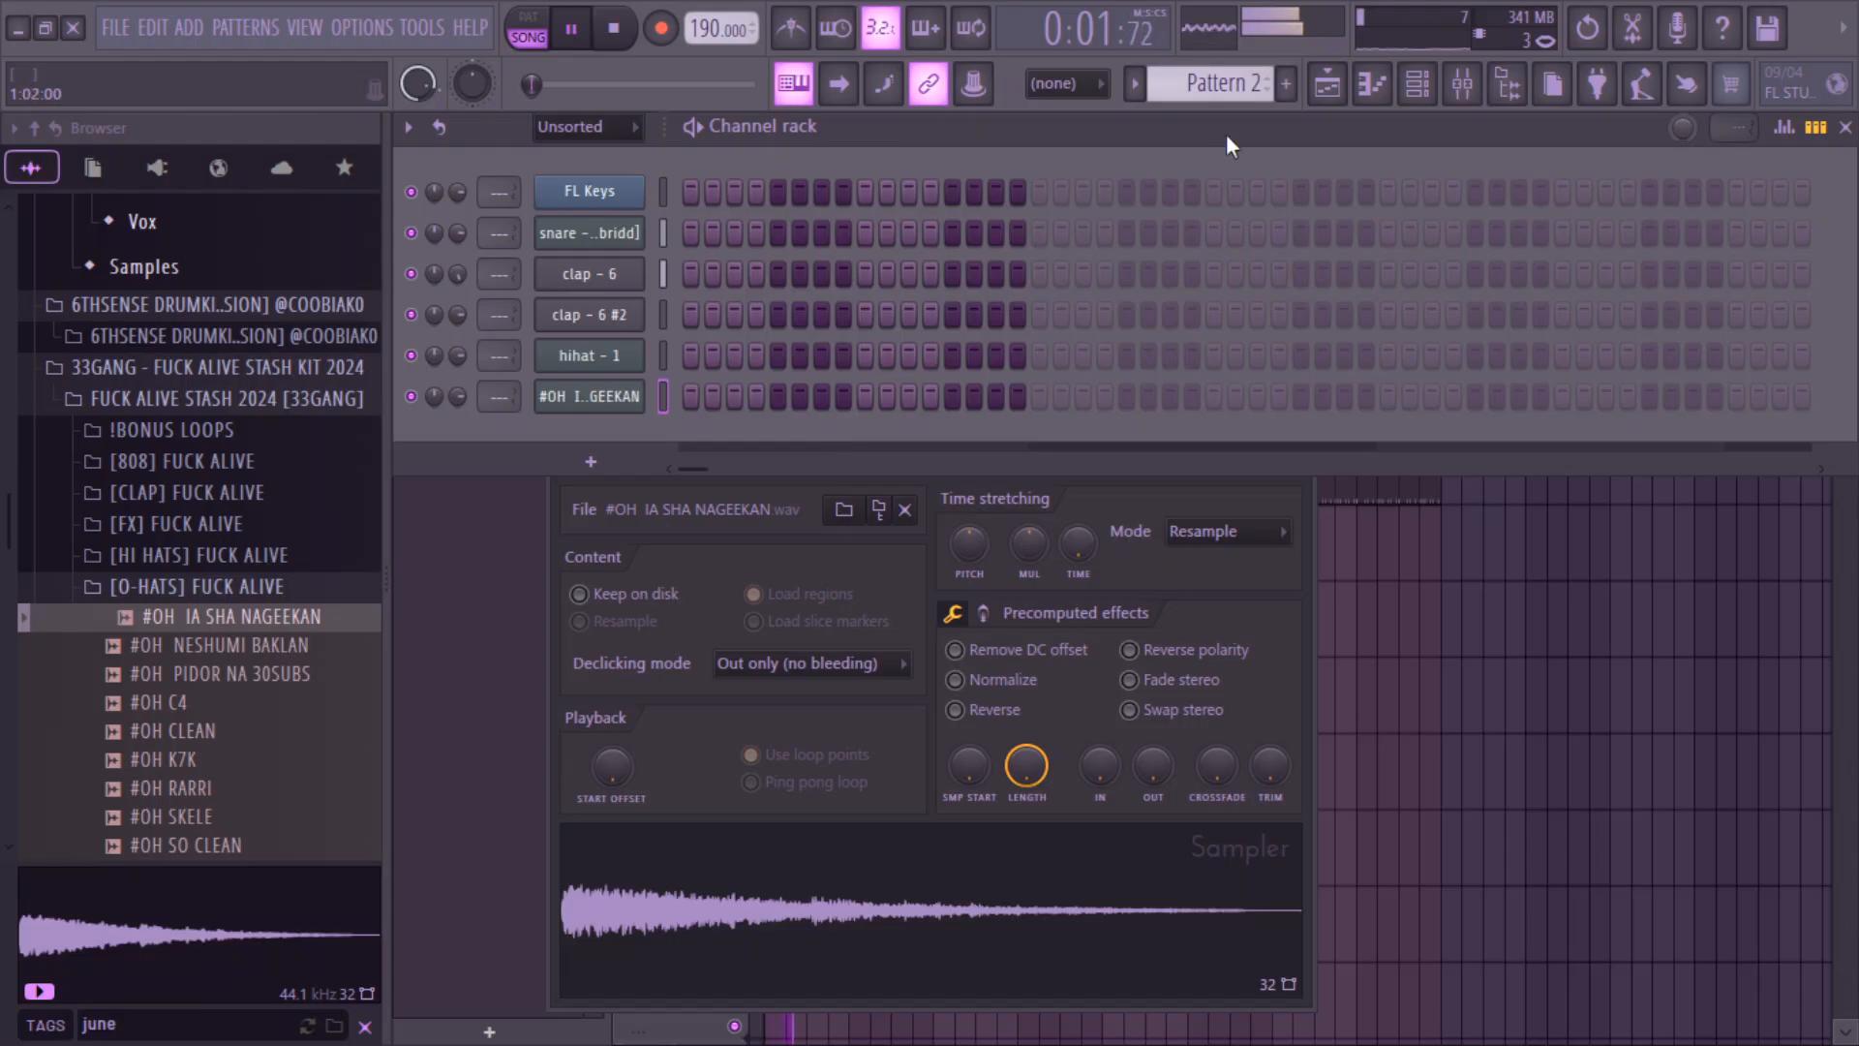
scroll(1224, 90, up, 1)
click(1123, 396)
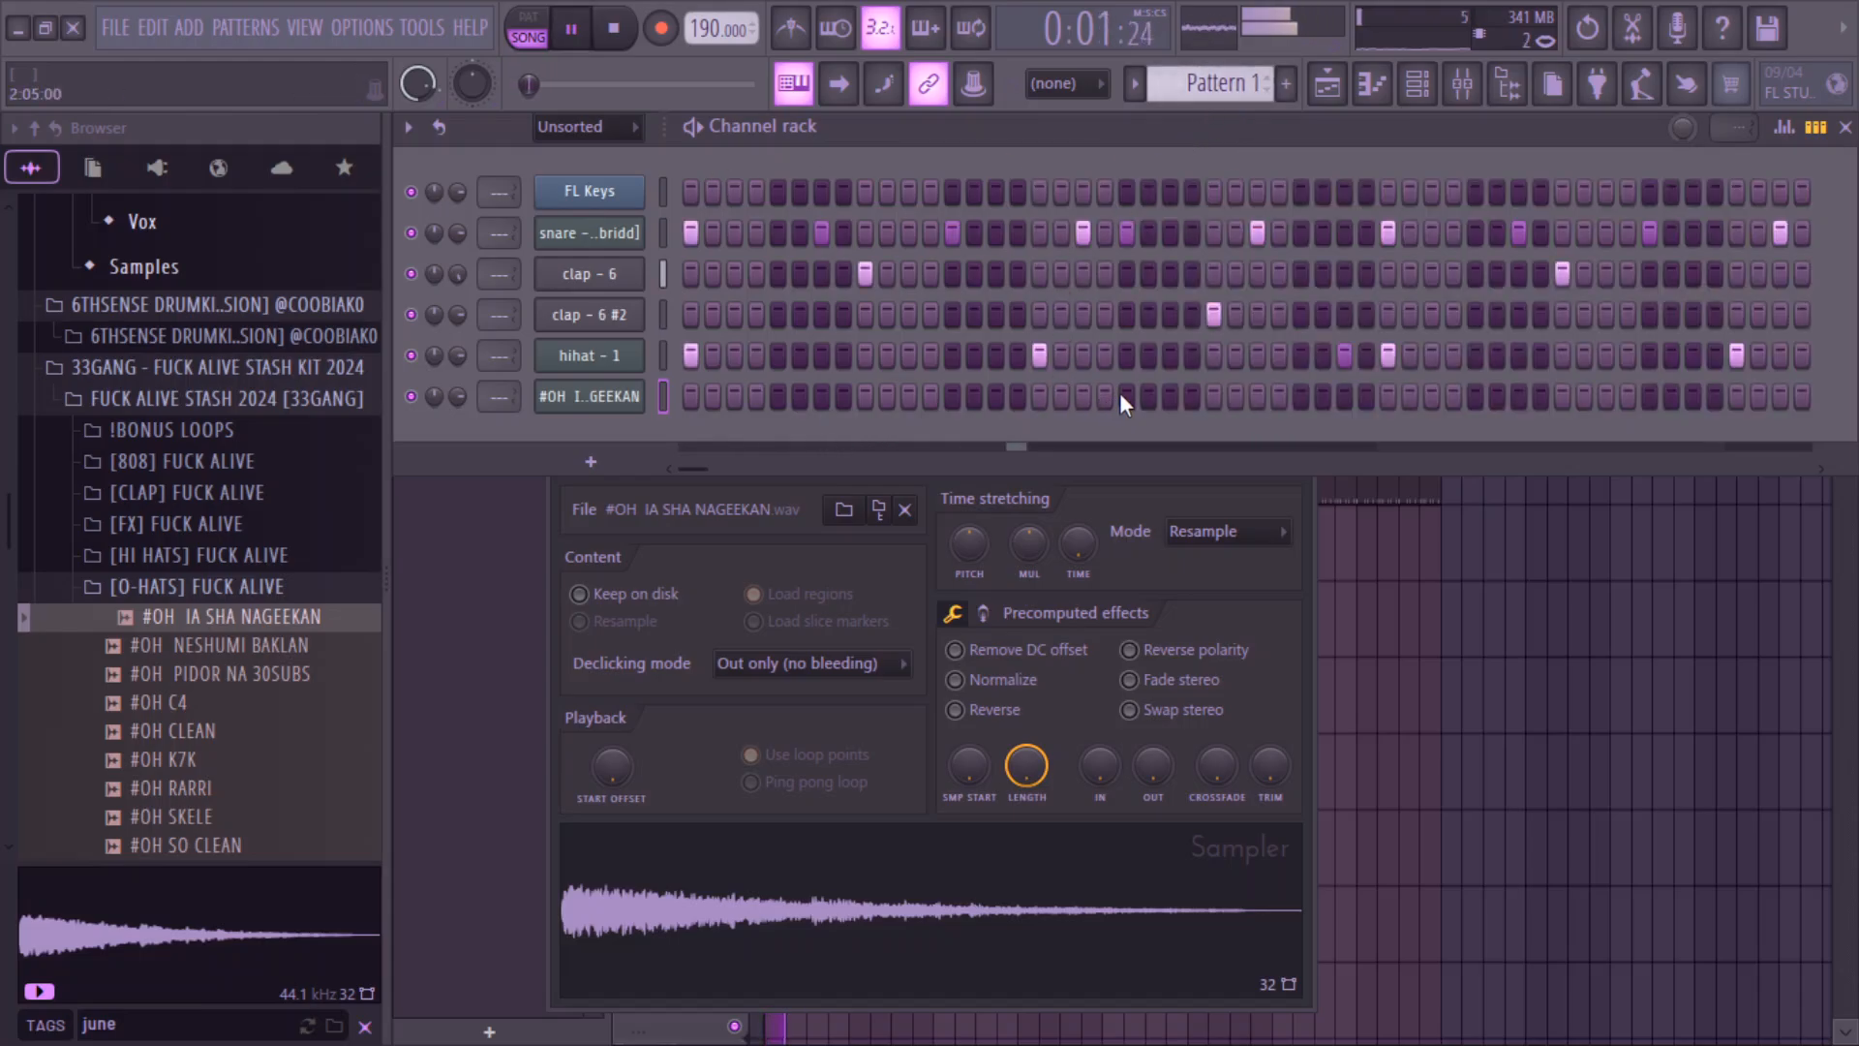
click(1257, 396)
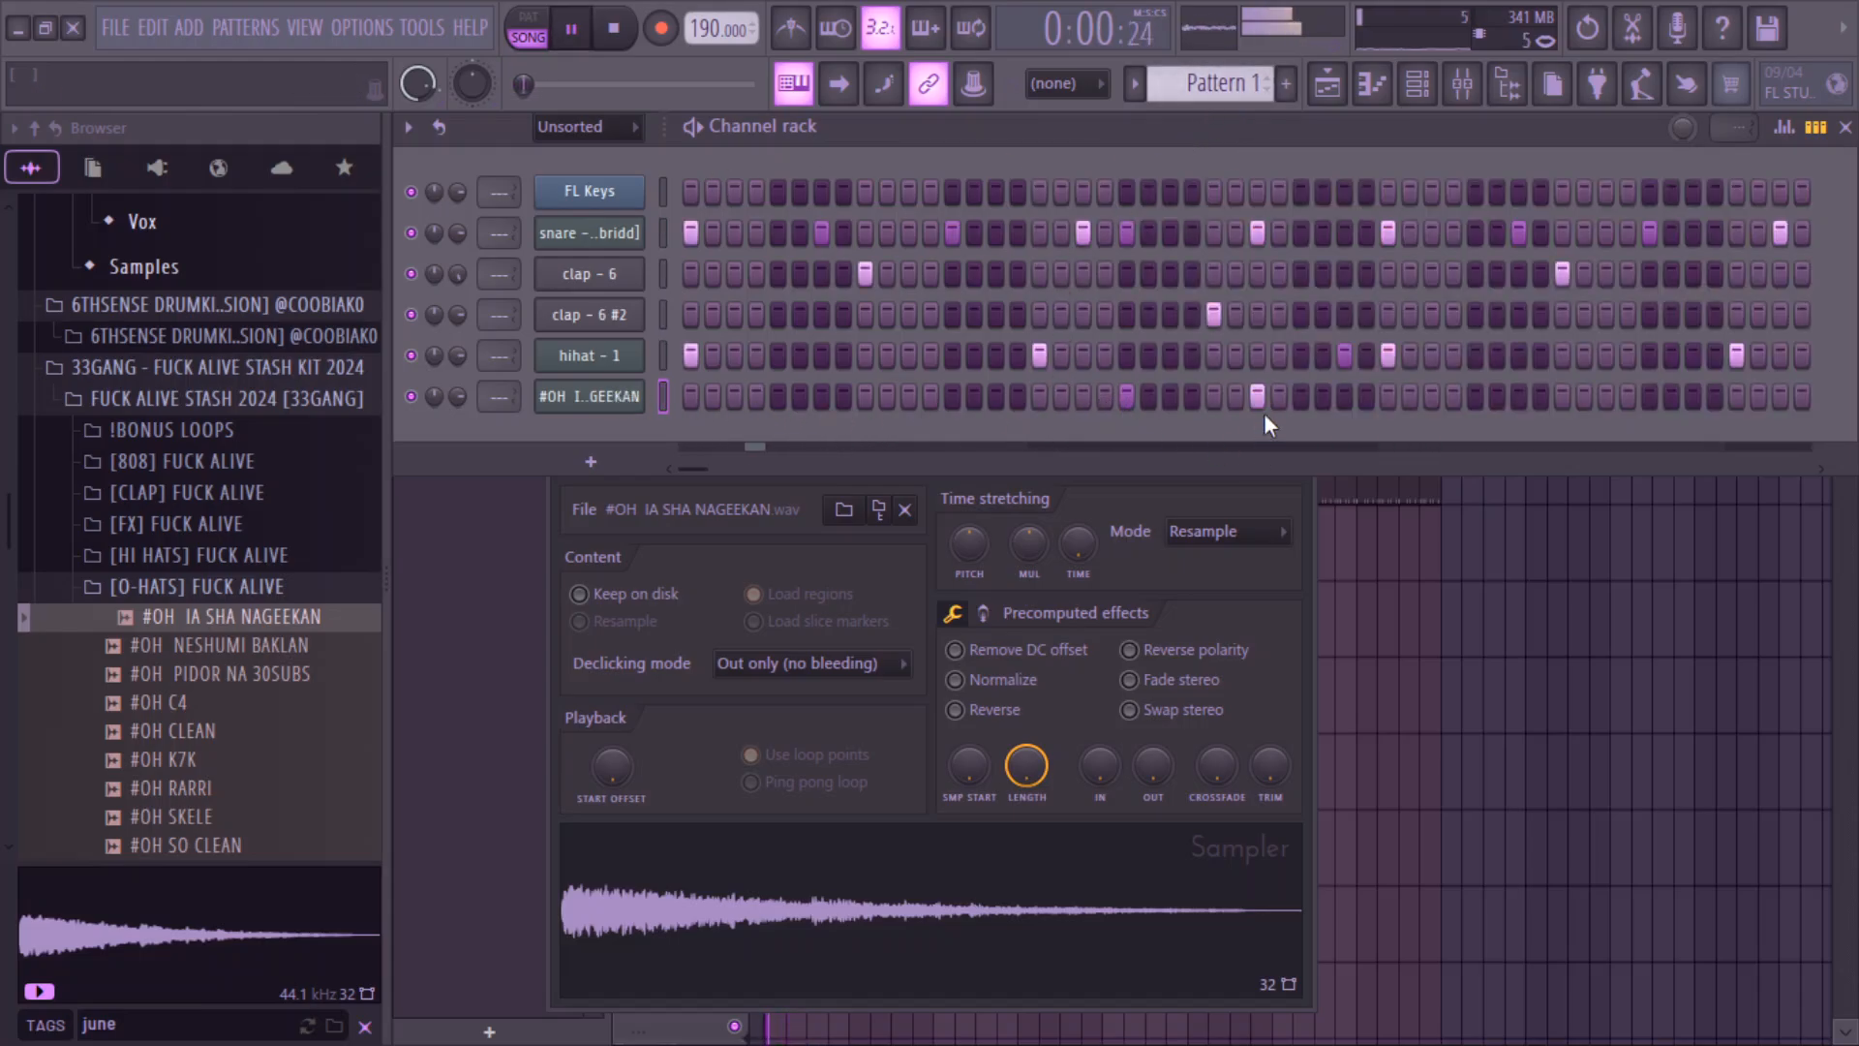
- Duplicate the open-hat notes of bars 1–4 into bars 5–8 in the piano roll
right_click(633, 393)
click(689, 376)
right_click(631, 395)
click(678, 394)
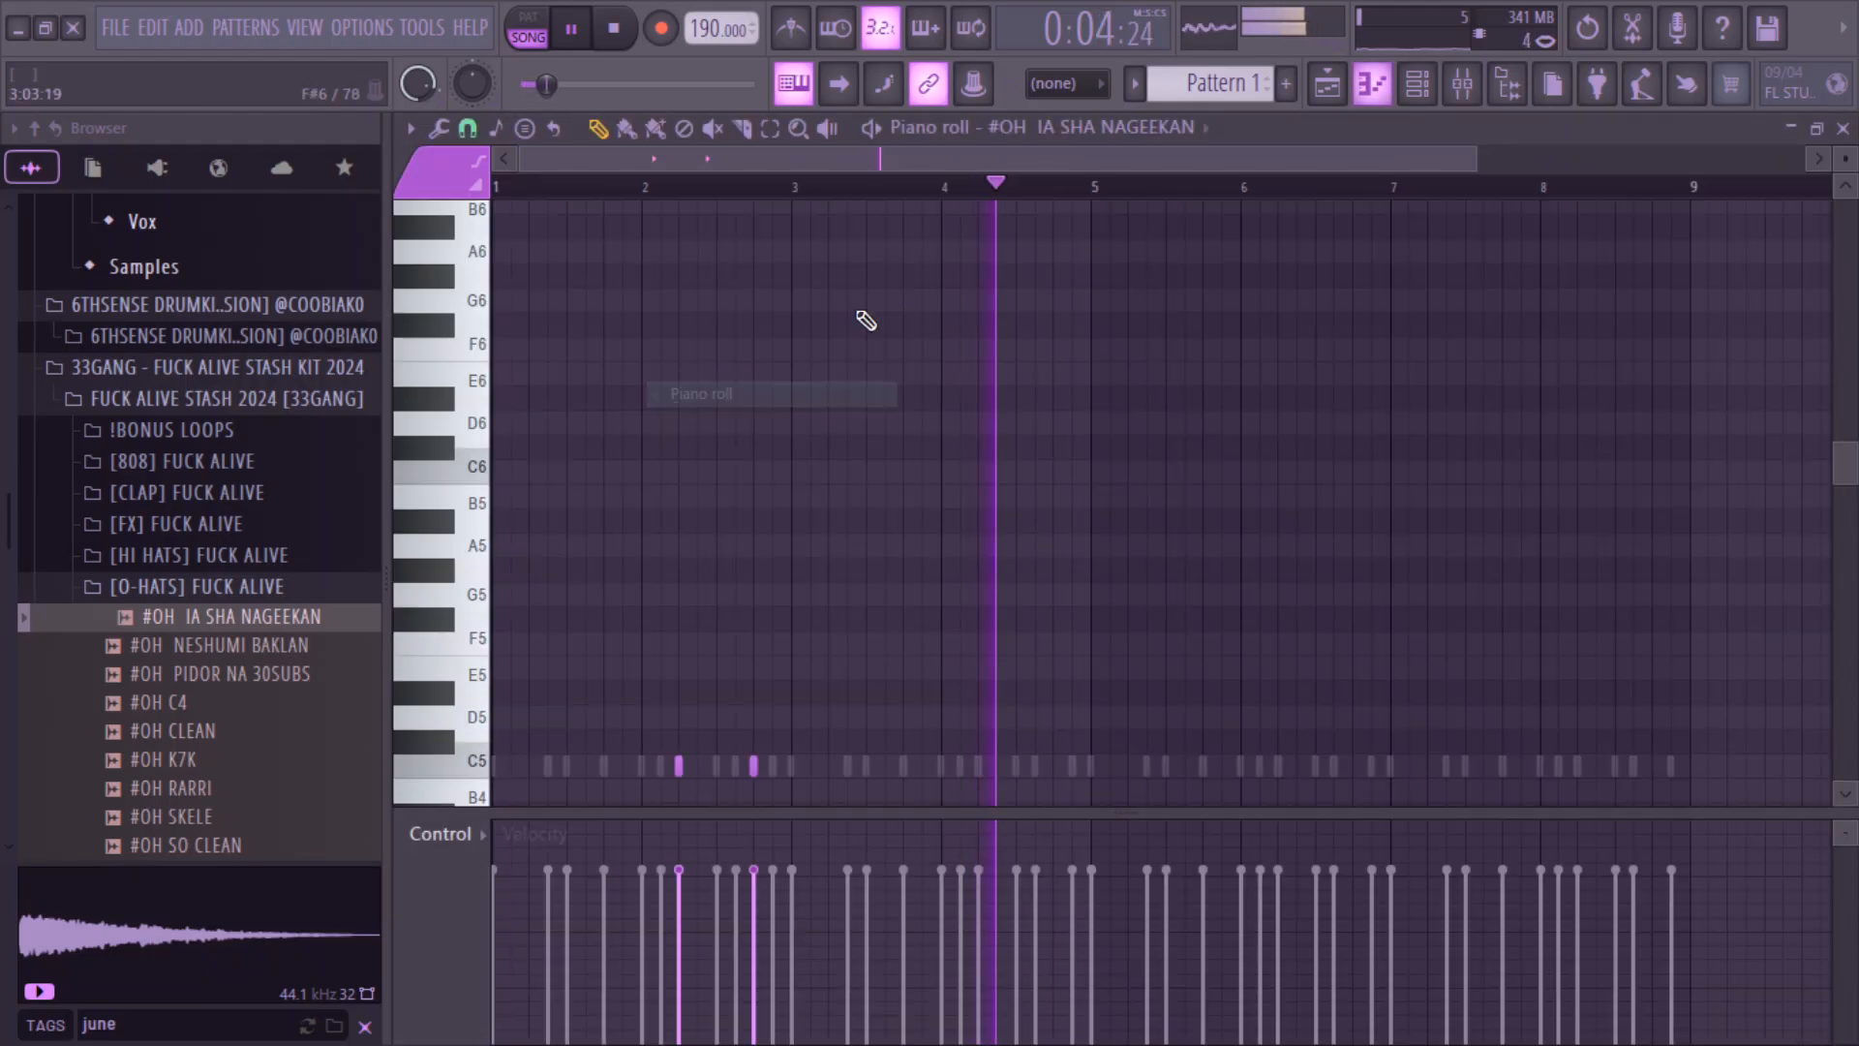
drag(1091, 186, 510, 251)
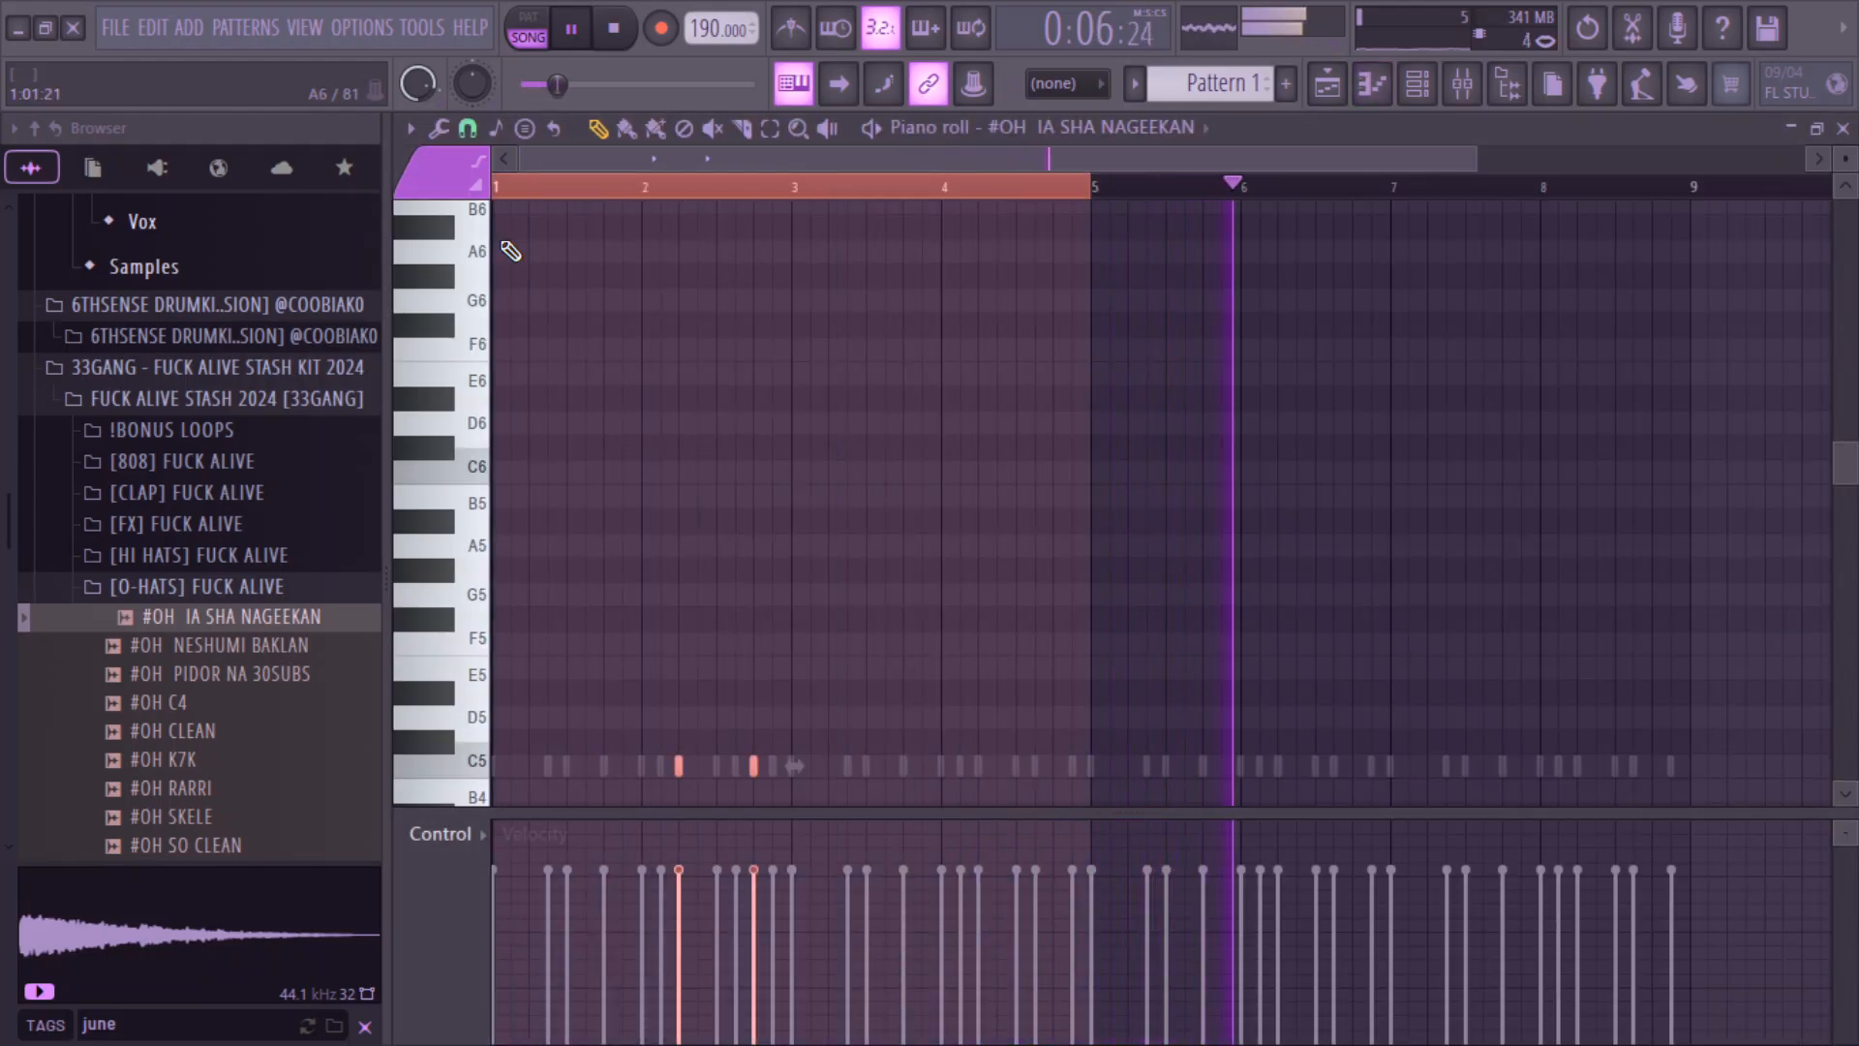
key(ctrl+b)
- Stop playback and audition the open hats from #OH PIDOR NA 30SUBS through #OH SO CLEAN
key(space)
click(242, 674)
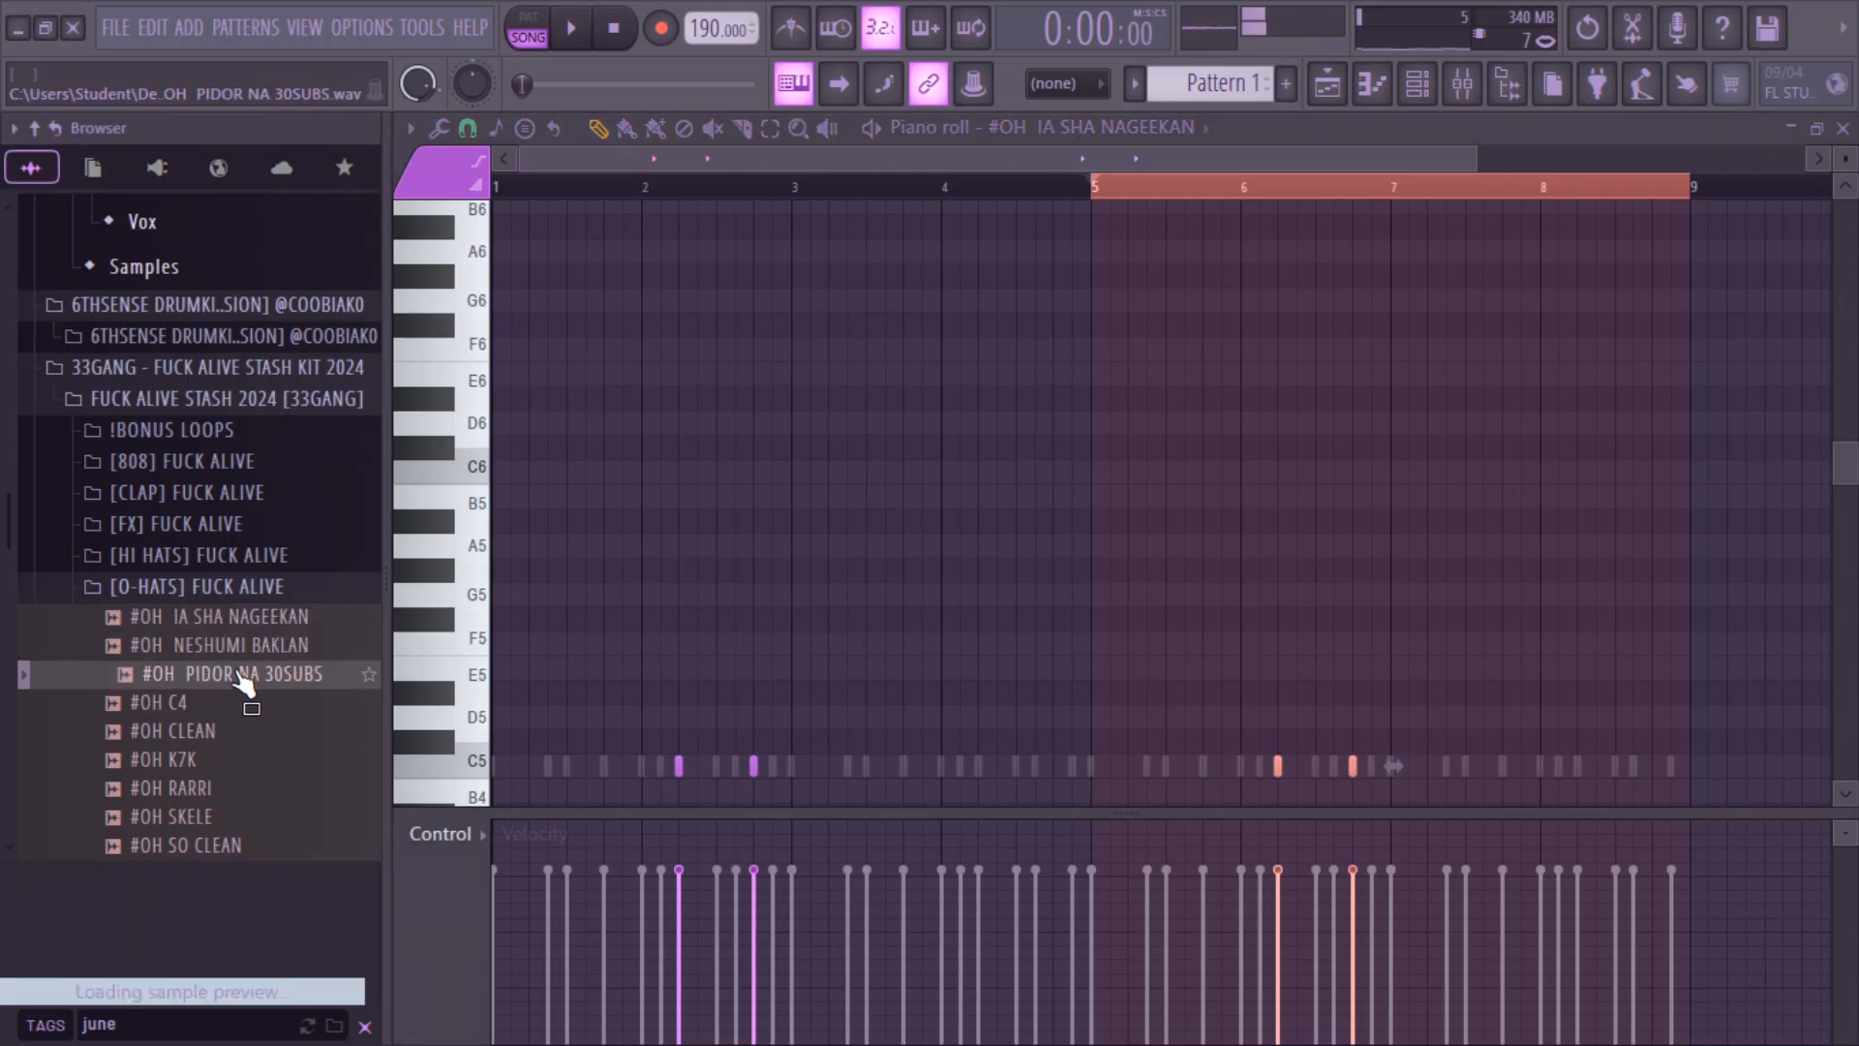
click(232, 702)
click(223, 731)
click(216, 759)
click(203, 788)
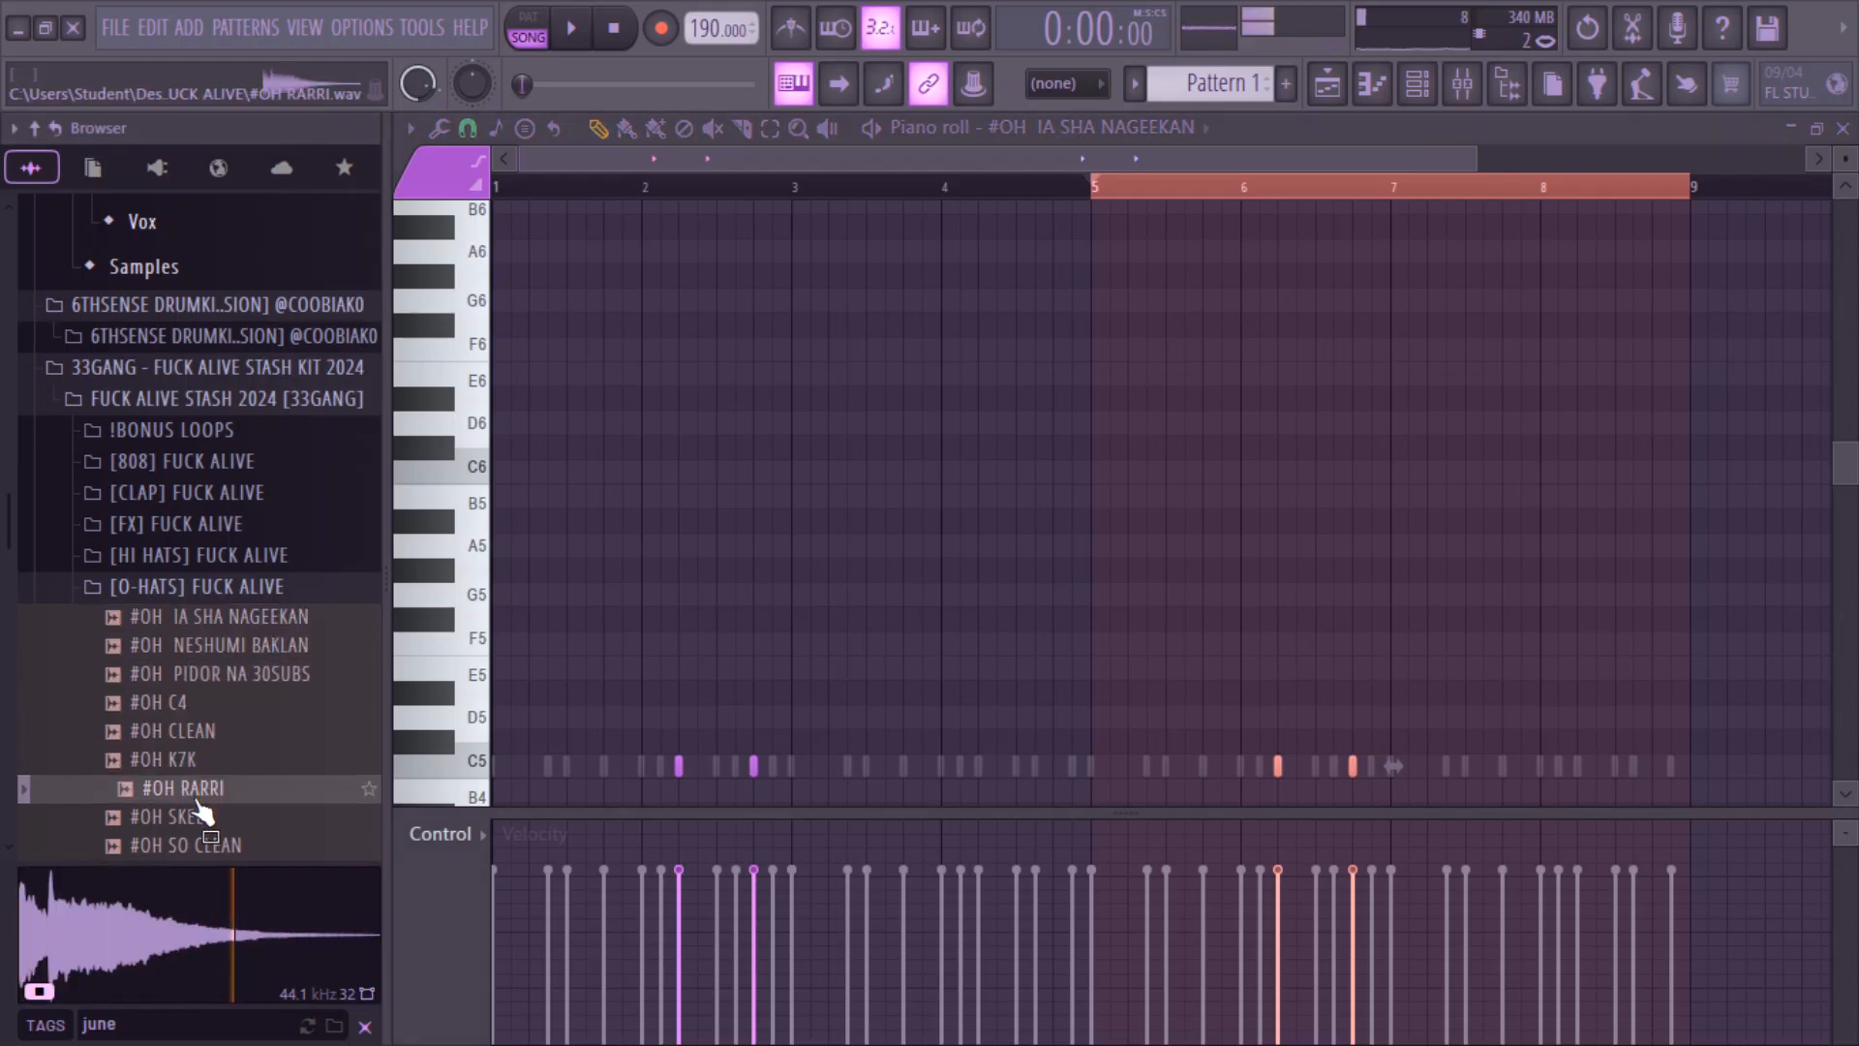
click(201, 816)
scroll(204, 813, down, 3)
click(198, 505)
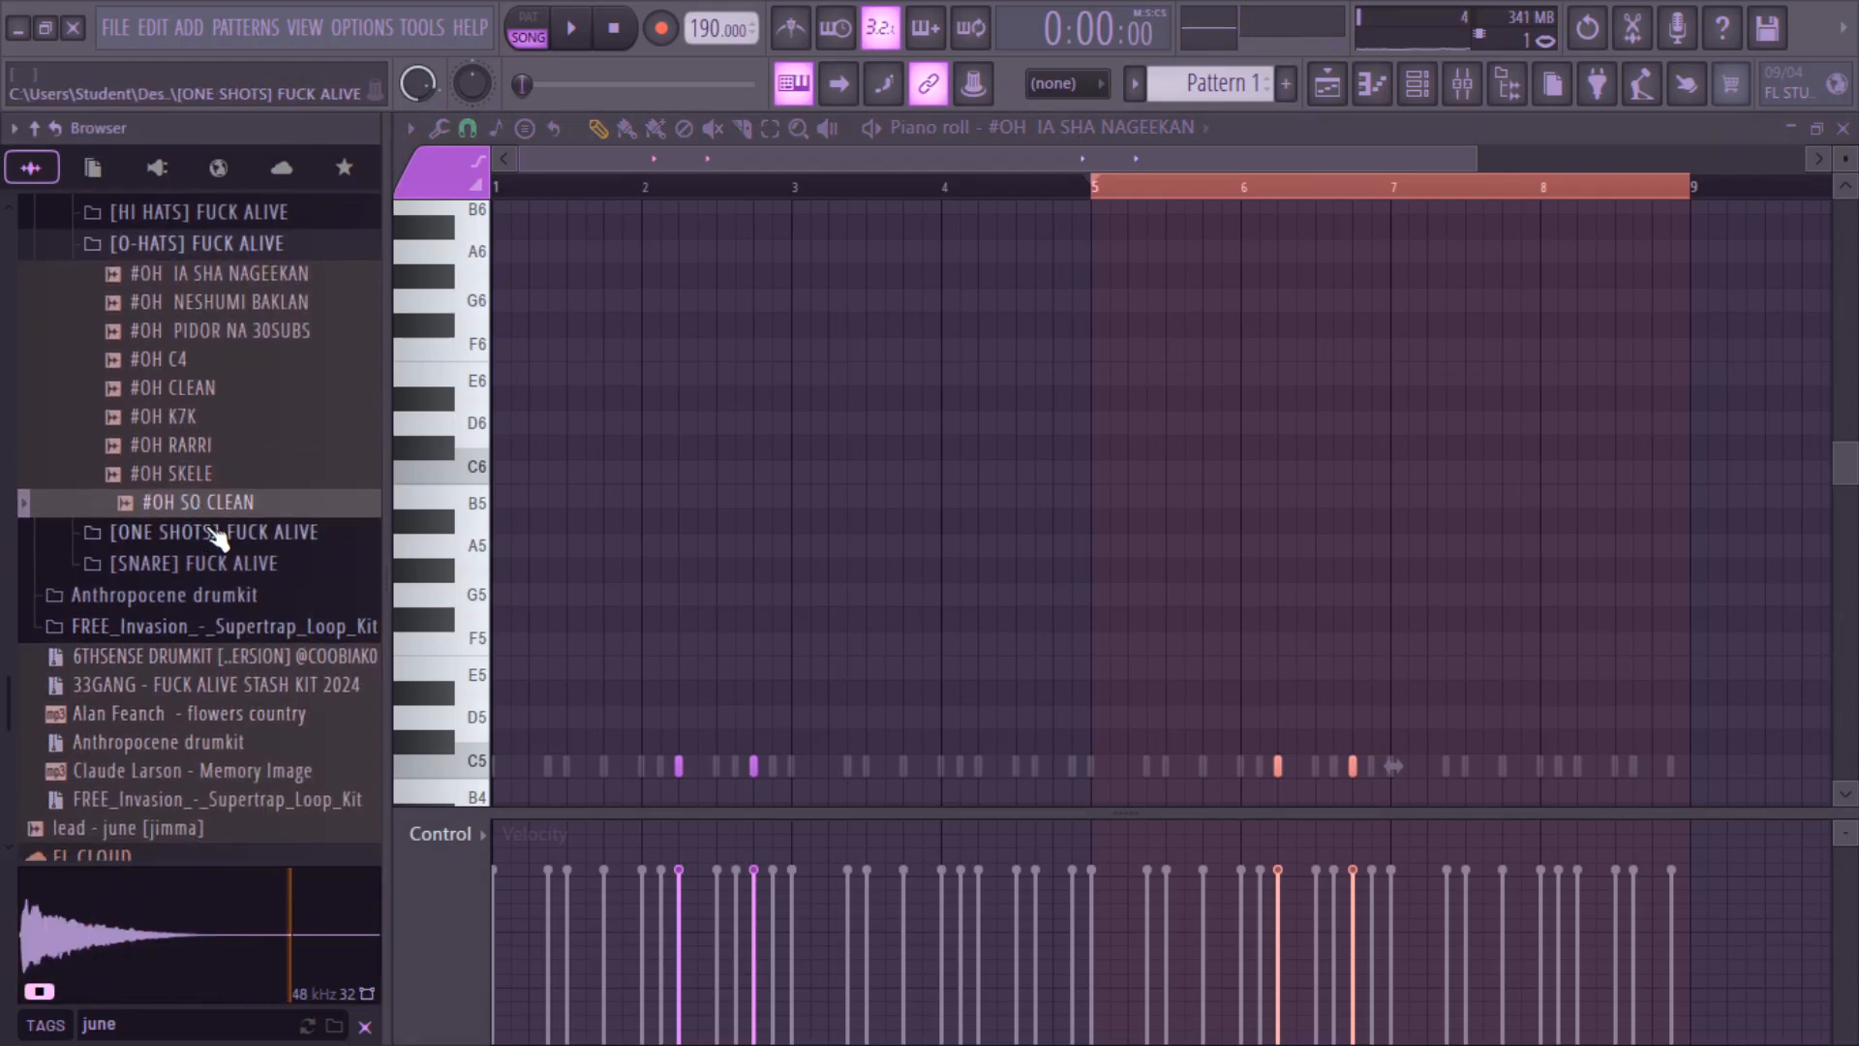
- Collapse the [O-HATS] folder and audition the first samples in the kit's [SNARE] folder, from #SNARE 800PTS through #SNARE FLOW
click(242, 250)
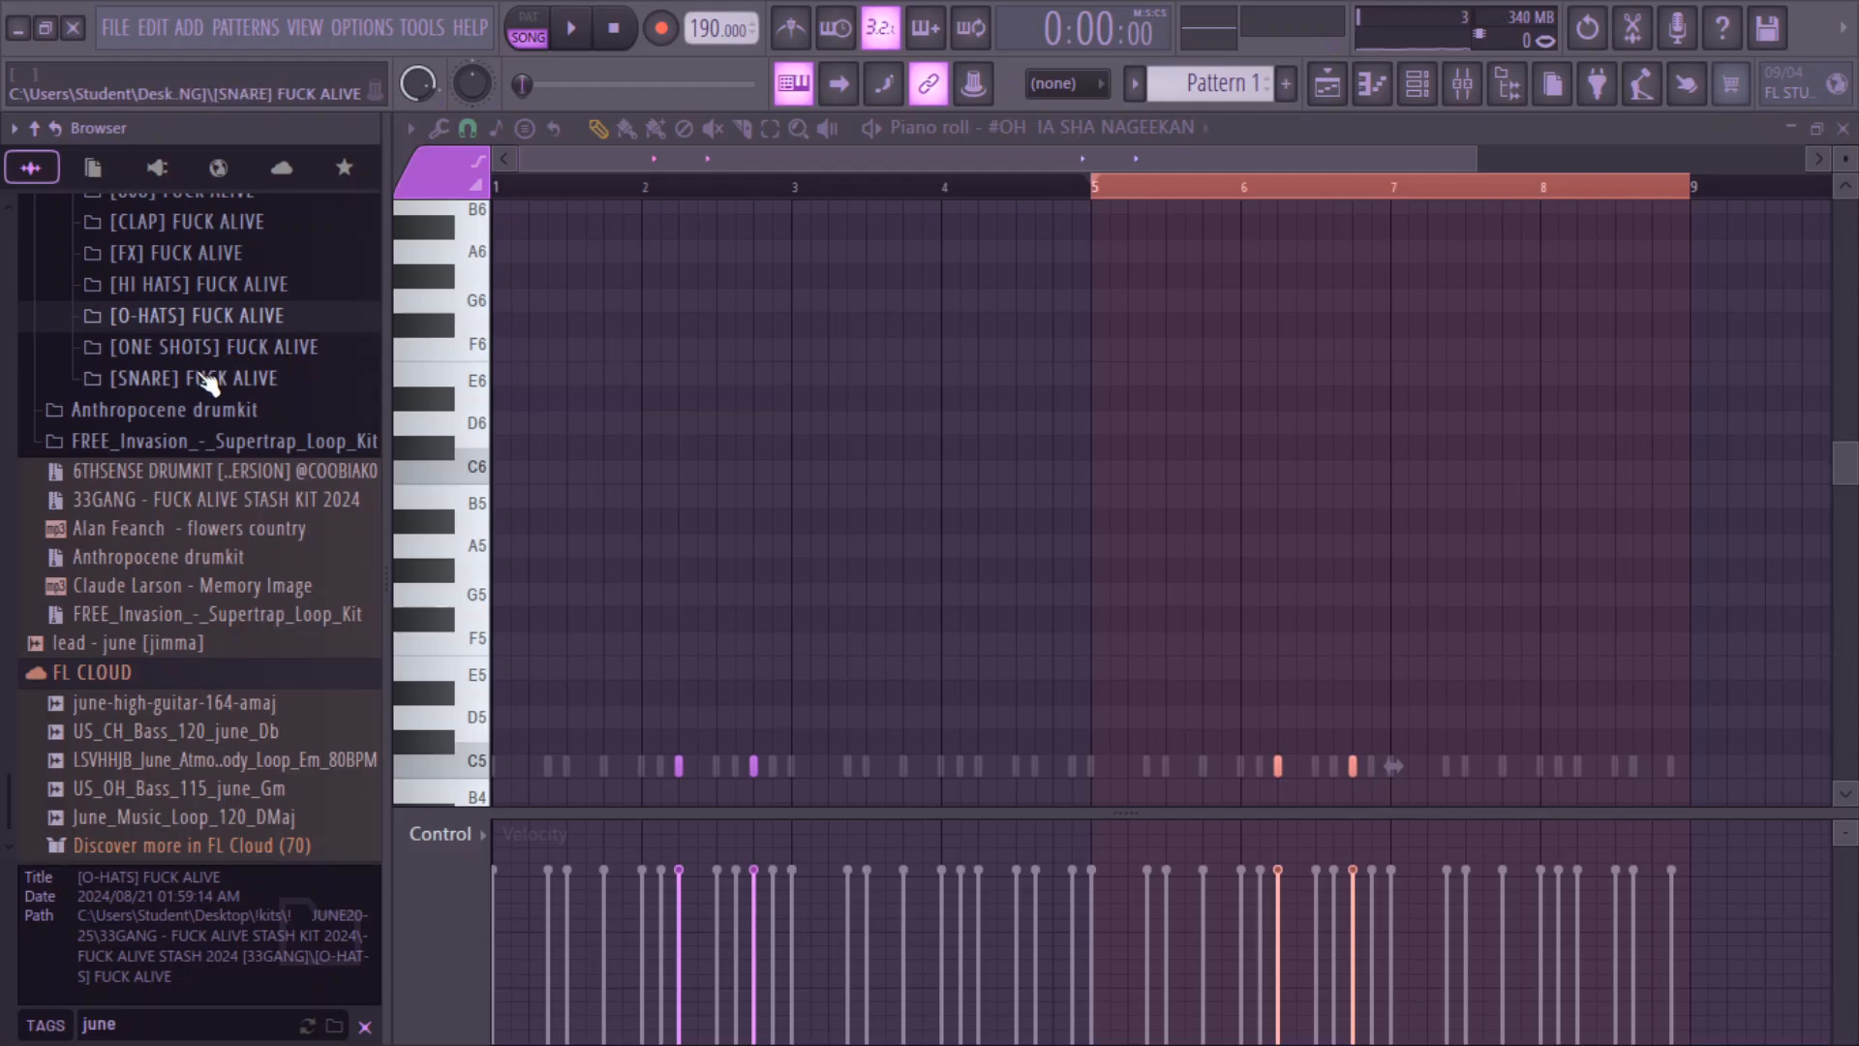
click(201, 376)
click(196, 410)
click(196, 438)
click(204, 467)
click(209, 494)
click(201, 466)
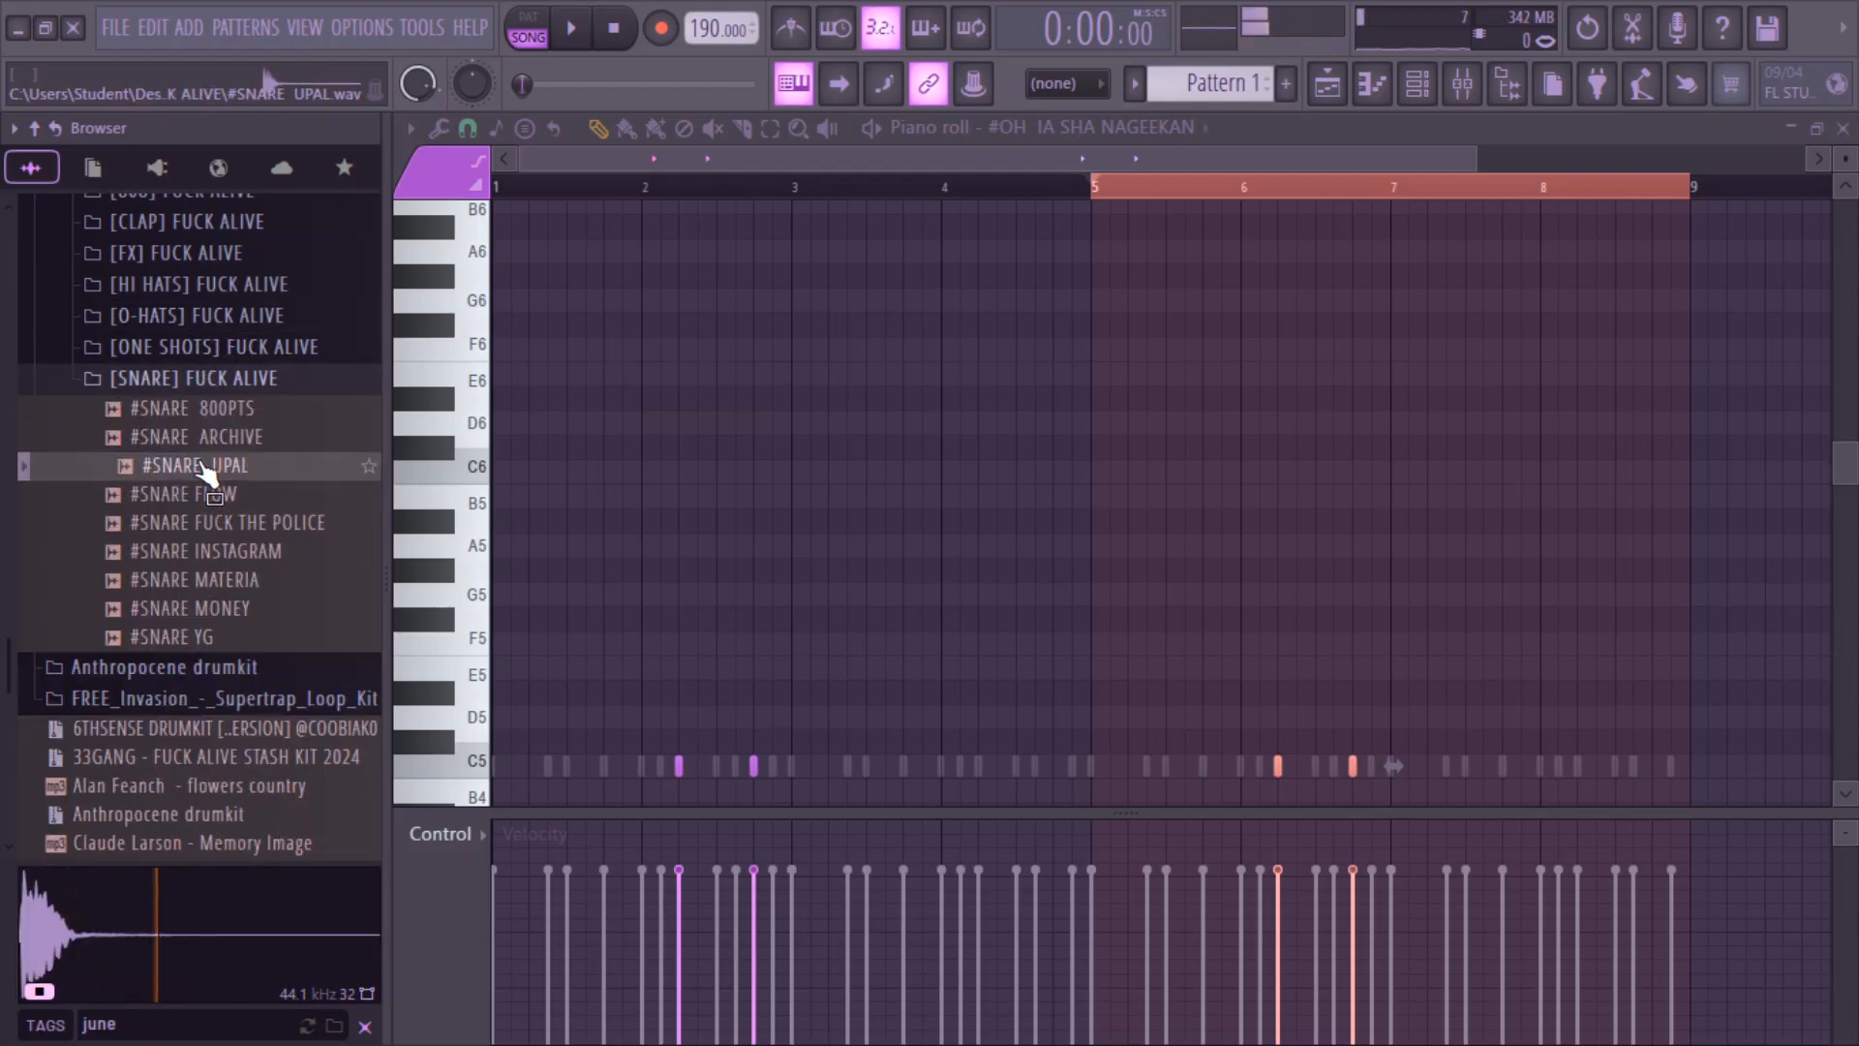
- Replace the snare channel's sample with #SNARE UPAL and set its channel volume to 91% during playback
drag(206, 472, 593, 233)
key(space)
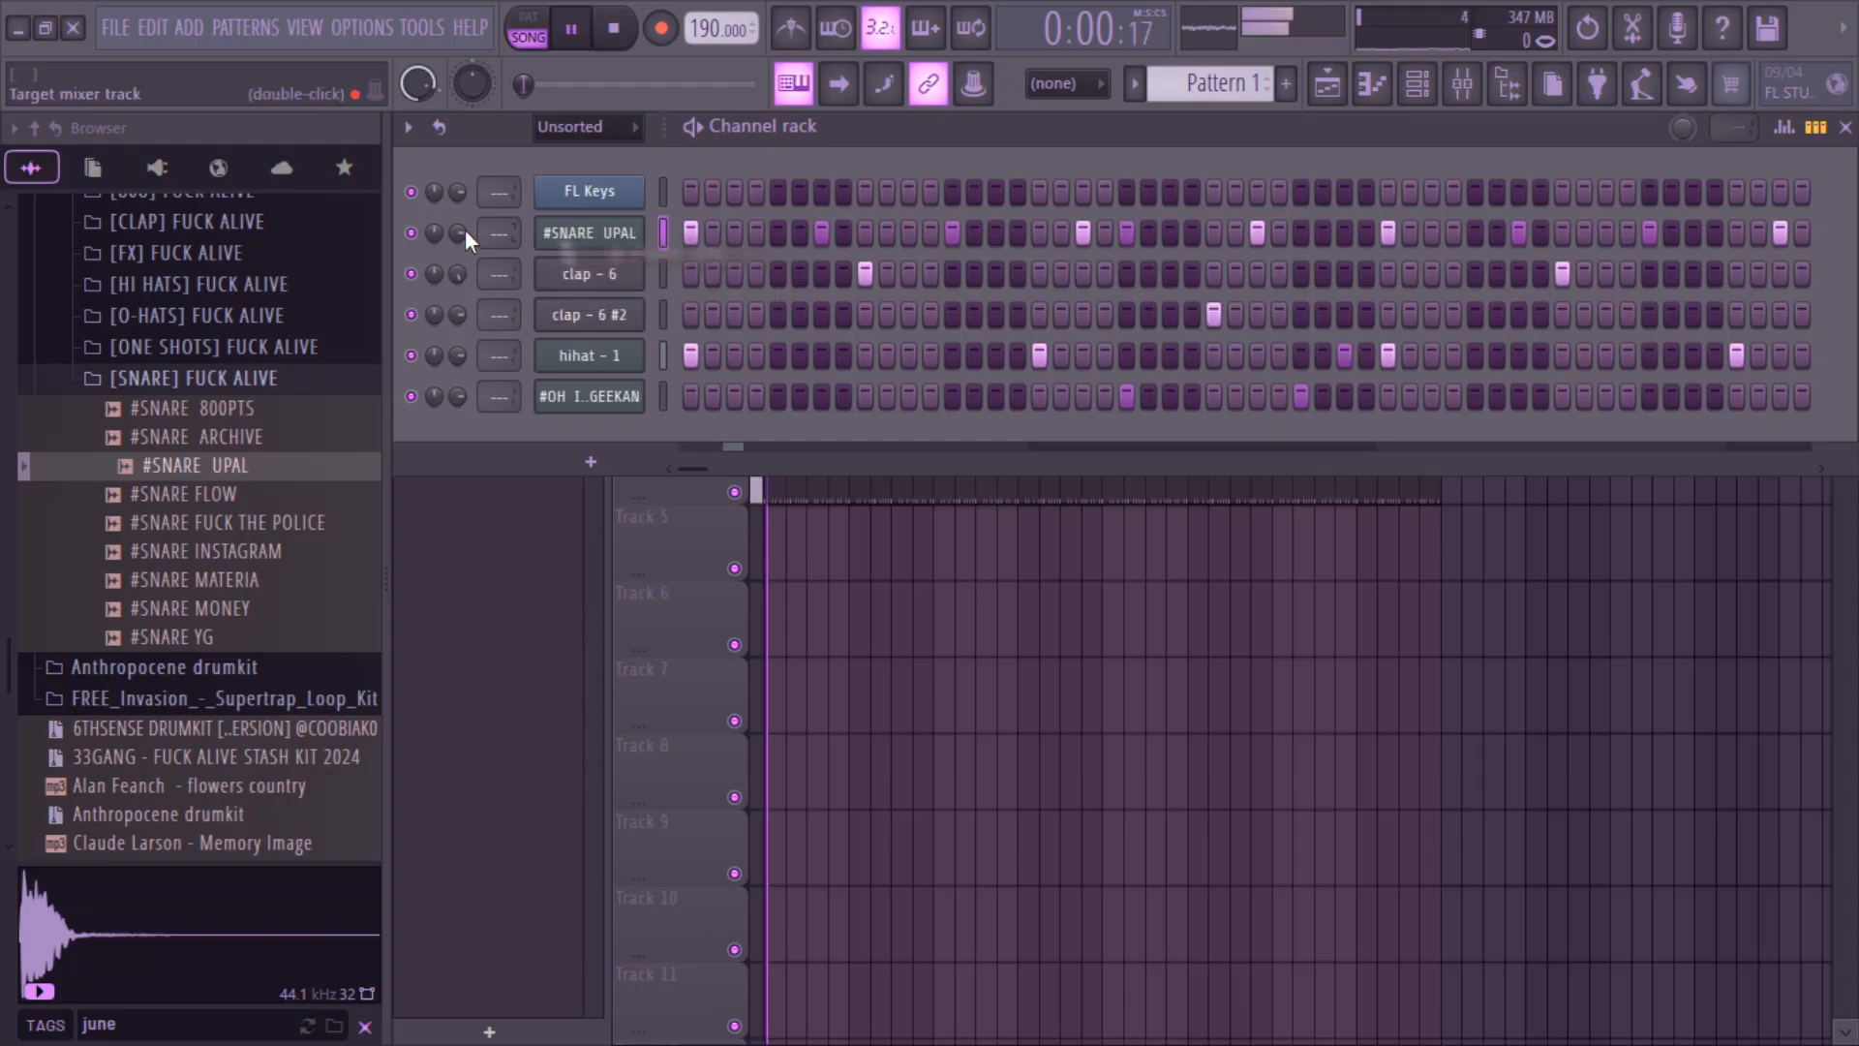
drag(458, 229, 464, 232)
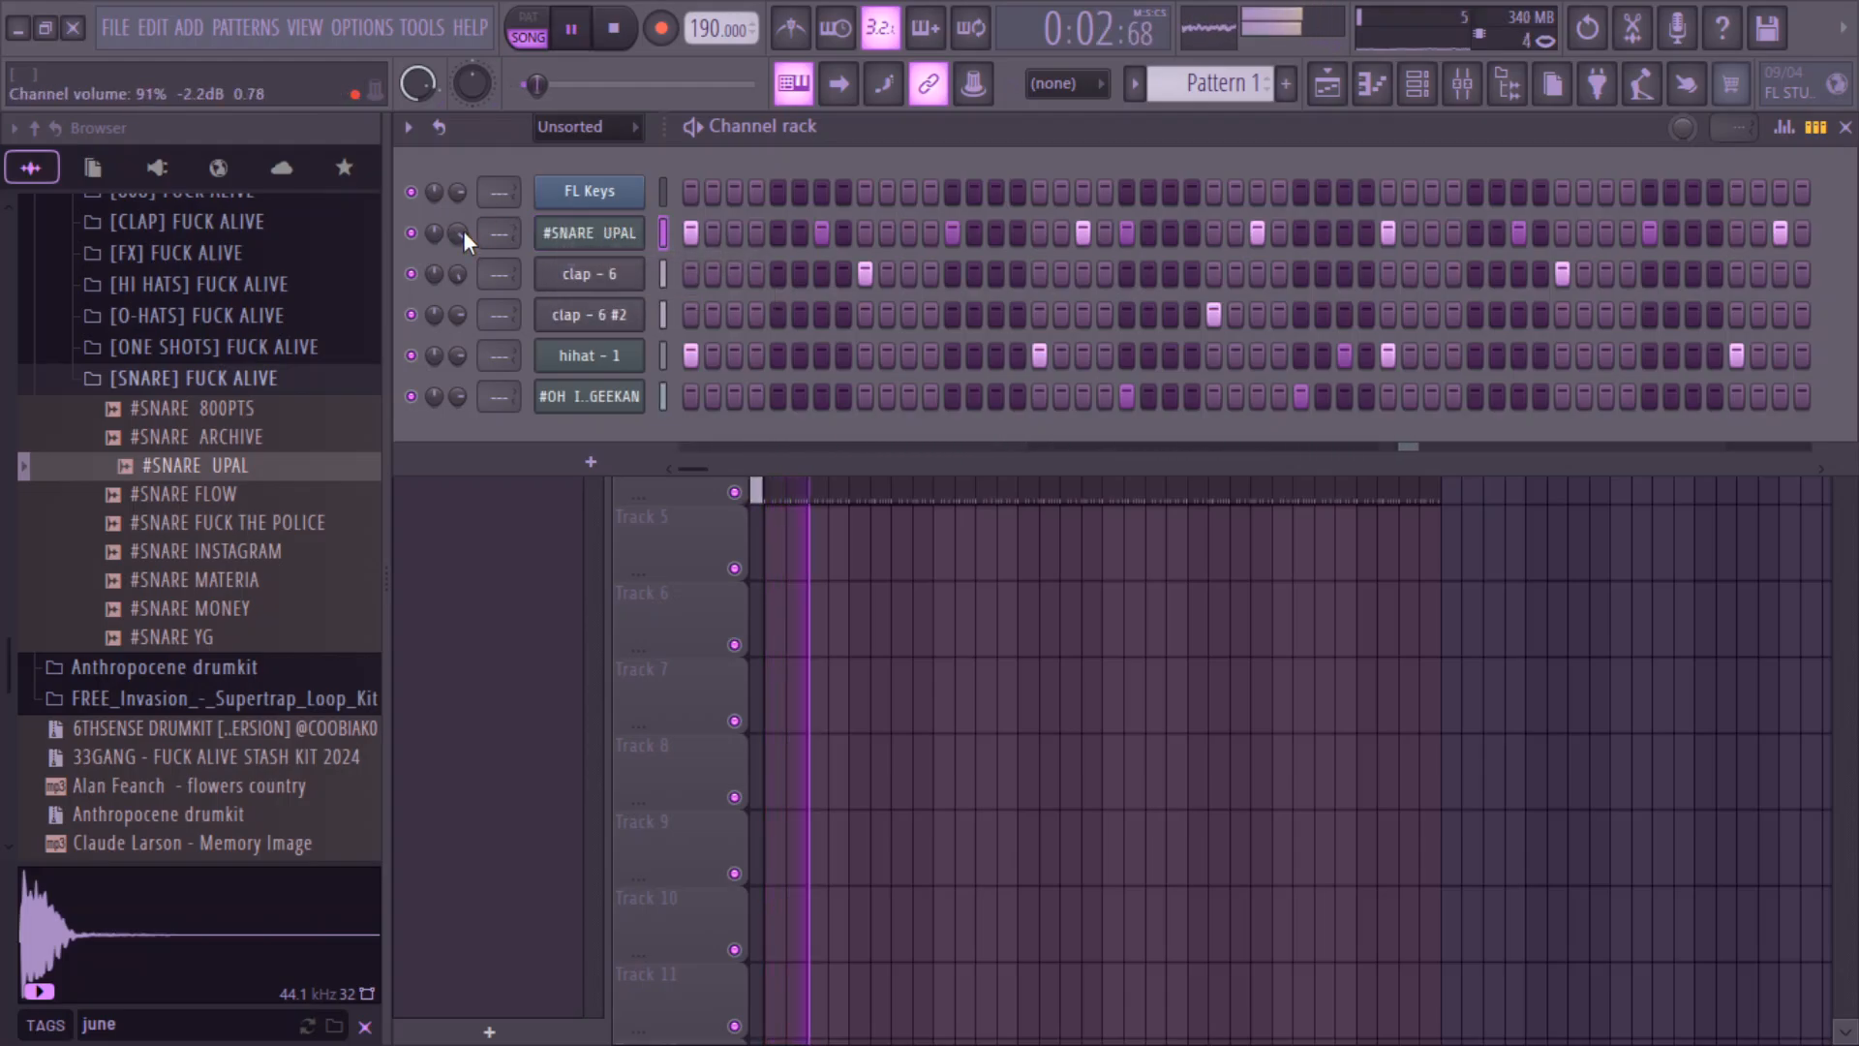
- Audition the snare samples from #SNARE FLOW through #SNARE INSTAGRAM, return one sample up, and stop playback
click(264, 499)
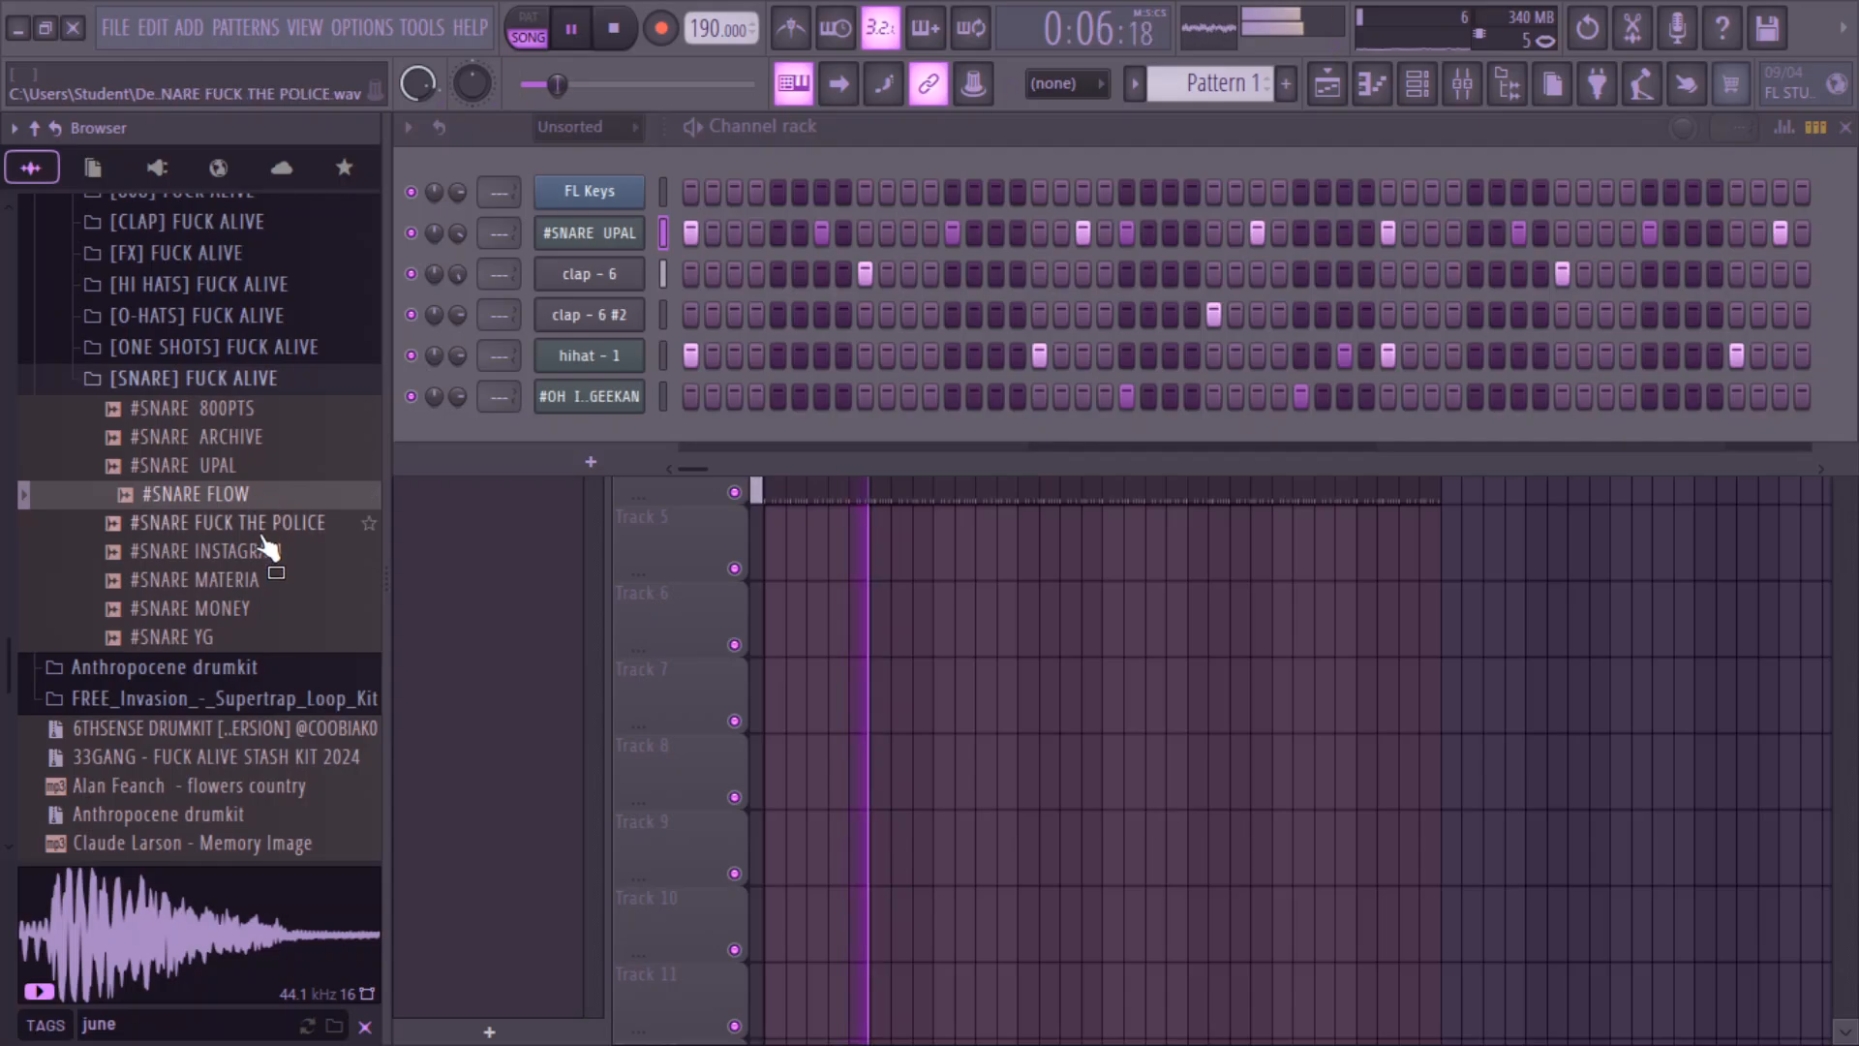
click(263, 528)
click(257, 552)
click(256, 523)
key(space)
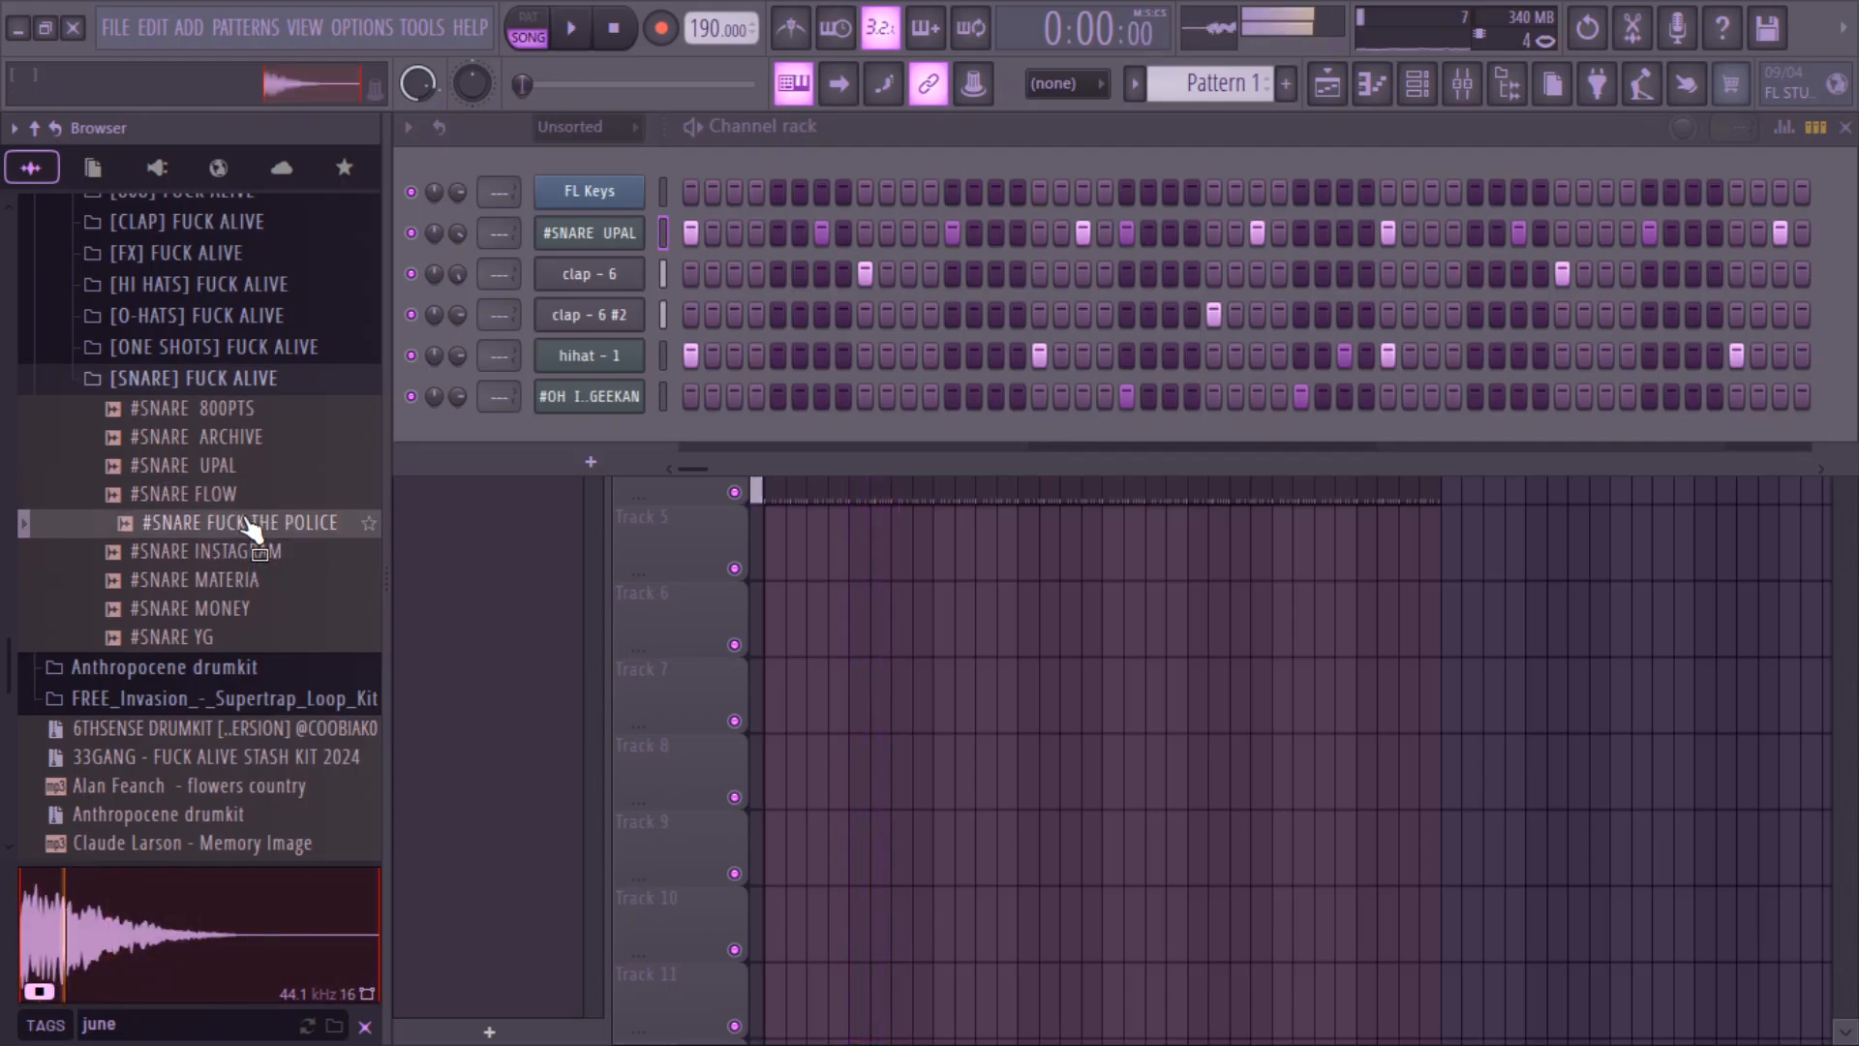
- Add #SNARE ARCHIVE to the channel rack as a new channel and restart playback
click(235, 440)
drag(235, 462, 651, 436)
key(space)
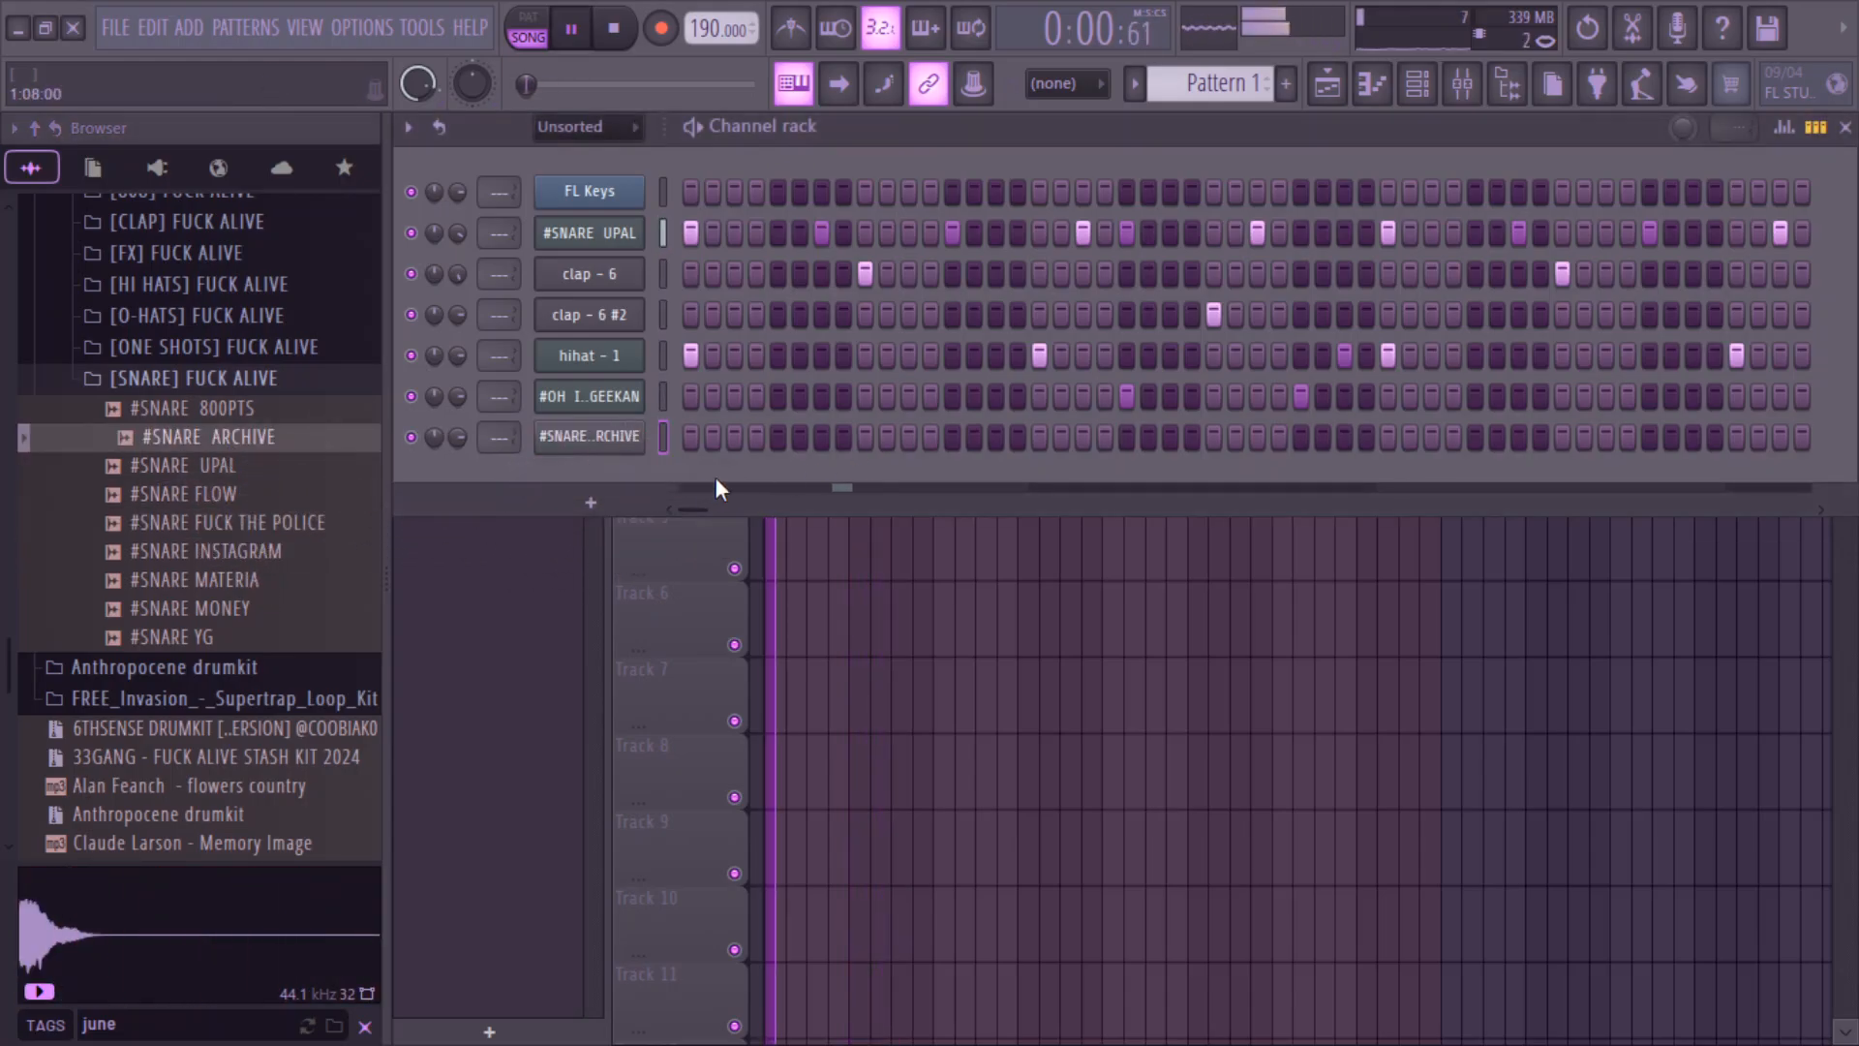
- Switch the #SNARE UPAL sample's time stretching to Auto and adjust its pitch shift to about -100 cents
click(590, 233)
scroll(1084, 651, down, 1)
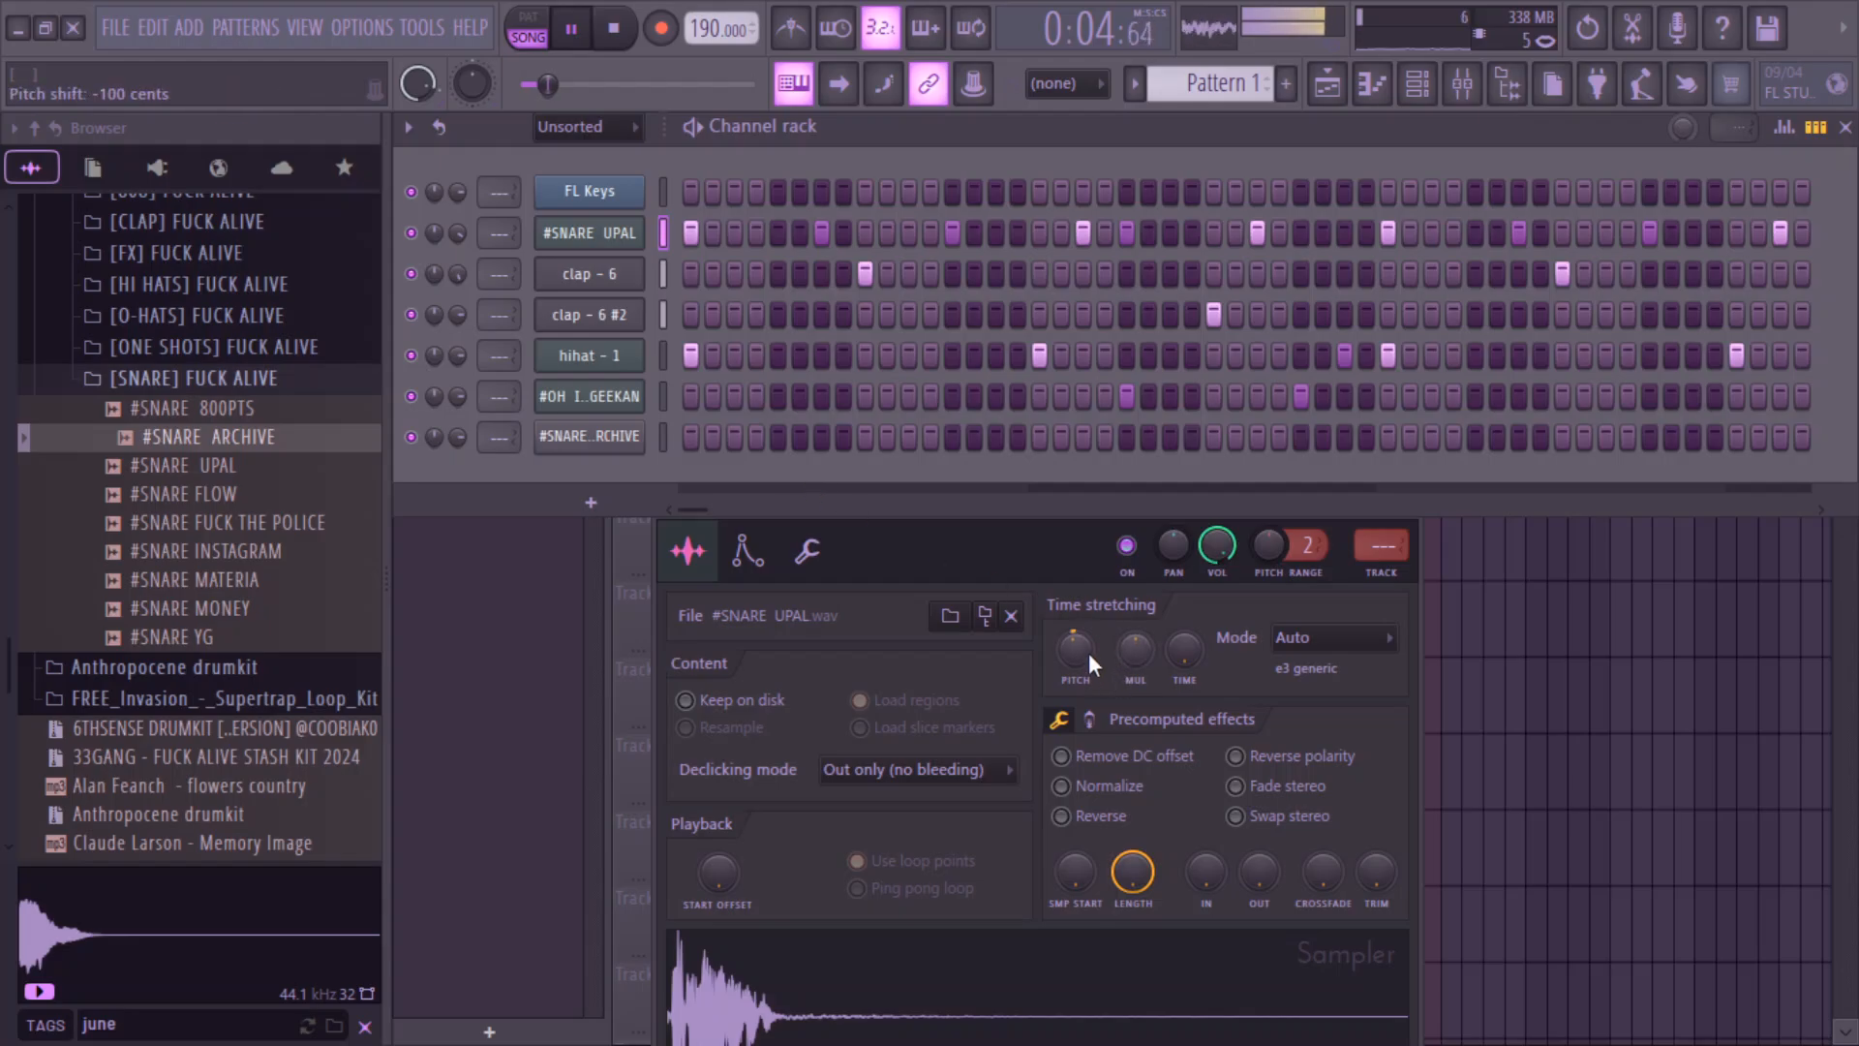
scroll(1086, 650, up, 1)
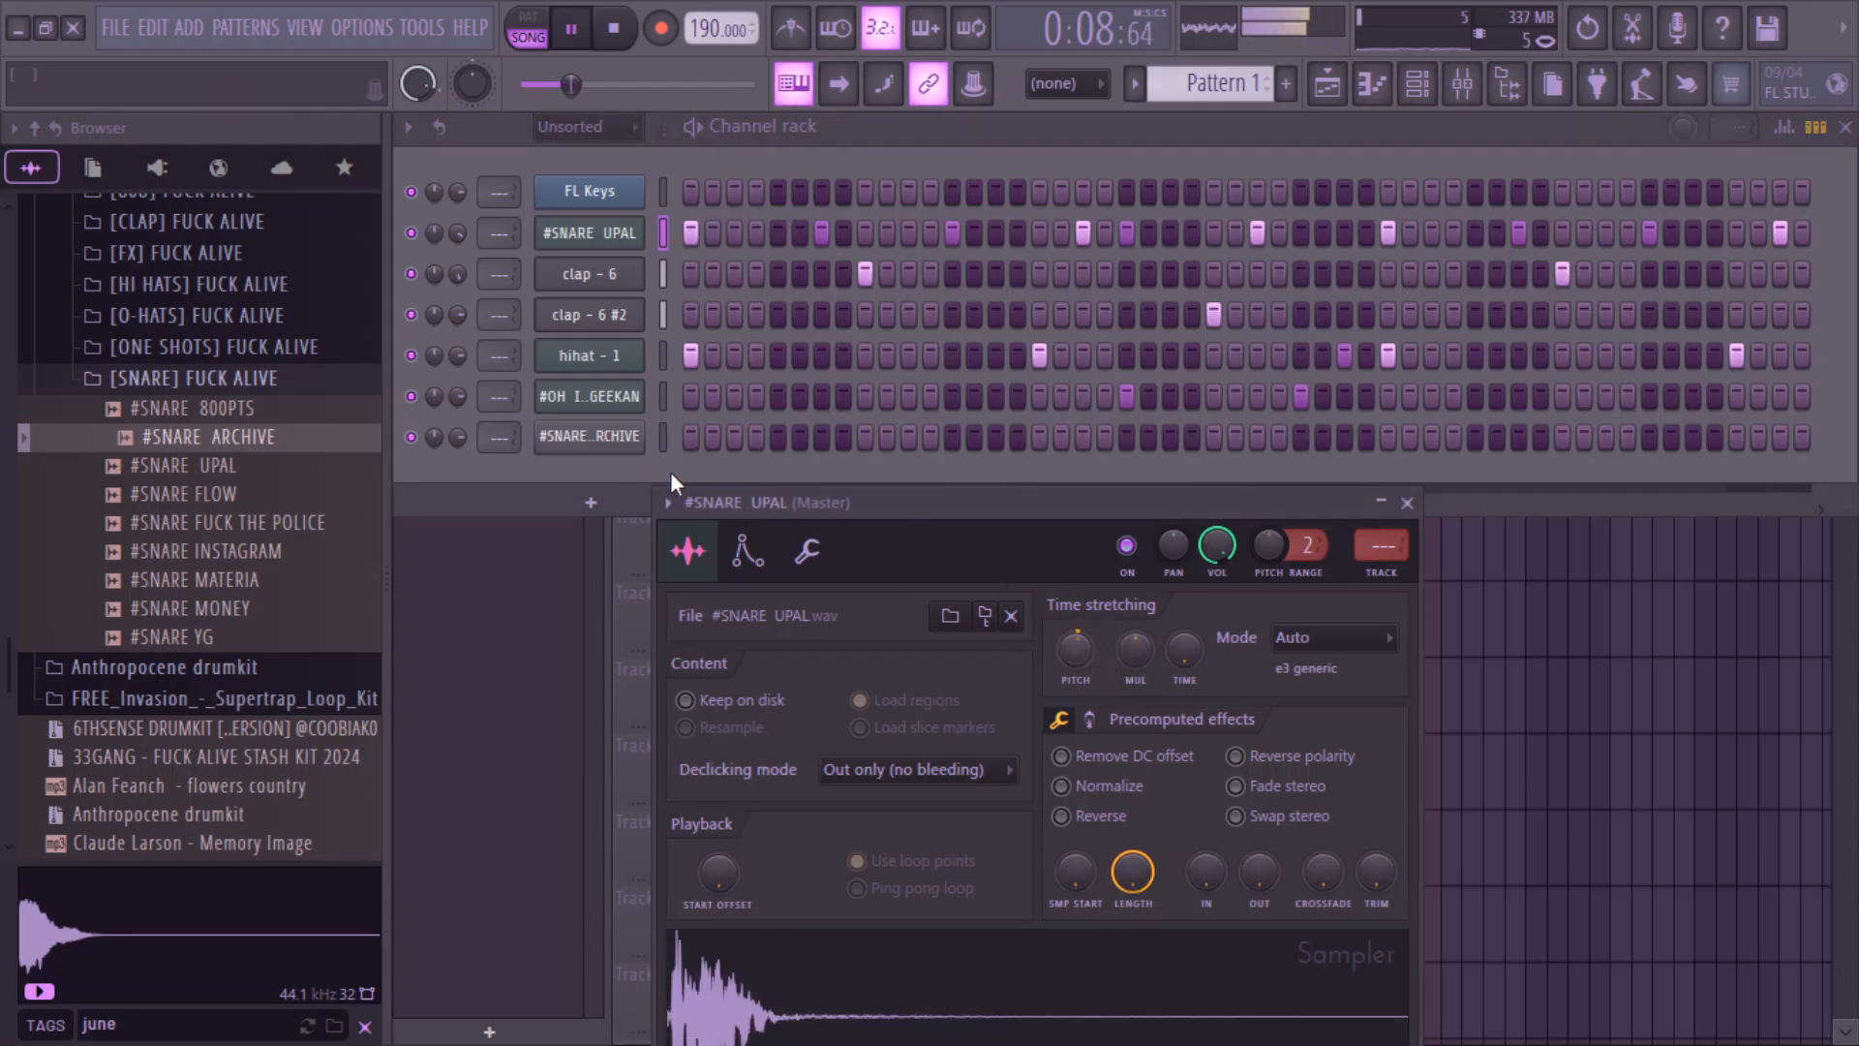
- Place a #SNARE ARCHIVE hit on step 13 of bar 4 in the channel rack
click(578, 469)
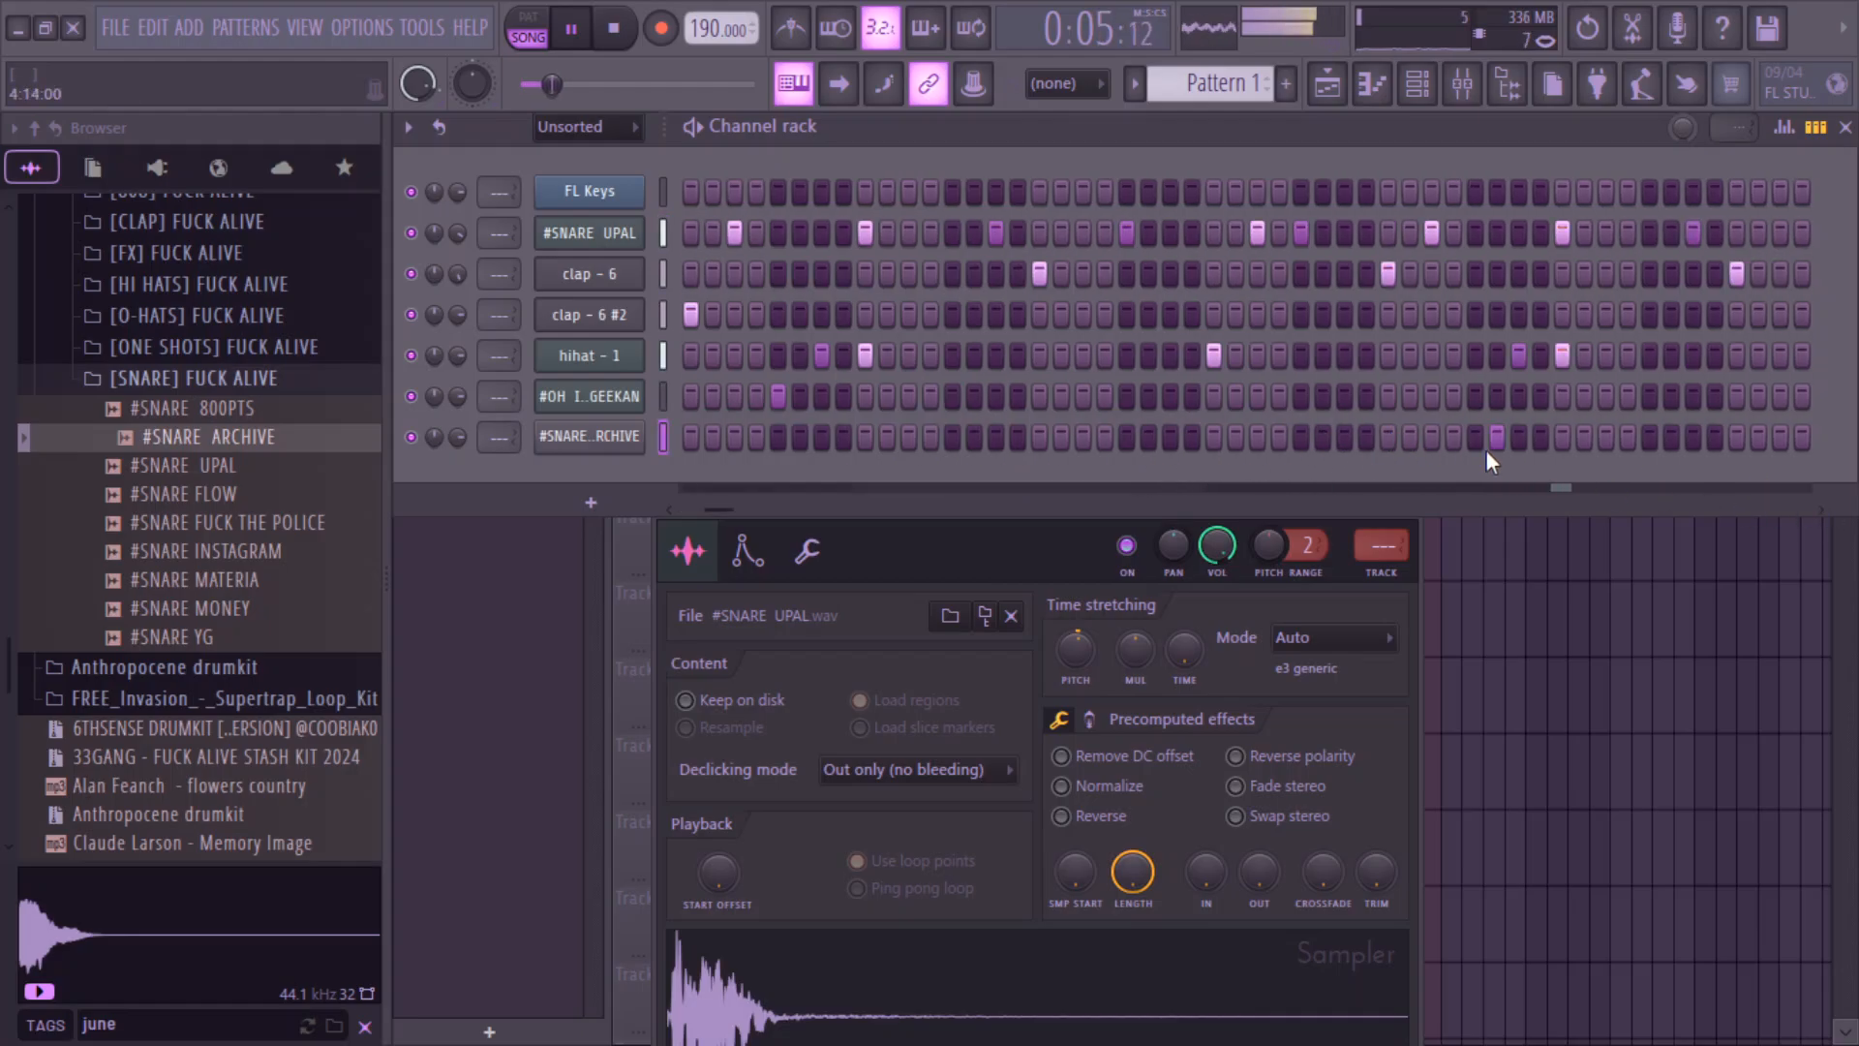
click(1476, 437)
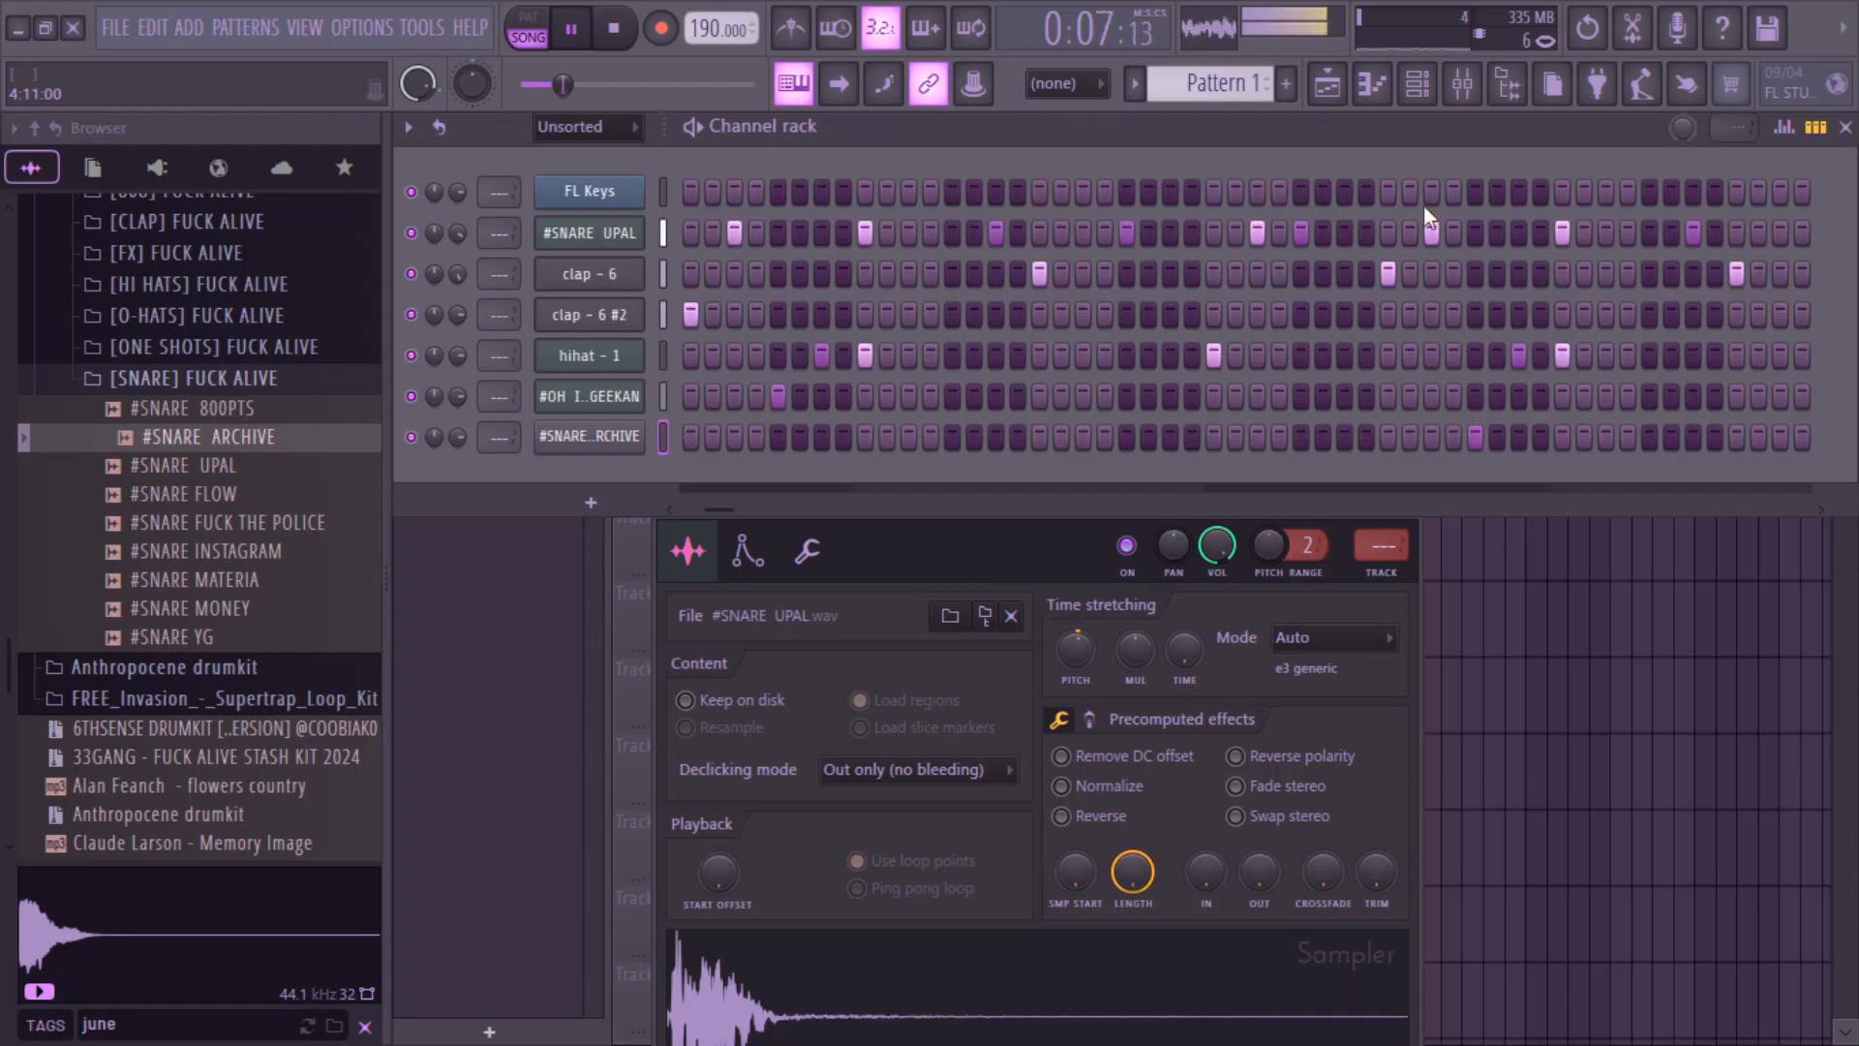
- Duplicate the #SNARE ARCHIVE note into bars 5–8 in the piano roll and set its channel volume to 90%
click(1327, 84)
click(1372, 85)
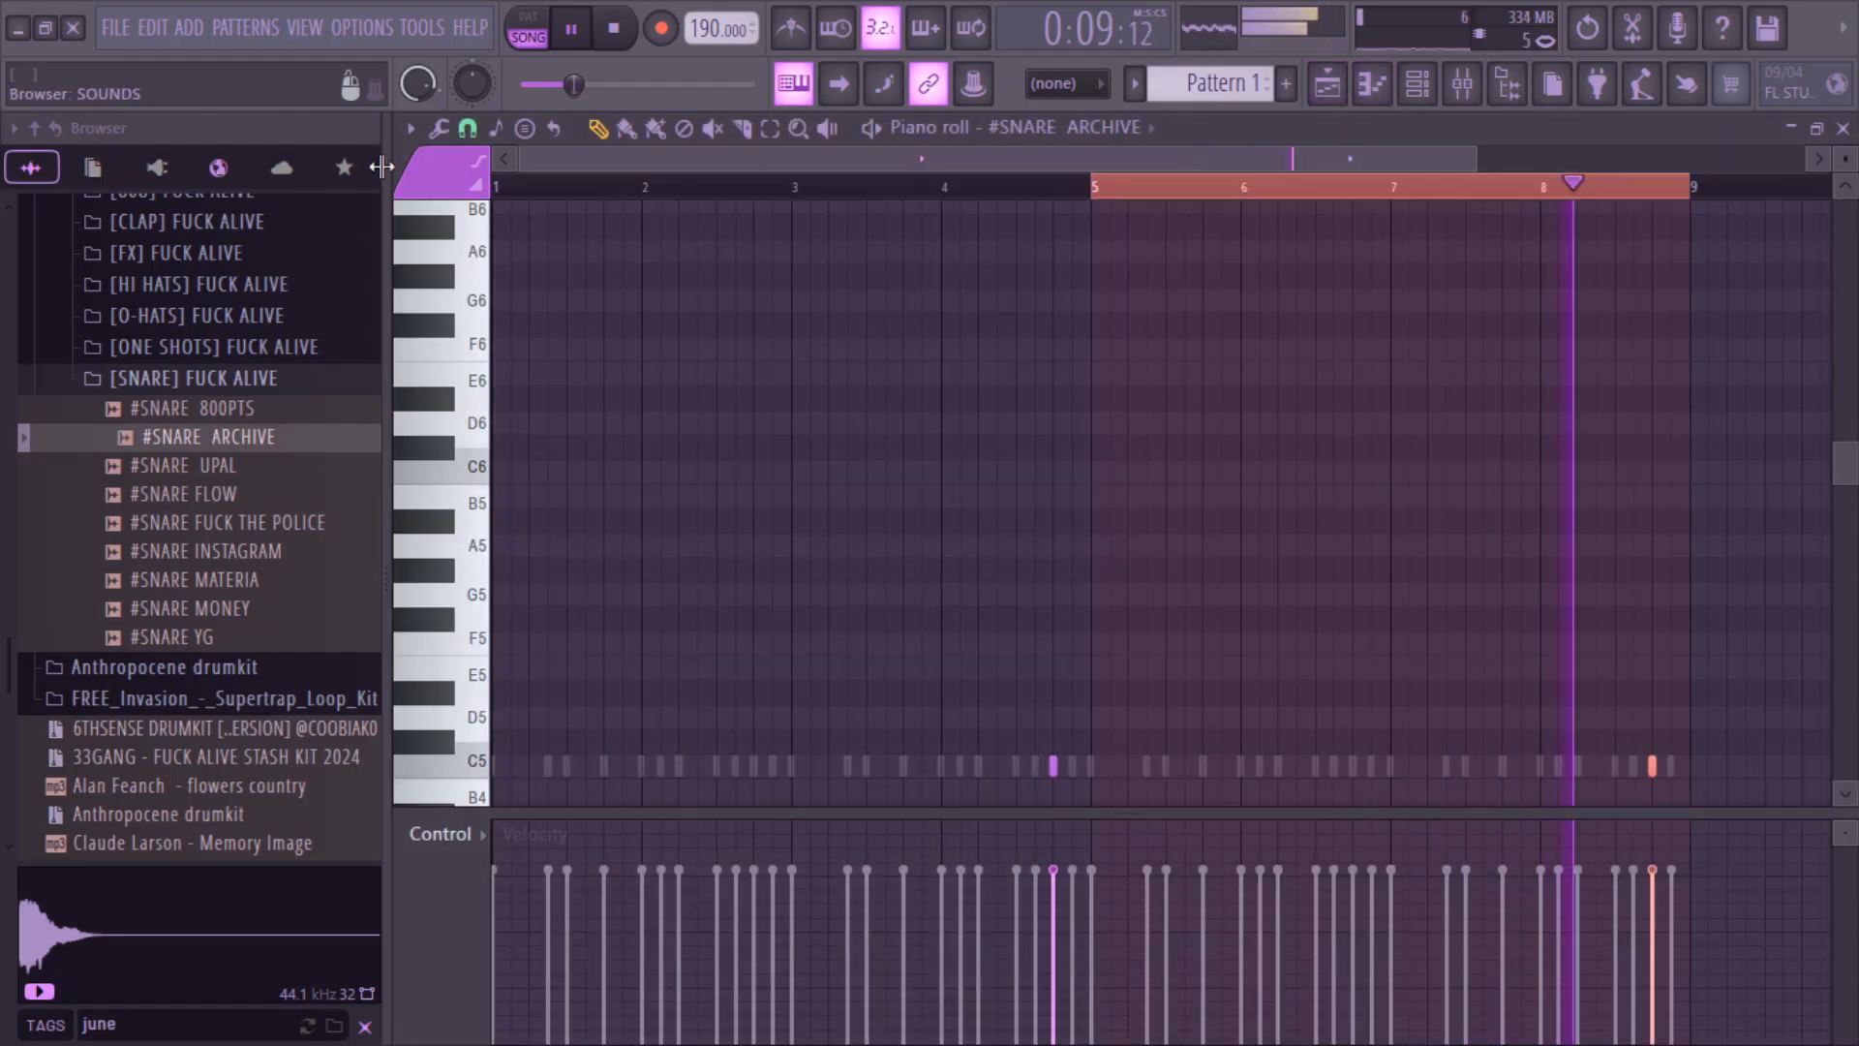
click(1417, 84)
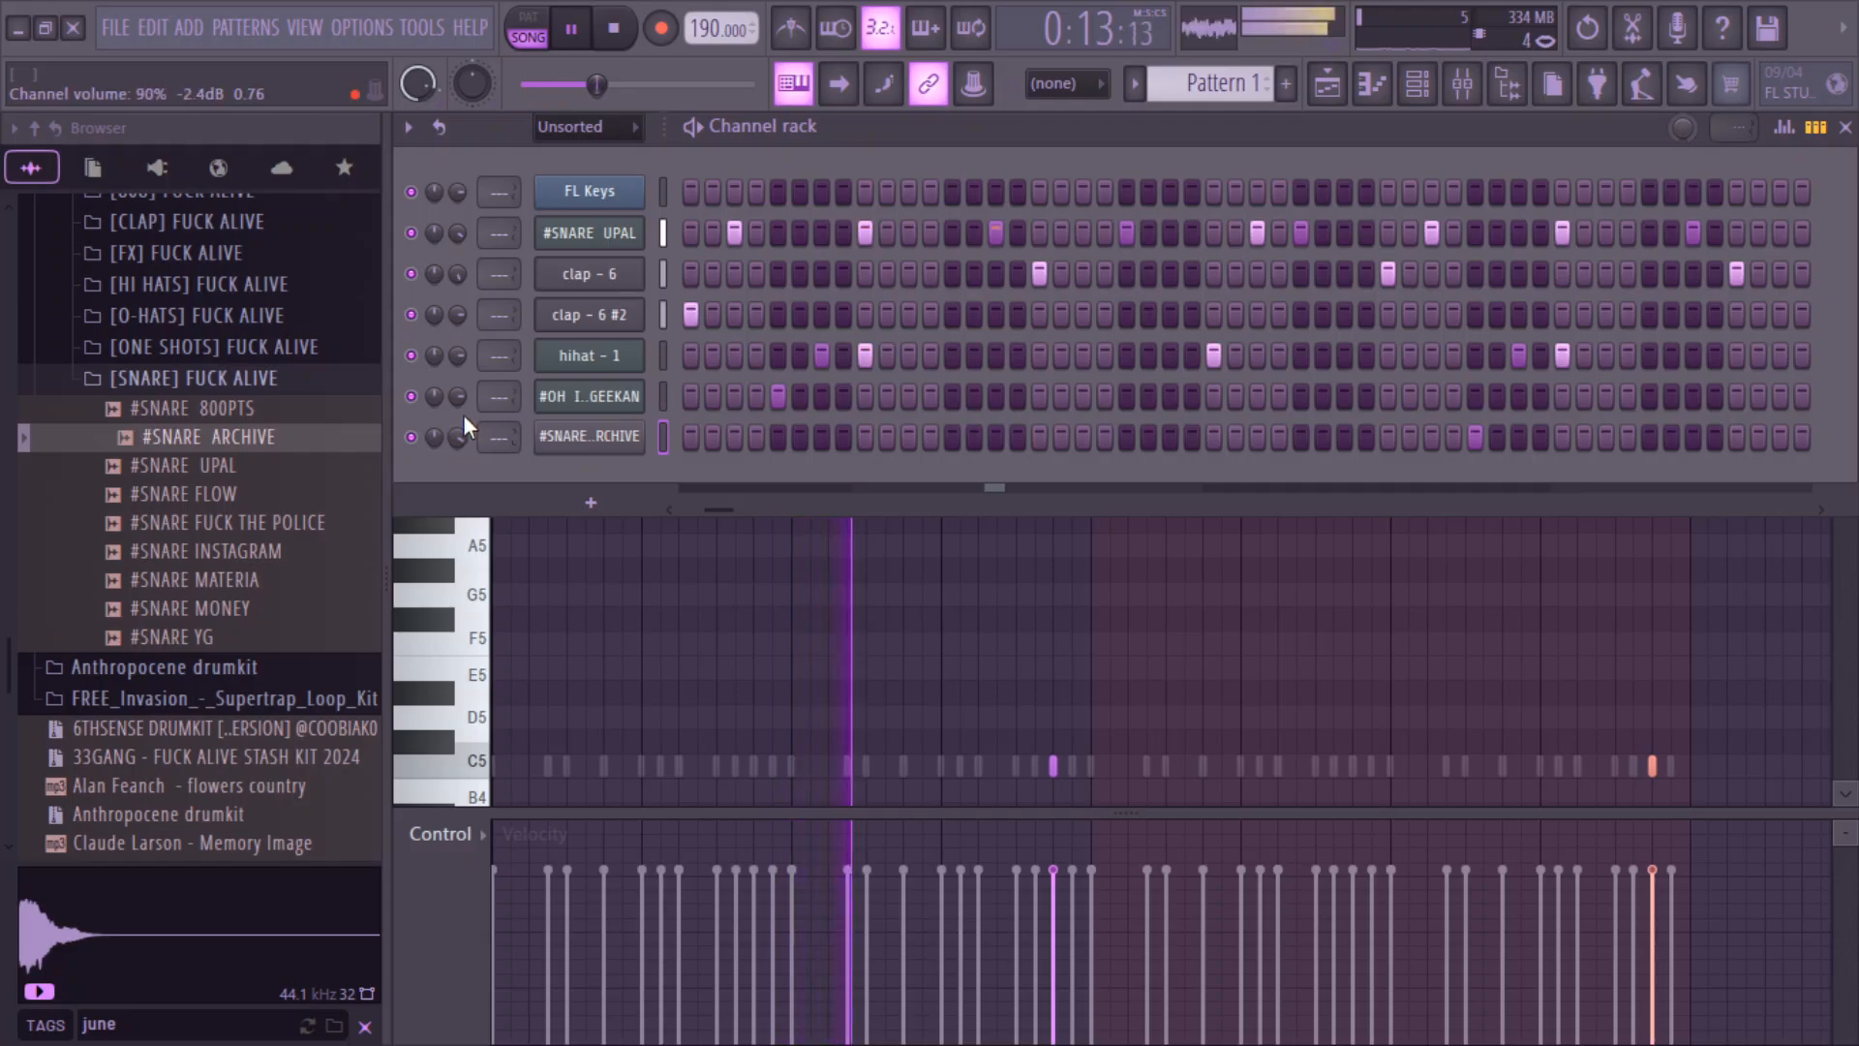
click(339, 377)
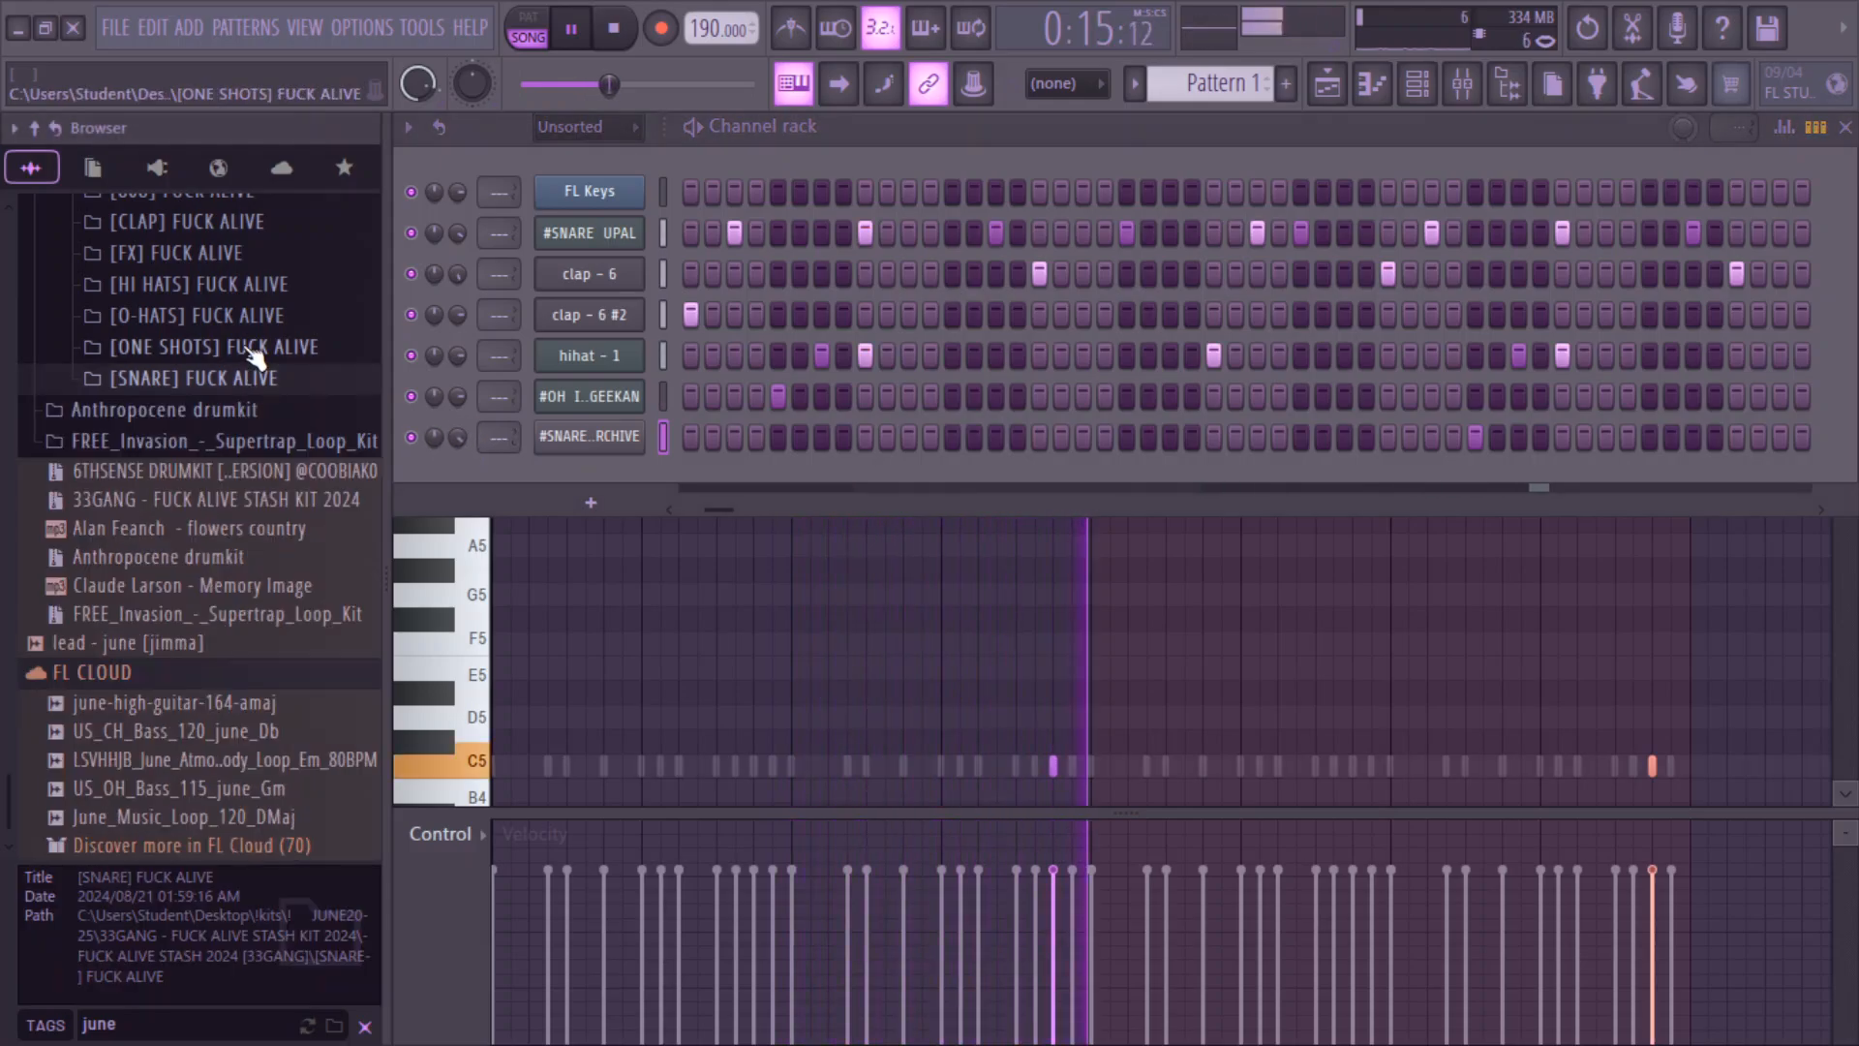
click(242, 410)
click(218, 443)
click(223, 474)
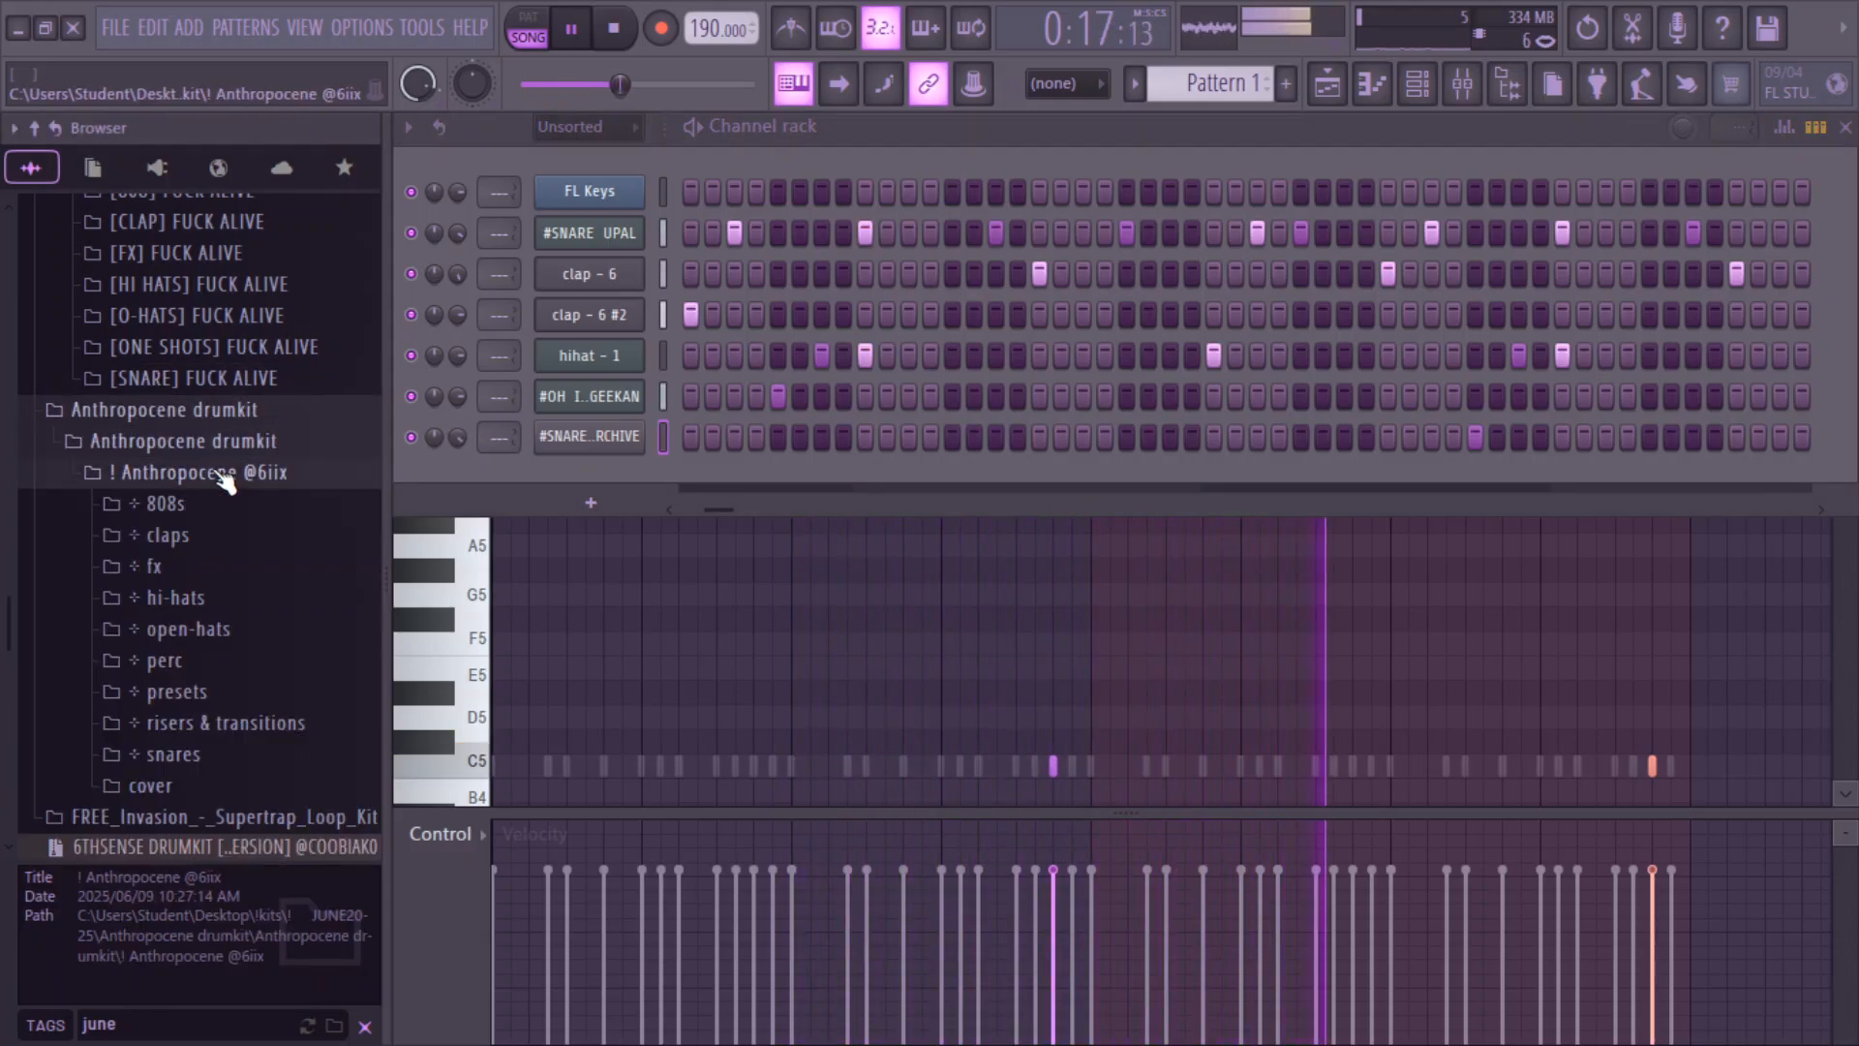
- Audition the Anthropocene kit's open-hats and add the +uj sample as a new channel
click(222, 629)
key(Down)
key(Down)
key(Down)
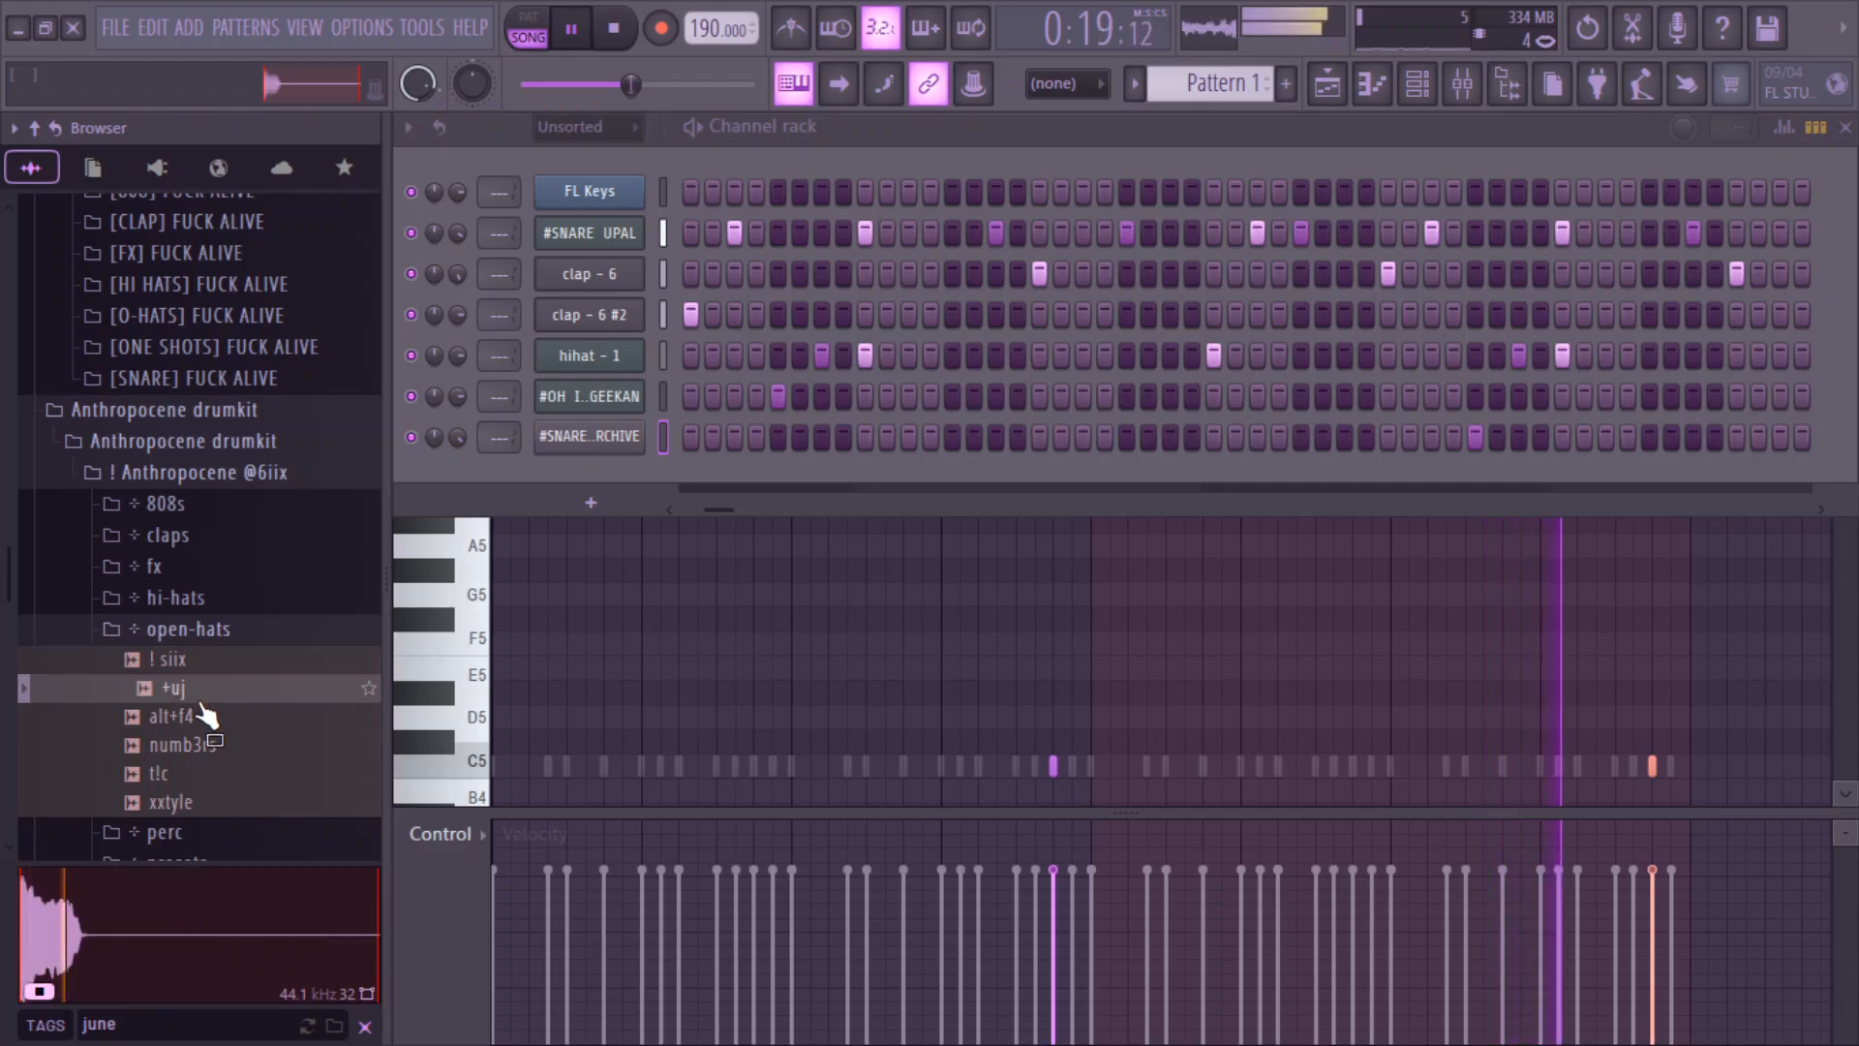
drag(191, 711, 505, 496)
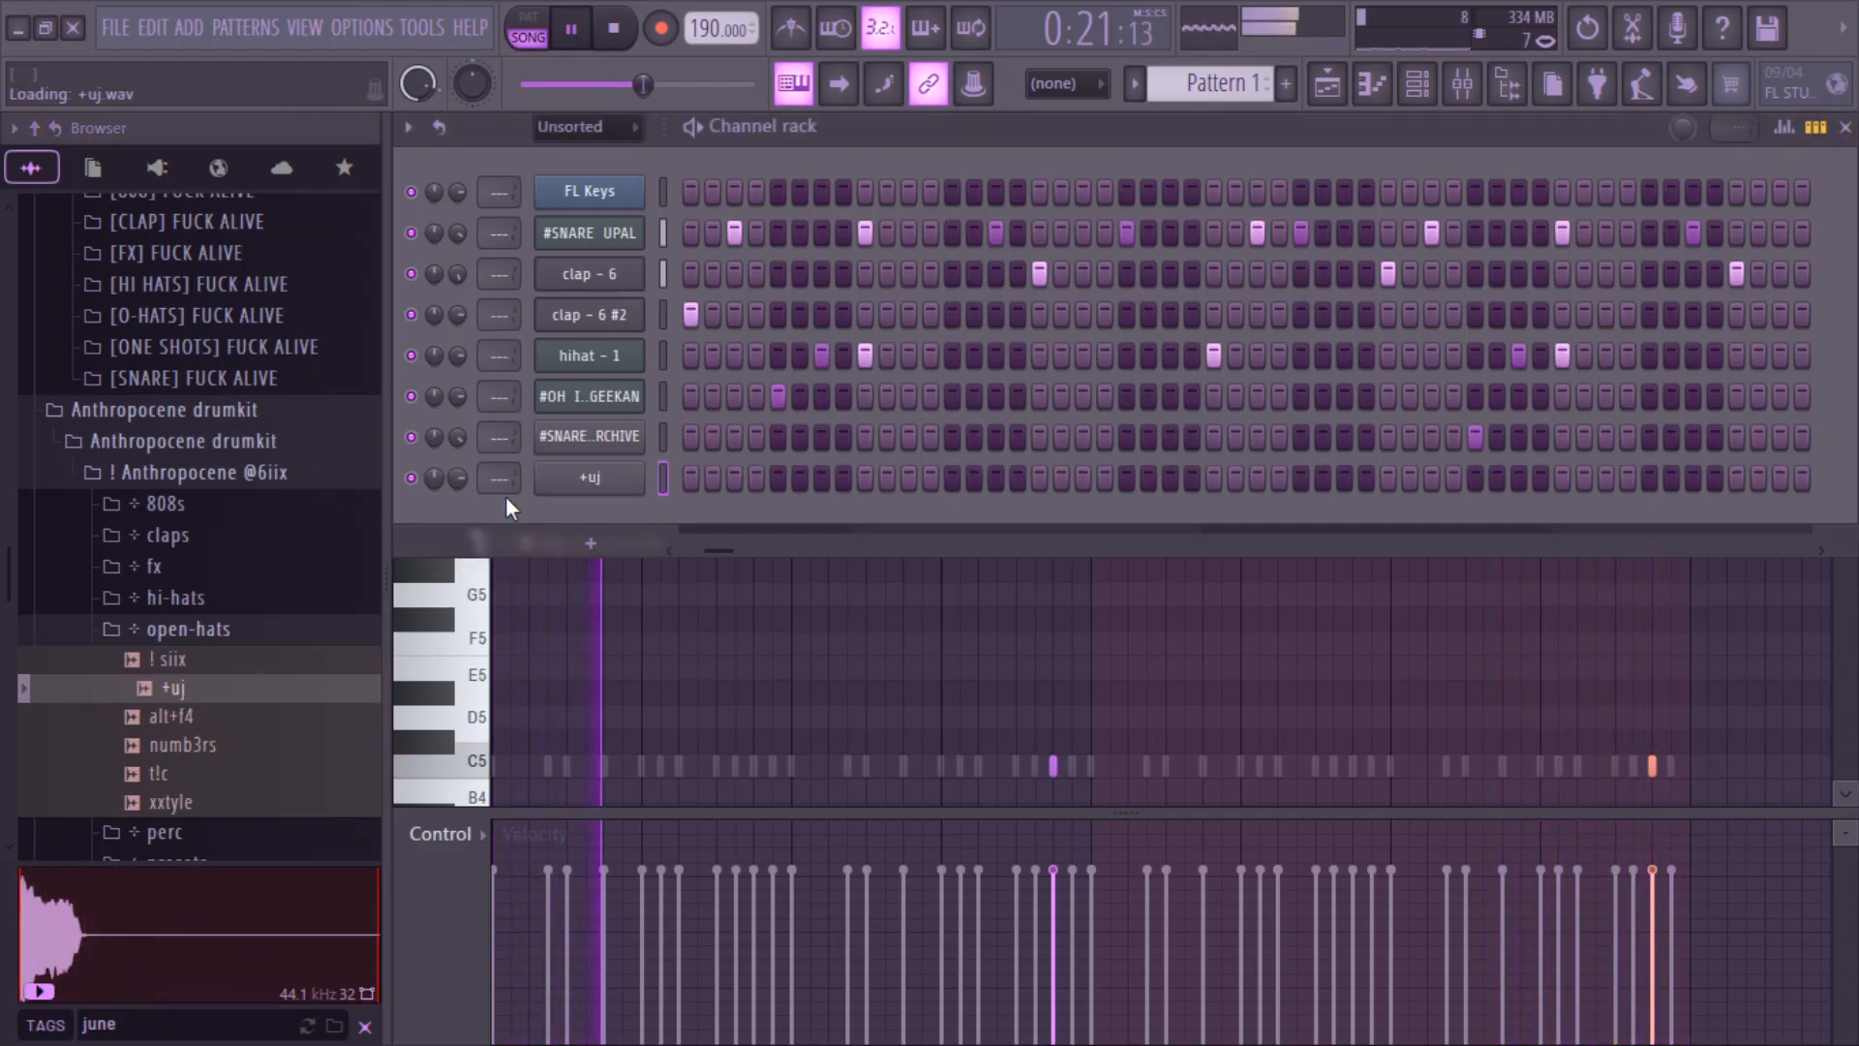
- Place a +uj hit on the first step of bar 1 and duplicate it to the start of bar 5
drag(715, 550, 676, 511)
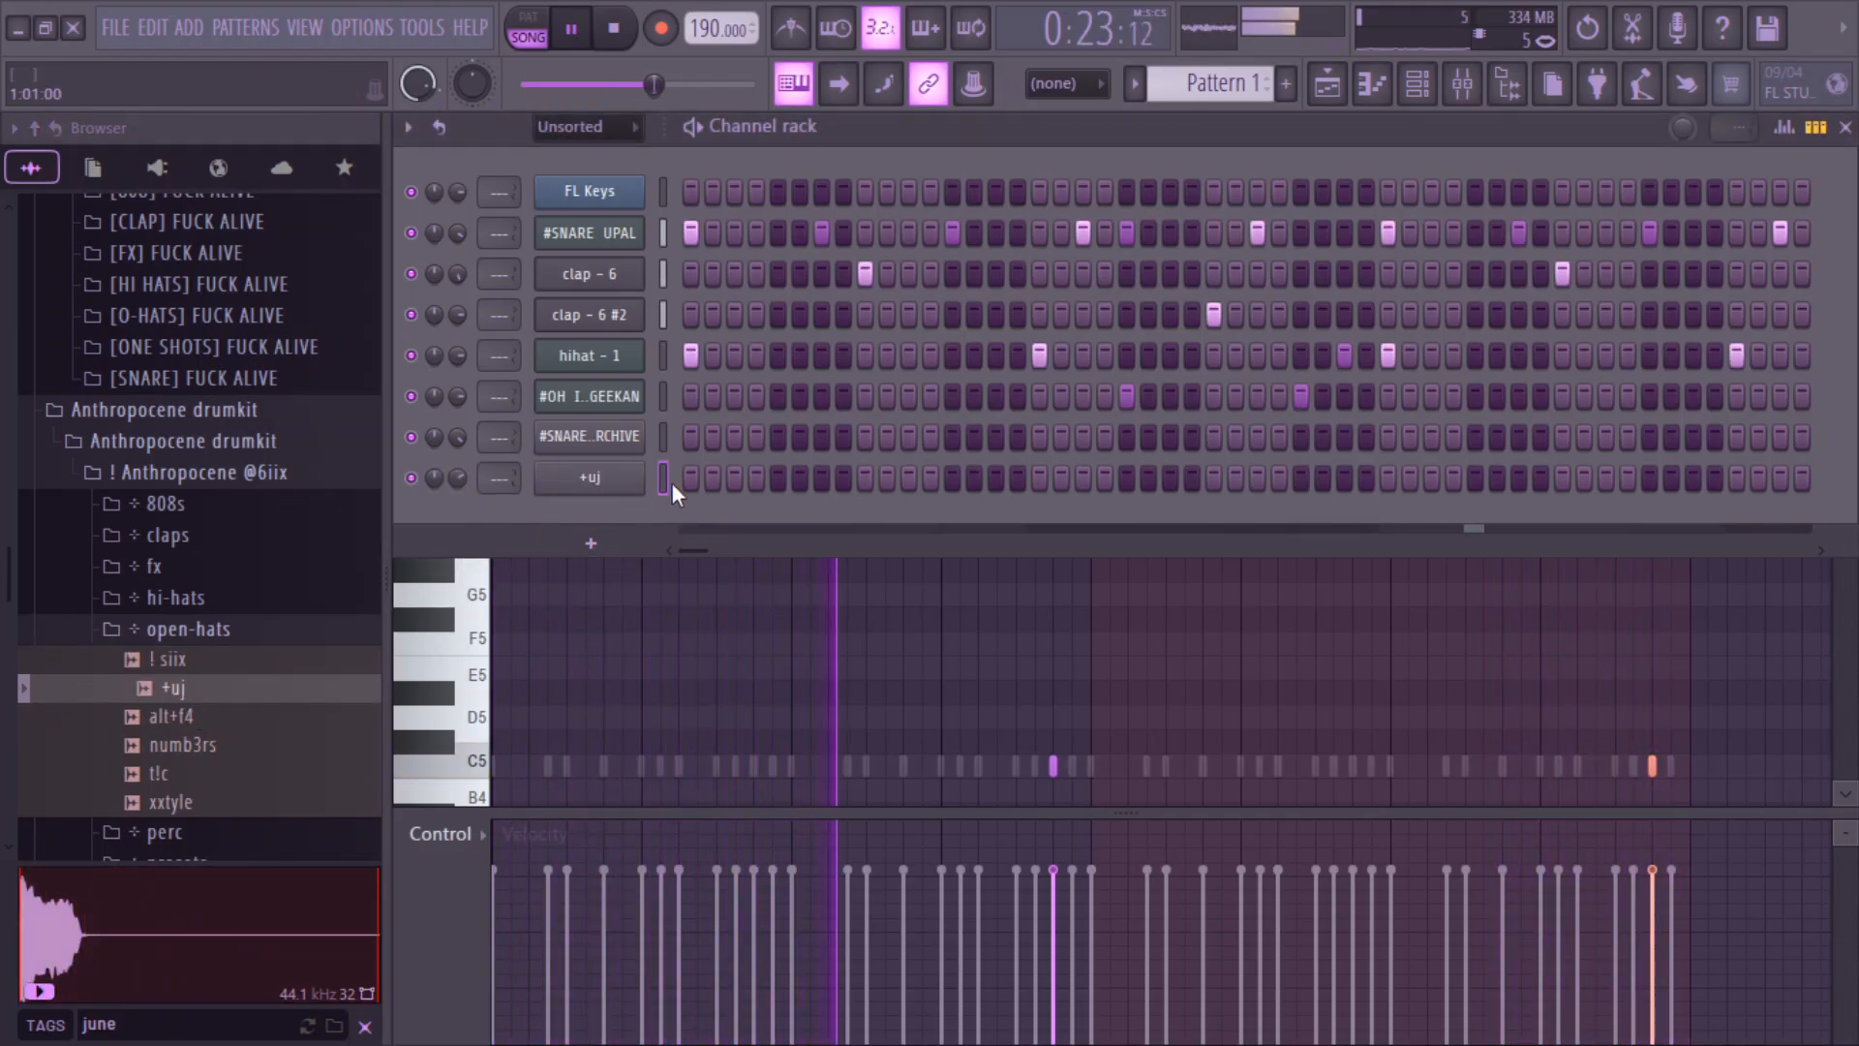
click(690, 479)
click(1372, 84)
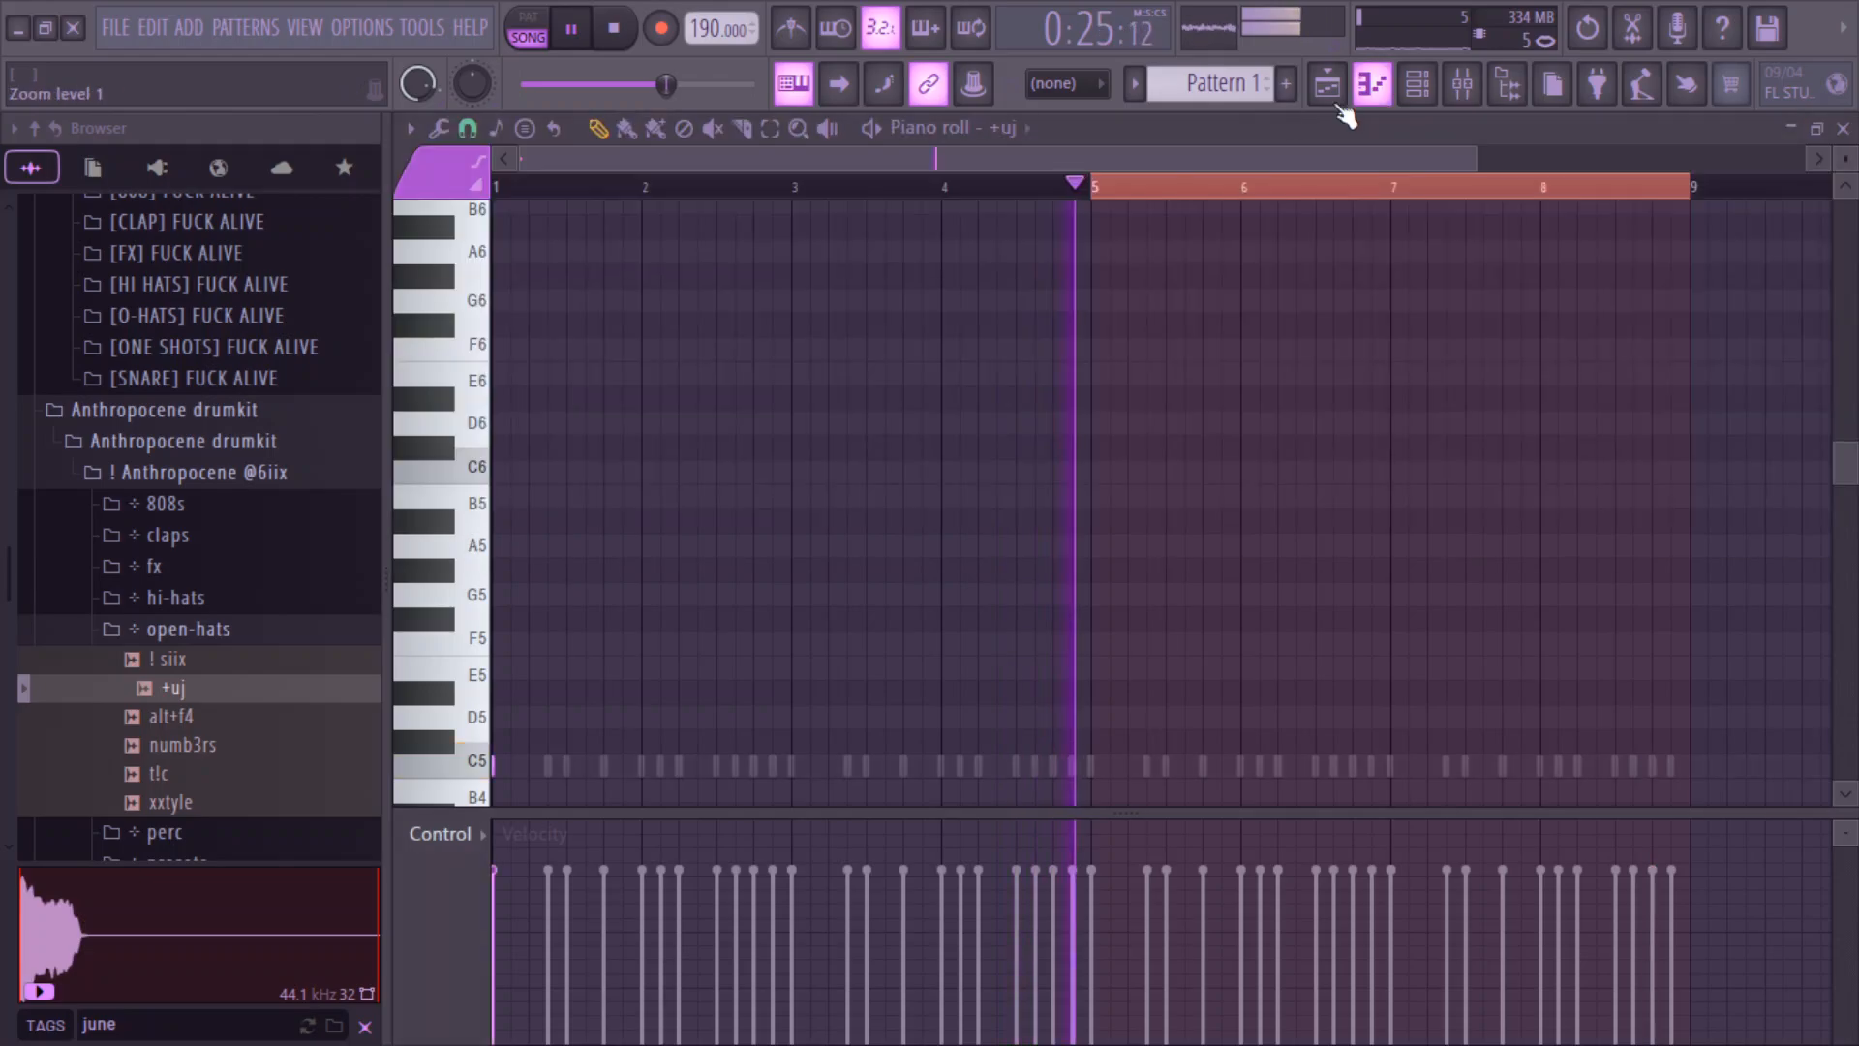
click(1417, 83)
- Add the anthropocene 808 from the ! sauce ++ folder as a new channel above #SNARE UPAL and open its piano roll
click(164, 503)
click(155, 531)
click(177, 387)
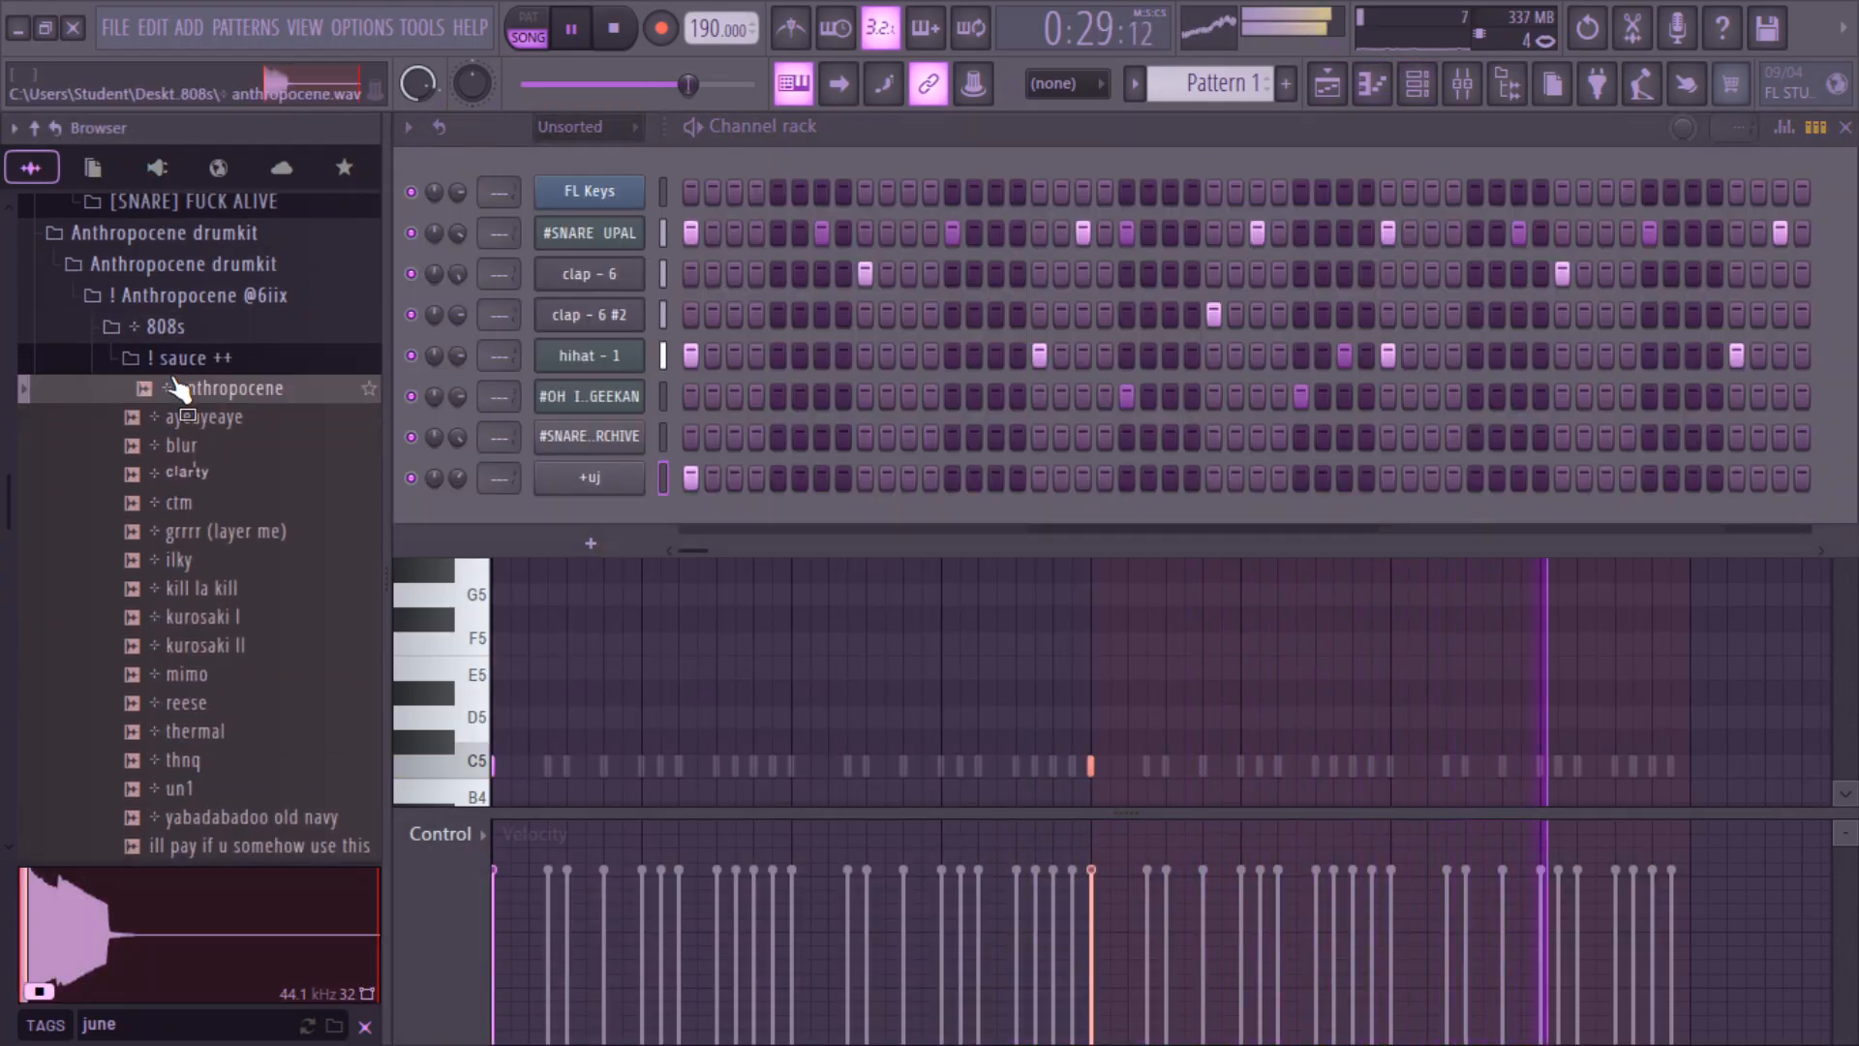
drag(191, 402, 631, 215)
right_click(627, 225)
click(695, 229)
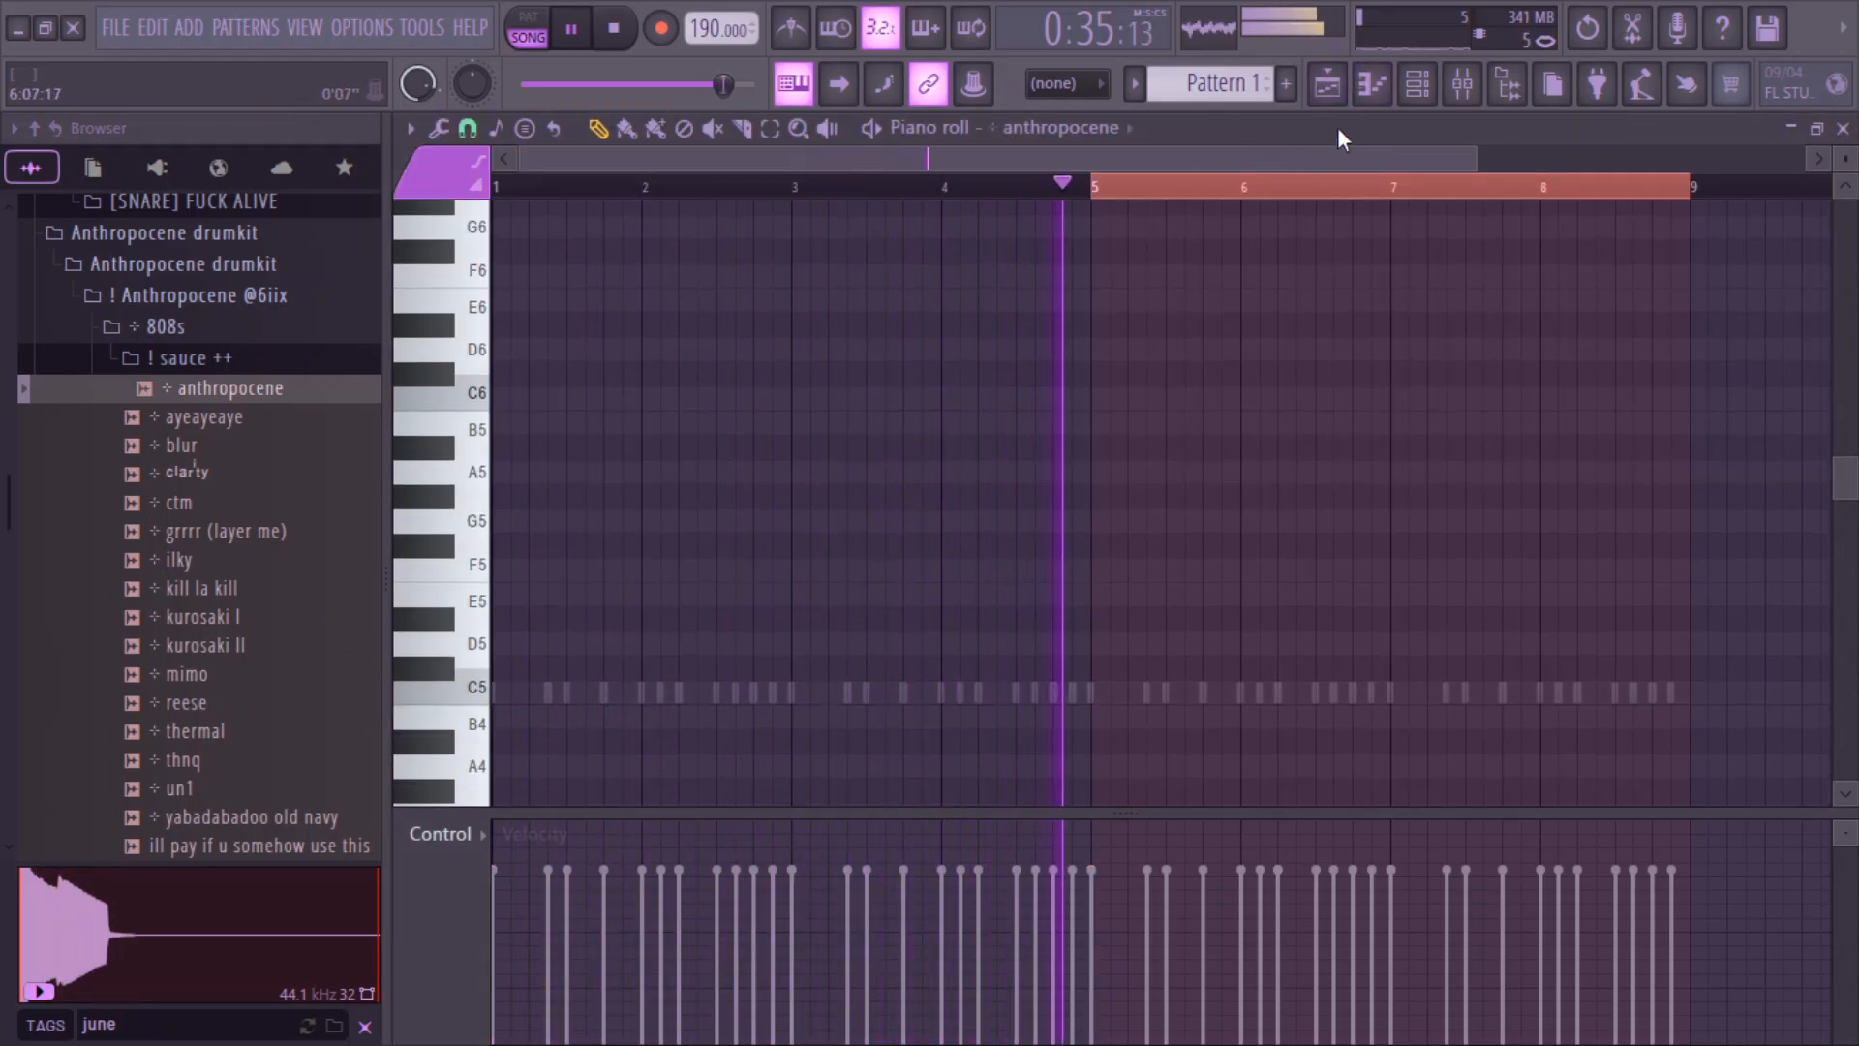
- Stop playback and inspect the Track 2 (consolidated) and TRIX loop audio clips in the playlist to check the melody's pitch and key
click(1326, 84)
key(space)
double_click(870, 325)
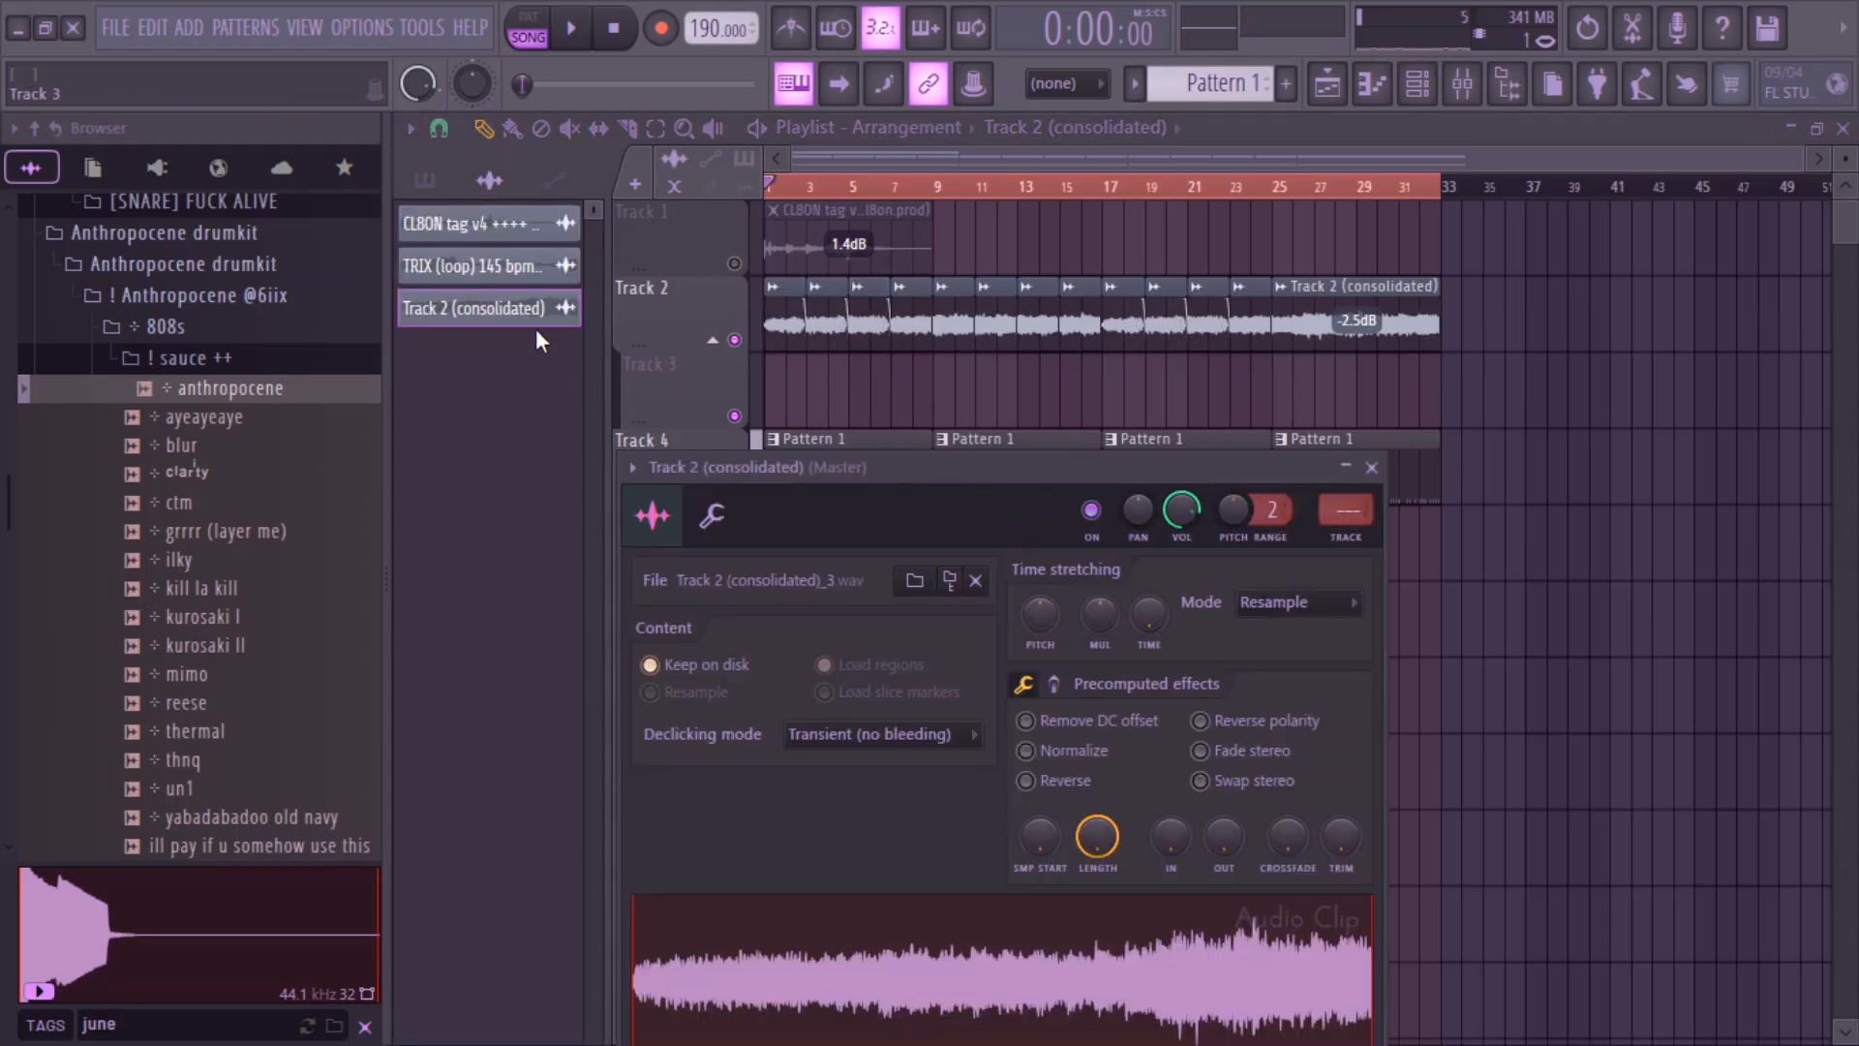
double_click(520, 267)
key(Escape)
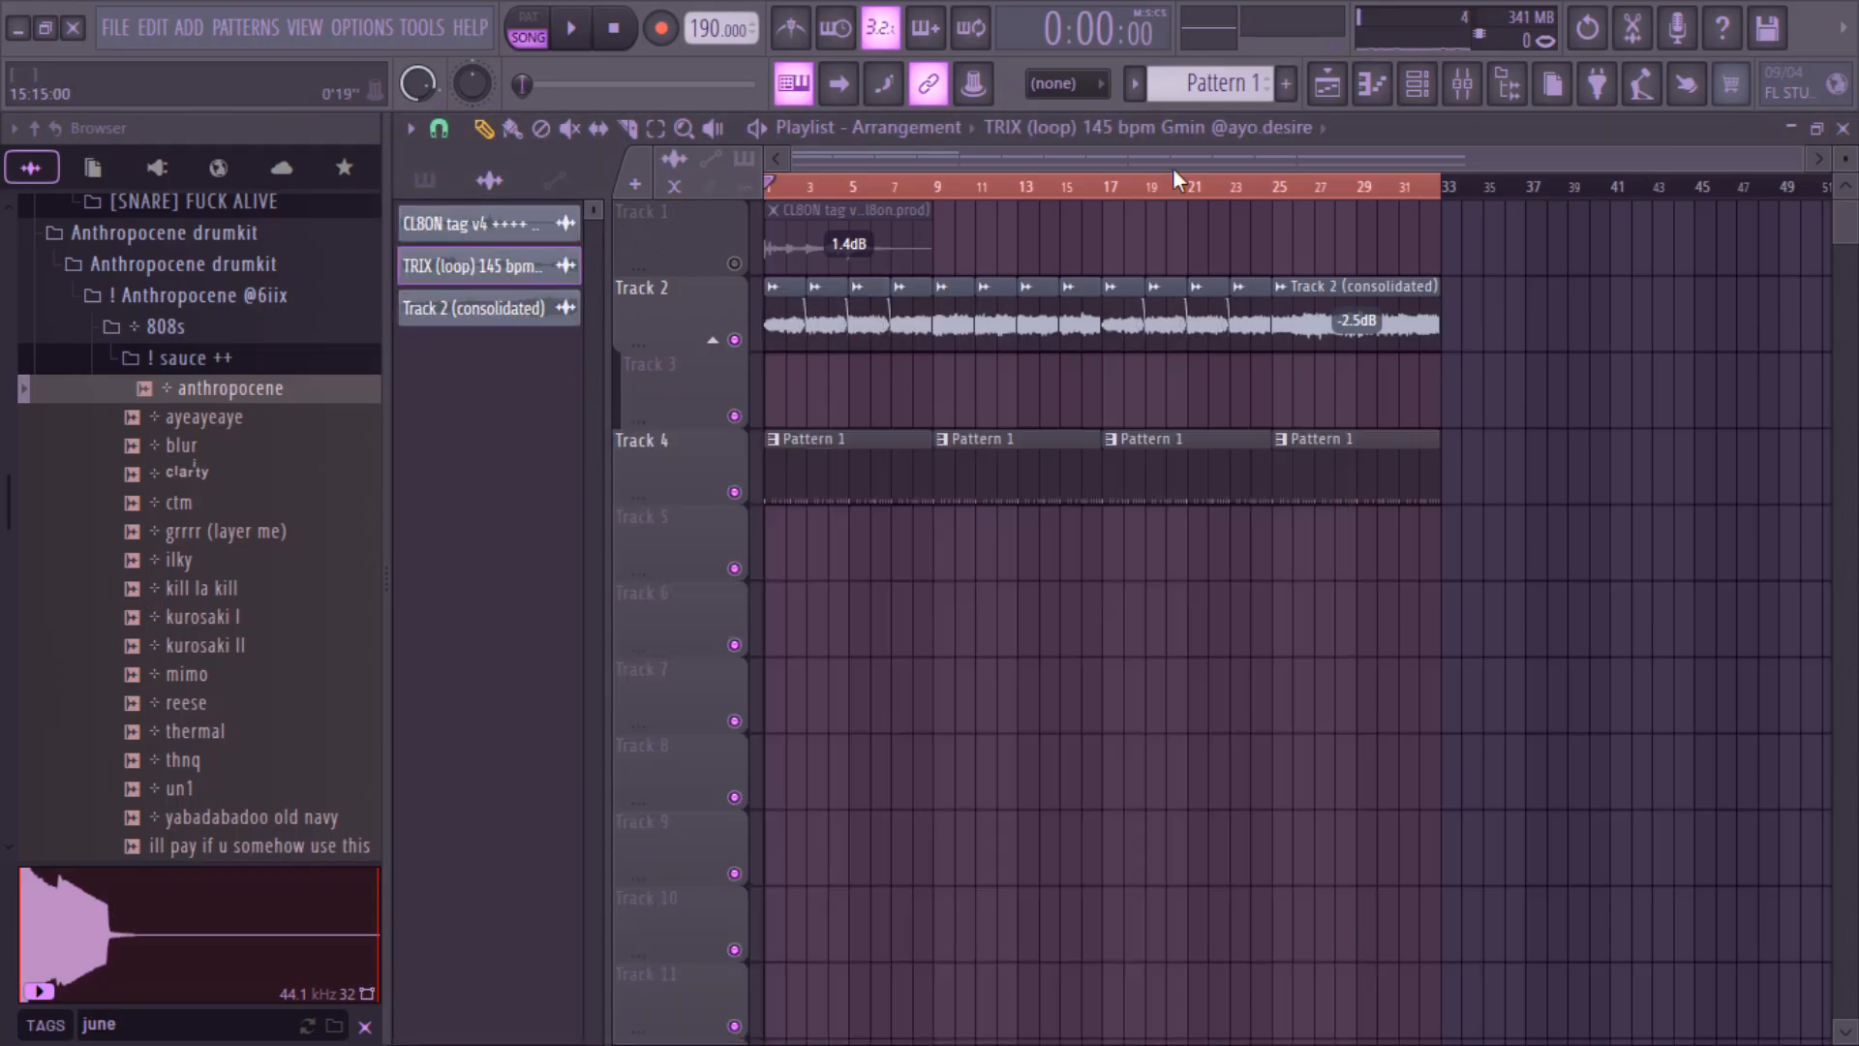
click(1371, 95)
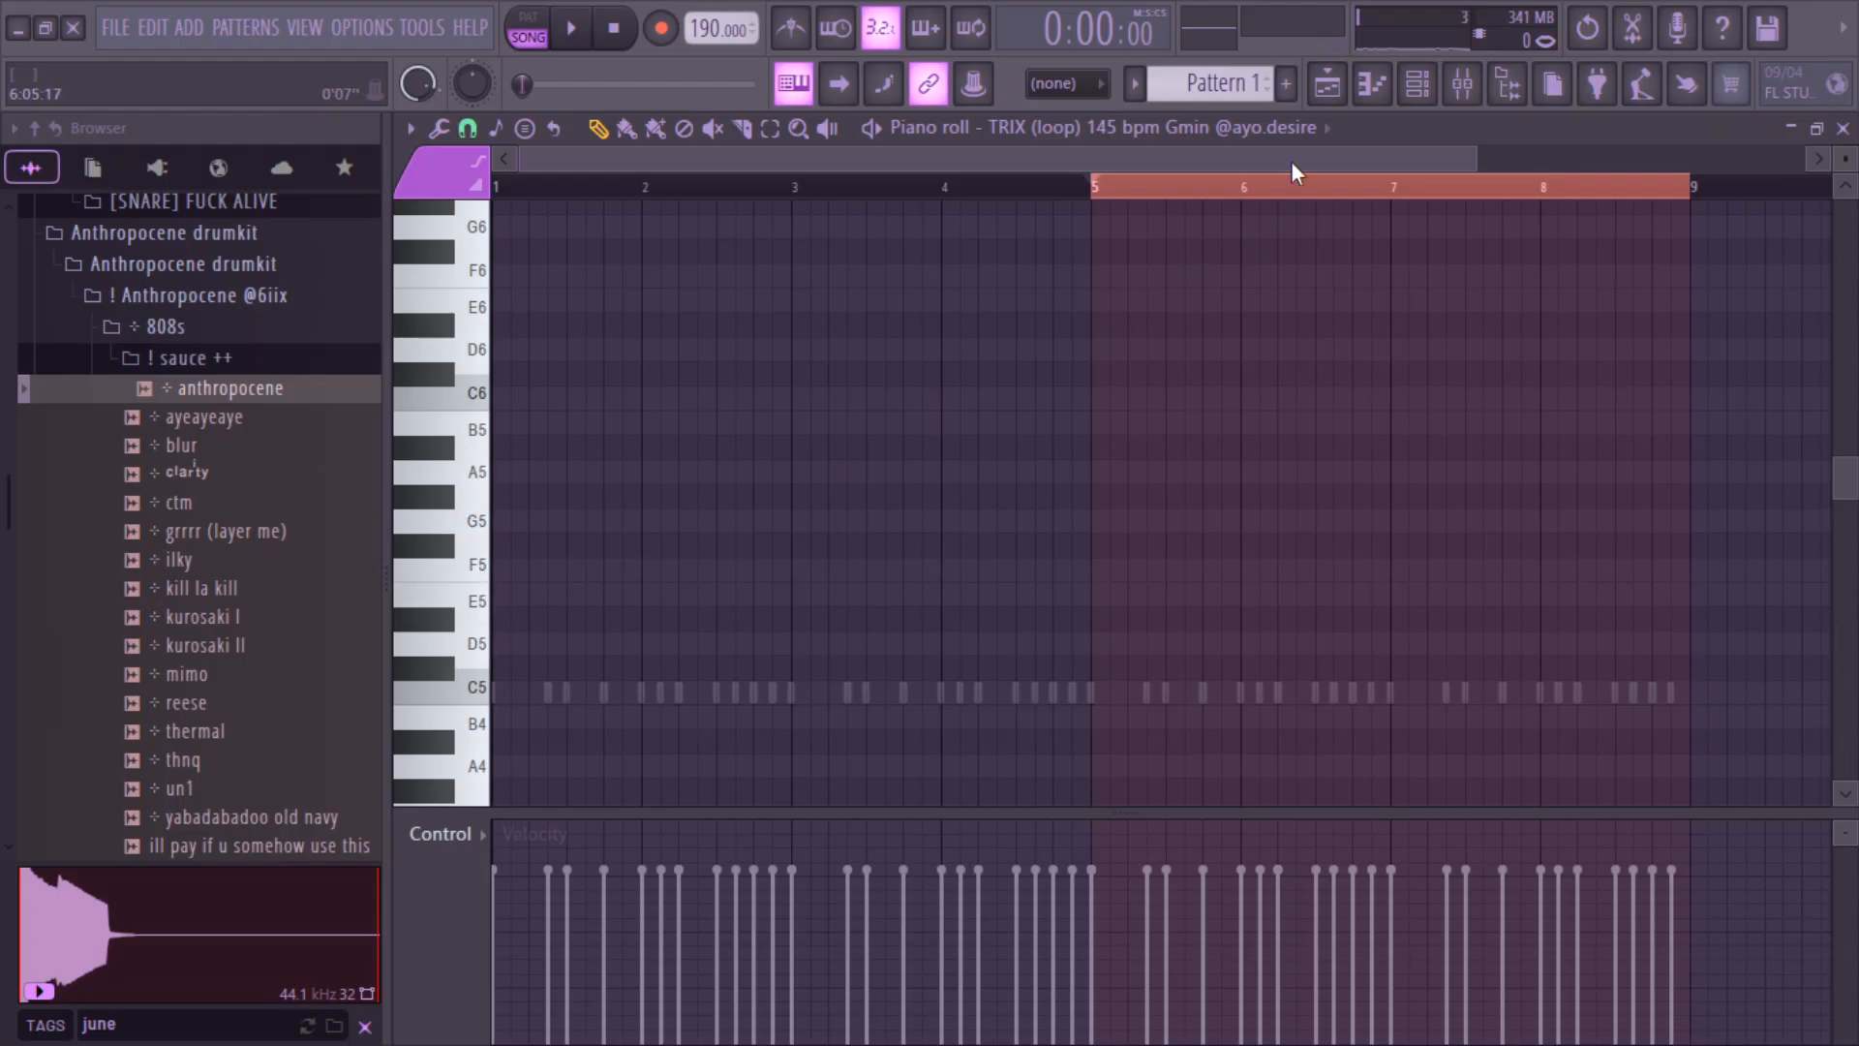
click(1328, 87)
- Set the Track 2 (consolidated) clip's pitch shift to -380 cents and its time-stretching mode to Auto
double_click(950, 314)
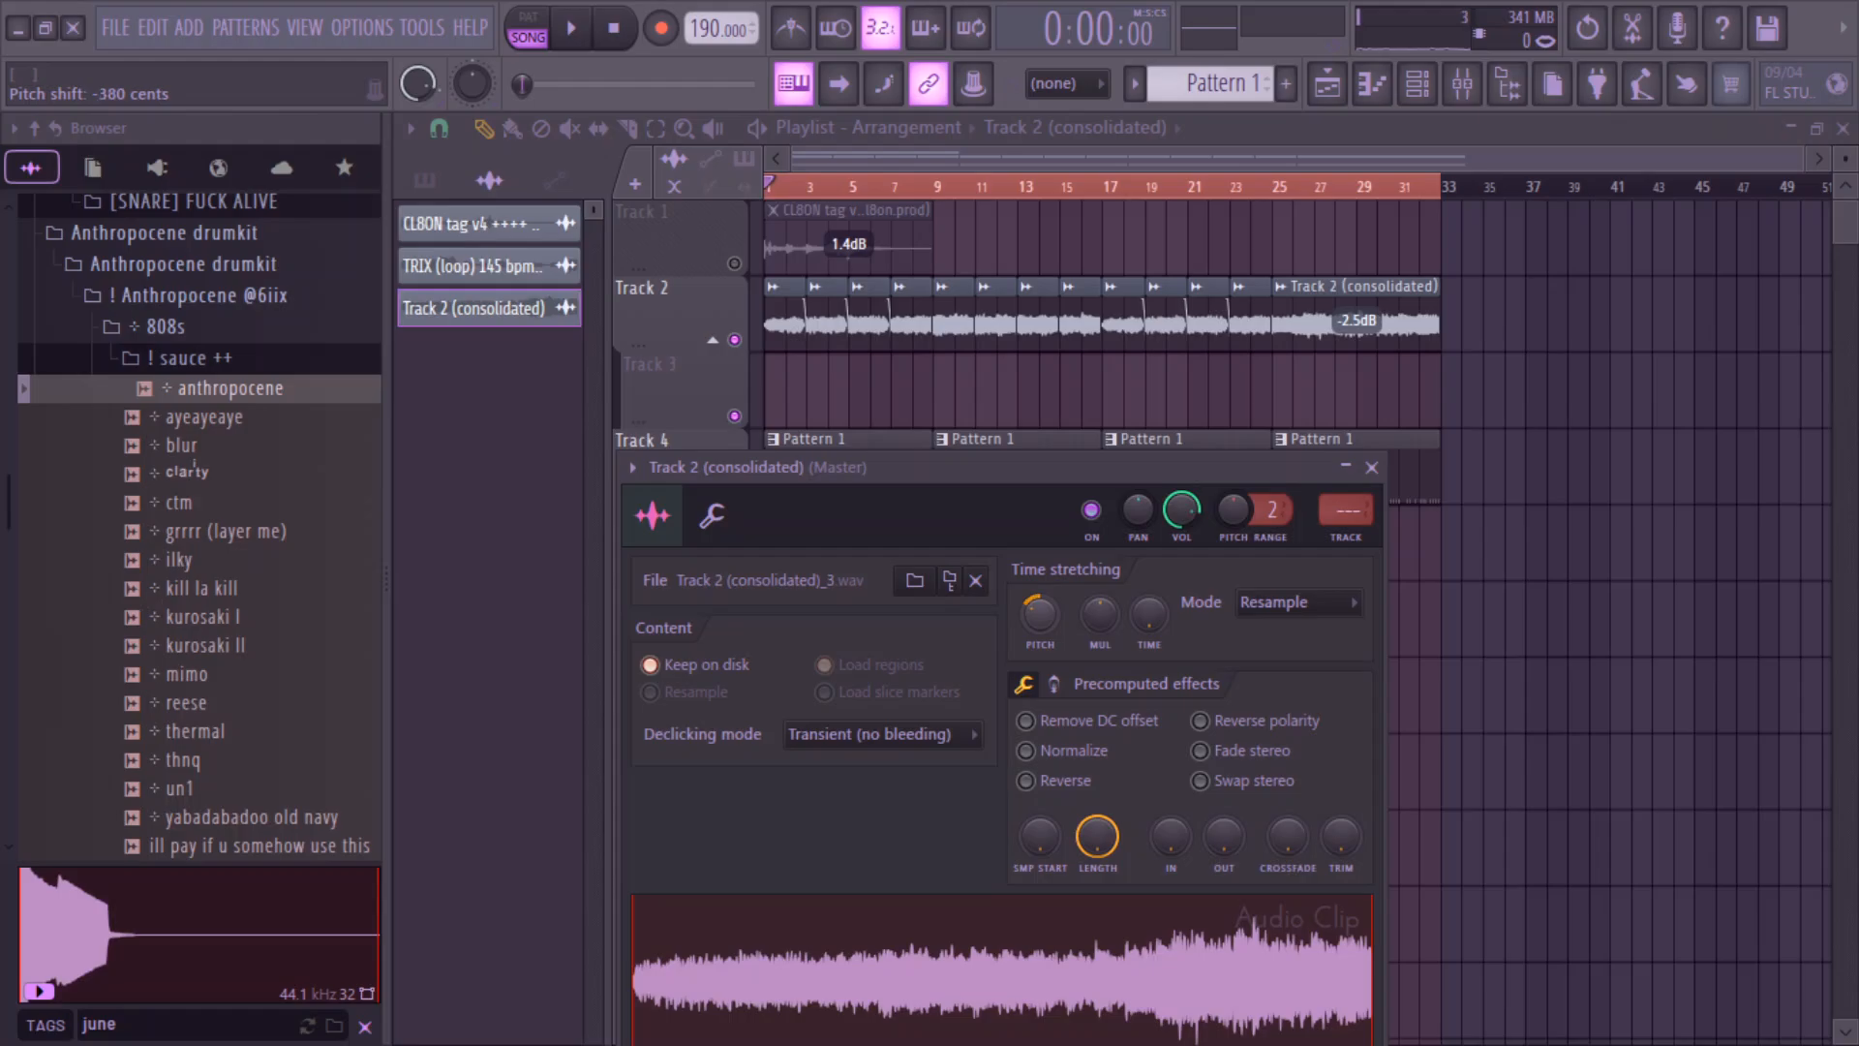
click(1282, 602)
click(1242, 87)
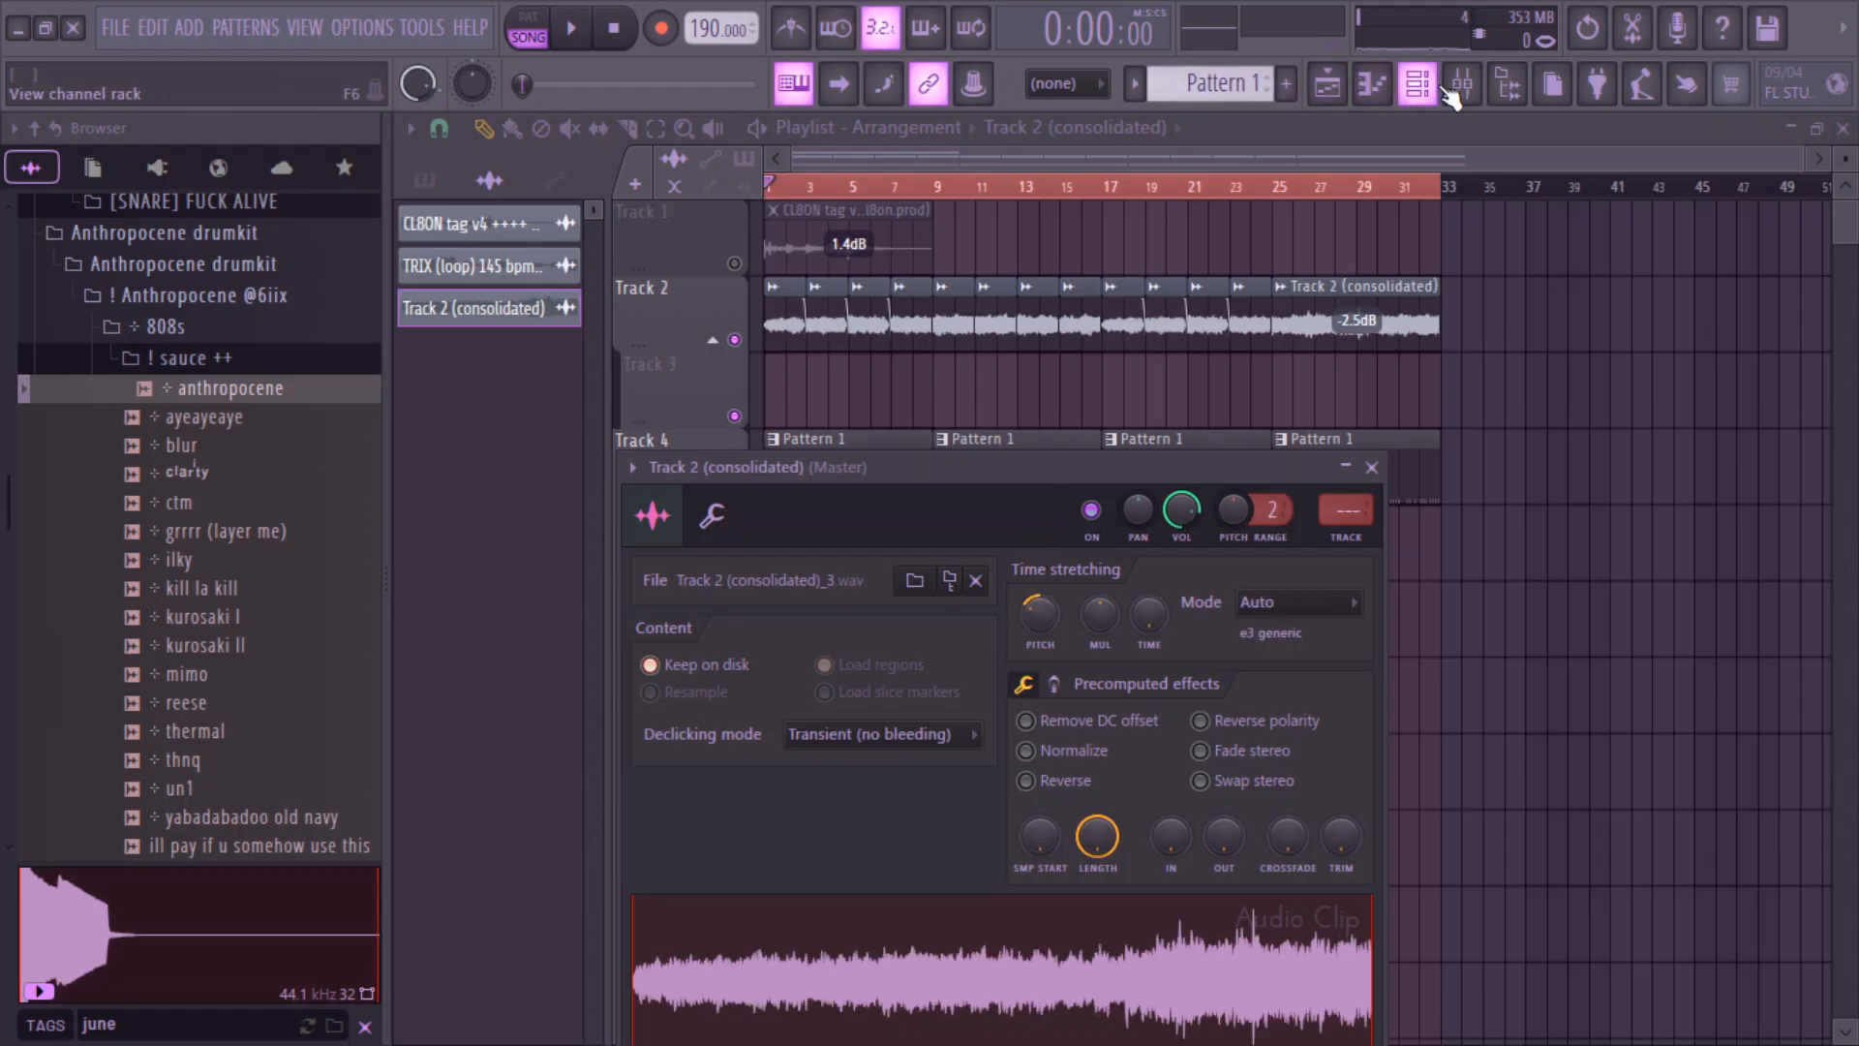
- Switch the piano roll to the anthropocene channel and start playback
click(1375, 92)
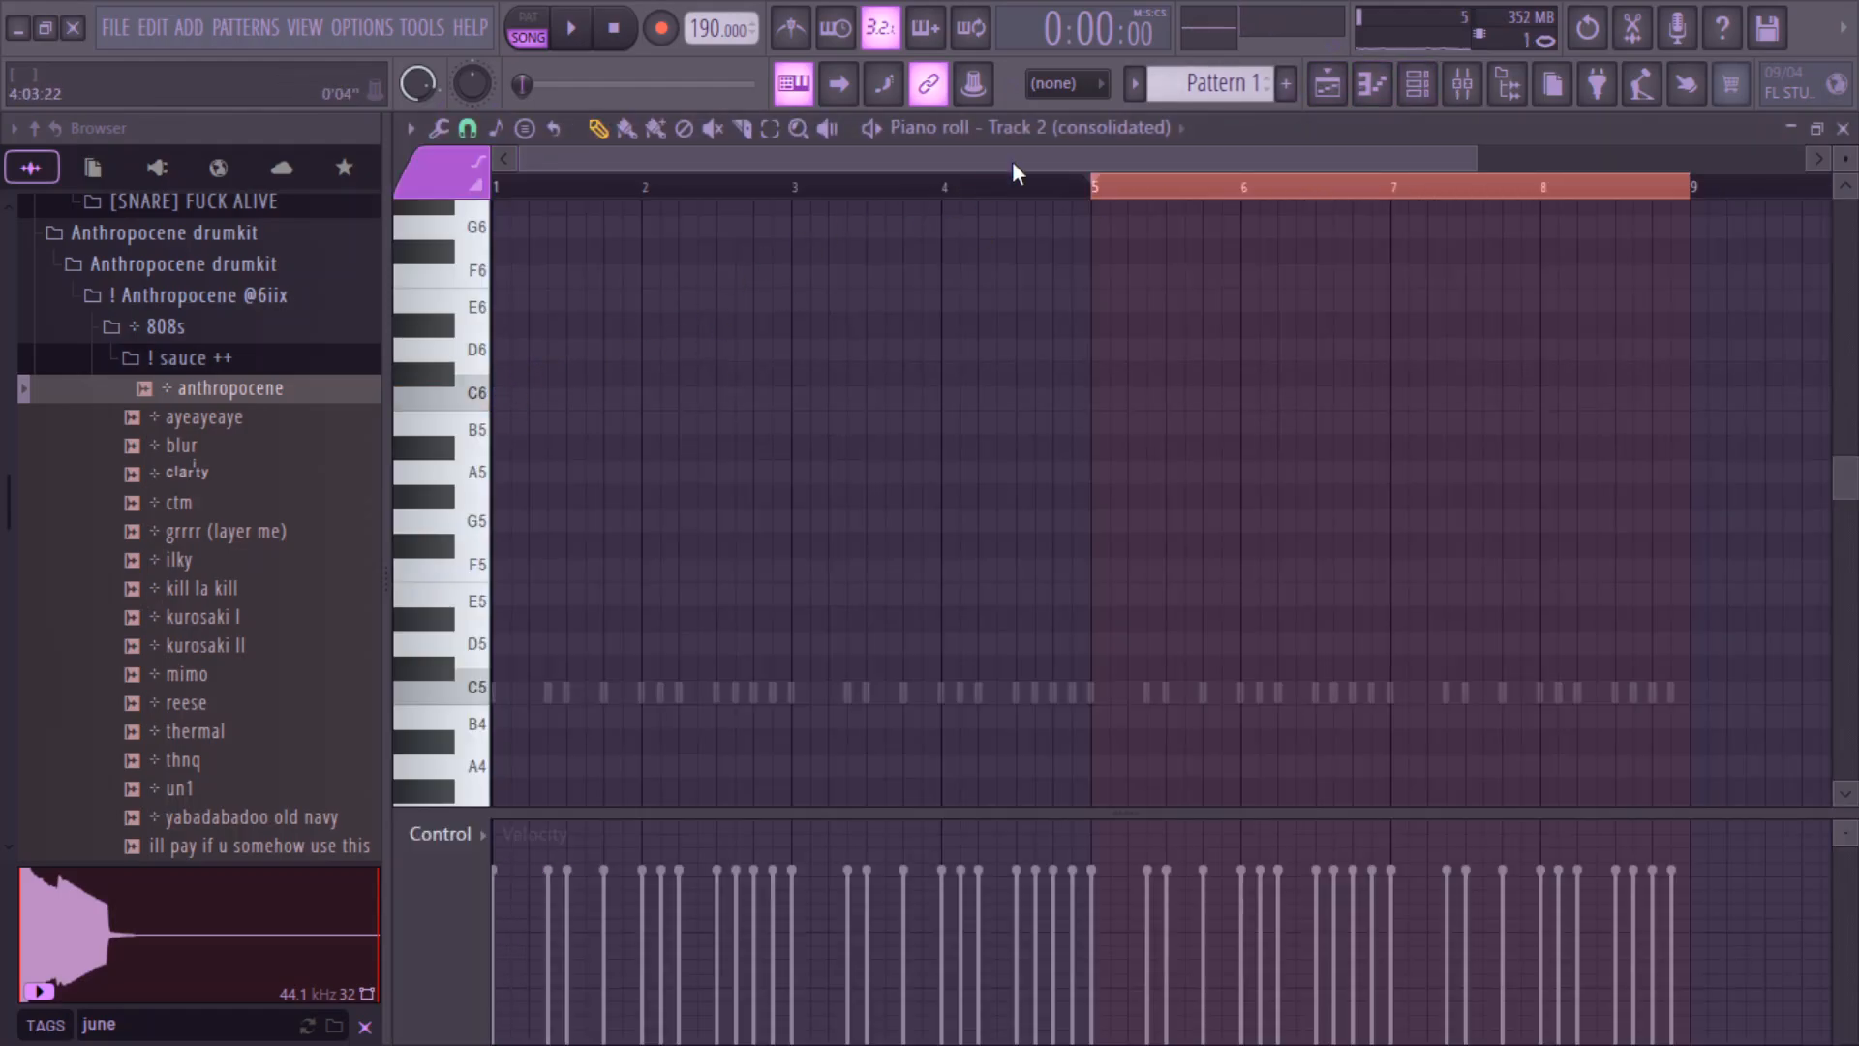
click(1092, 128)
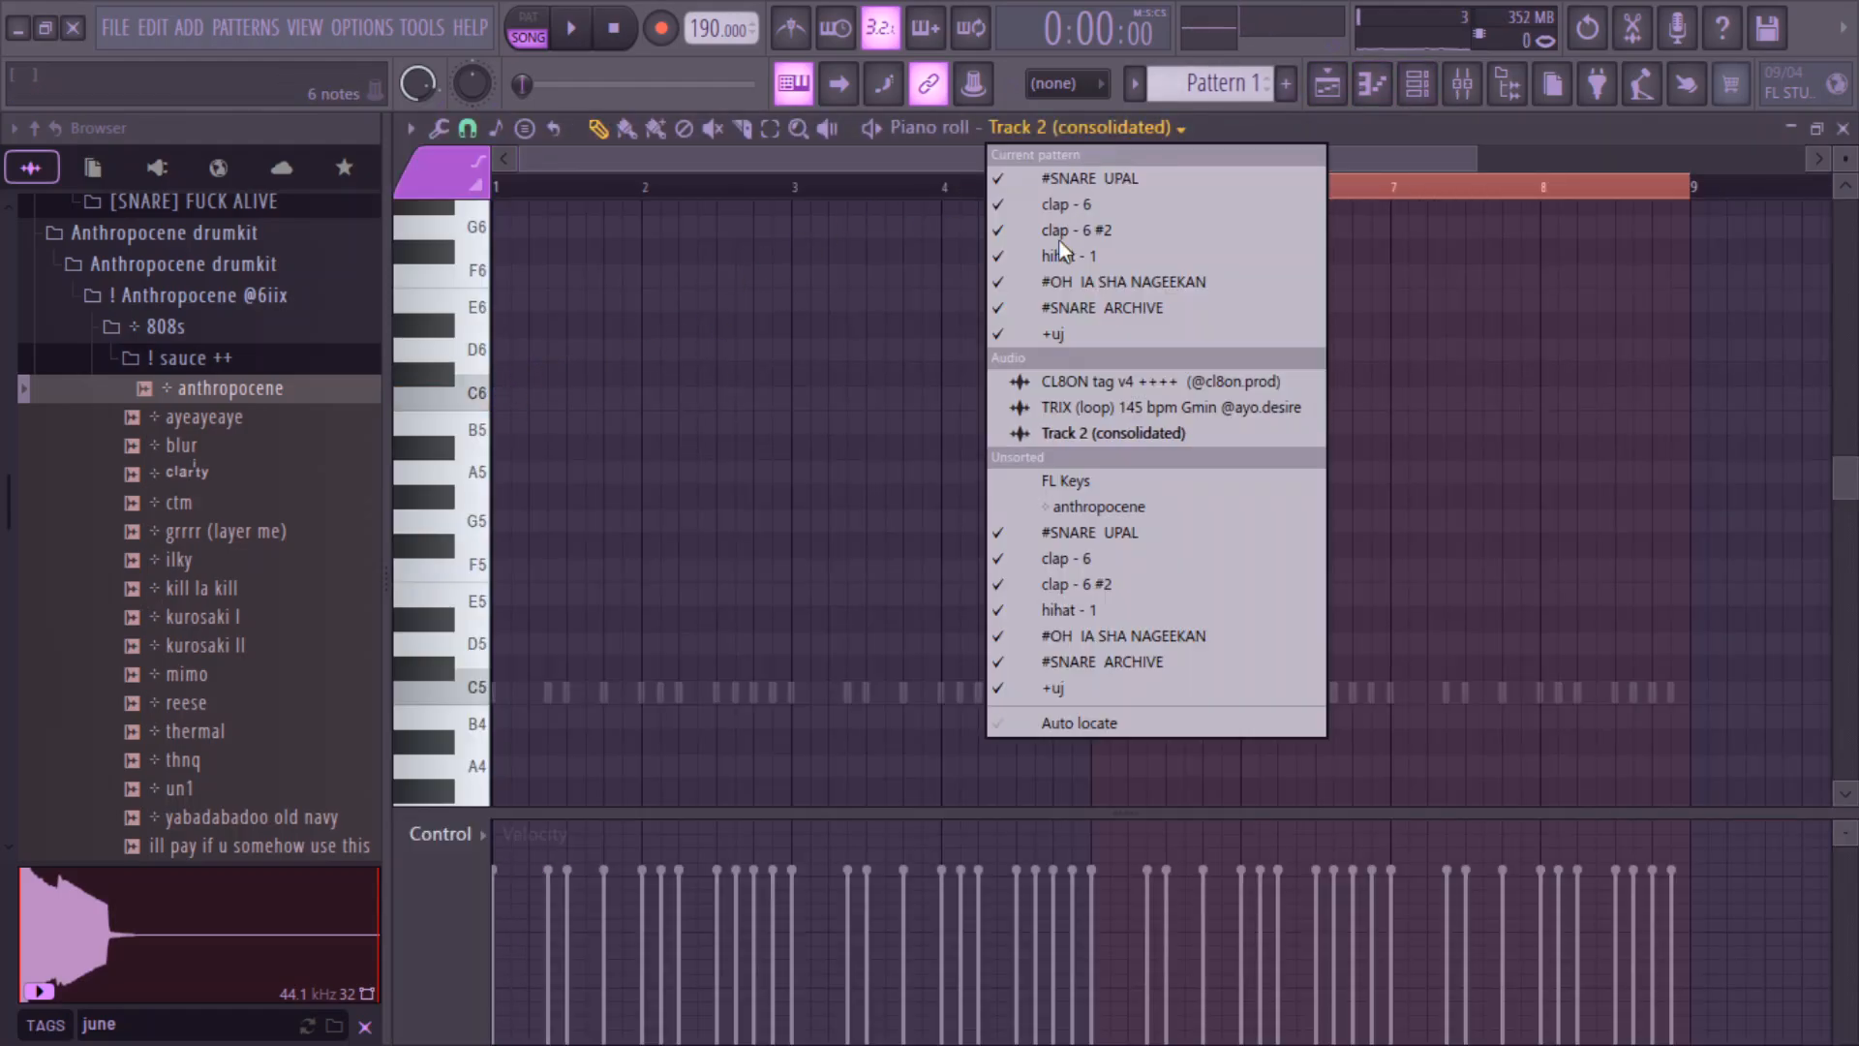
click(1095, 513)
key(space)
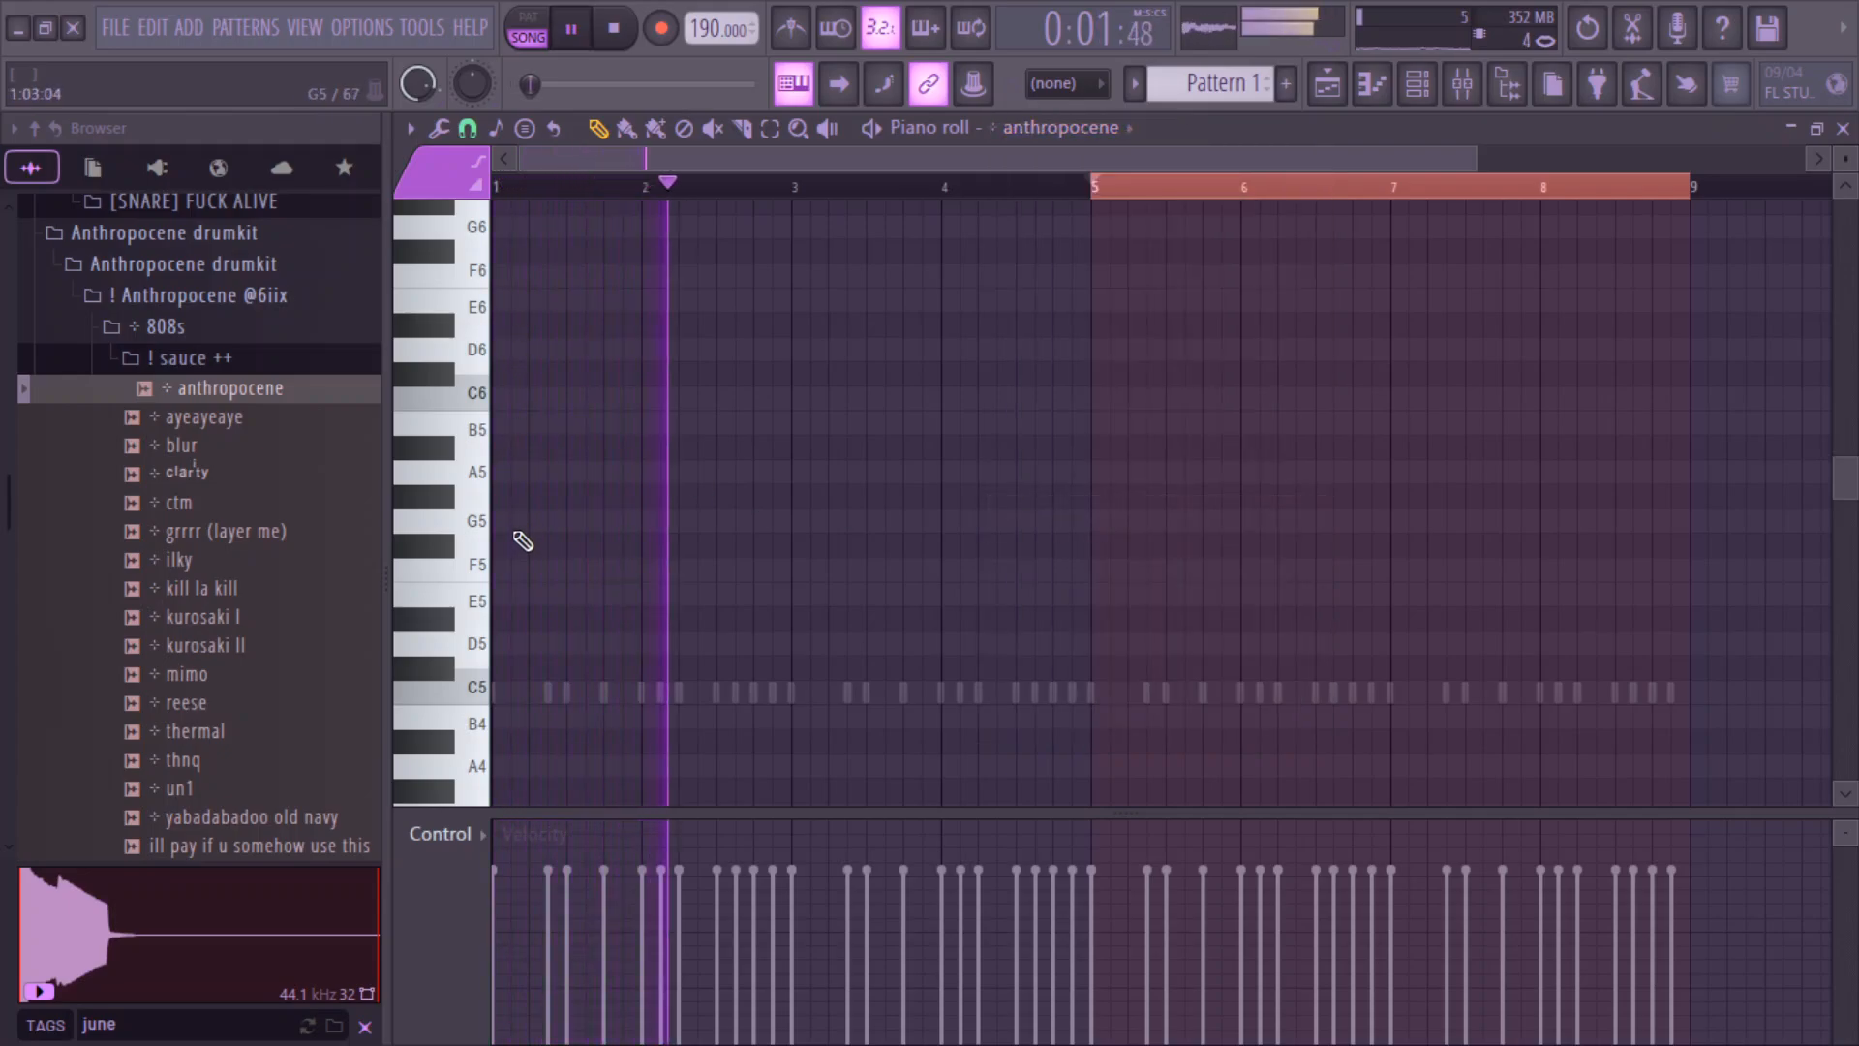
- Enter full-velocity D#5 808 notes at the start of bar 1, on beat 2 of bar 2 and at the start of bar 3
key(space)
drag(495, 866, 497, 821)
key(space)
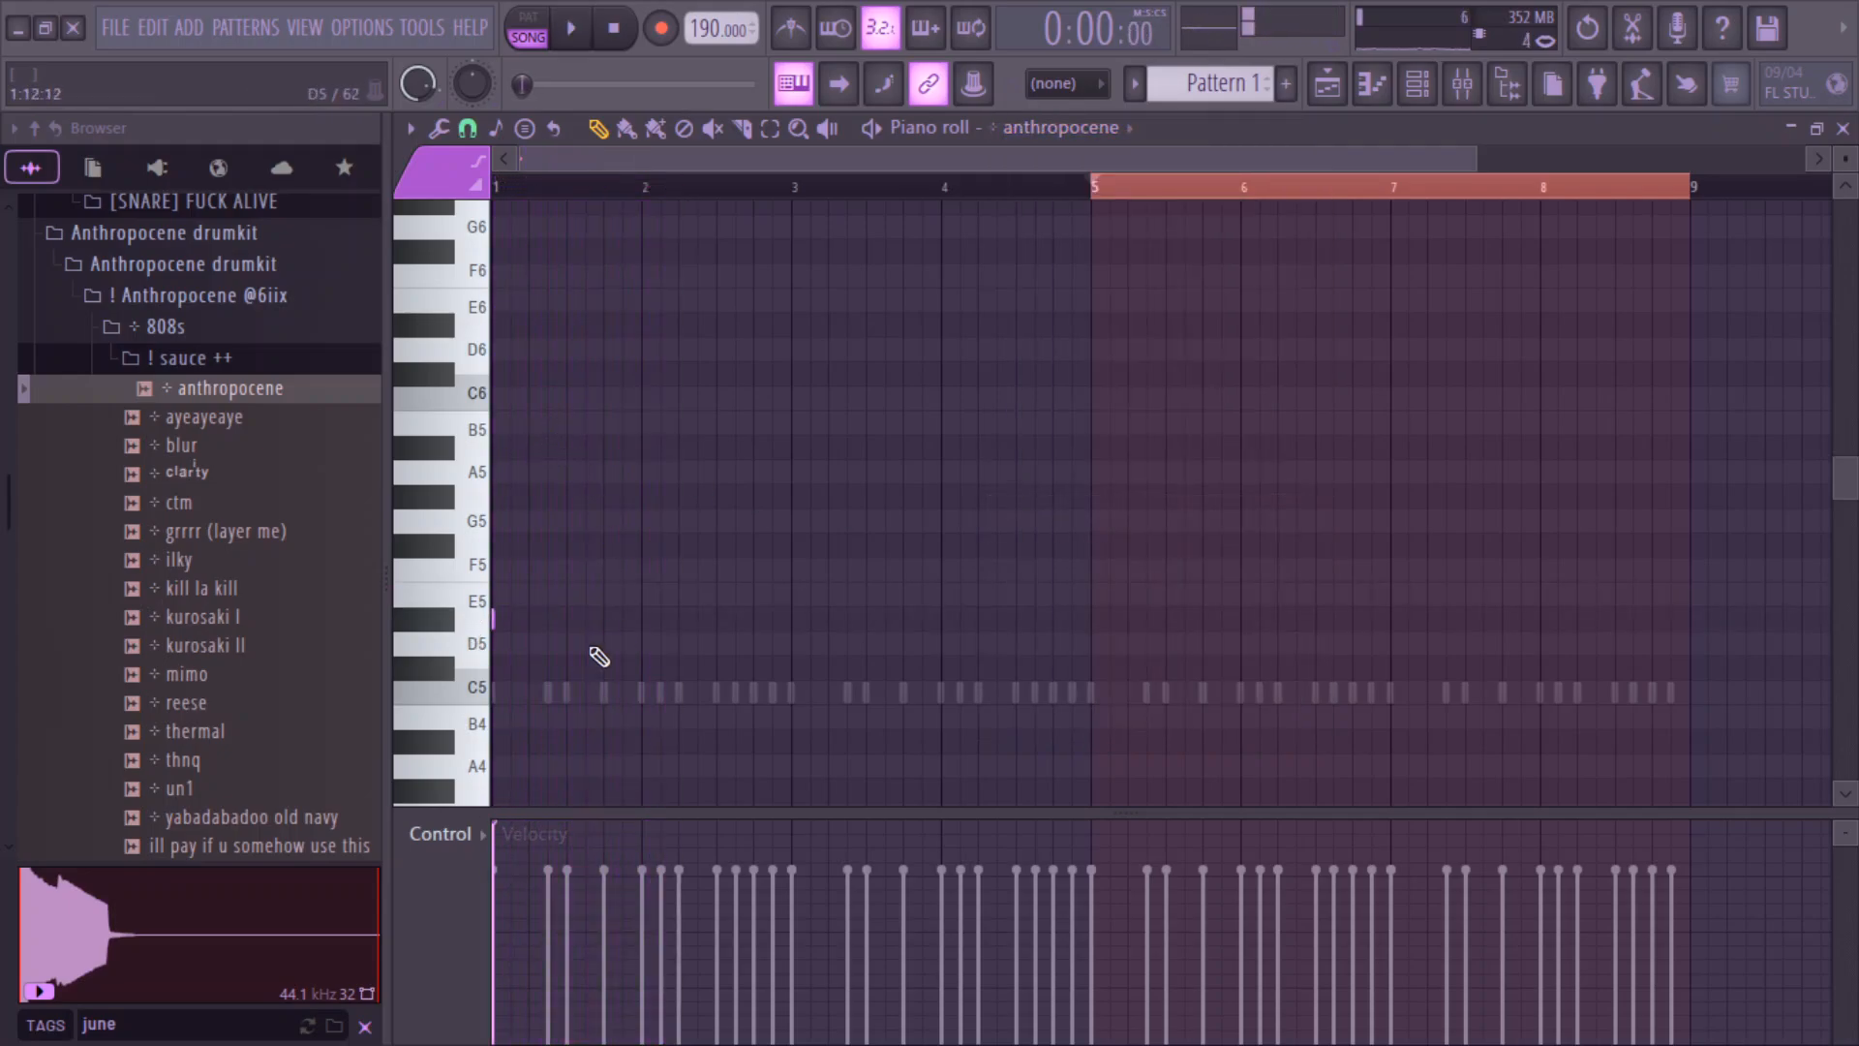
key(space)
click(679, 619)
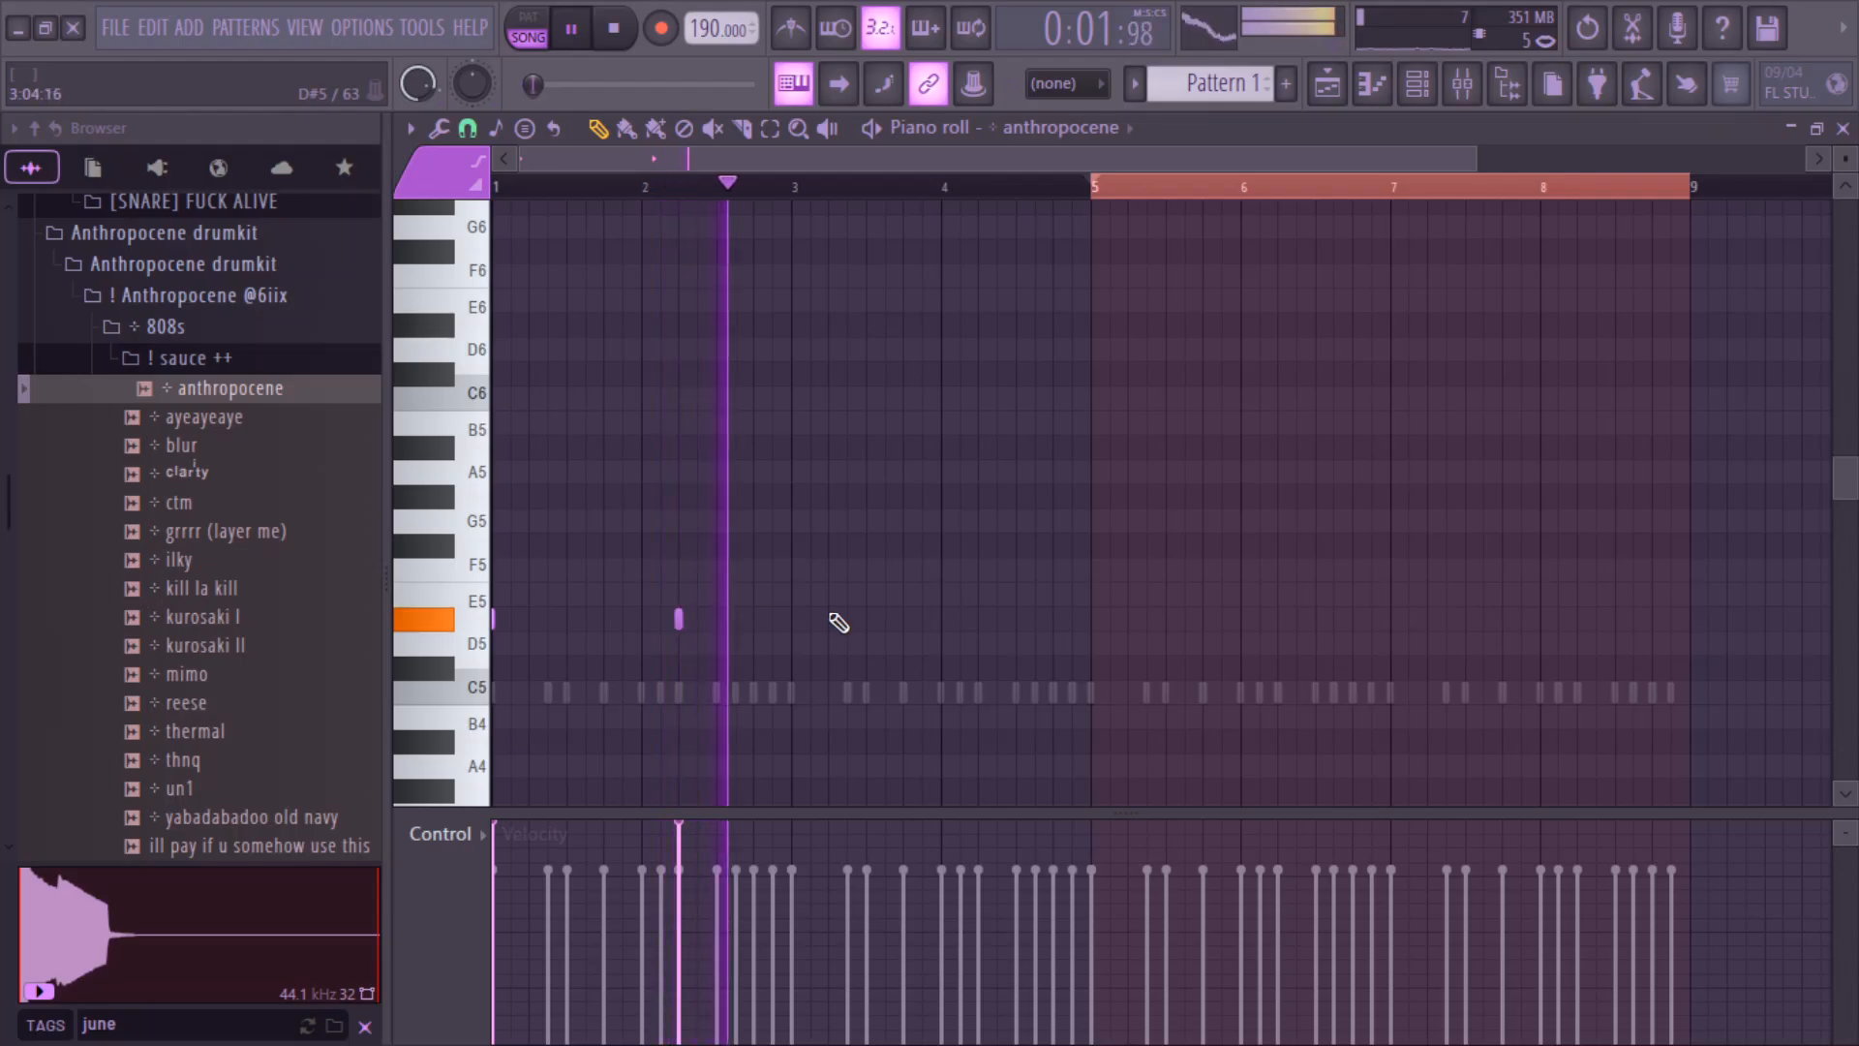
click(792, 619)
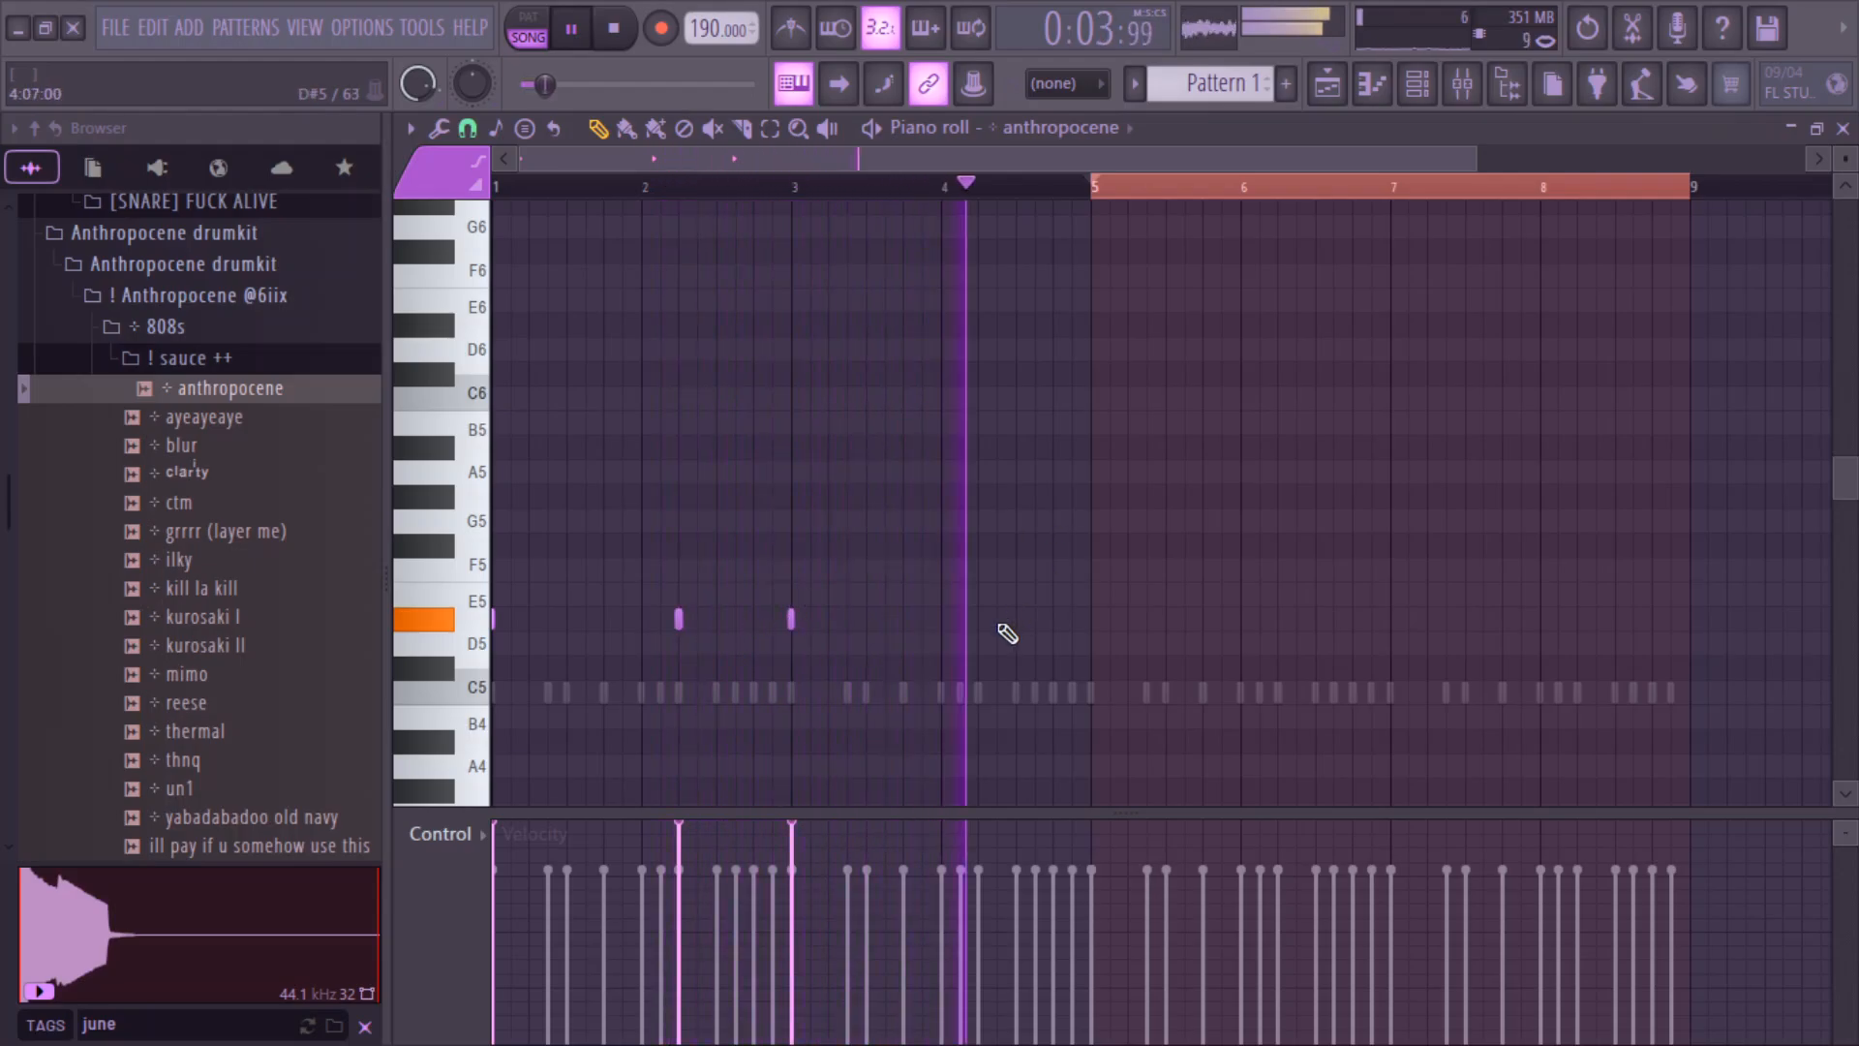
- Stop playback, show the Unsorted channels in the channel rack, and turn off Use loop points for the +uj sample
click(1416, 87)
click(595, 133)
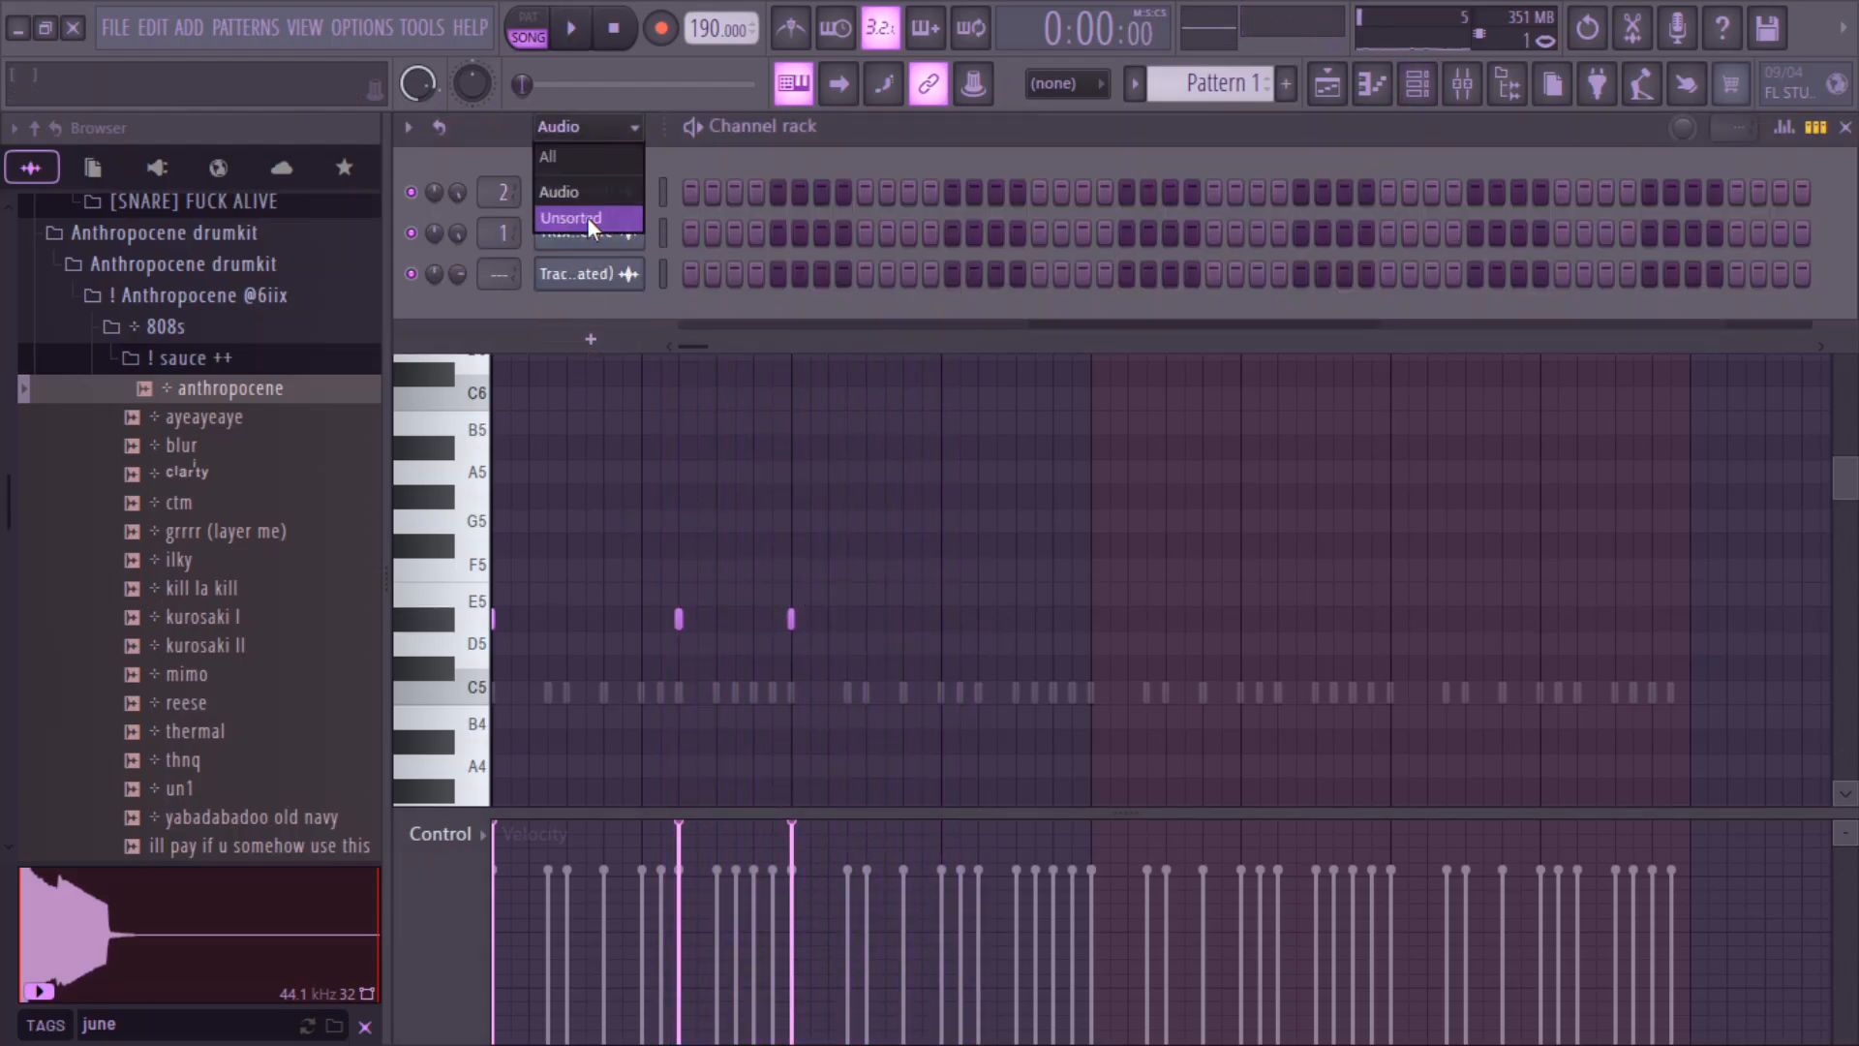
click(601, 228)
click(596, 484)
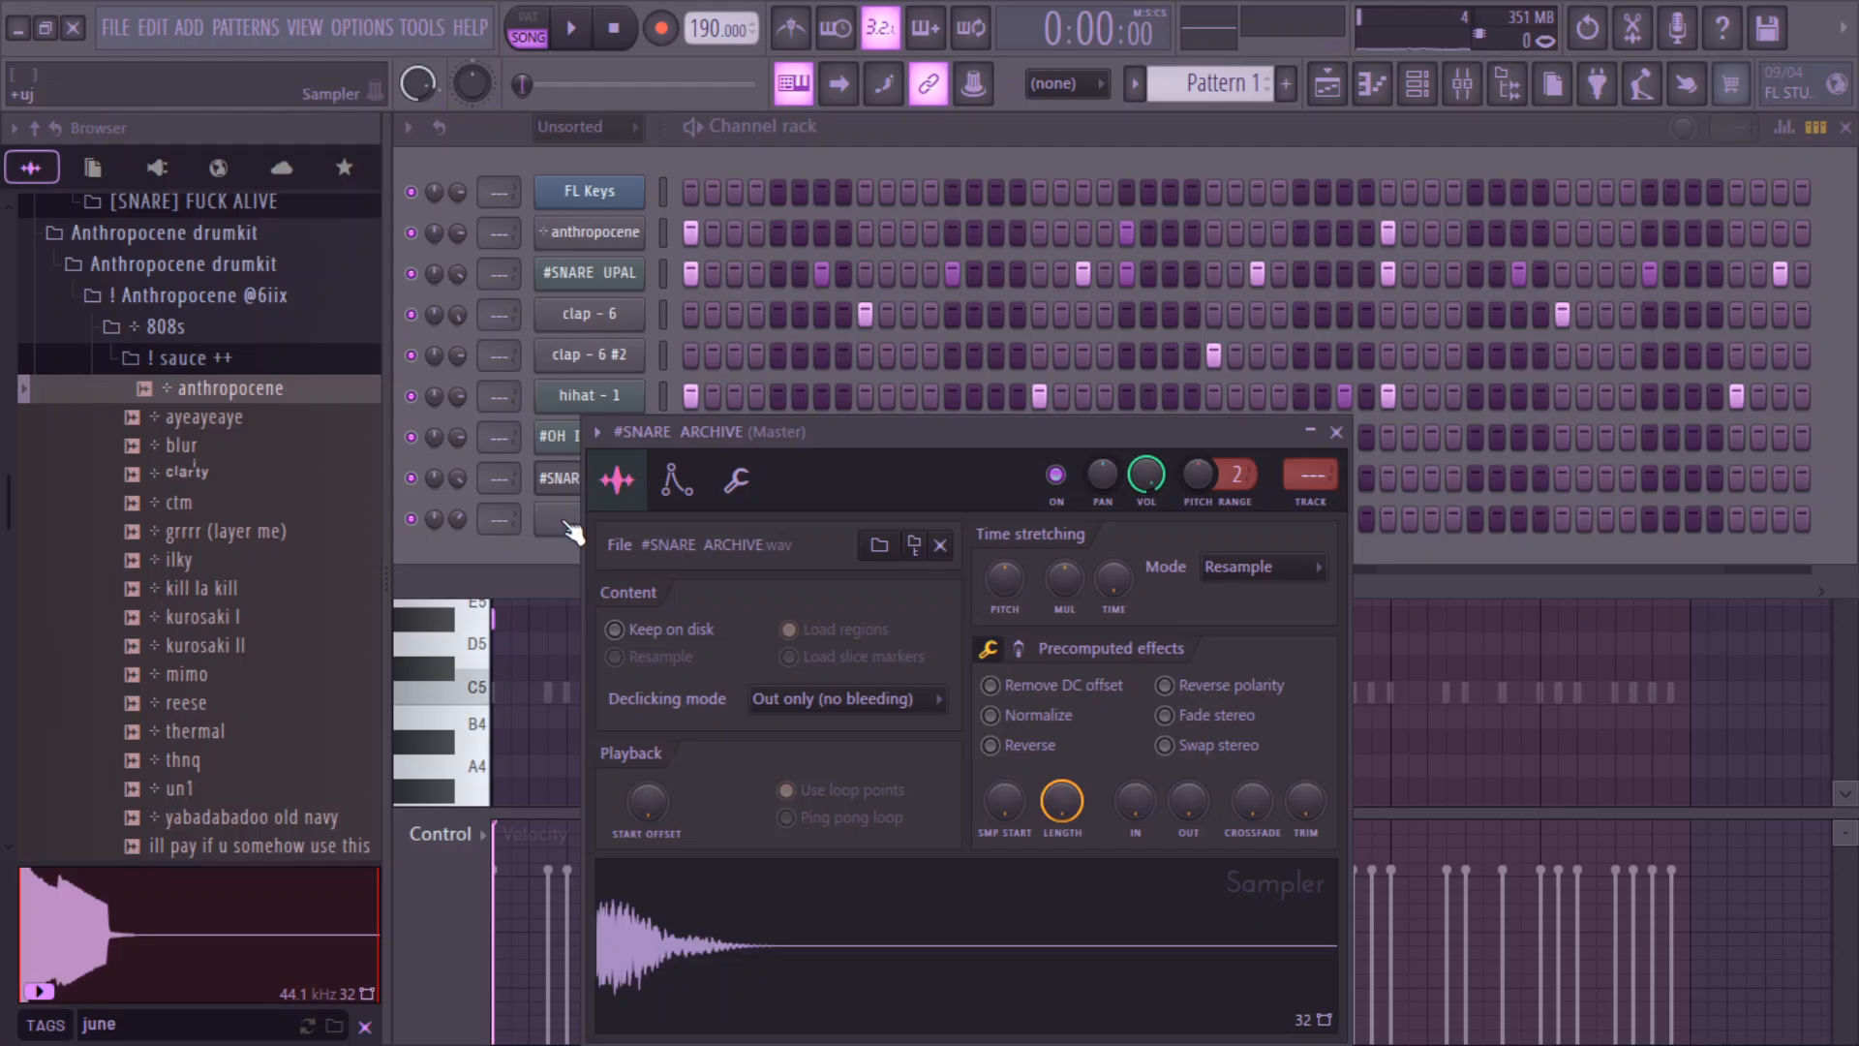
drag(568, 524, 571, 521)
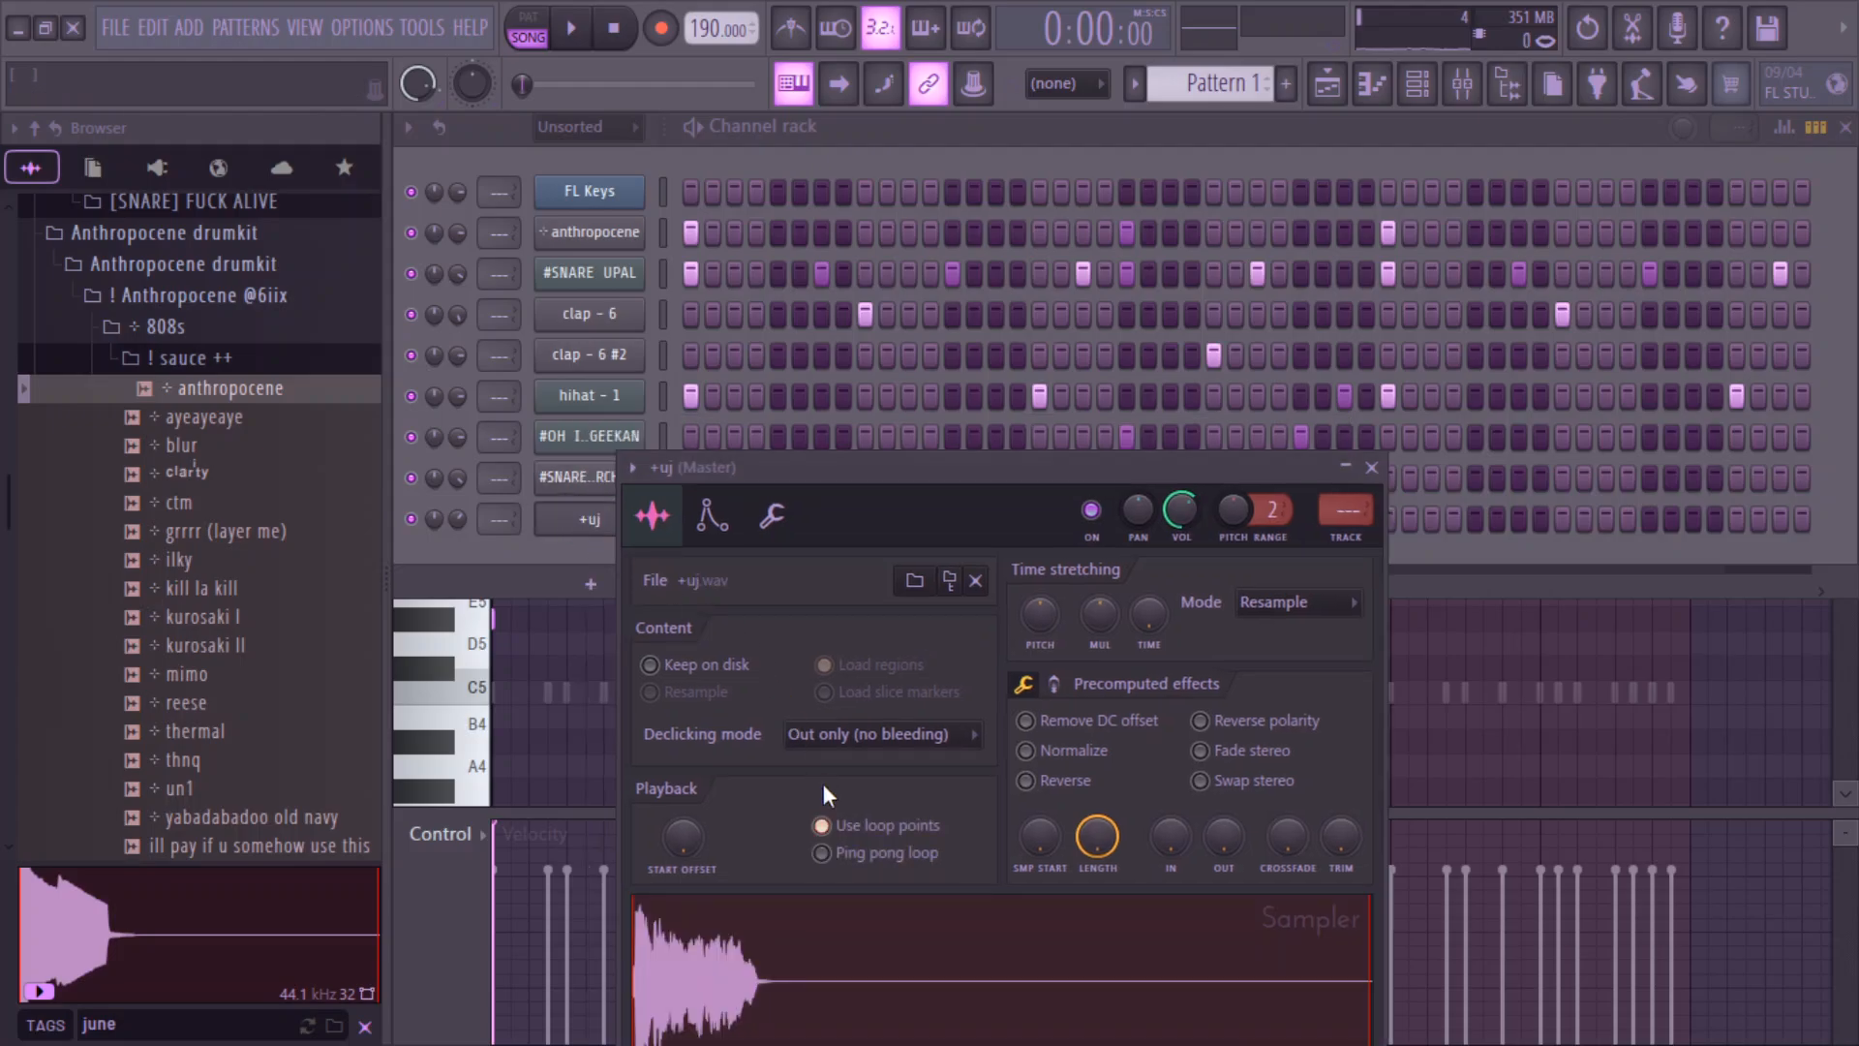
click(457, 513)
- Remove the bar 2 note from the anthropocene 808 part and duplicate the remaining notes into bars 5–8
right_click(642, 232)
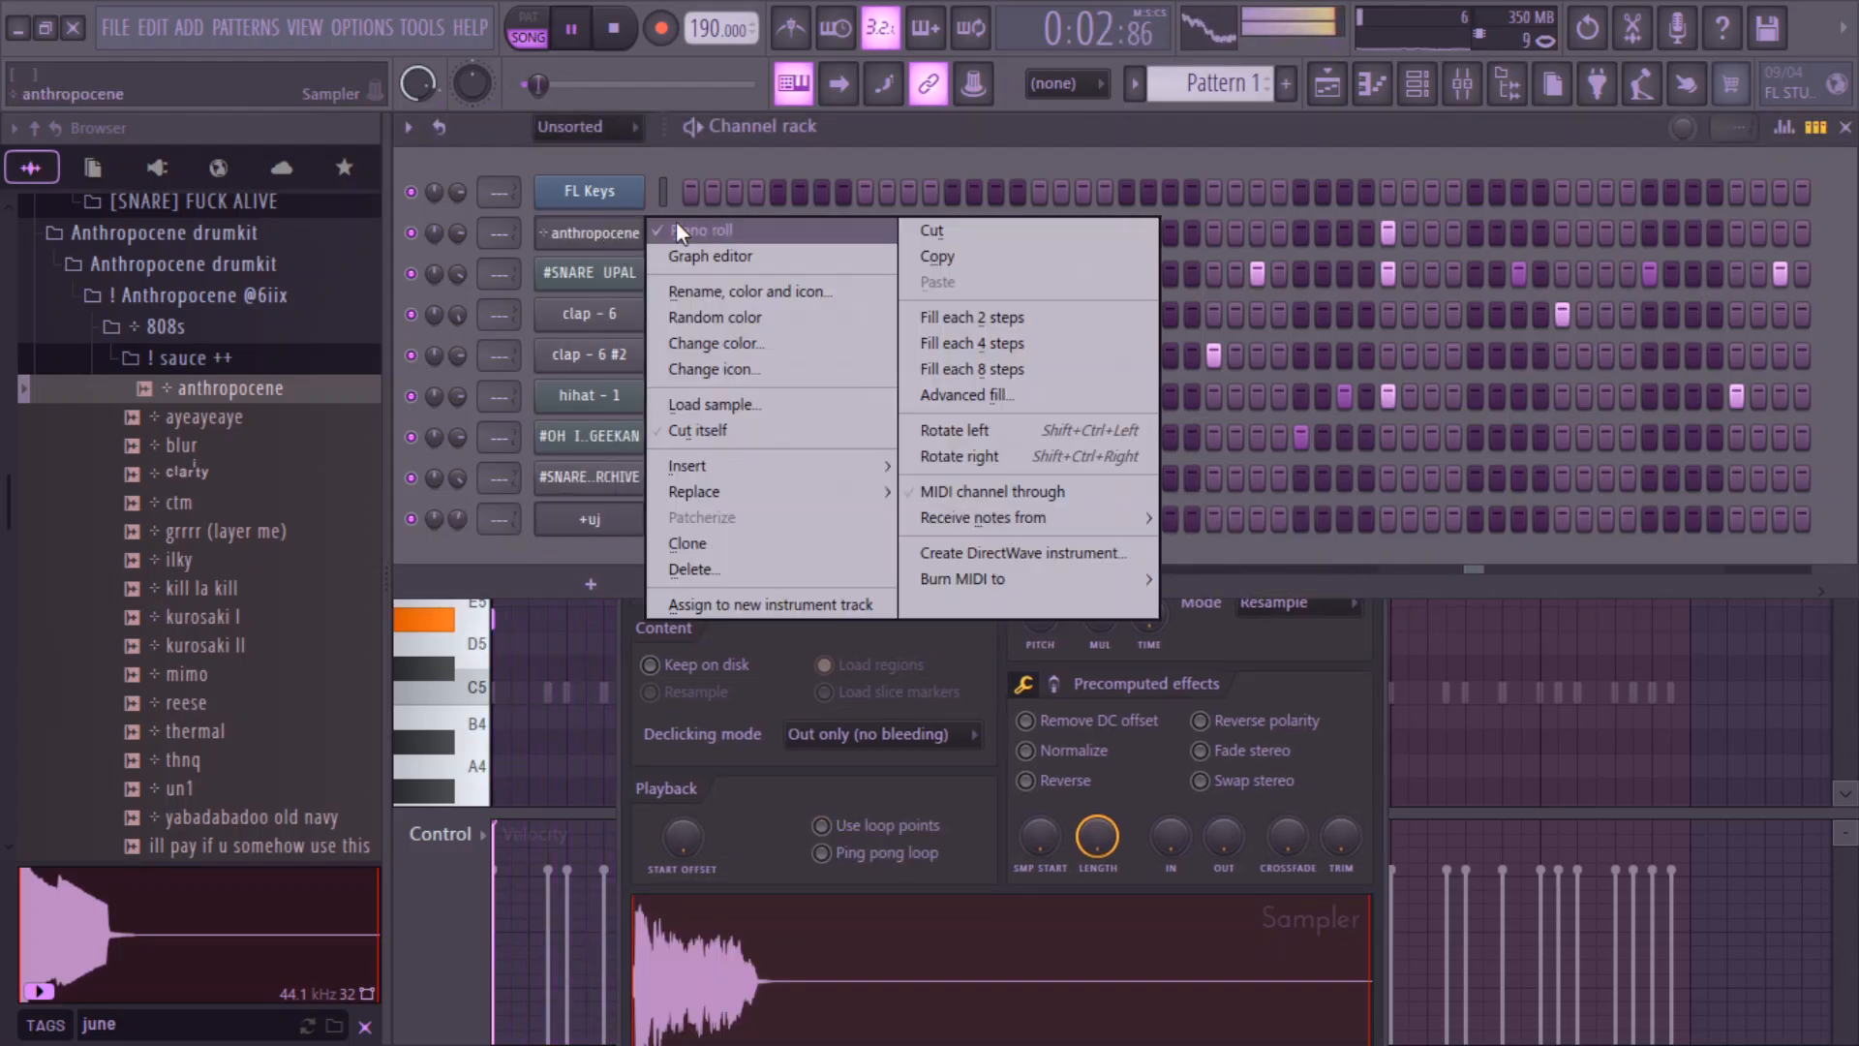
click(666, 233)
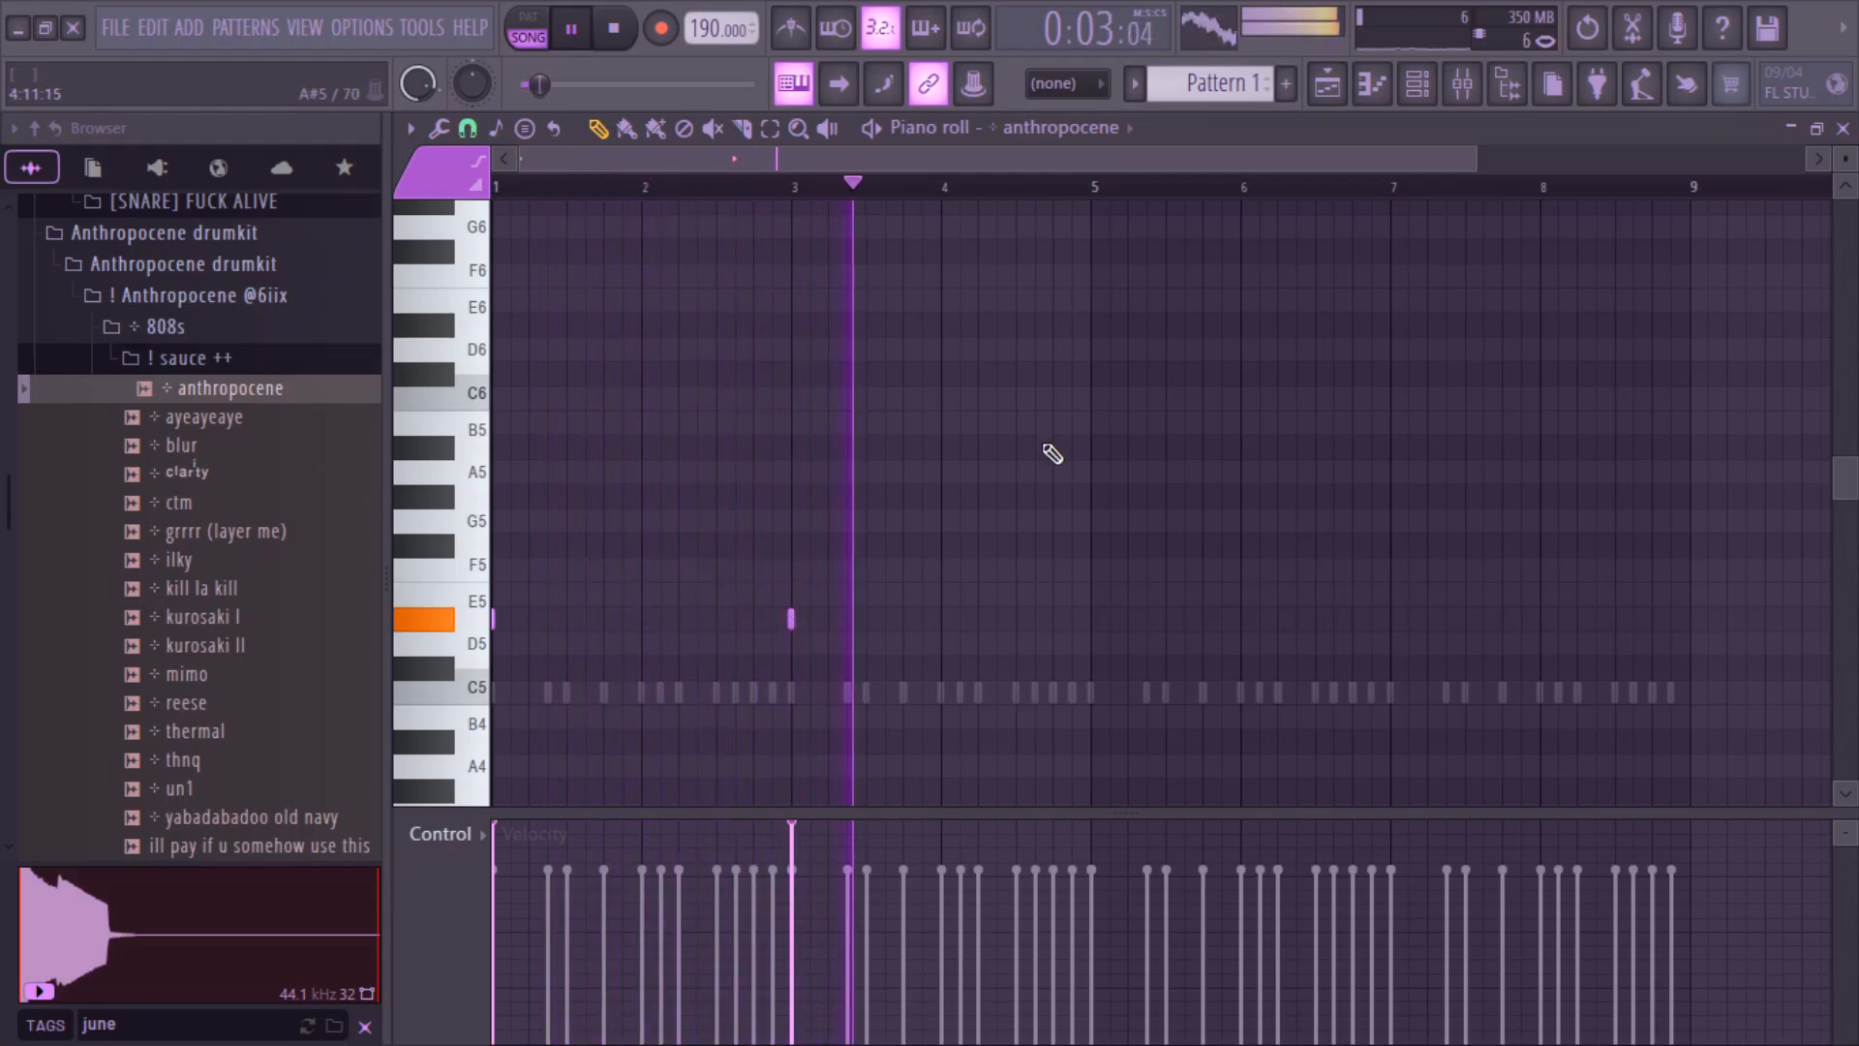
key(ctrl+b)
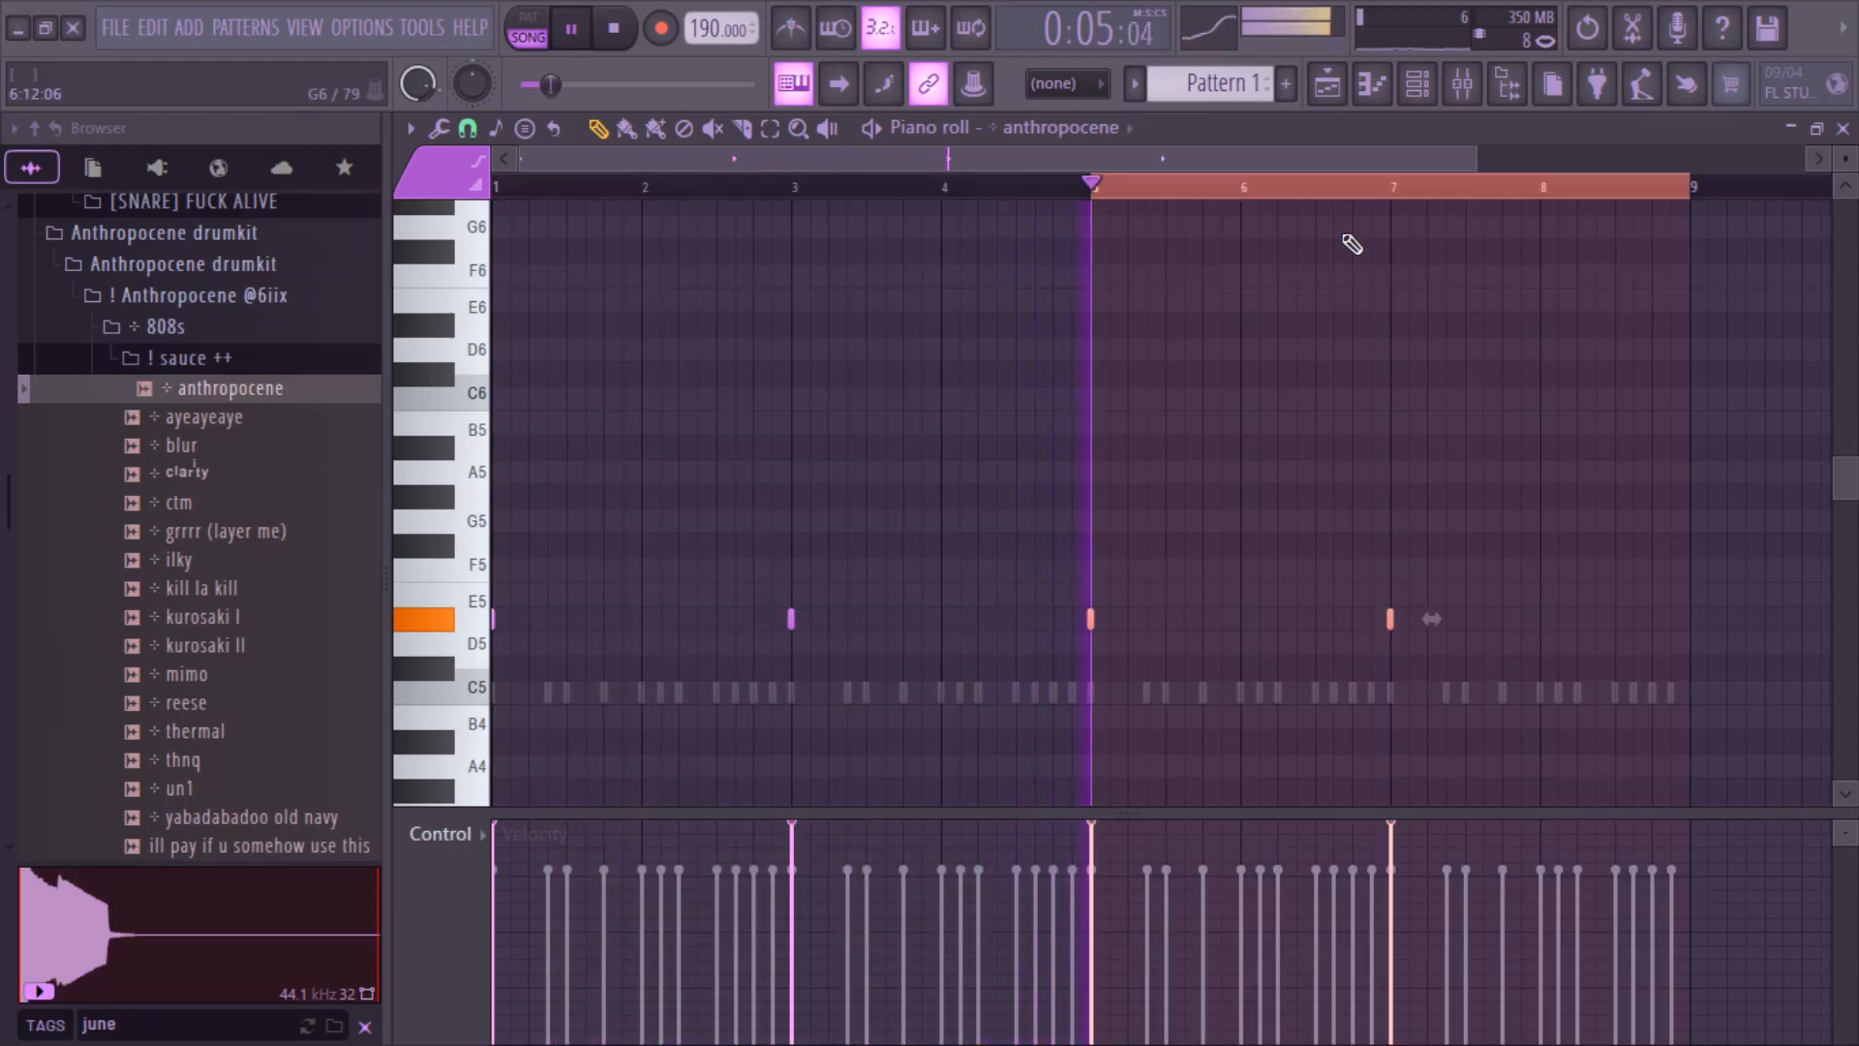
key(space)
- Route the anthropocene 808 to mixer track 3 and raise that track's volume slightly during playback
click(1413, 82)
click(612, 237)
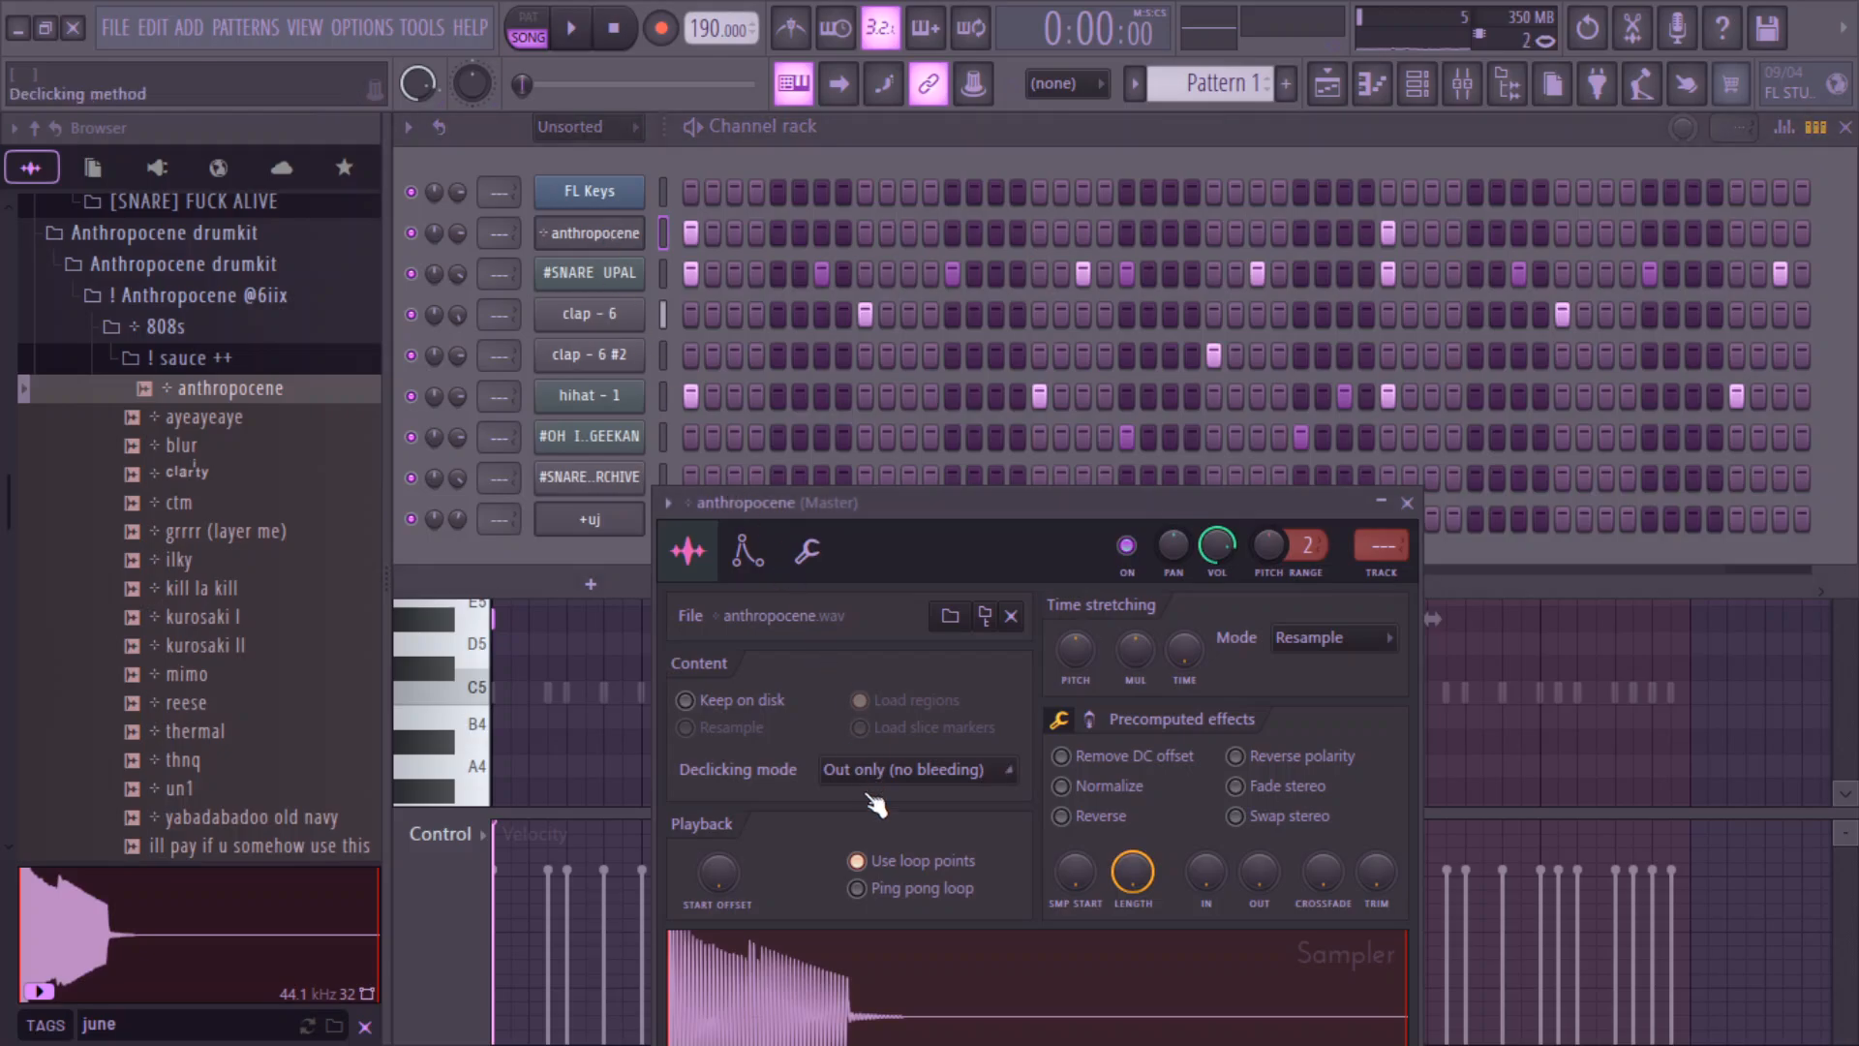
click(1383, 545)
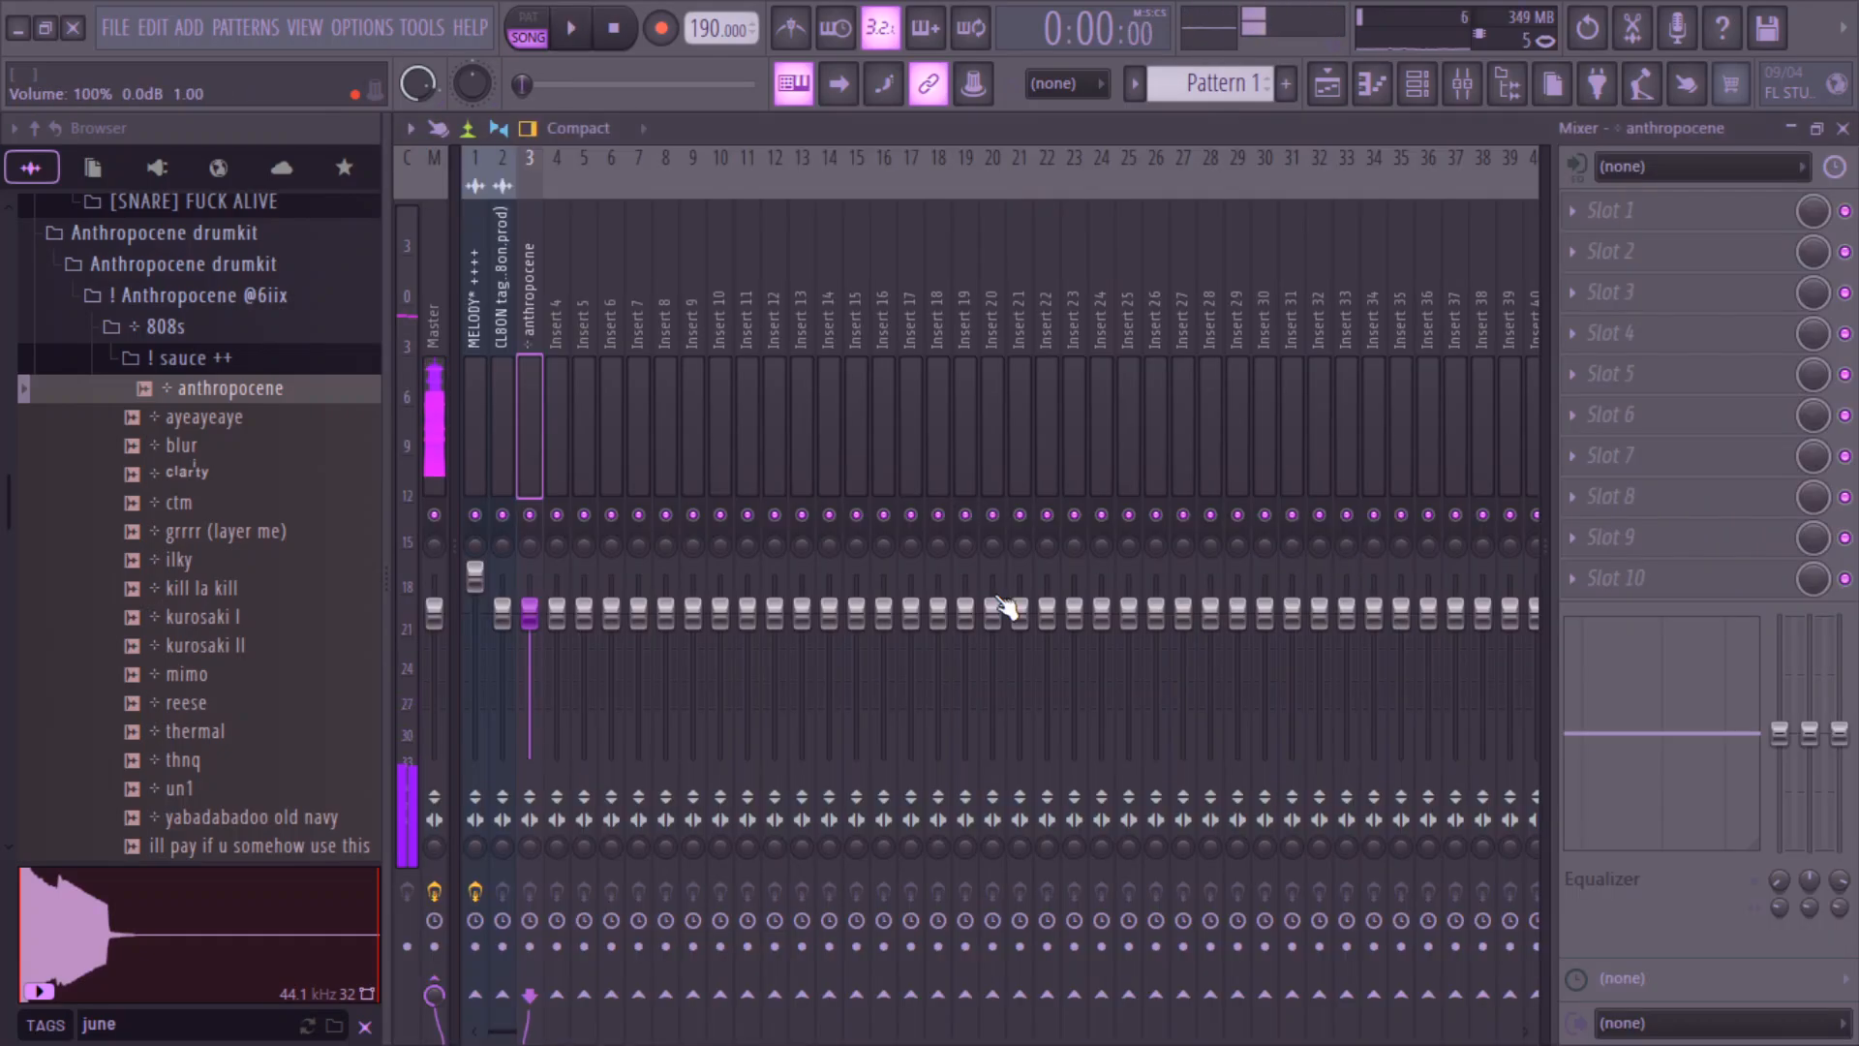
key(space)
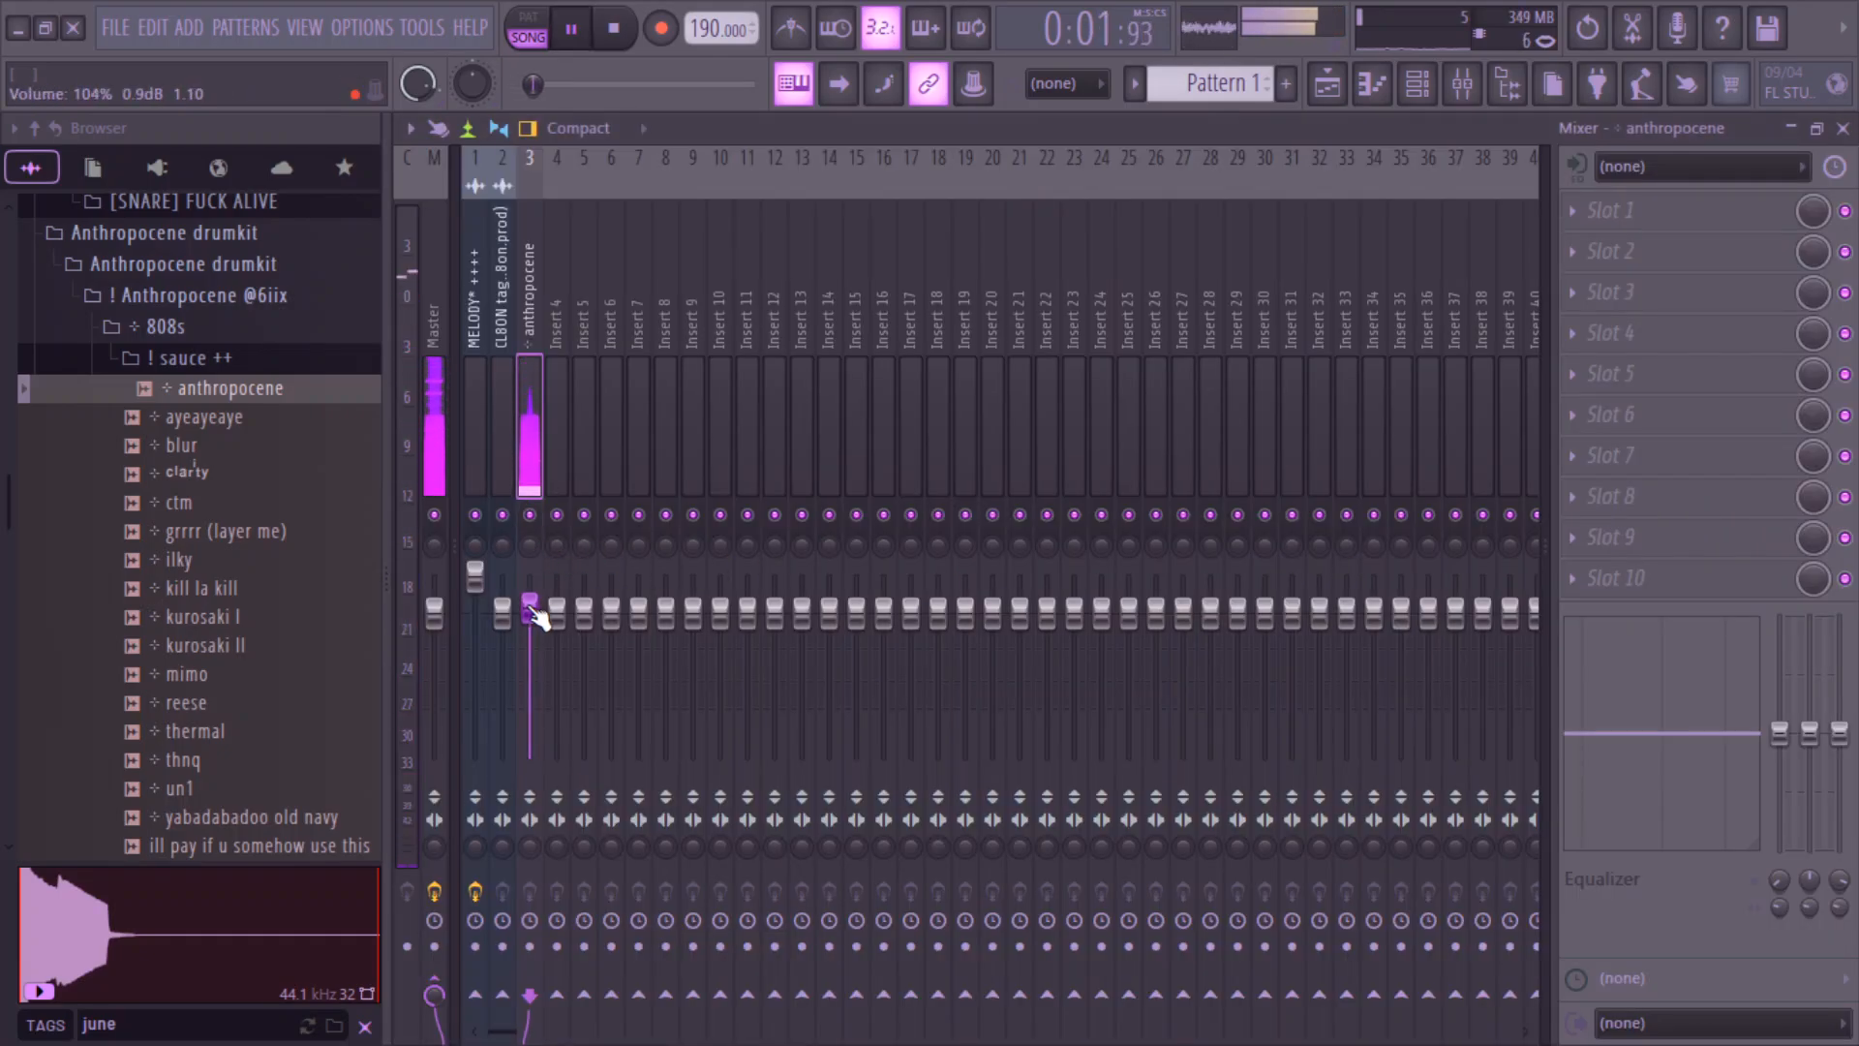
scroll(539, 624, up, 1)
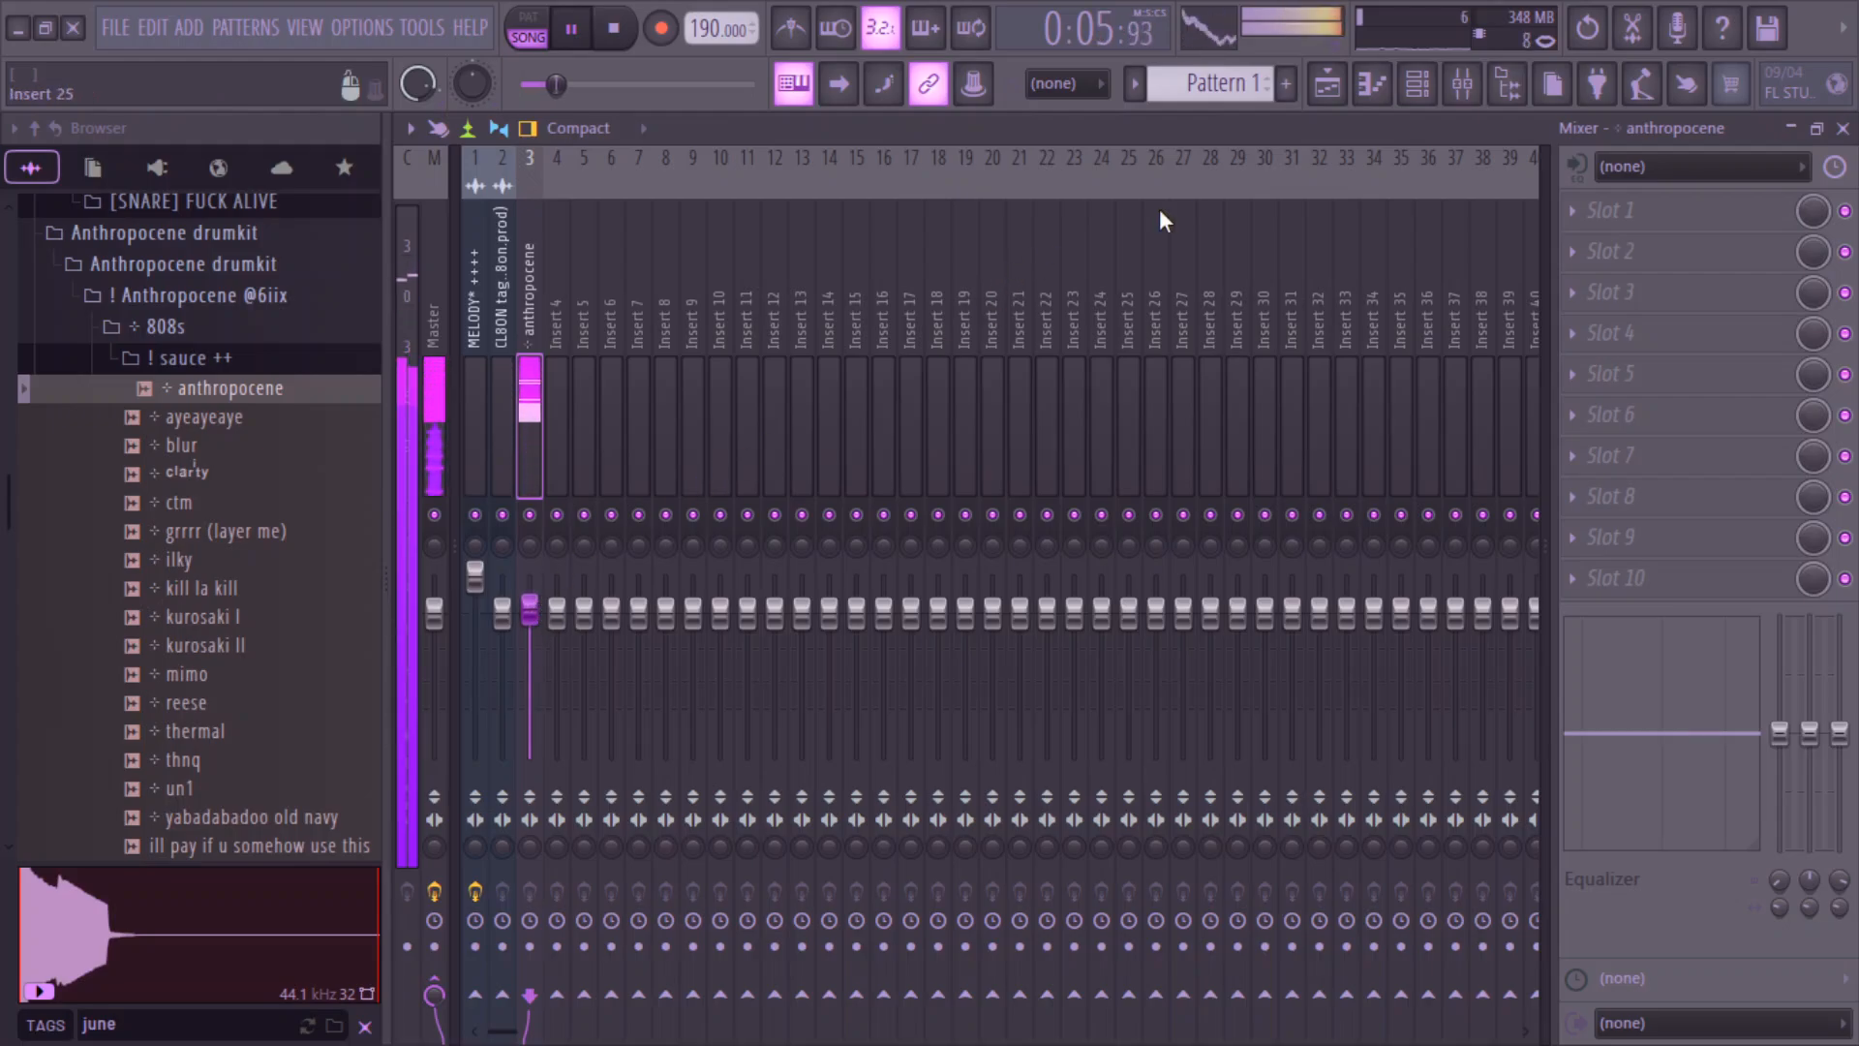
- Open the anthropocene piano roll, switch playback to pattern mode and transpose all four 808 notes down to C#5
click(1416, 83)
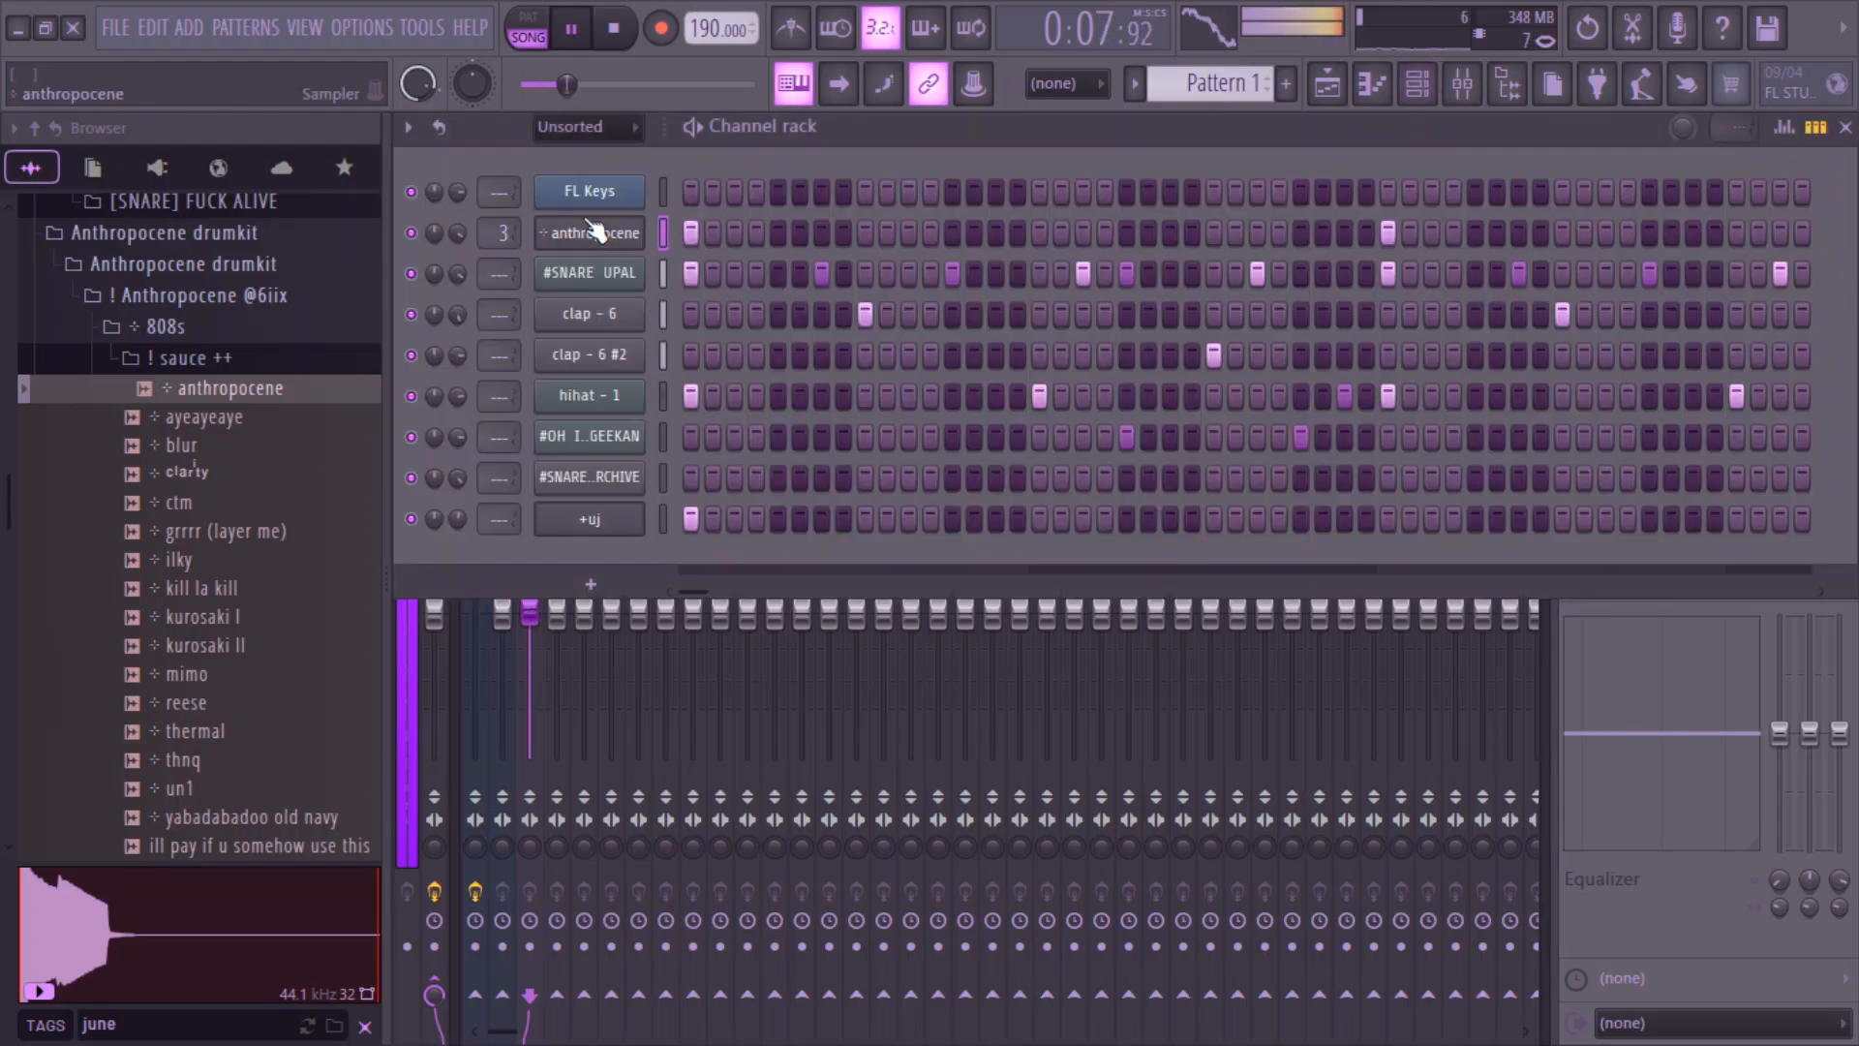
right_click(558, 232)
click(680, 229)
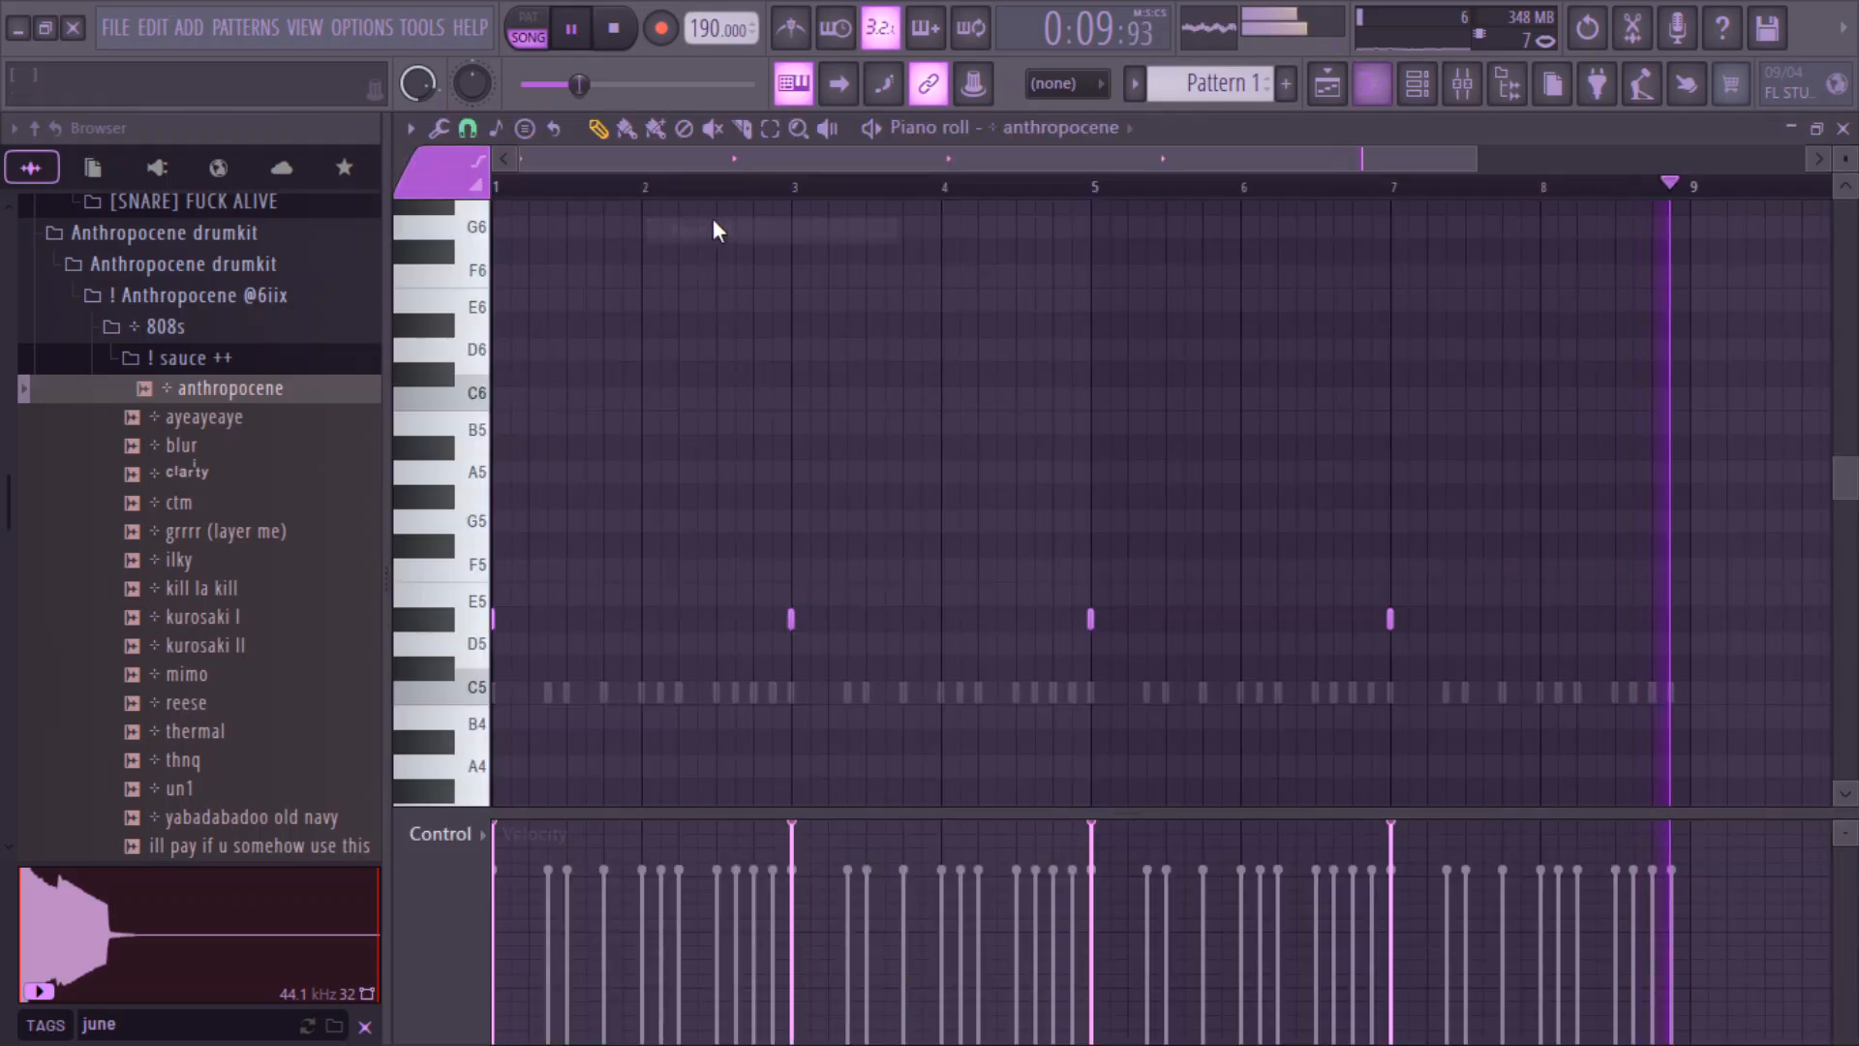
key(space)
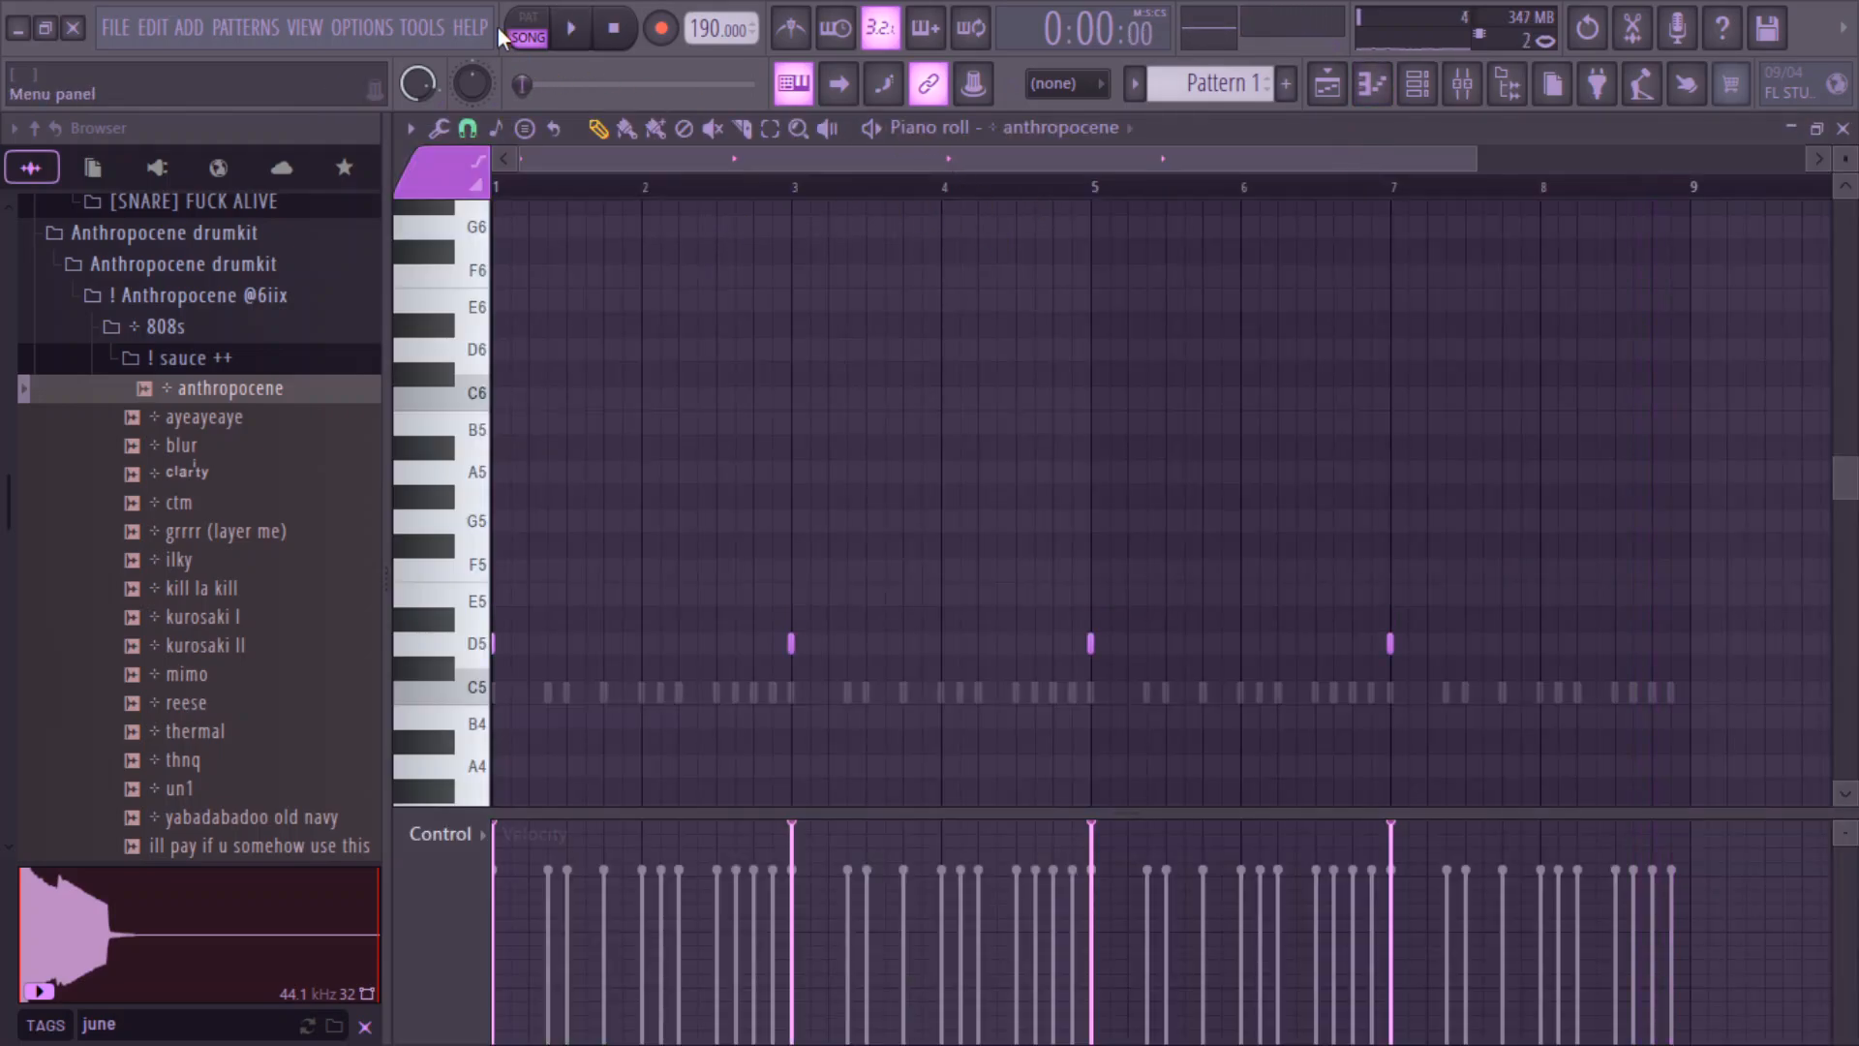
click(564, 25)
key(space)
key(shift+Down)
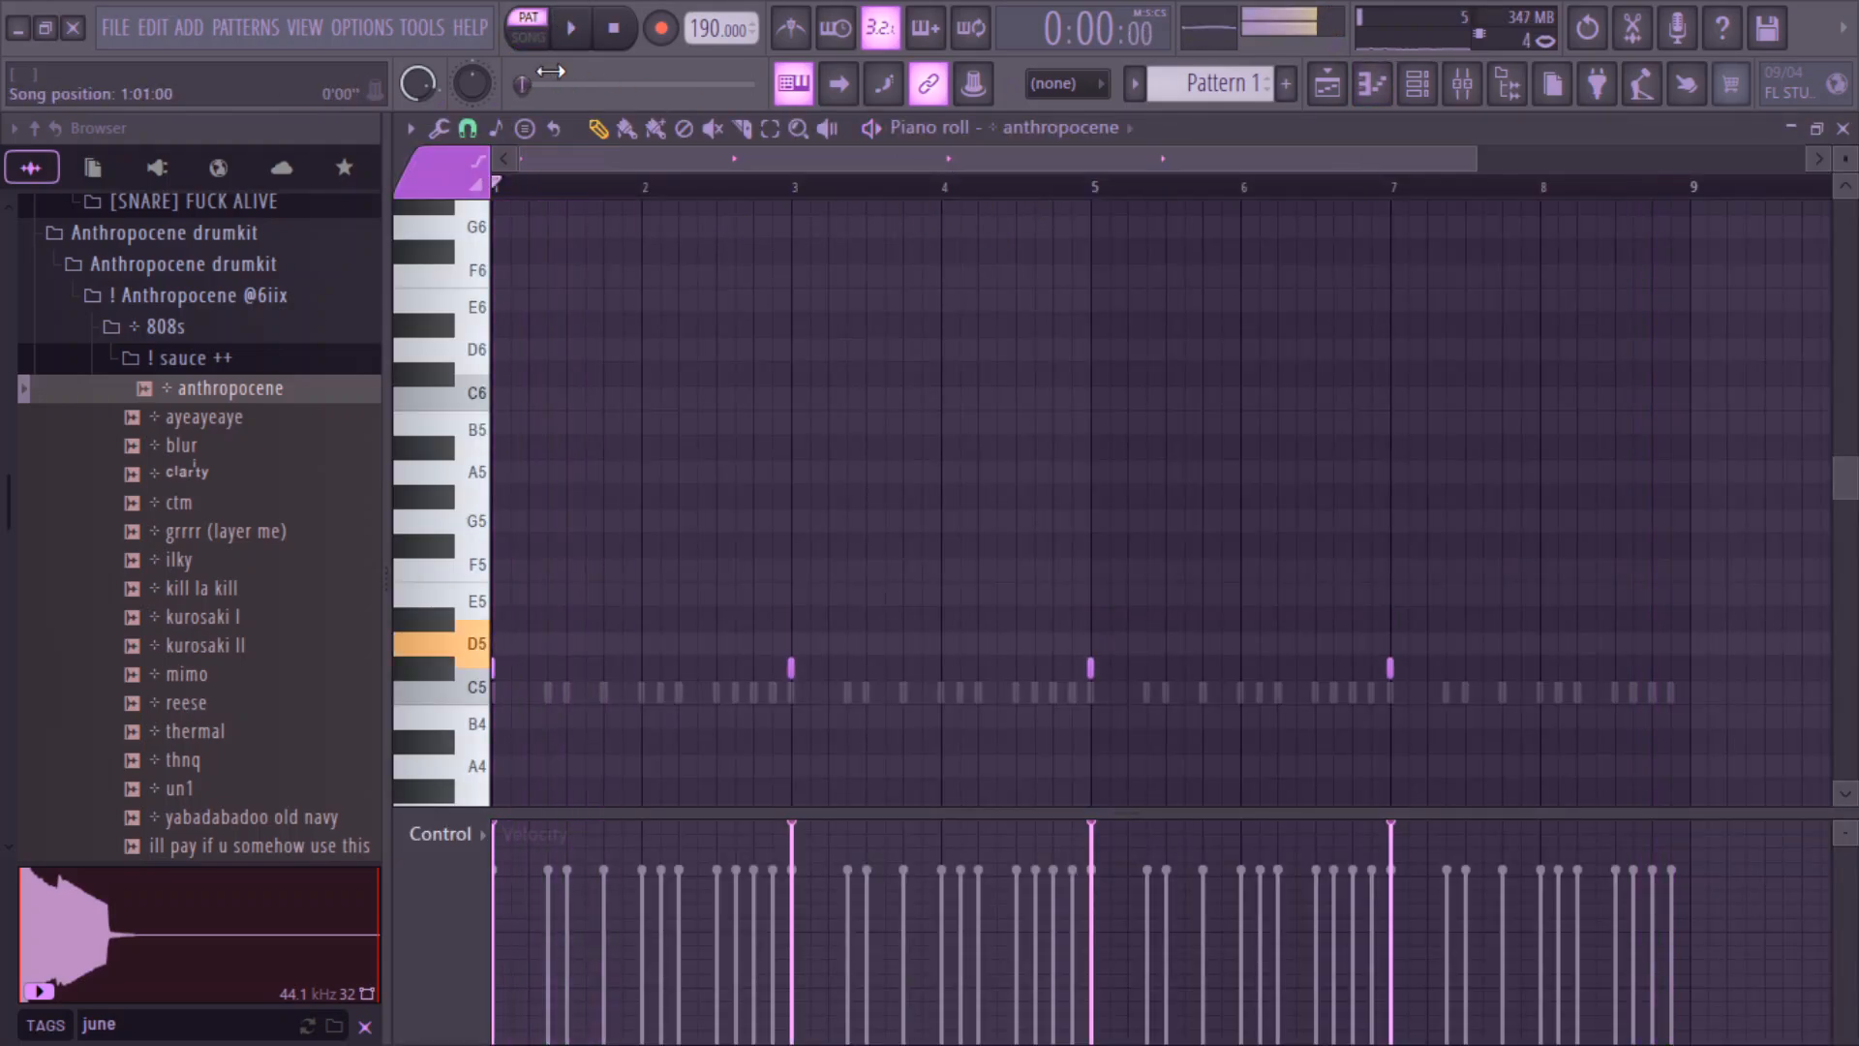
- Transpose the 808 notes down two more semitones to B4 and play the pattern
key(space)
key(space)
key(shift+Down)
key(shift+Down)
key(space)
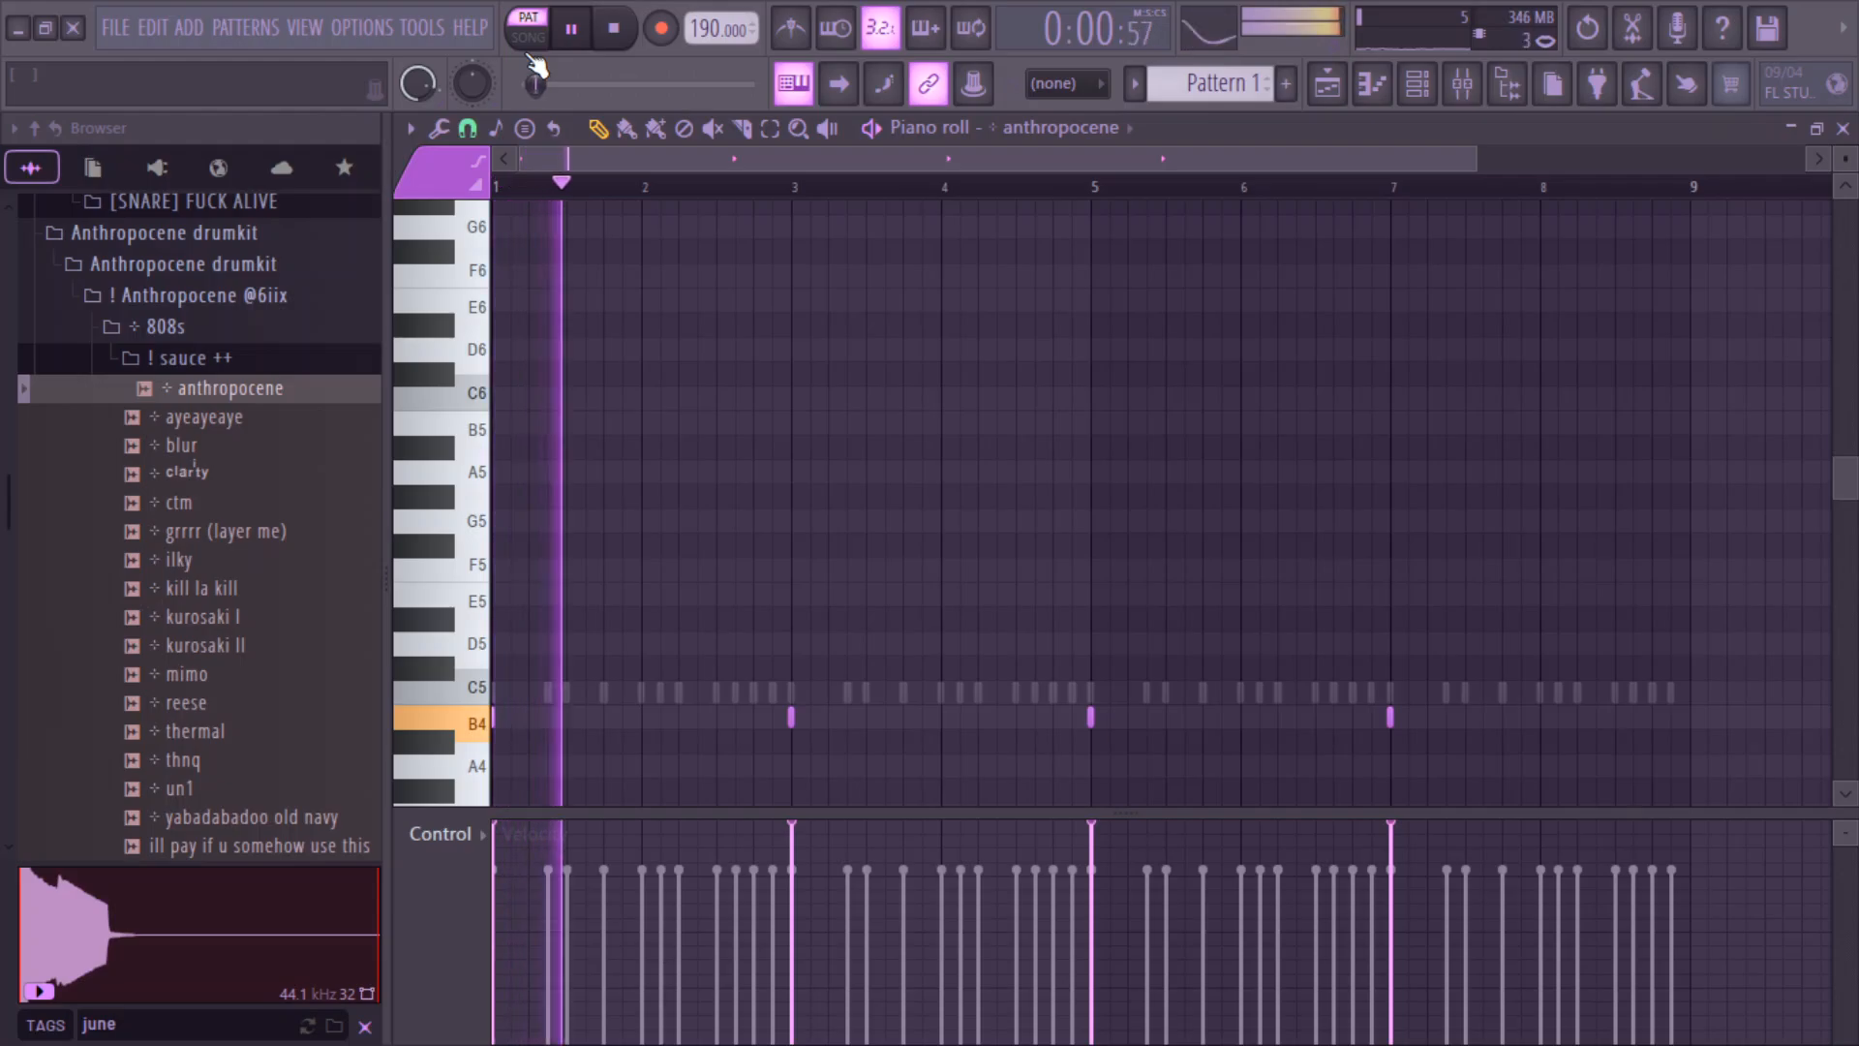
- Compare the 808 notes at C#5 and B4 by ear, leaving them on B4 with playback stopped
key(space)
key(shift+Up)
key(shift+Up)
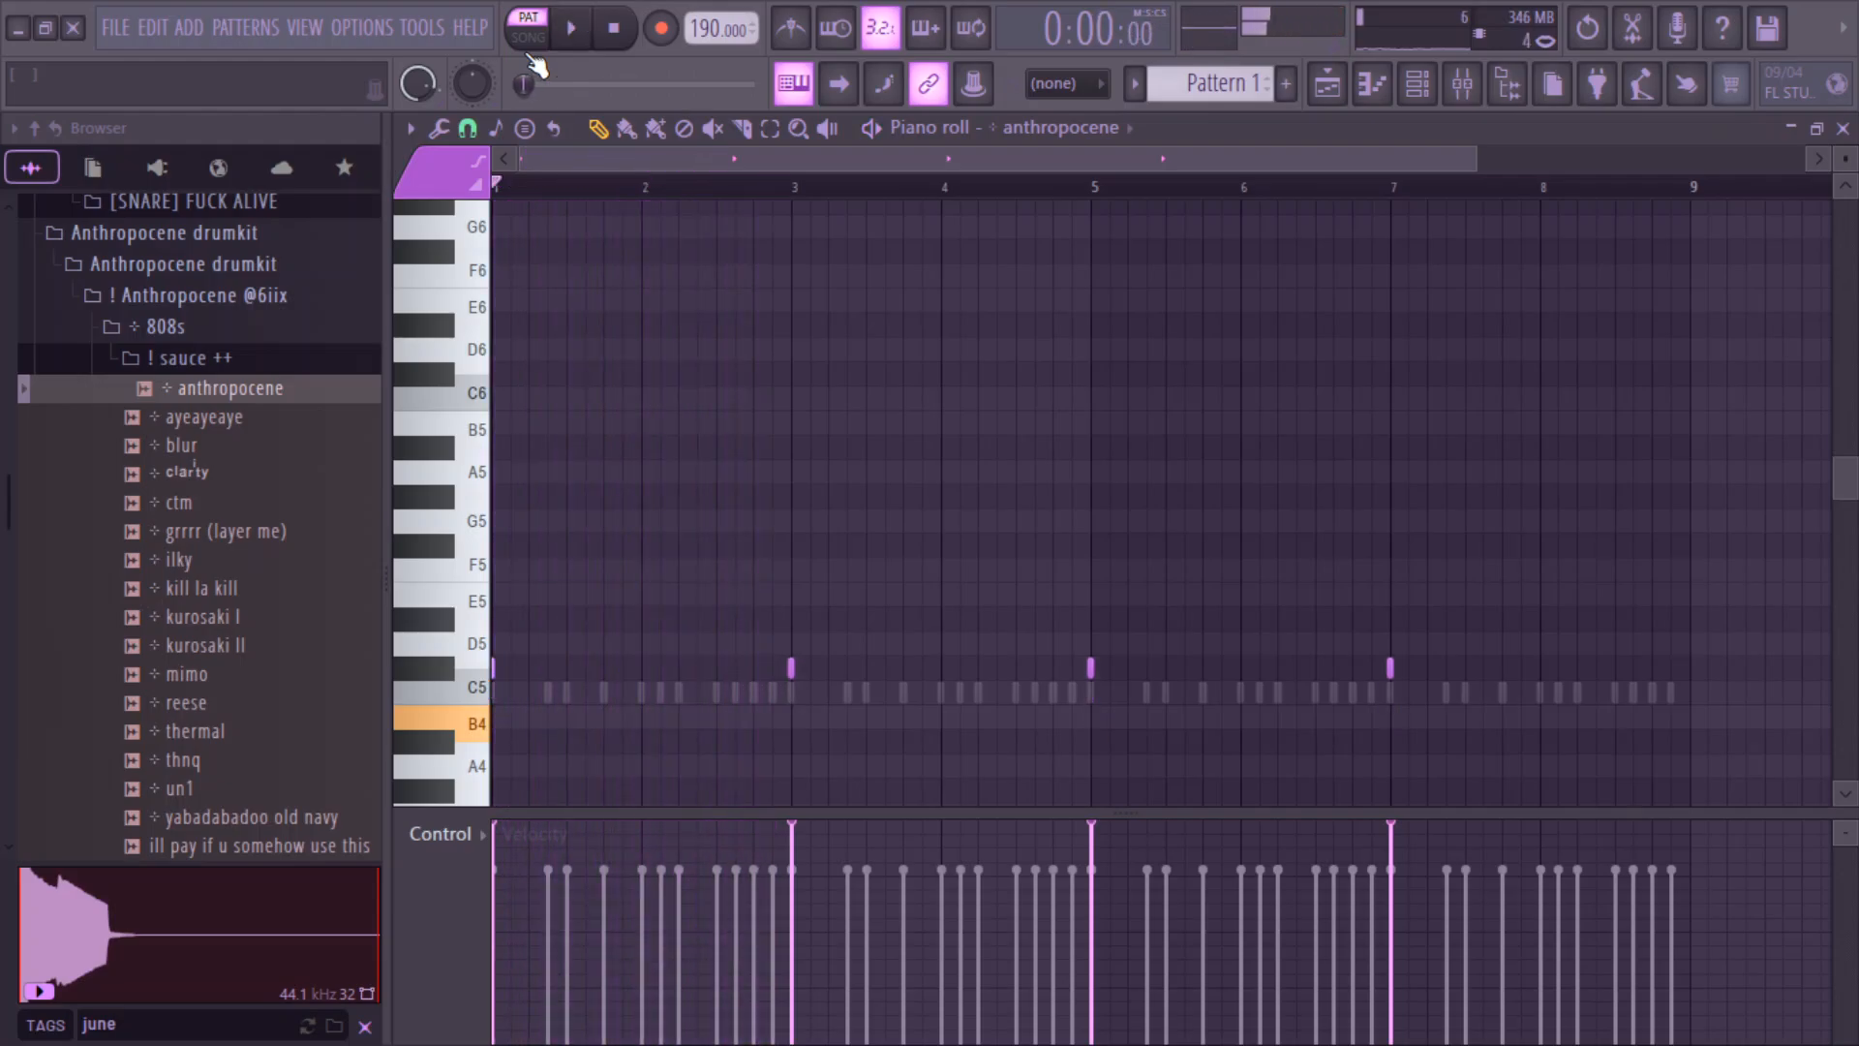
key(space)
key(space)
key(space)
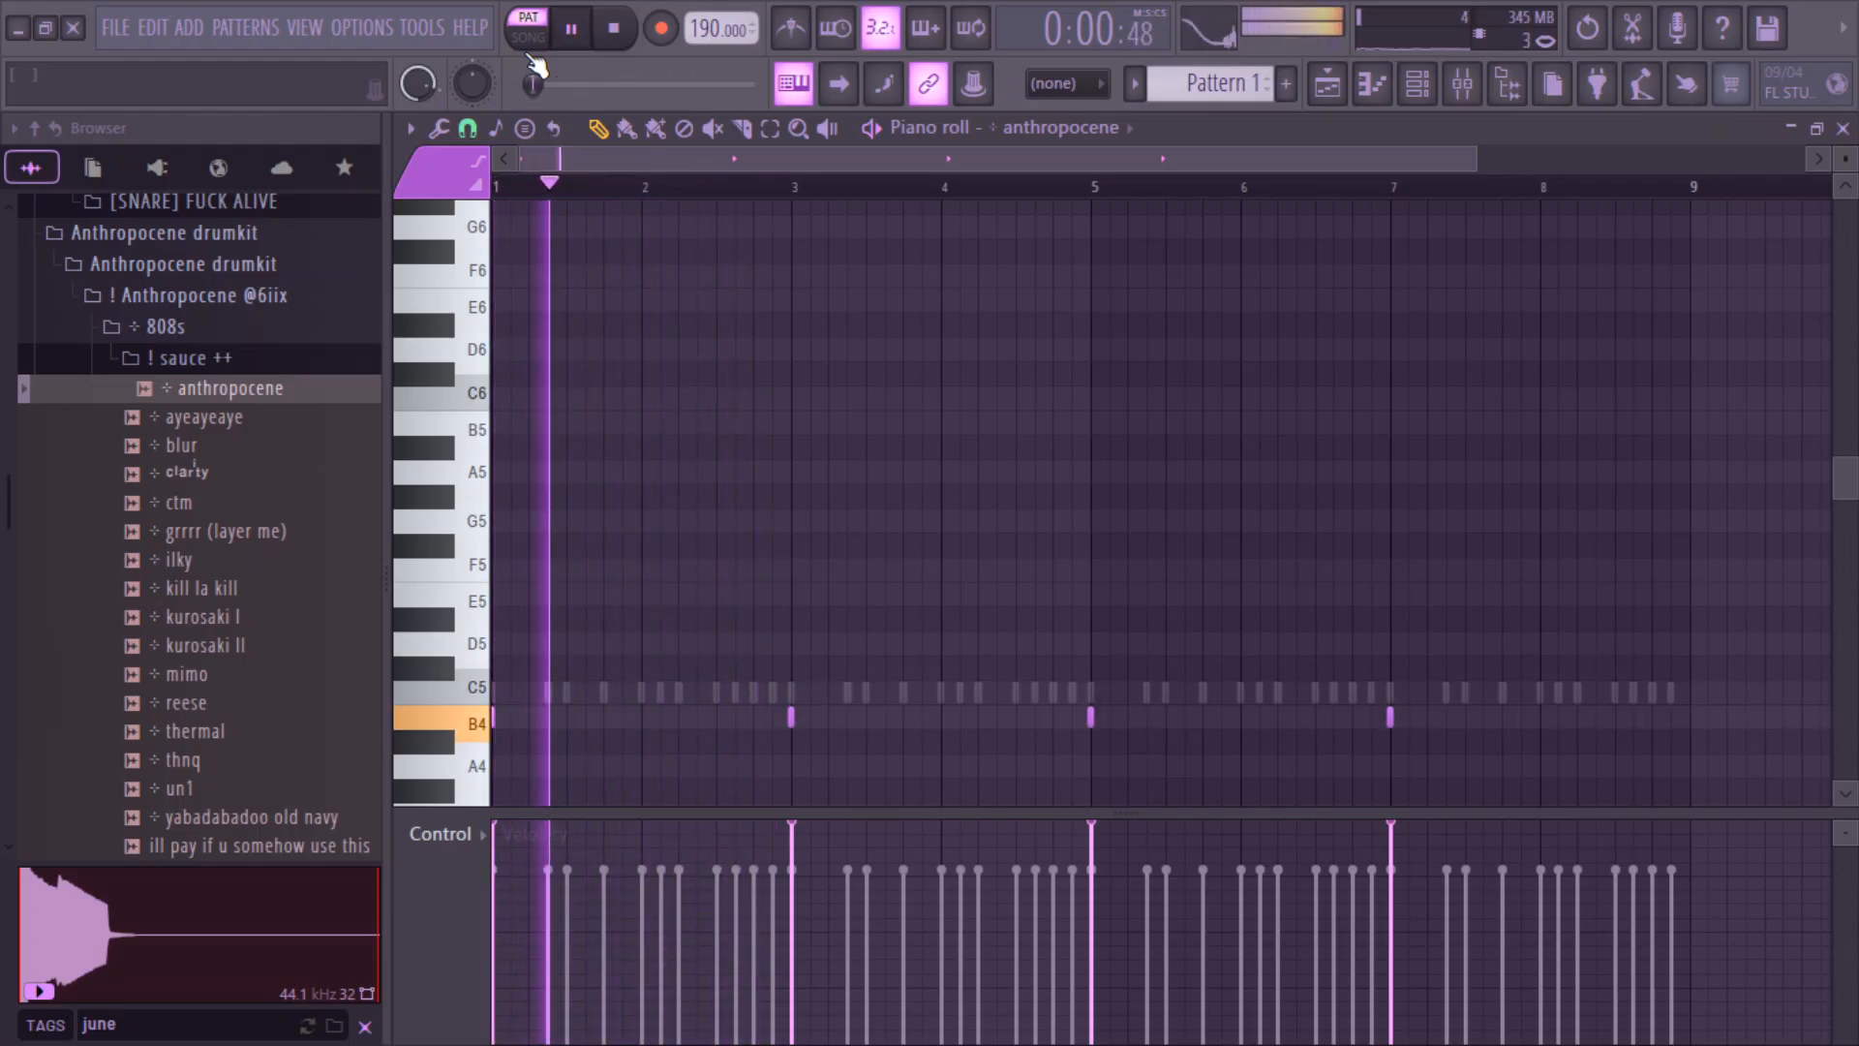
key(space)
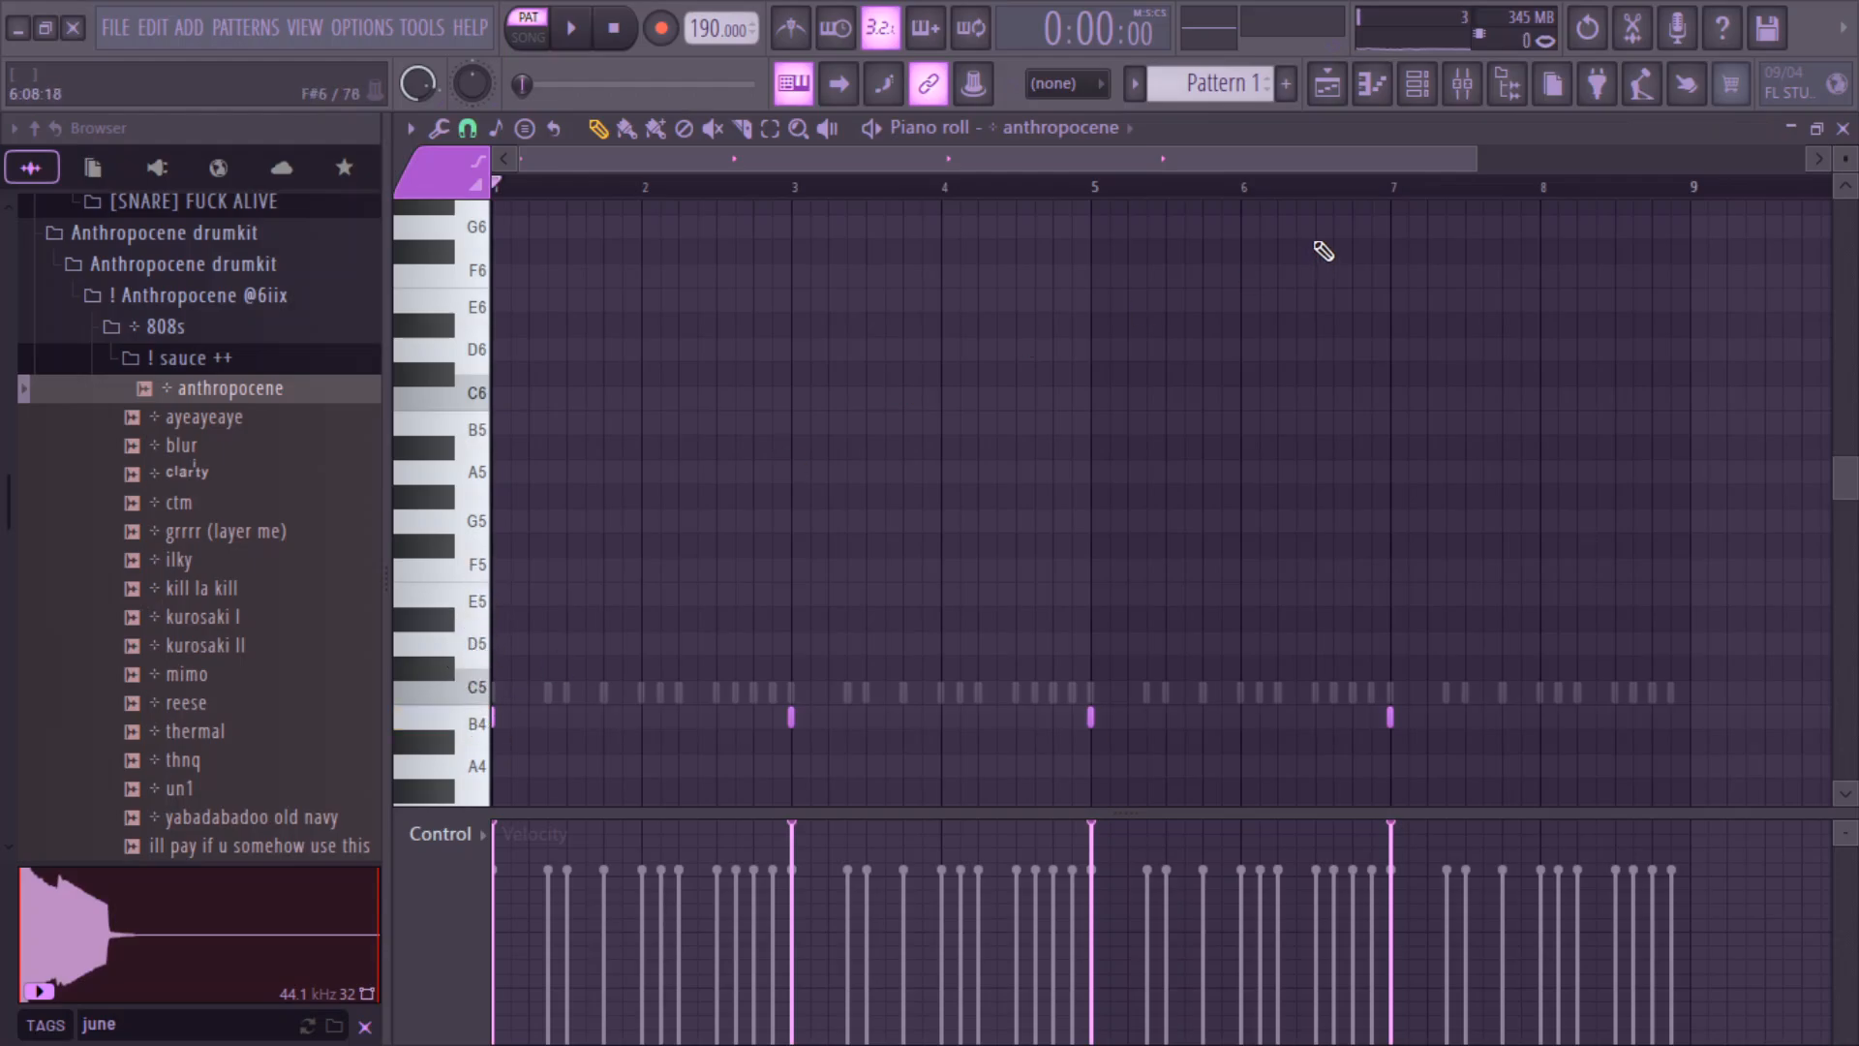
- Check the pitch shift of the Track 2 (consolidated) melody clip in the playlist and play the pattern
click(1345, 89)
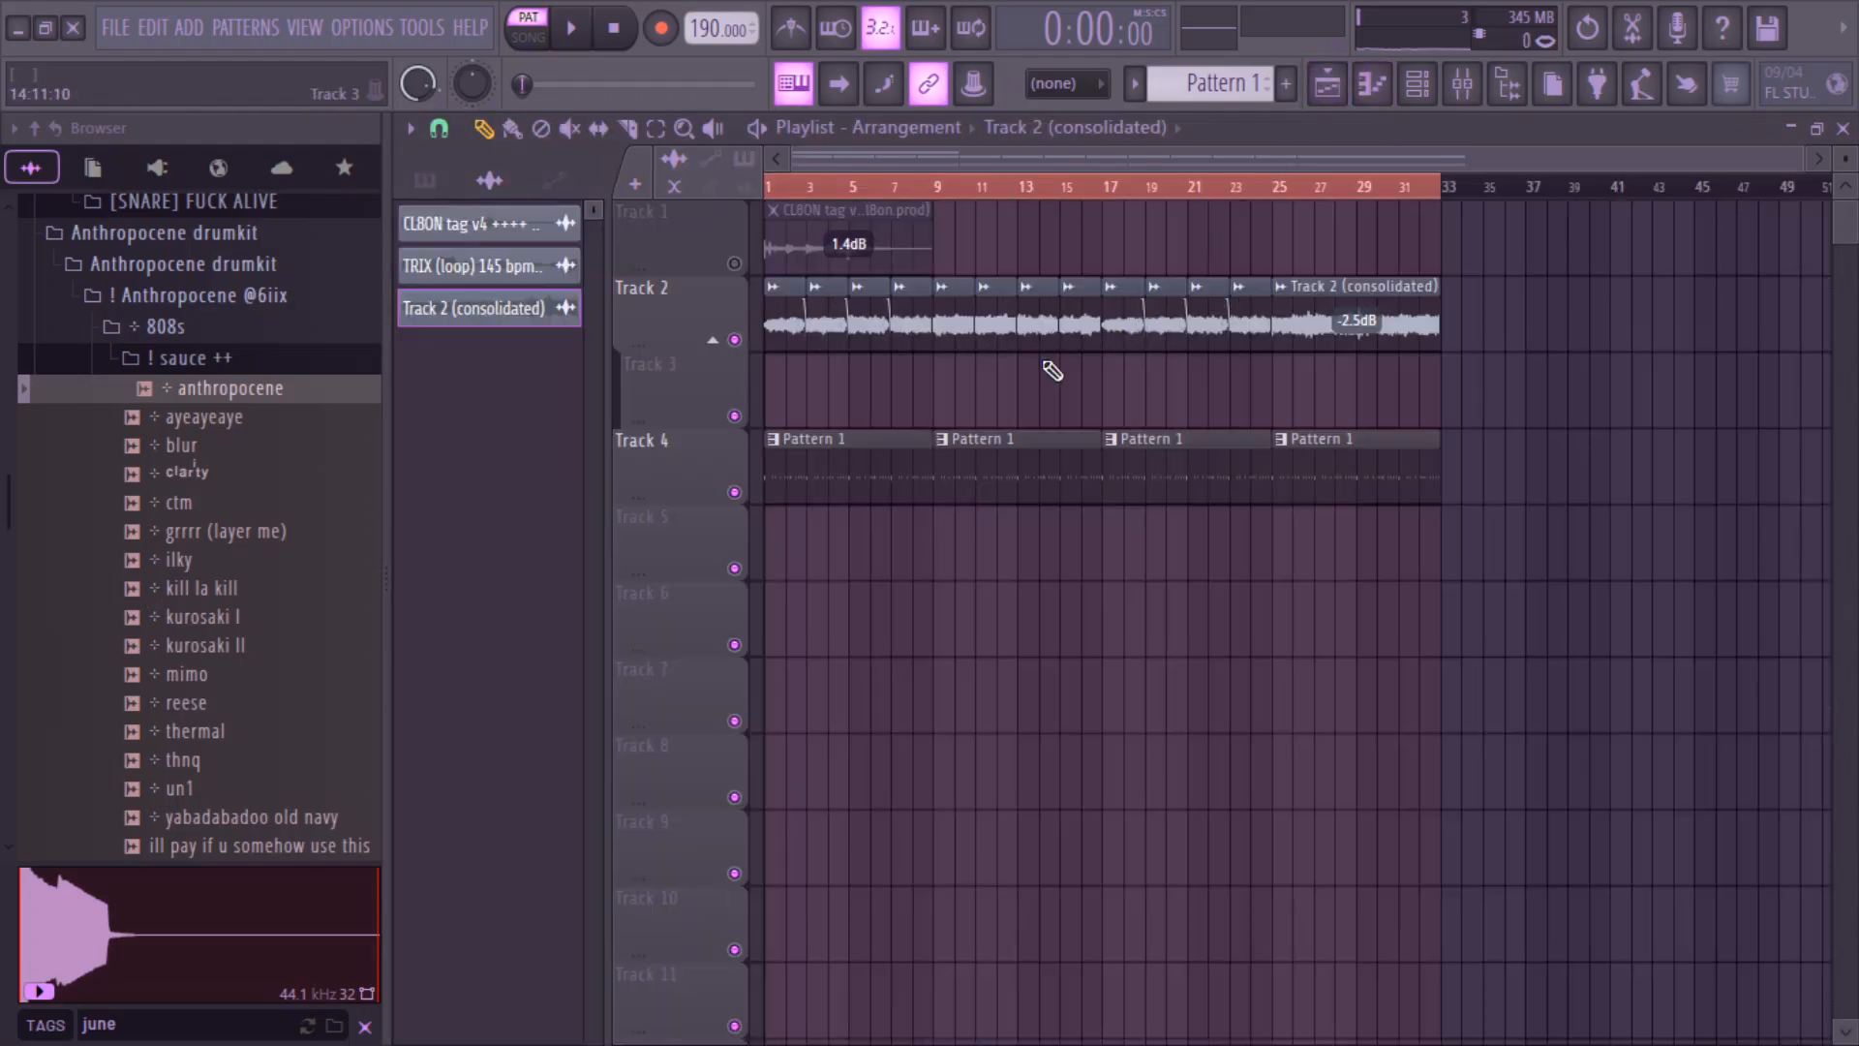
double_click(1031, 318)
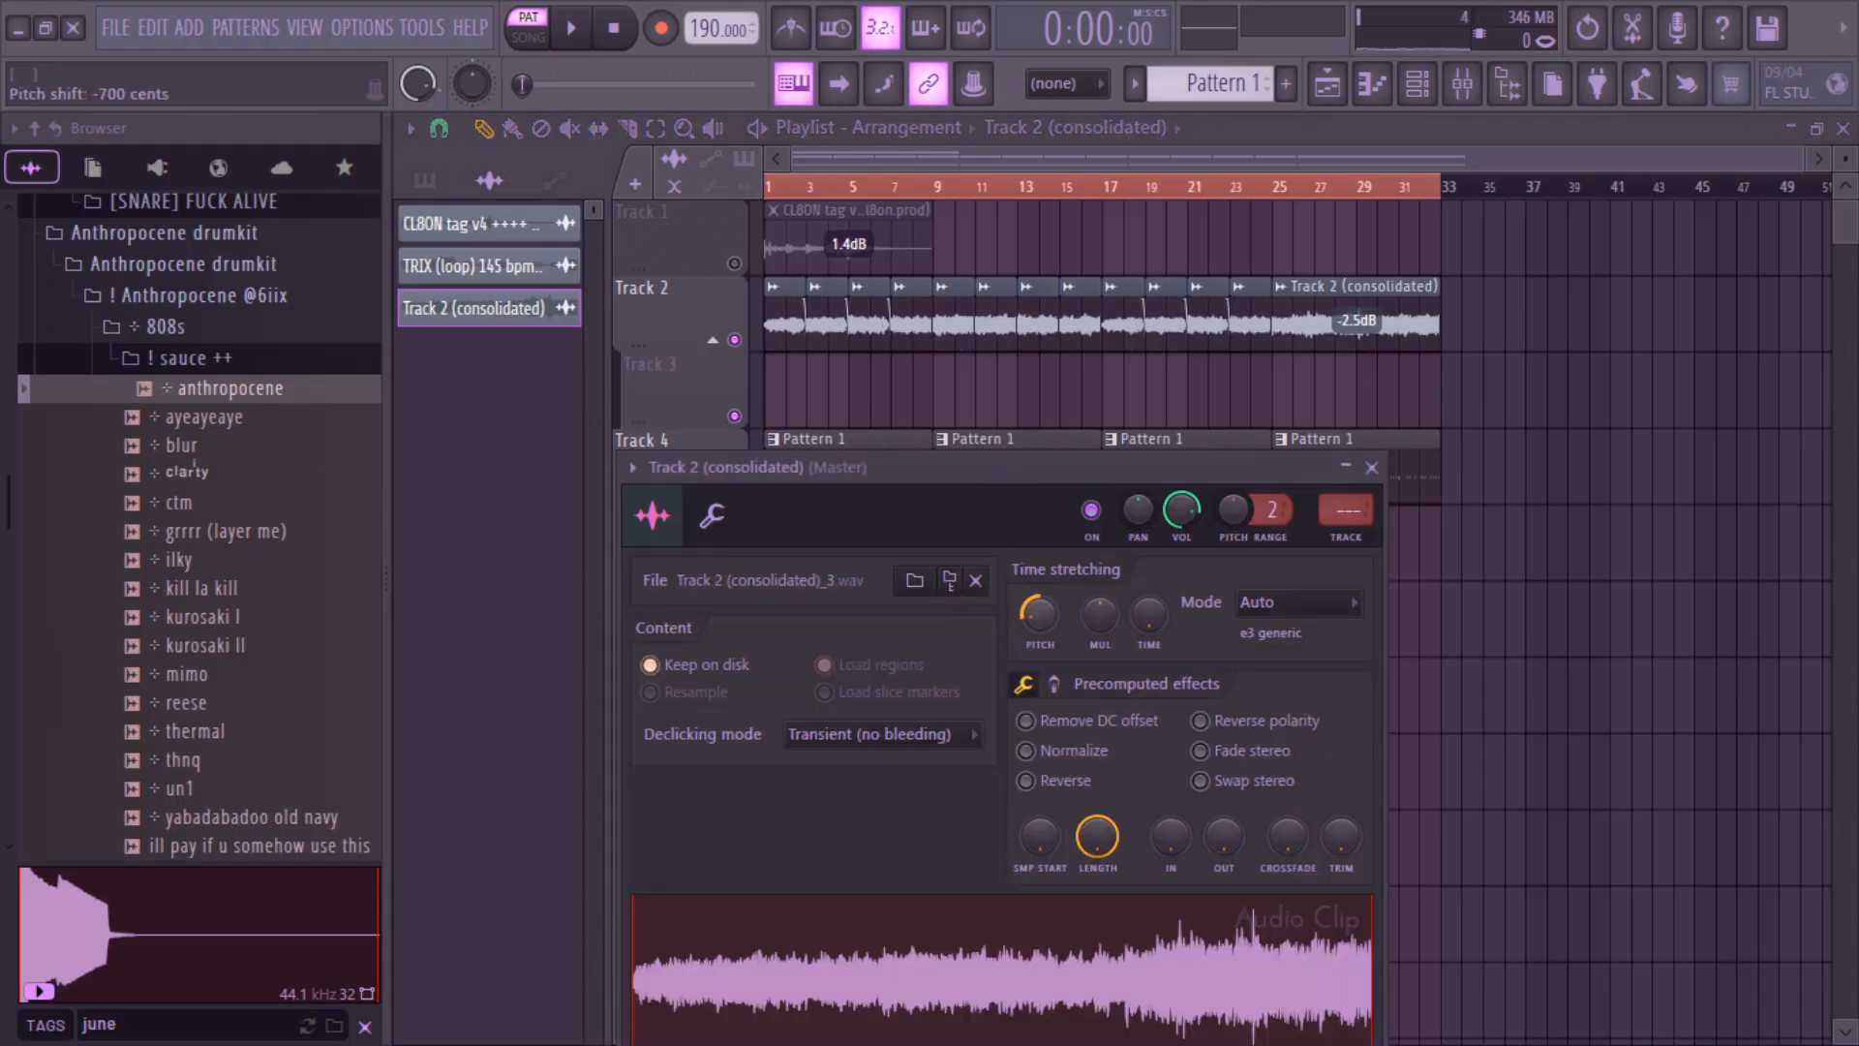
key(space)
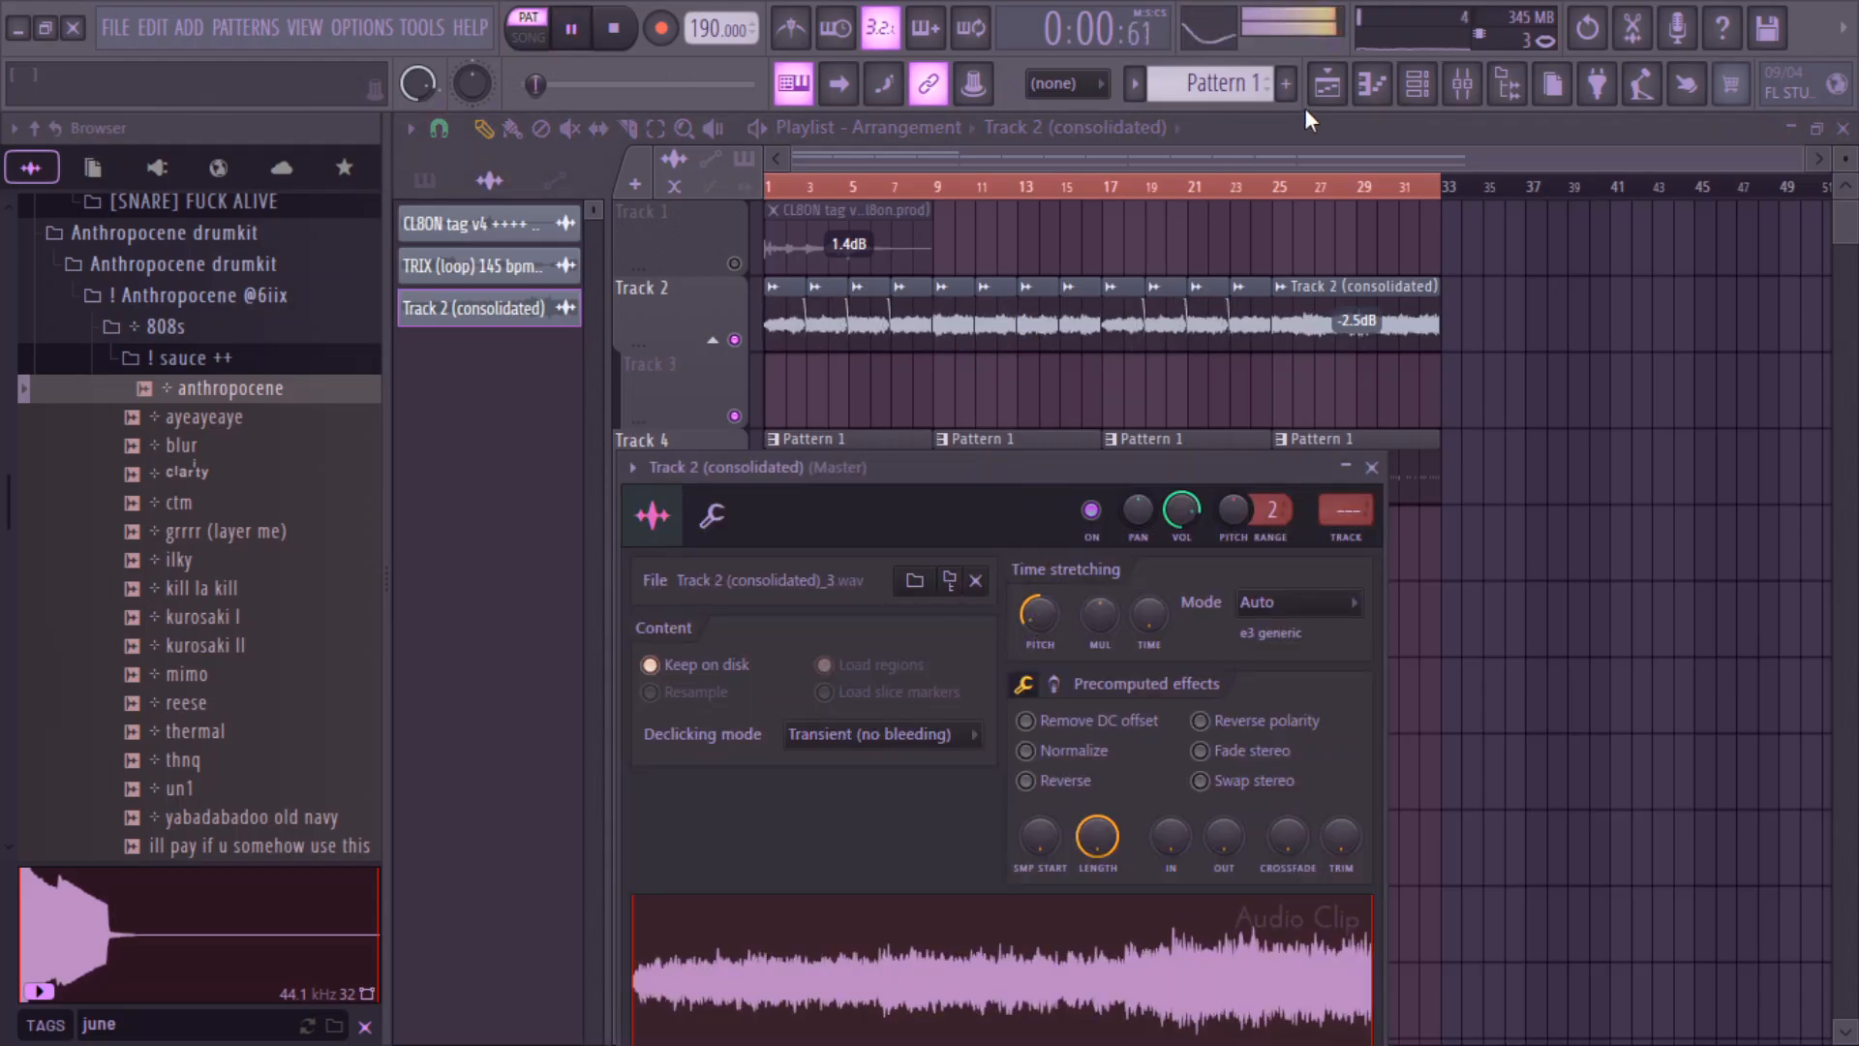
- Play the arrangement in song mode with the Unsorted channels shown and the anthropocene 808 part open in the piano roll
click(771, 188)
click(1416, 87)
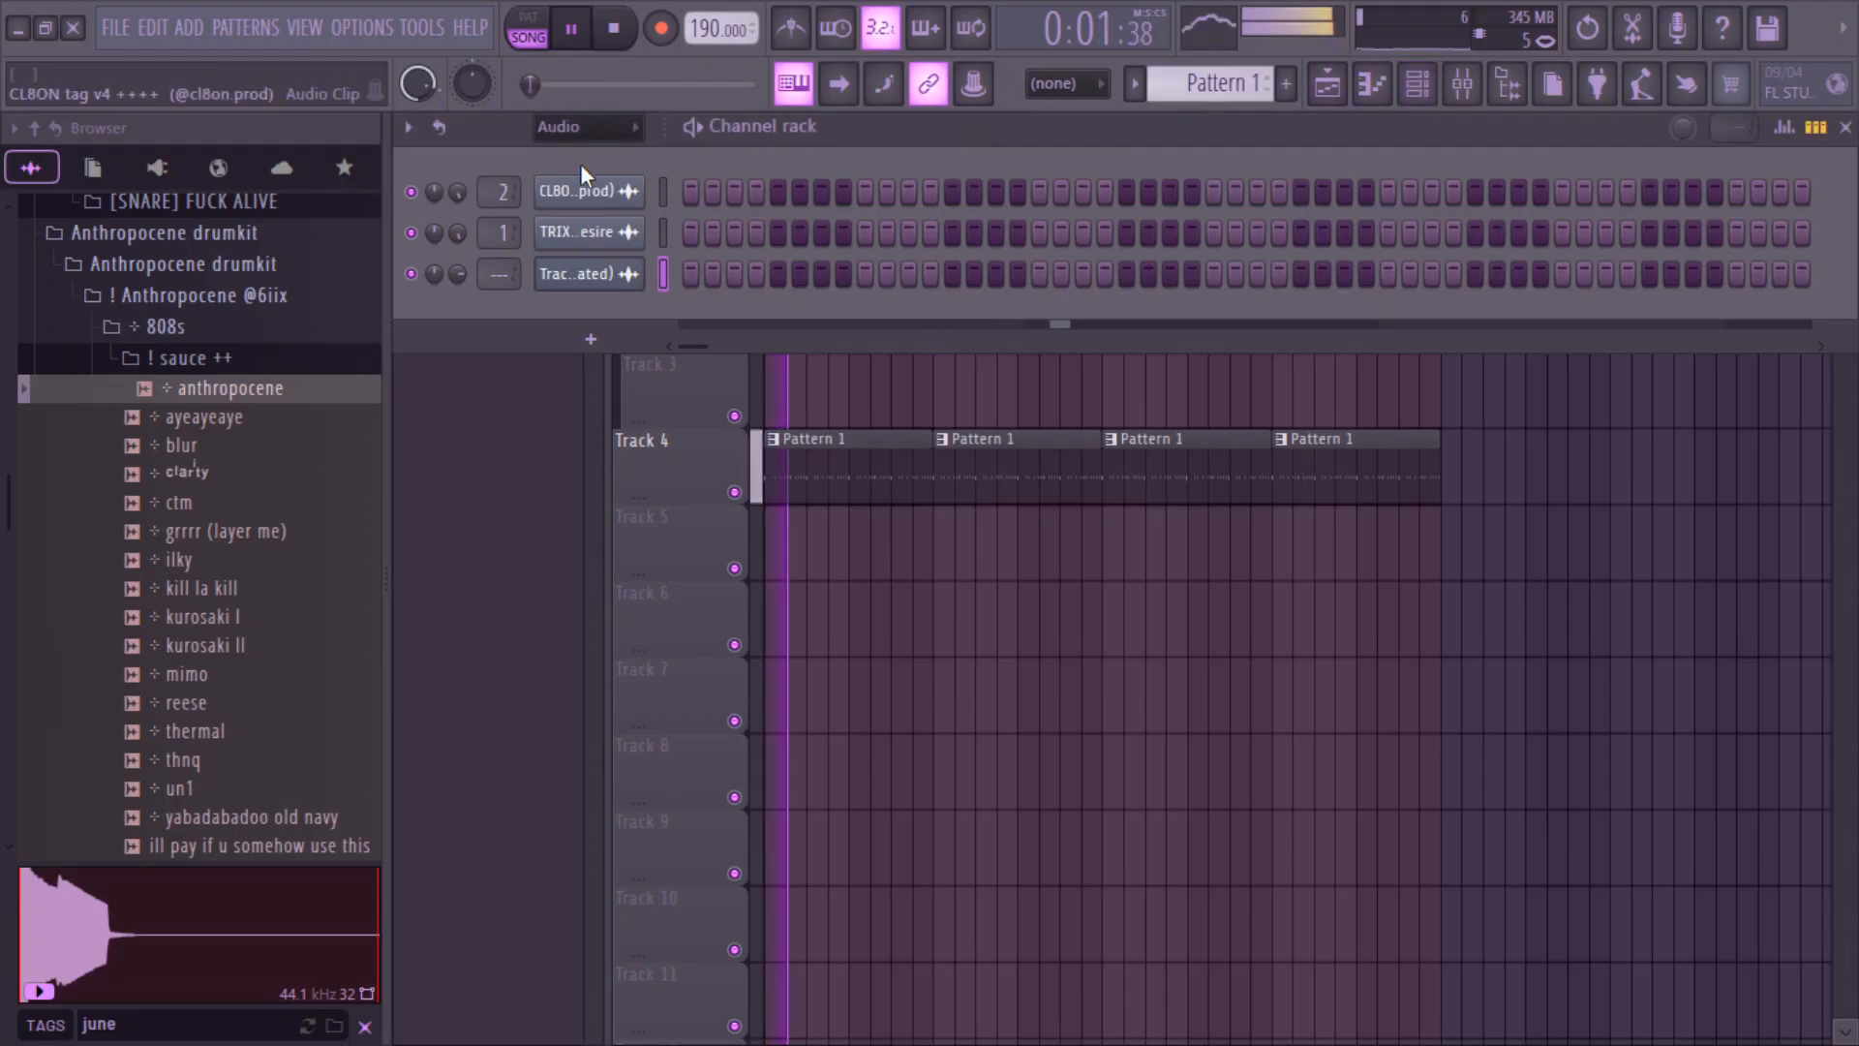
click(587, 128)
click(569, 217)
right_click(635, 235)
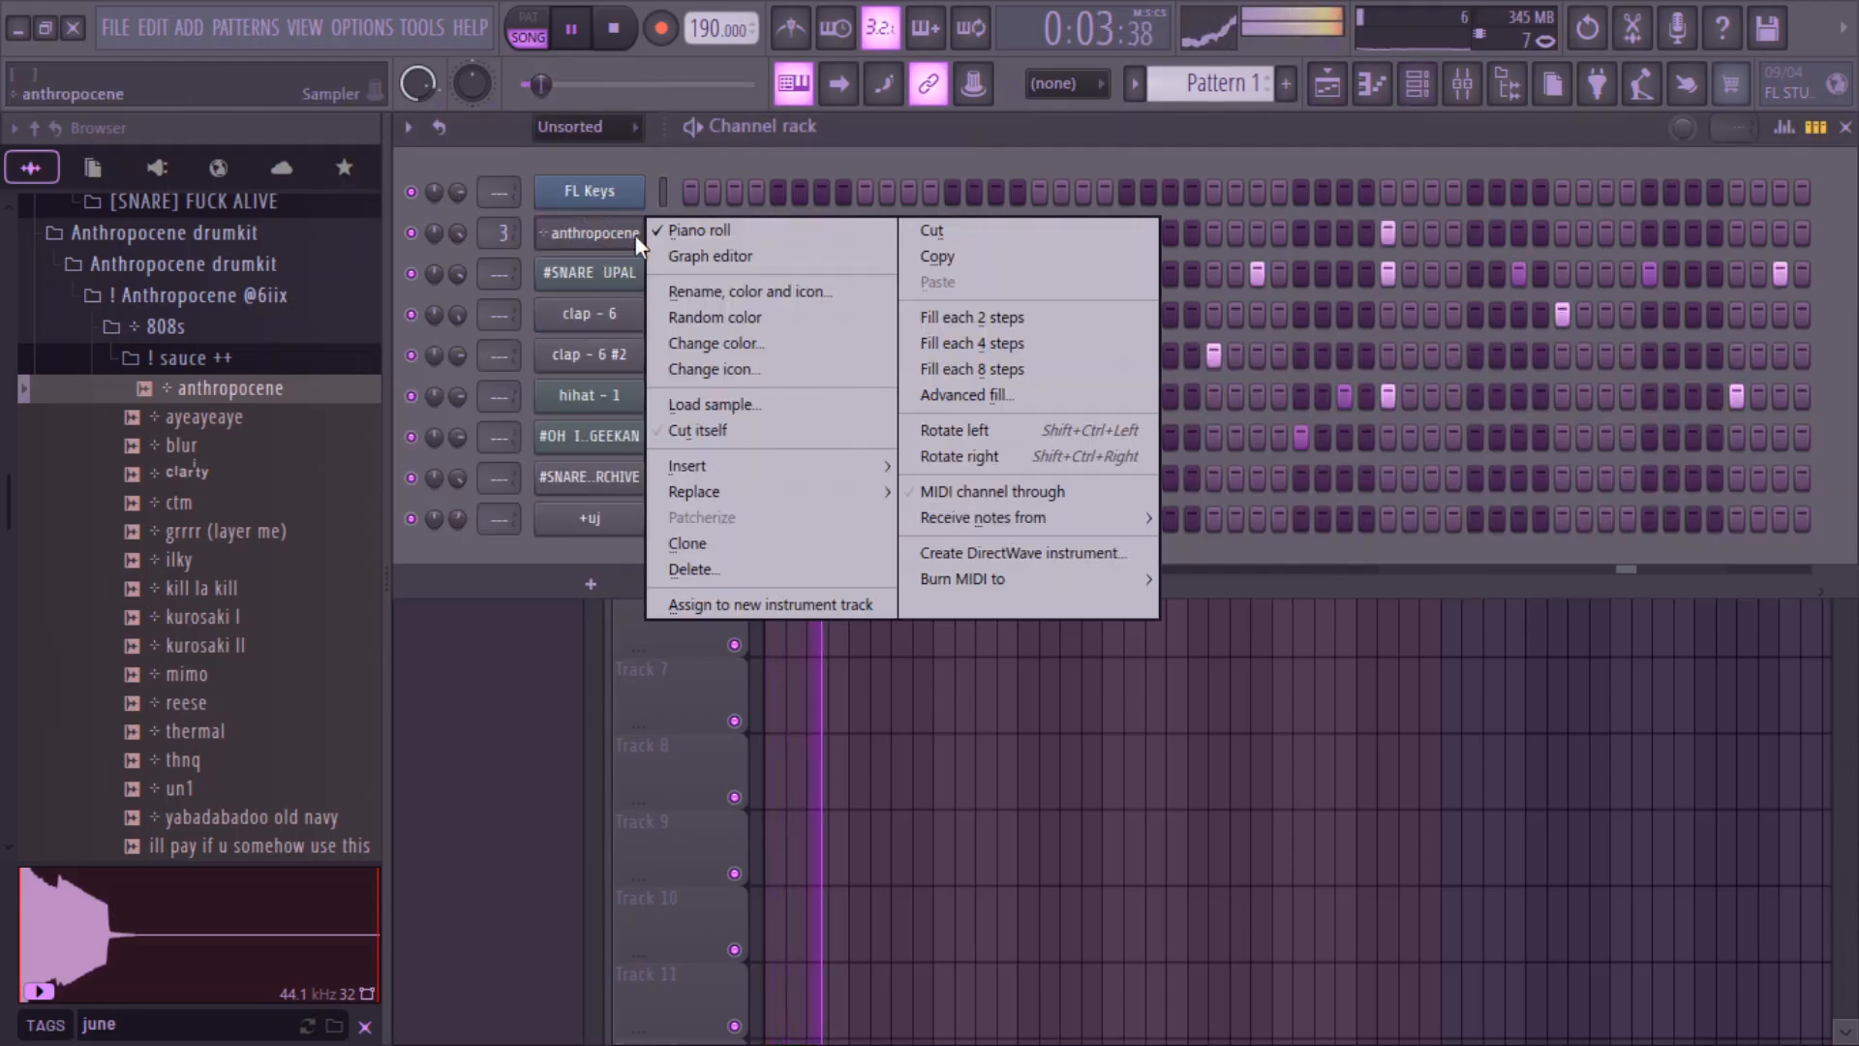
click(695, 234)
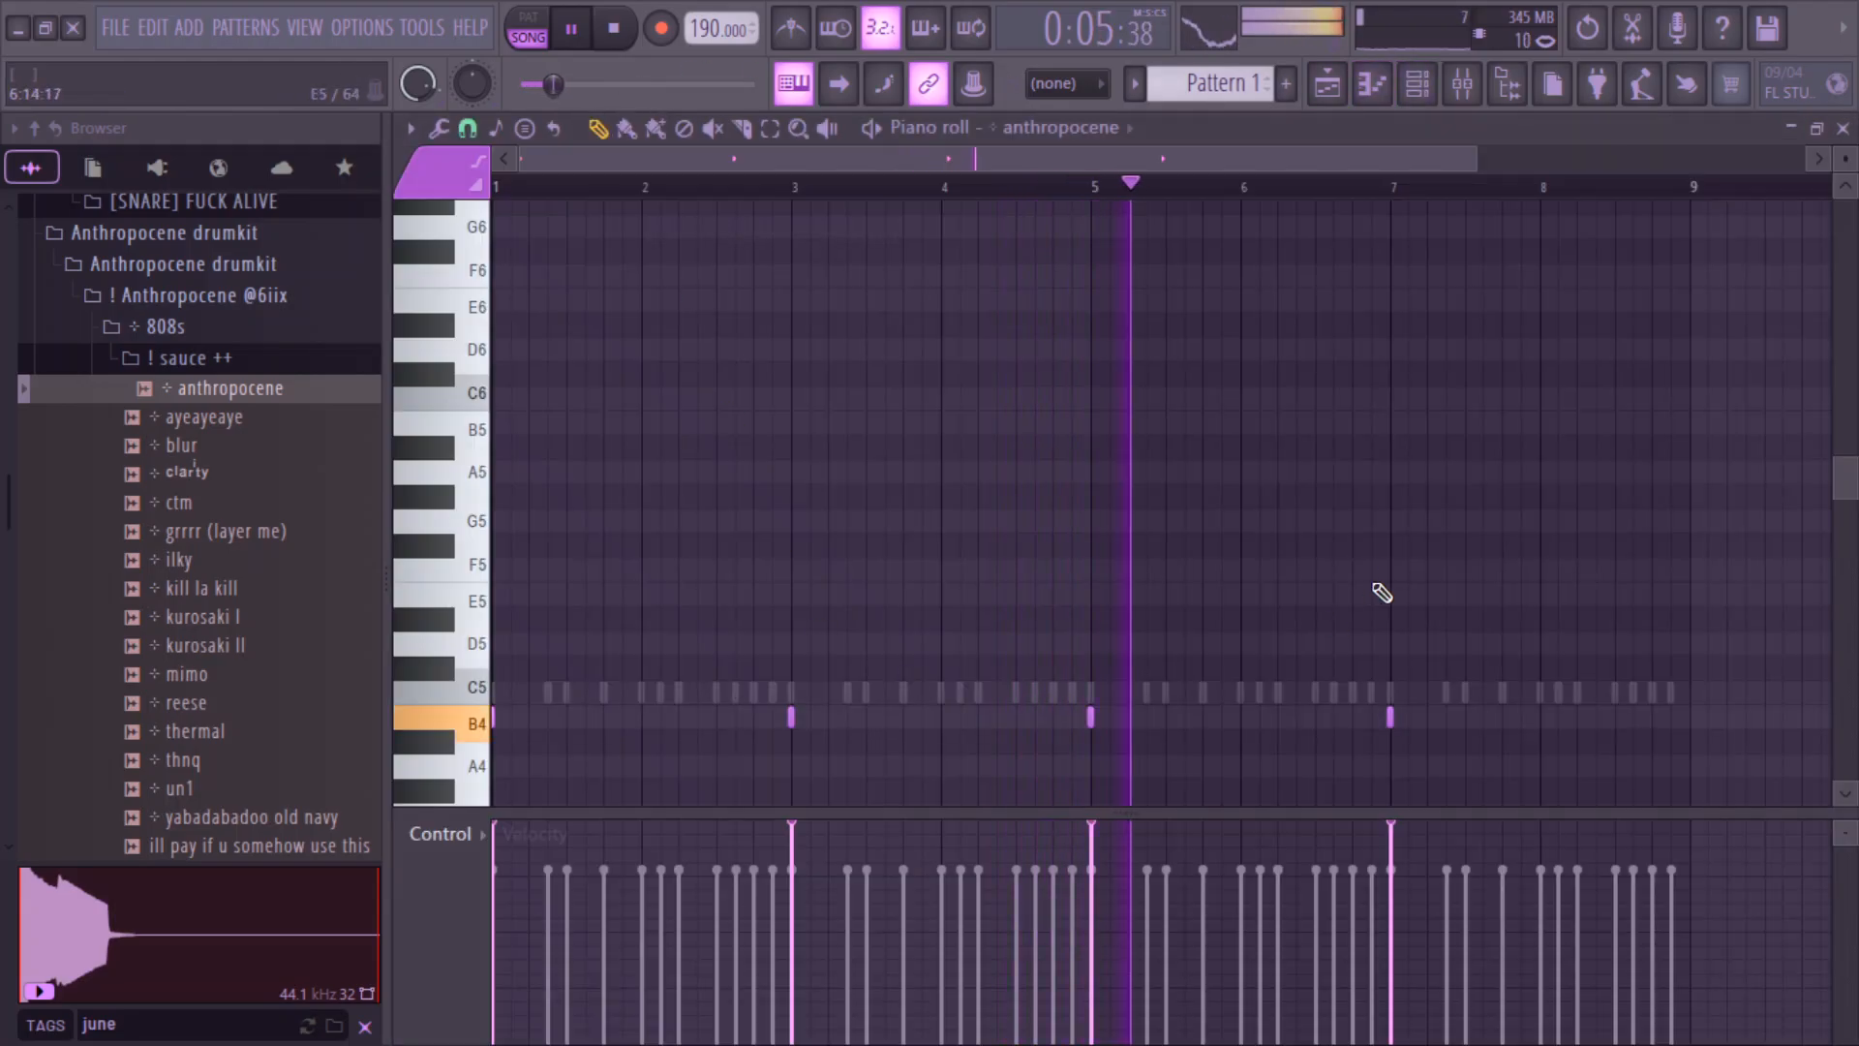
- Select Pattern 1 in the playlist and bring up the channel rack
click(1416, 84)
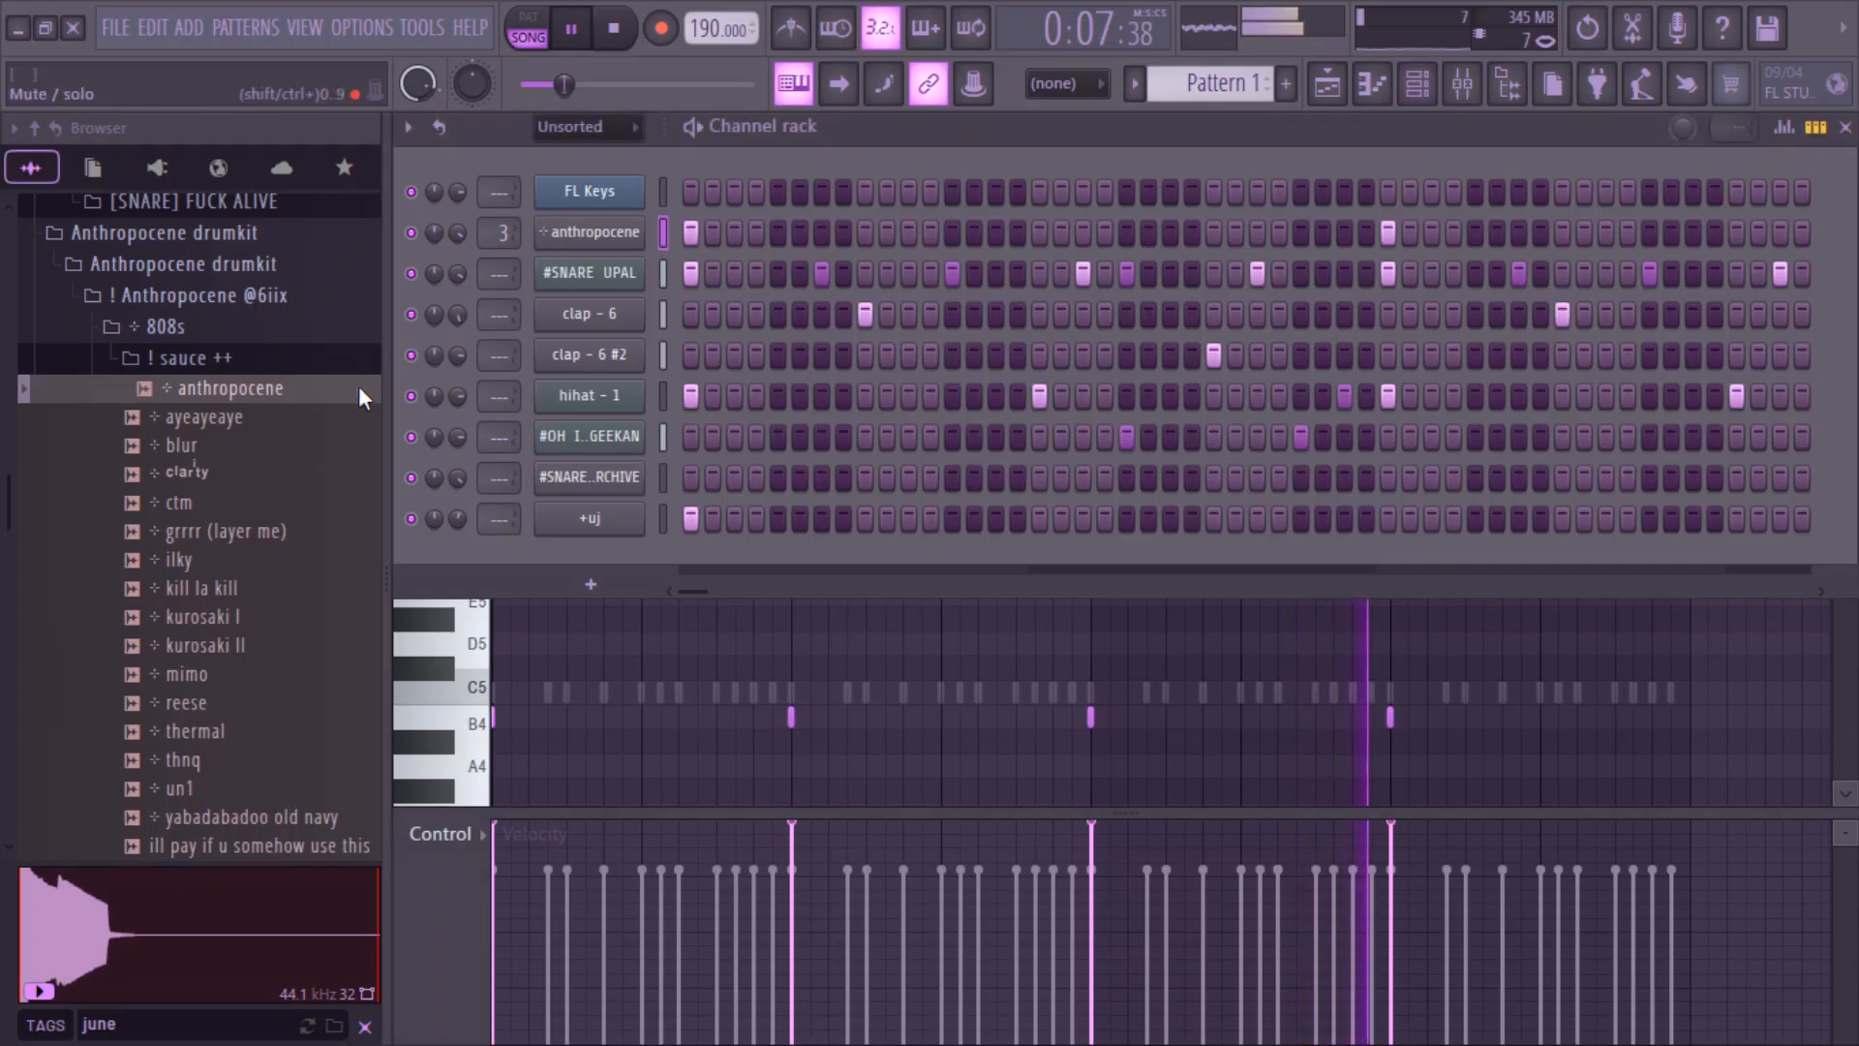
click(236, 321)
click(237, 322)
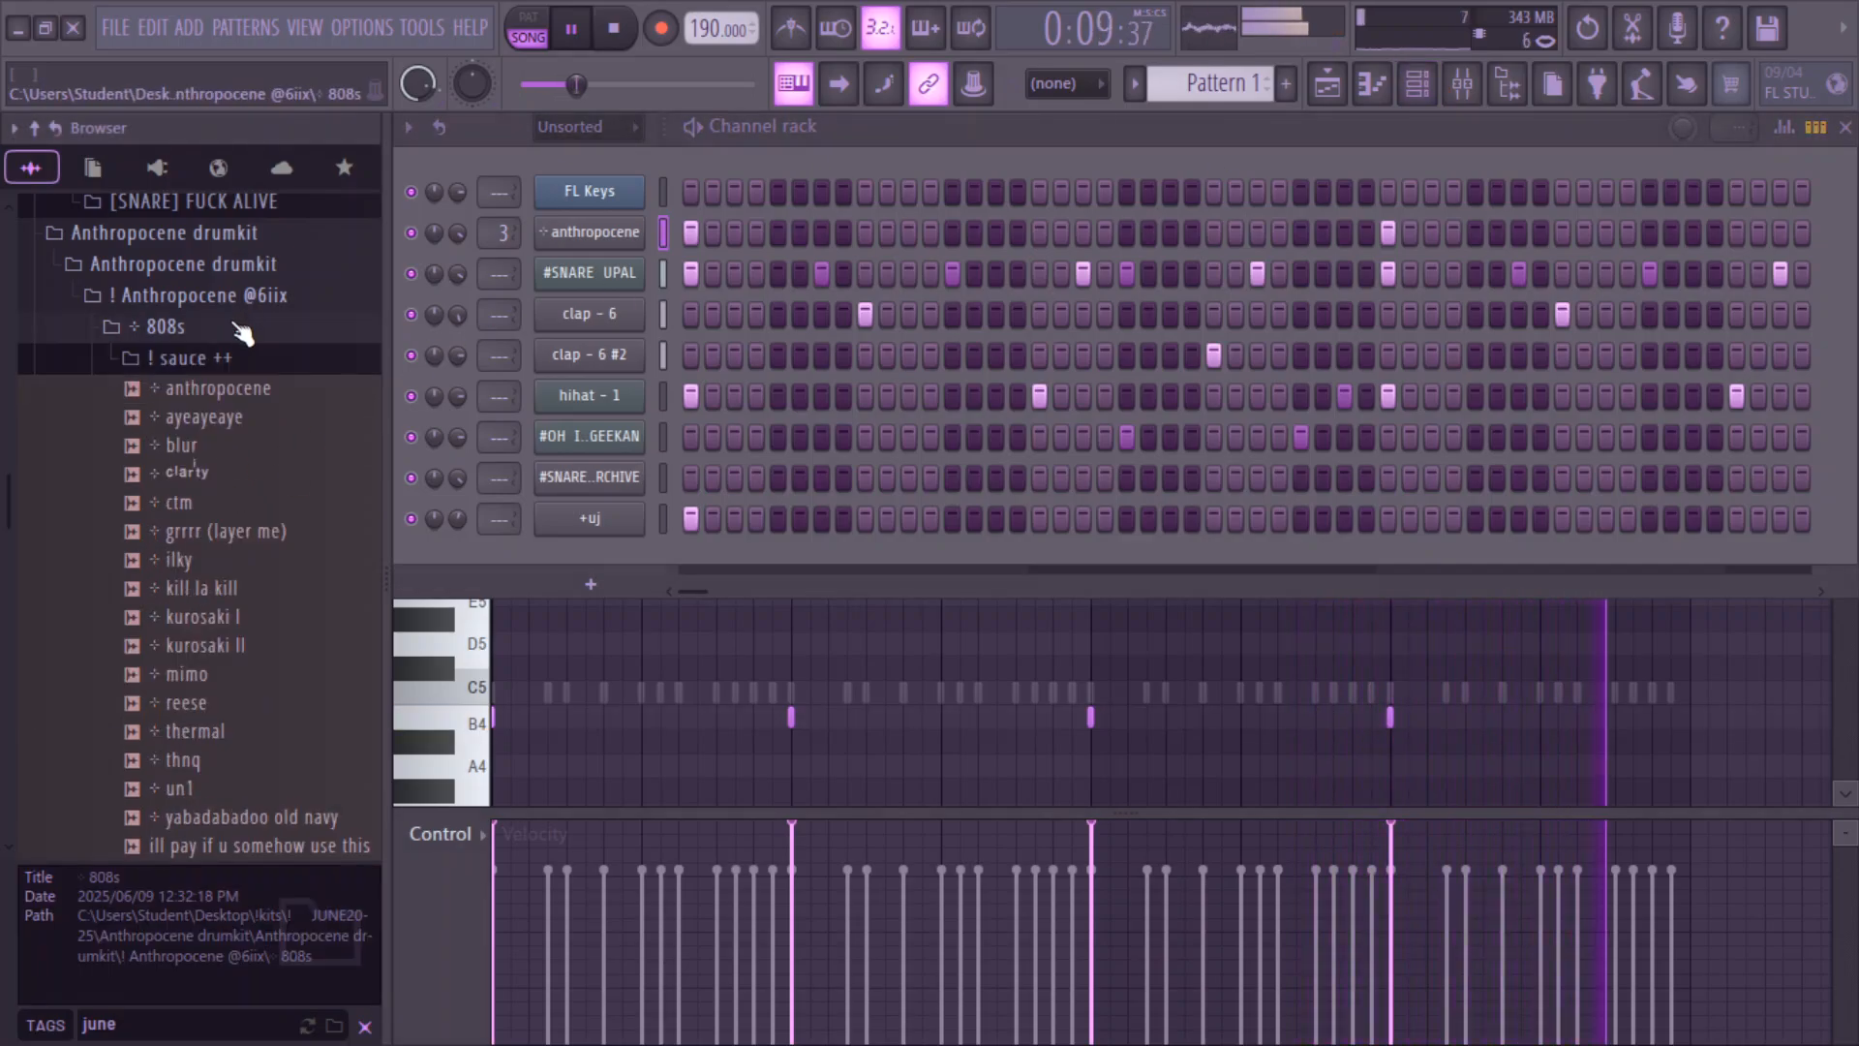
click(1328, 84)
click(854, 479)
click(1418, 85)
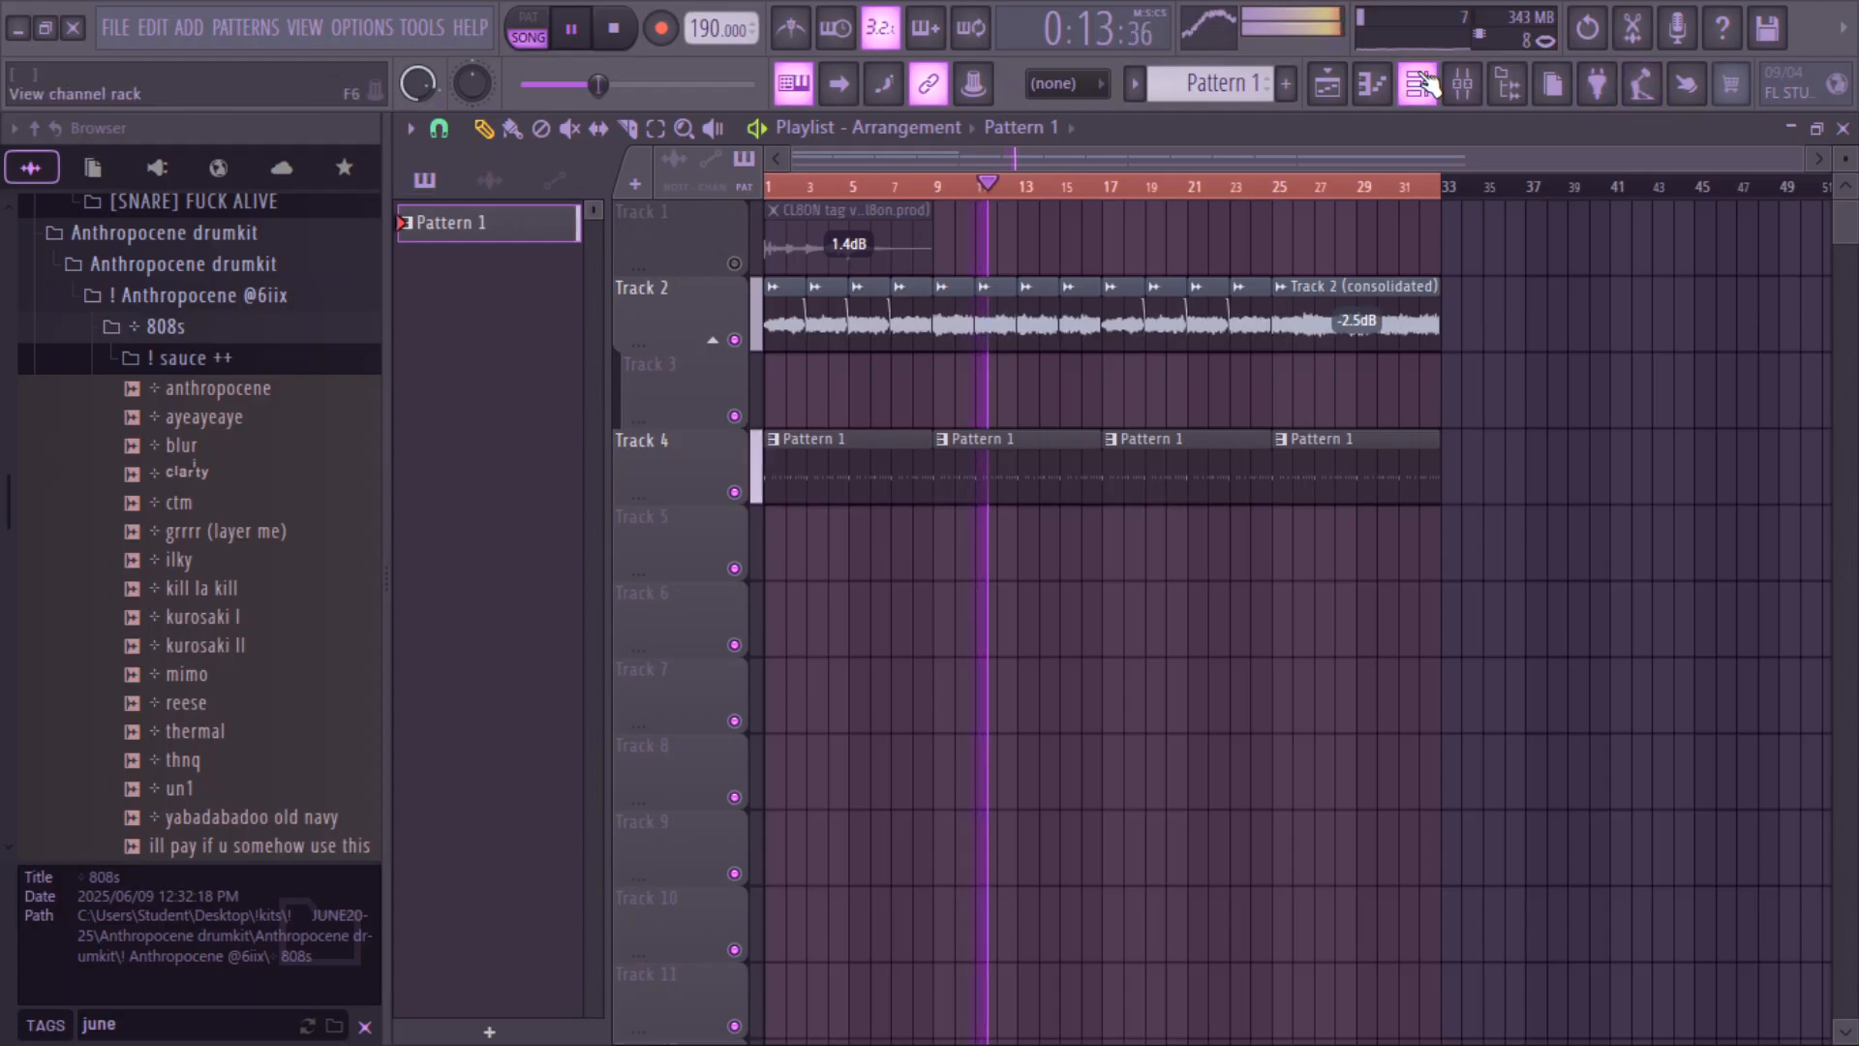
- Collapse the 808s folder of the Anthropocene kit and search the sample browser for "jerk"
click(272, 329)
click(251, 1021)
text(june)
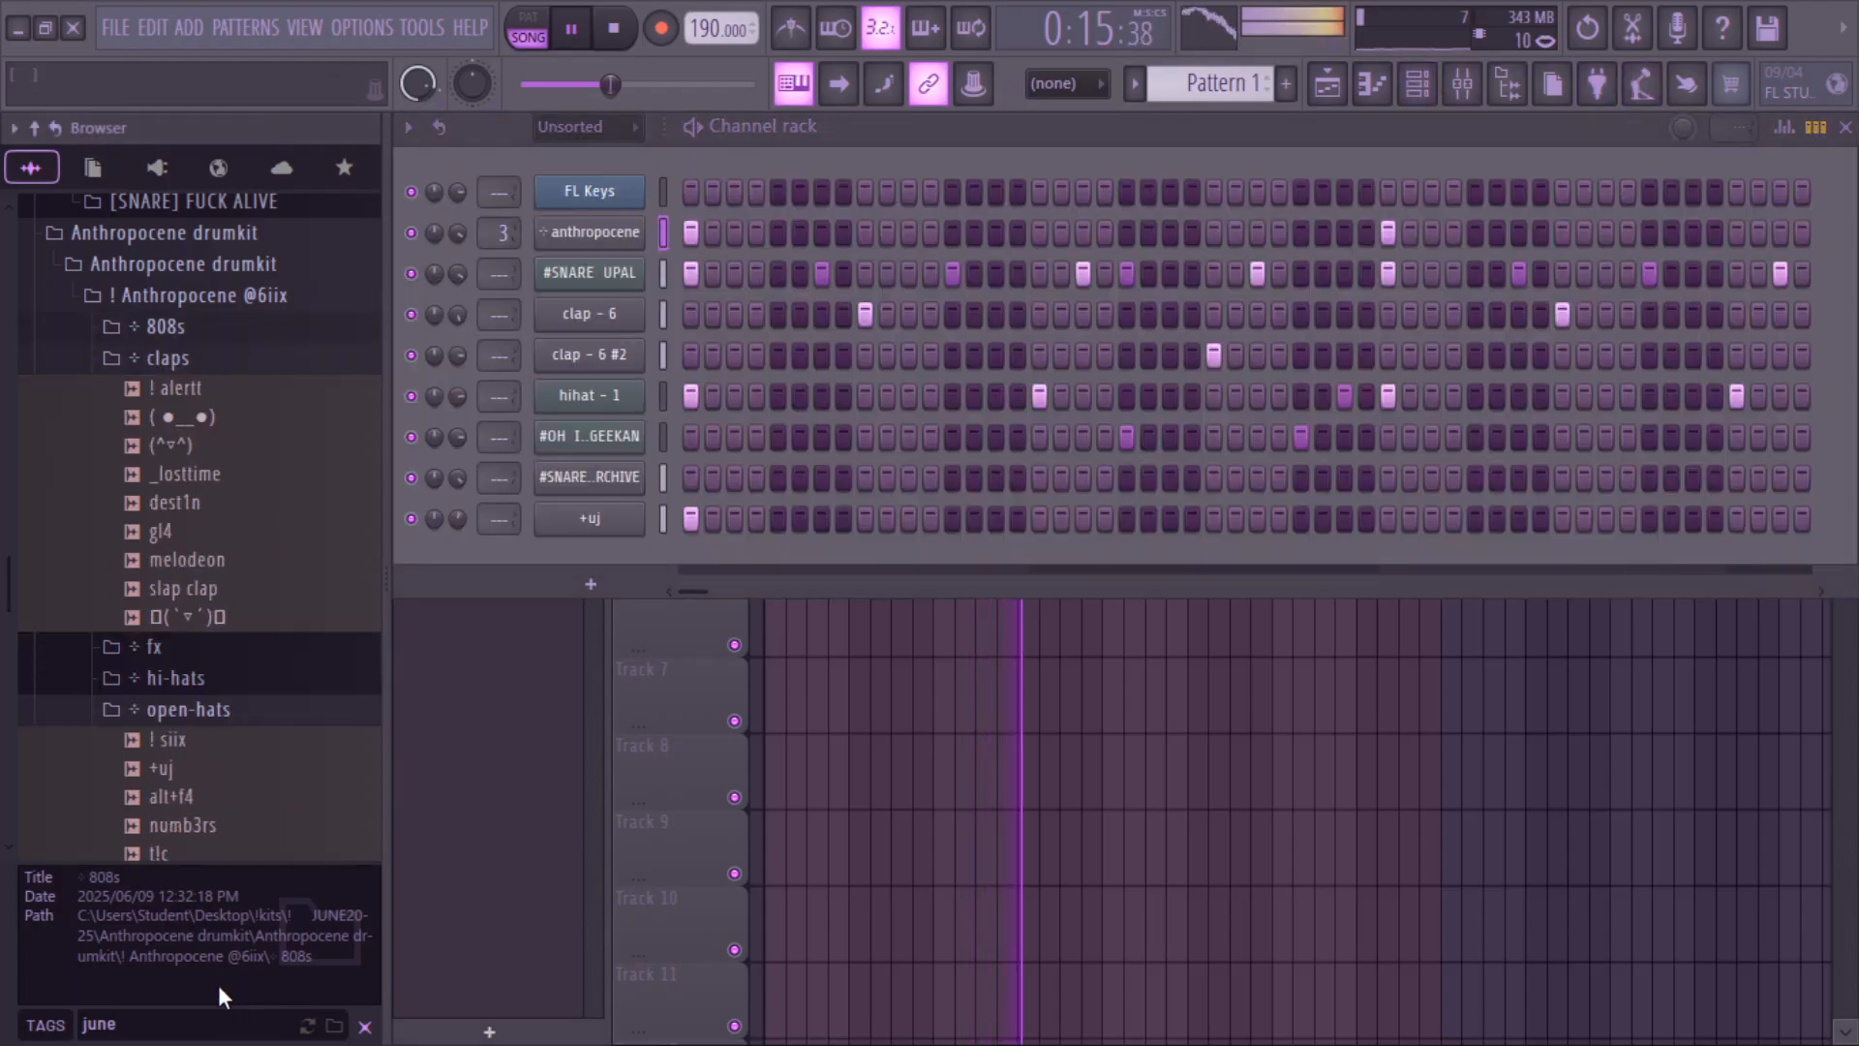
key(BackSpace)
key(BackSpace)
key(BackSpace)
key(BackSpace)
text(jerk)
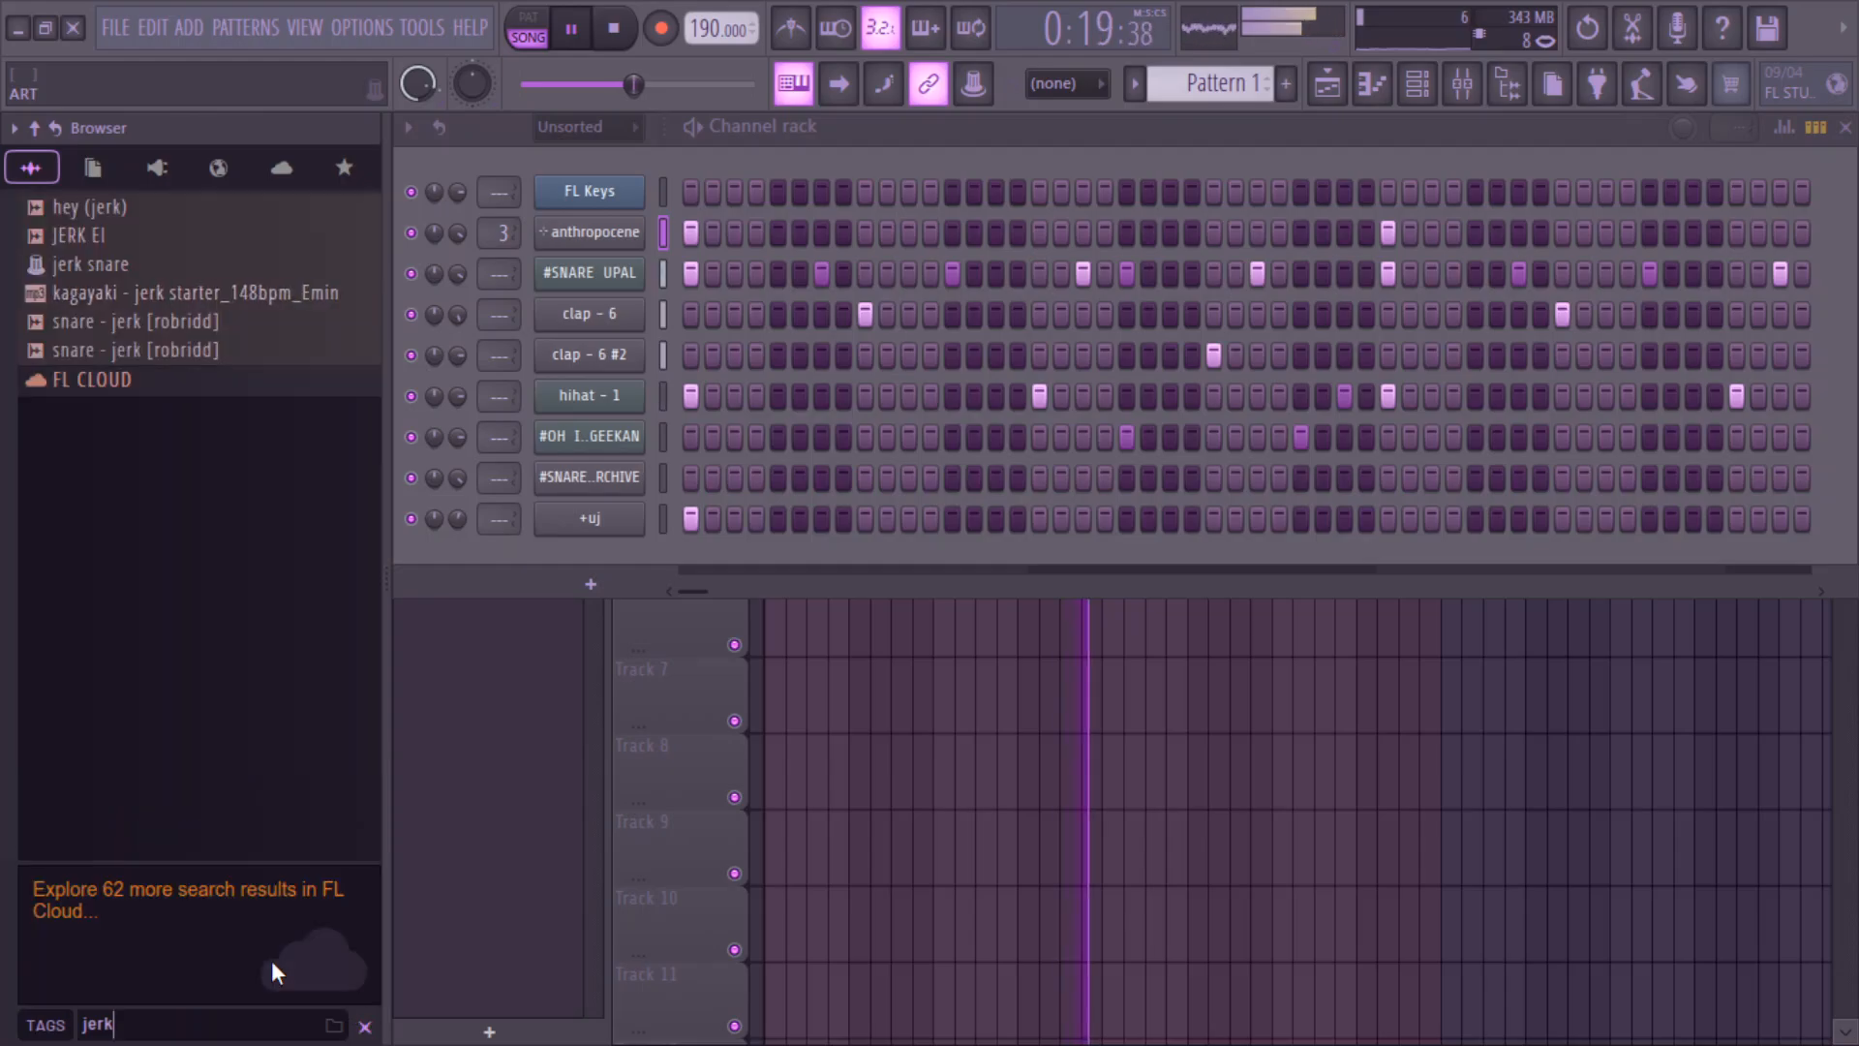
- Add the hey (jerk) sample as a new channel and turn on Normalize for it
right_click(68, 211)
click(97, 256)
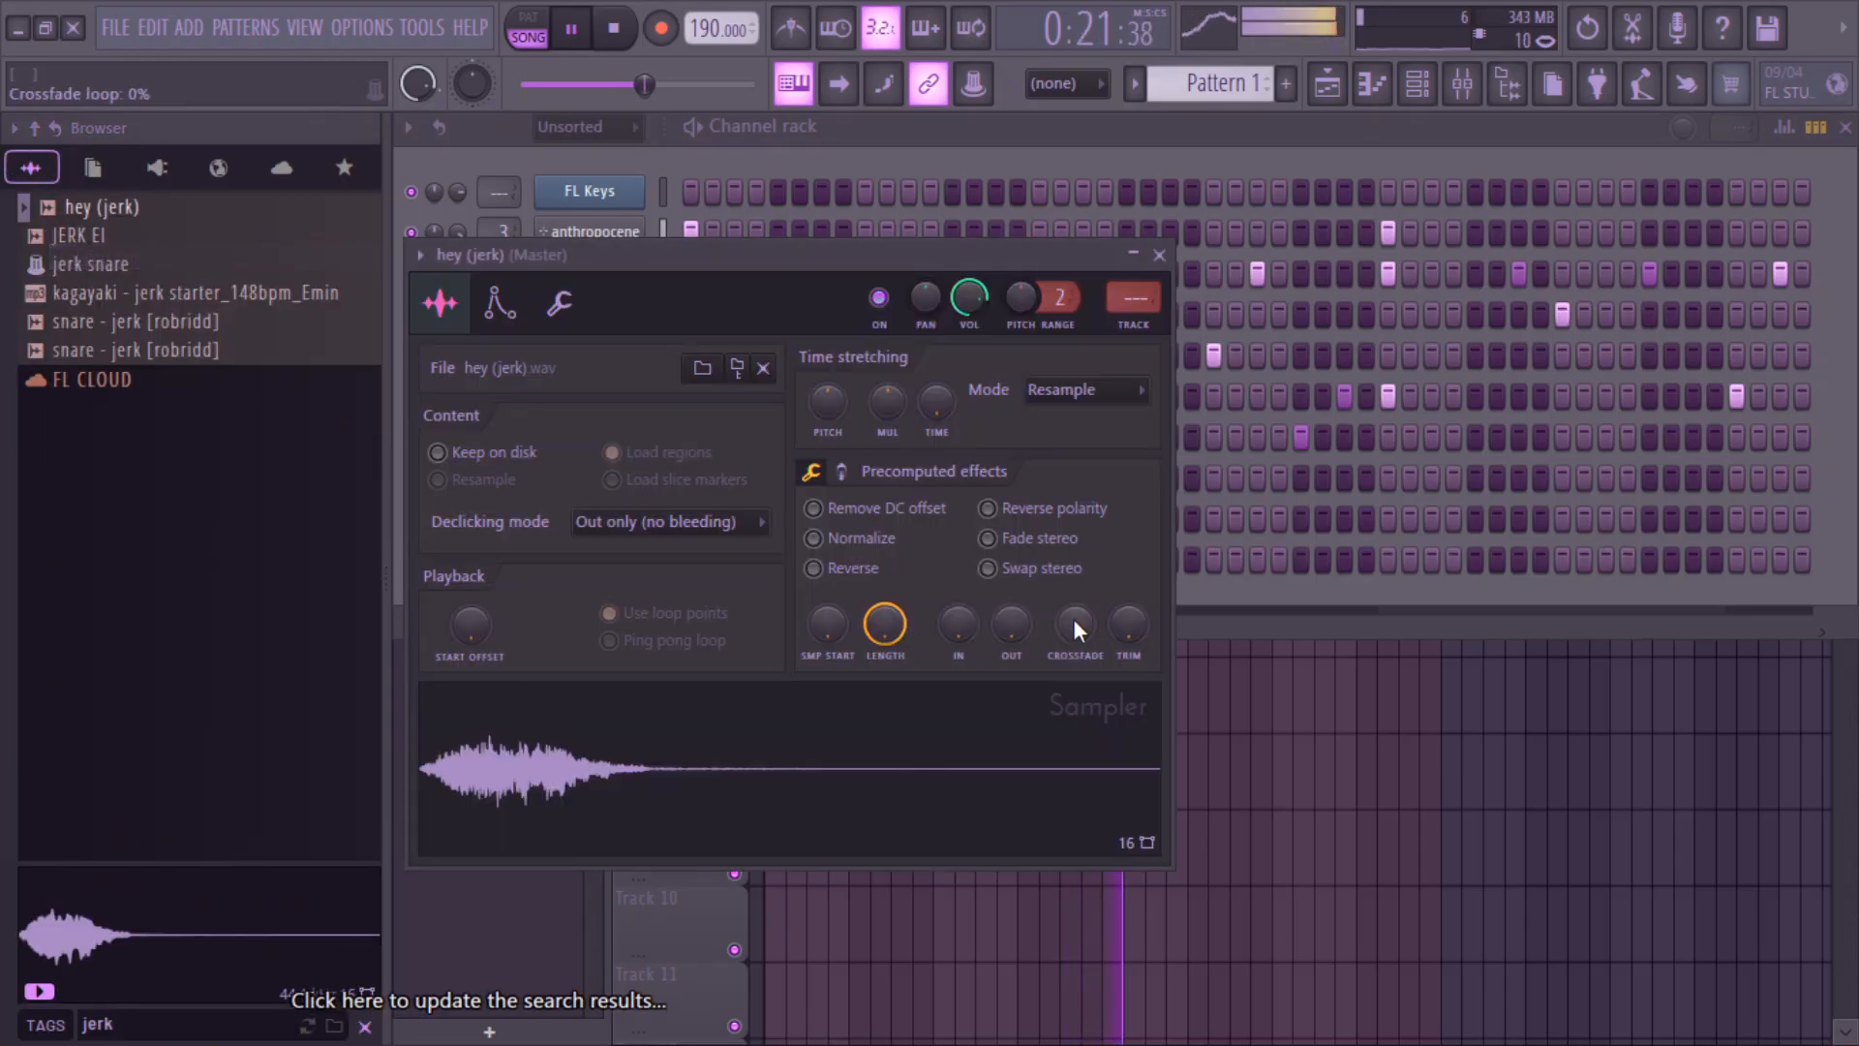
click(1216, 620)
click(591, 559)
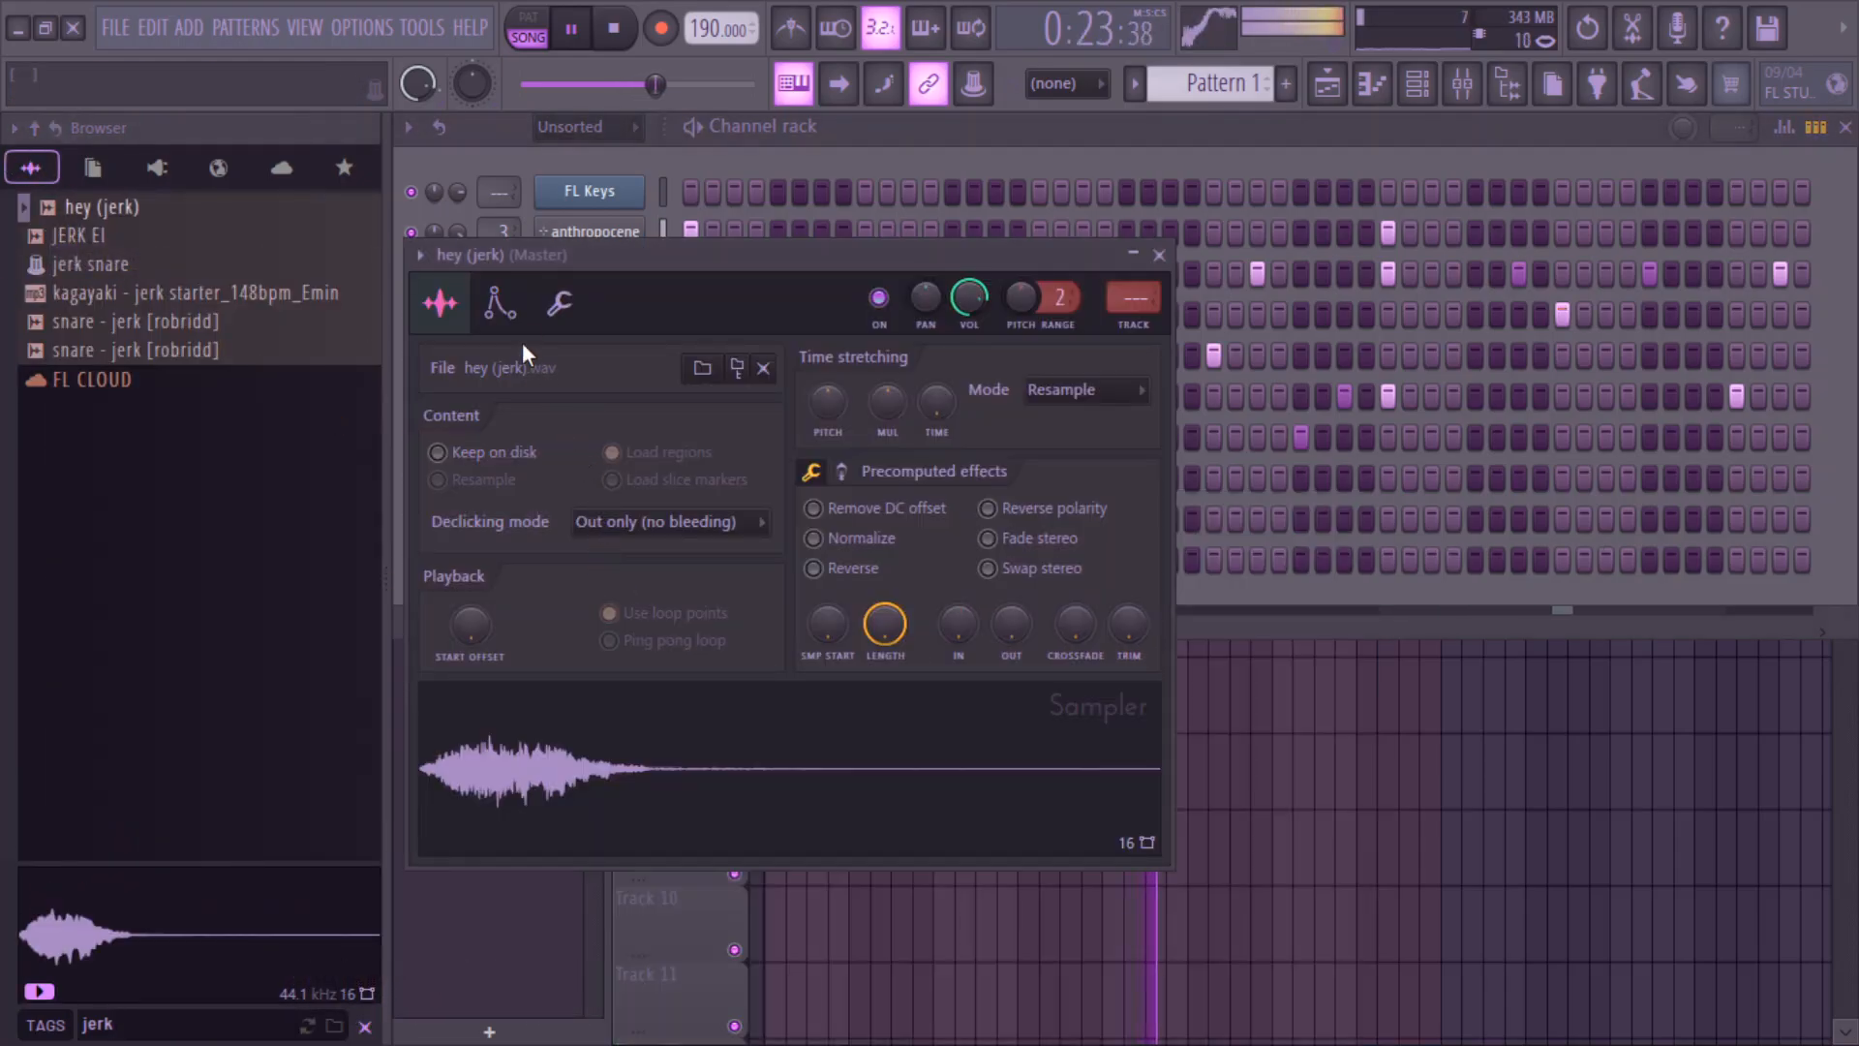
click(500, 303)
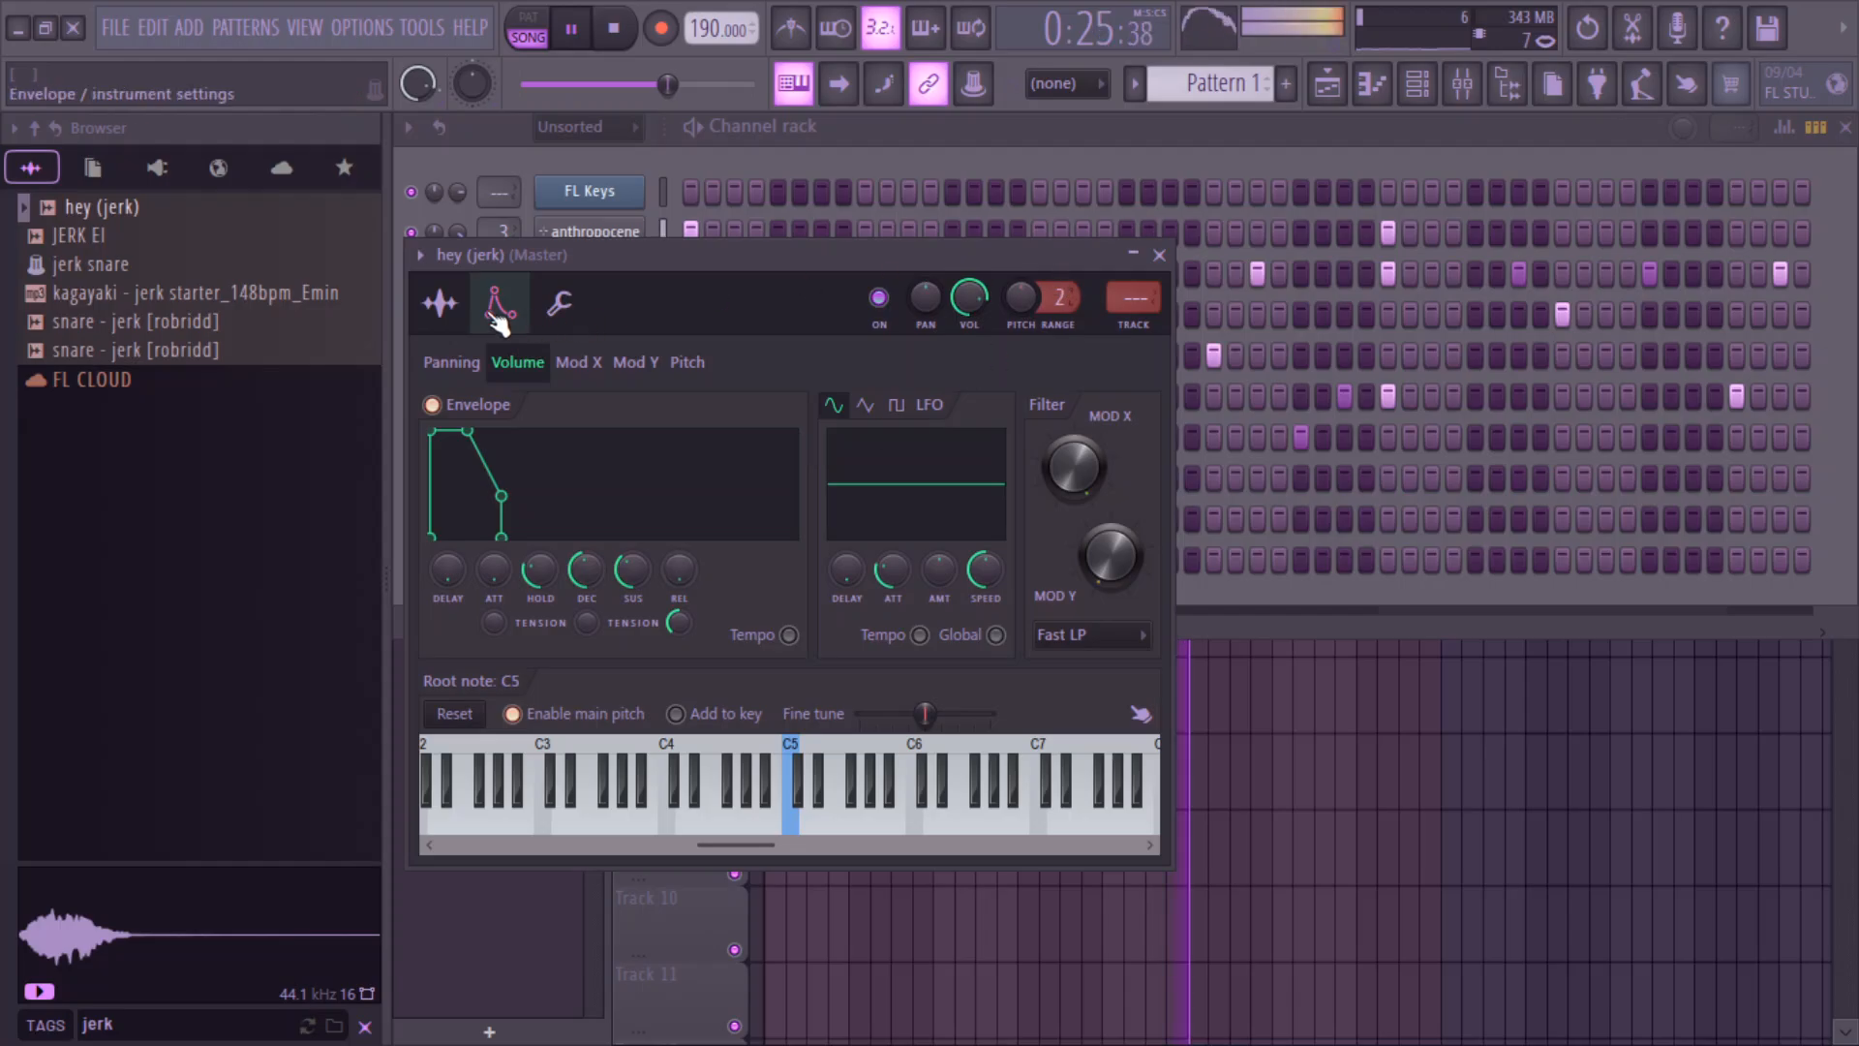
click(440, 303)
click(842, 549)
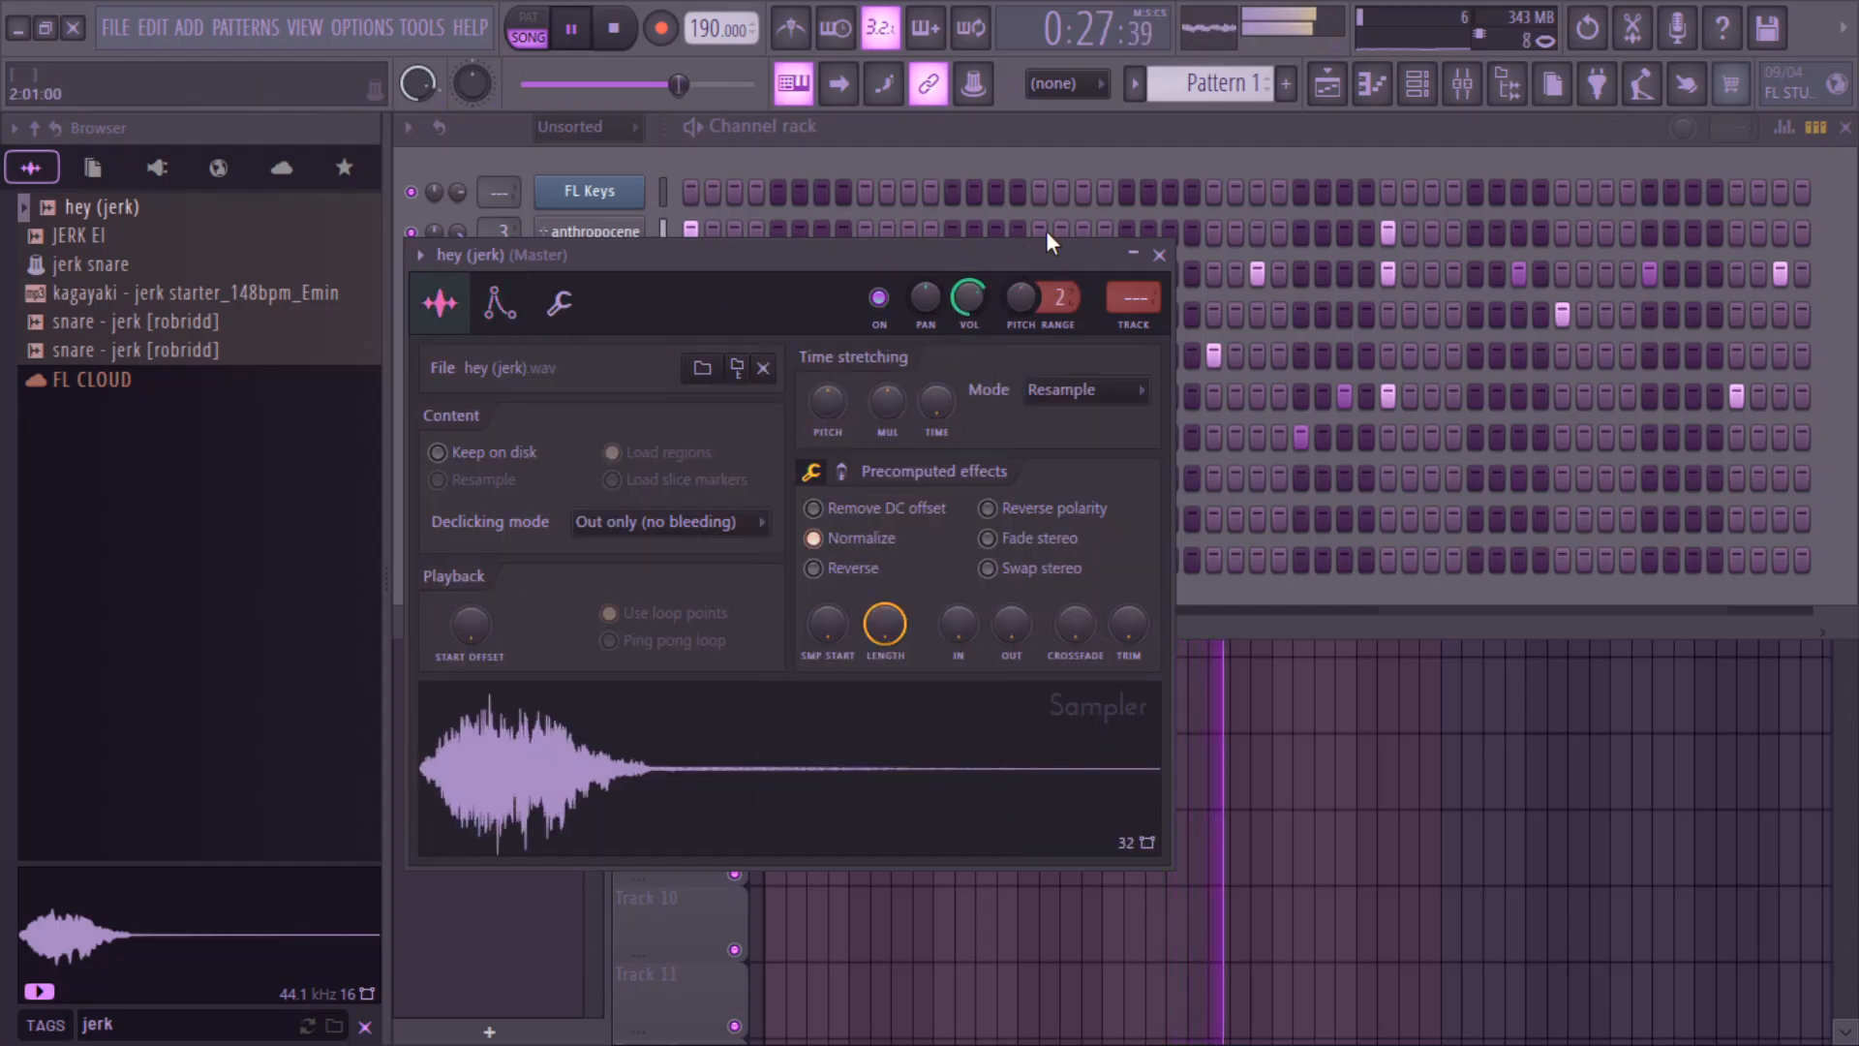
- In the hey (jerk) piano roll, place a C5 note one step long at the start of bar 2
click(1371, 84)
drag(1468, 157, 1008, 160)
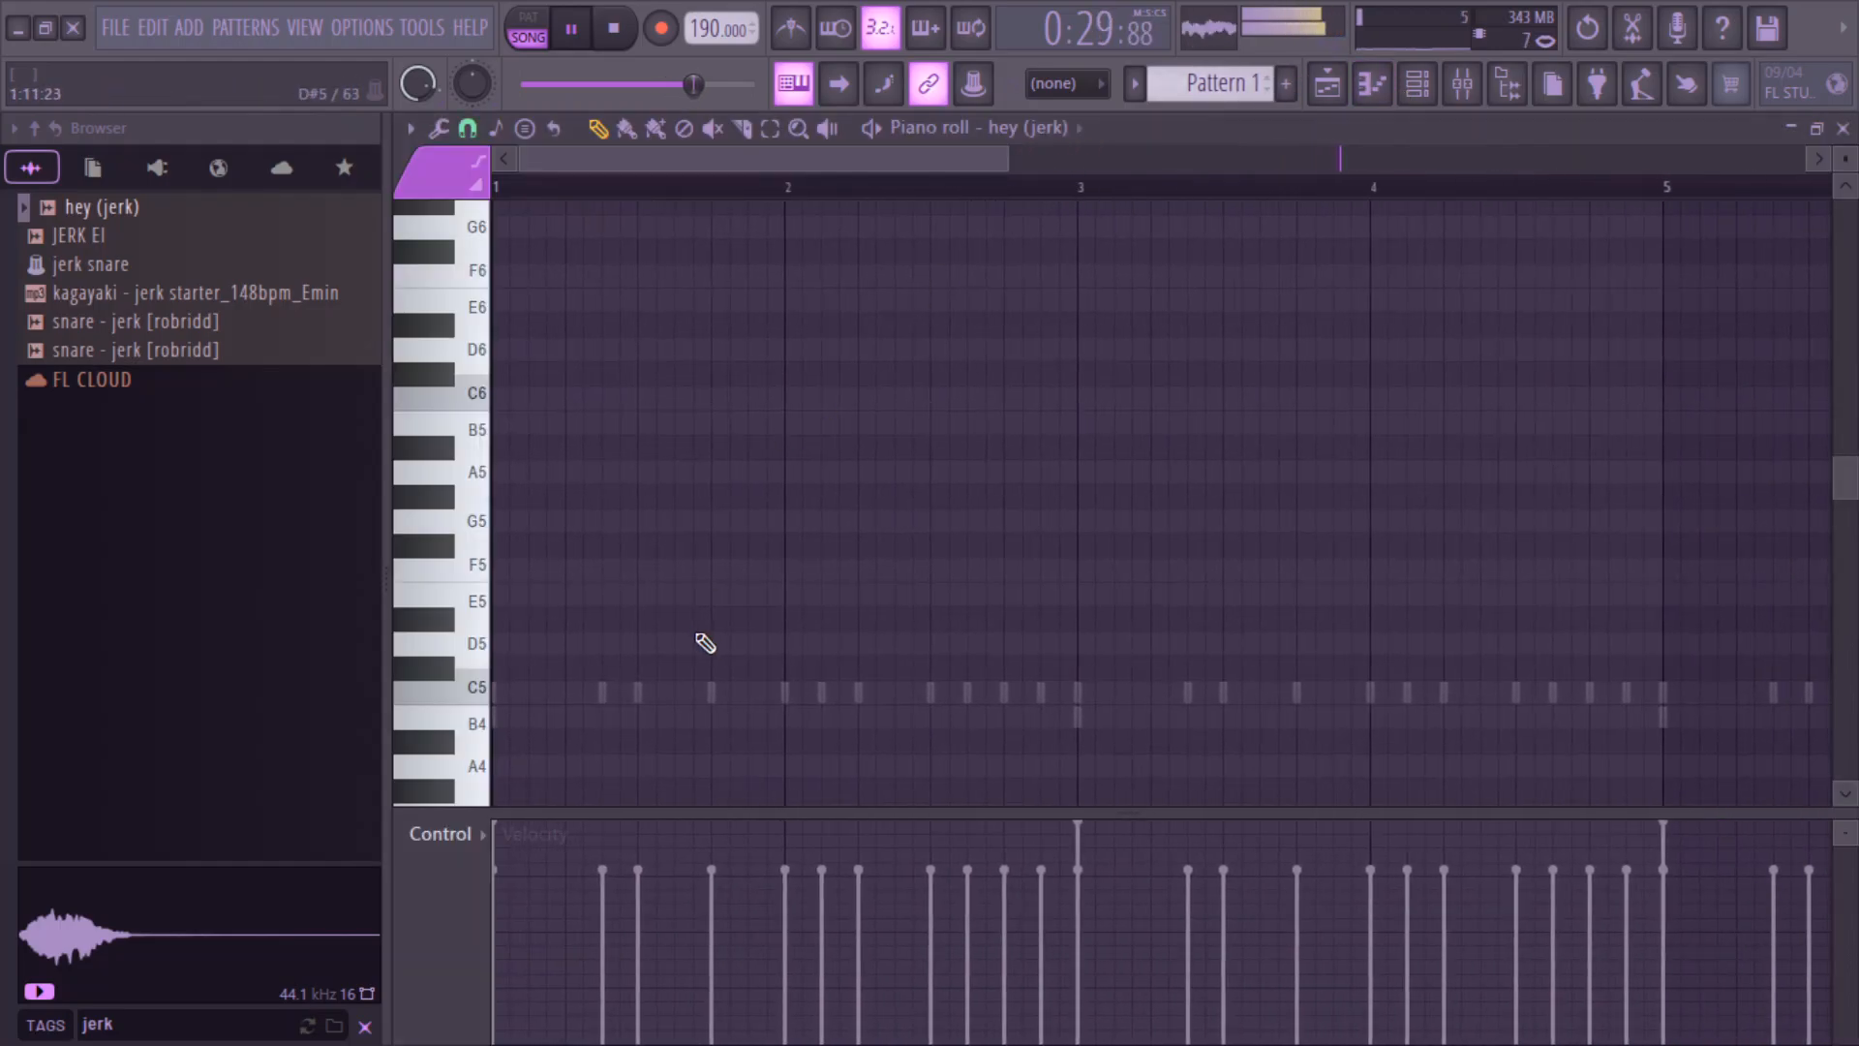
click(784, 692)
key(space)
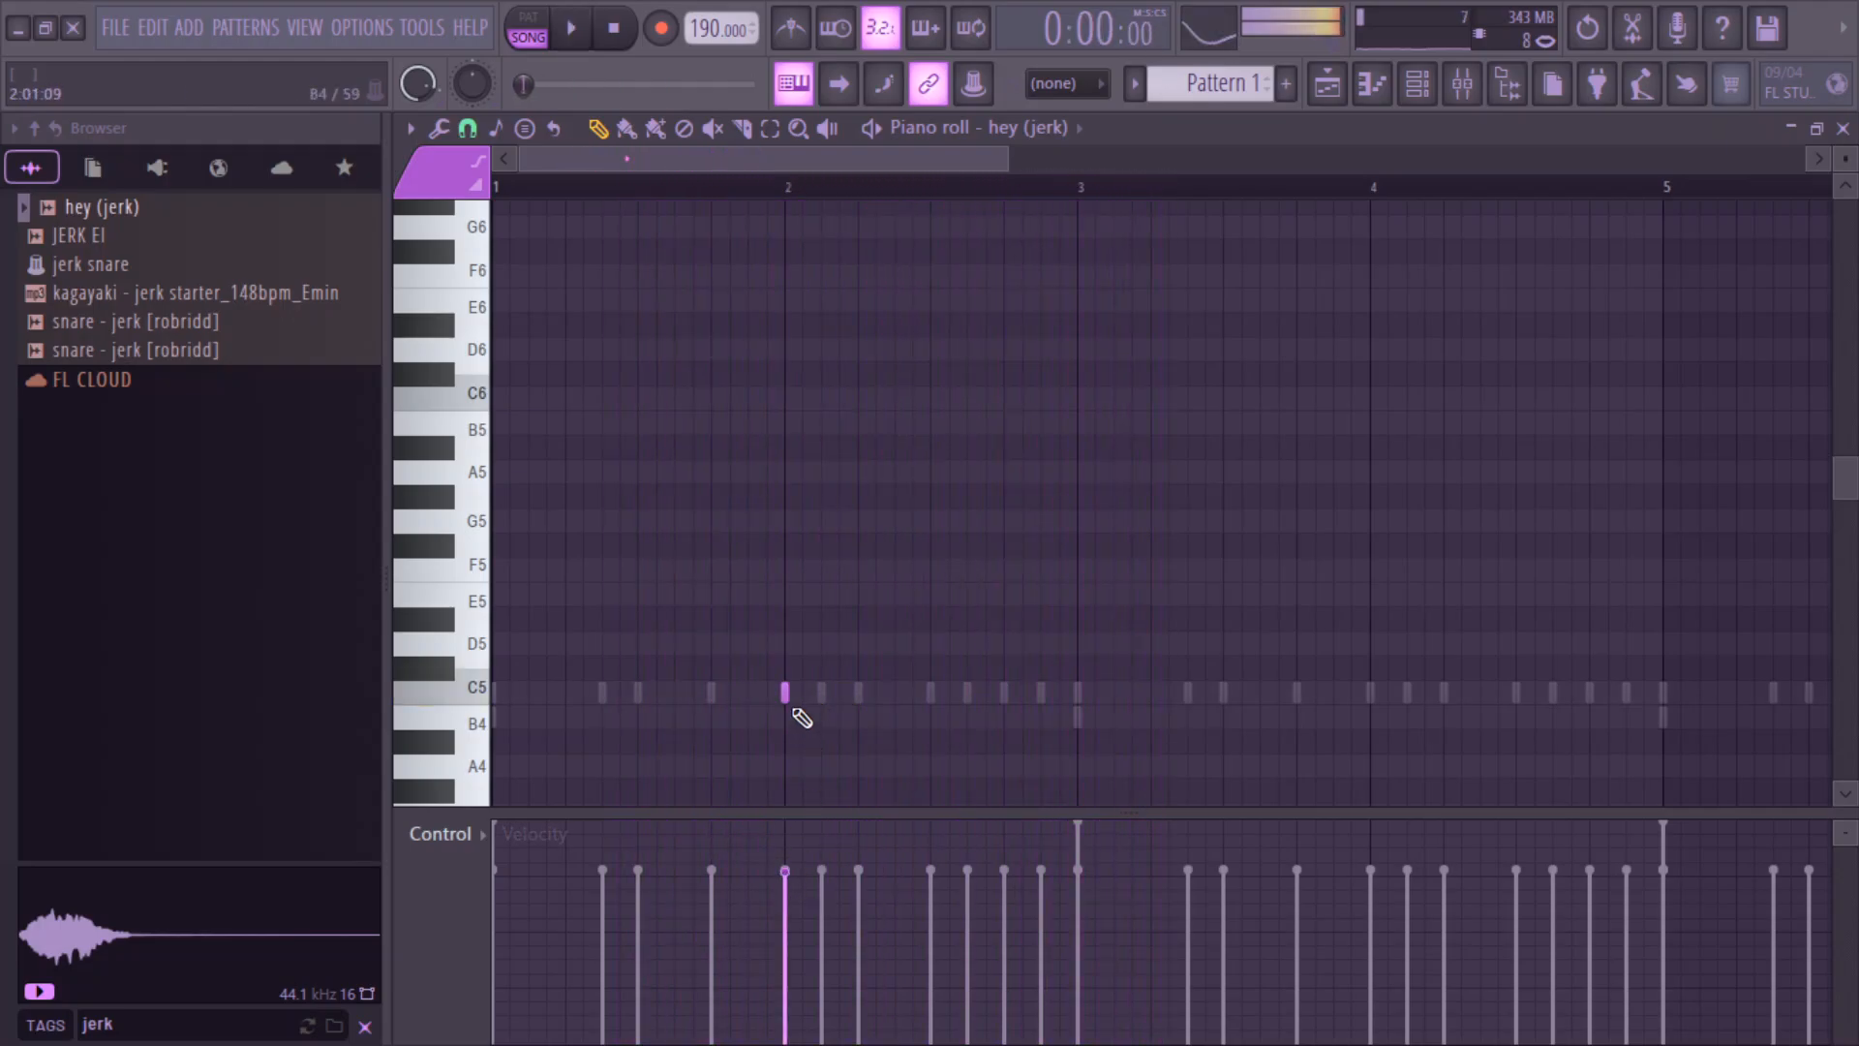
mouse_move(799, 694)
mouse_down()
mouse_move(839, 697)
mouse_move(800, 708)
mouse_up()
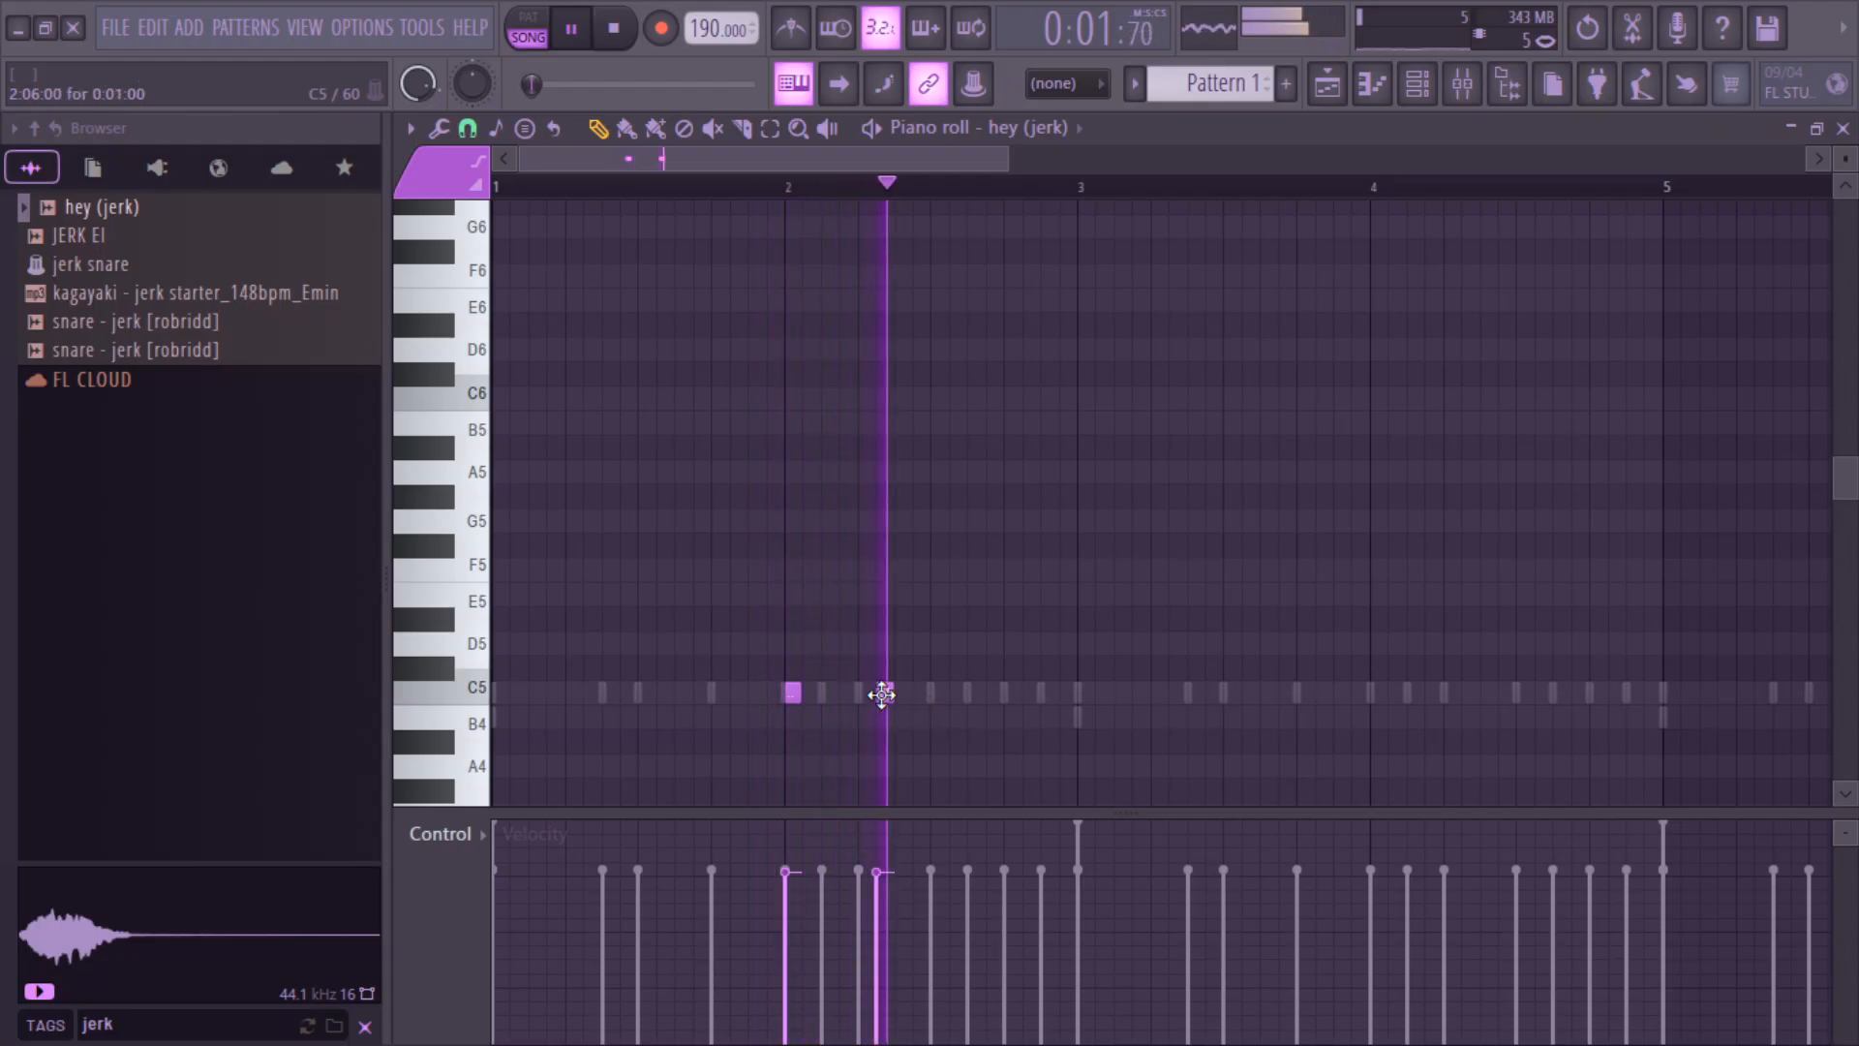
- Add a one-step C5 note on step 7 and a four-step C5 note on step 9 of bar 2 for hey (jerk)
key(space)
key(space)
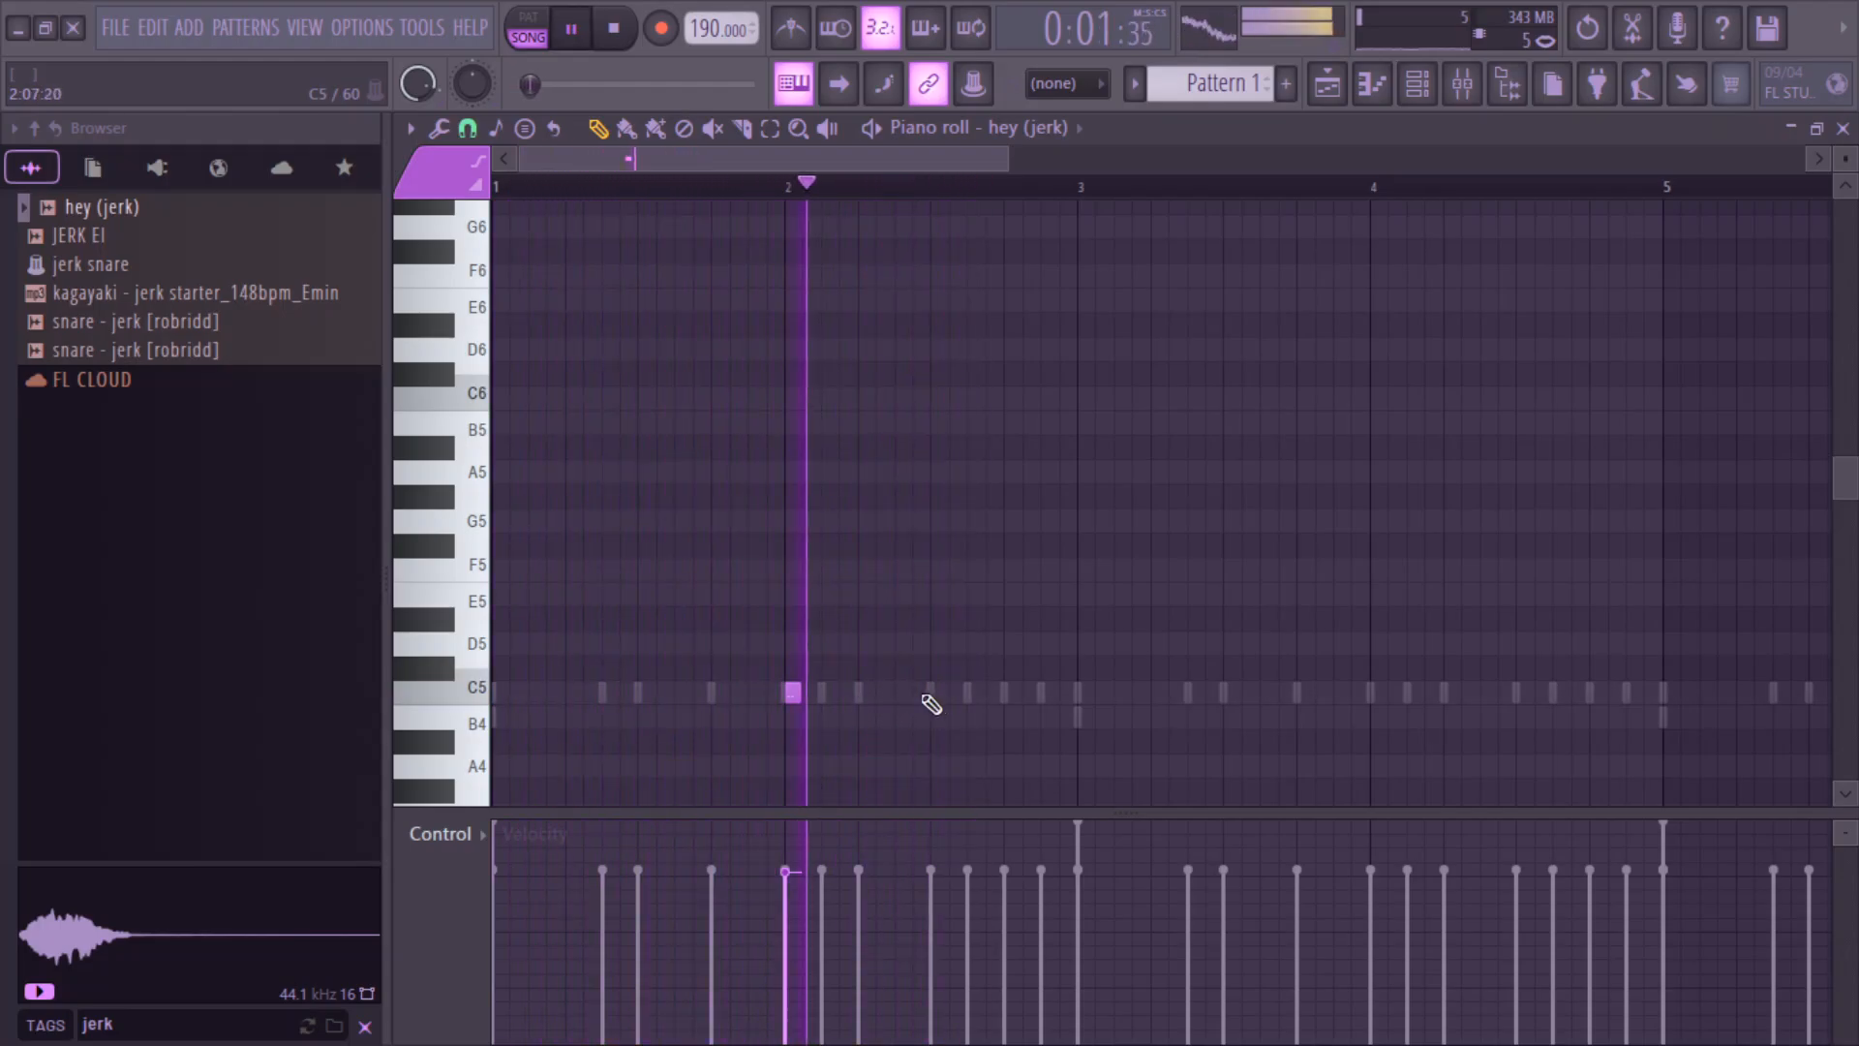
click(898, 694)
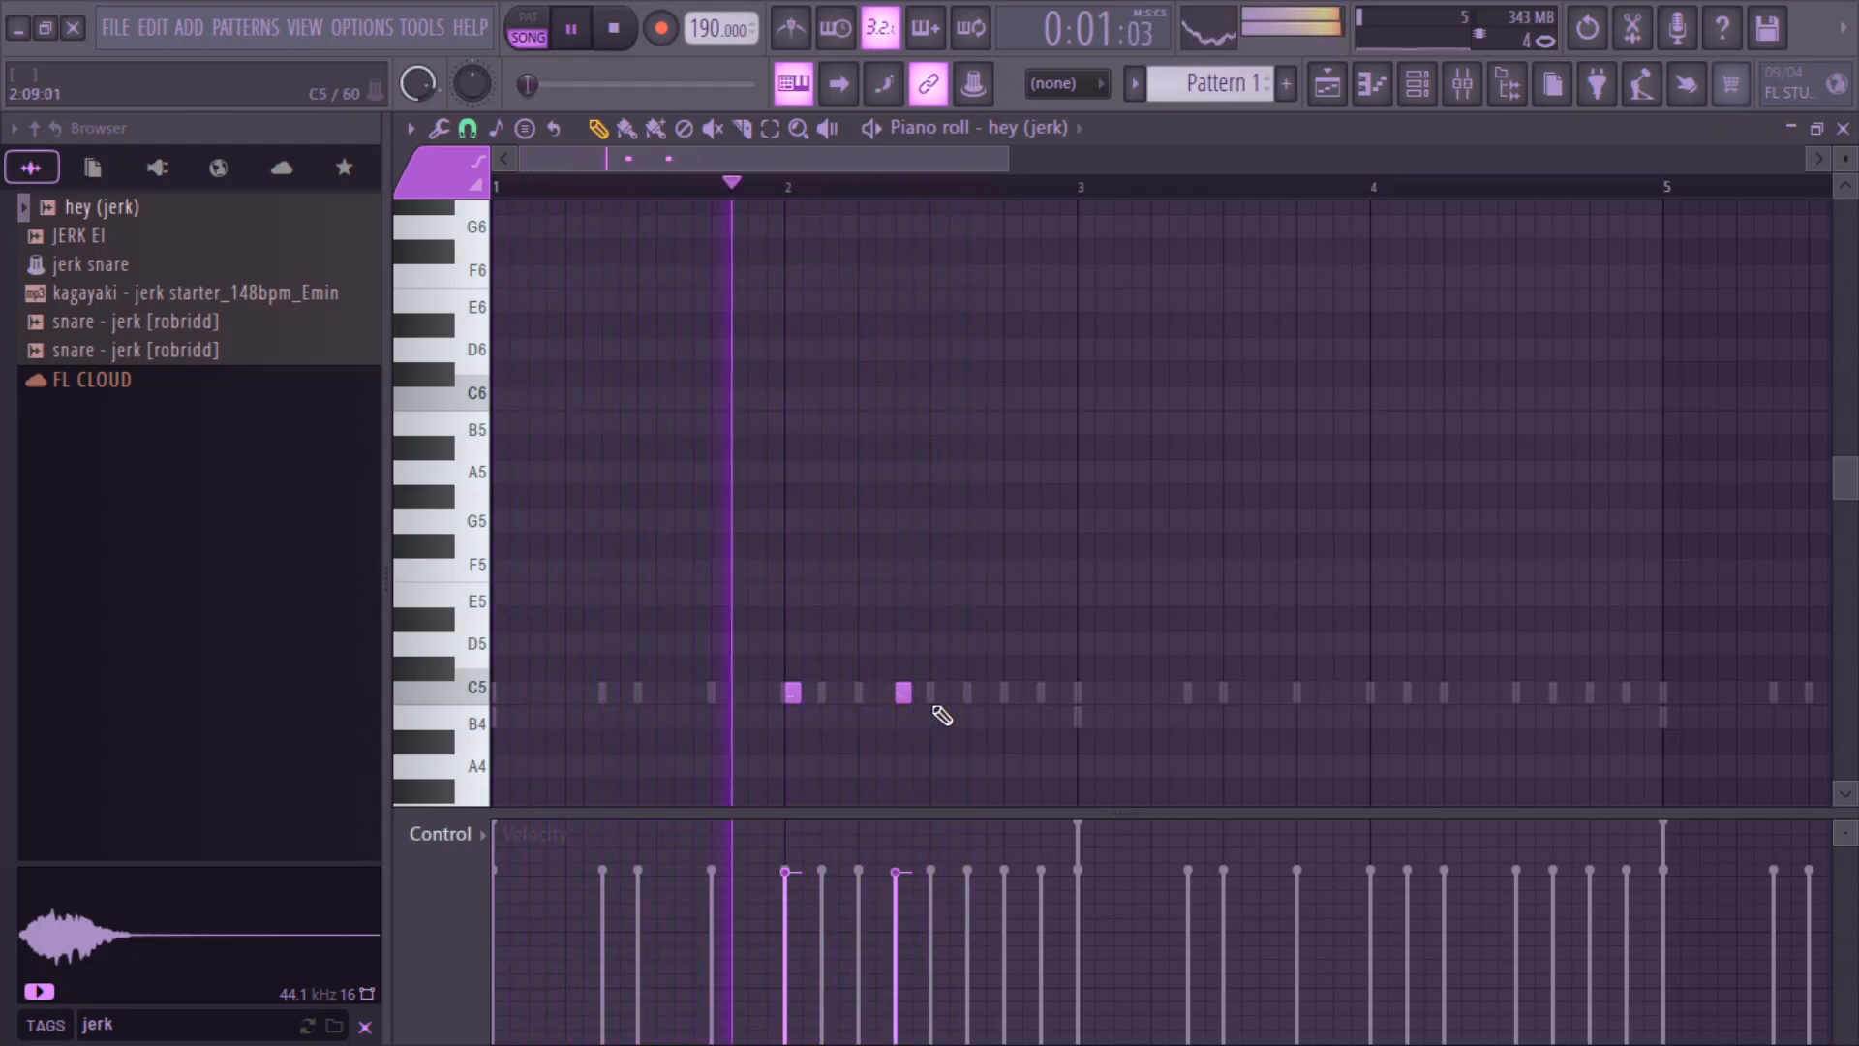
click(936, 696)
key(space)
drag(945, 695, 1003, 704)
key(space)
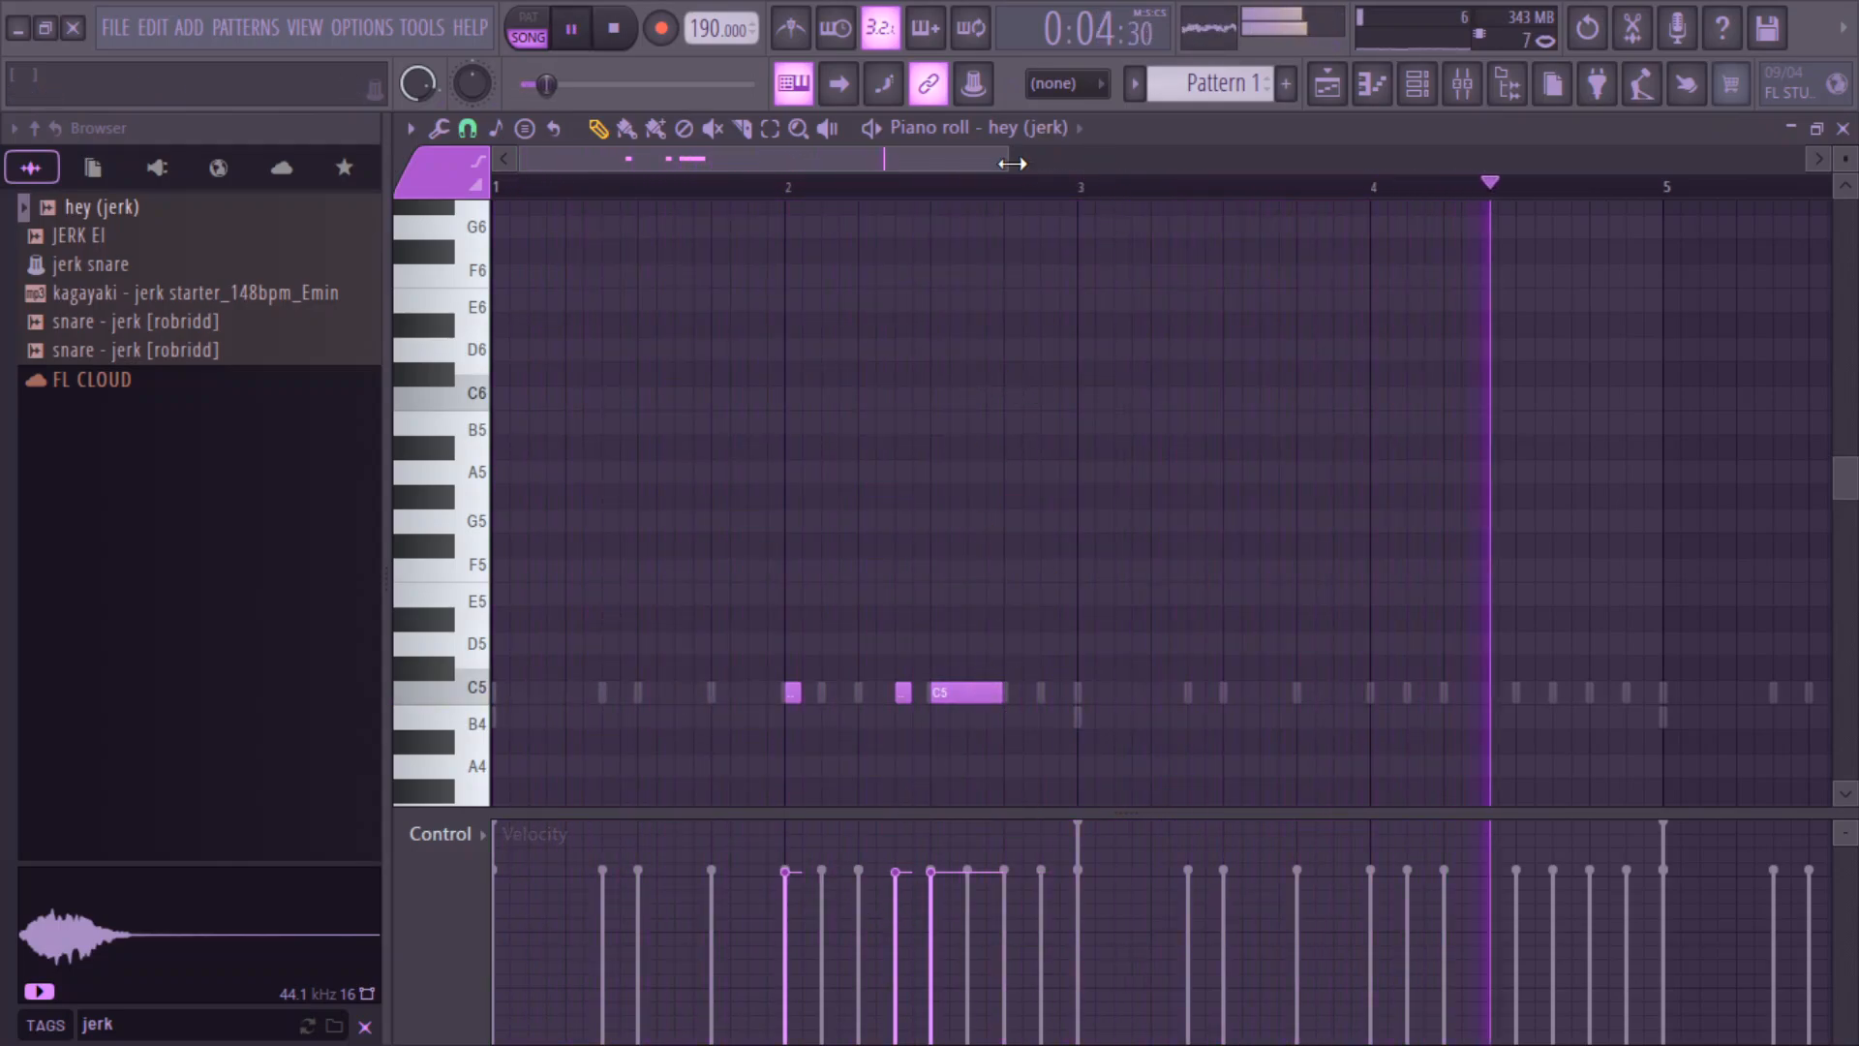
- Move the three hey (jerk) notes from bar 2 to bar 6
drag(1008, 161, 1193, 161)
drag(907, 641, 1559, 693)
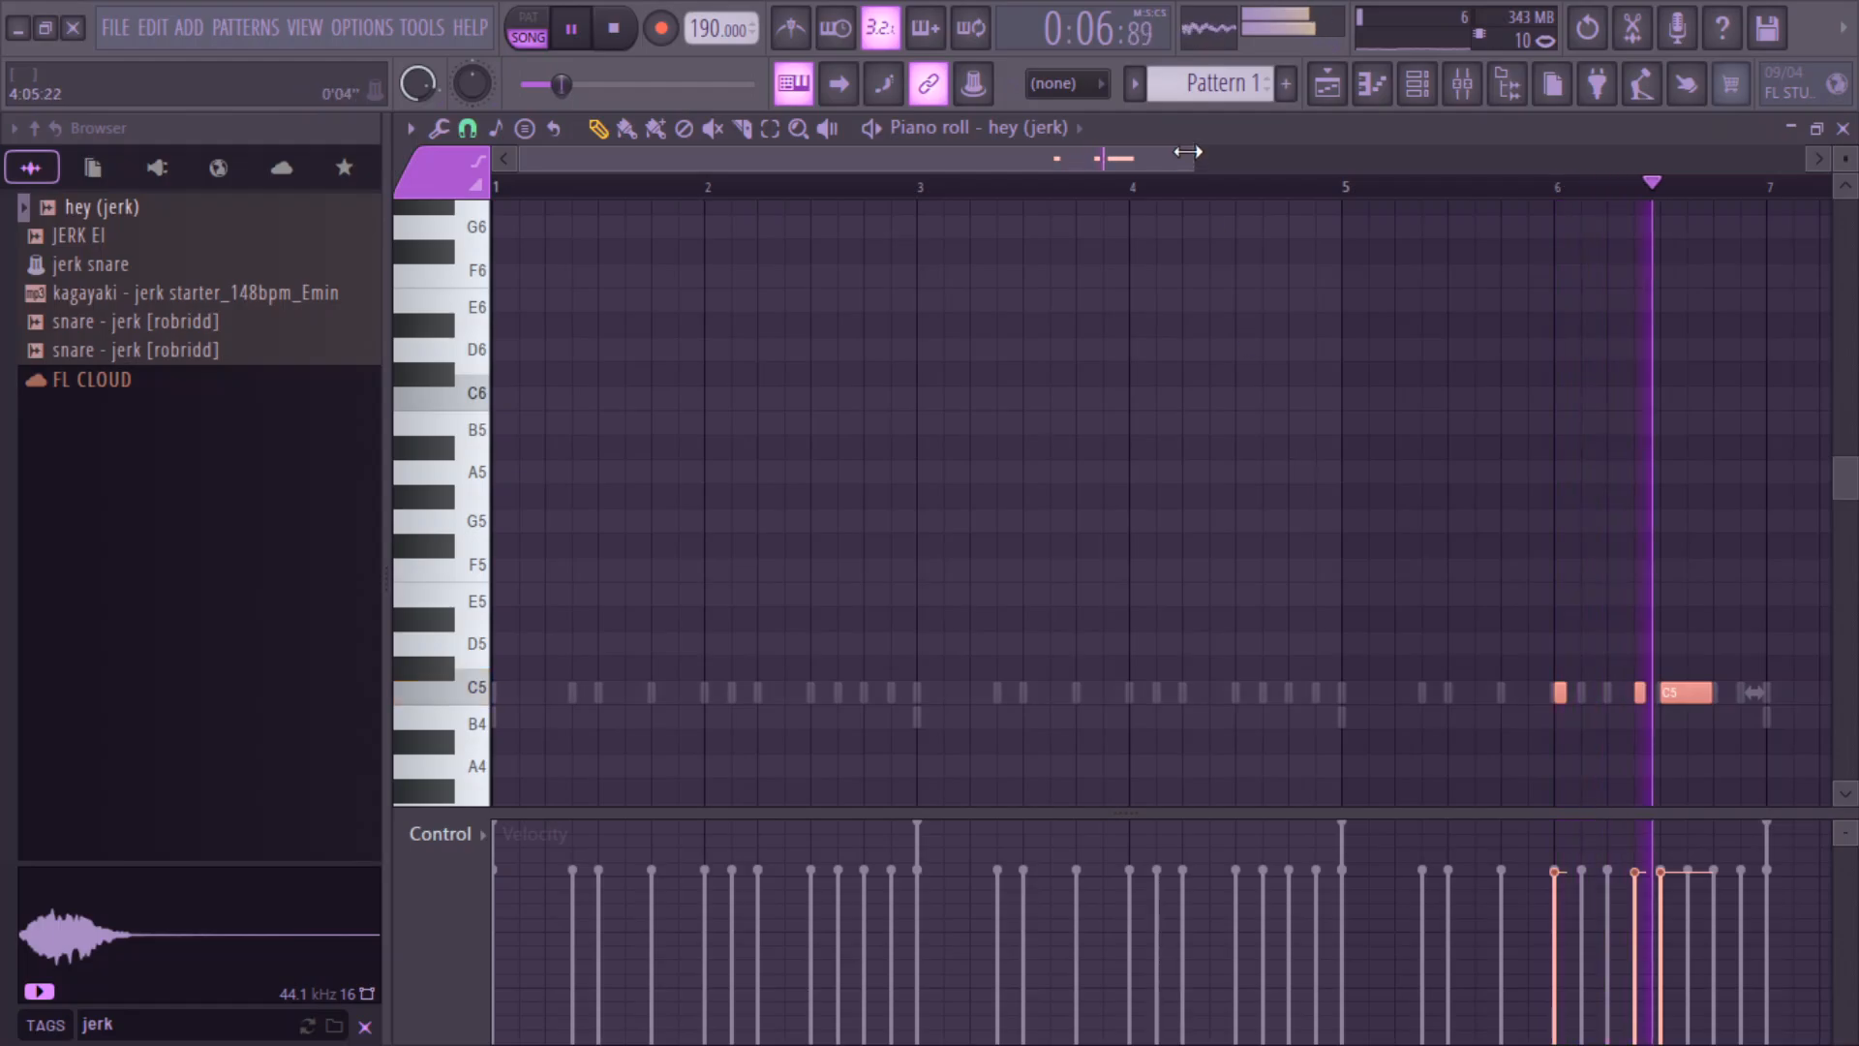
drag(1192, 159, 1720, 190)
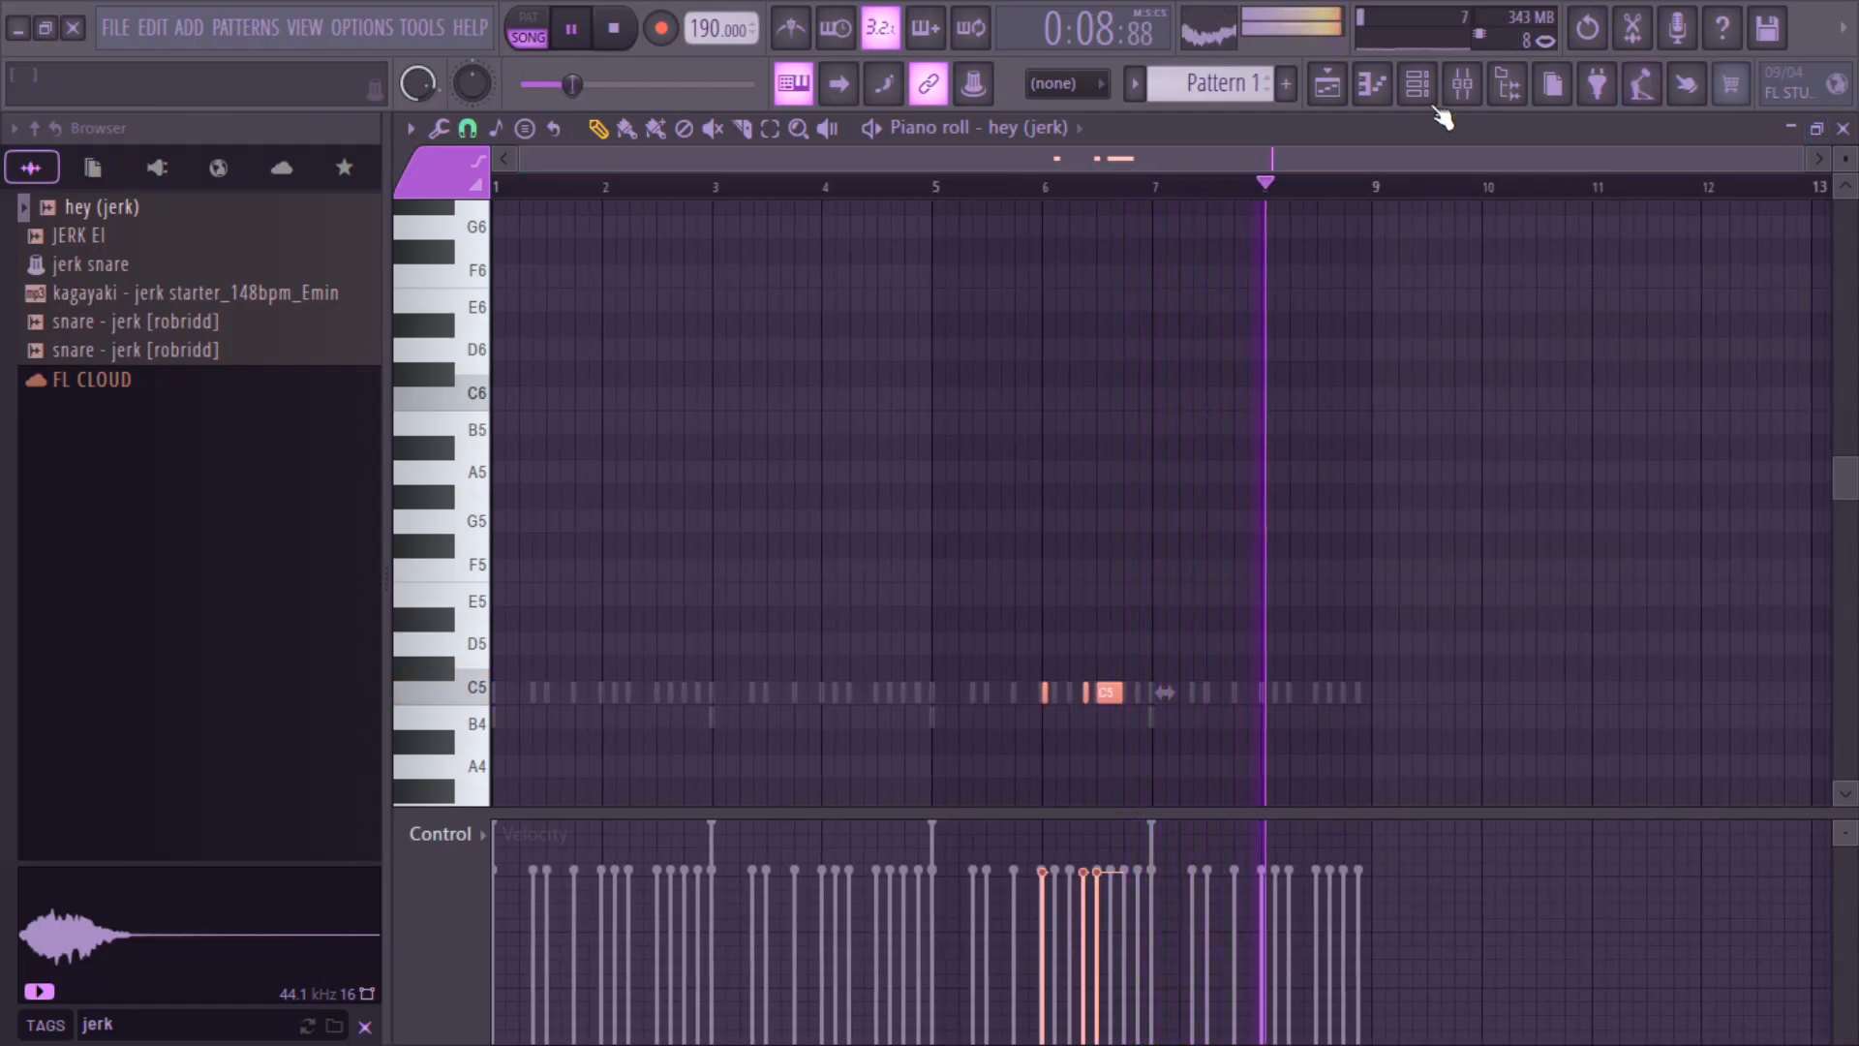
- Add the JERK EI sample as a new channel and place a C5 note for it at the start of bar 2
key(F6)
drag(96, 236, 660, 577)
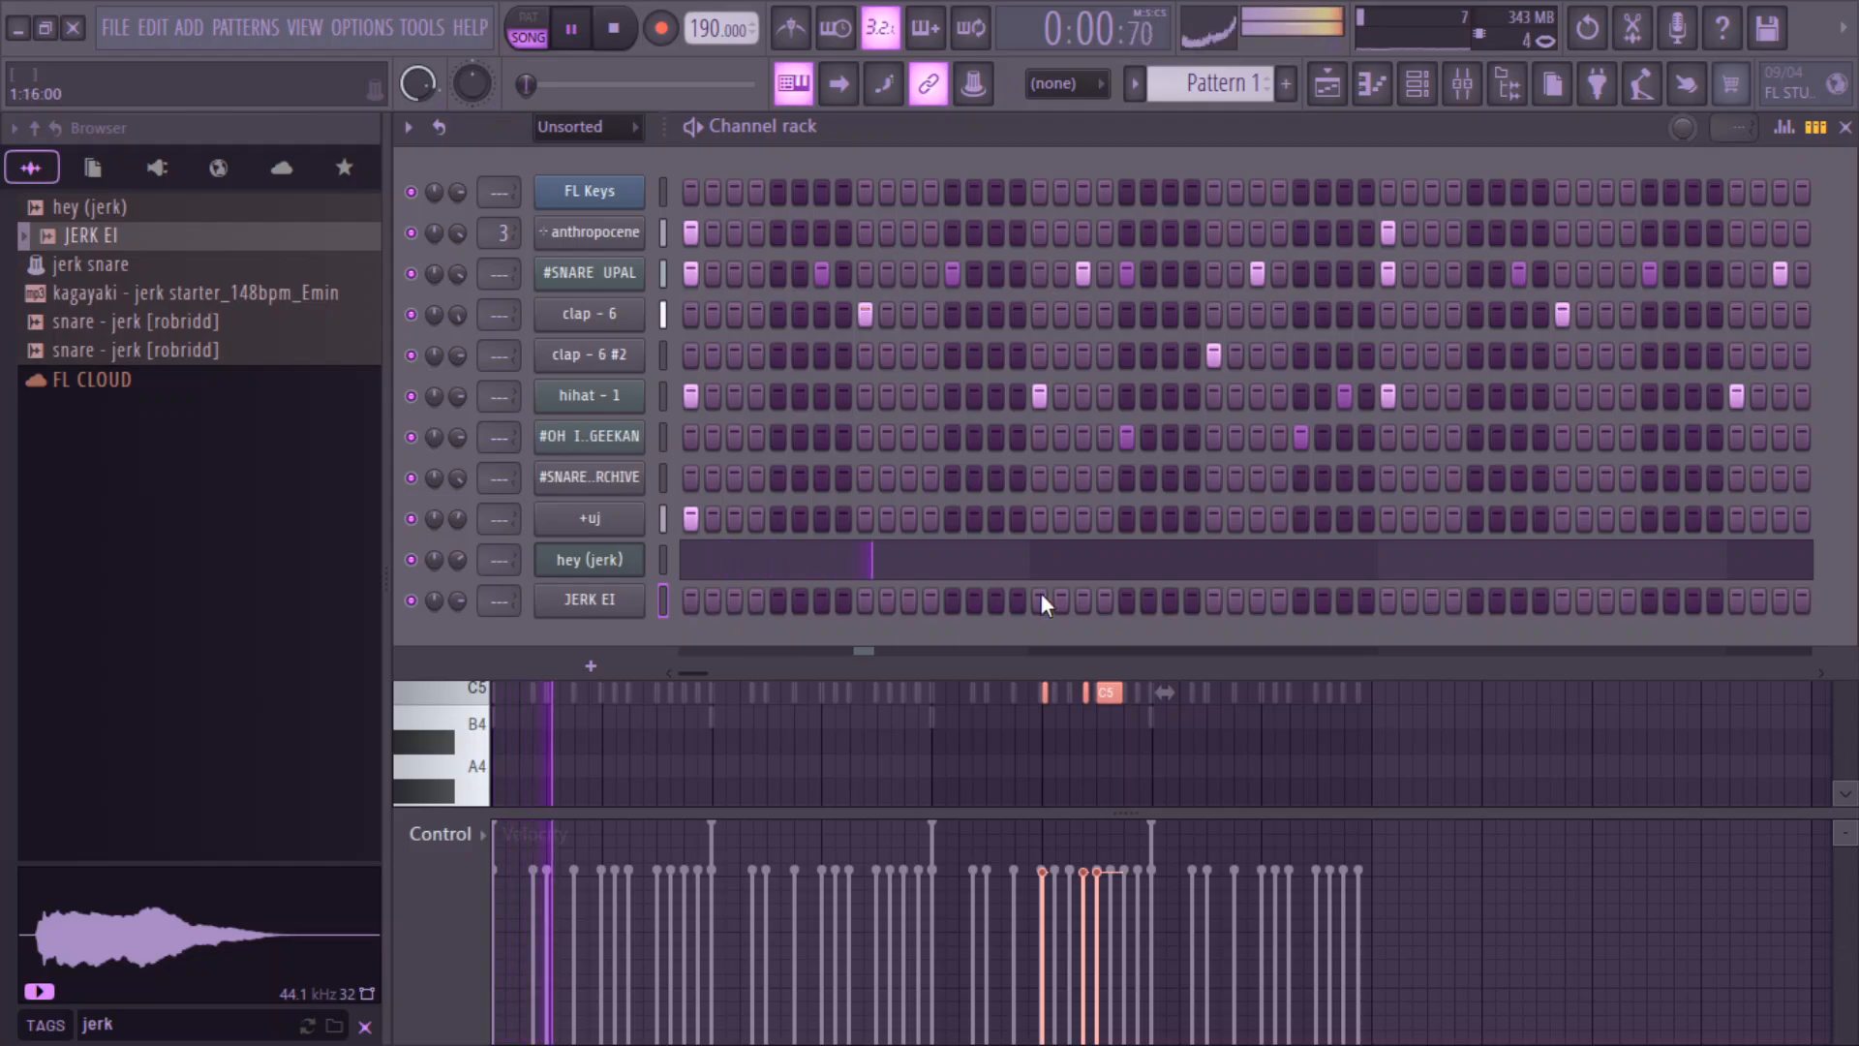
right_click(608, 598)
click(699, 597)
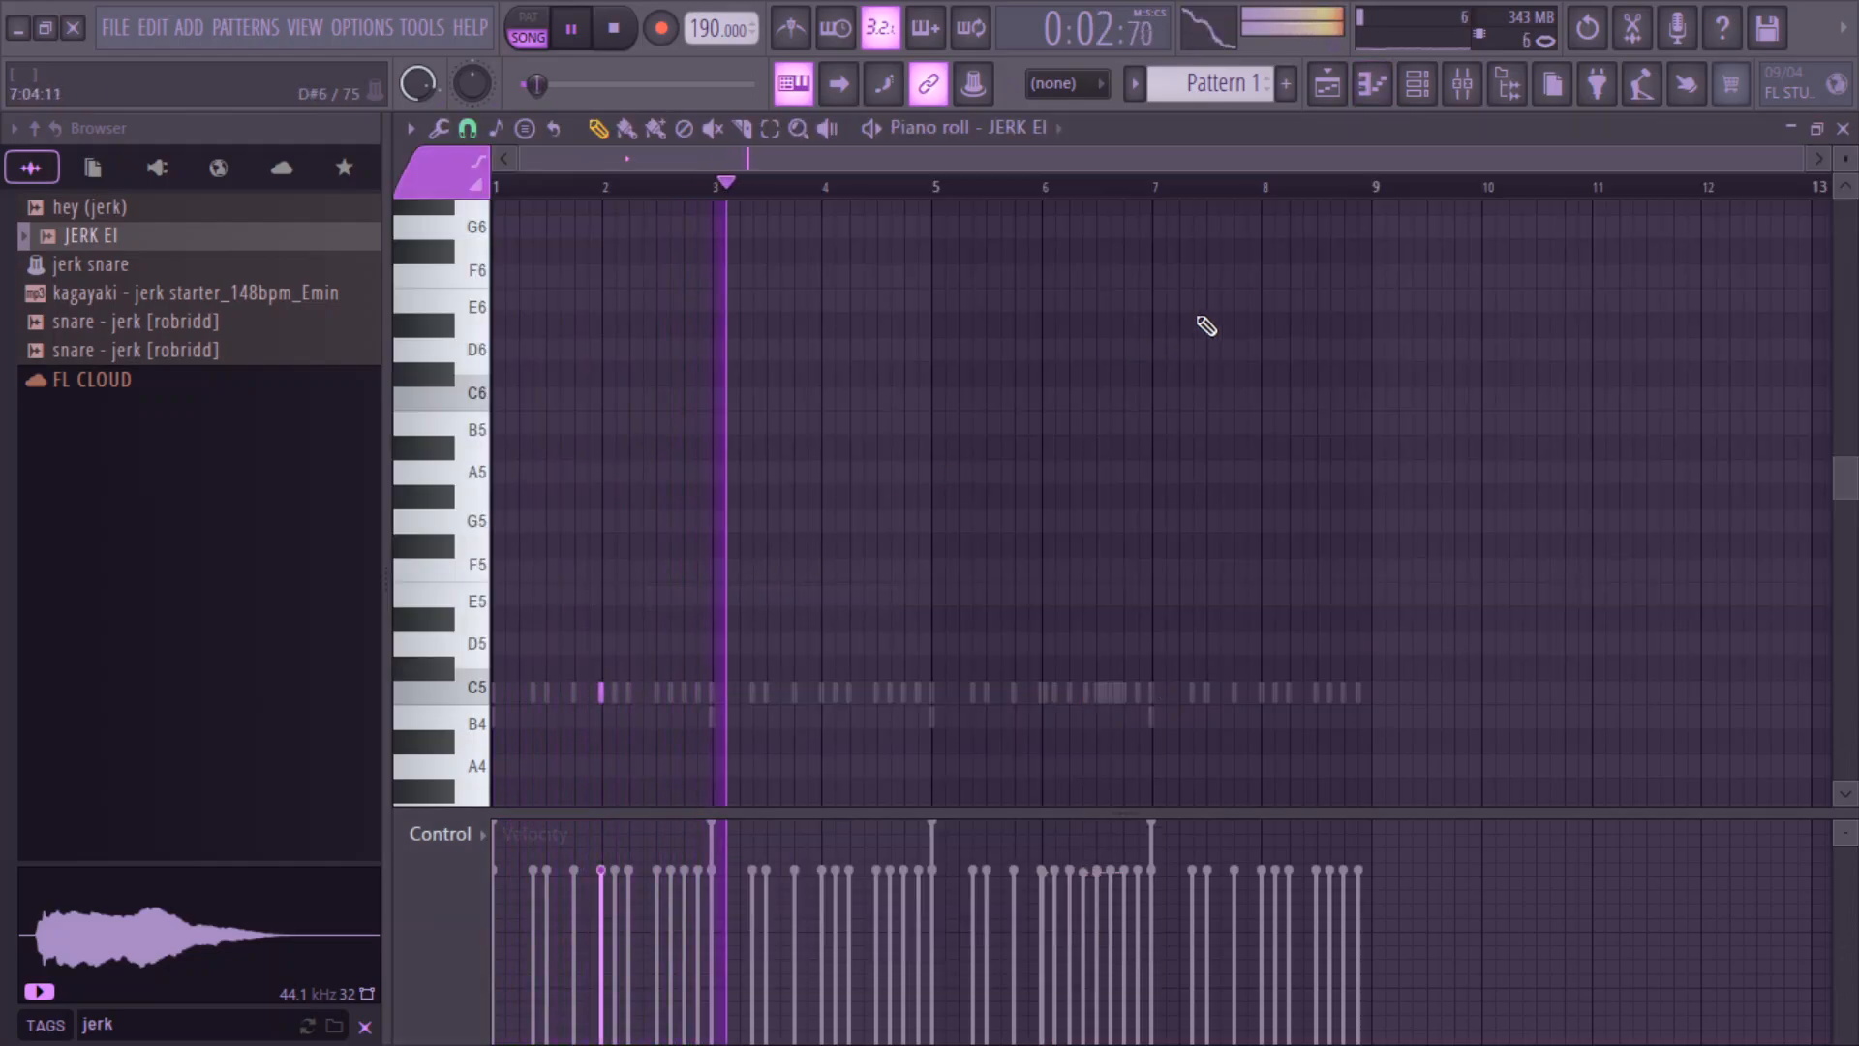
click(1418, 83)
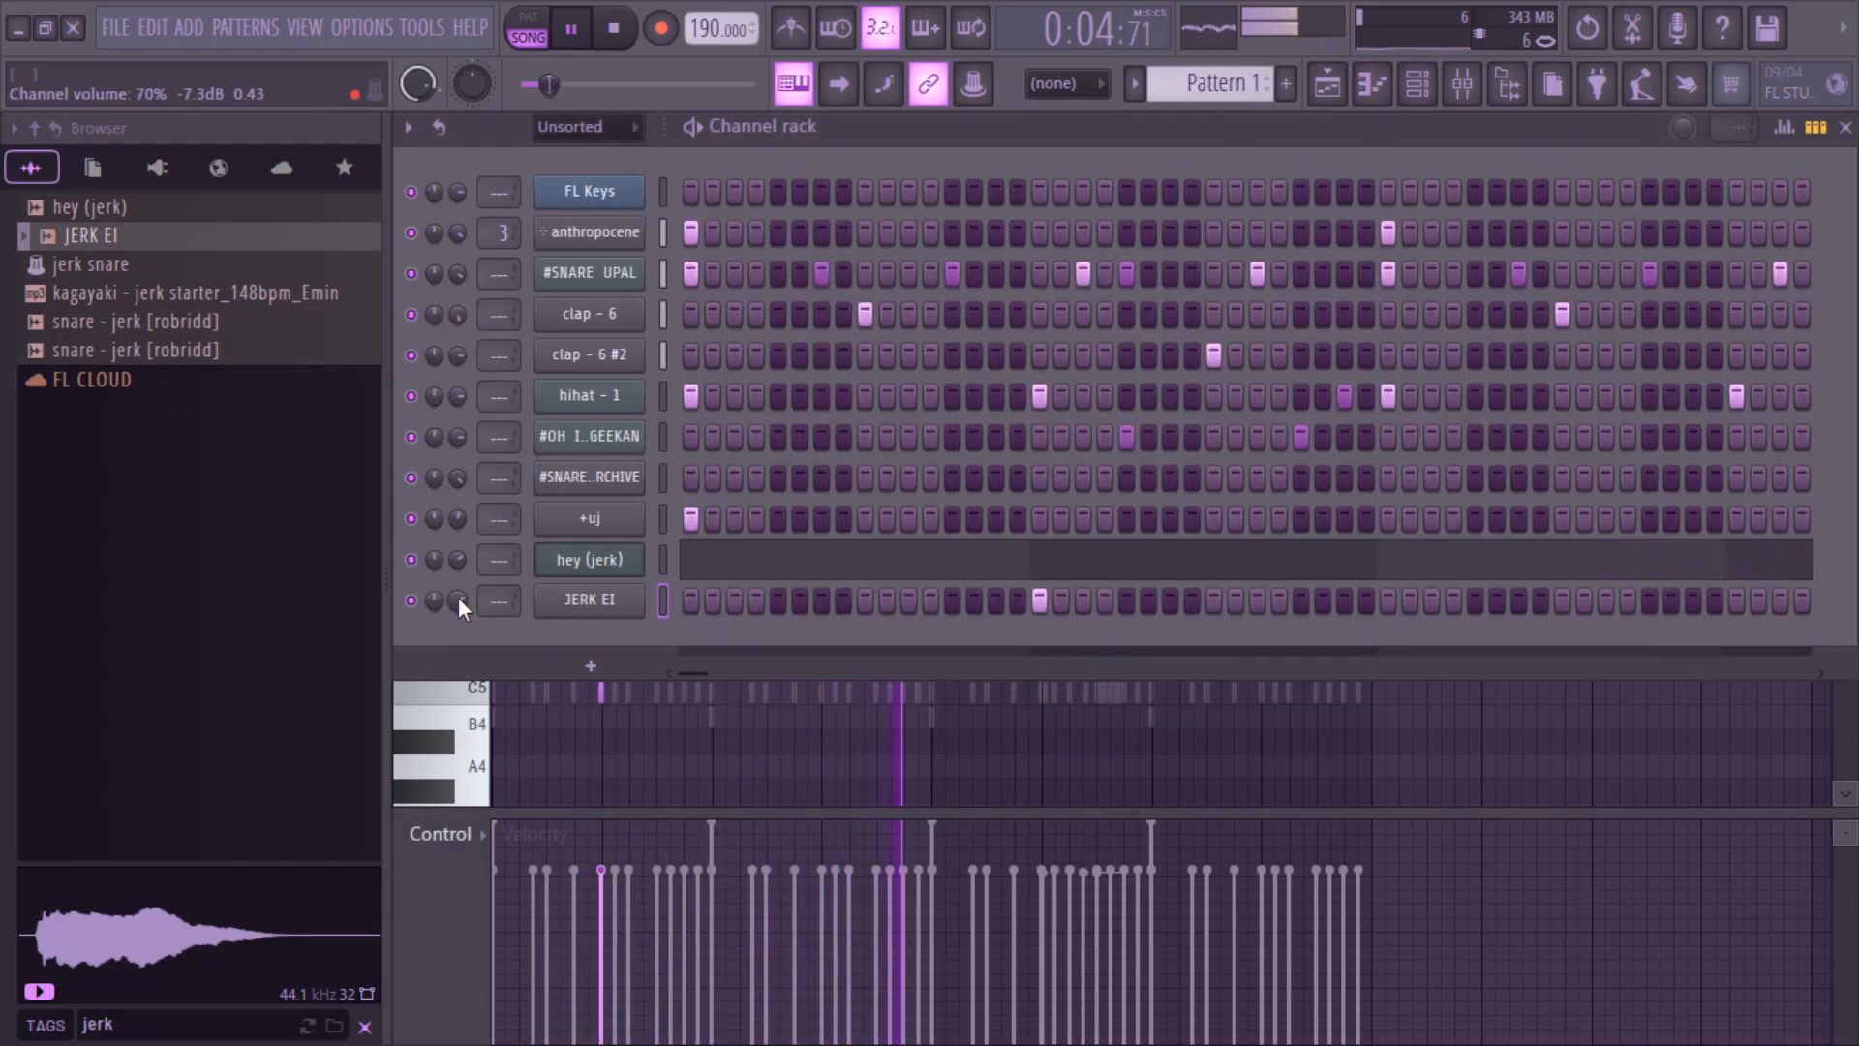
- Open the +uj channel's settings and locate its sample file among the kits in the browser
click(93, 167)
click(33, 169)
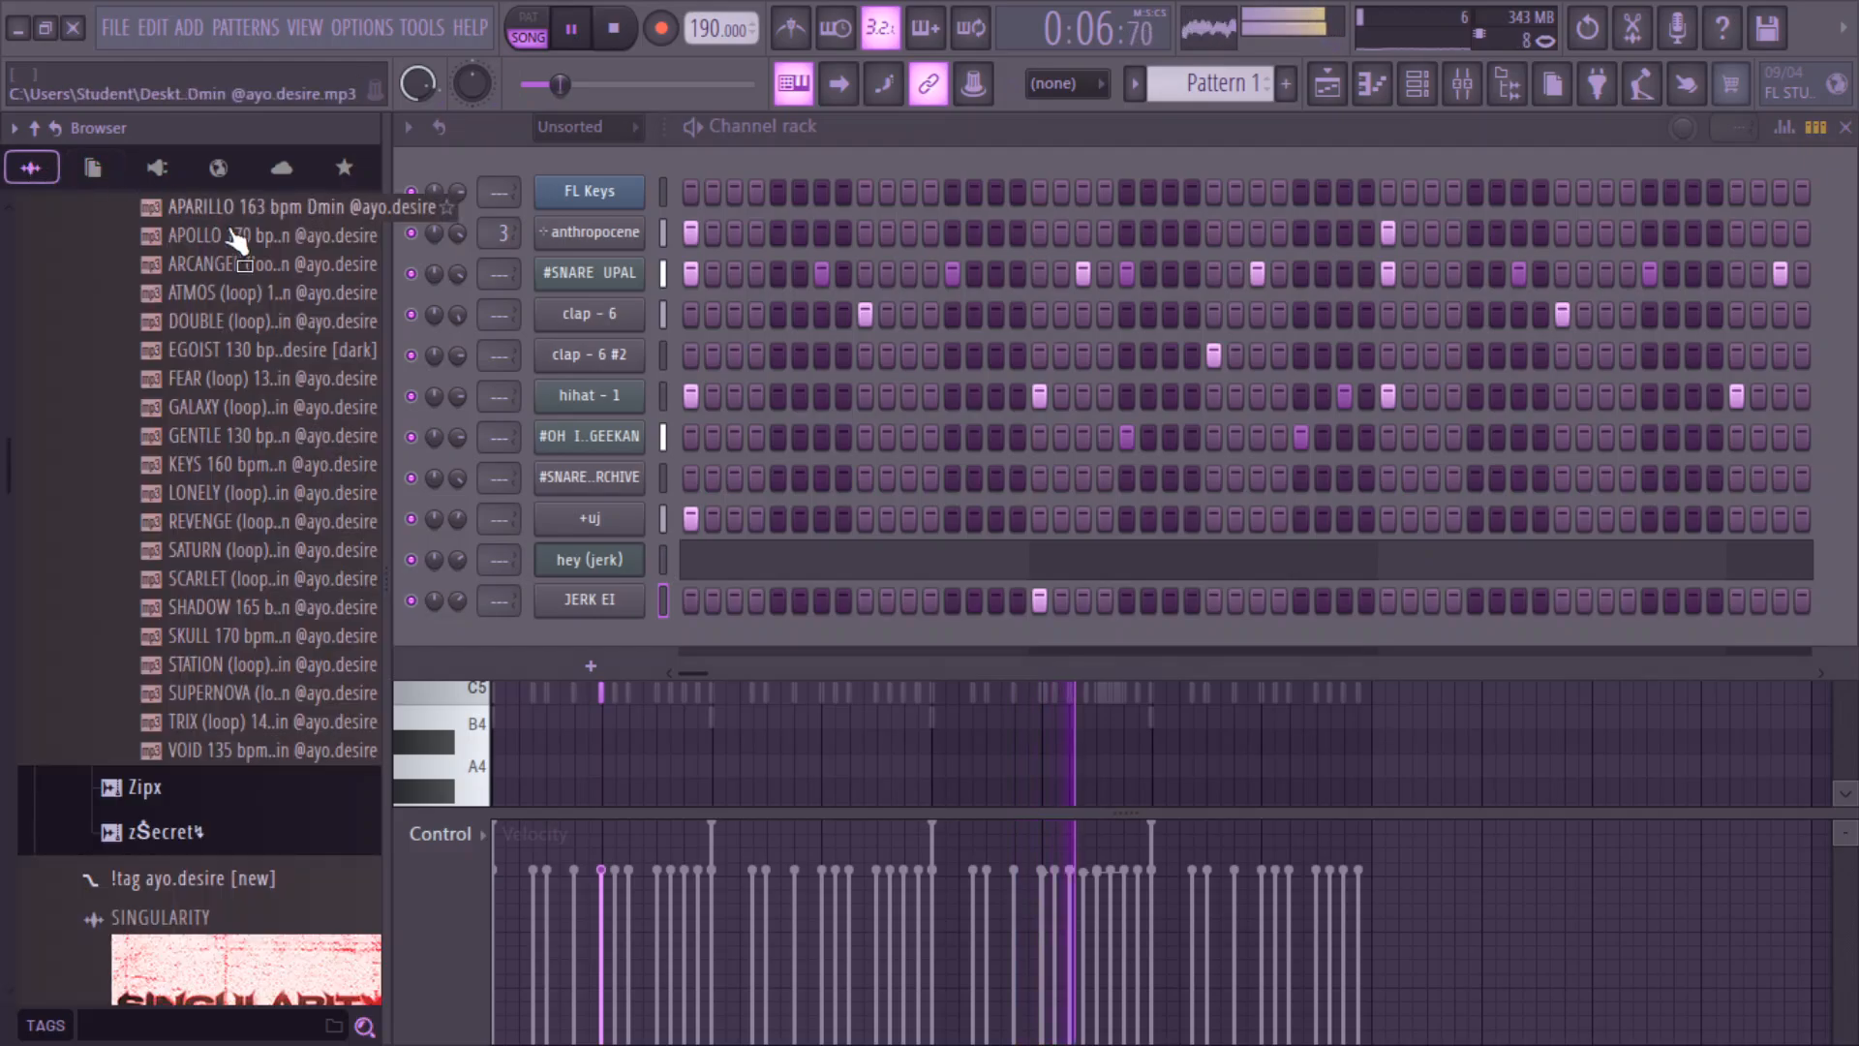
drag(4, 469, 4, 503)
scroll(5, 518, up, 5)
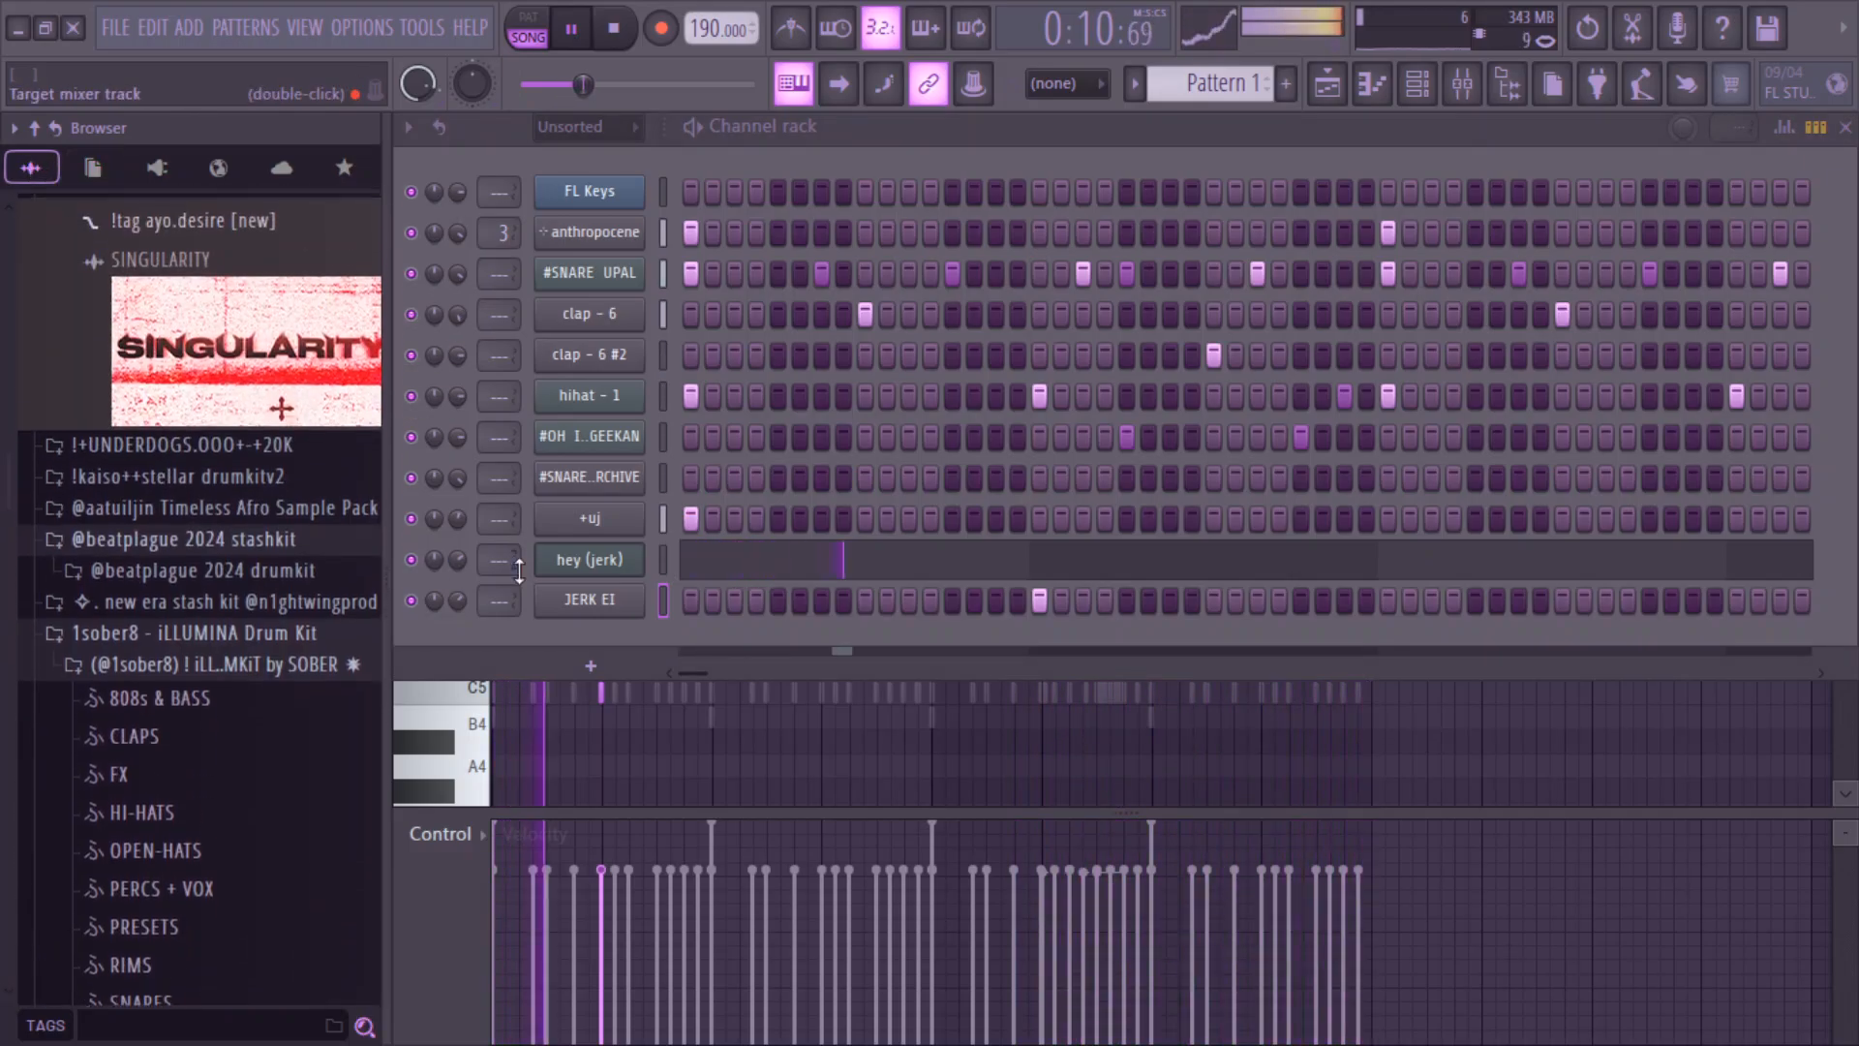
click(590, 518)
click(953, 586)
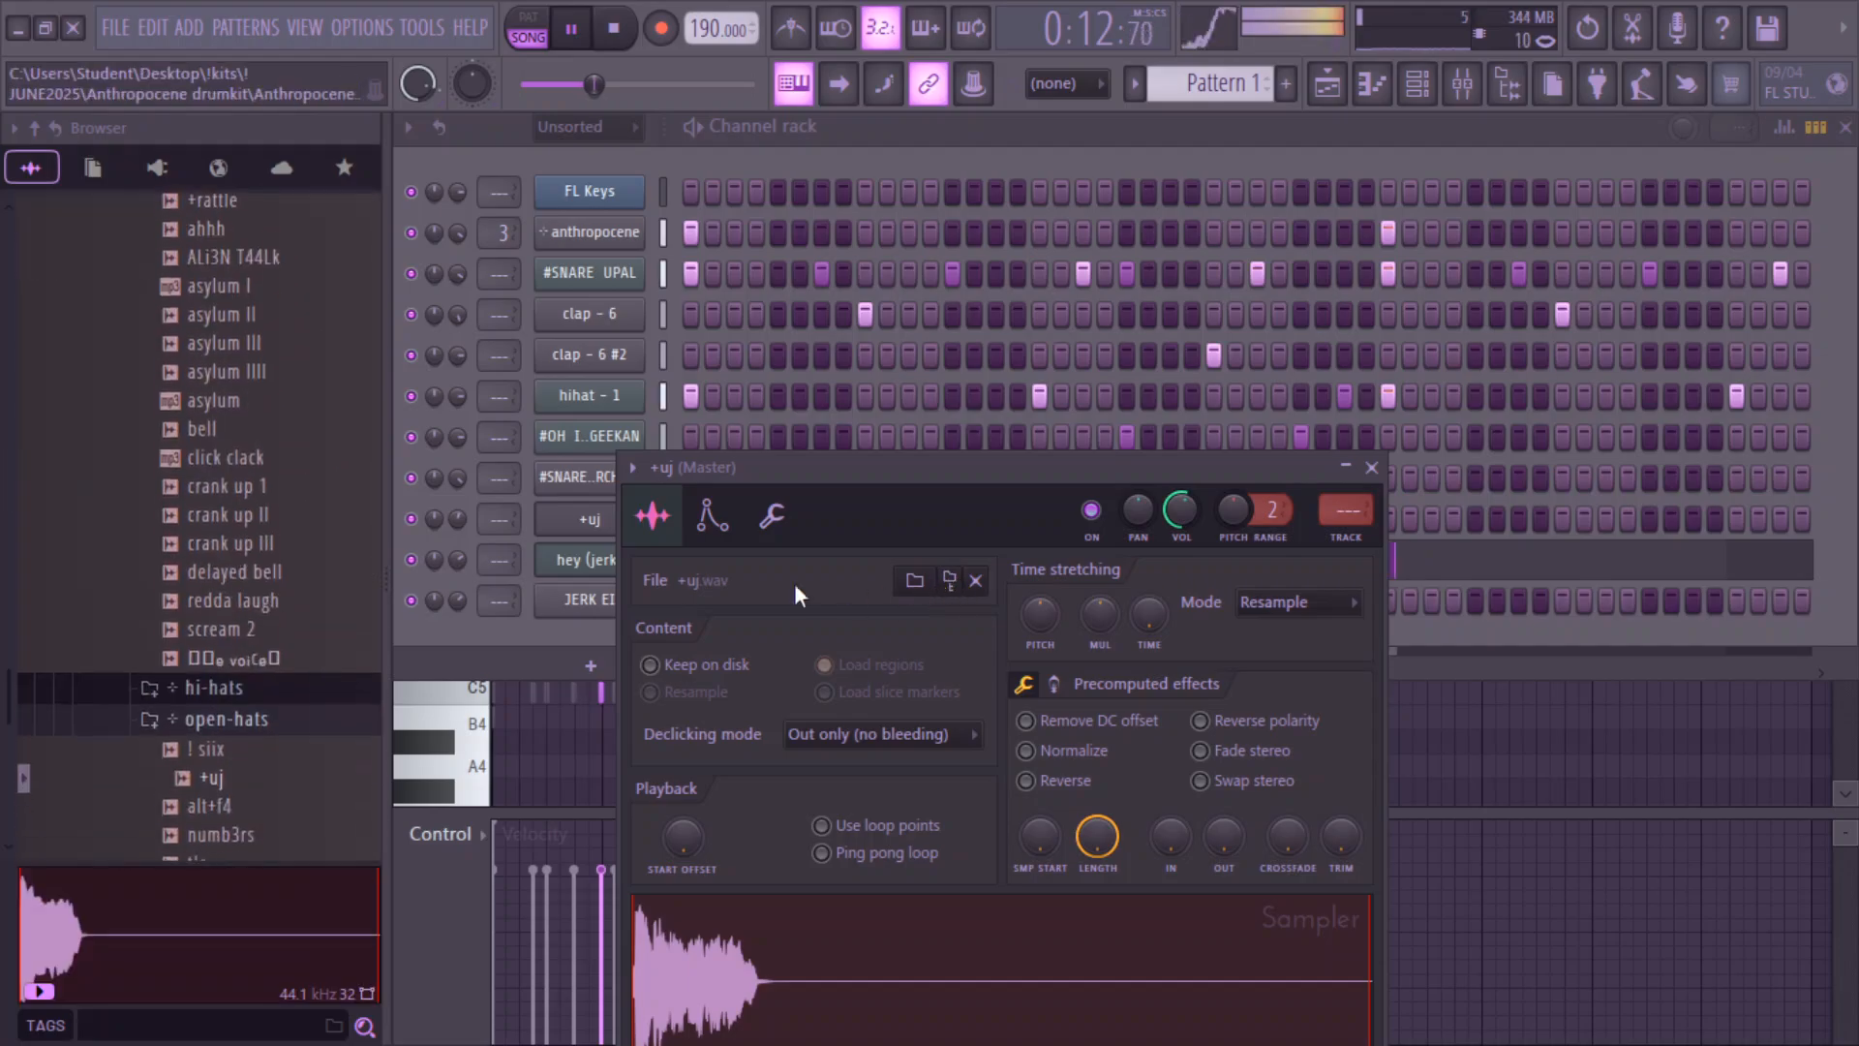
- Look through the JUNE2025 kit folders, including the Anthropocene, 33GANG and 6THSENSE drum kits, for another vocal sample
scroll(189, 735, down, 3)
scroll(189, 736, down, 3)
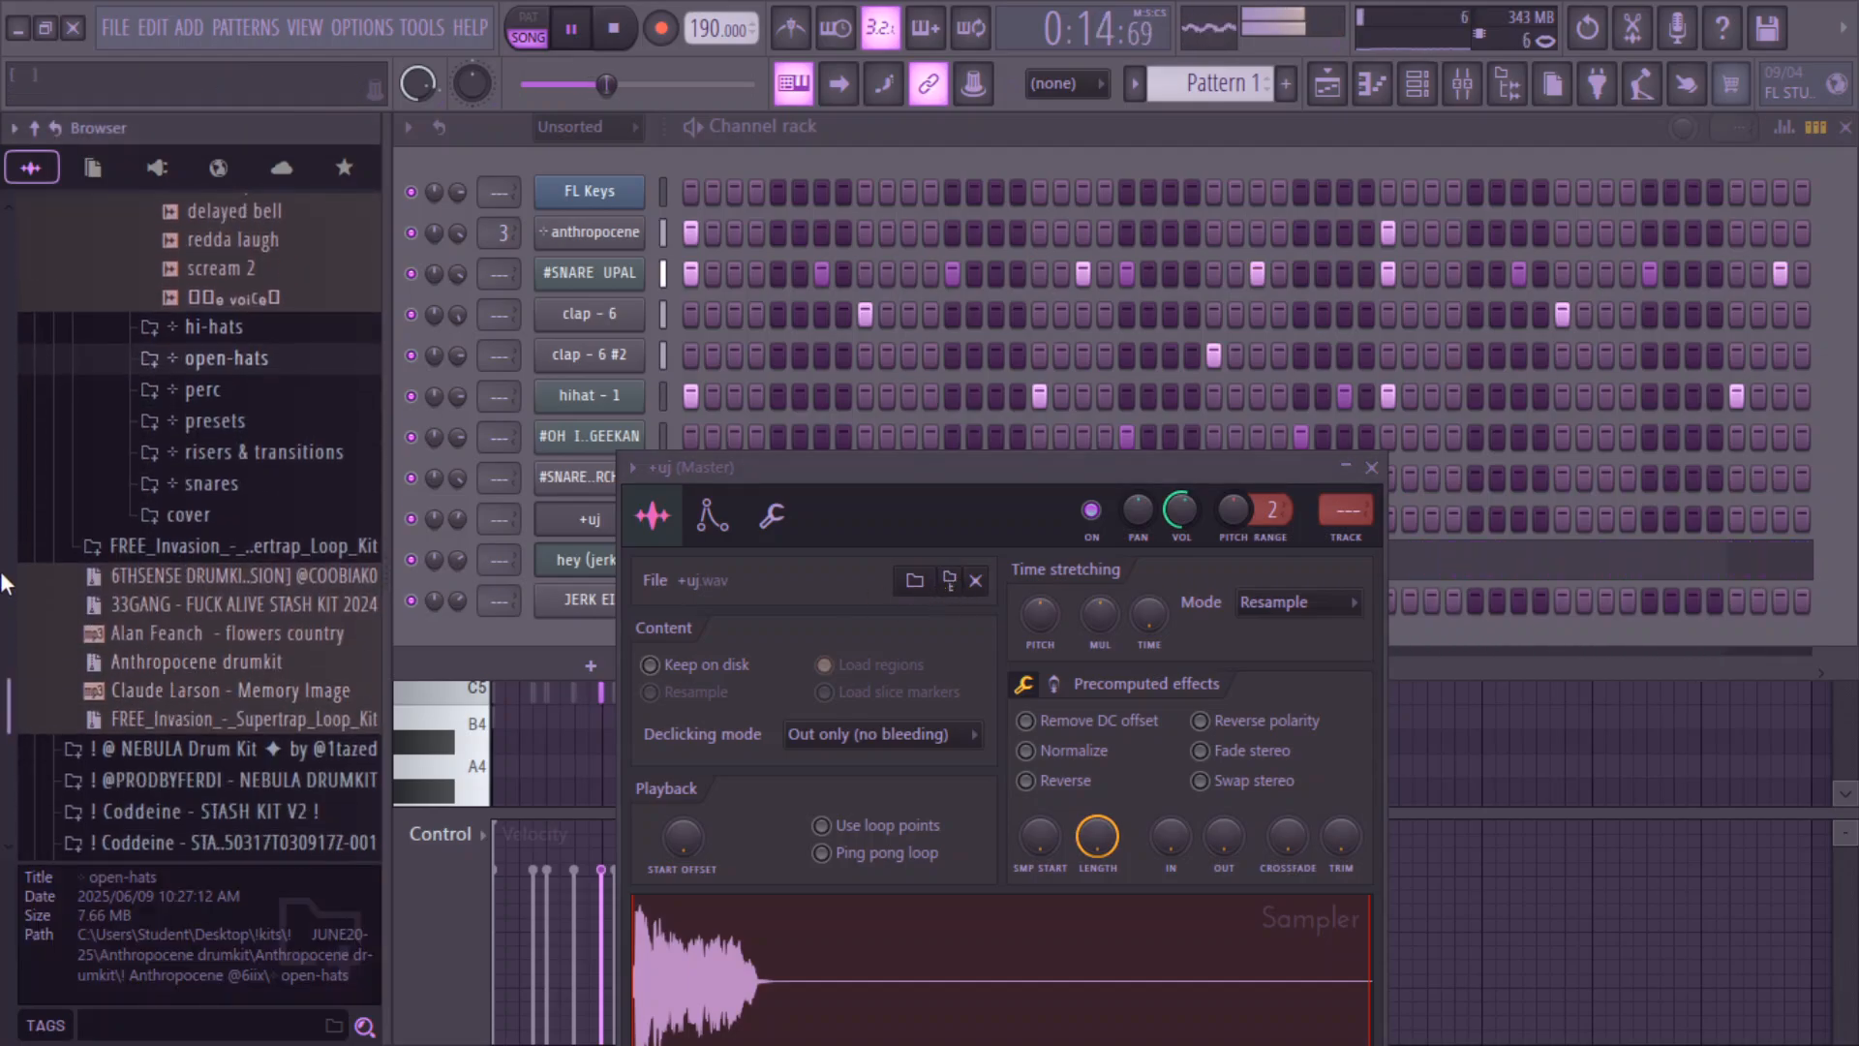
drag(8, 686, 7, 672)
click(145, 528)
click(208, 400)
click(207, 367)
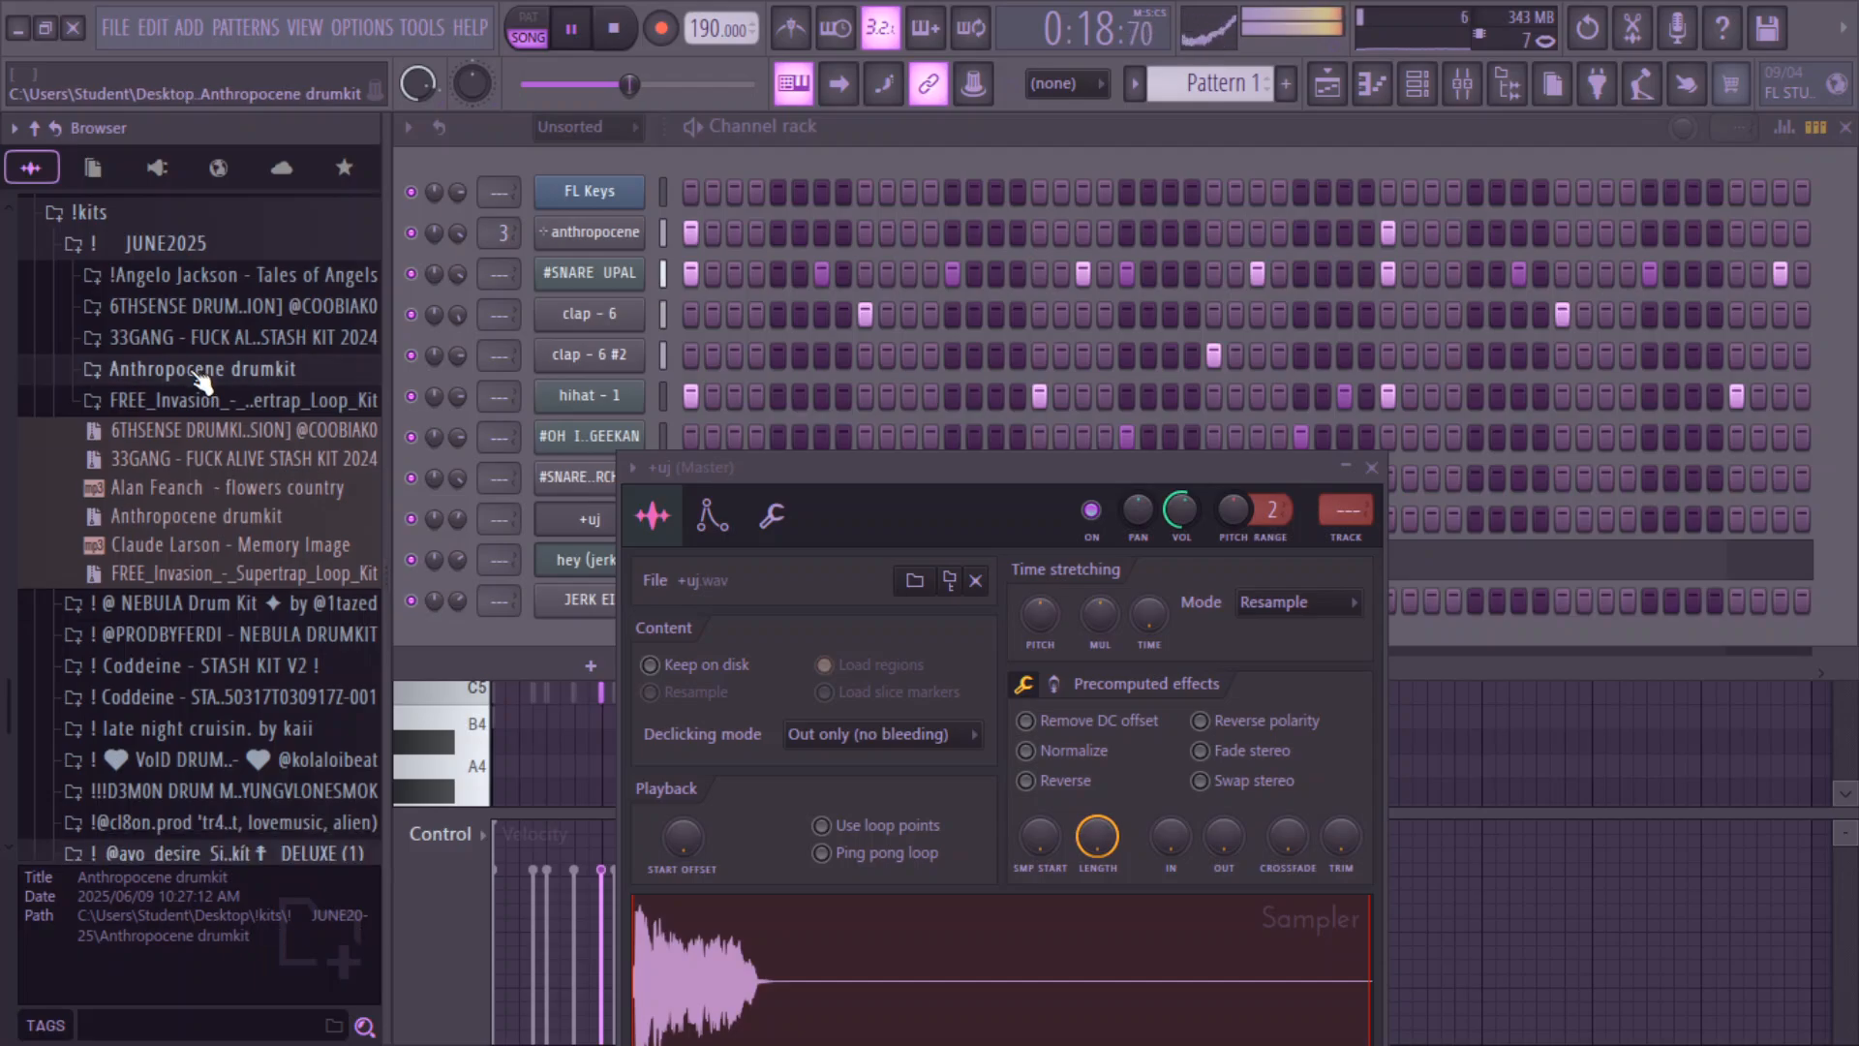
click(217, 341)
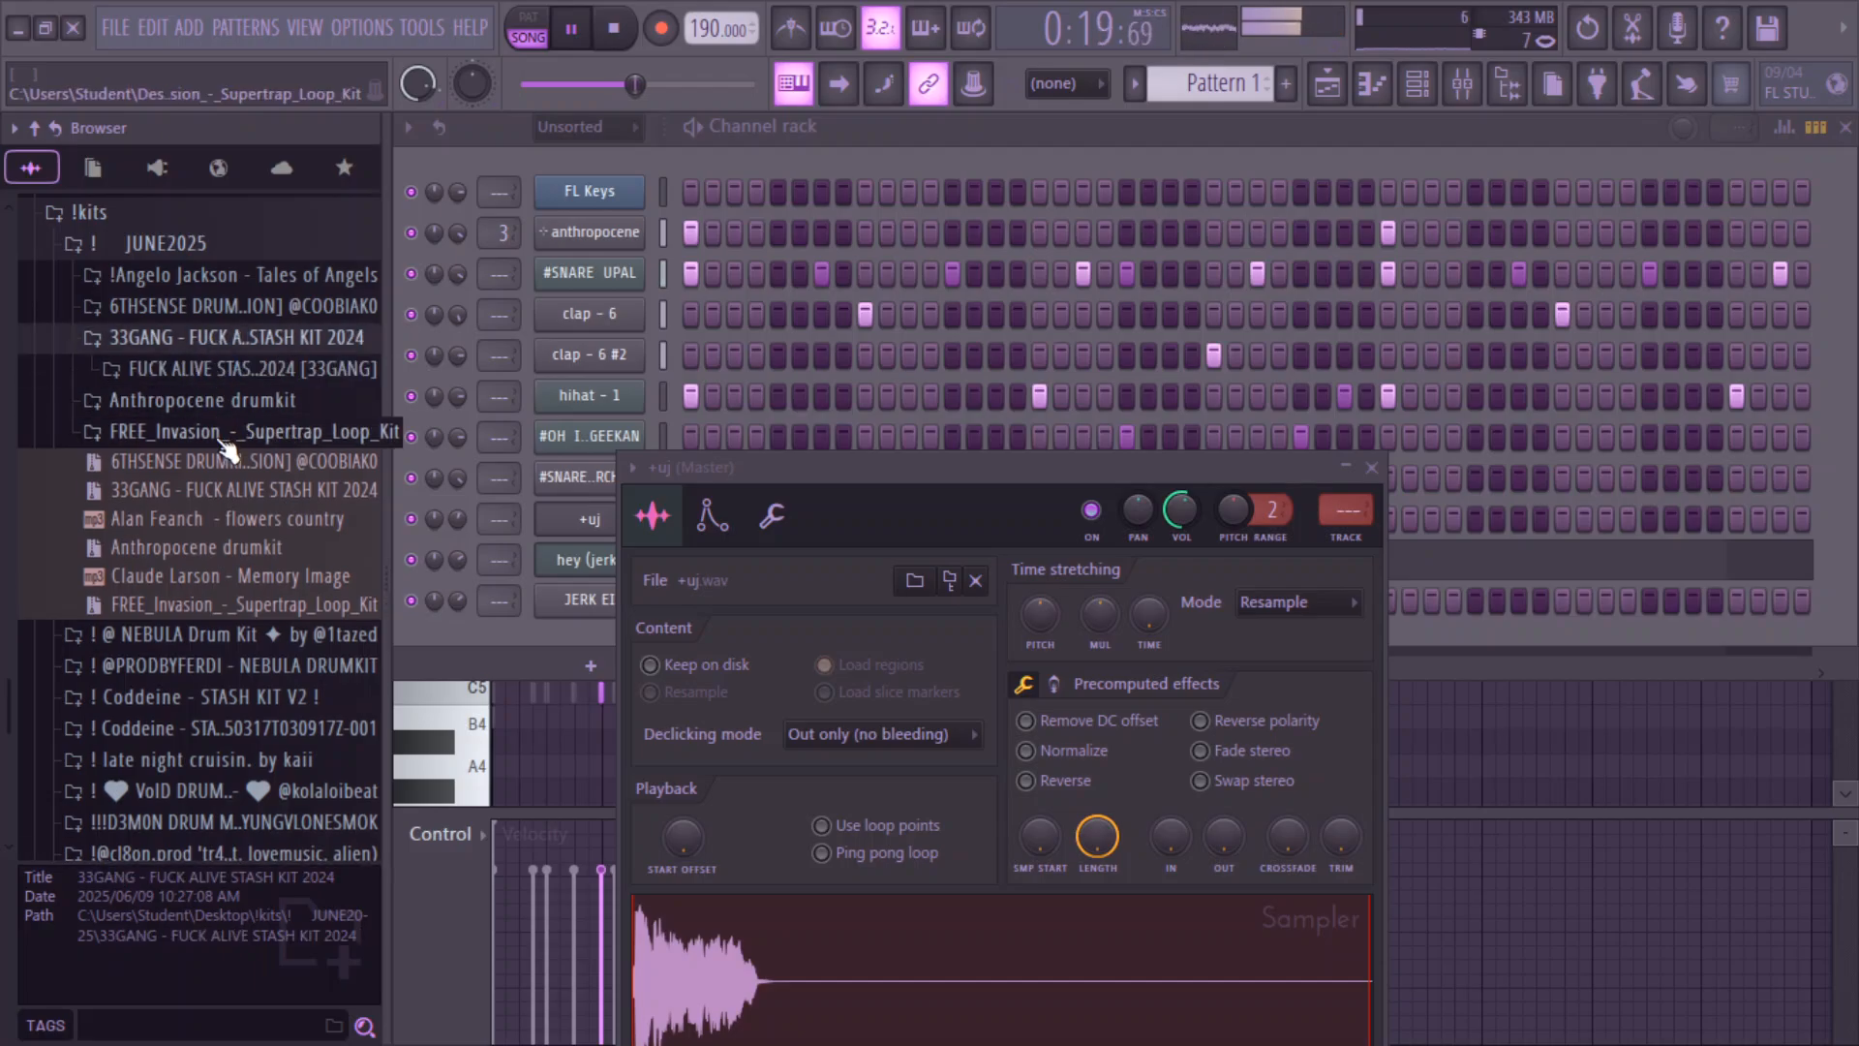
click(228, 368)
click(231, 347)
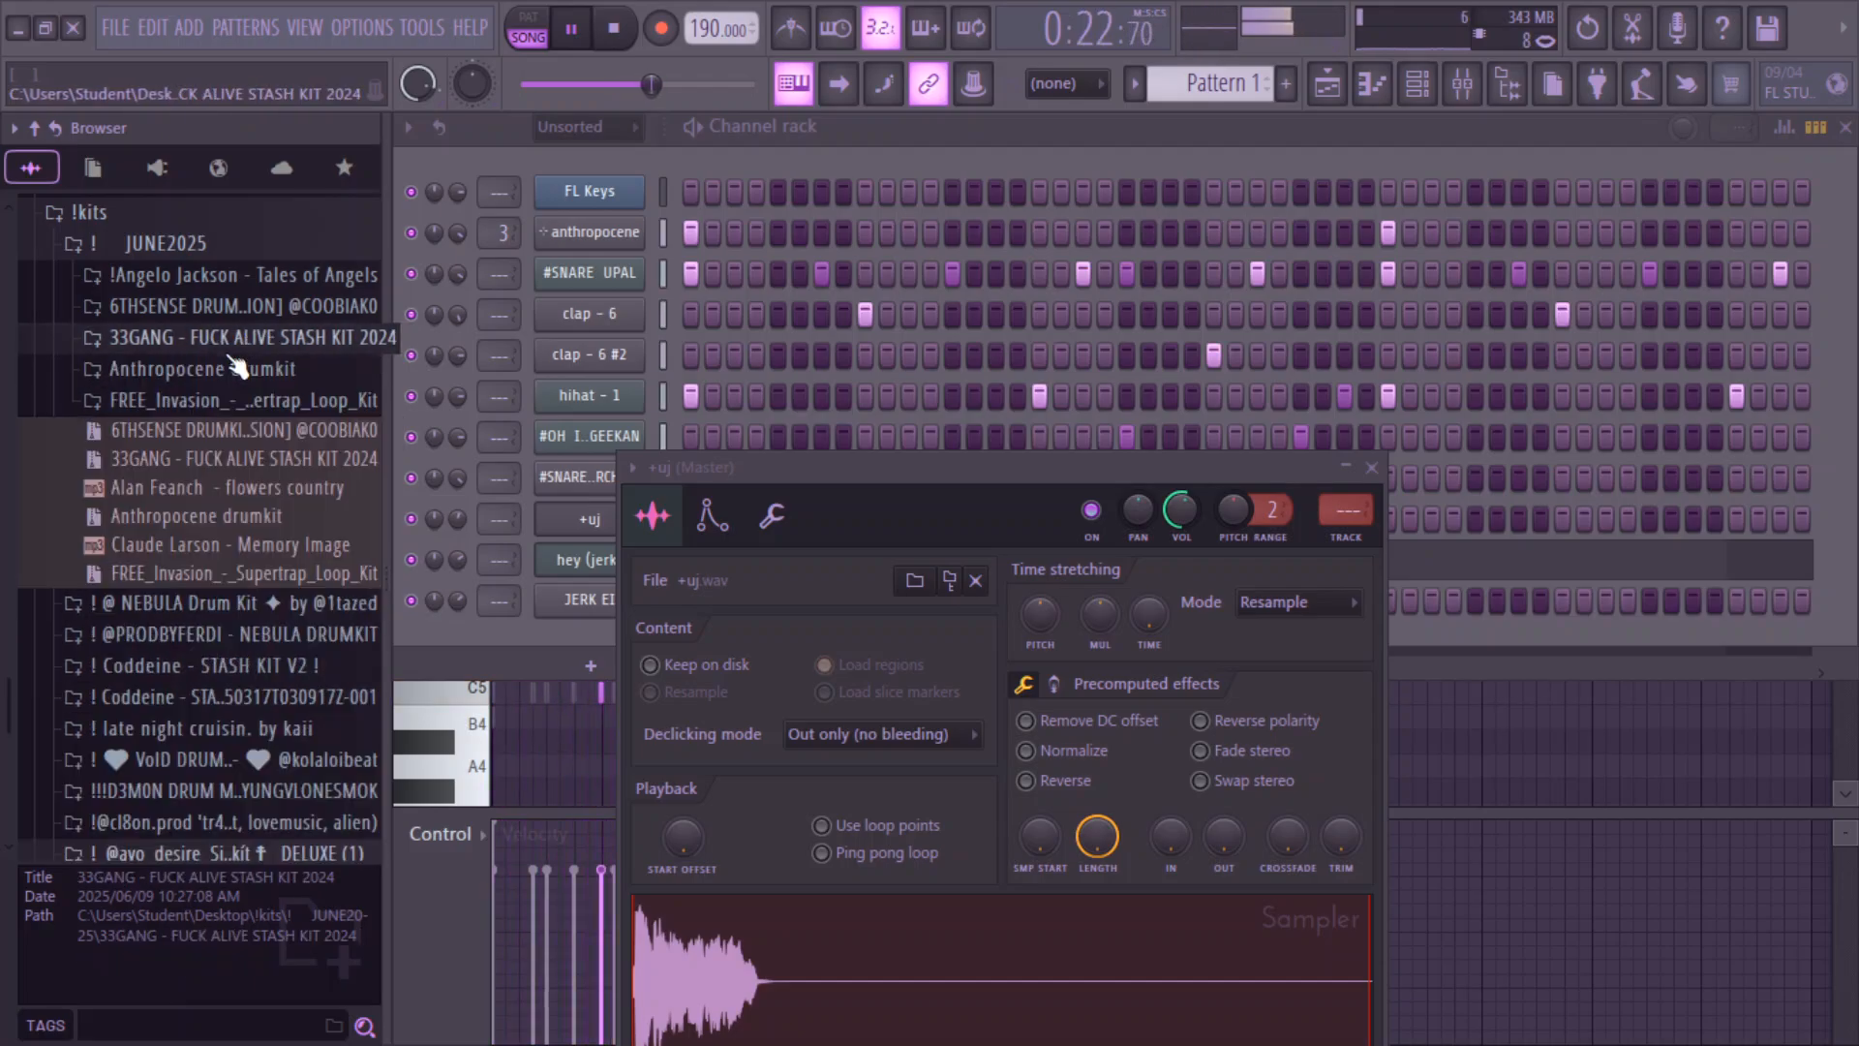
click(229, 307)
click(215, 365)
click(214, 338)
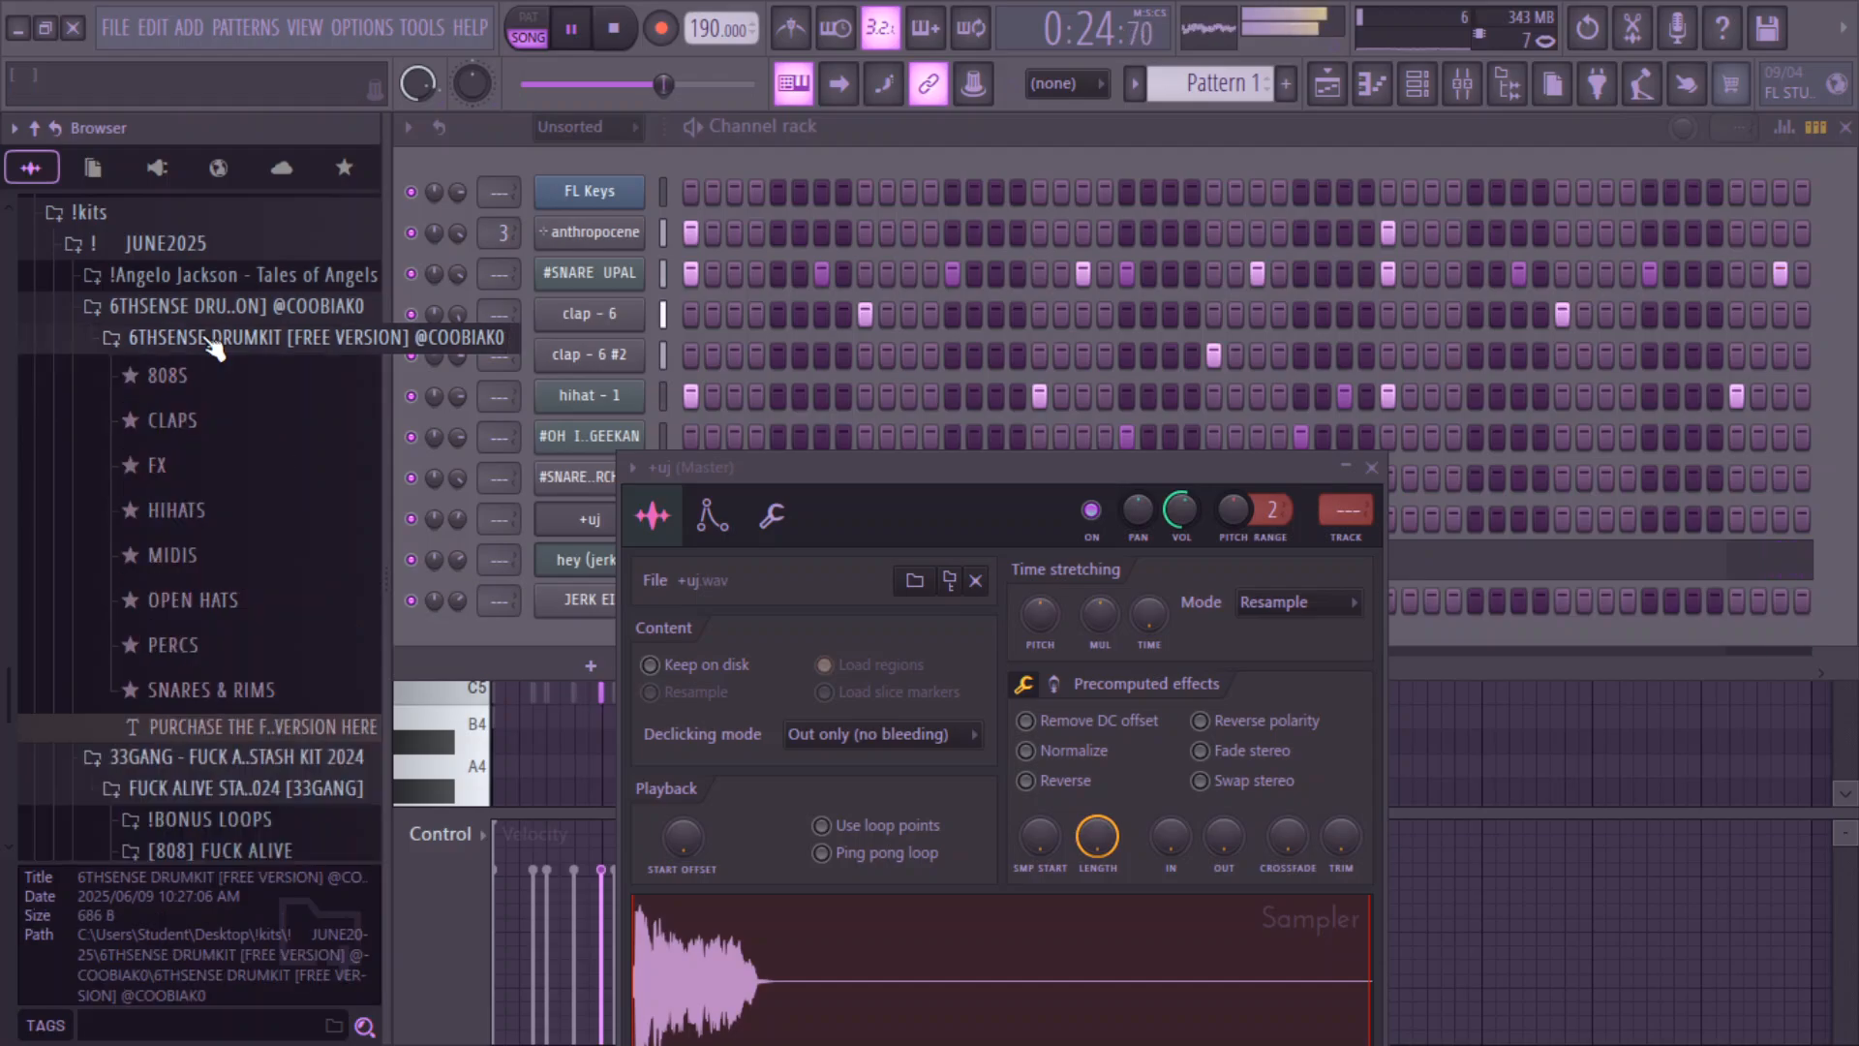
click(215, 344)
- Open the Vox folder within the Tales of Angels kit's Drums and stop song playback
click(229, 276)
click(233, 313)
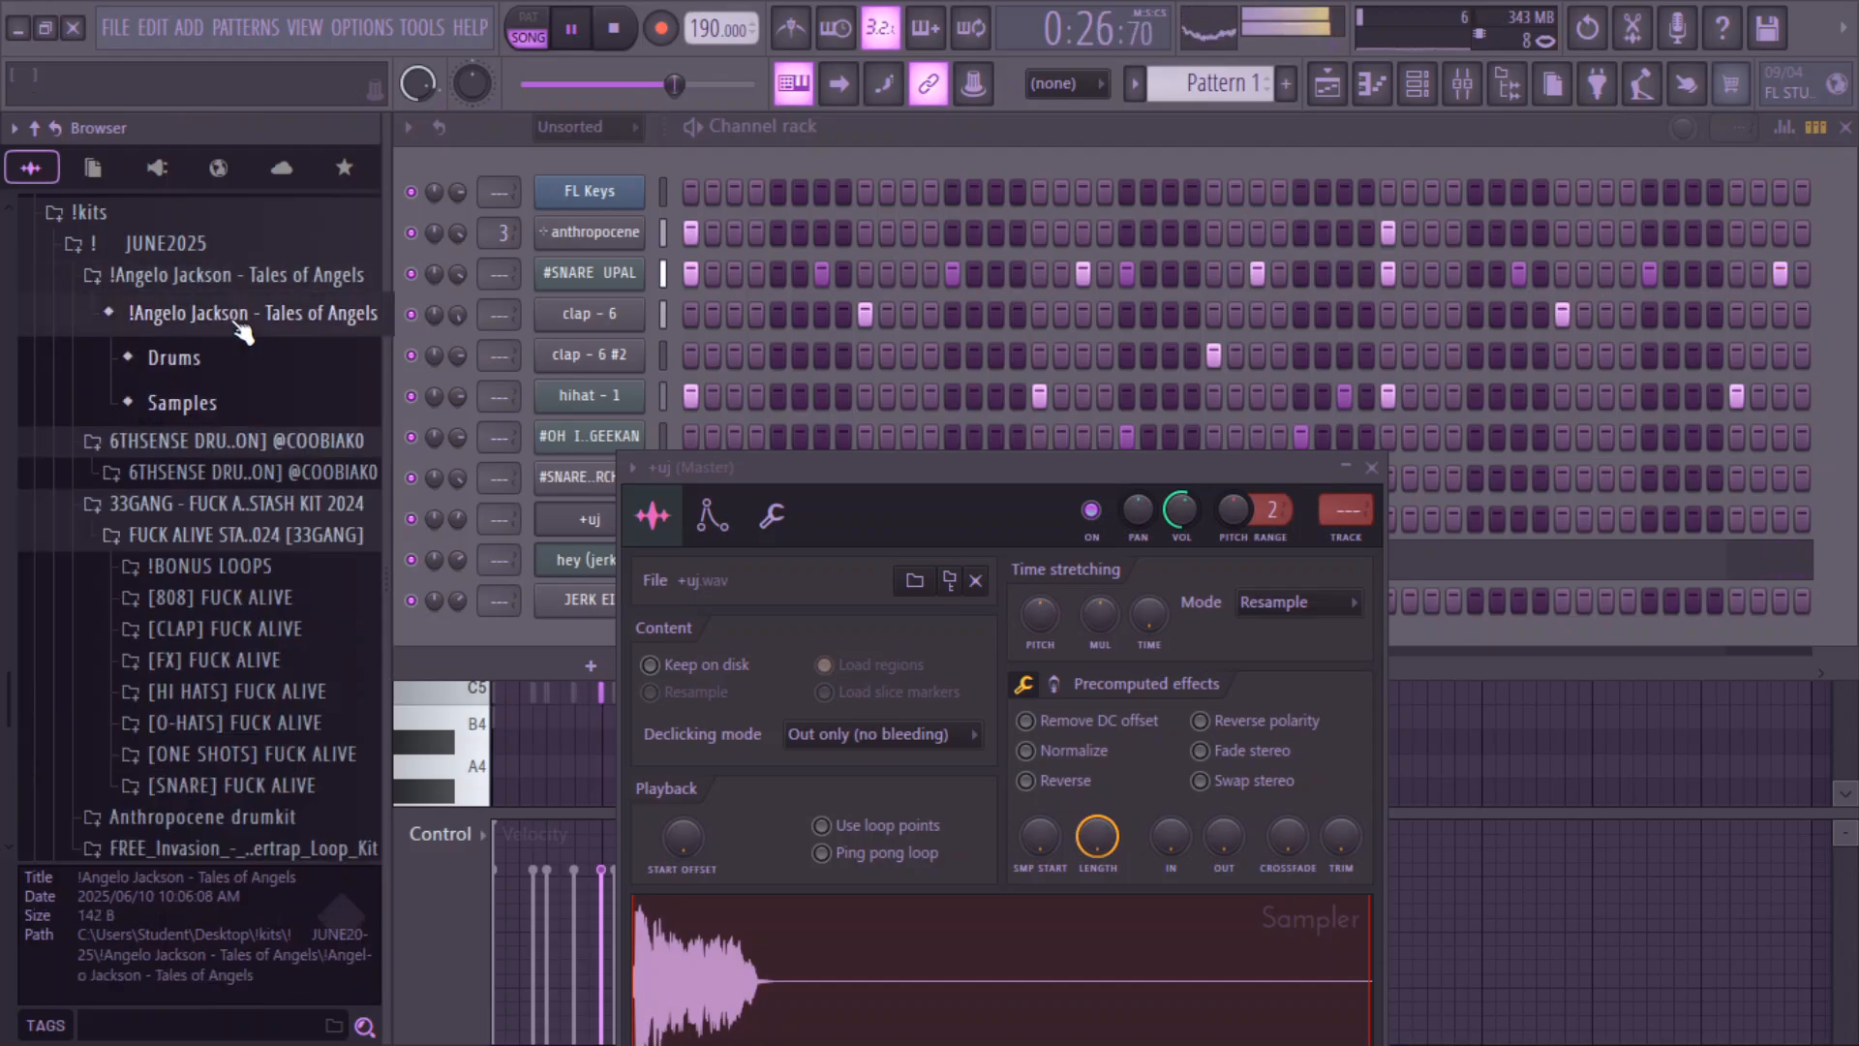
click(234, 358)
click(221, 764)
key(space)
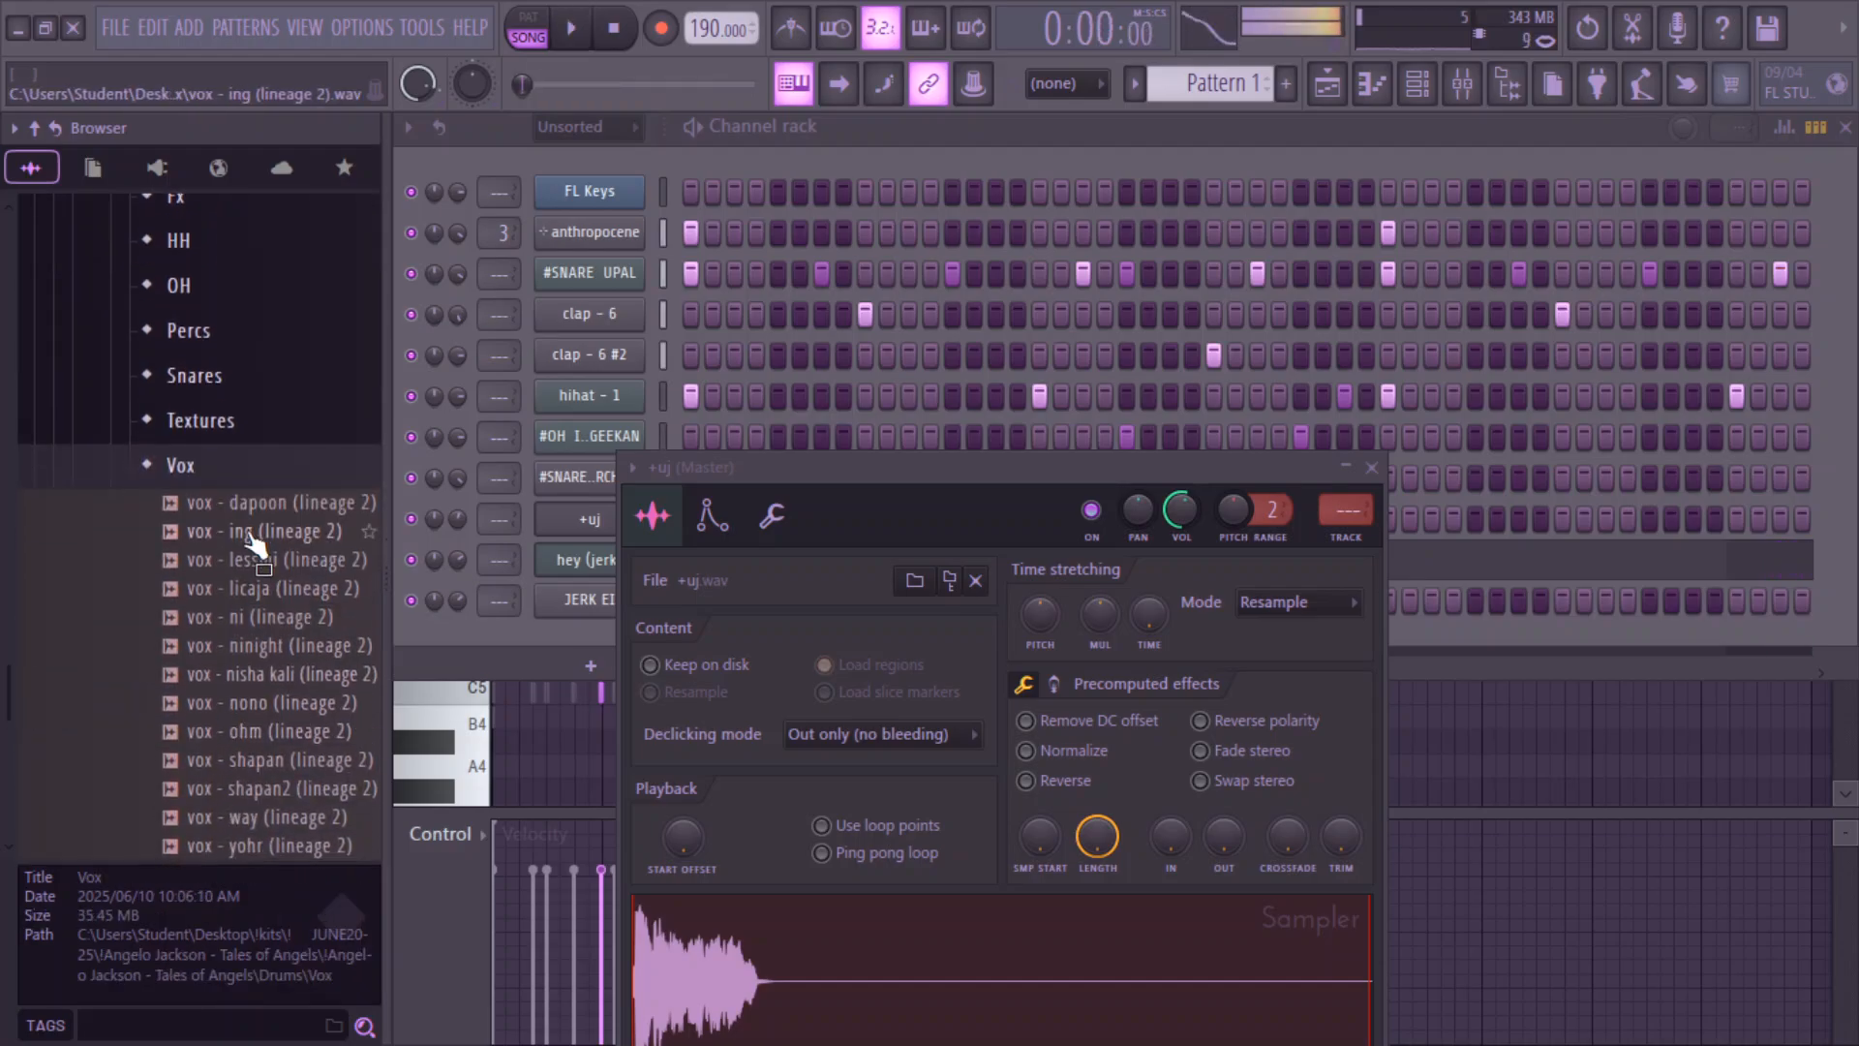
- Audition the lineage 2 vox samples one after another, from dapoon through ohm
click(257, 505)
click(258, 531)
click(258, 559)
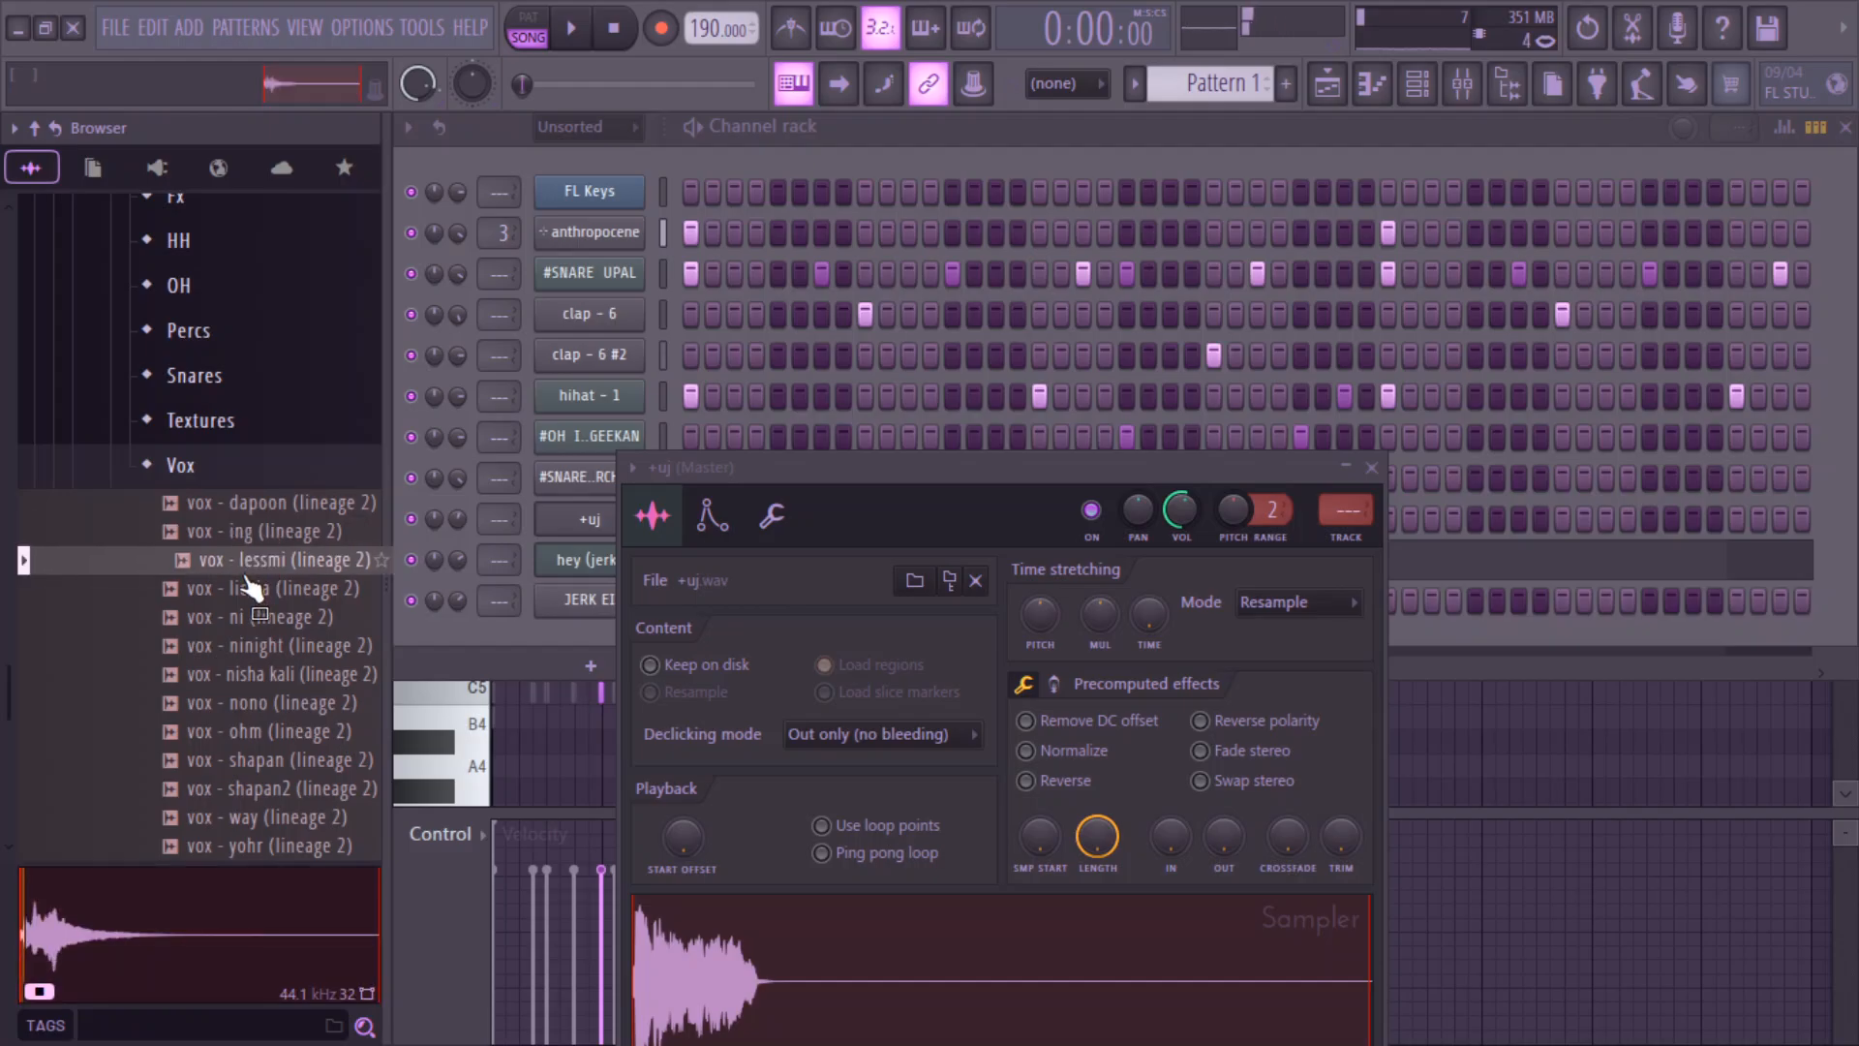
click(258, 588)
click(258, 616)
click(252, 646)
click(252, 674)
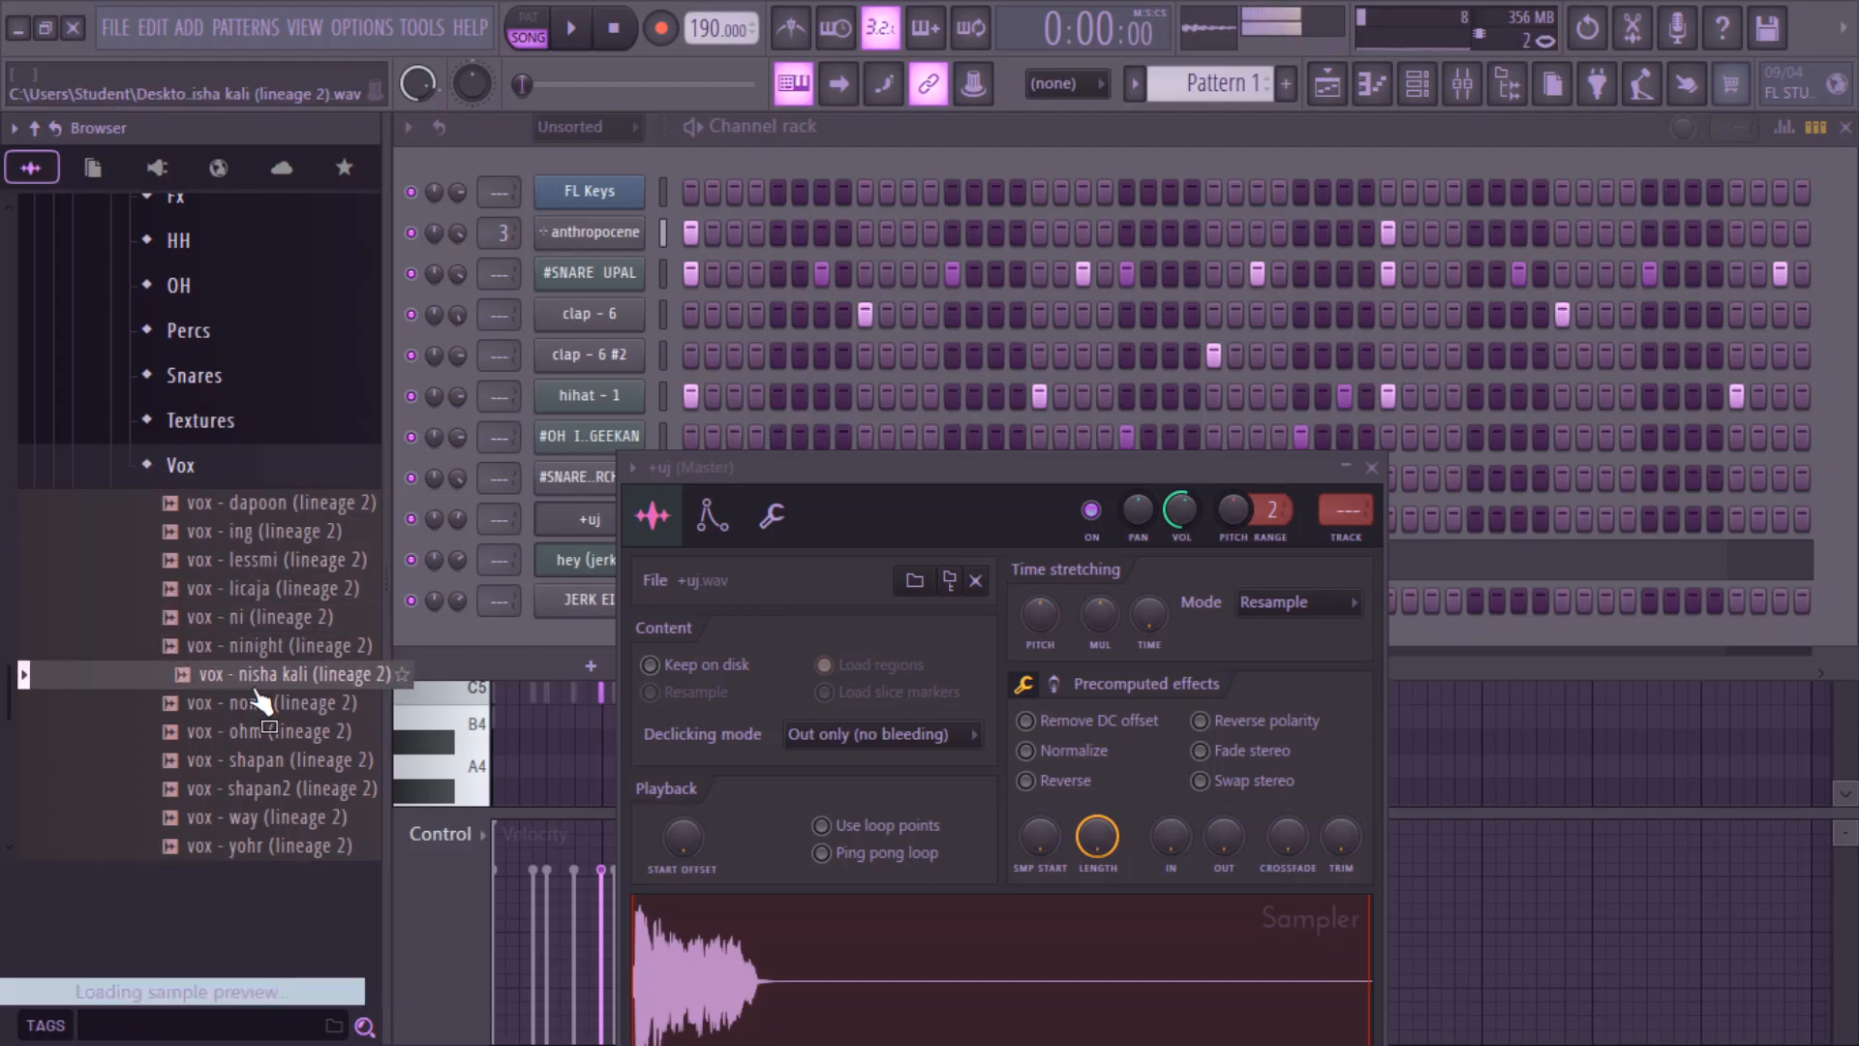
click(251, 703)
click(249, 731)
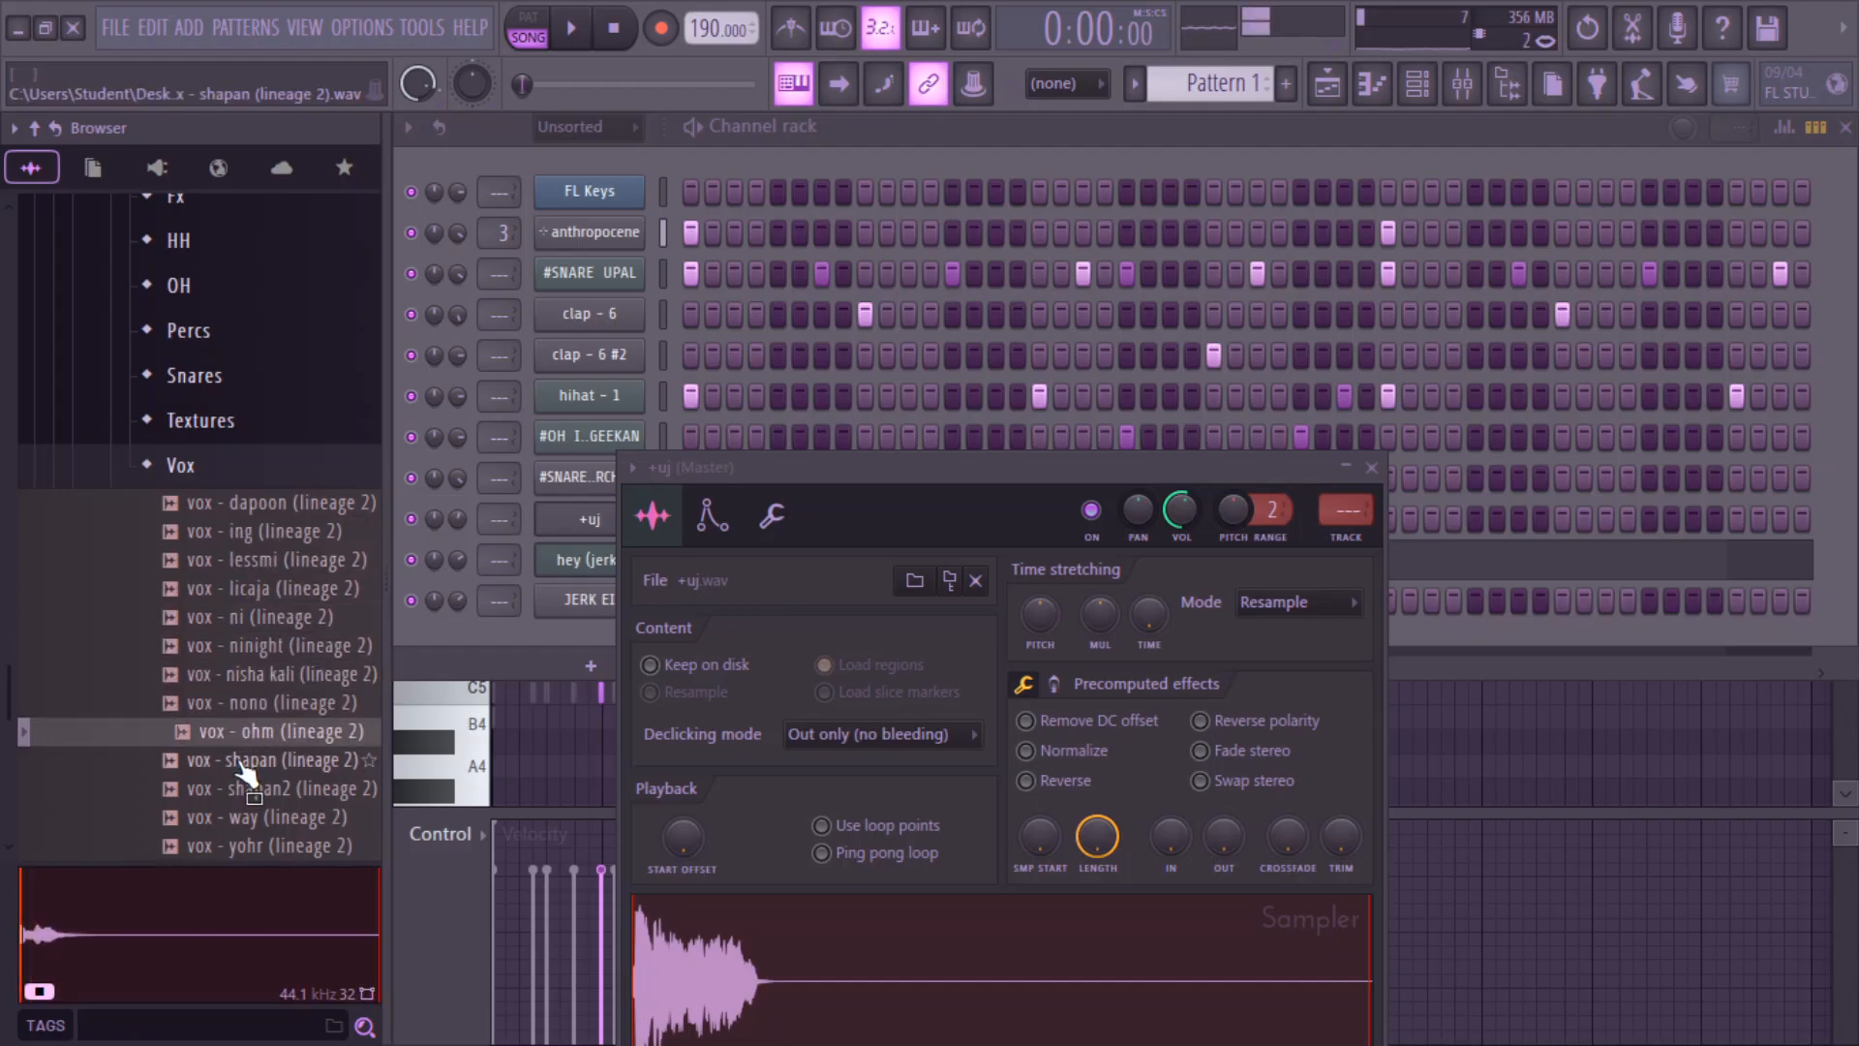
- Play the song in the playlist and split Pattern 1 by channel into separate patterns
click(1327, 83)
key(space)
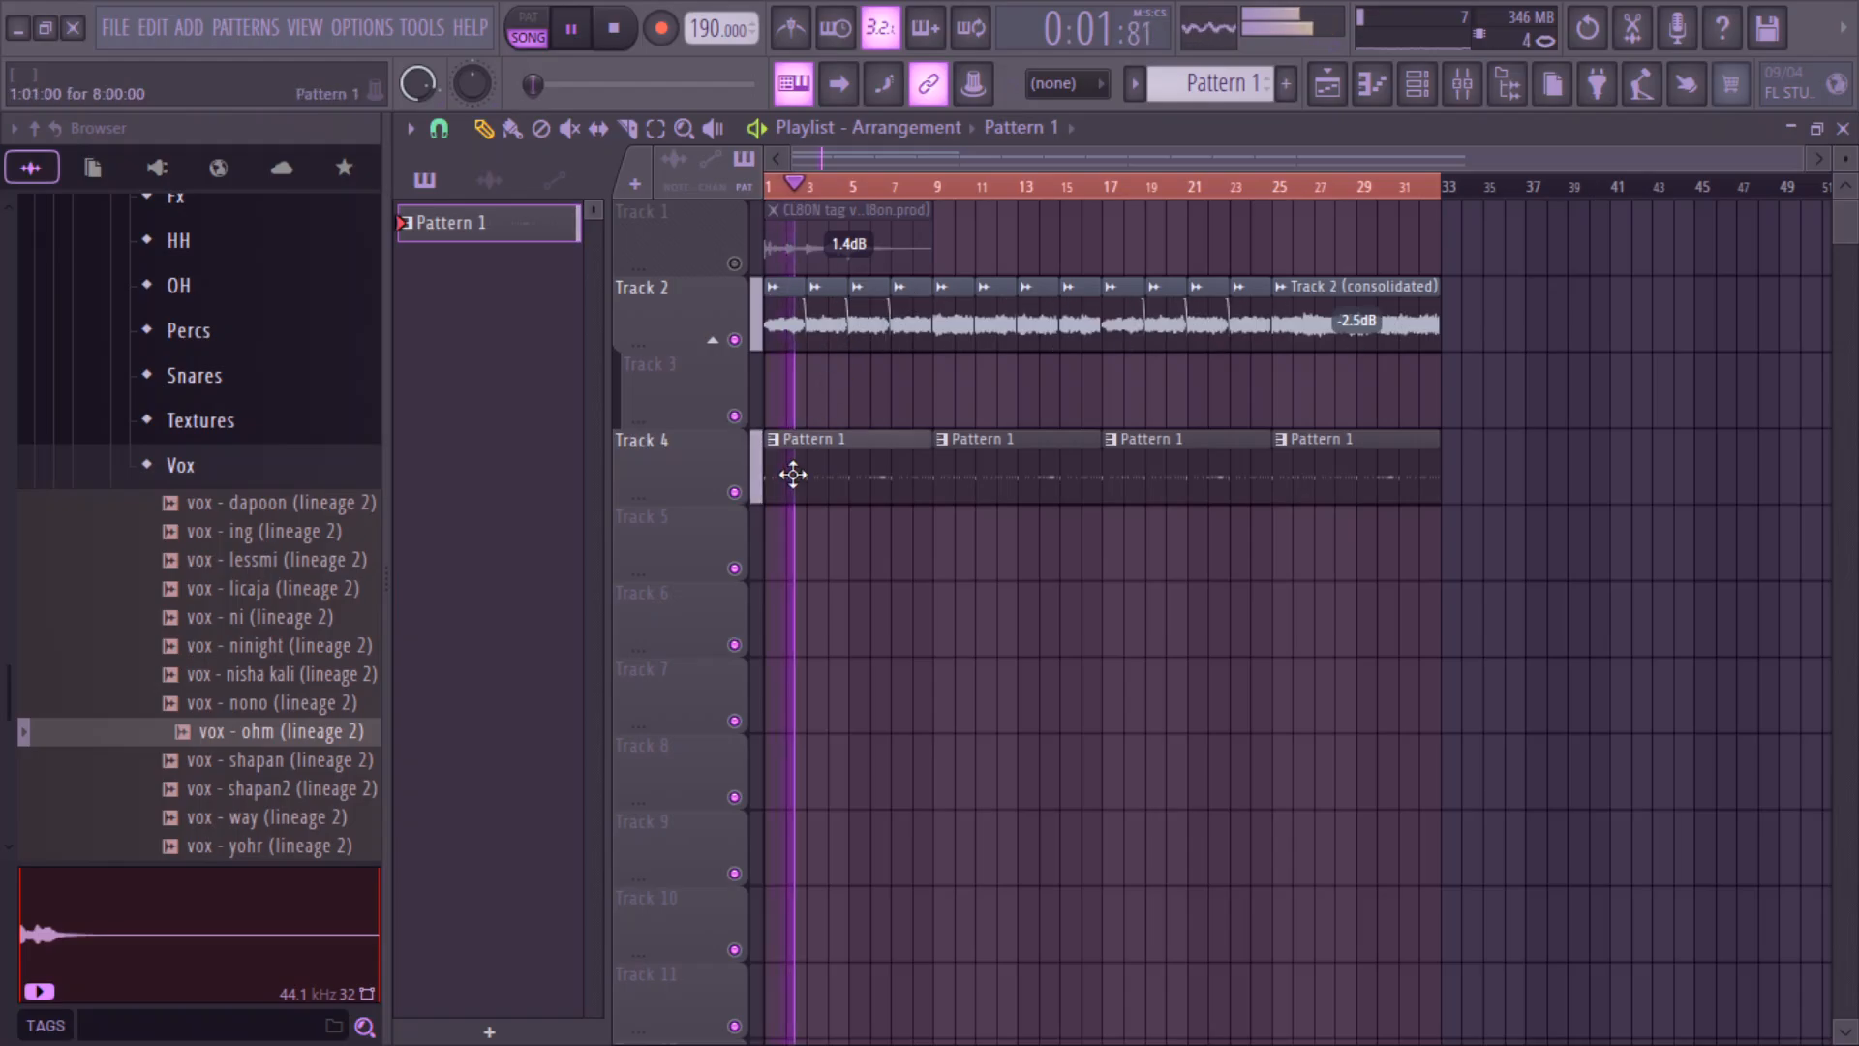
right_click(506, 221)
click(635, 650)
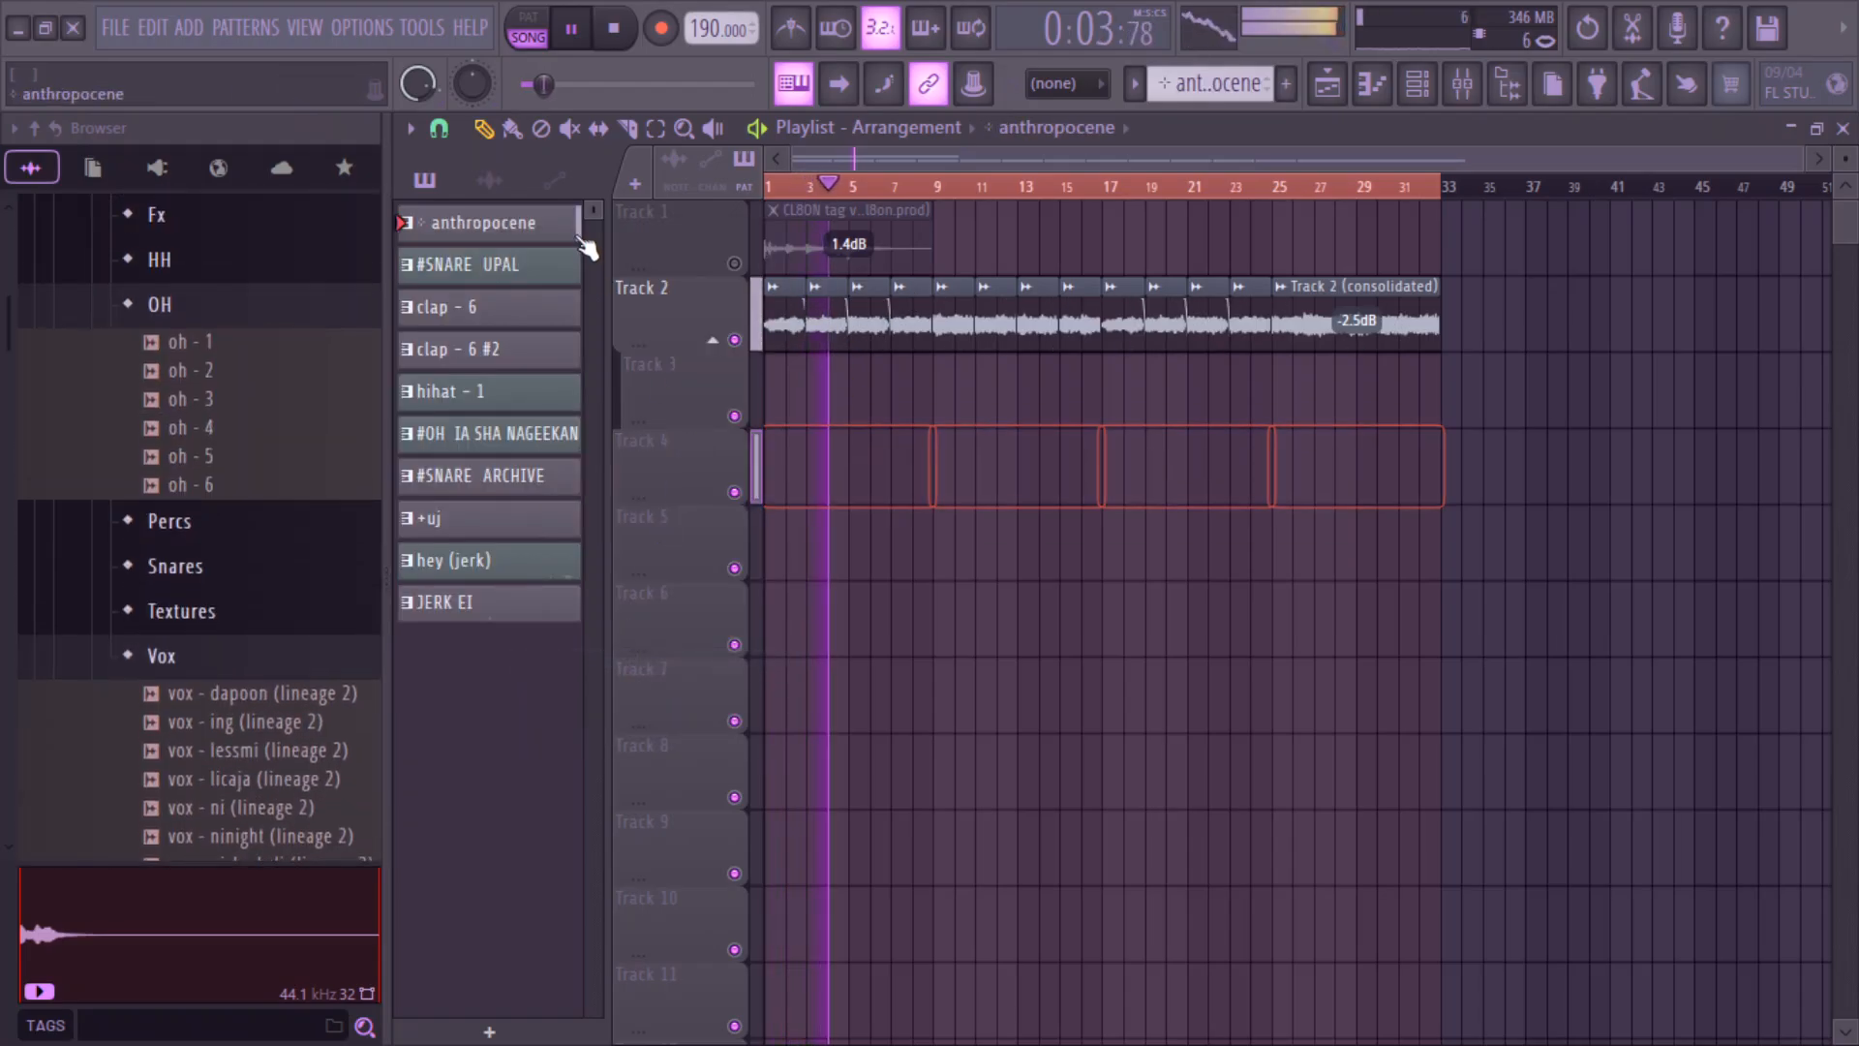
- Place all the split patterns at bar 1 from Track 3 downwards and repeat the block at bars 9, 17 and 25
click(496, 561)
click(485, 604)
drag(465, 237, 774, 397)
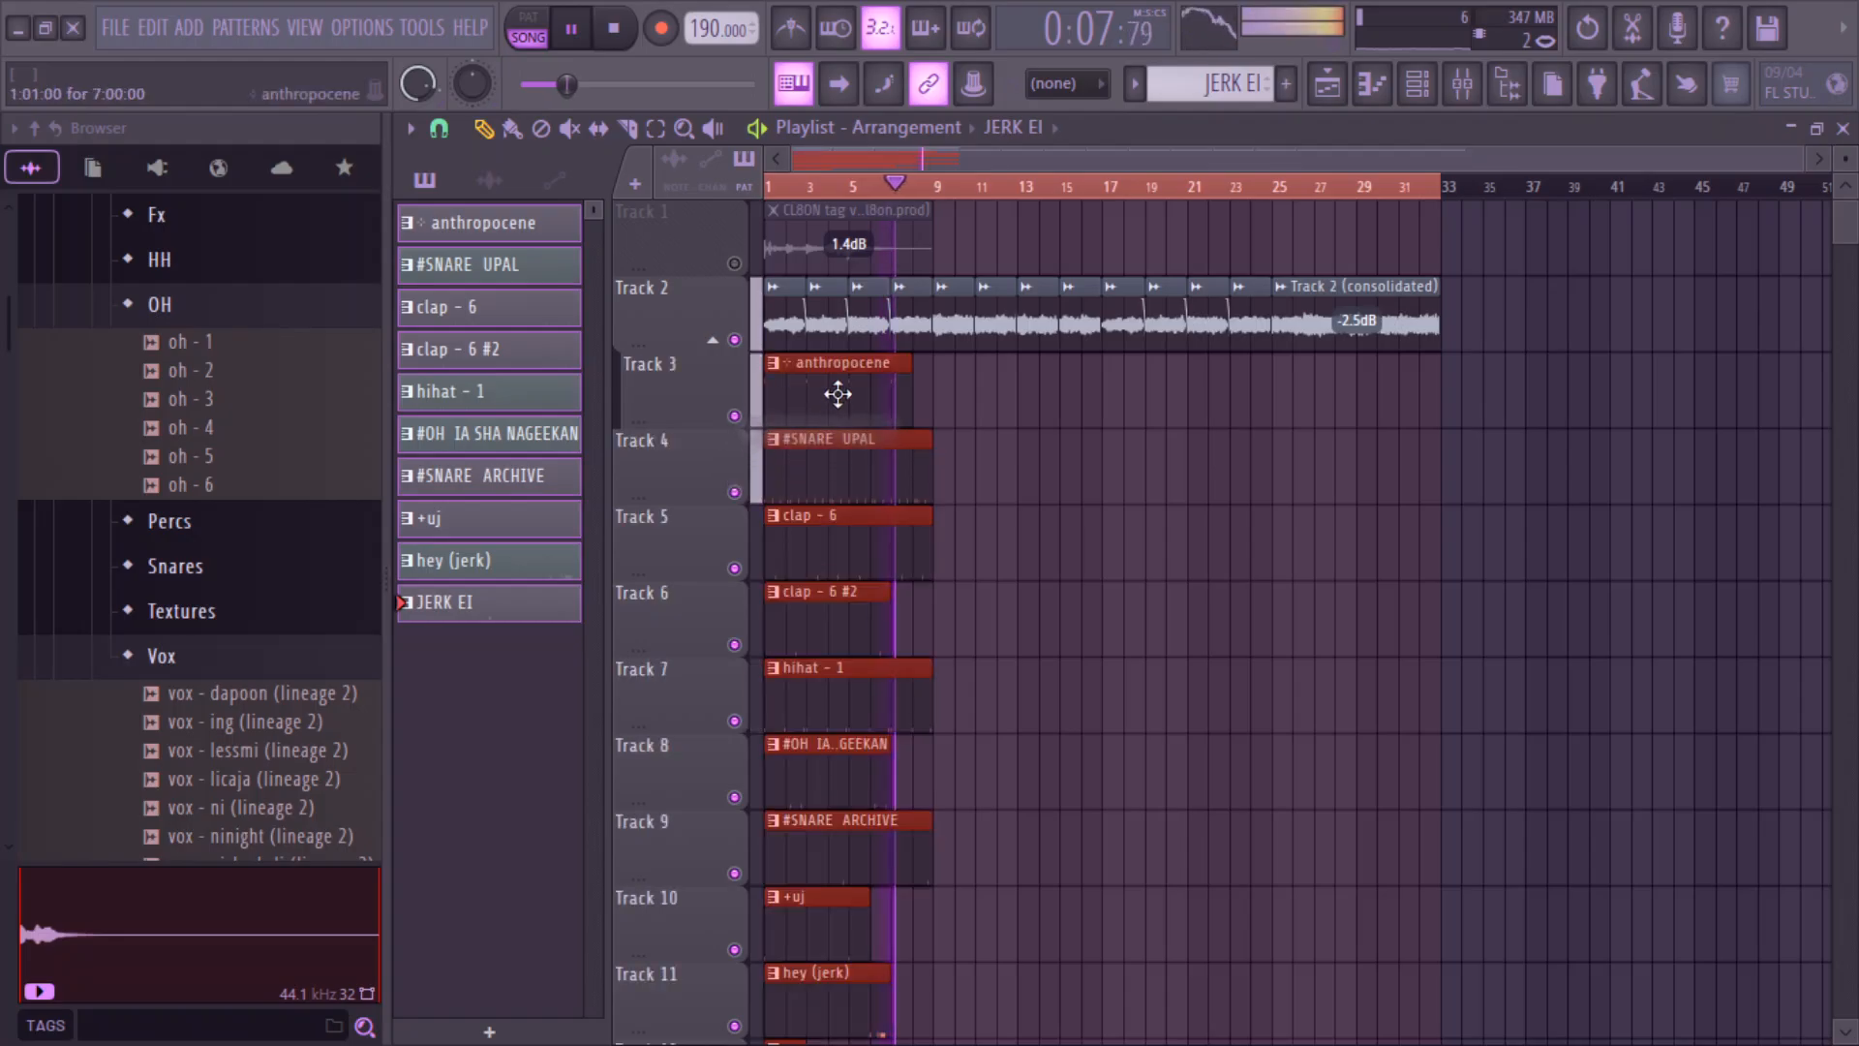
key(ctrl+b)
key(ctrl+b)
key(ctrl+b)
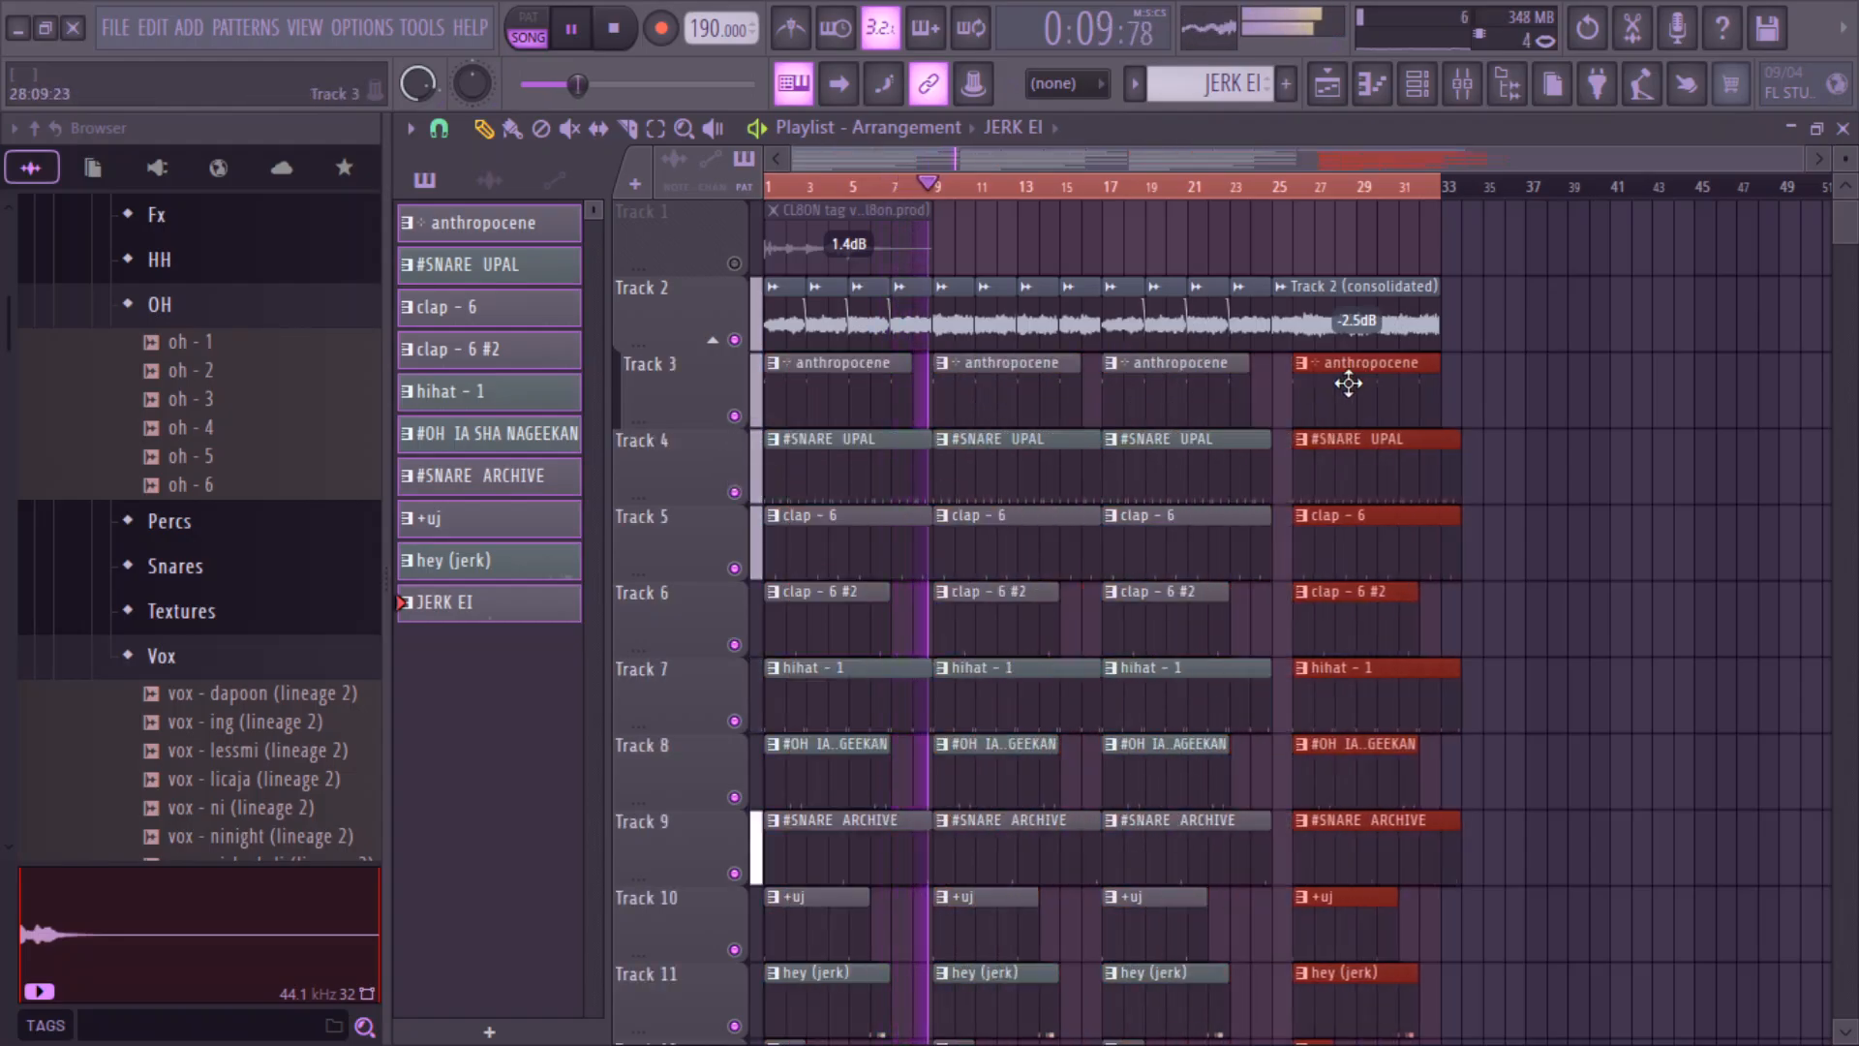
drag(1348, 383, 1313, 406)
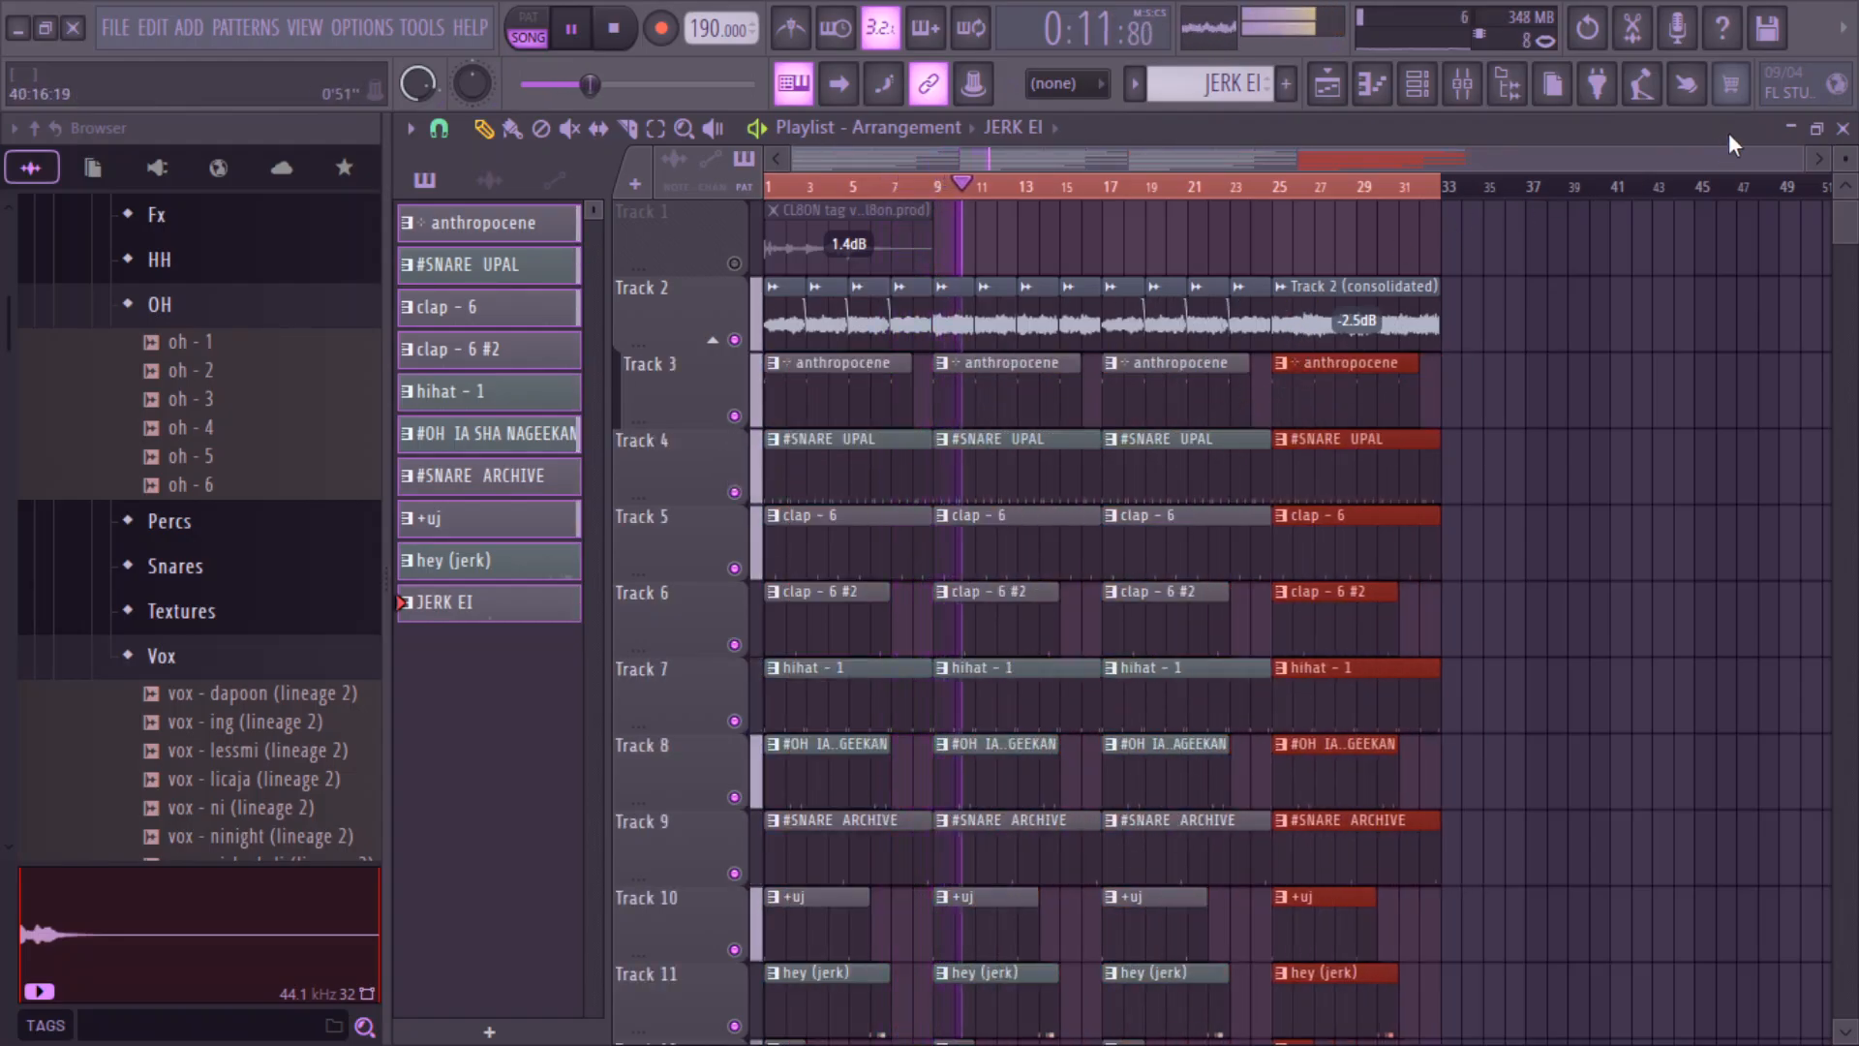
- Set the declicking mode of the Track 2 (consolidated) audio clip to Generic (bleeding)
scroll(1504, 320, up, 2)
double_click(1504, 319)
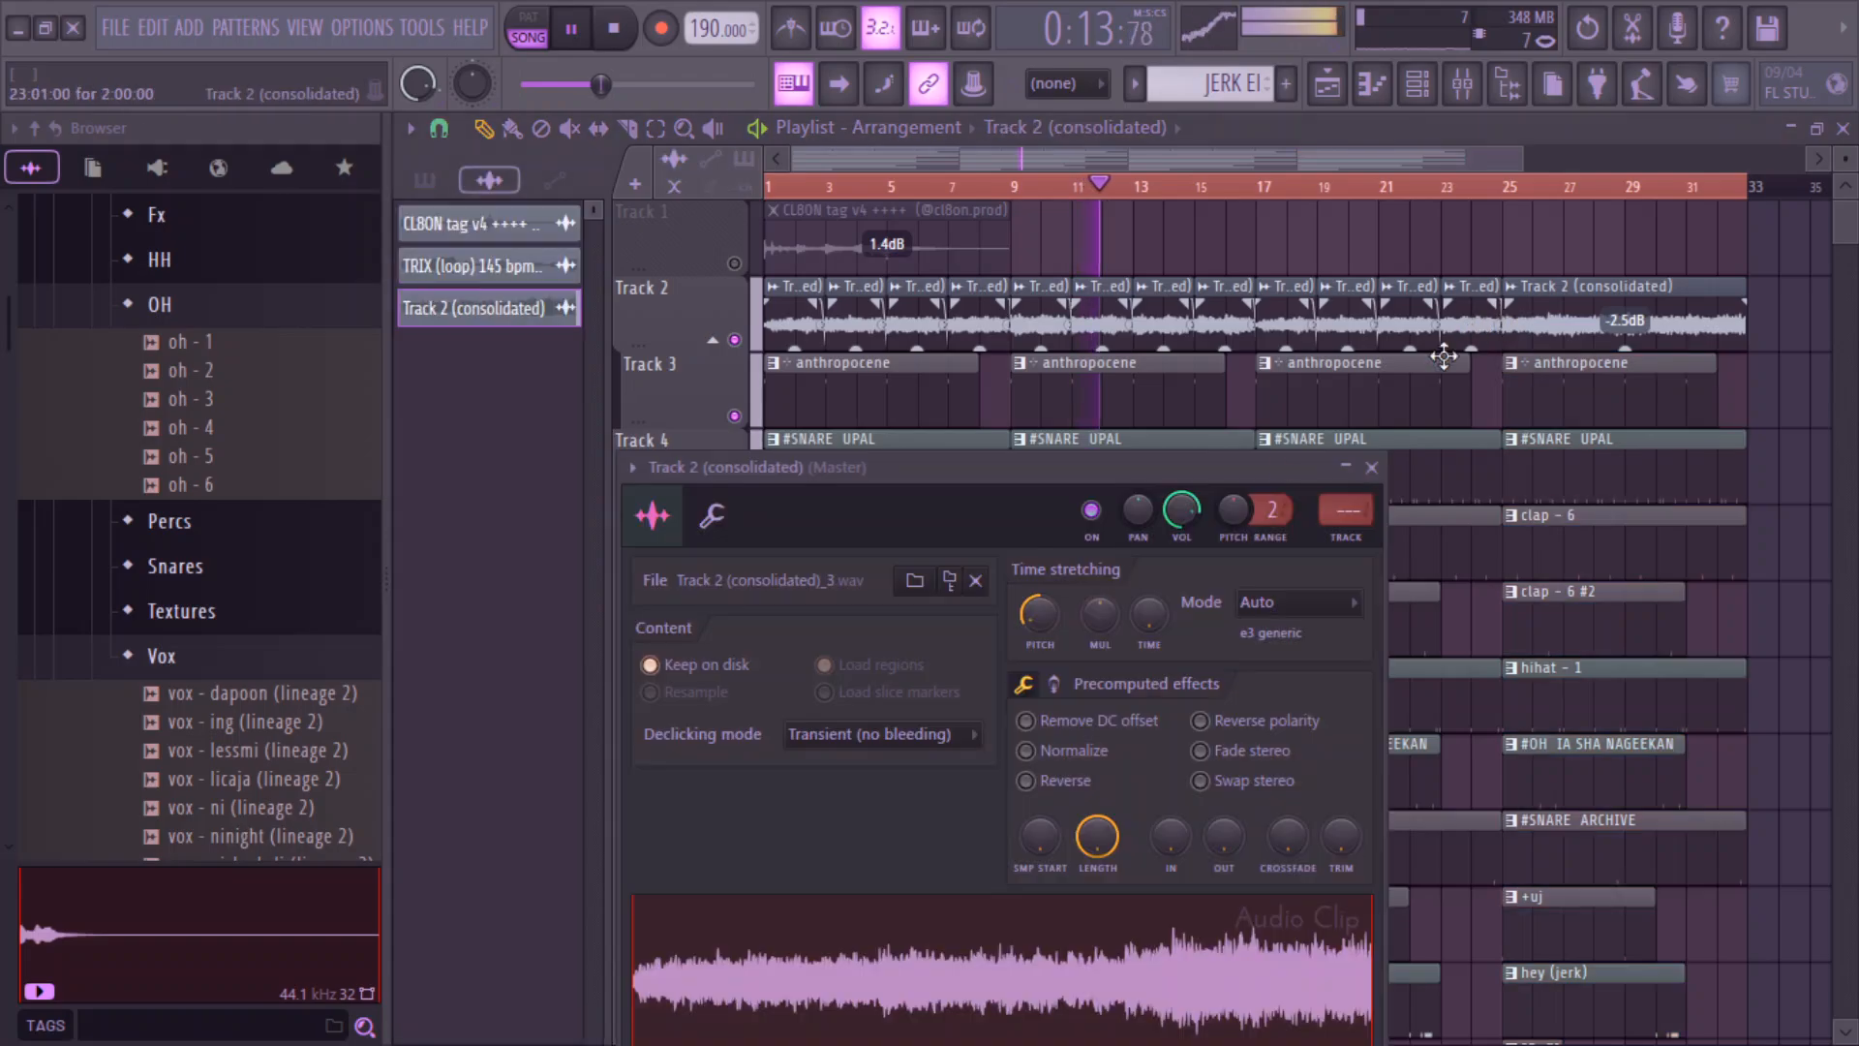
click(881, 734)
click(889, 818)
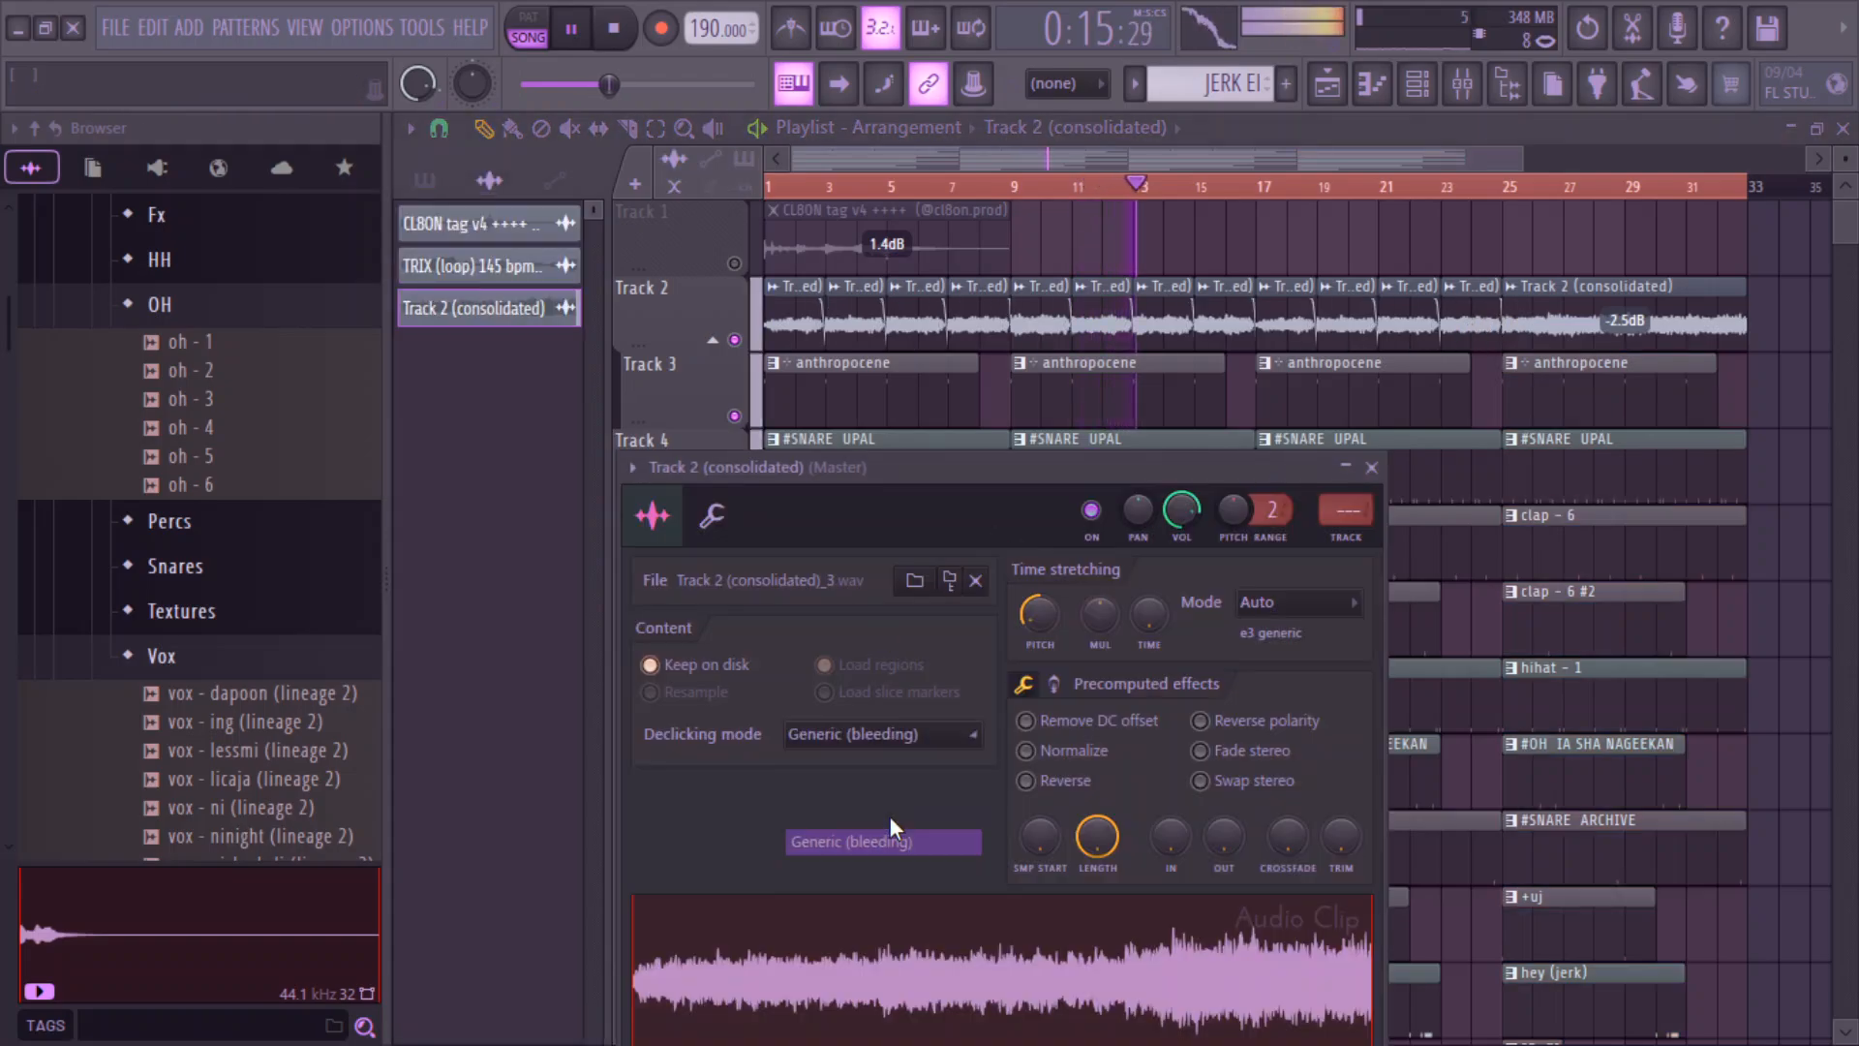
click(1371, 466)
- Make the anthropocene pattern clips at bars 9, 17 and 25 unique
scroll(821, 432, down, 4)
right_click(1019, 218)
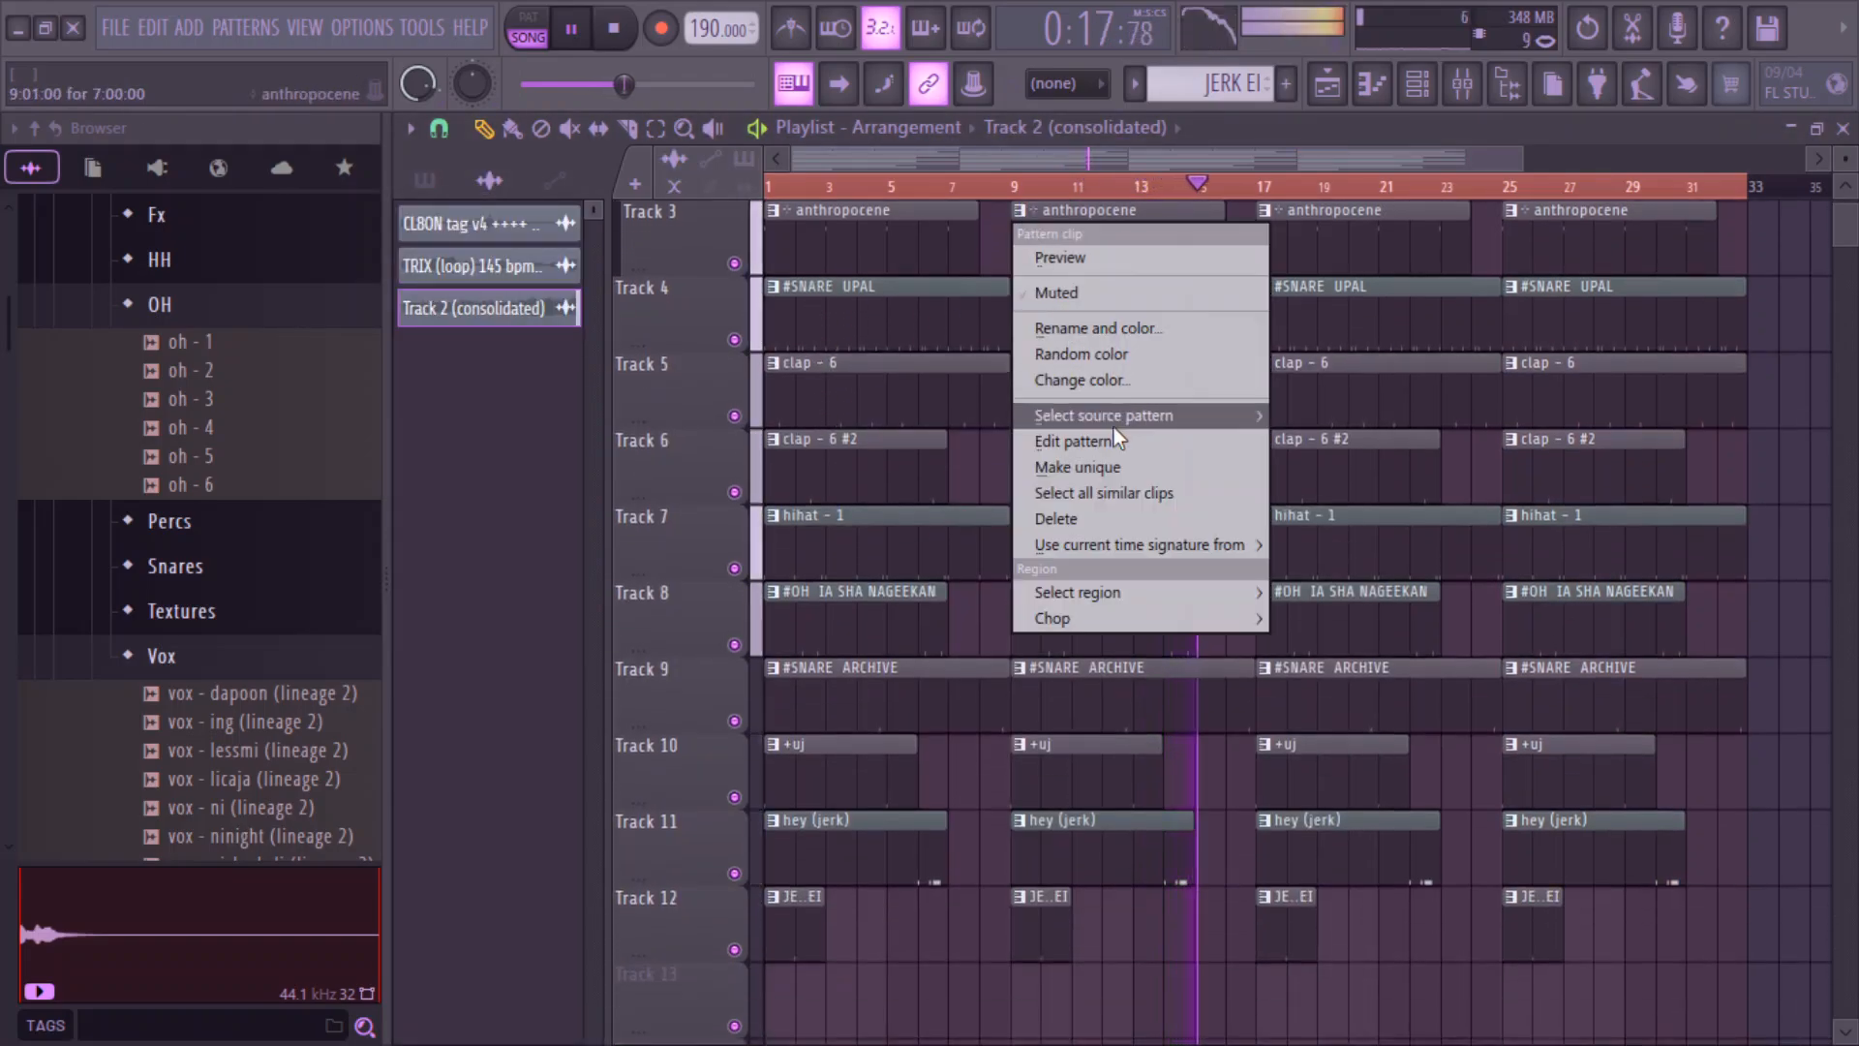
click(1076, 466)
right_click(1265, 221)
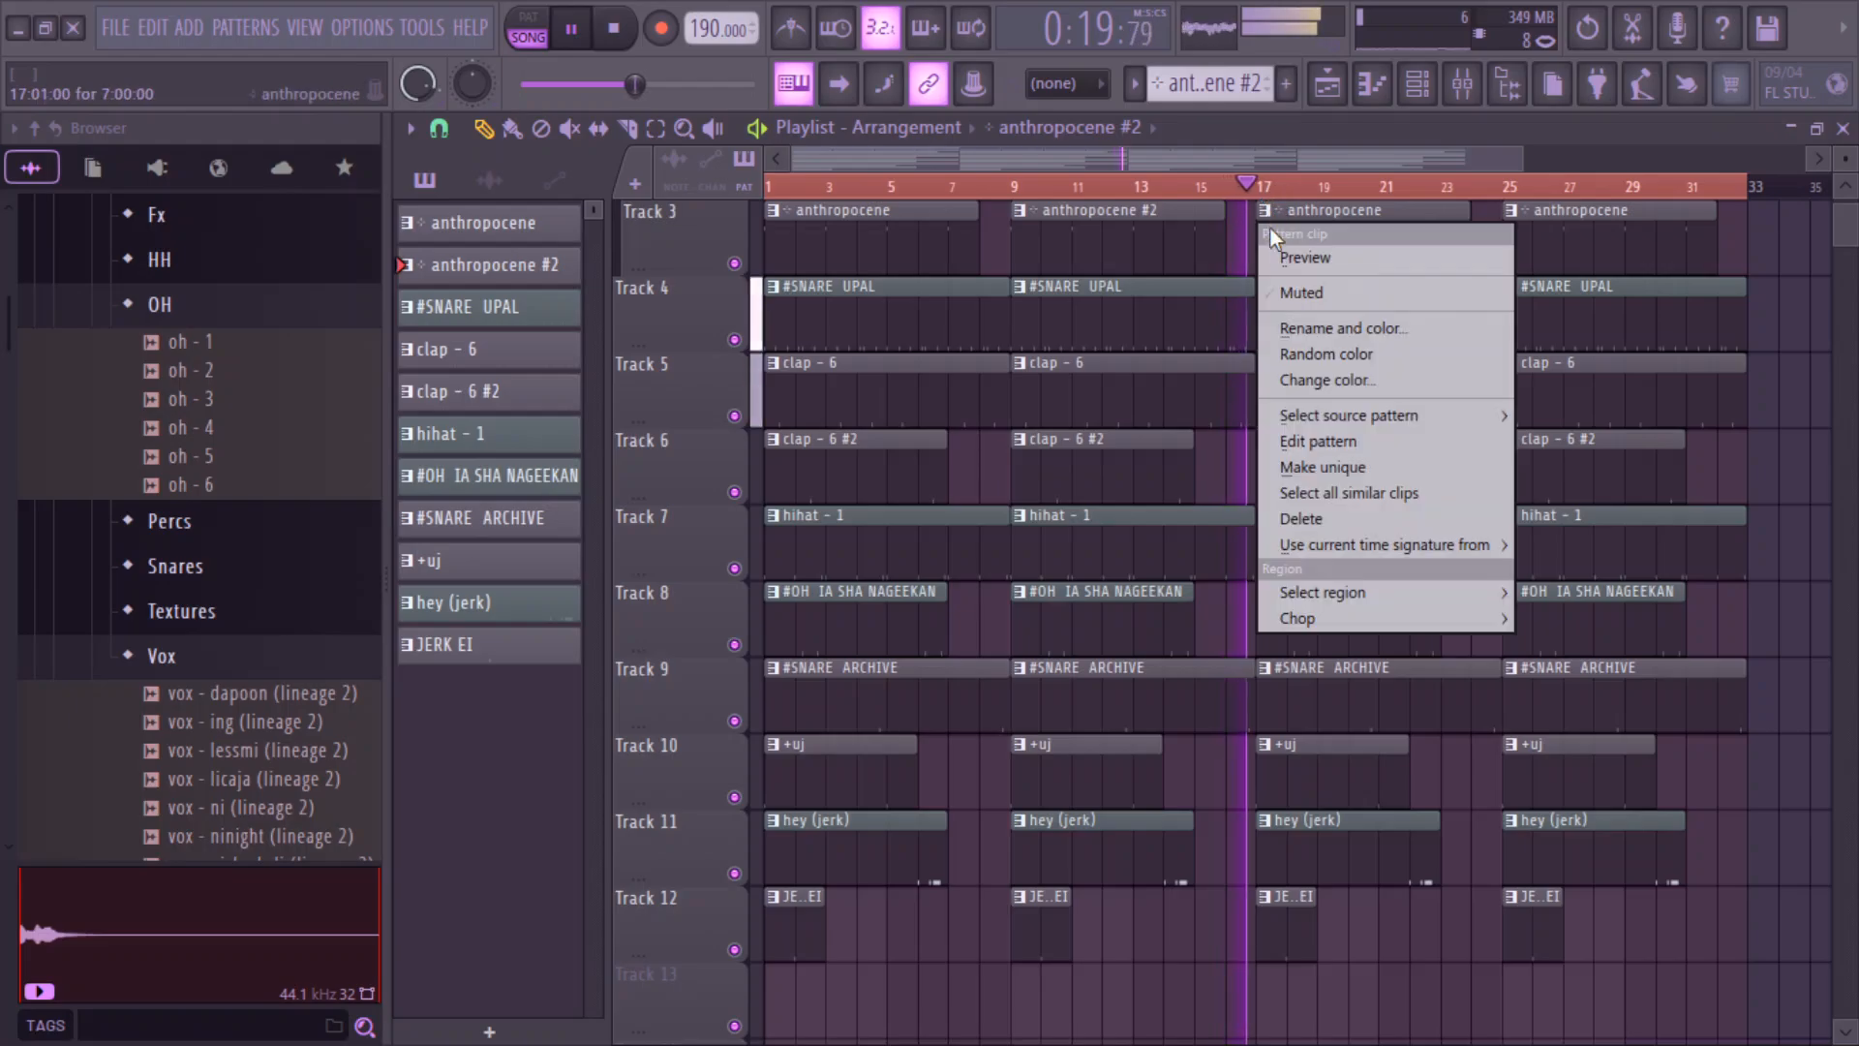
click(1313, 471)
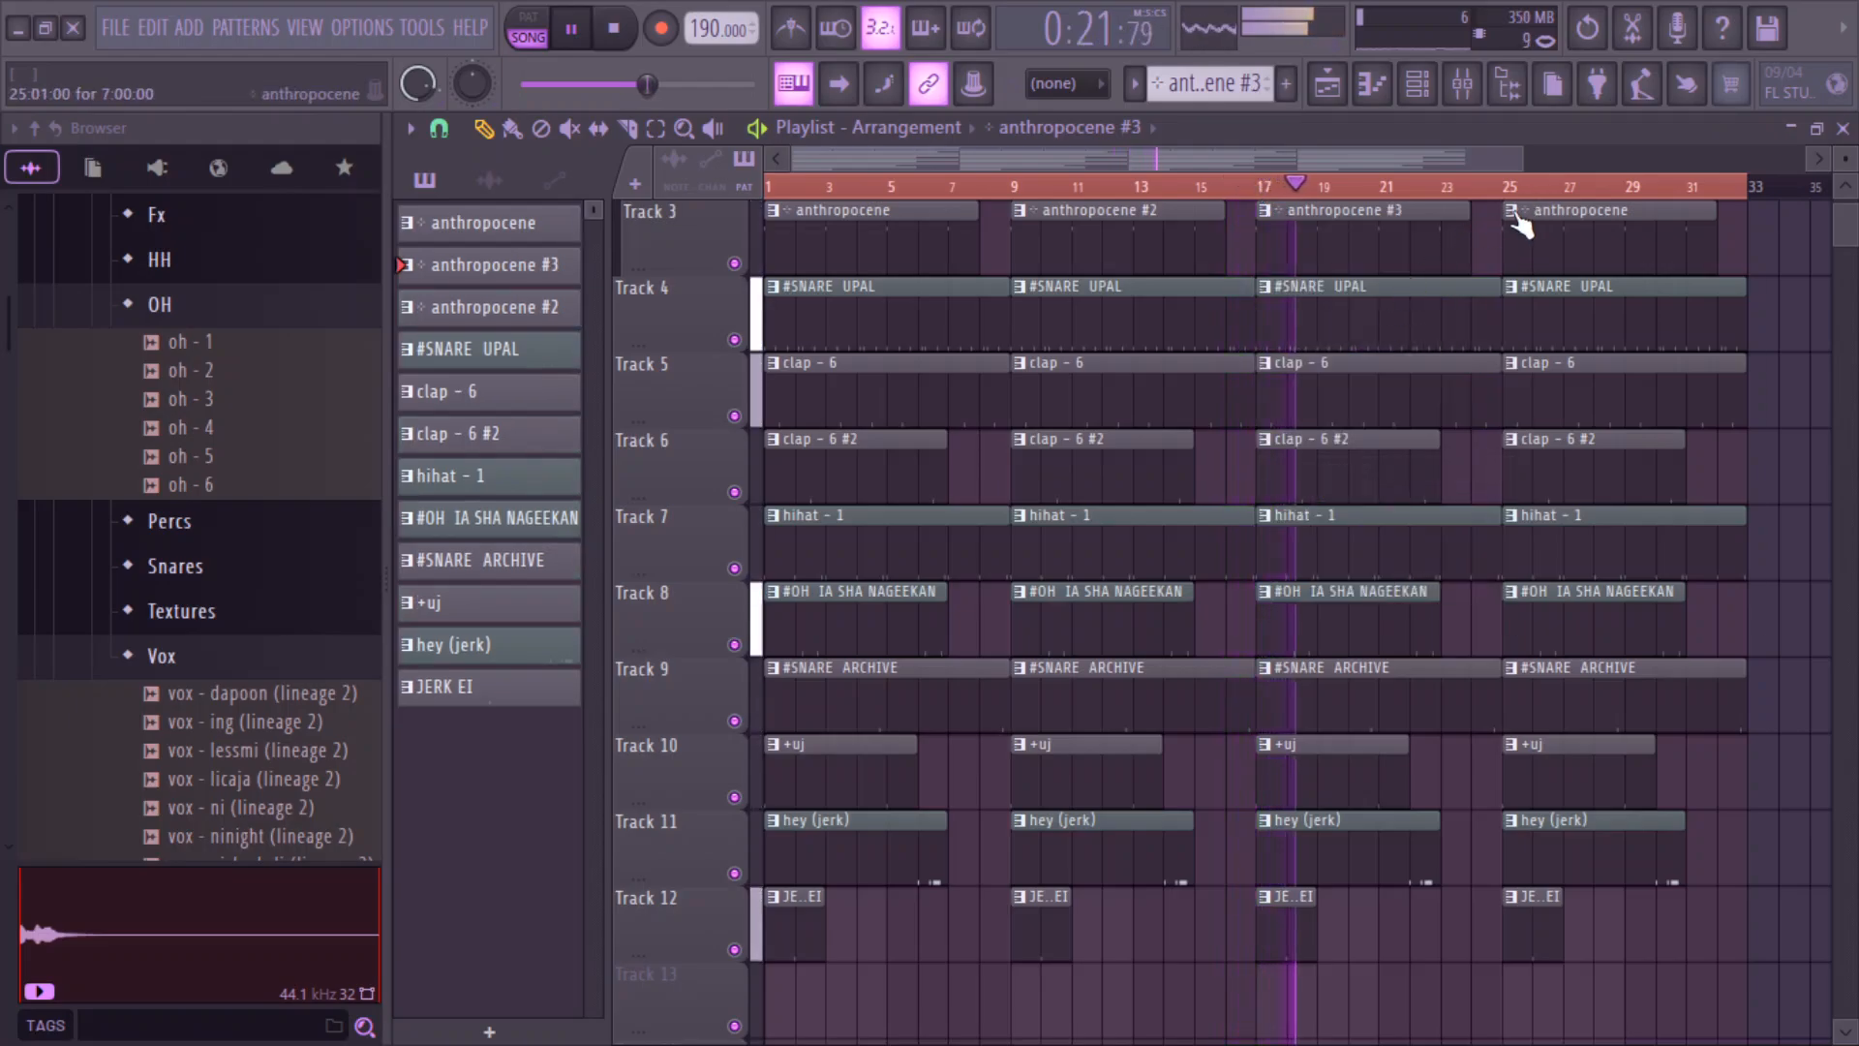
right_click(1516, 219)
click(1552, 459)
- Move playback to bar 9 and open the anthropocene piano roll of the pattern clip that starts there
click(1015, 186)
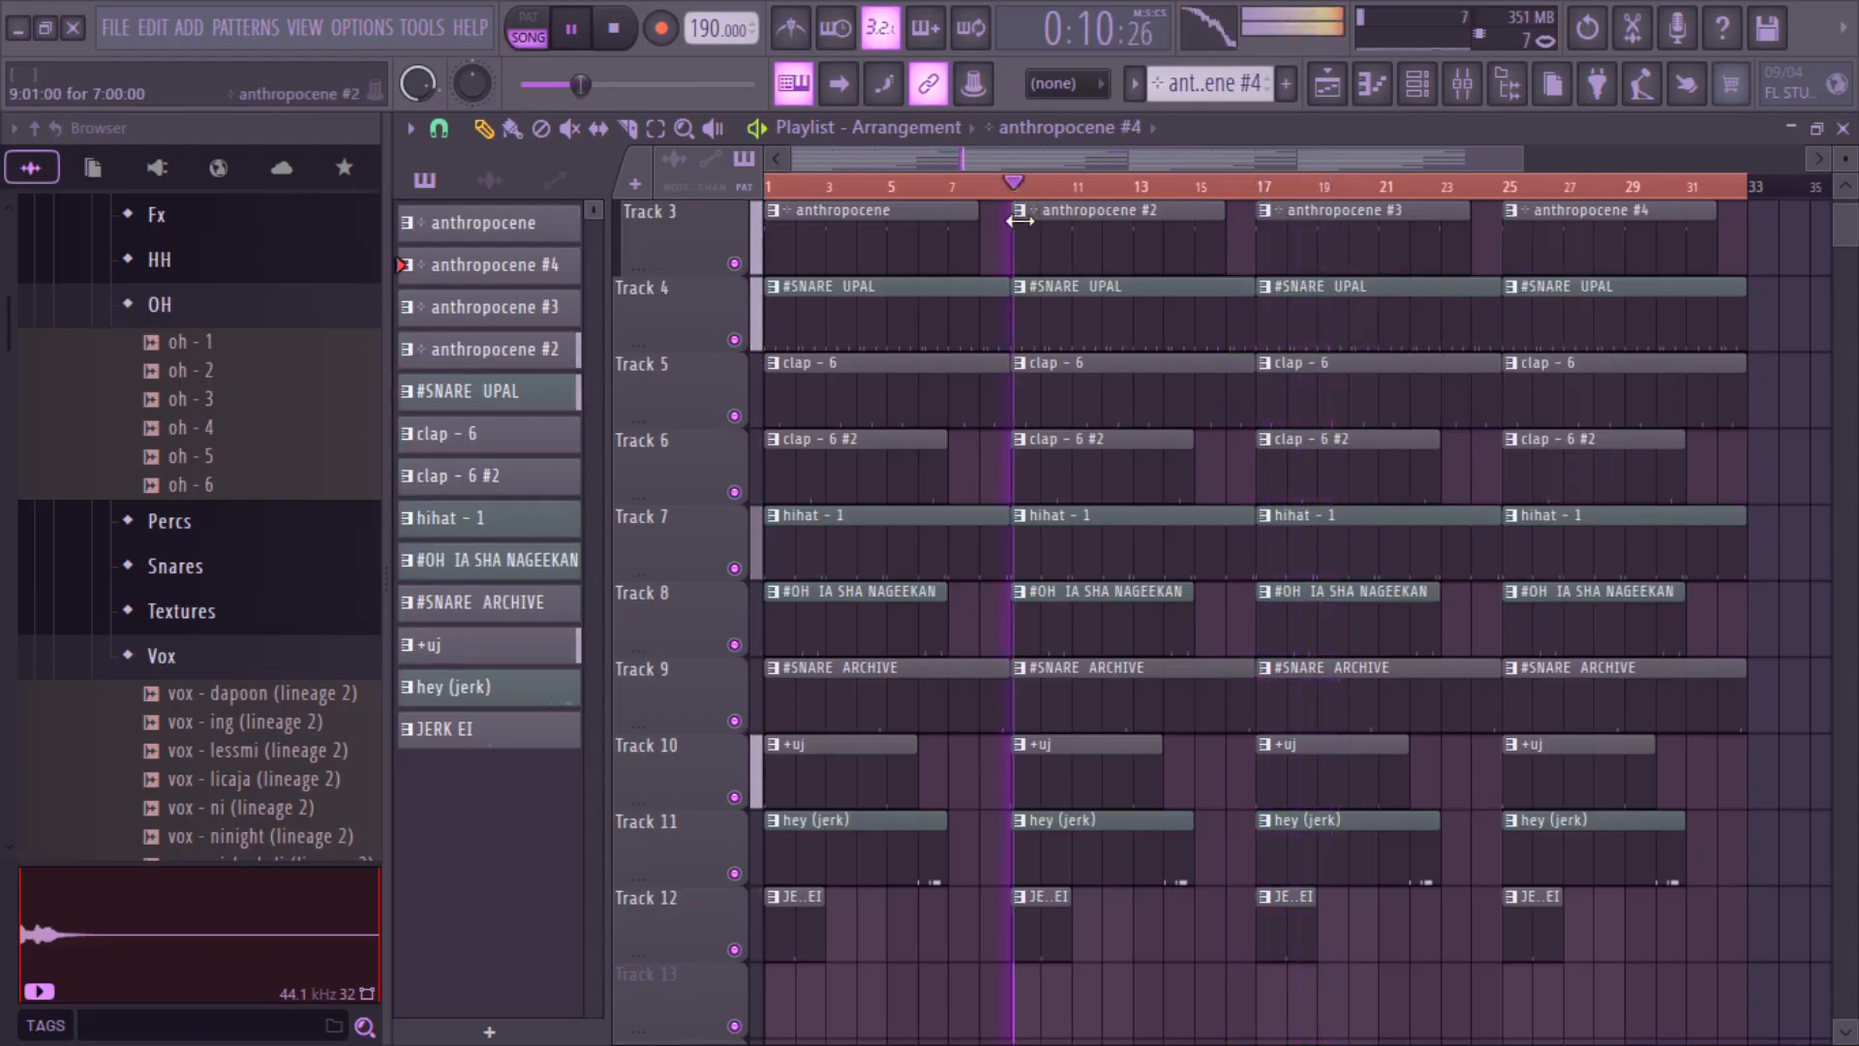
double_click(1020, 220)
right_click(606, 232)
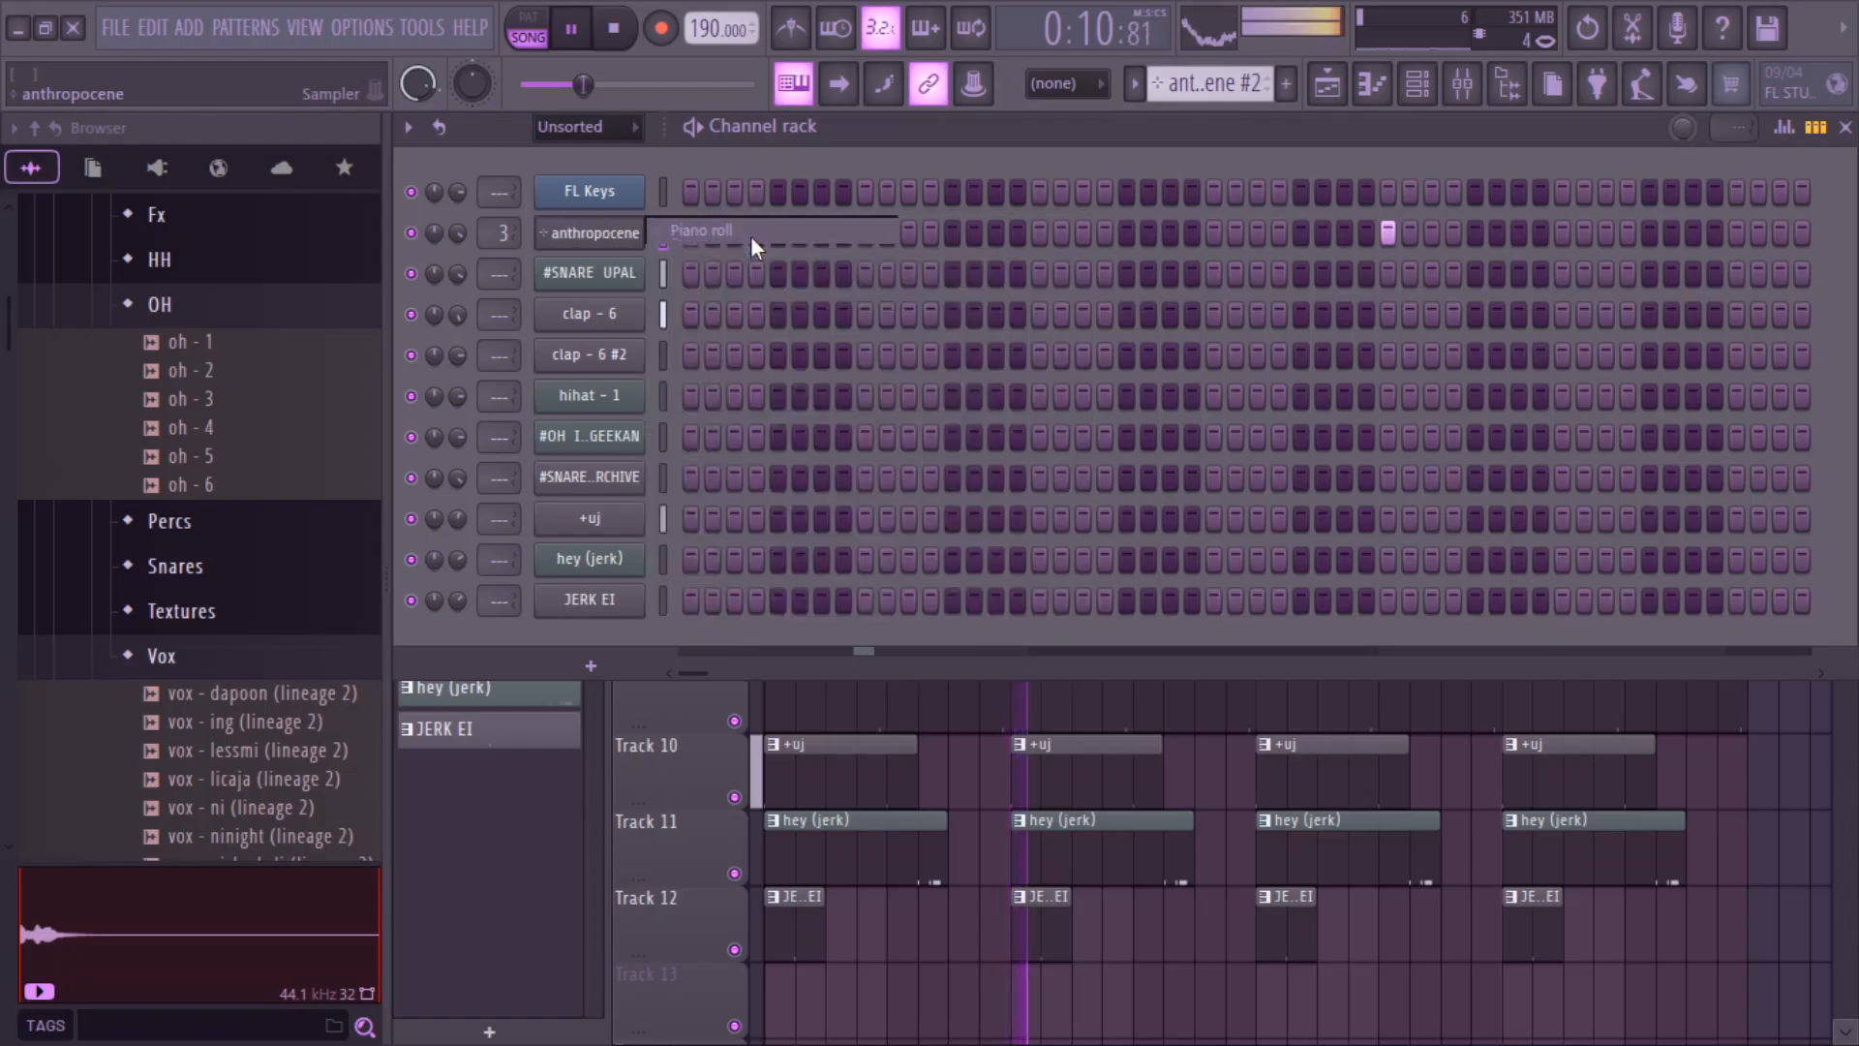
click(751, 236)
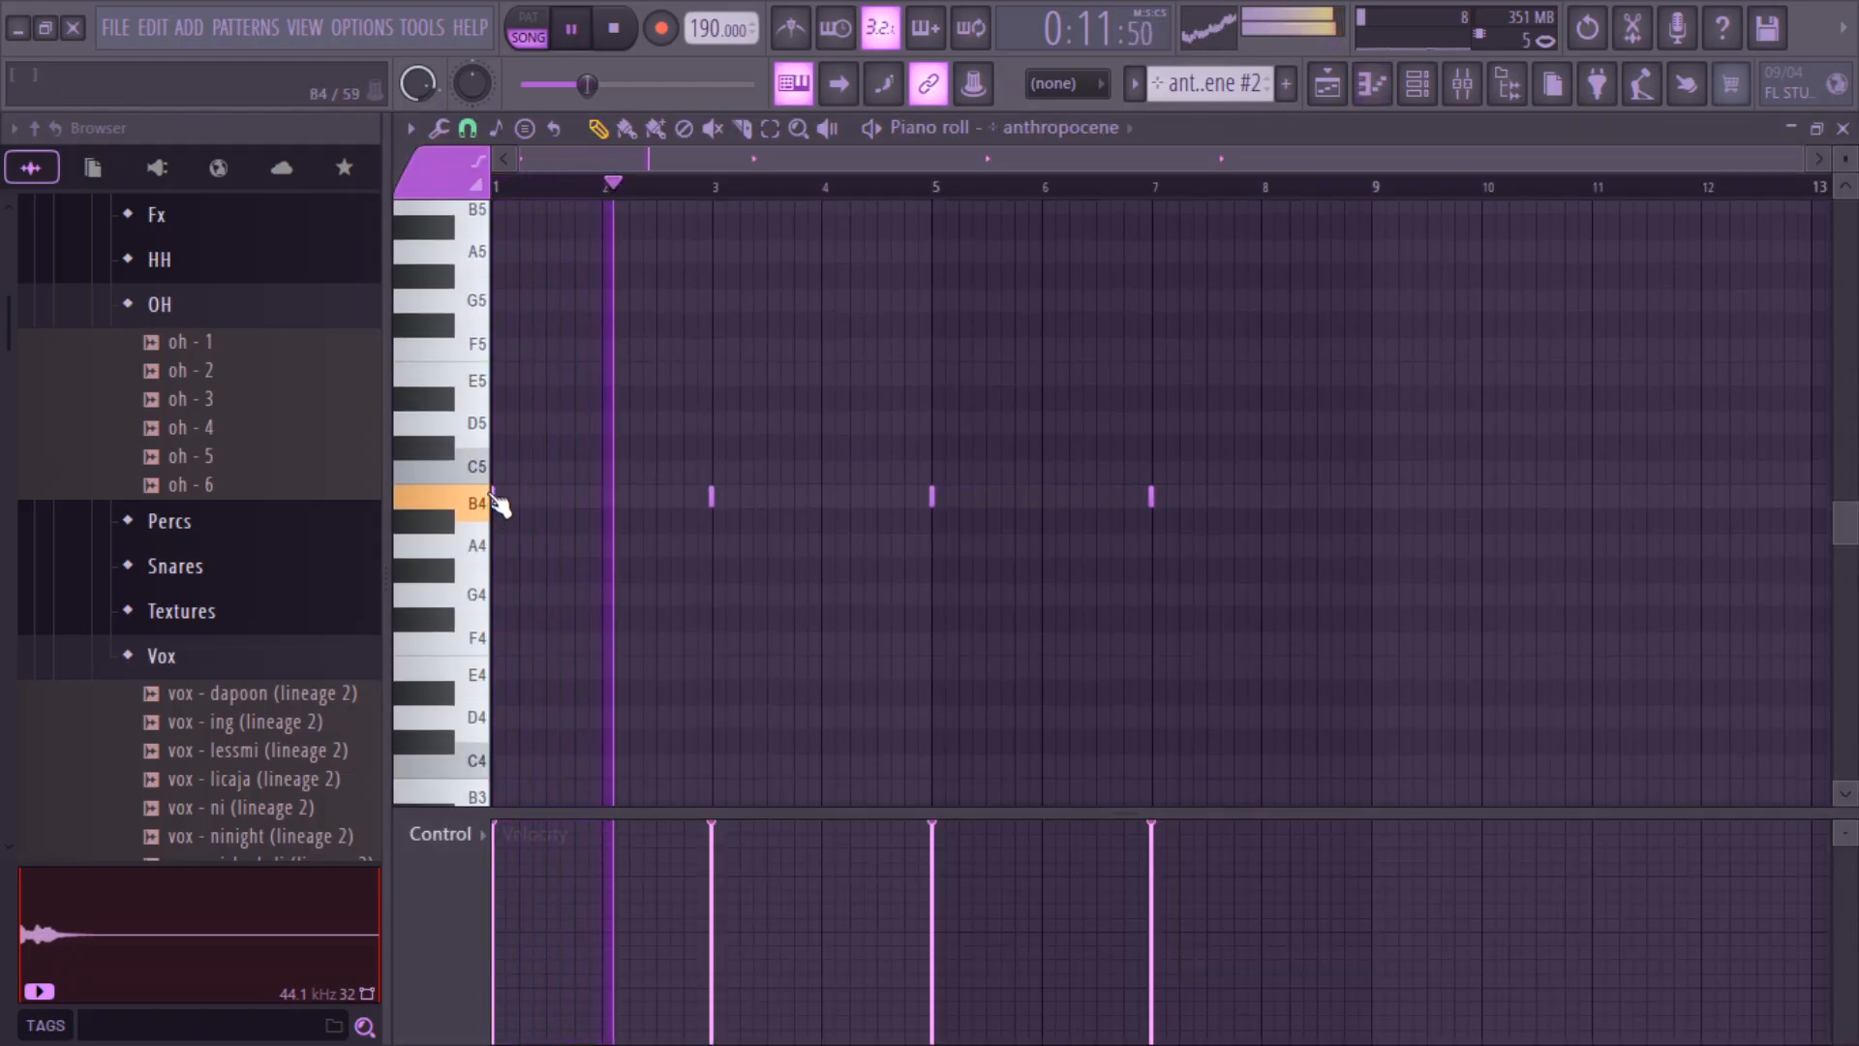
- Try an F#4 note on step 13 of bar 1 in the anthropocene #2 pattern
key(space)
click(585, 614)
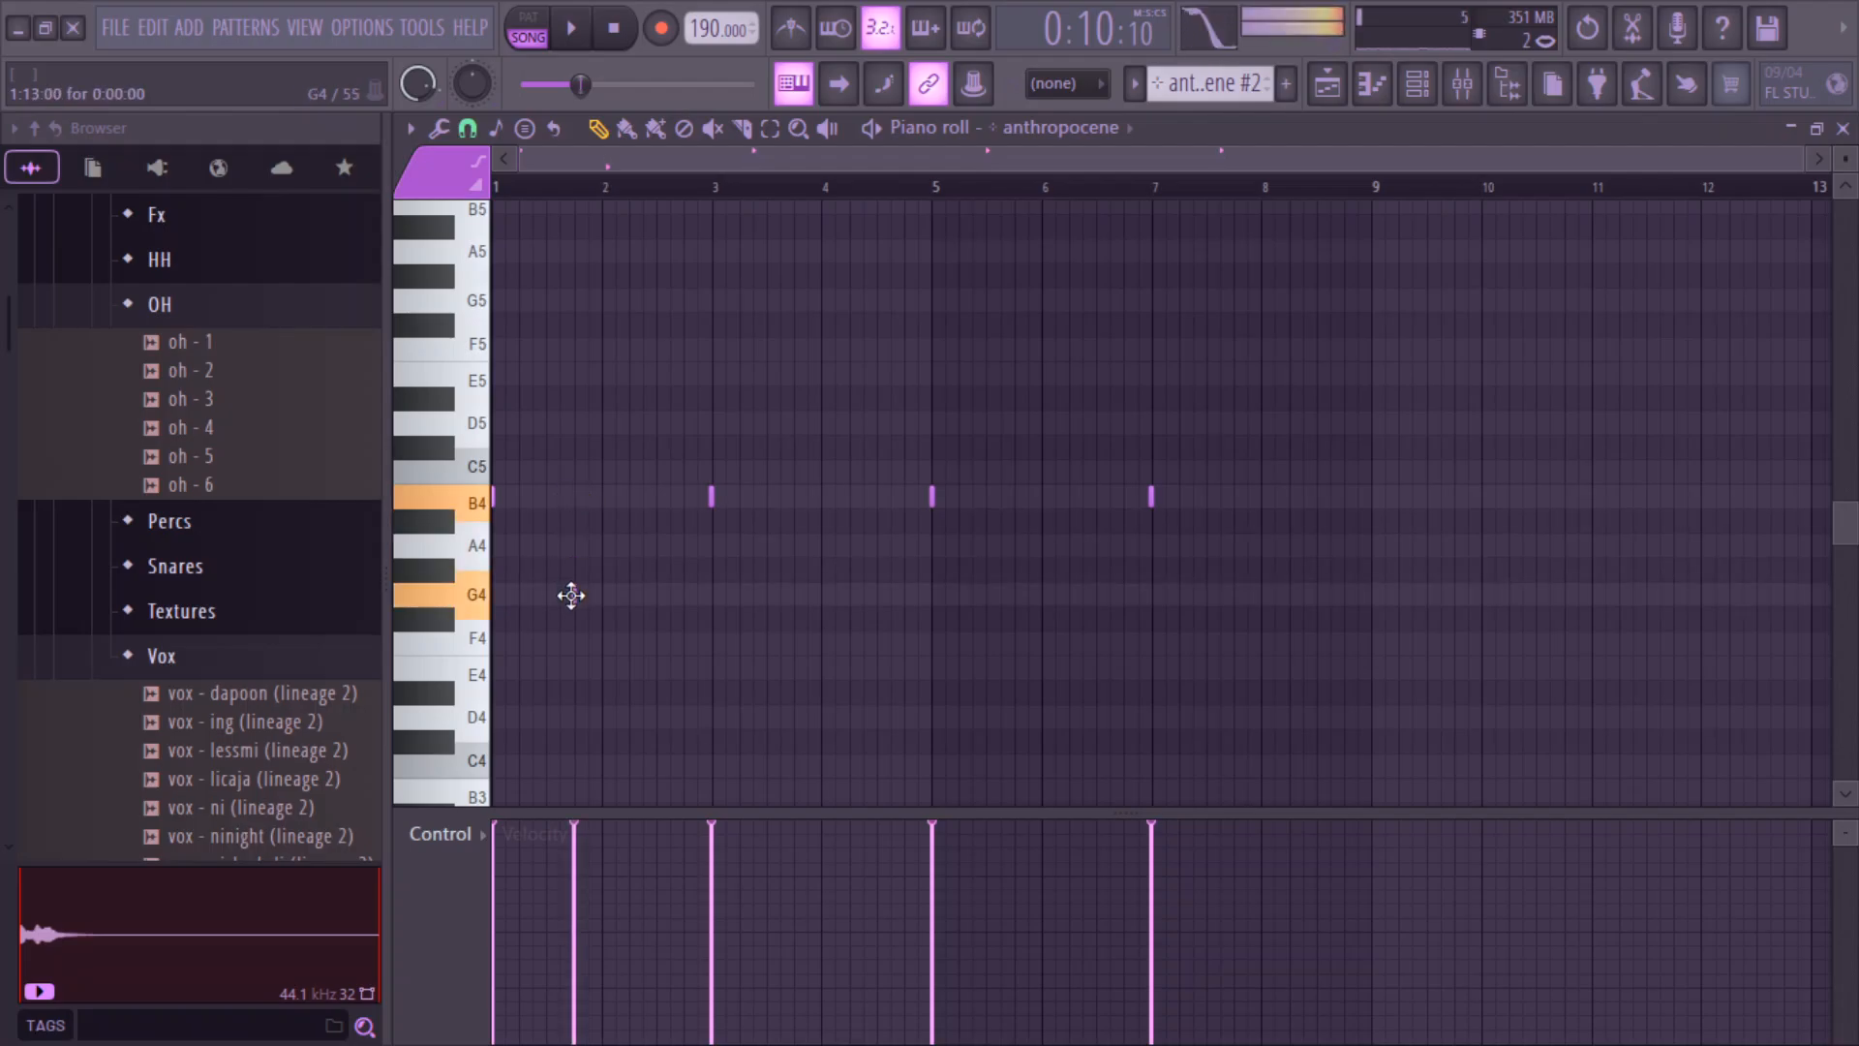
key(space)
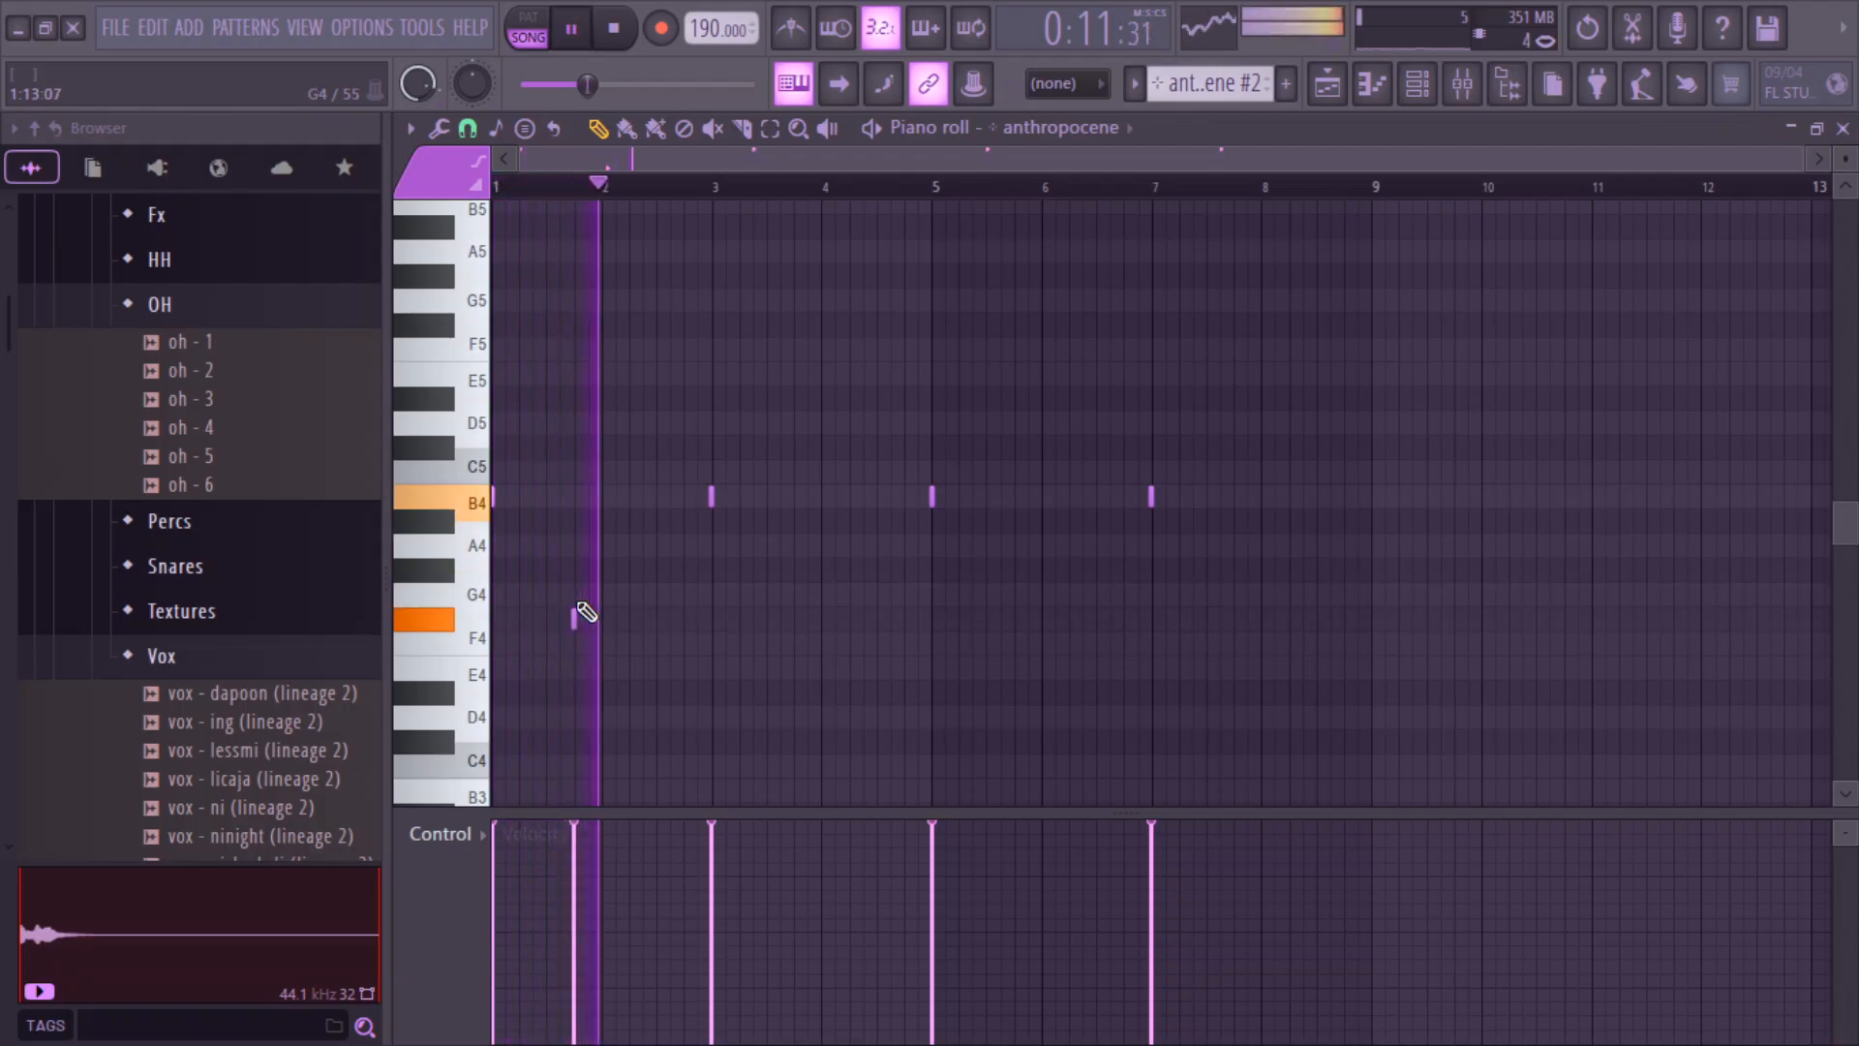
right_click(576, 610)
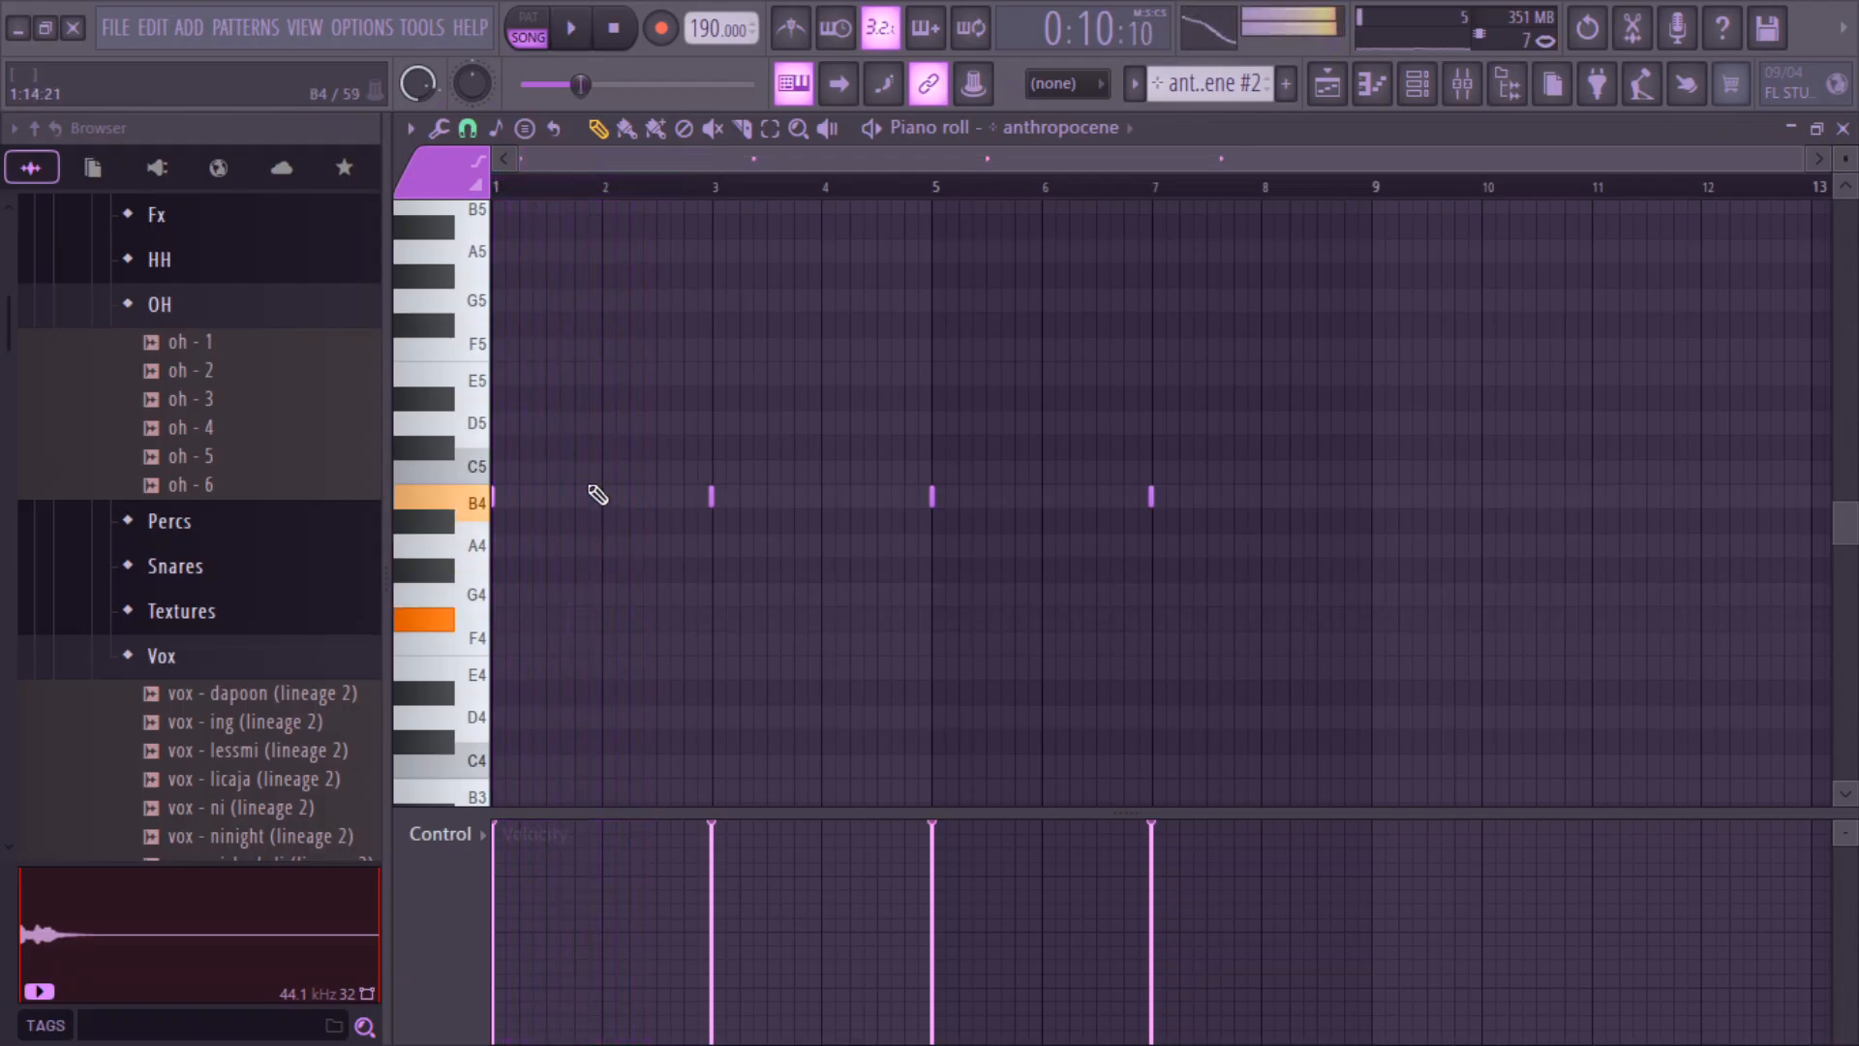
key(space)
- Audition several samples in the 808 drum folder, including drugs, crycrycry (DMC3), cold, fat and fear
click(203, 302)
click(172, 471)
click(184, 485)
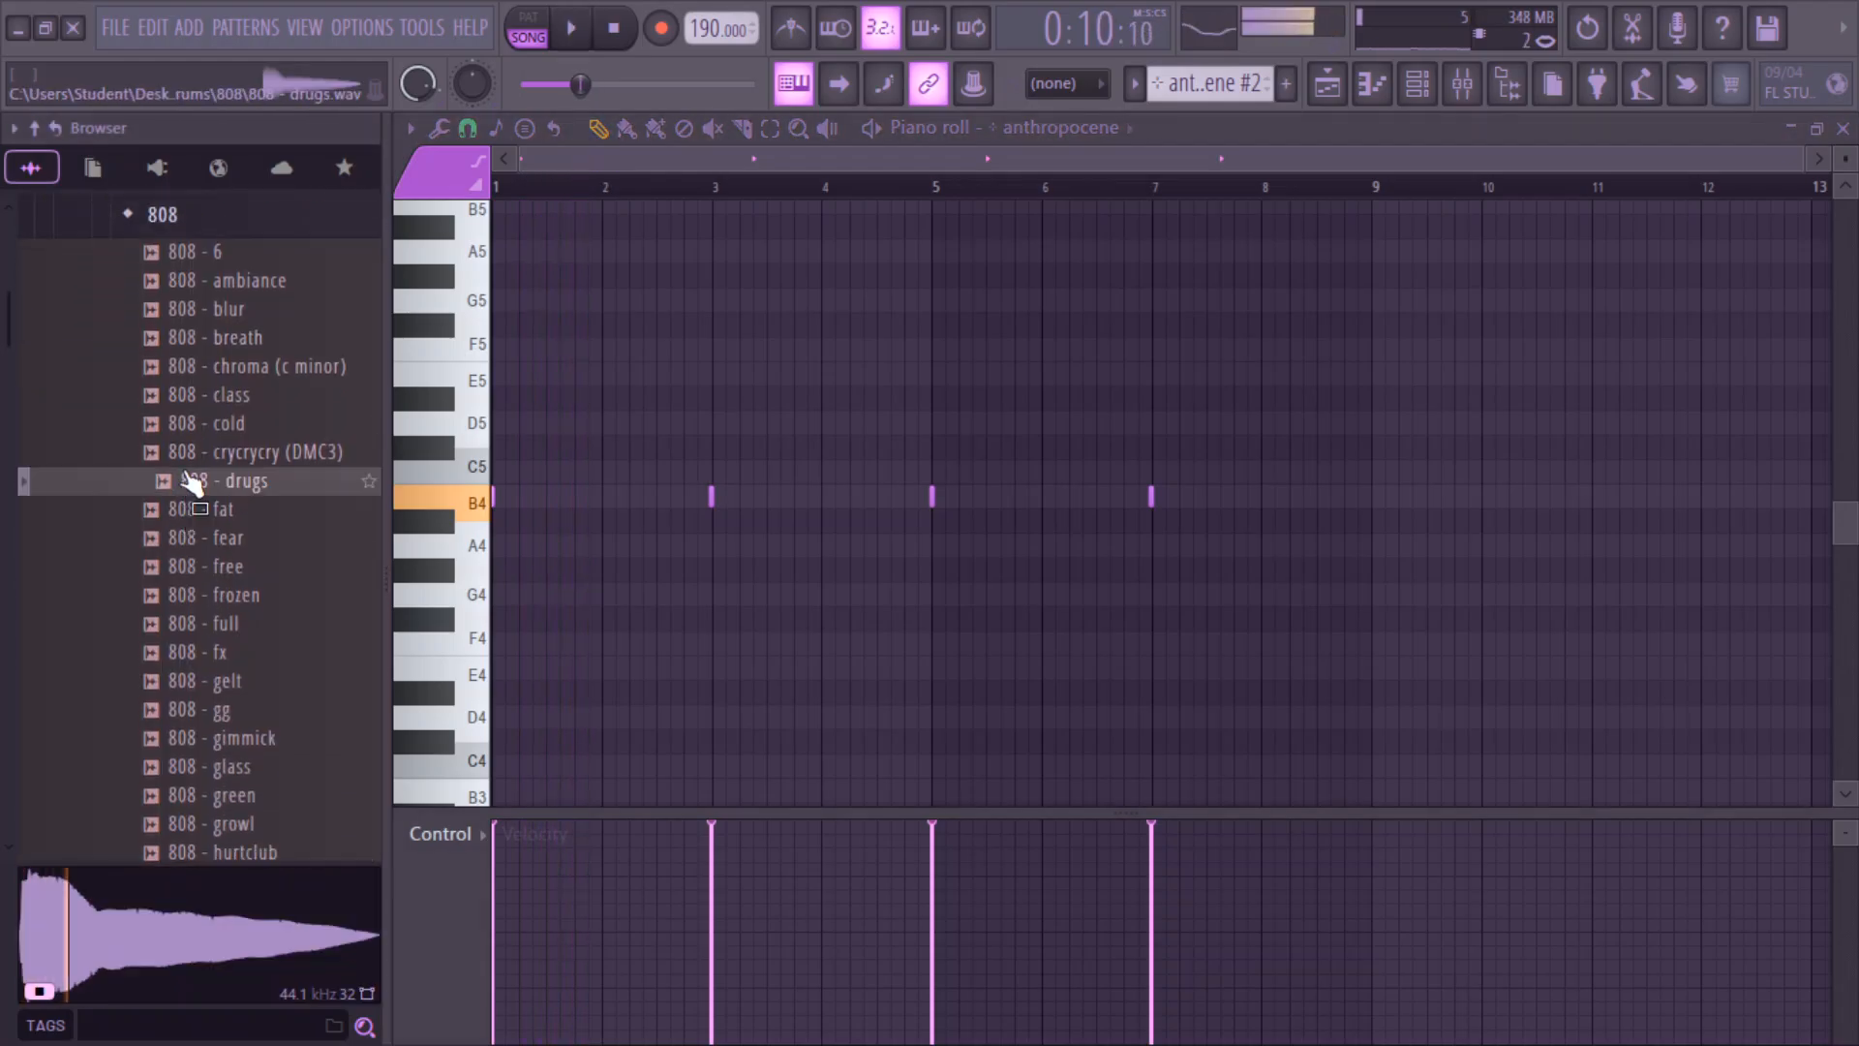
click(194, 451)
click(195, 423)
click(220, 511)
click(238, 538)
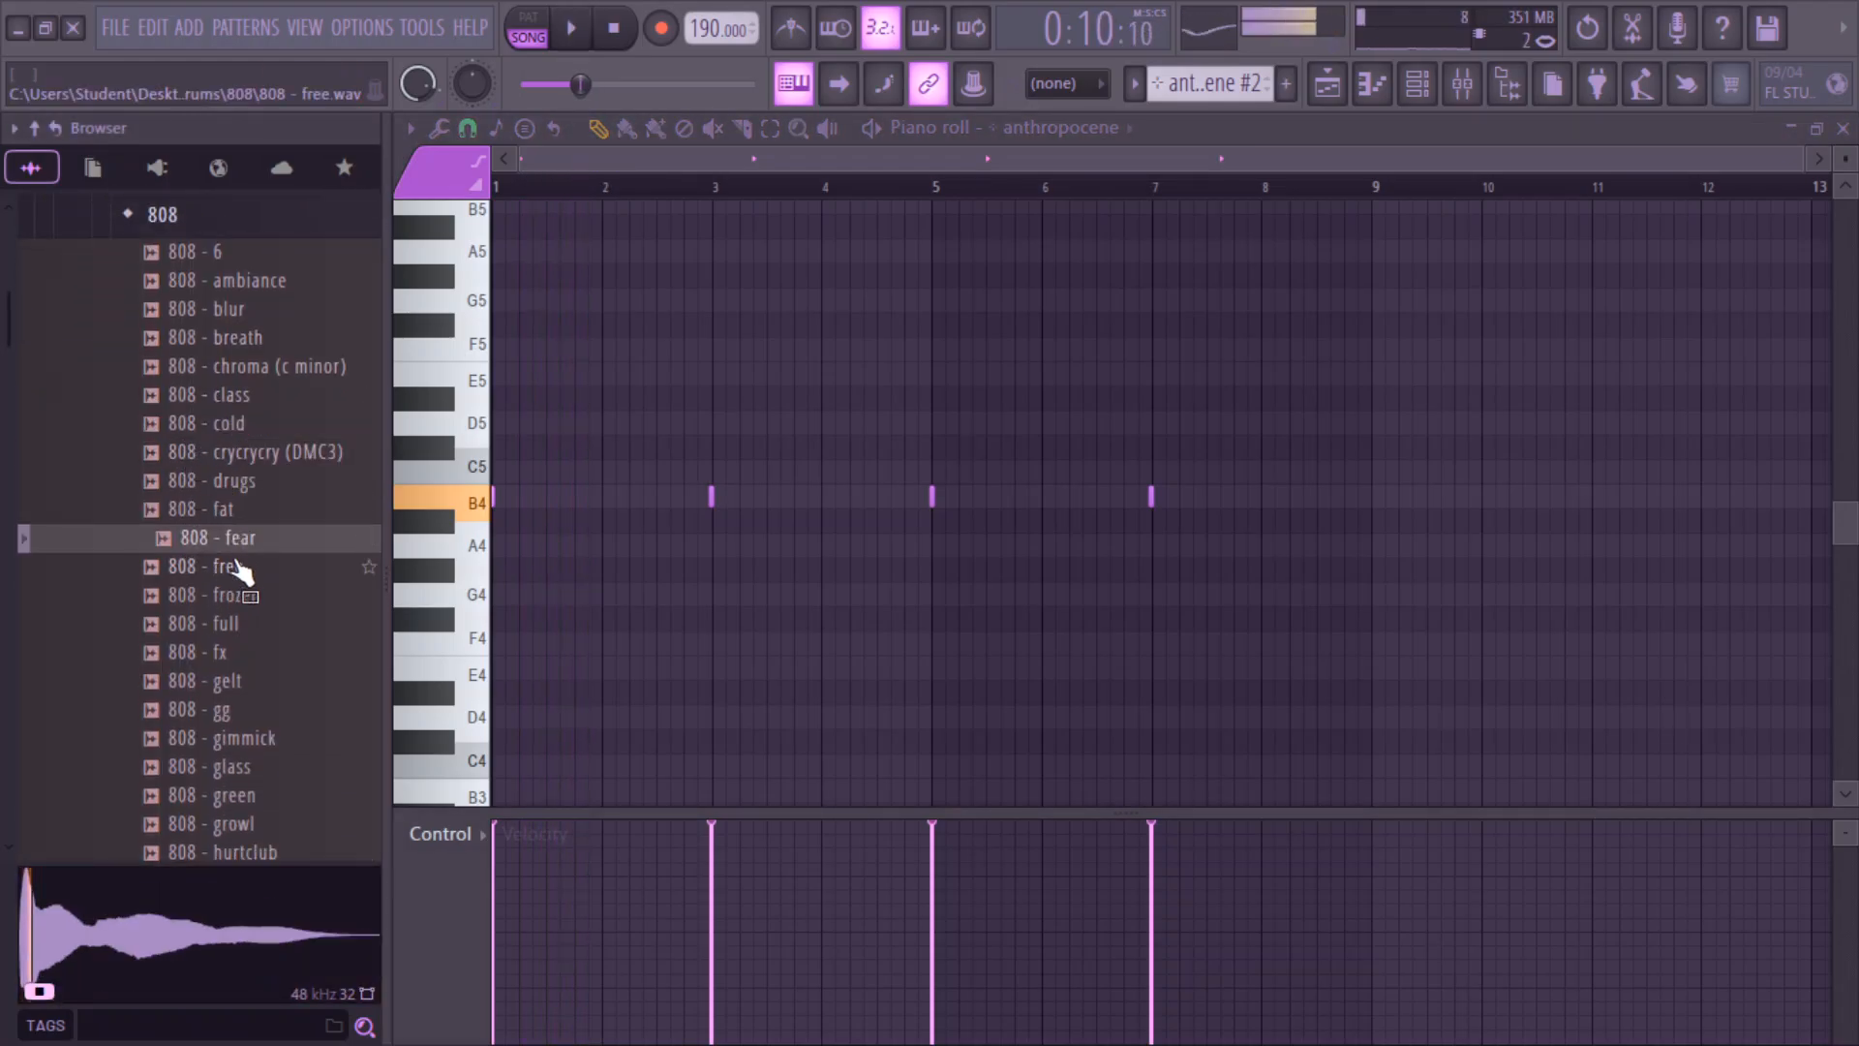
- Load the sample 808 - fat into a new channel
click(236, 521)
right_click(230, 518)
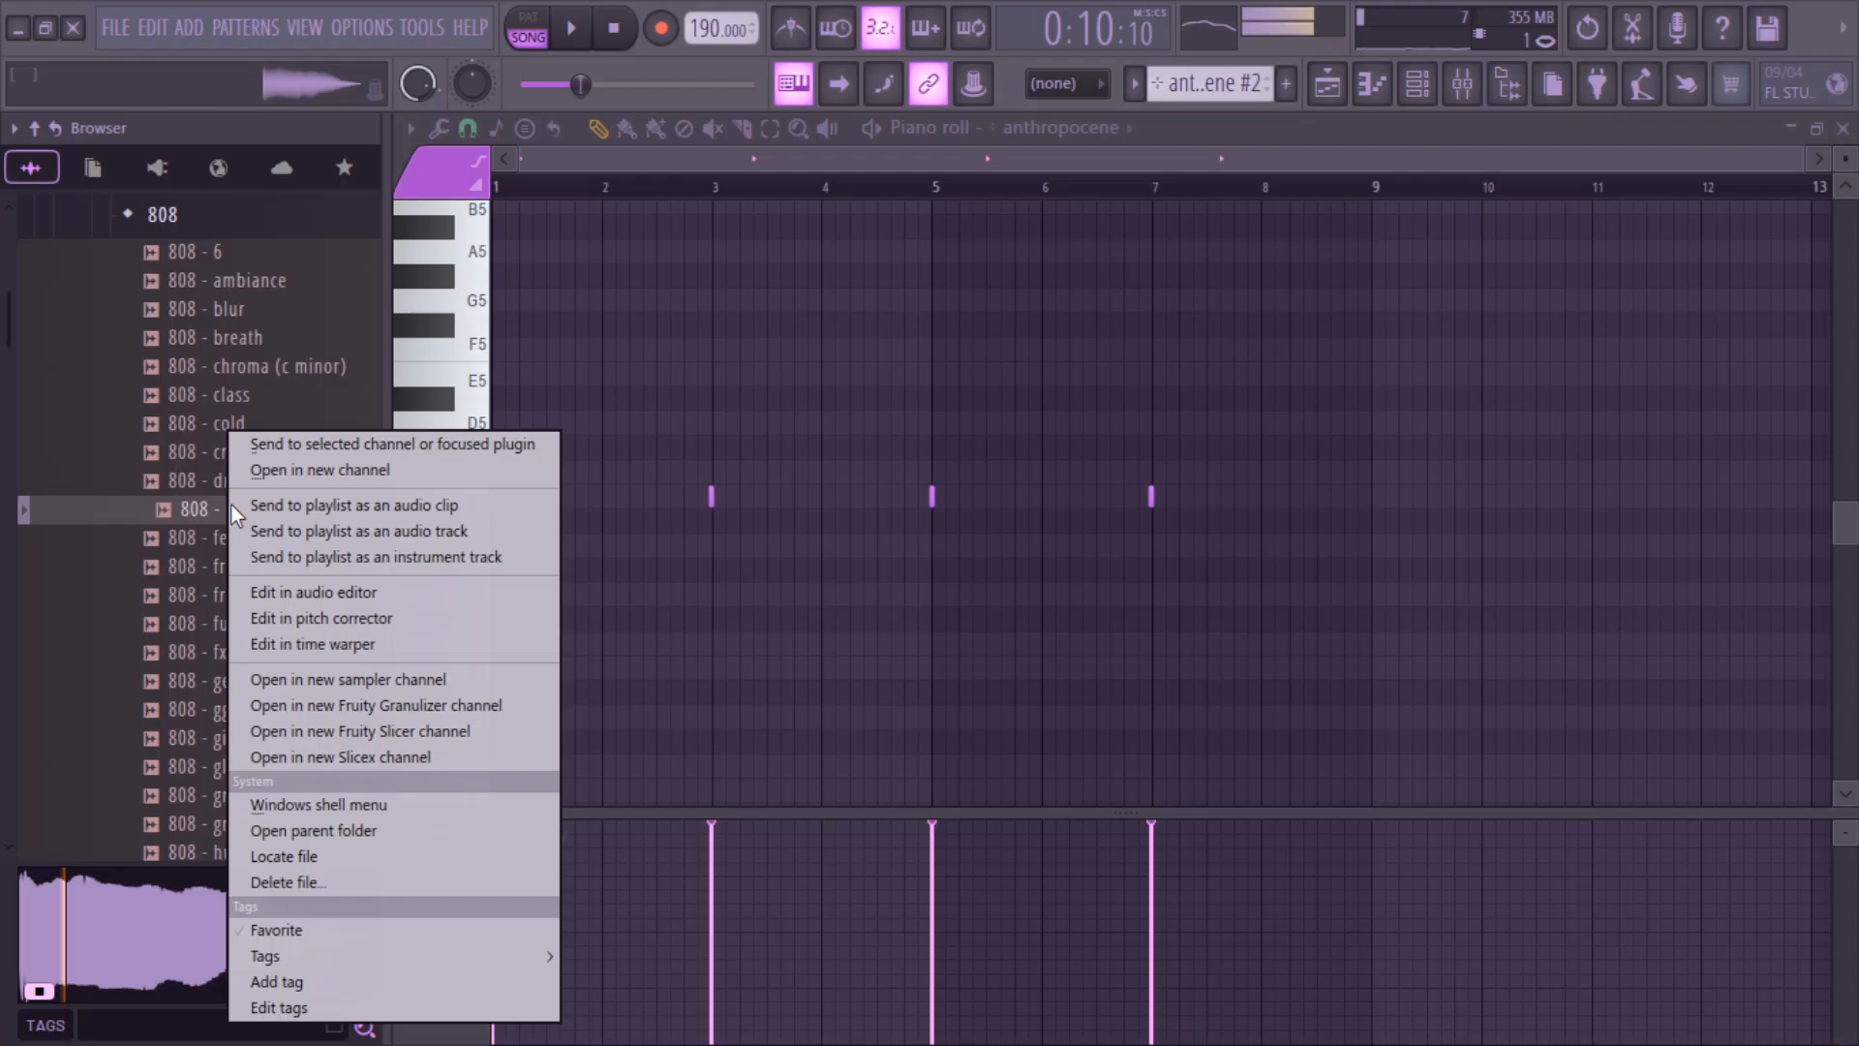
click(268, 467)
- Move the 808 - fat channel up the channel rack until it sits directly below anthropocene
click(1404, 83)
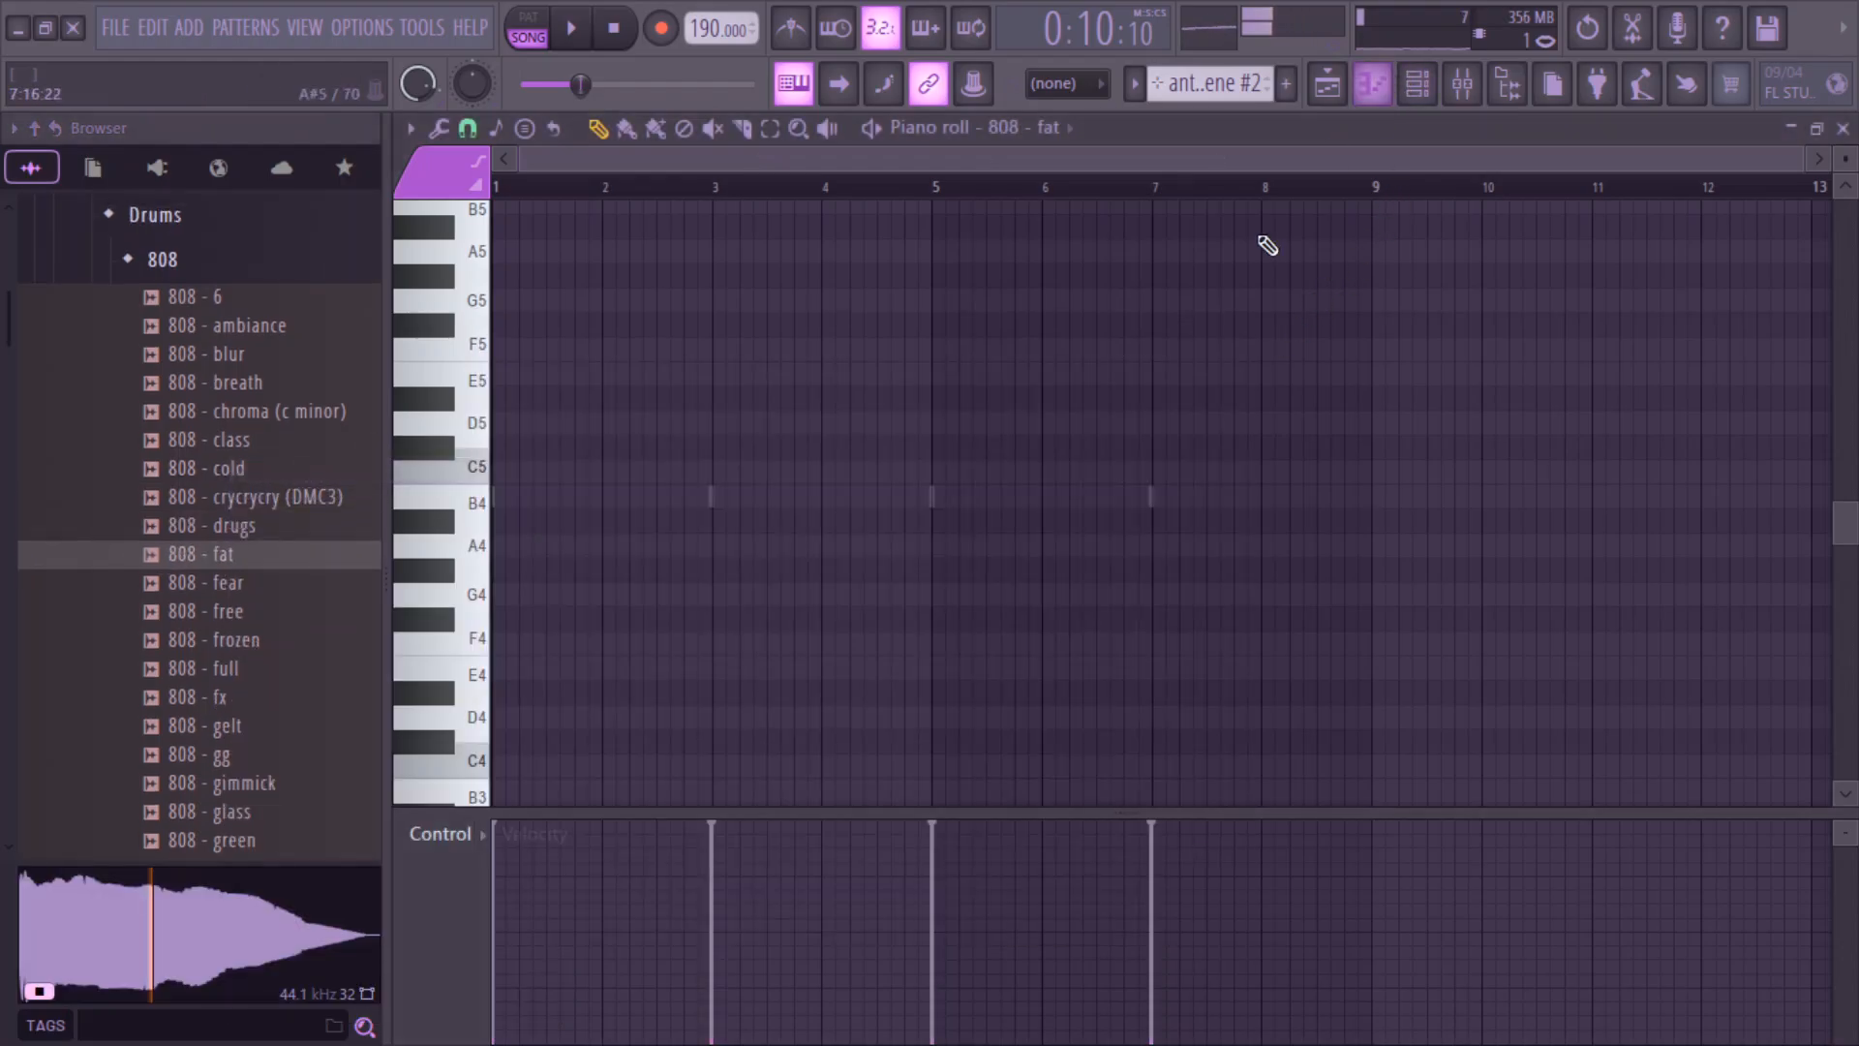
click(1392, 82)
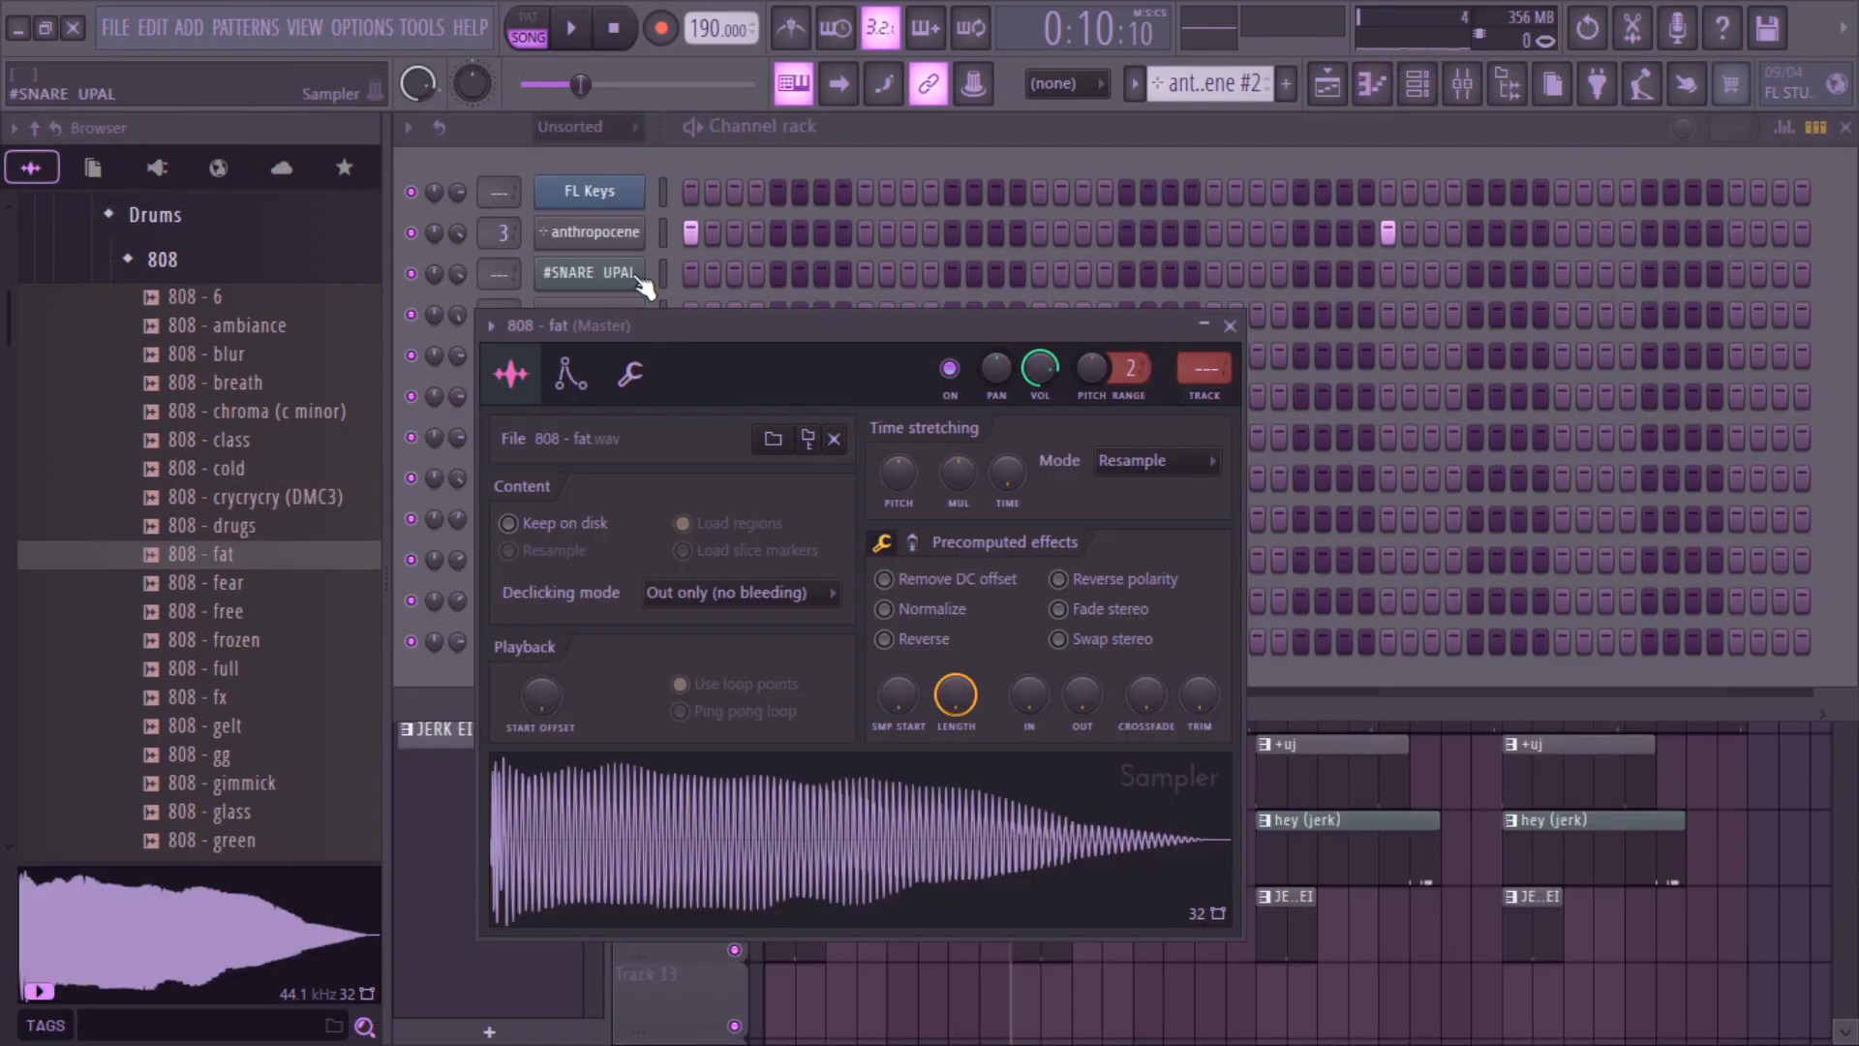
click(665, 275)
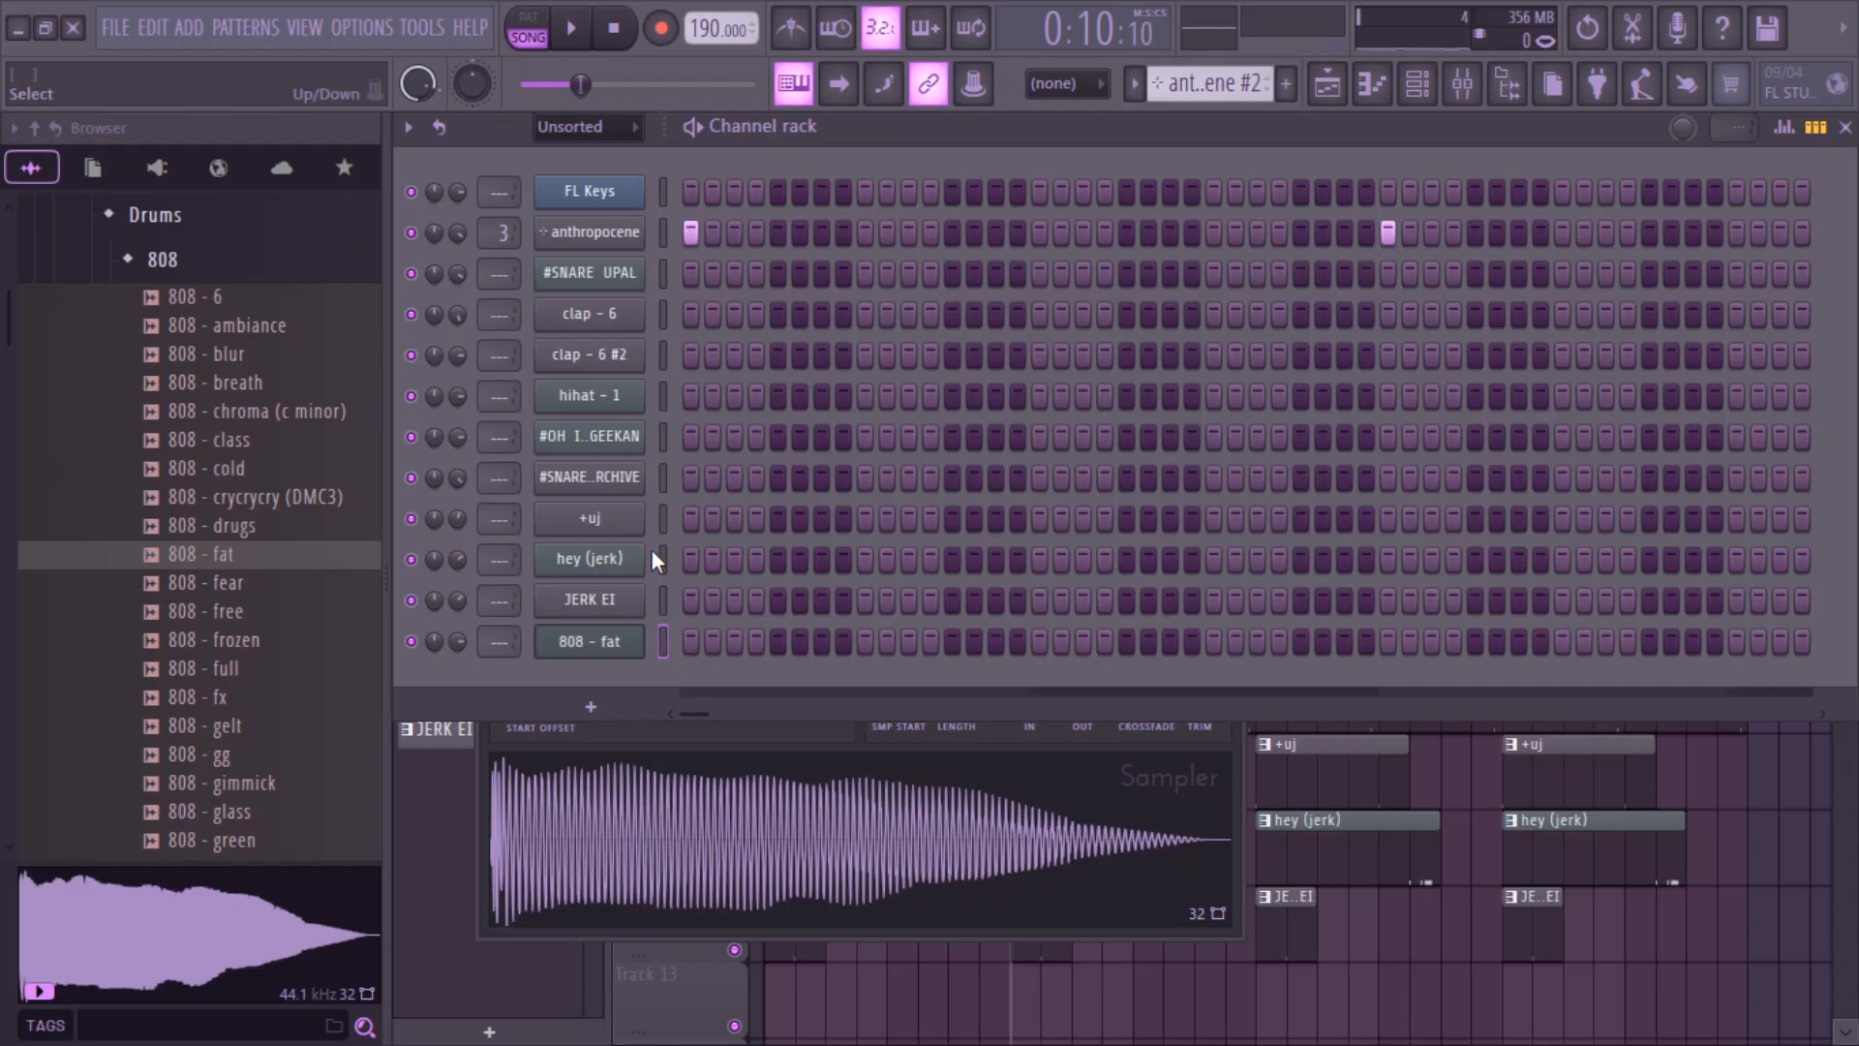
key(alt+Up)
key(alt+Up)
key(alt+Up)
key(alt+Up)
key(alt+Up)
key(alt+Up)
key(alt+Up)
key(alt+Up)
key(alt+Up)
key(alt+Up)
key(alt+Down)
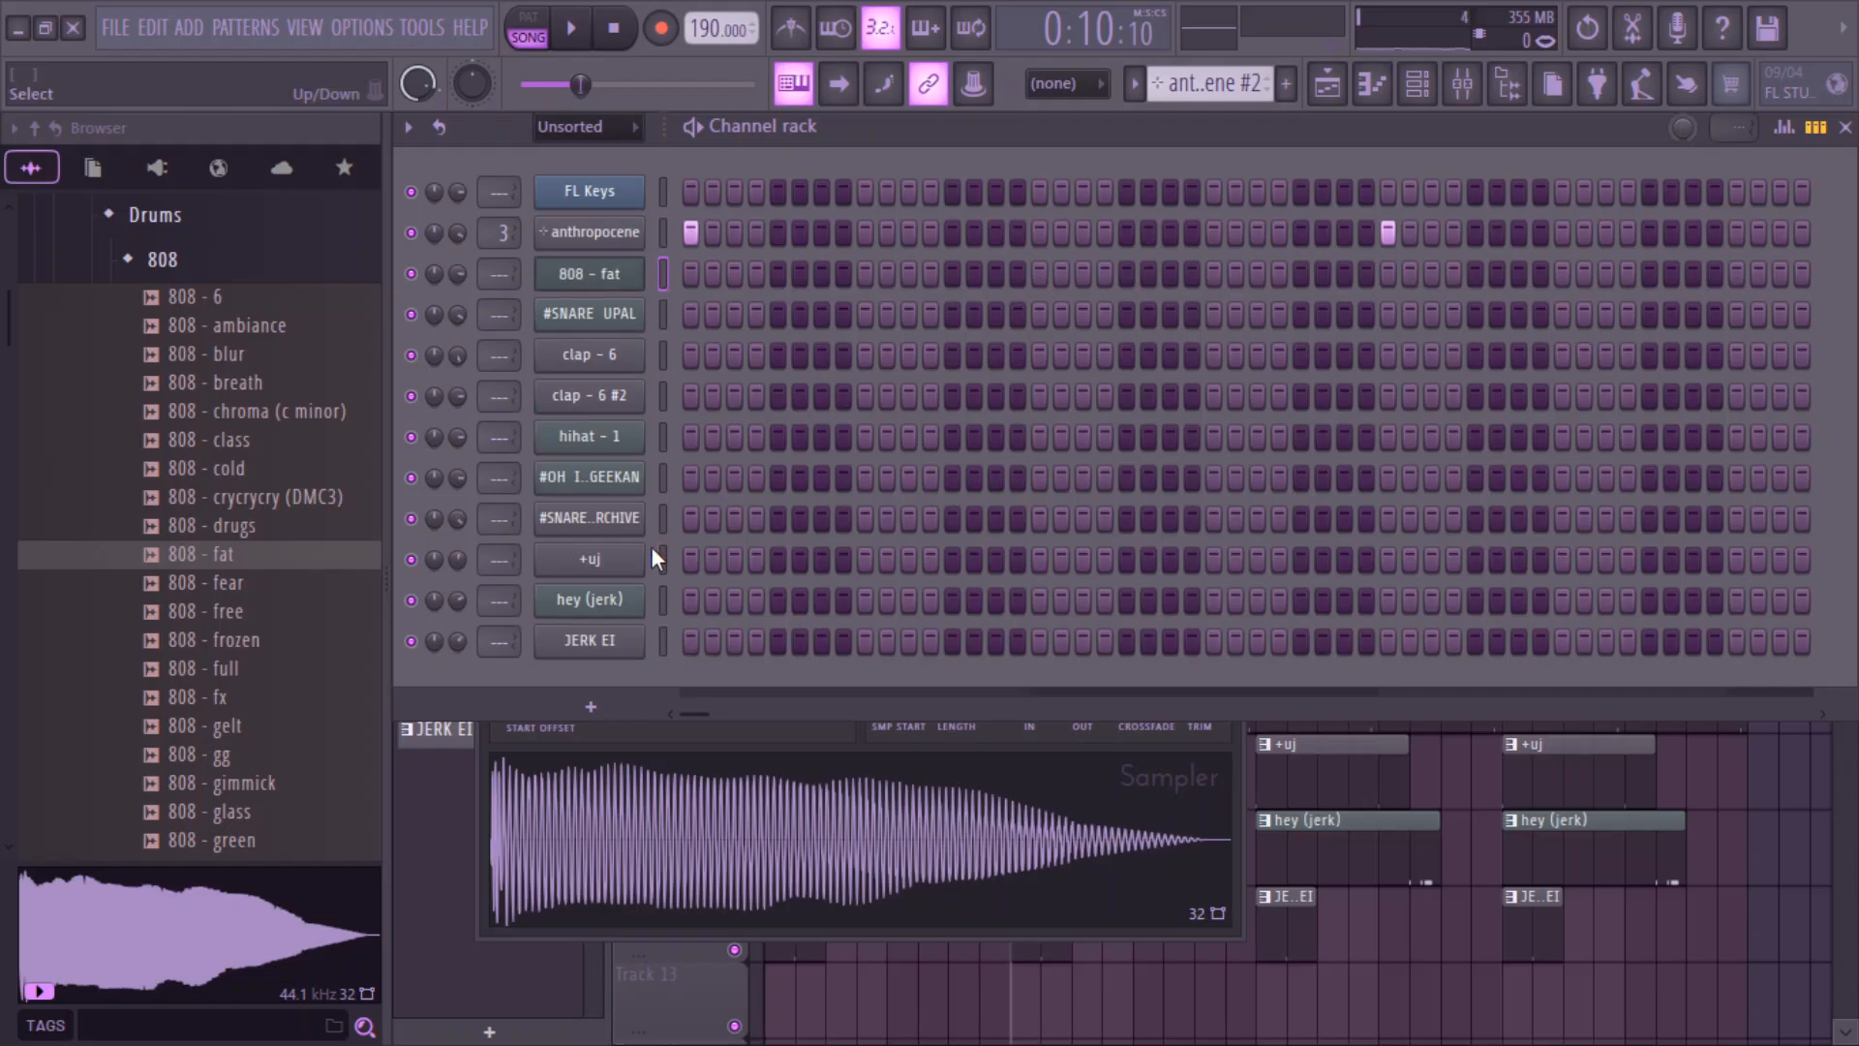
- Make the 808 - fat channel cut itself, with both Cut and By set to group 7
click(593, 233)
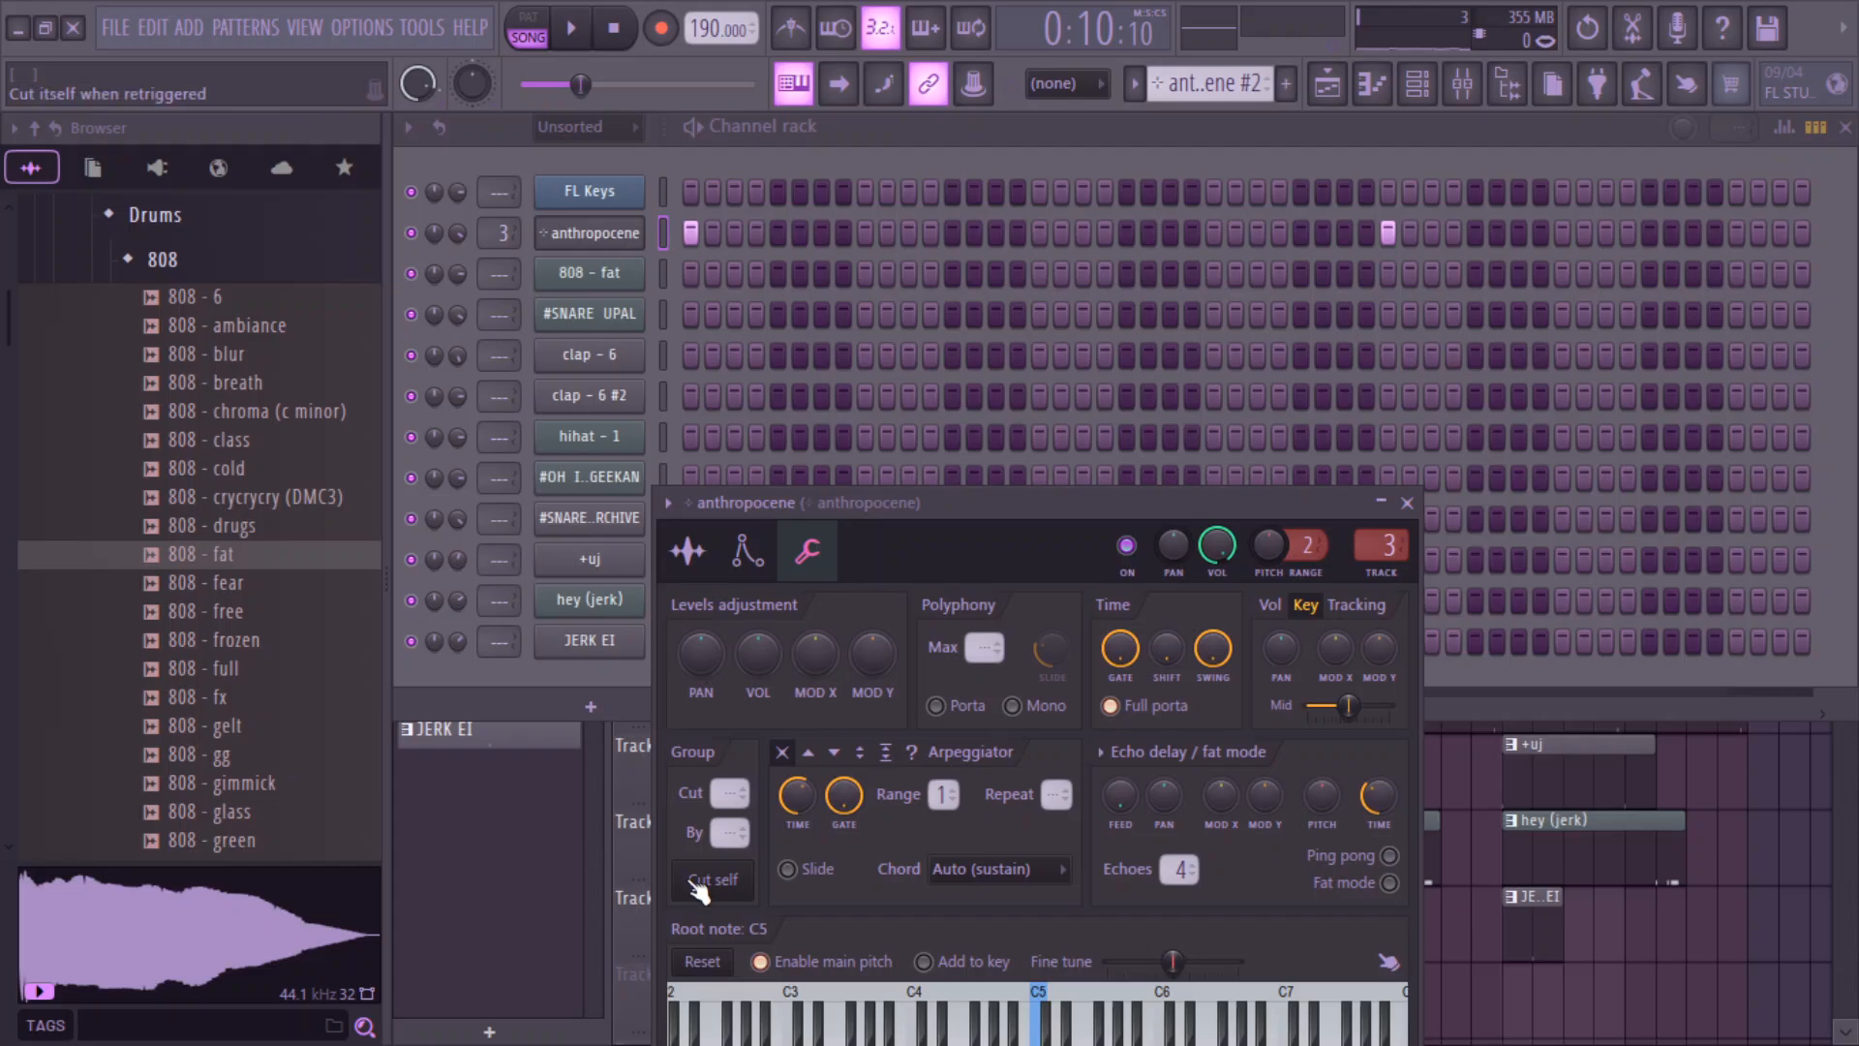
click(593, 274)
click(633, 374)
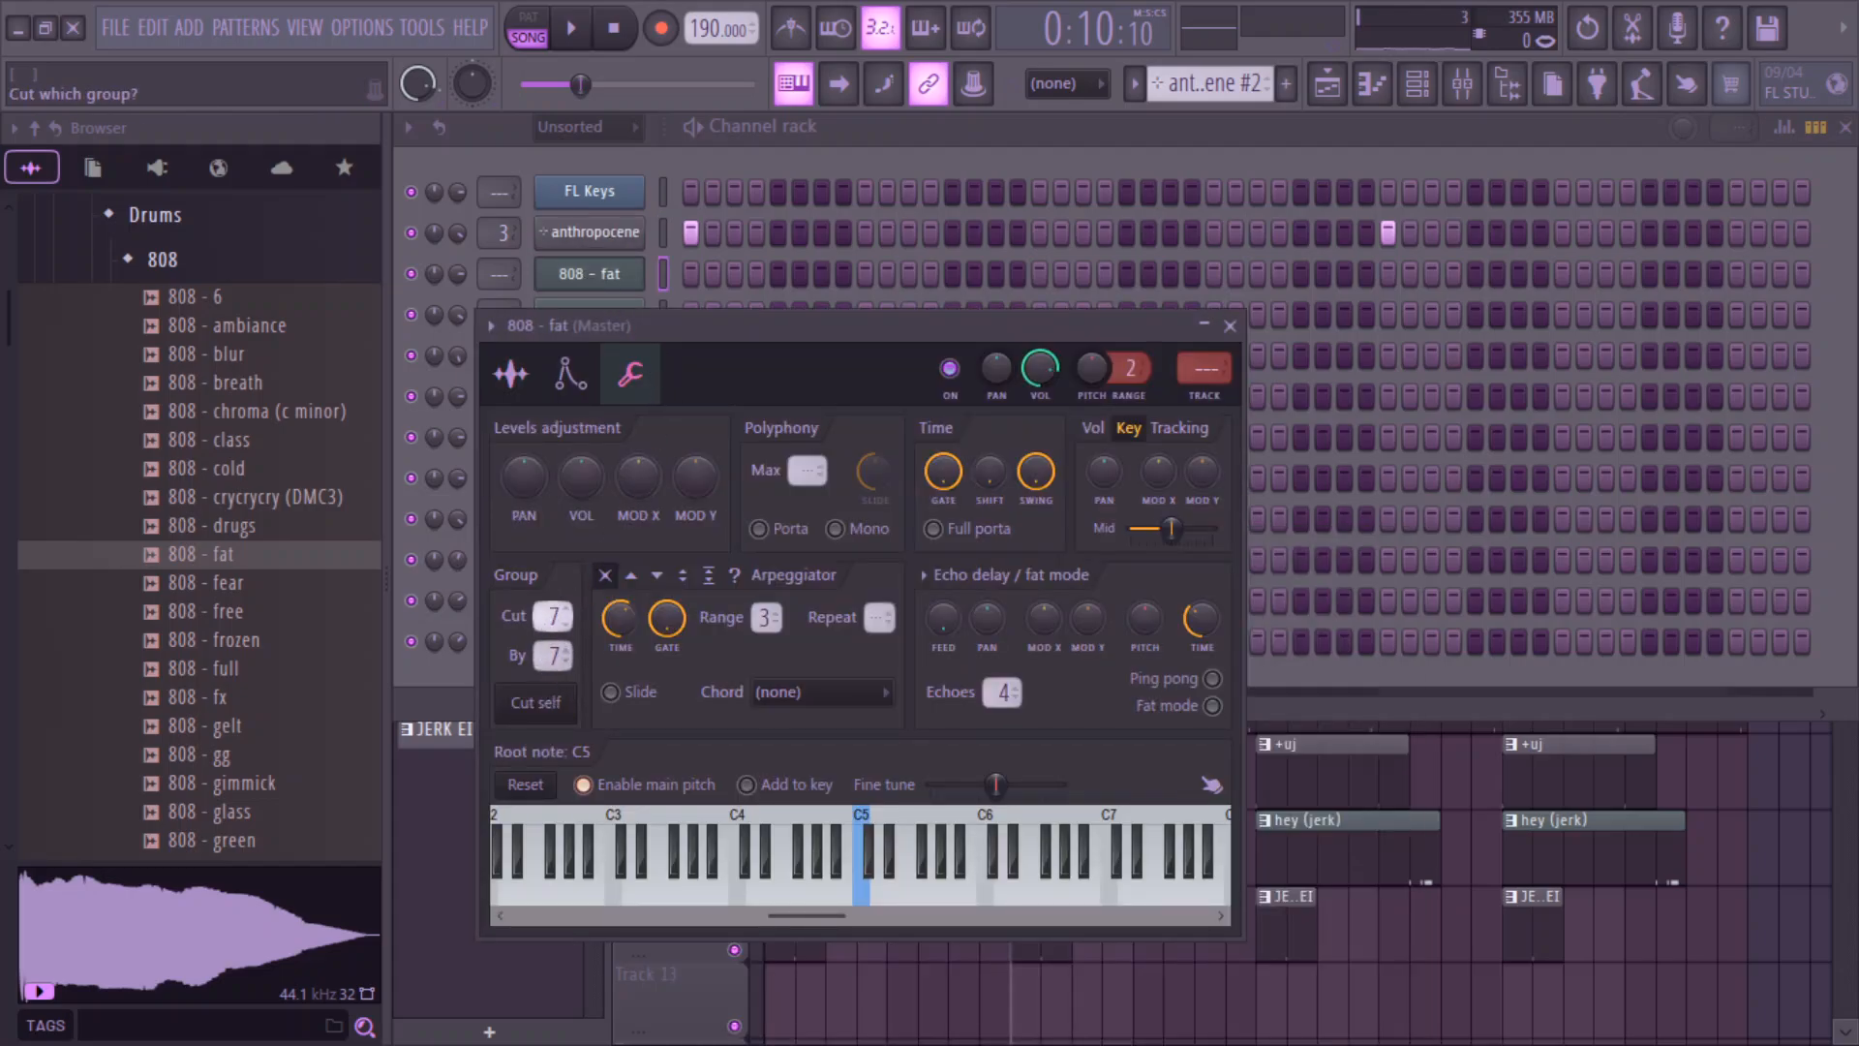
- Open the piano roll of the 808 - fat channel and switch playback from song mode to pattern mode
right_click(625, 275)
click(675, 270)
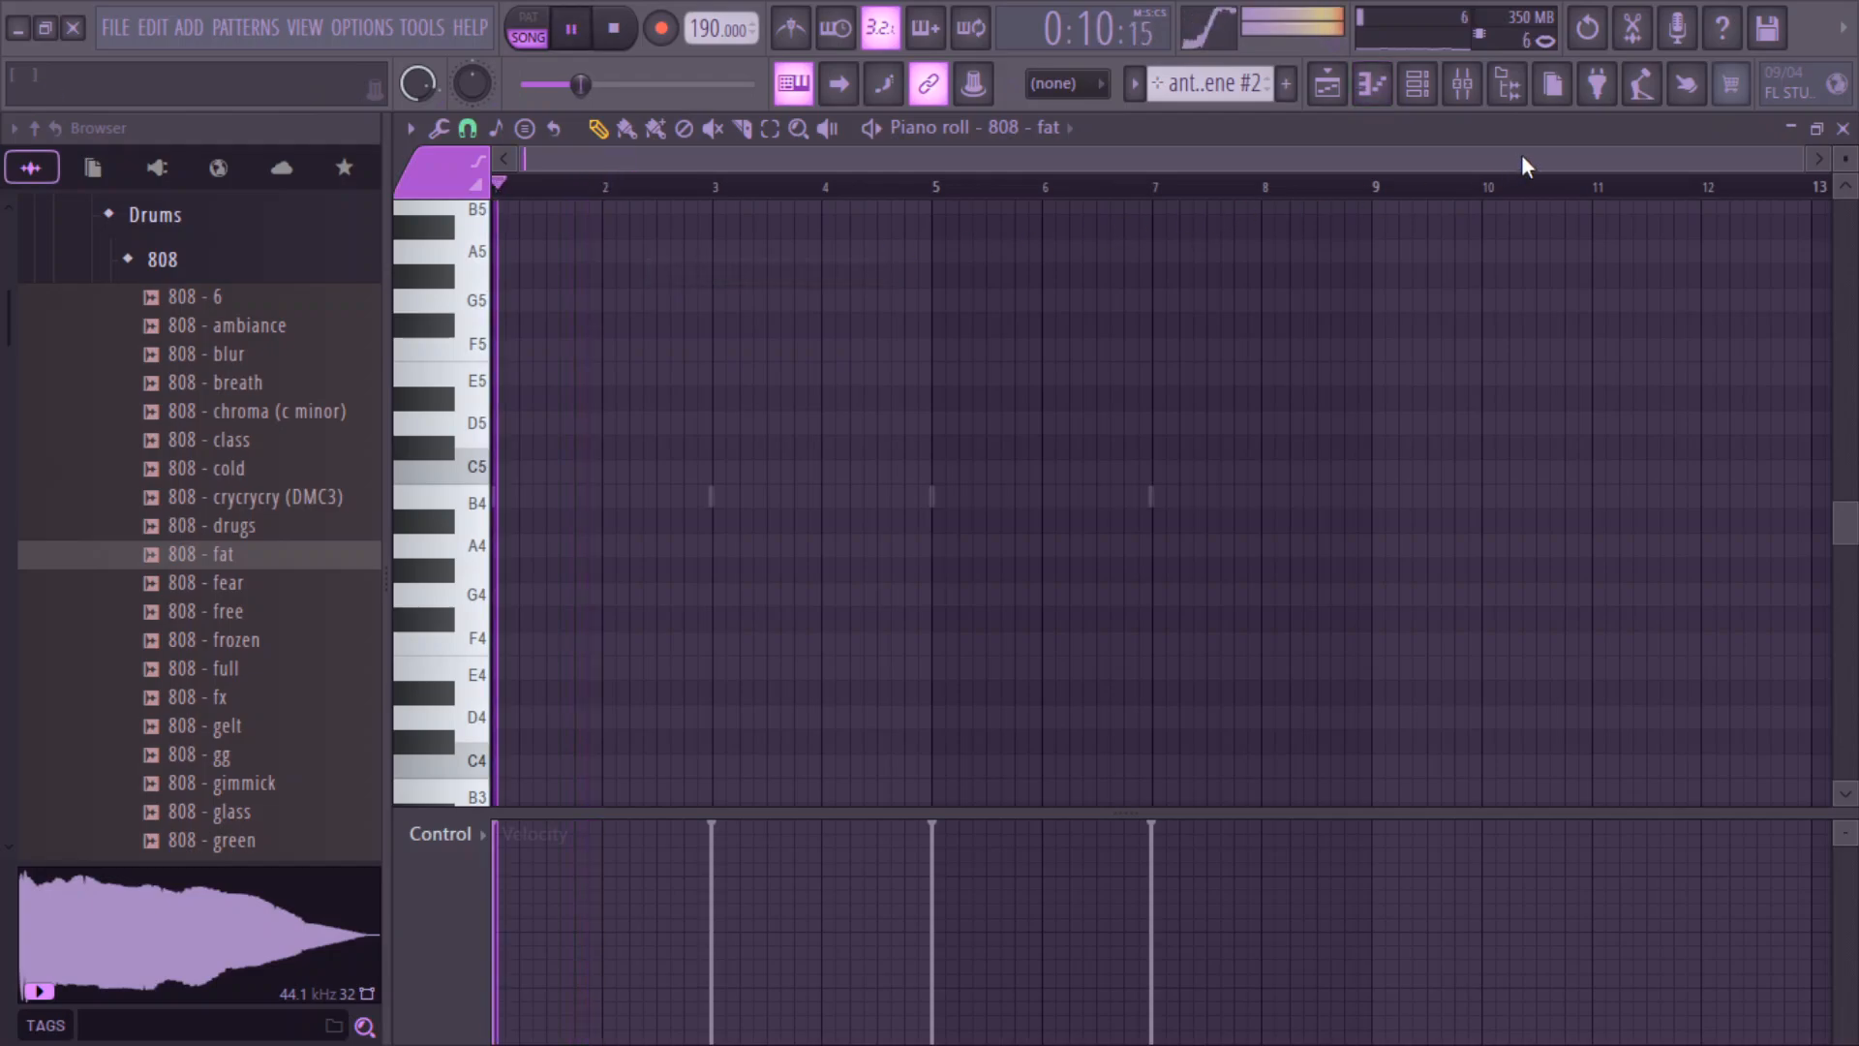
drag(1796, 161, 1499, 185)
key(space)
key(space)
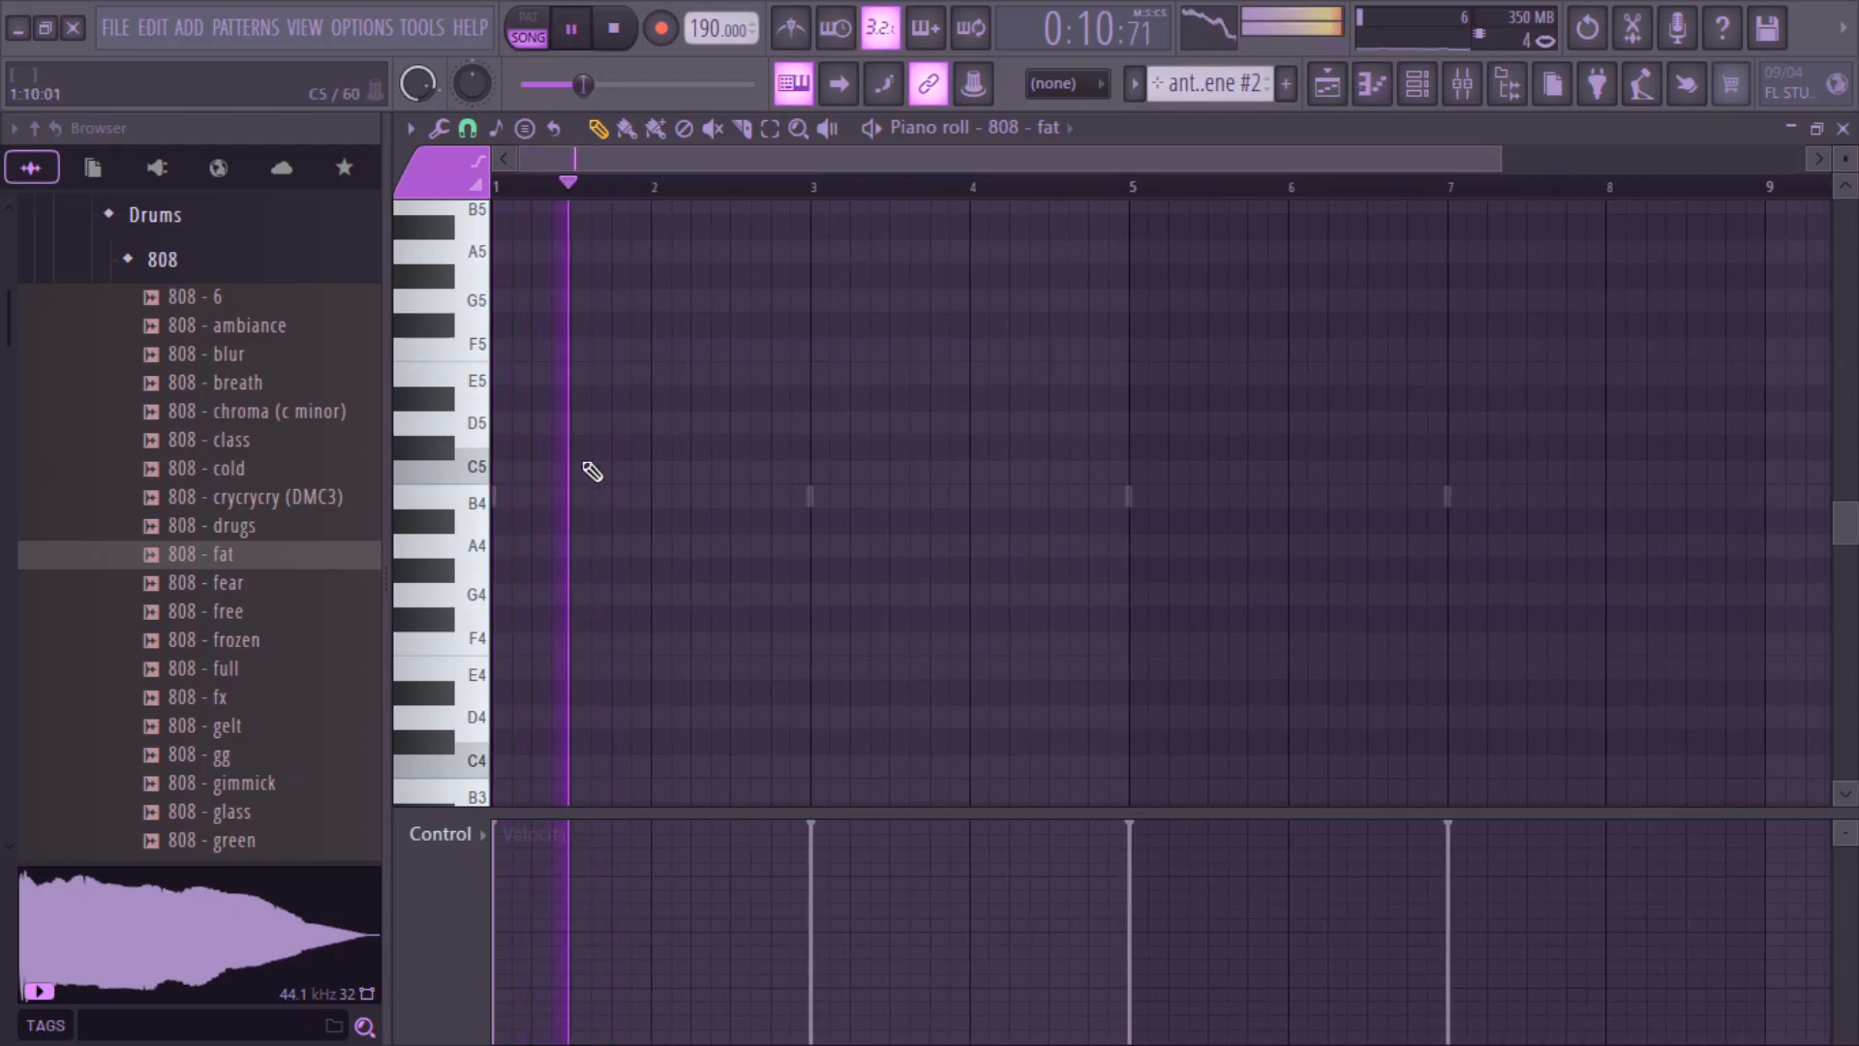
key(space)
click(631, 426)
key(space)
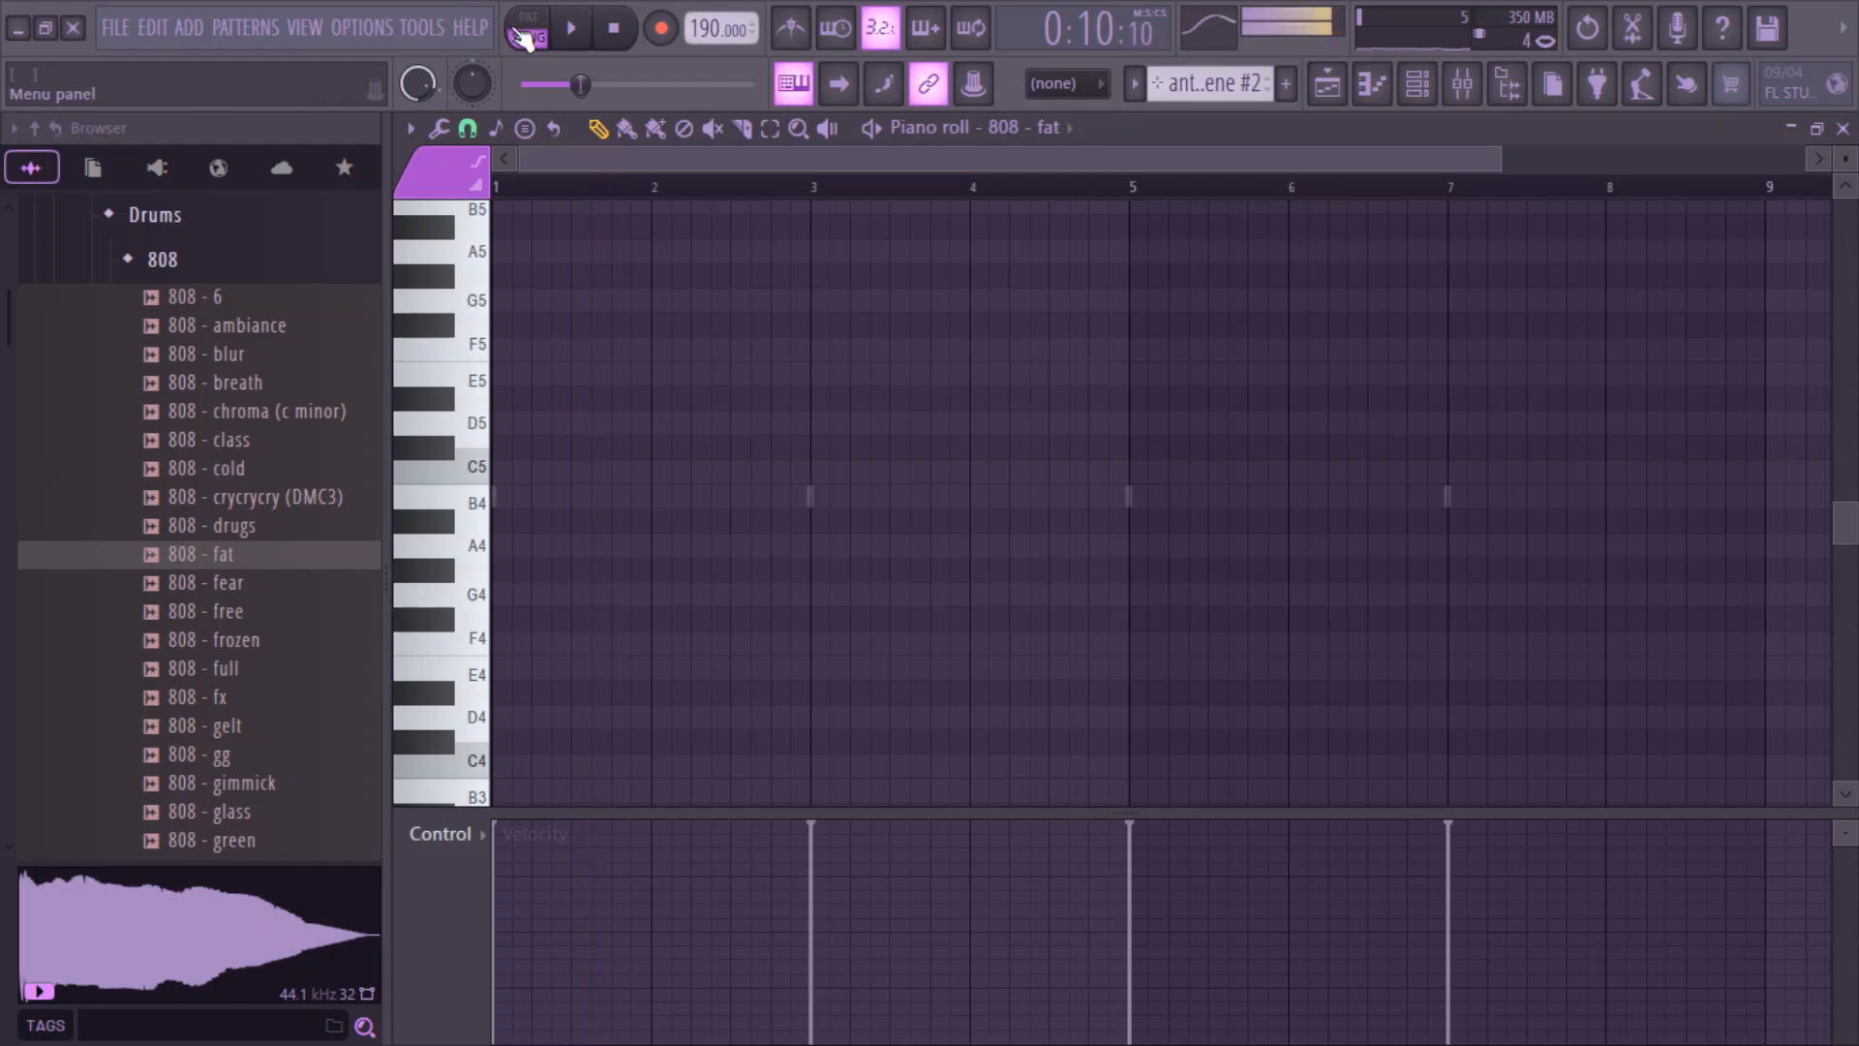
click(539, 36)
key(space)
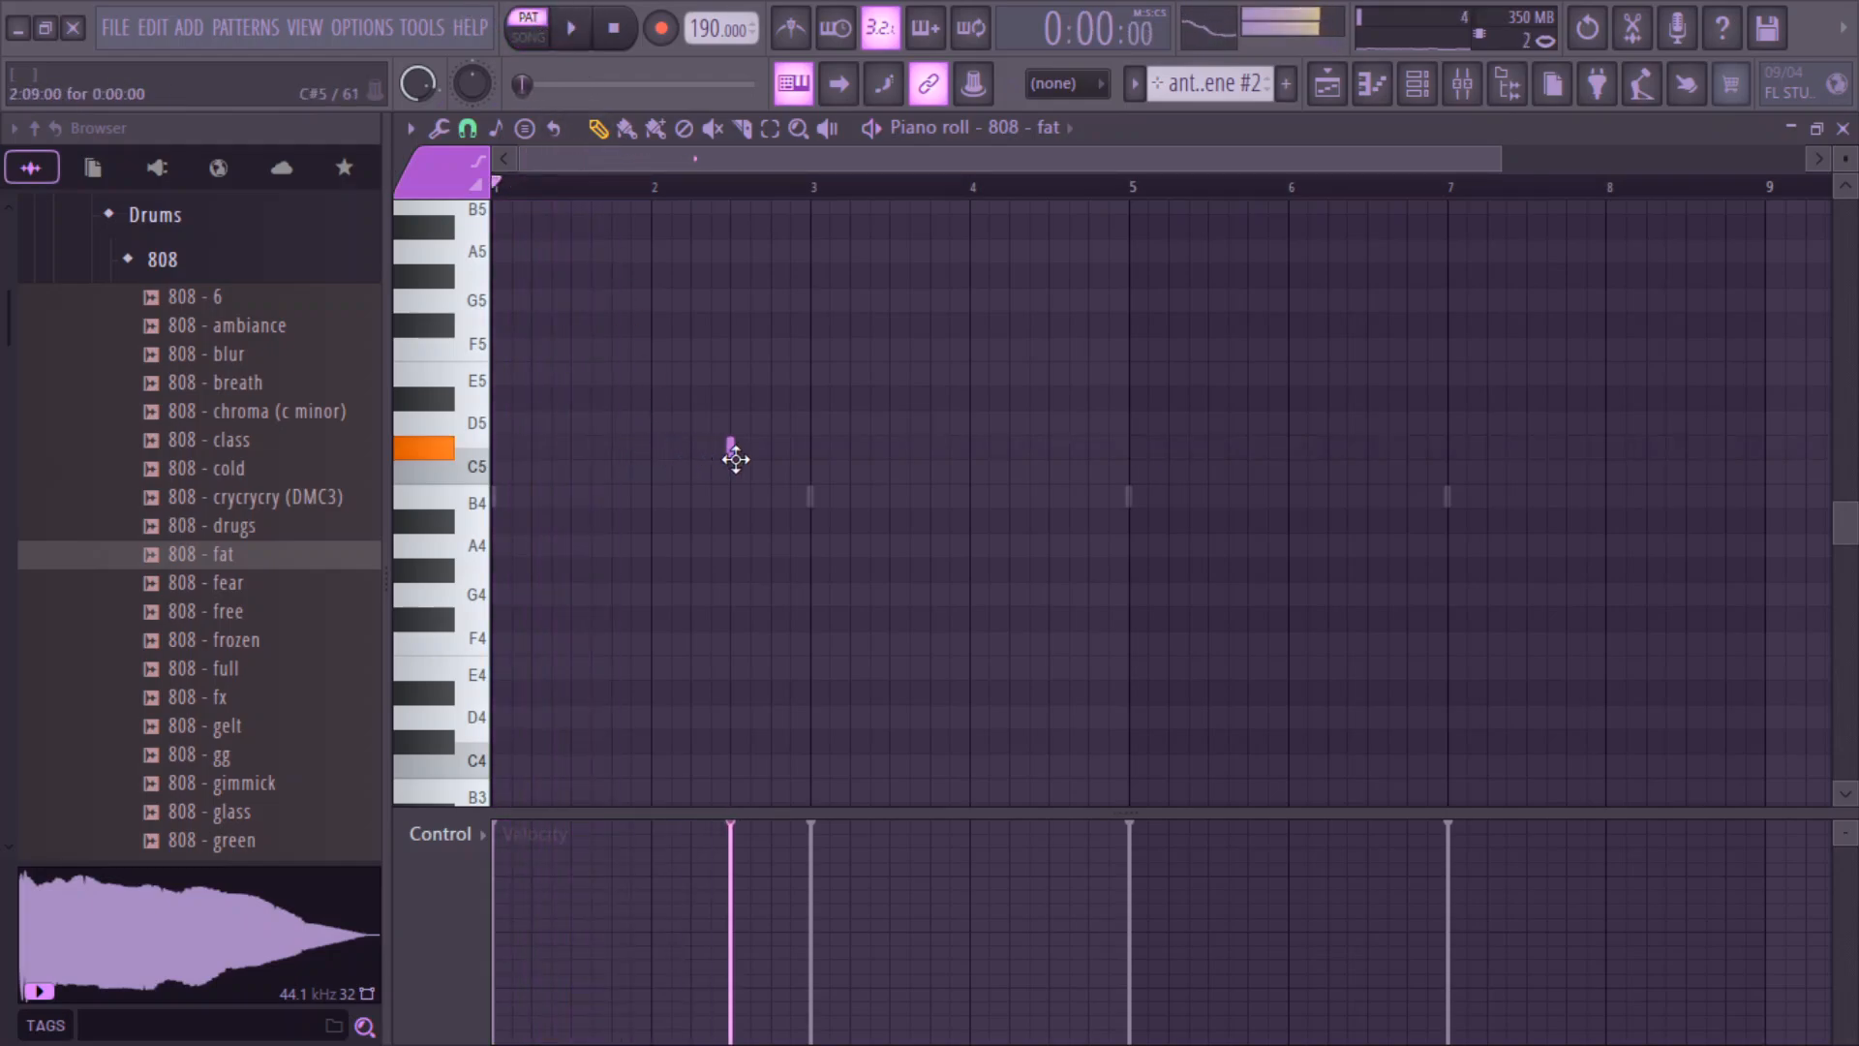
- Replace the C#5 note on step 9 of bar 2 with a B4 note and play the pattern
key(space)
right_click(731, 449)
click(732, 498)
key(space)
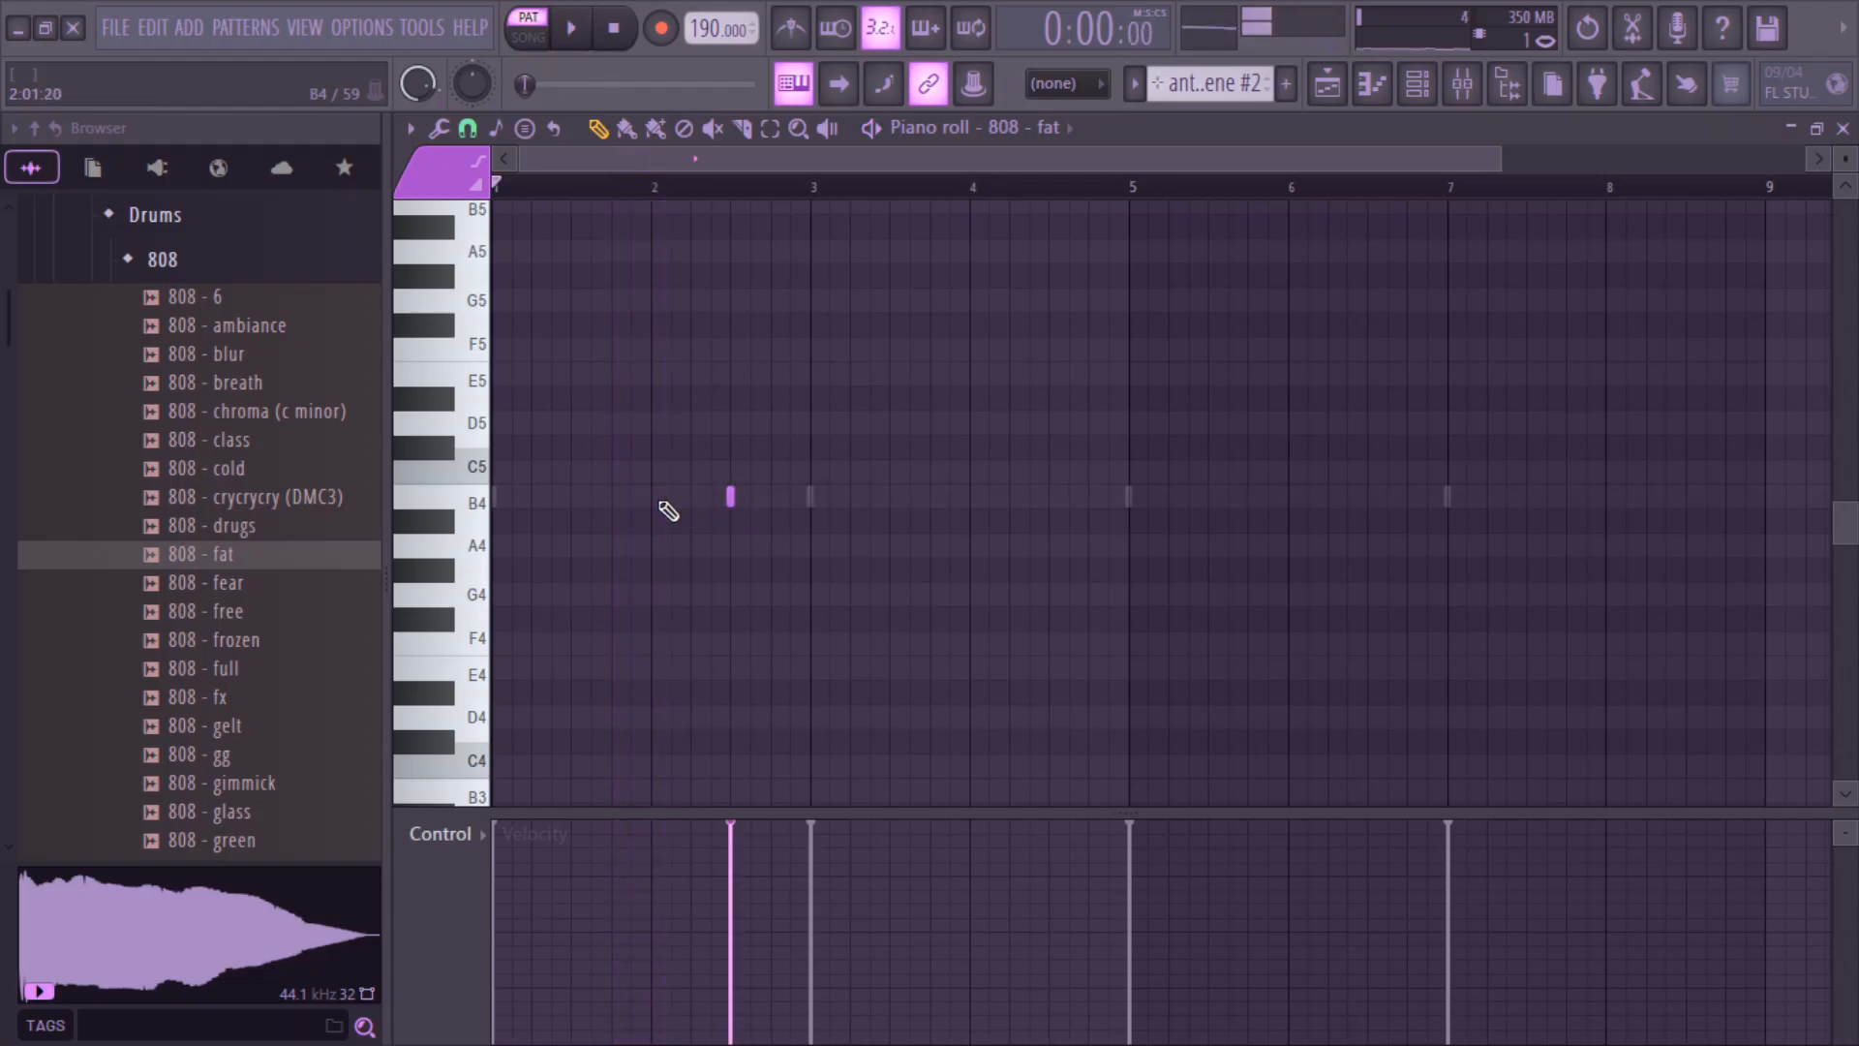
- Turn on the metronome and place a second B4 note on step 3 of bar 2
key(space)
click(630, 498)
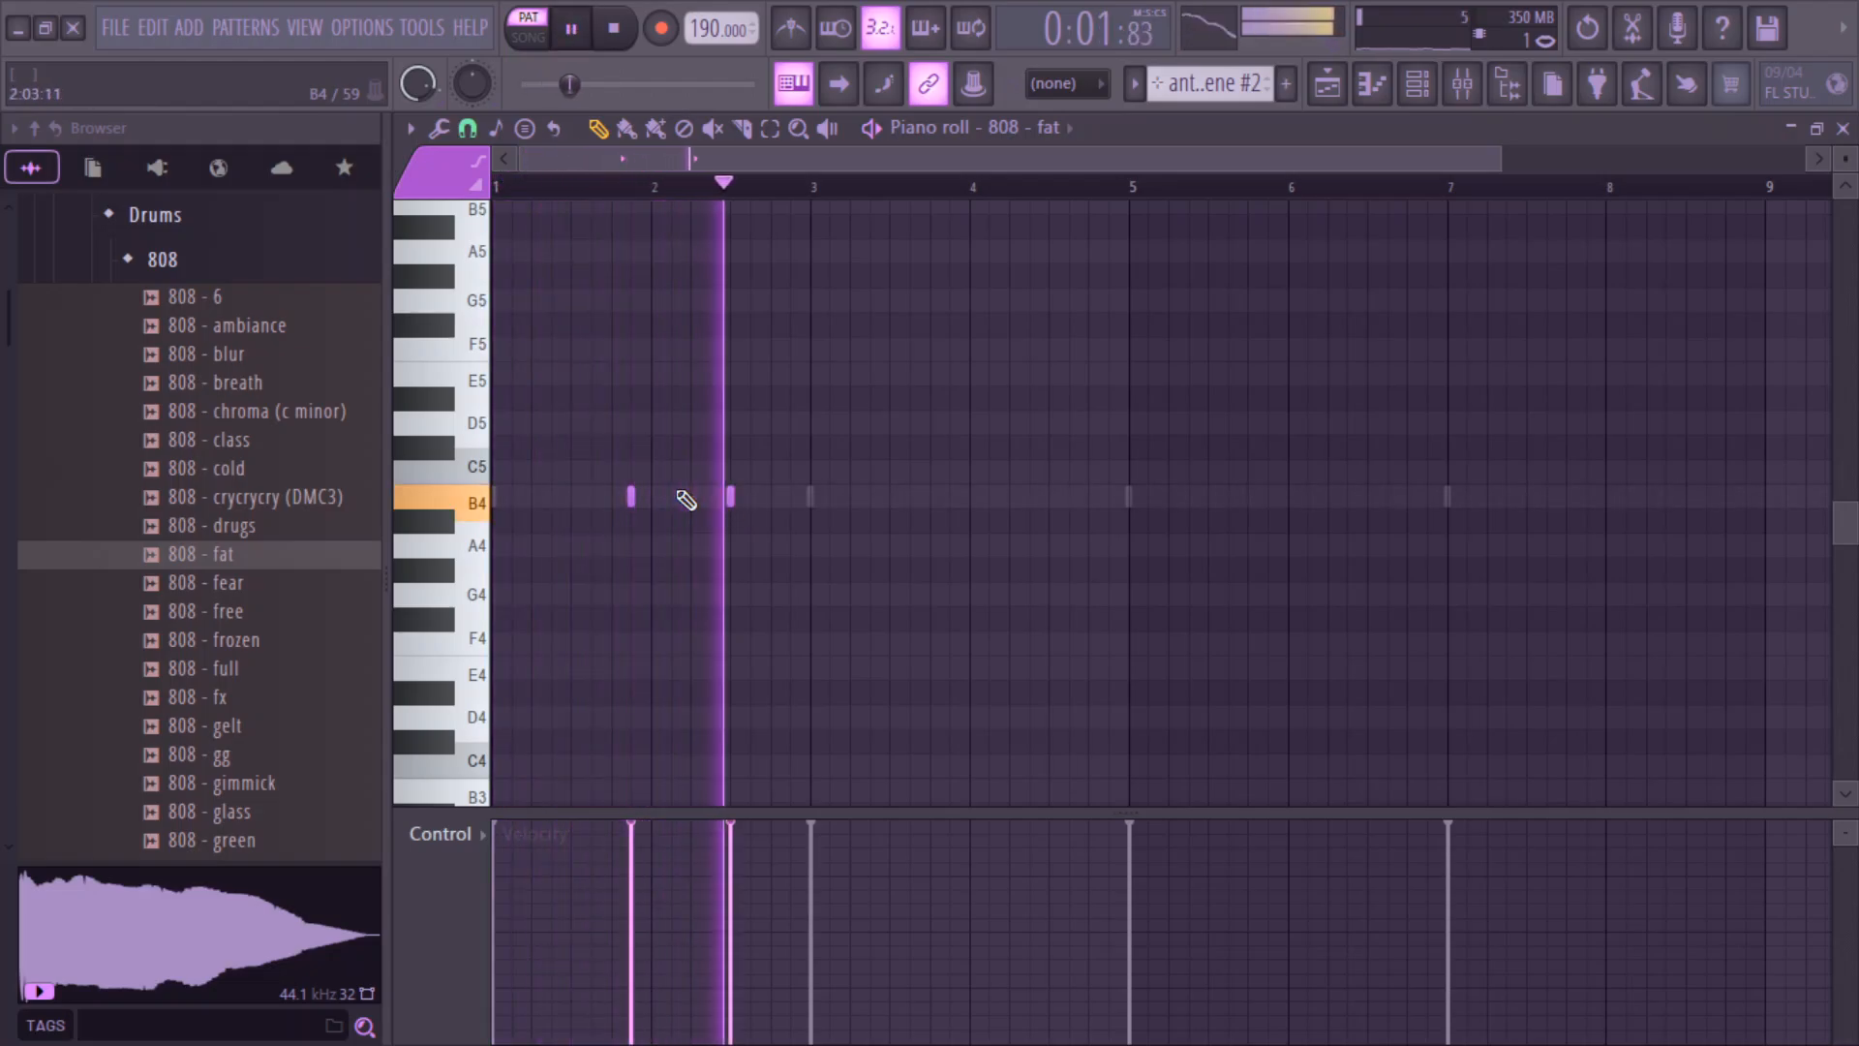
drag(630, 498, 672, 498)
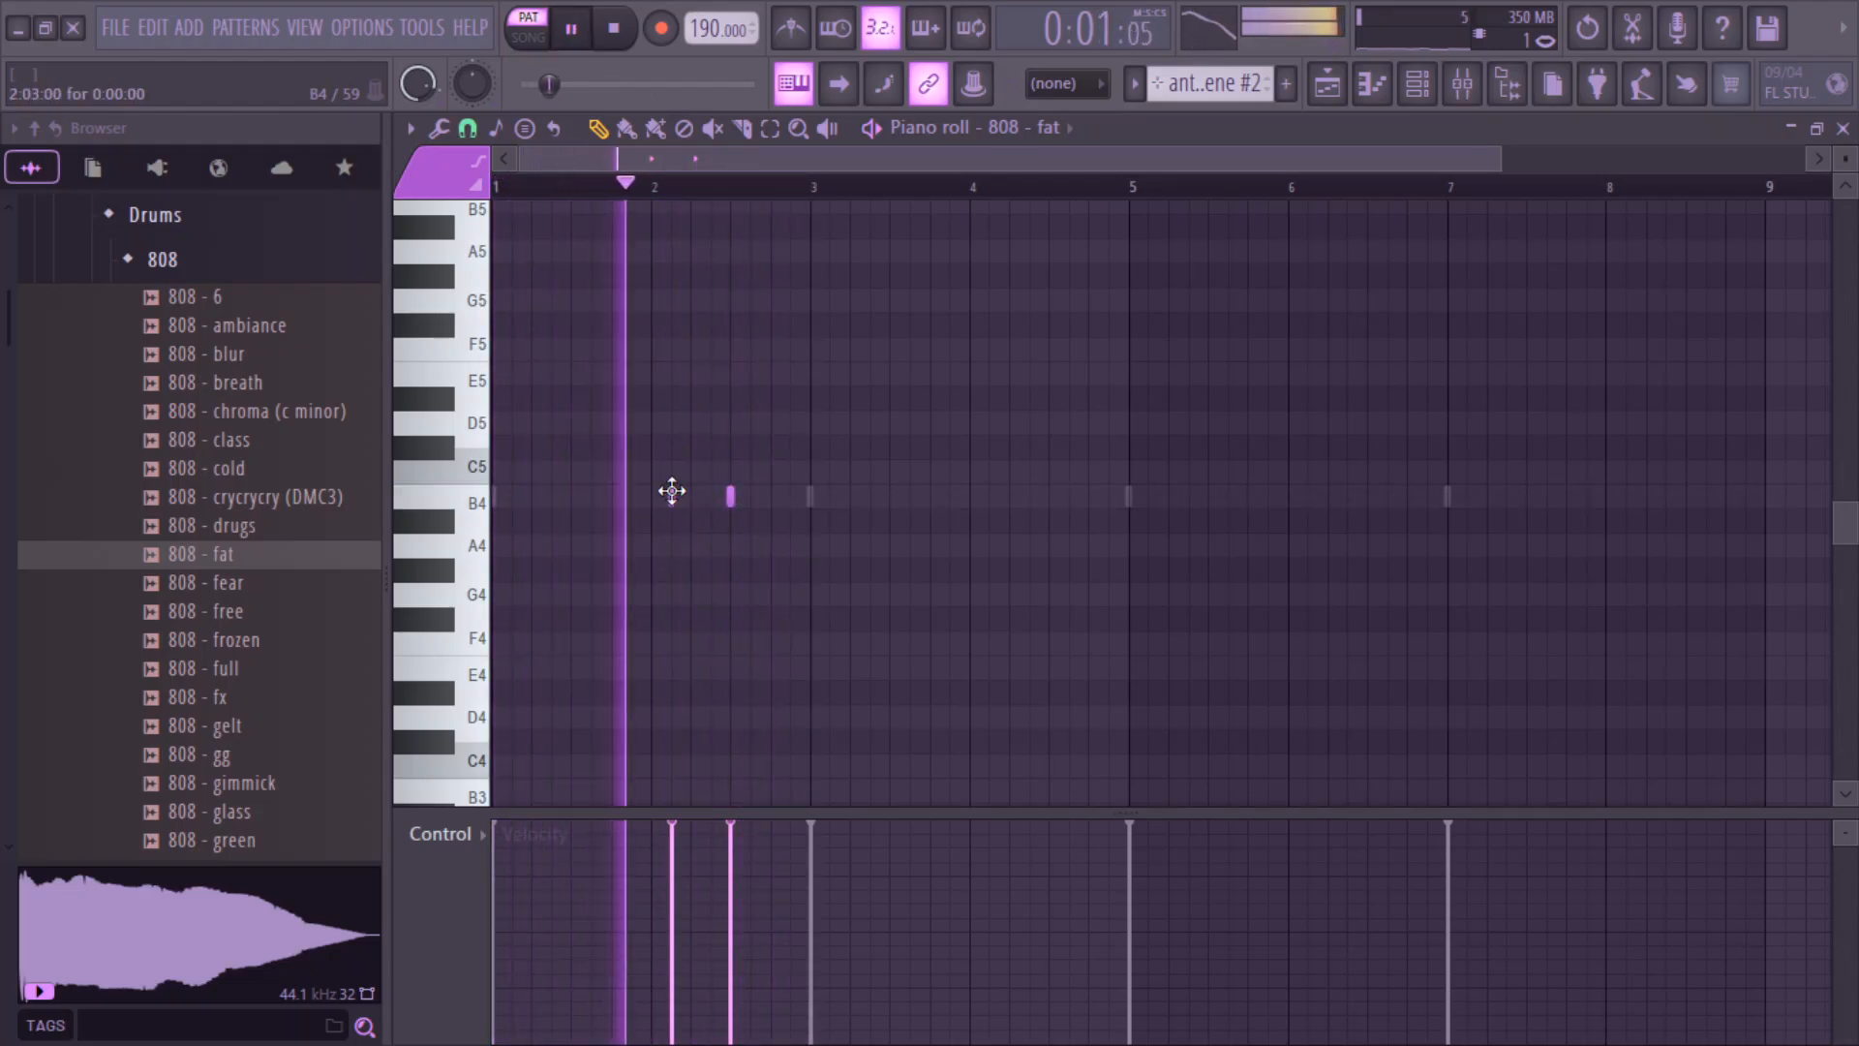
right_click(672, 493)
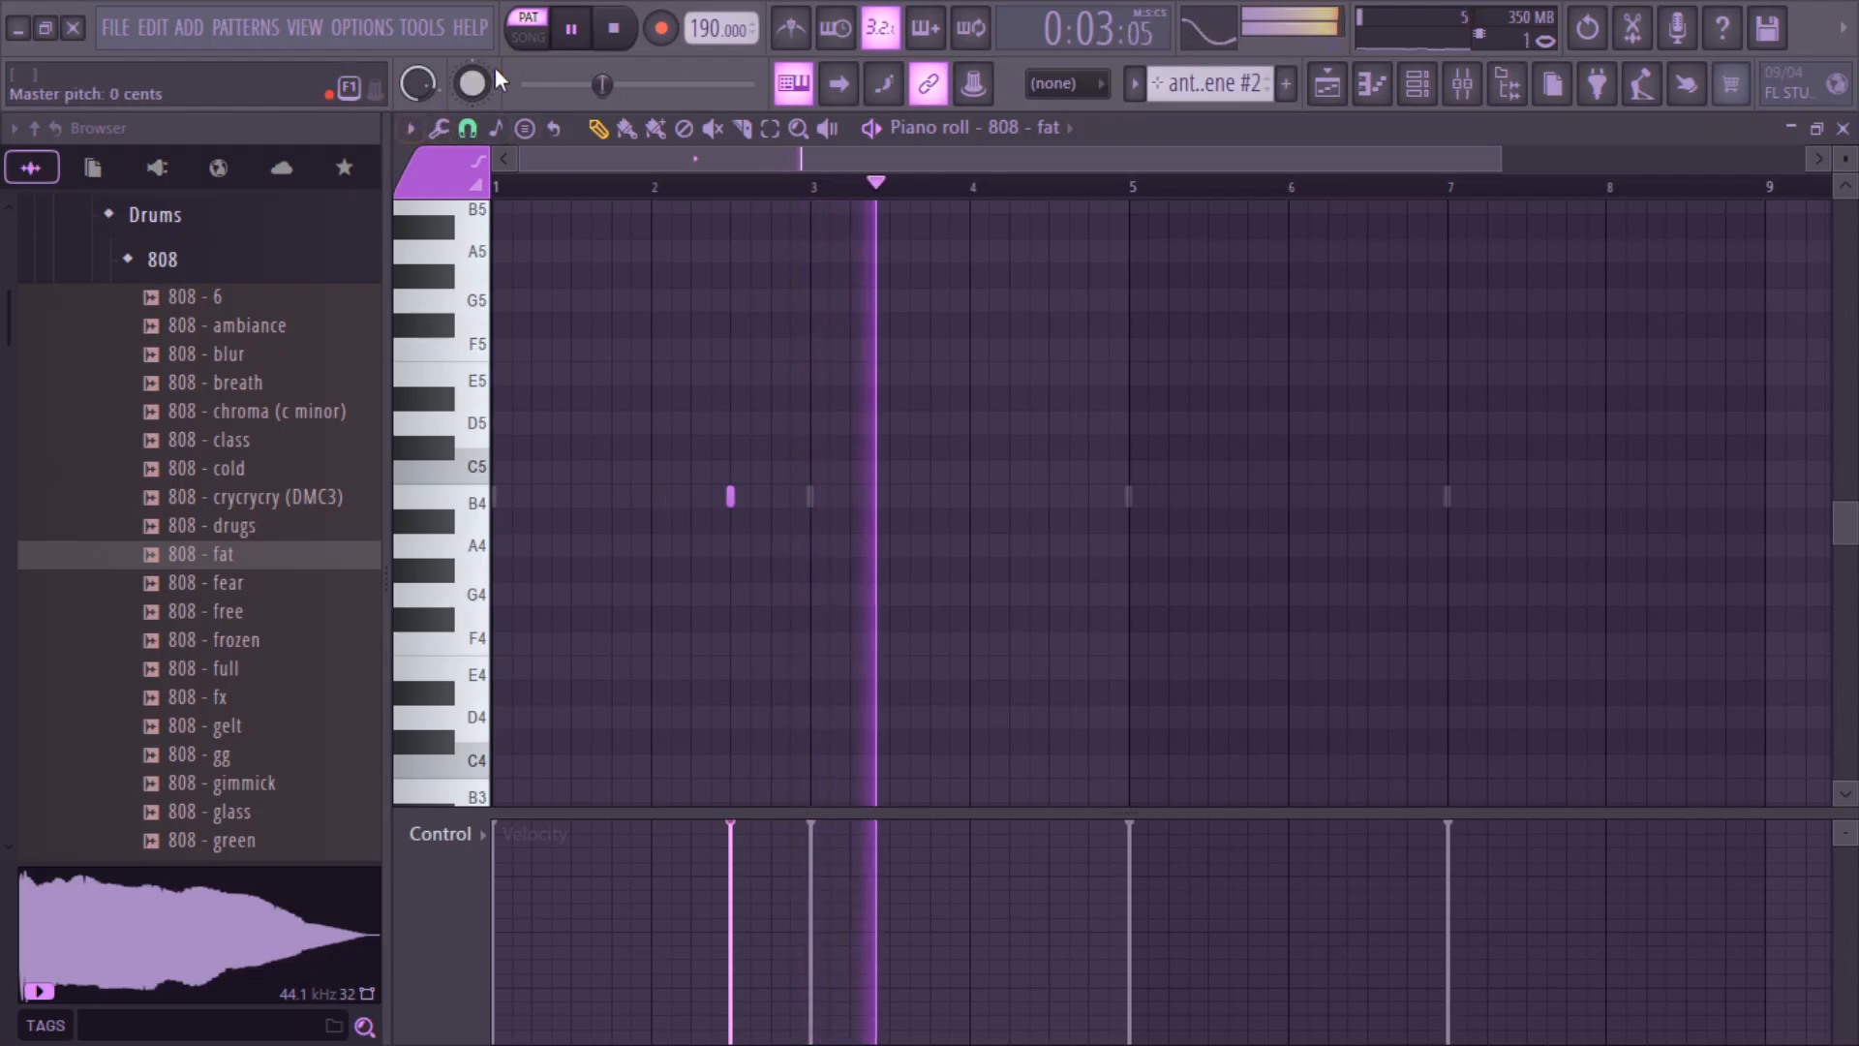
click(790, 28)
click(672, 496)
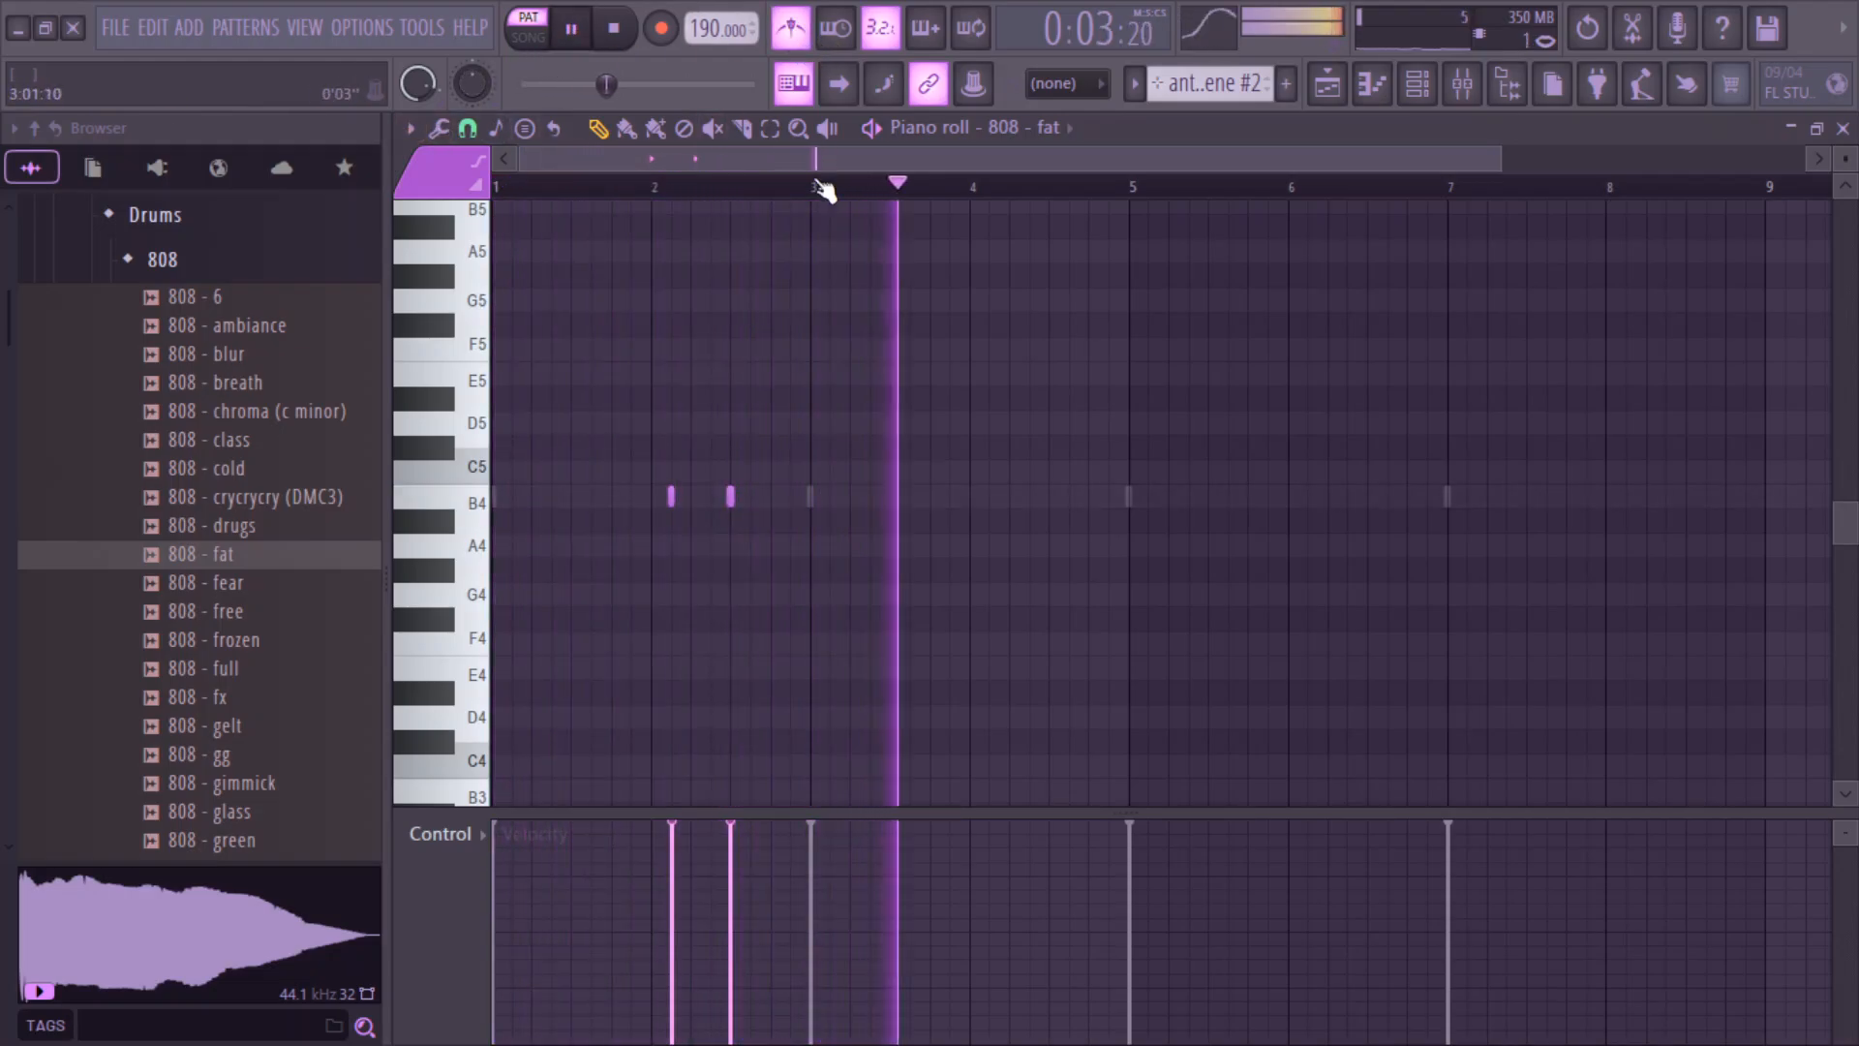
- Duplicate the two-bar 808 phrase with B4 notes three times to fill bars 3 to 8
drag(823, 189, 493, 189)
key(ctrl+b)
key(ctrl+b)
key(ctrl+b)
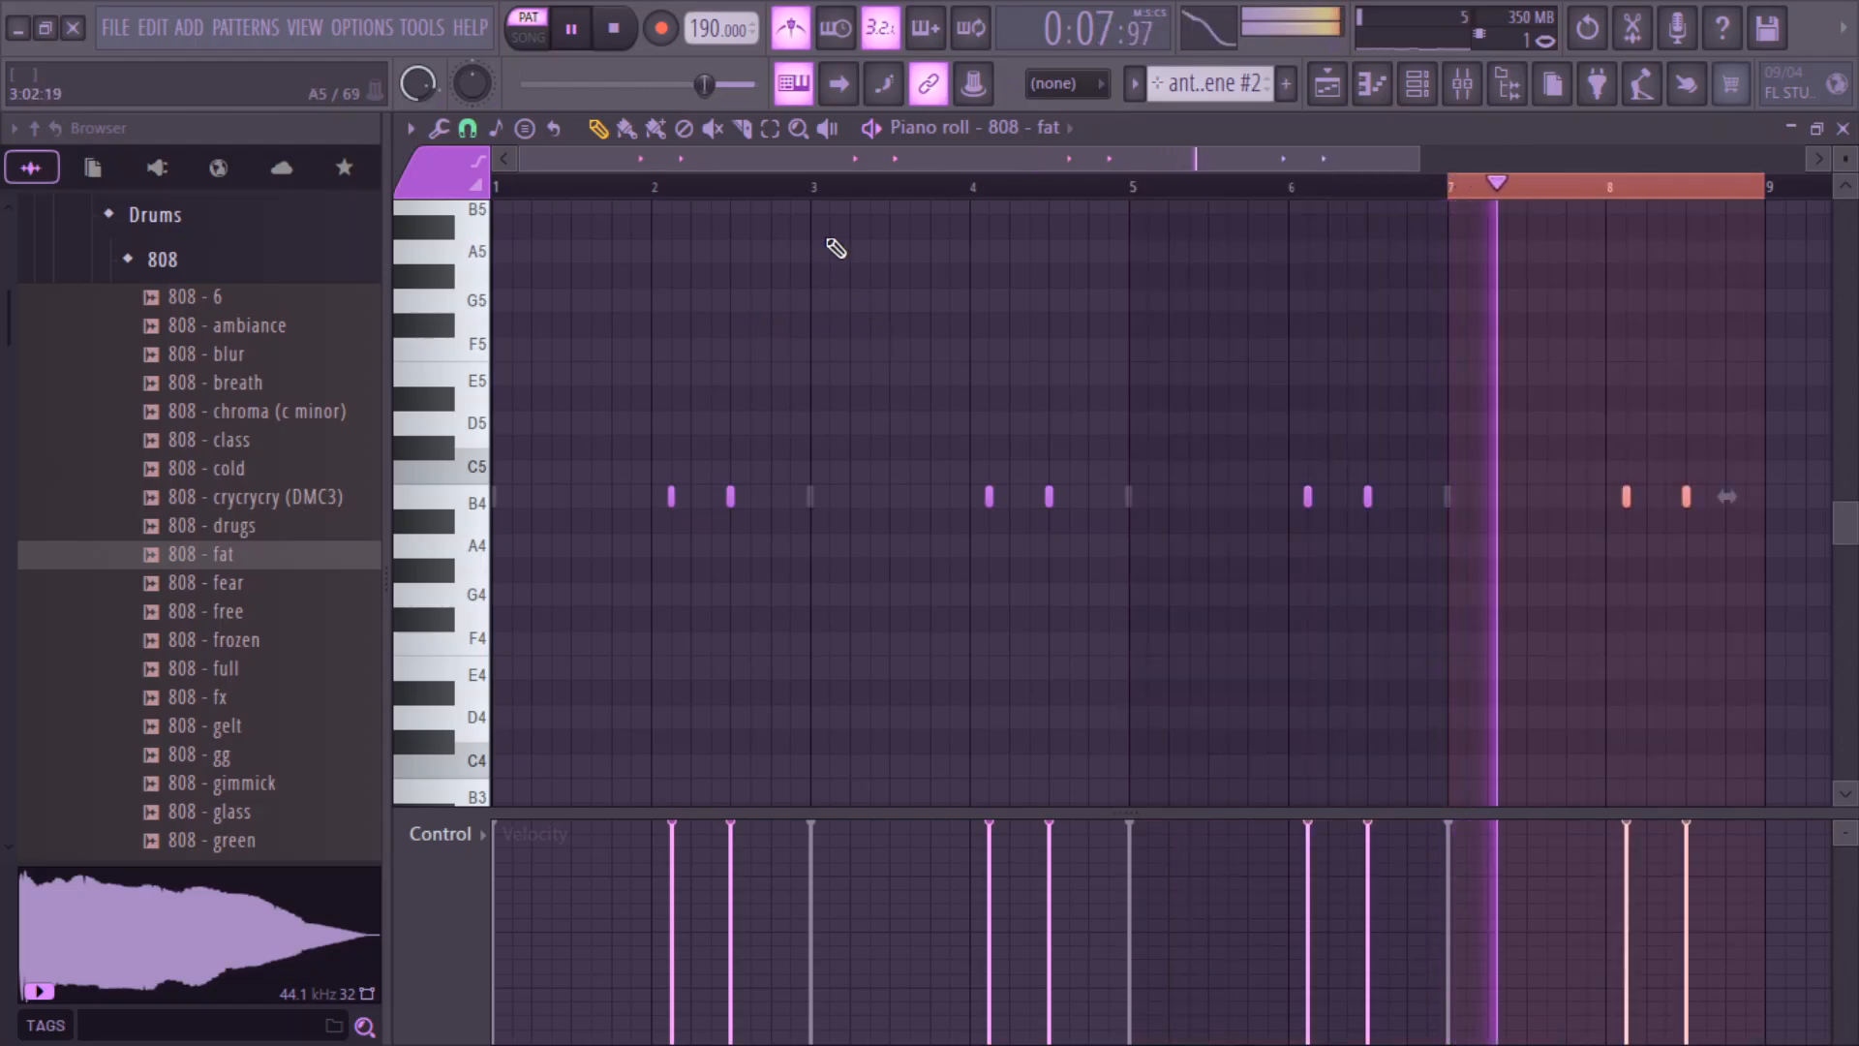
click(829, 189)
drag(830, 190, 426, 223)
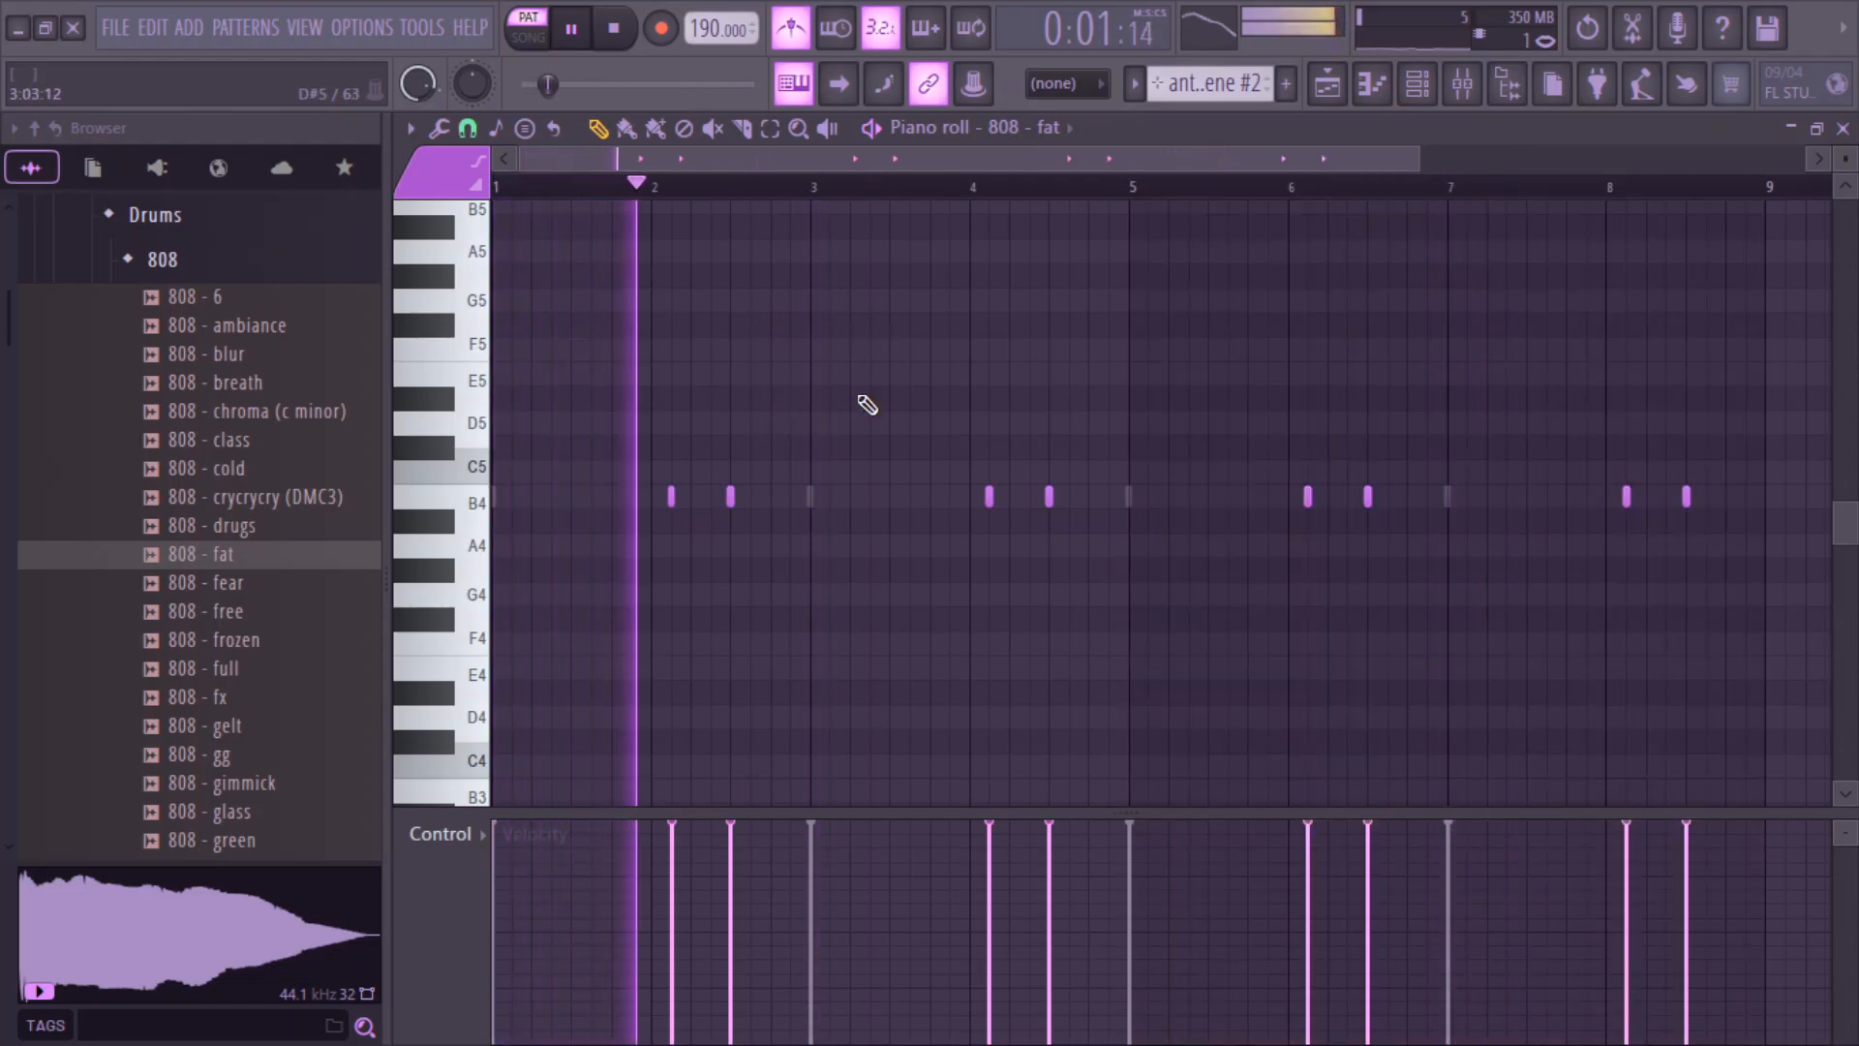
- Try the 808 pattern at a tempo of 146 BPM
key(space)
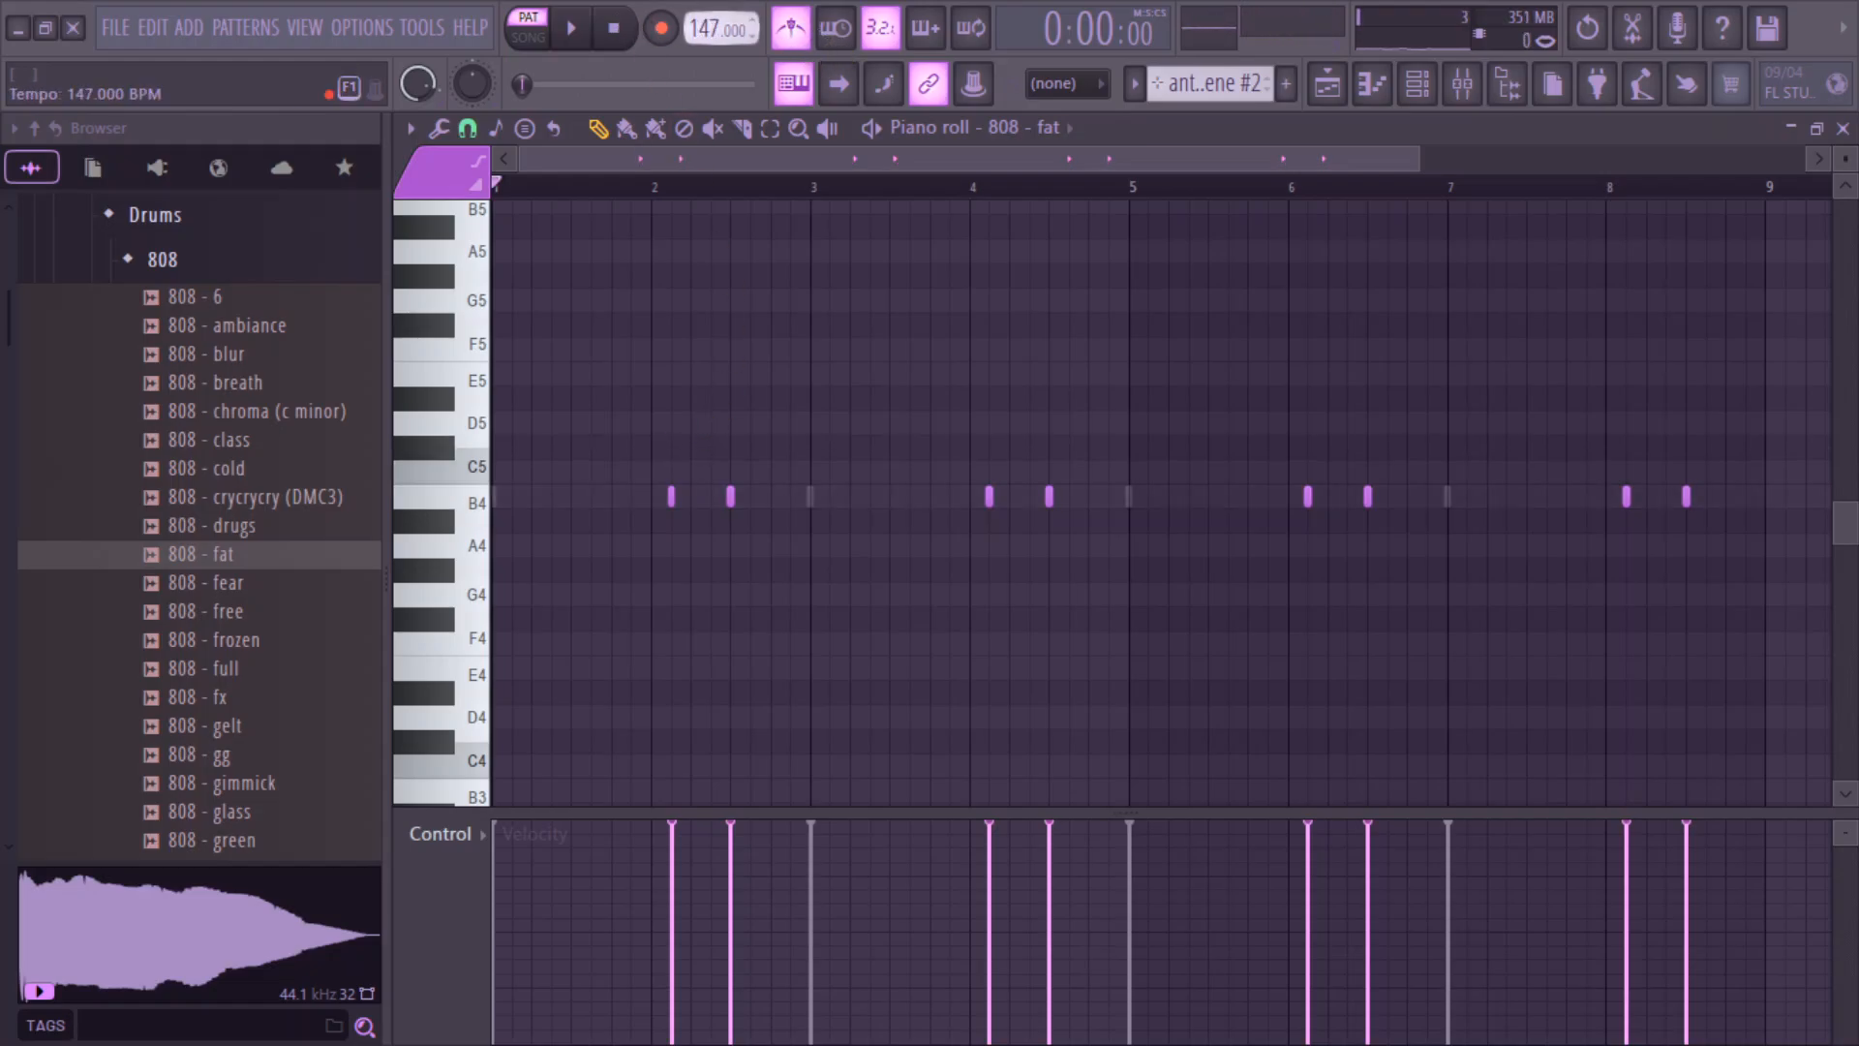
key(space)
drag(695, 27, 695, 33)
key(Return)
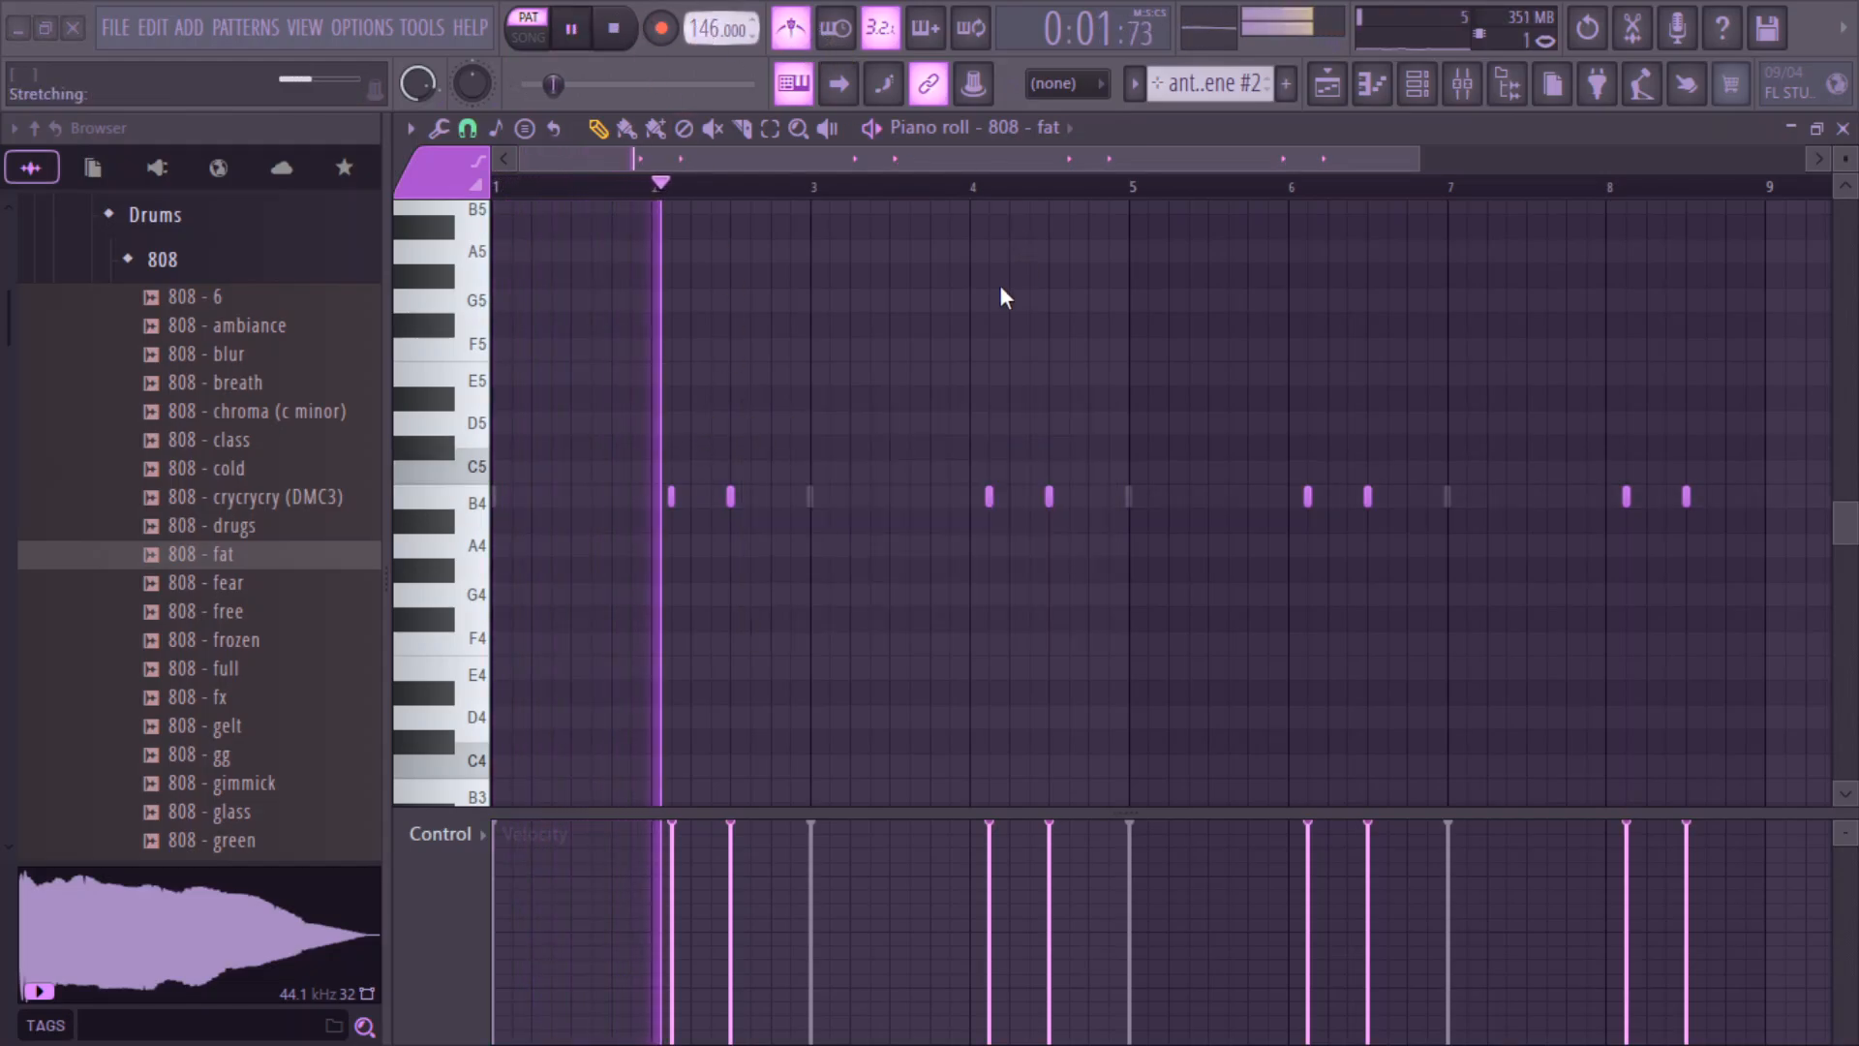
key(space)
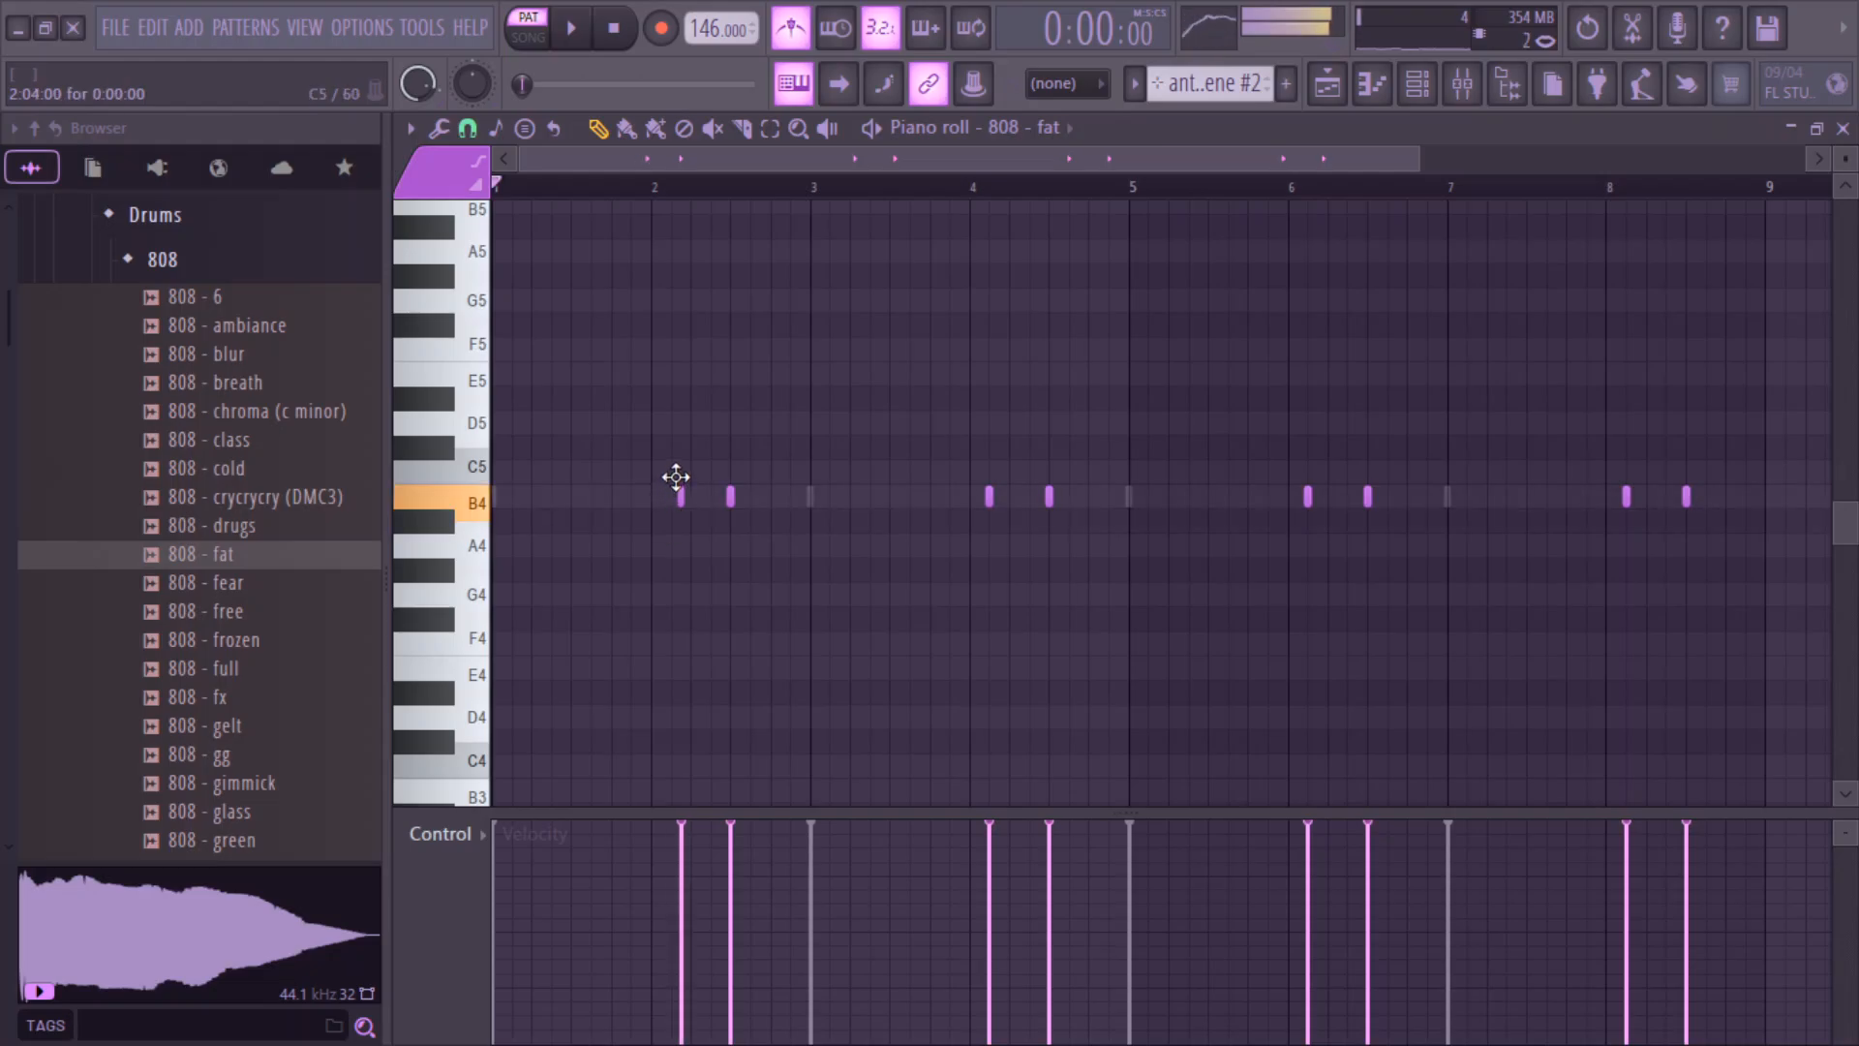
- Change the 808 notes in bar 2 to D5 on step 3 and E5 on step 9, and play the pattern
drag(676, 467, 349, 471)
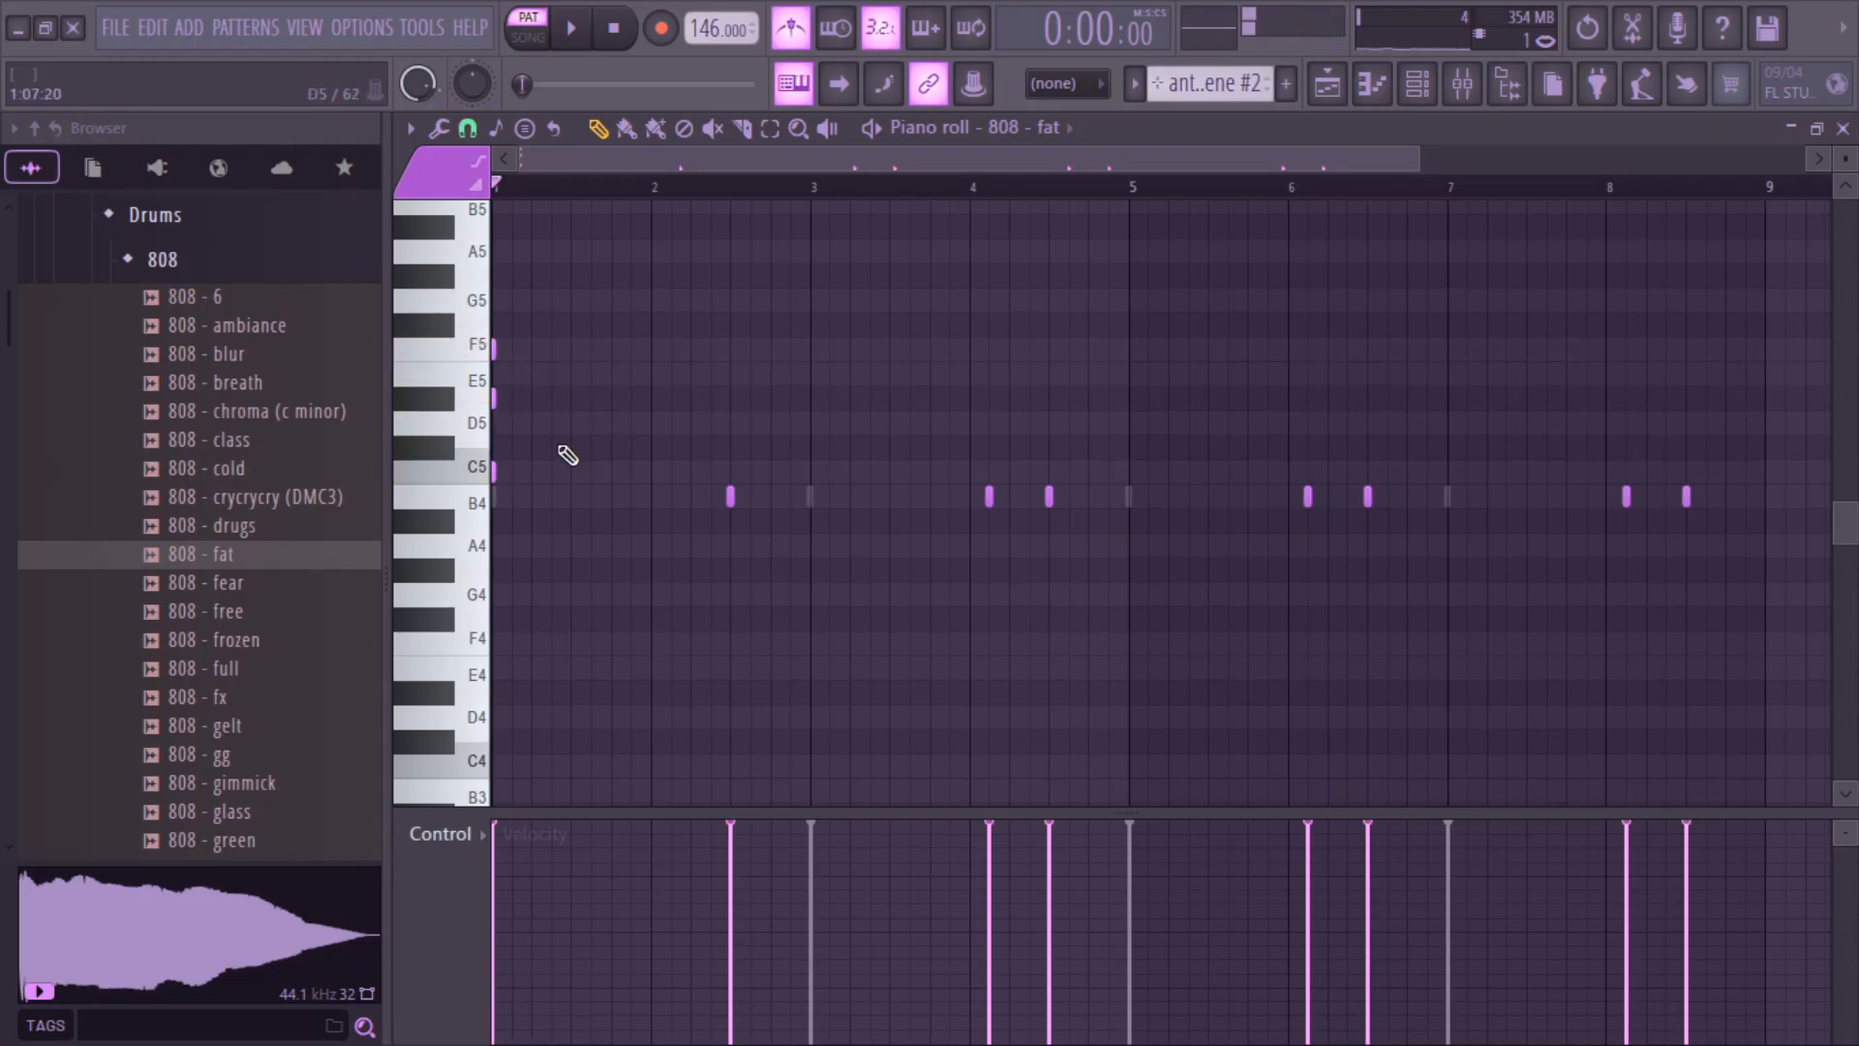
drag(455, 463, 489, 252)
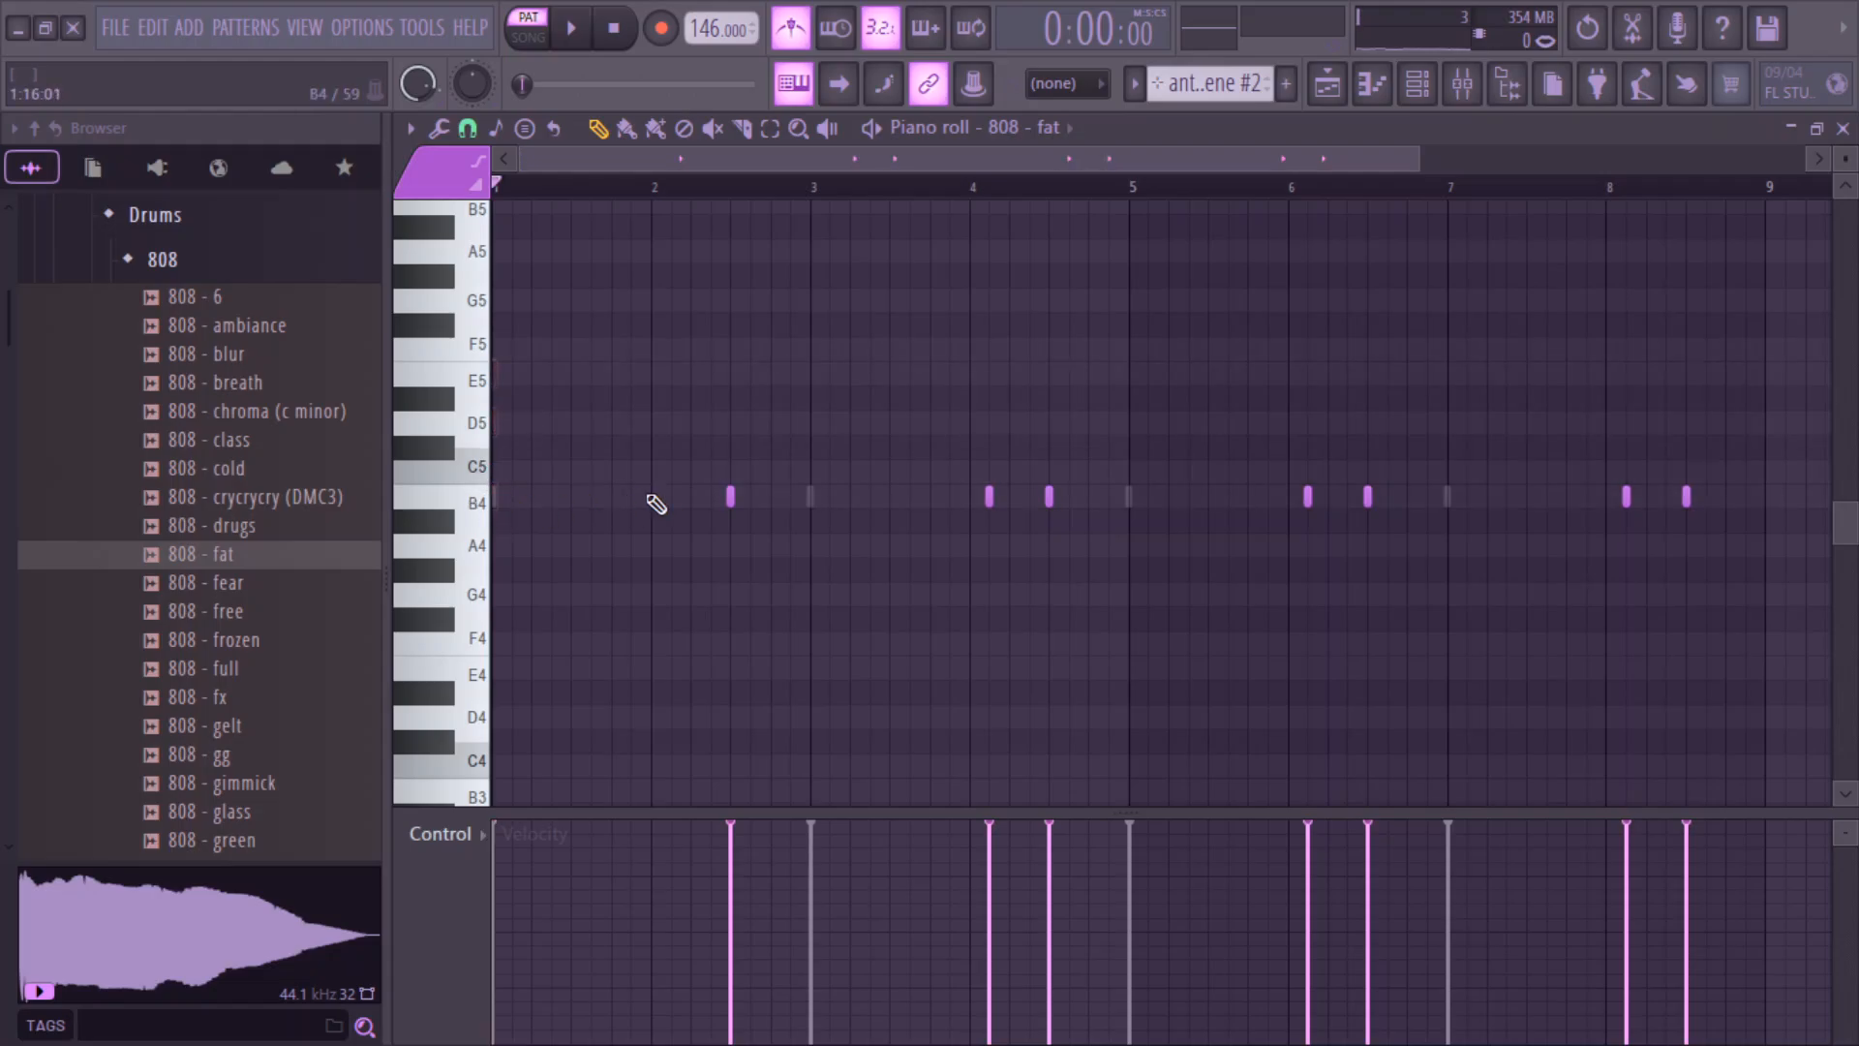
drag(734, 472, 741, 384)
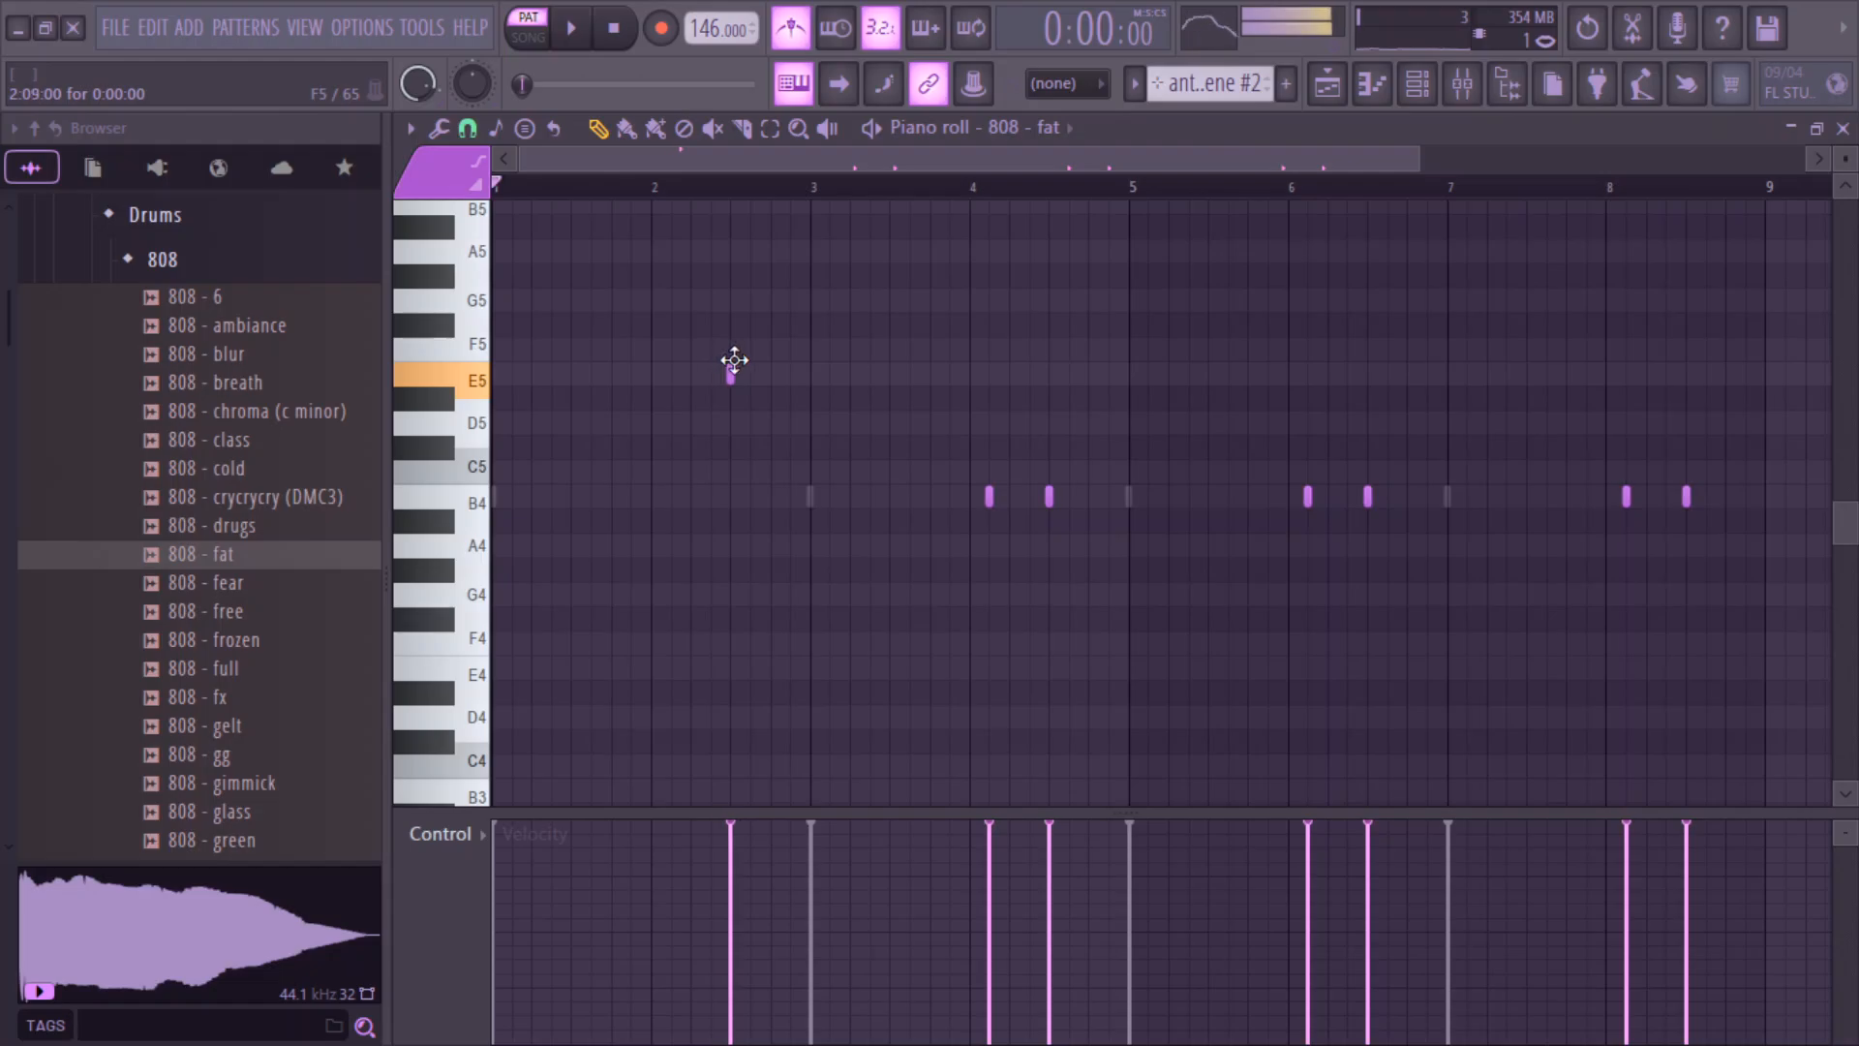
drag(676, 422, 685, 444)
key(space)
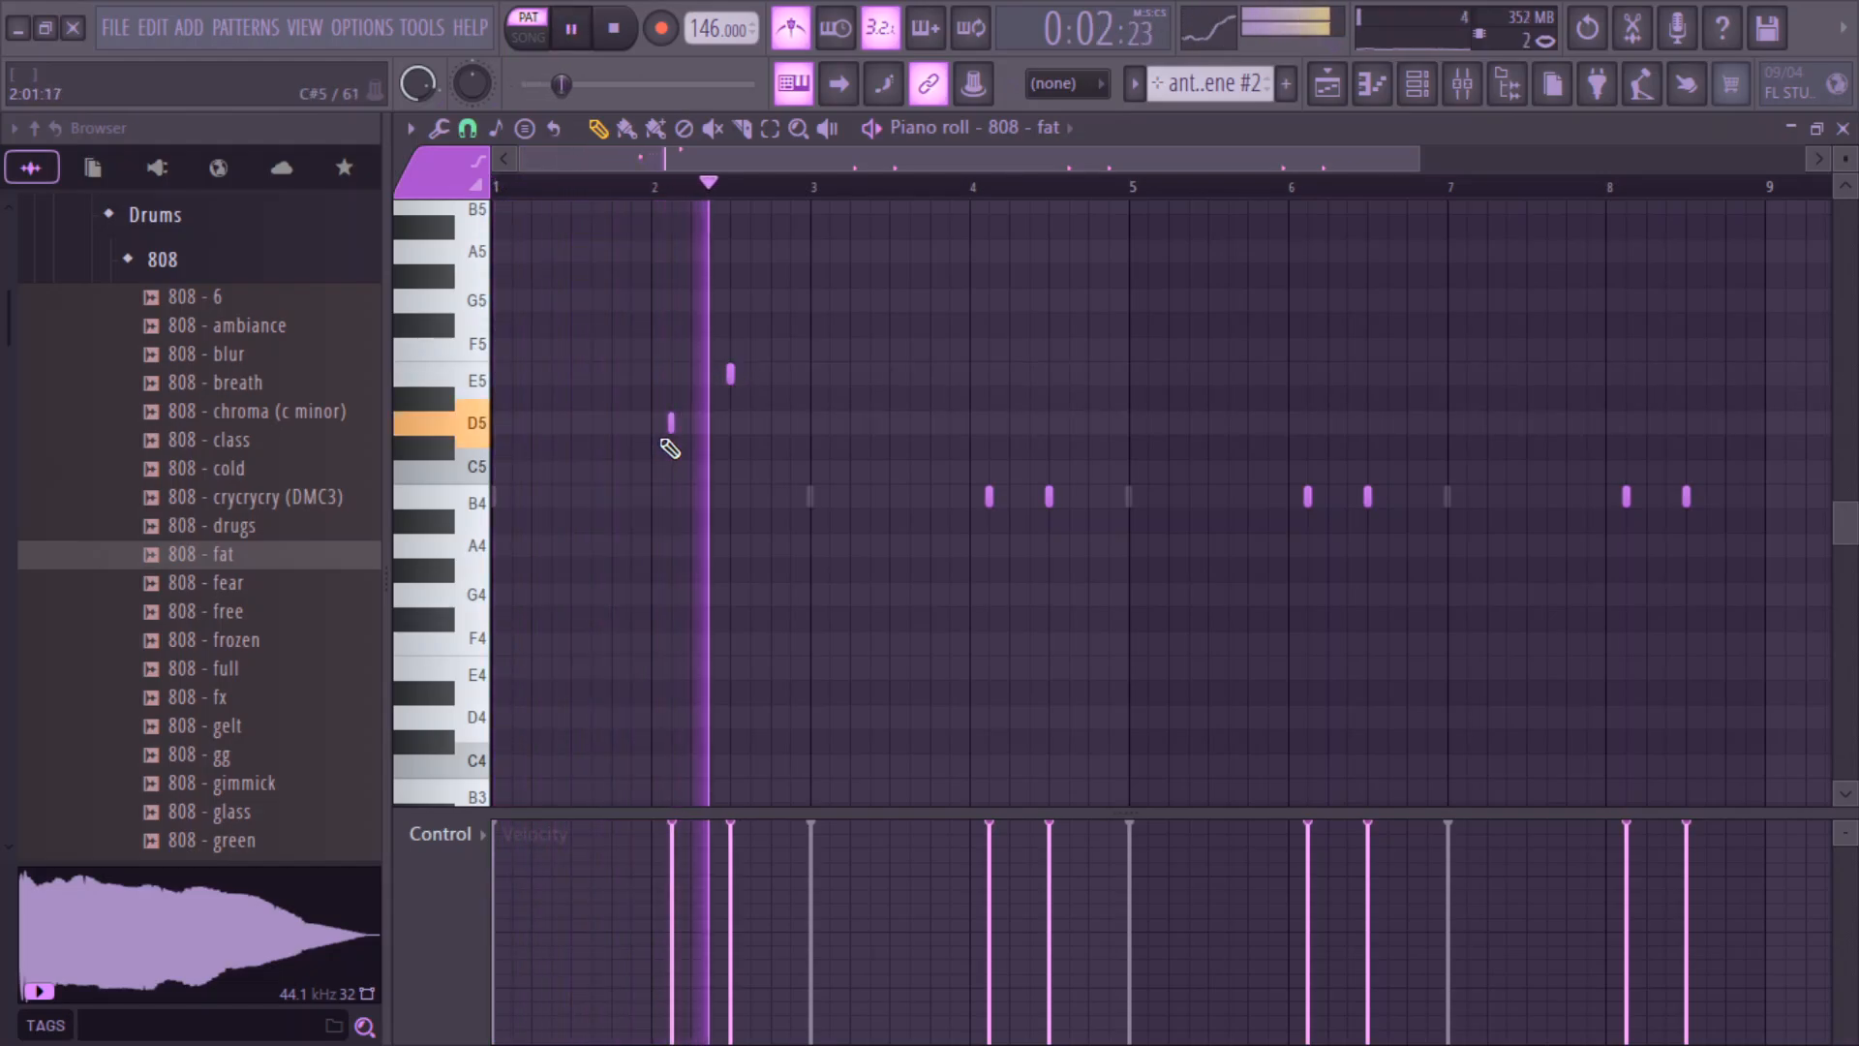
key(space)
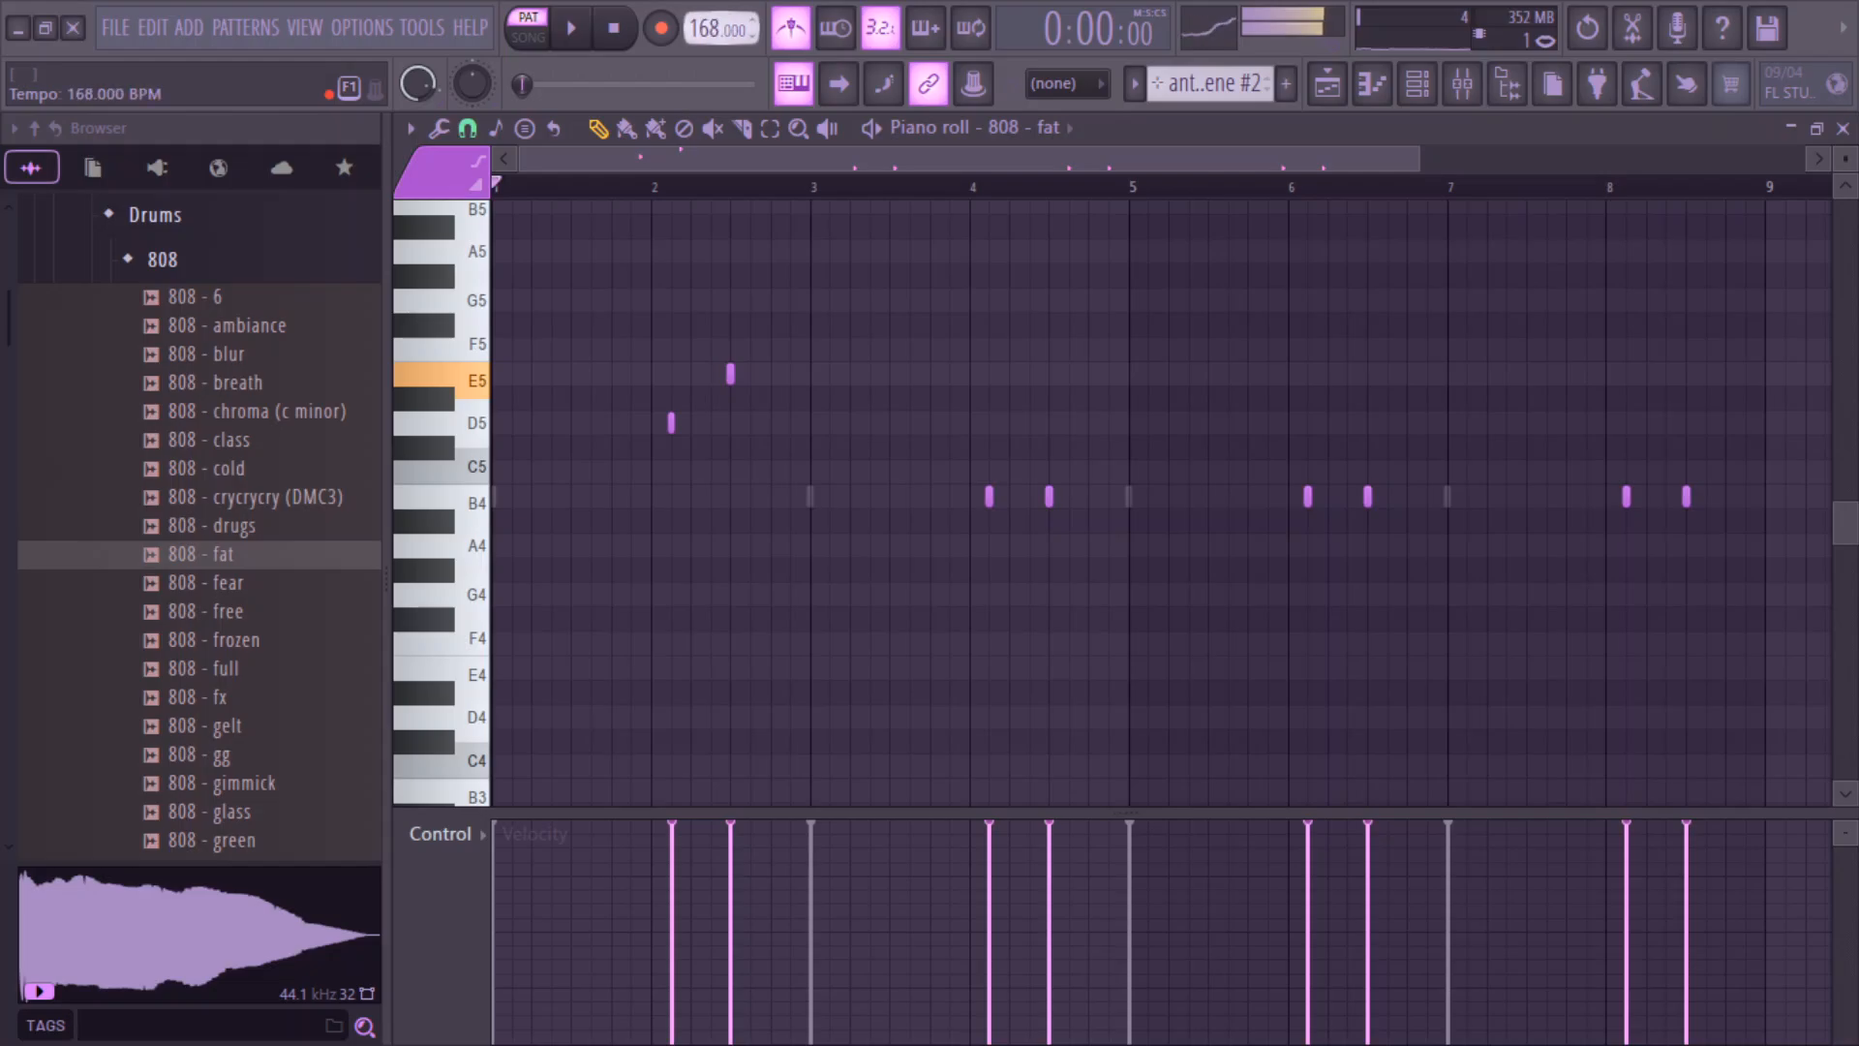
- Set the tempo to 190 BPM, restretch all channels and play the pattern
scroll(717, 27, up, 1)
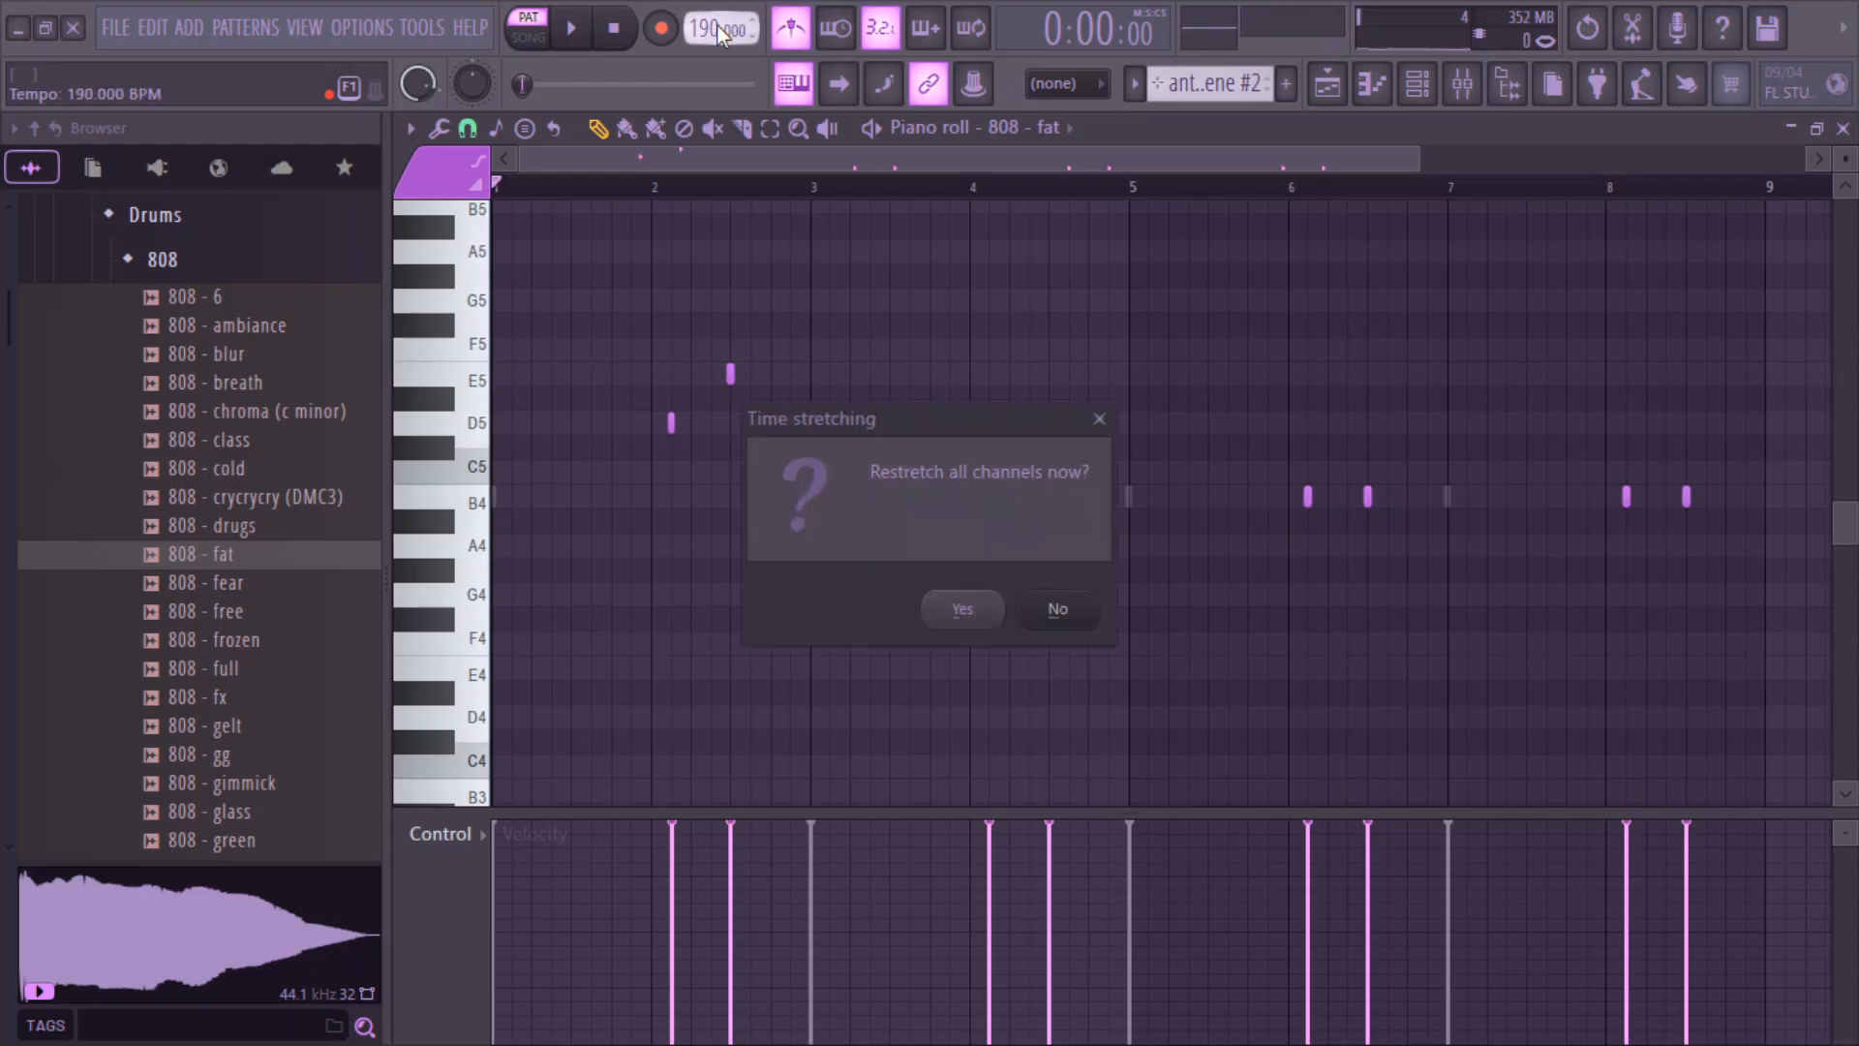
key(Return)
key(space)
- Delete the 808 notes in bars 4 to 8 and duplicate the phrase in bars 1 and 2 three times
drag(934, 462, 1812, 585)
key(Delete)
drag(808, 188, 2, 418)
key(ctrl+b)
key(ctrl+b)
key(ctrl+b)
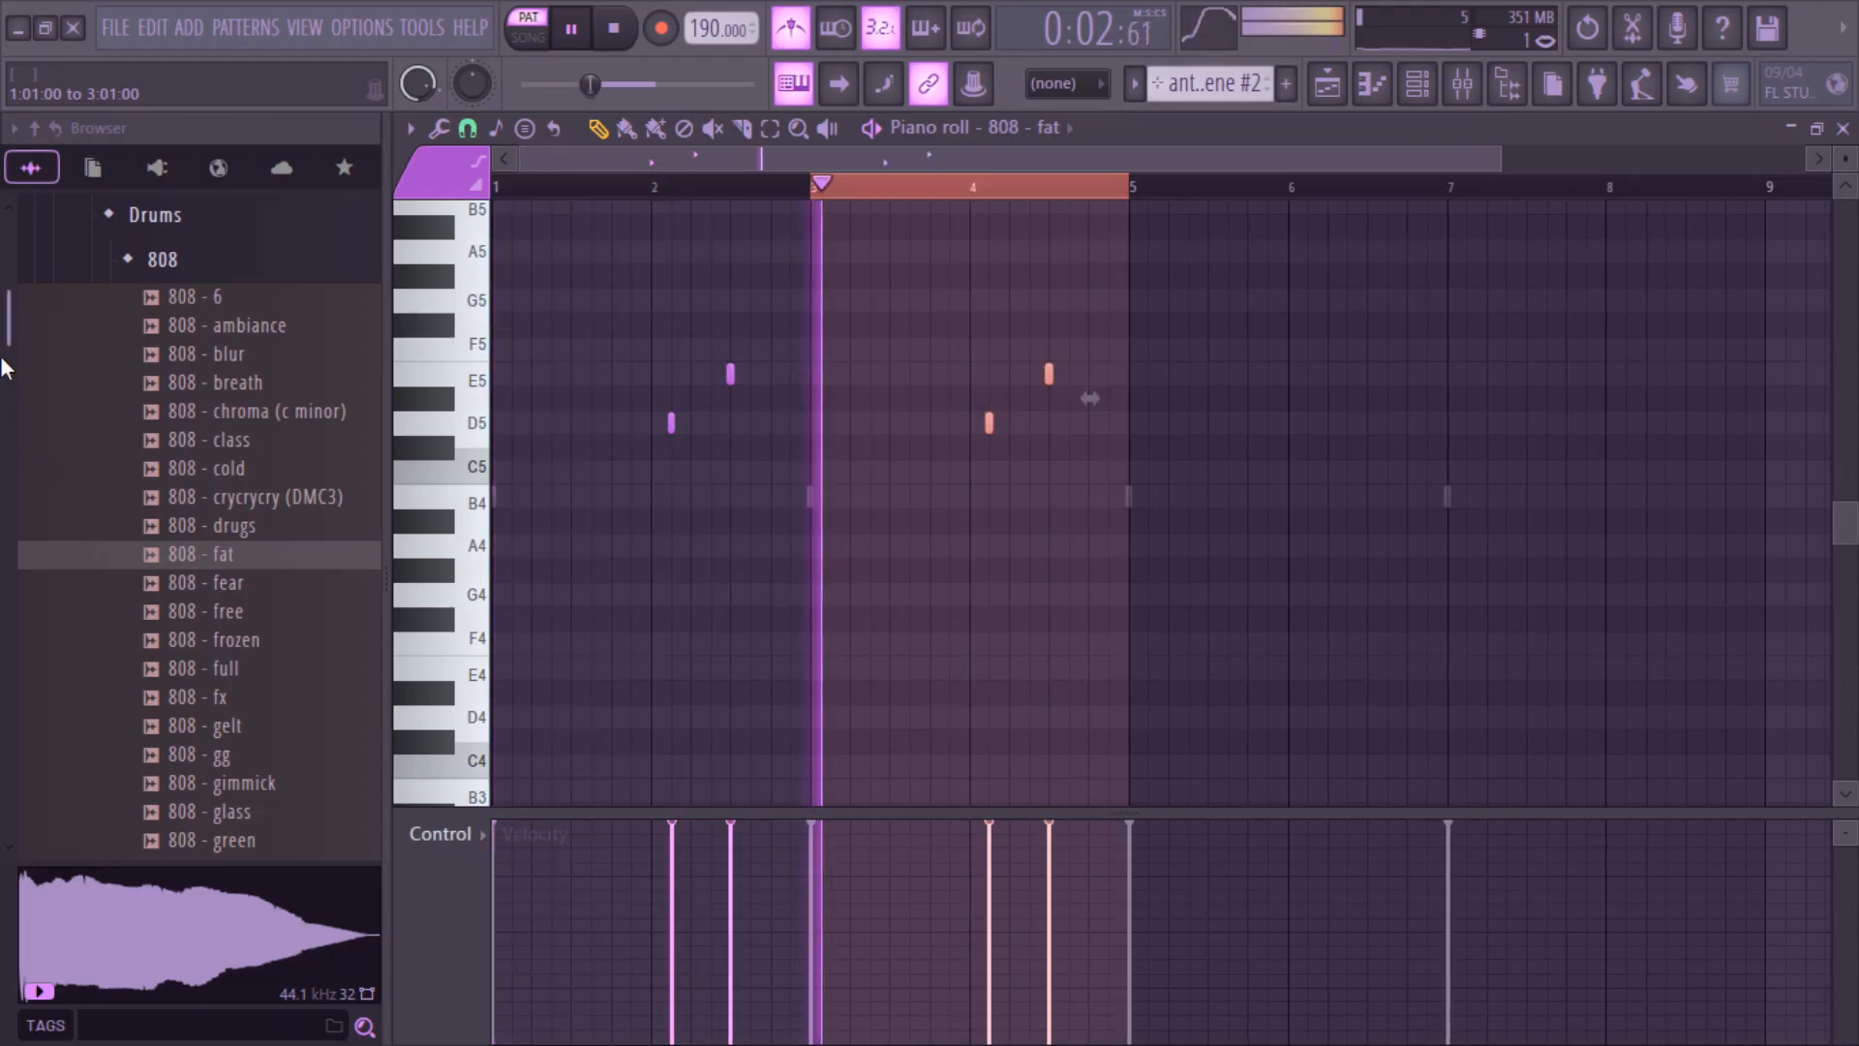
- Switch playback to song mode and change the two 808 notes in bar 4 to B4
key(space)
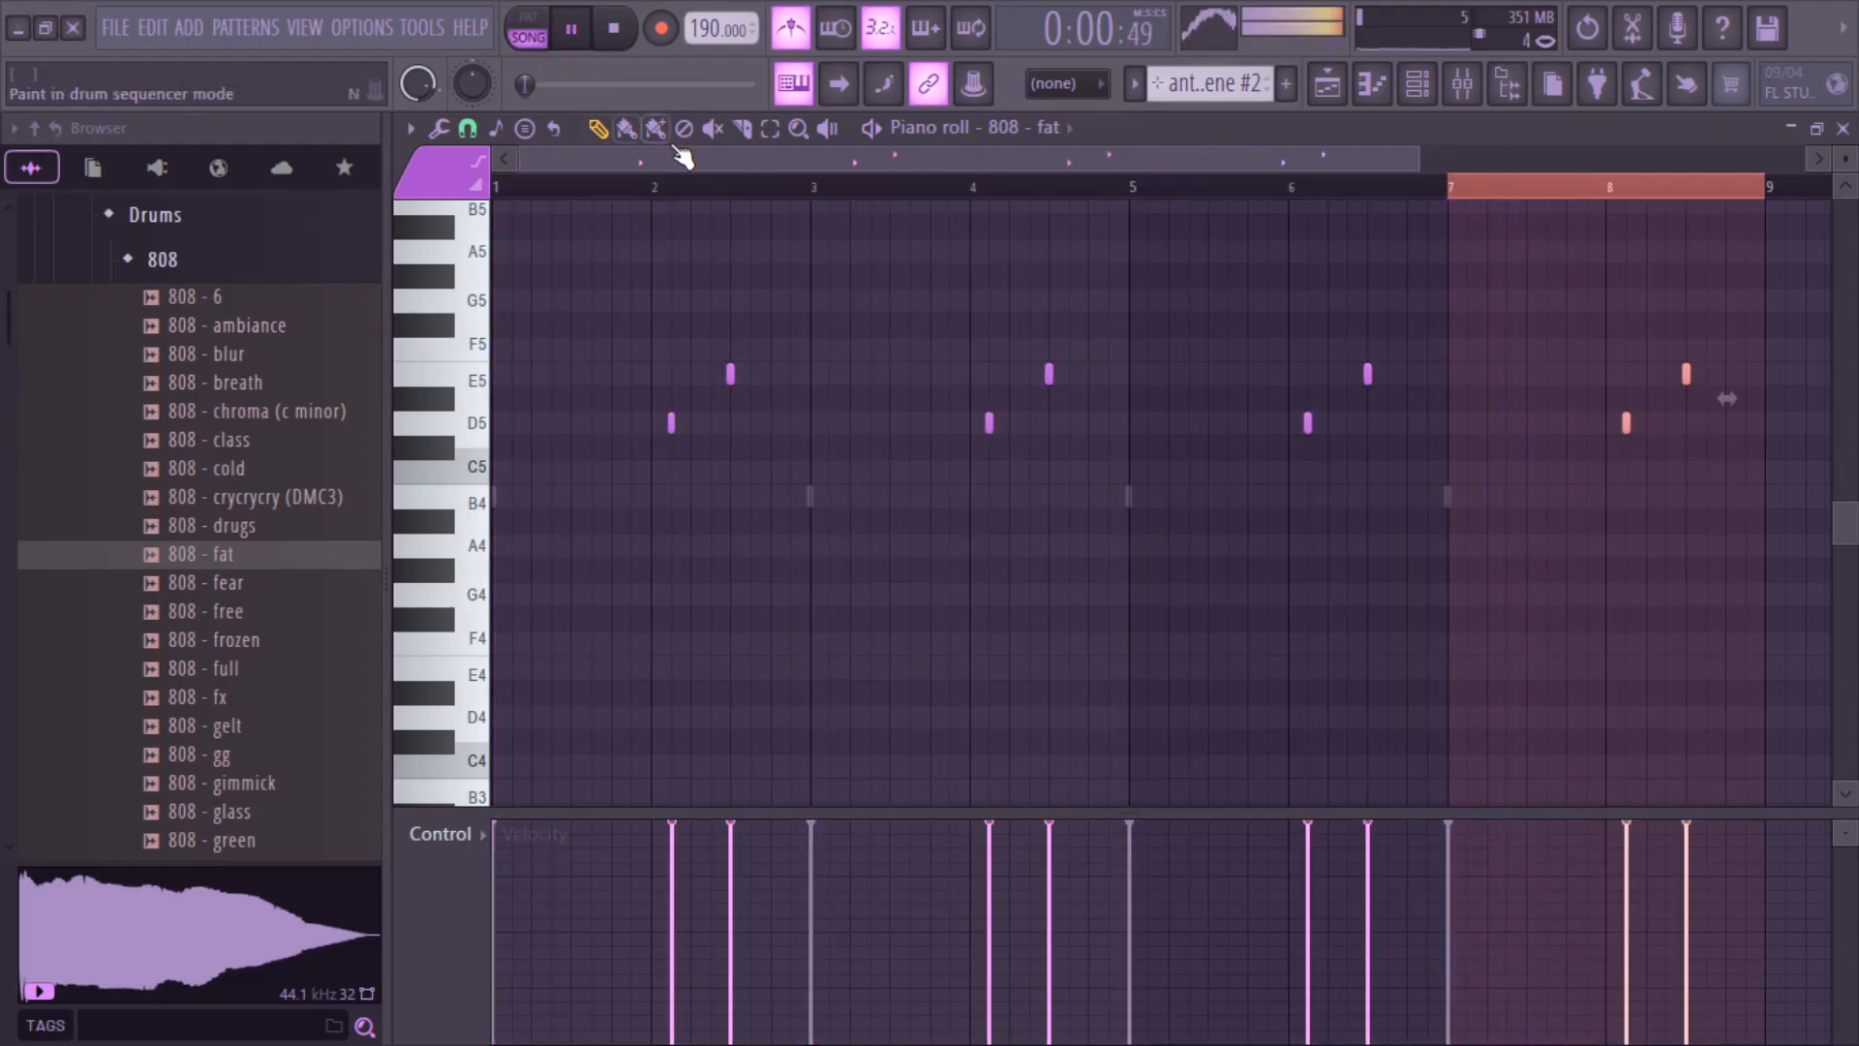
key(space)
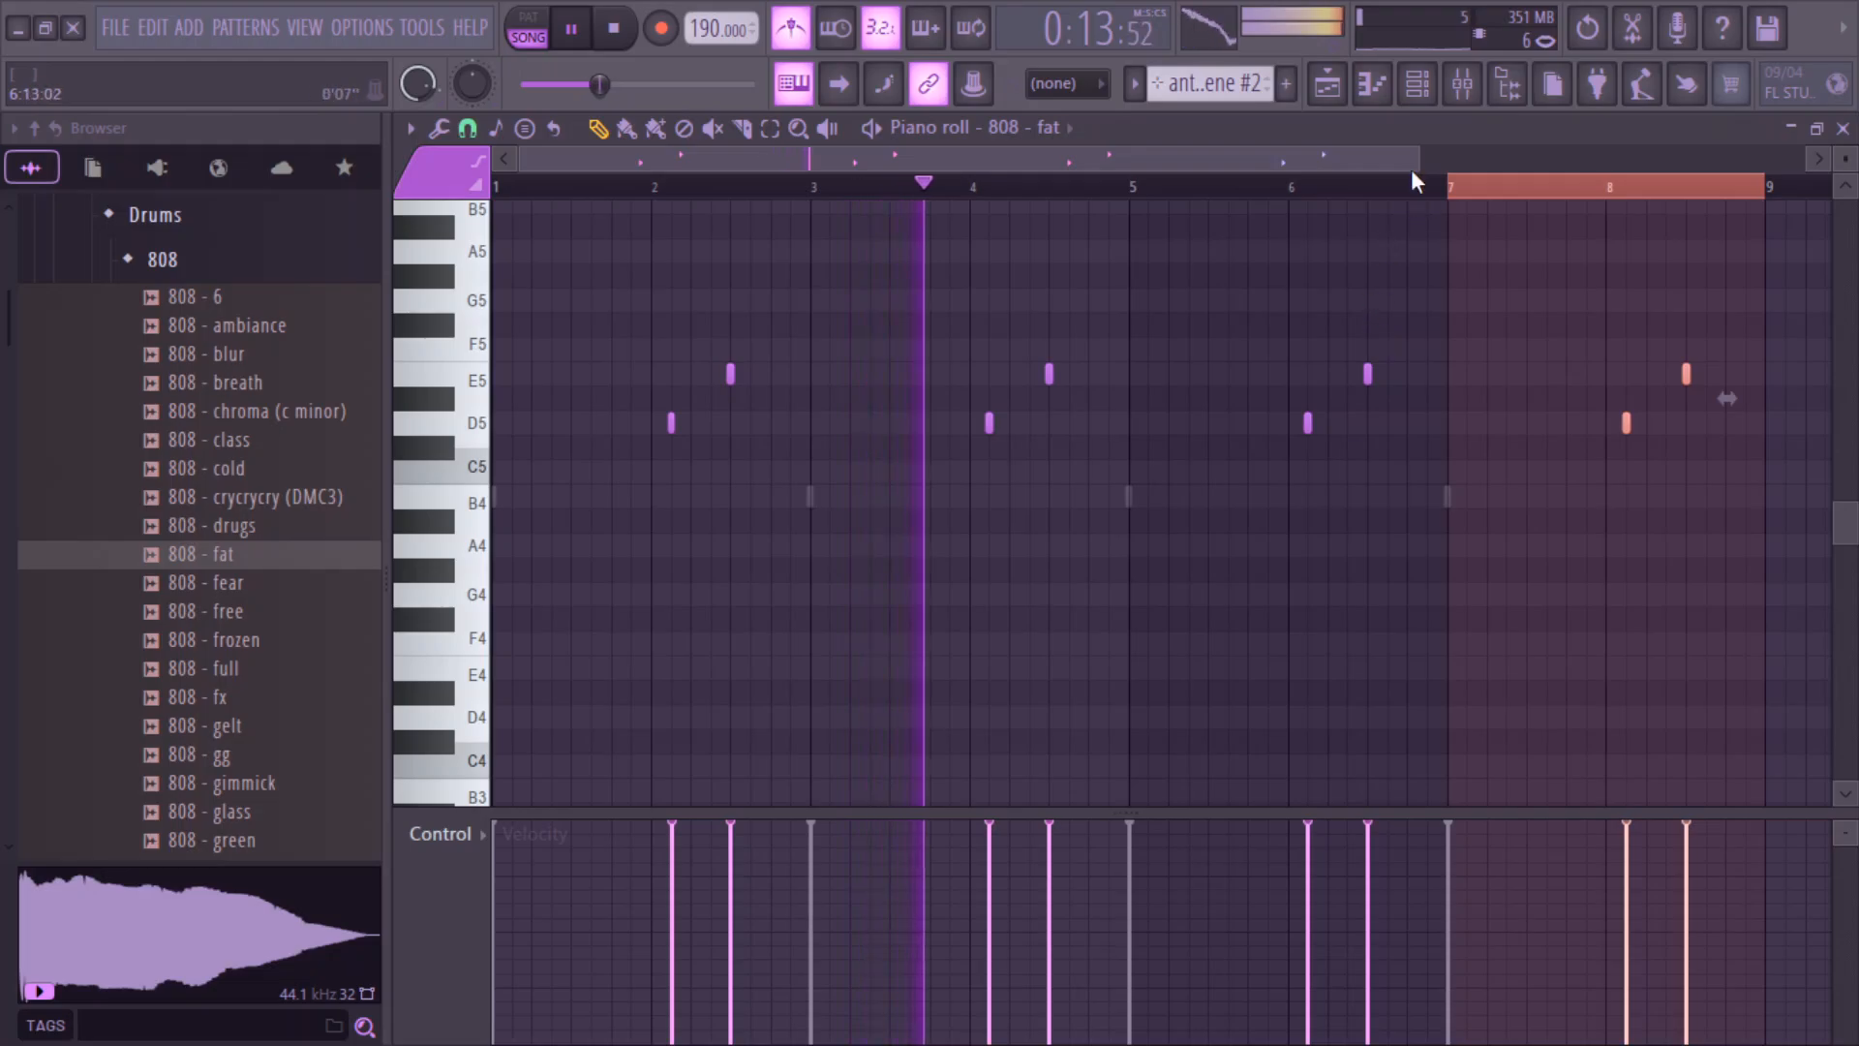
key(space)
click(995, 498)
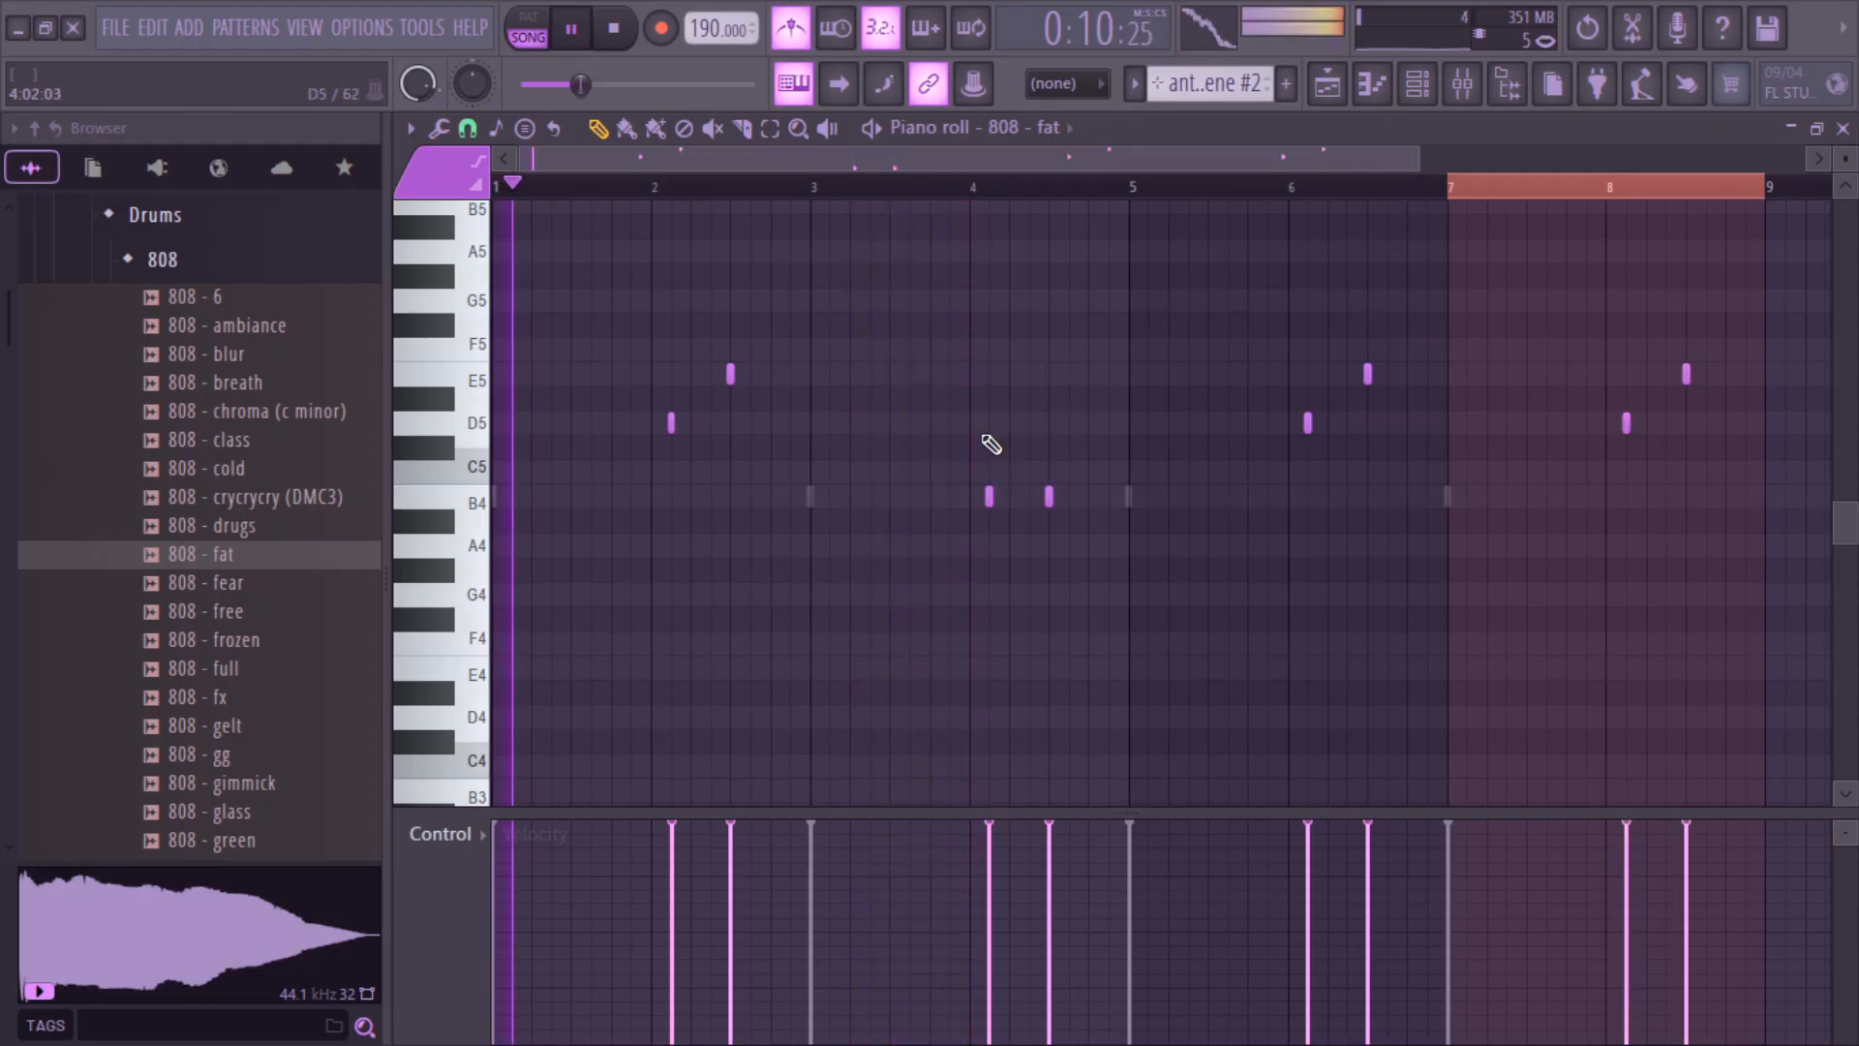
- Replace the two 808 notes in bar 8 with B4 notes on steps 3 and 9
drag(1418, 158, 1803, 162)
right_click(1320, 423)
right_click(1365, 374)
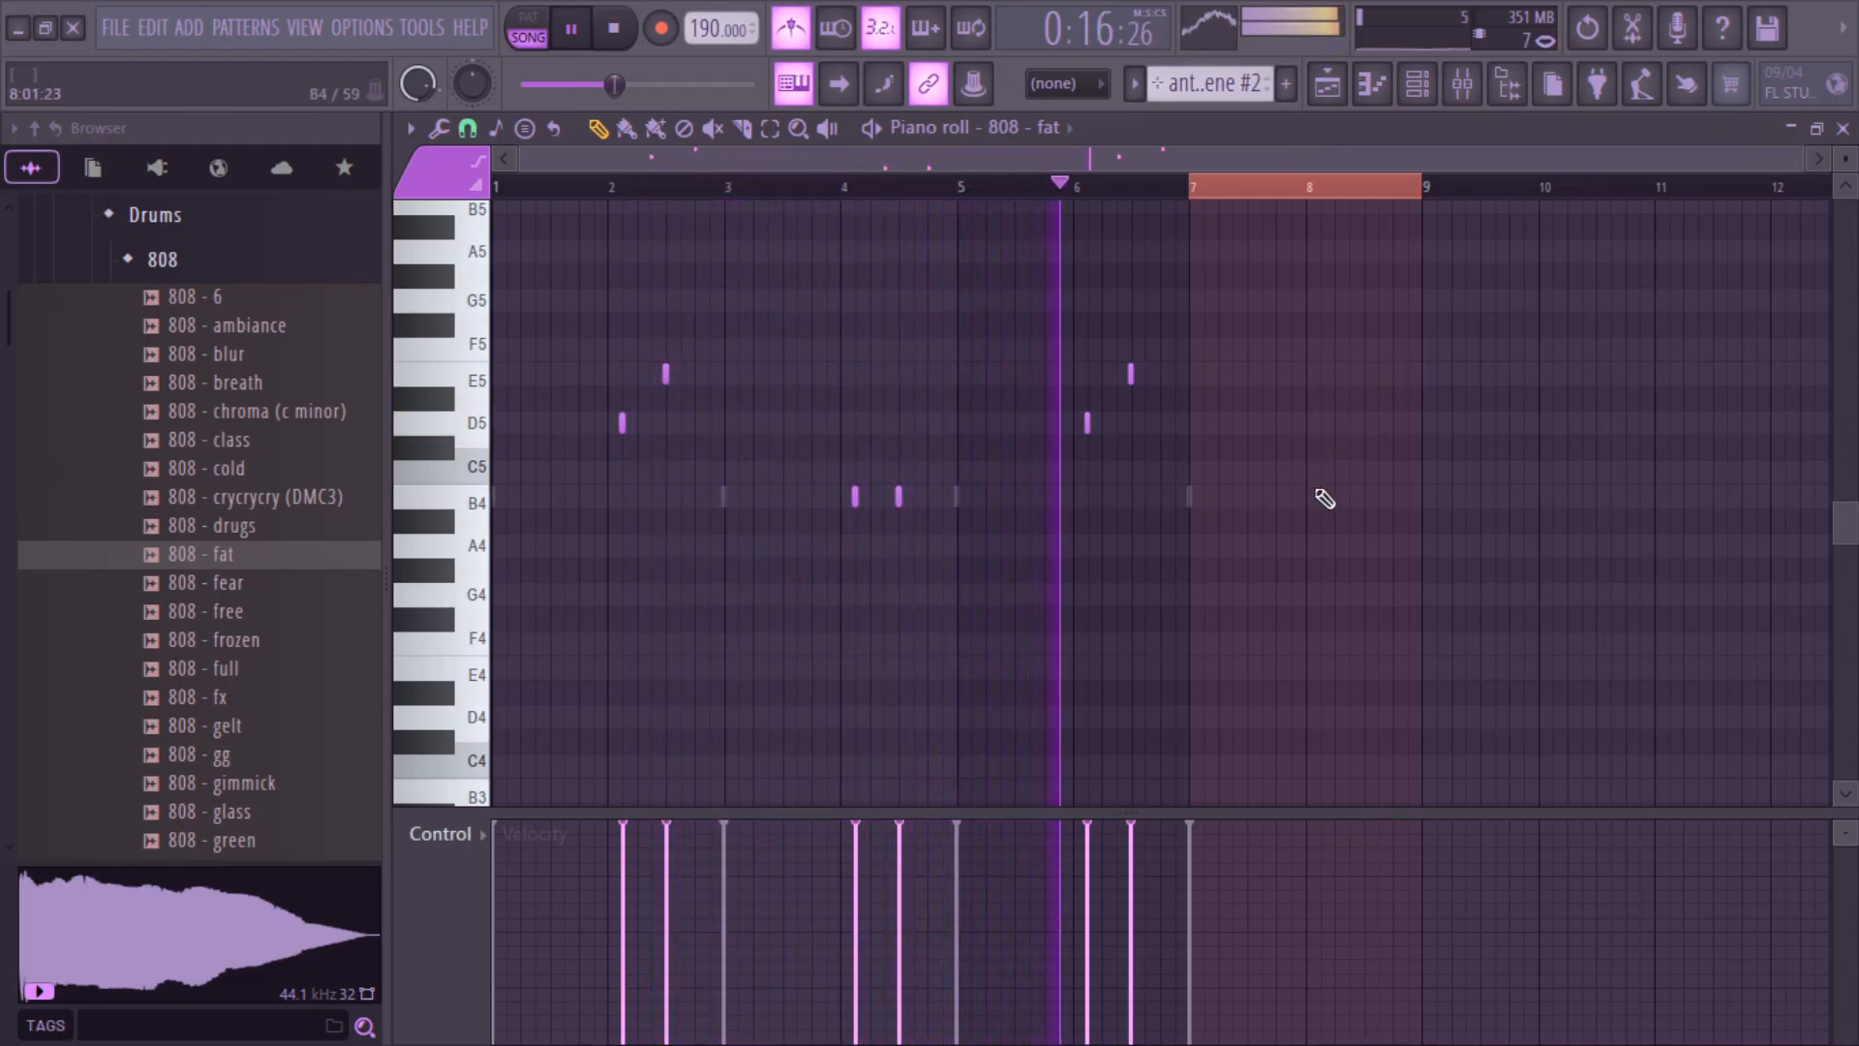
click(1320, 498)
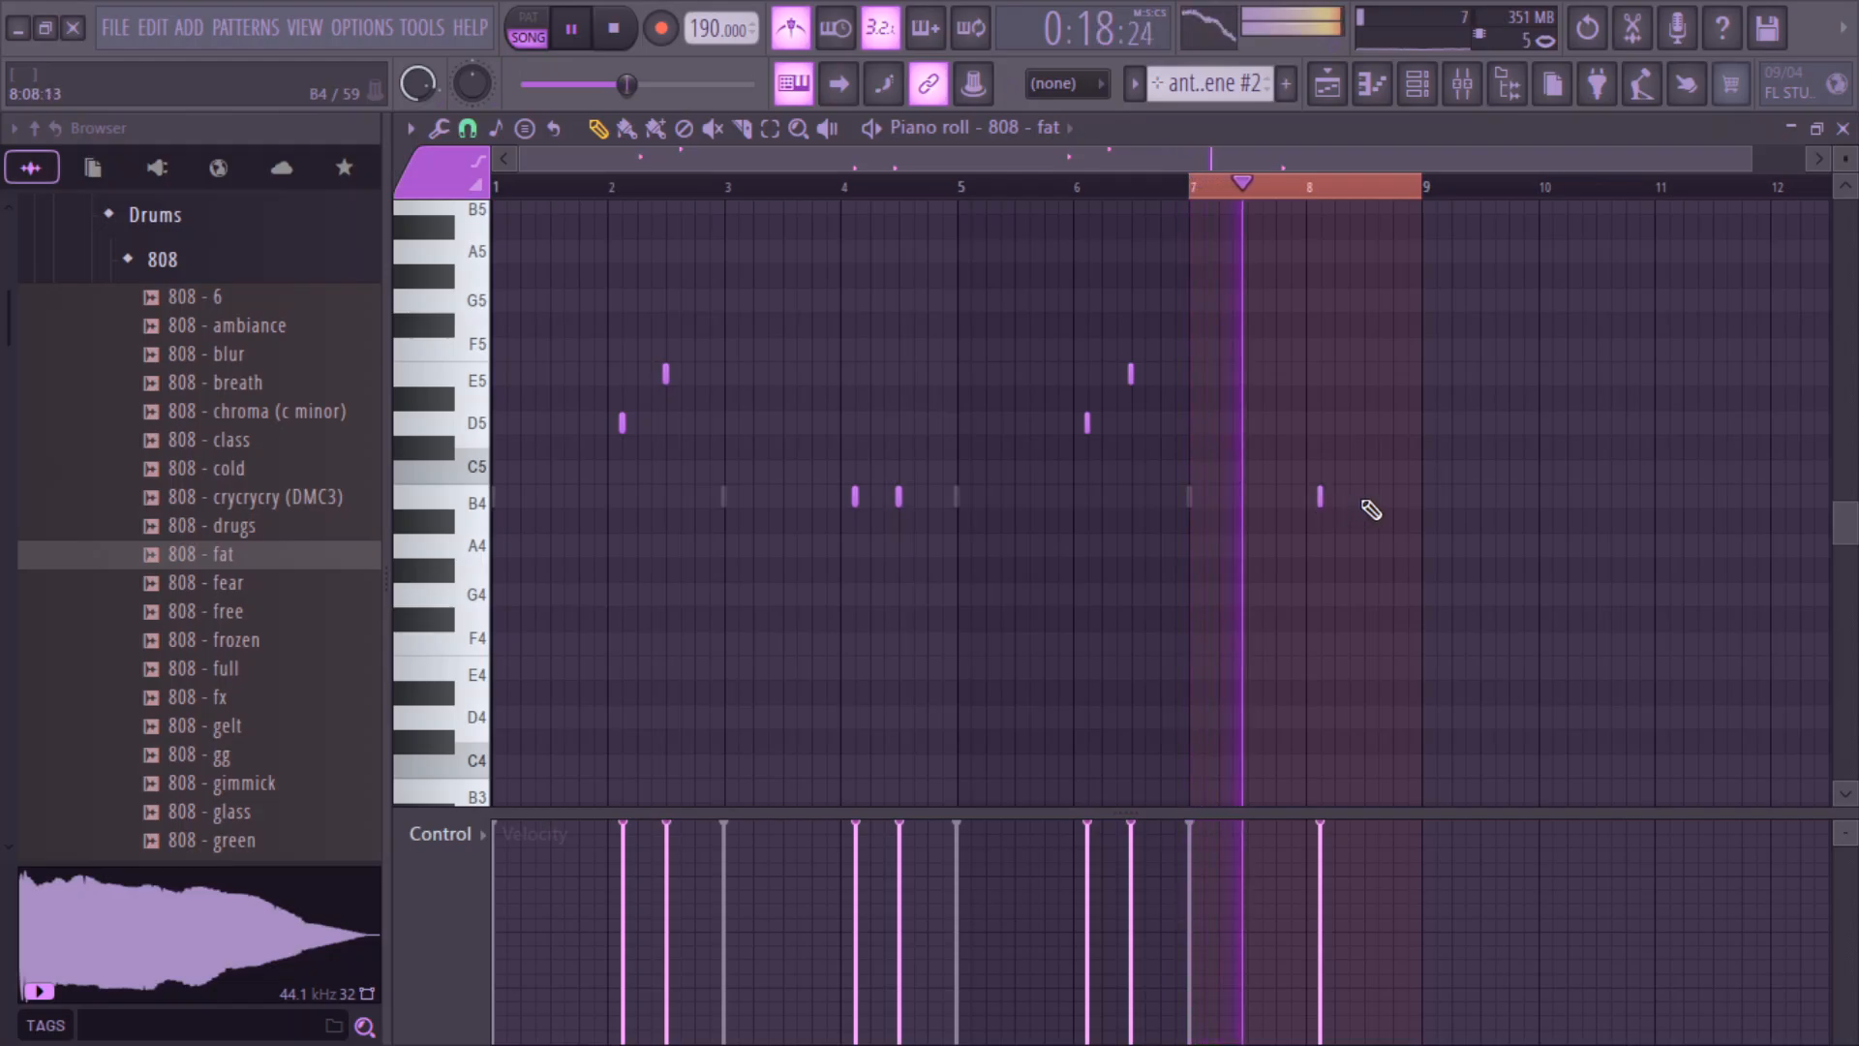
click(1363, 496)
key(space)
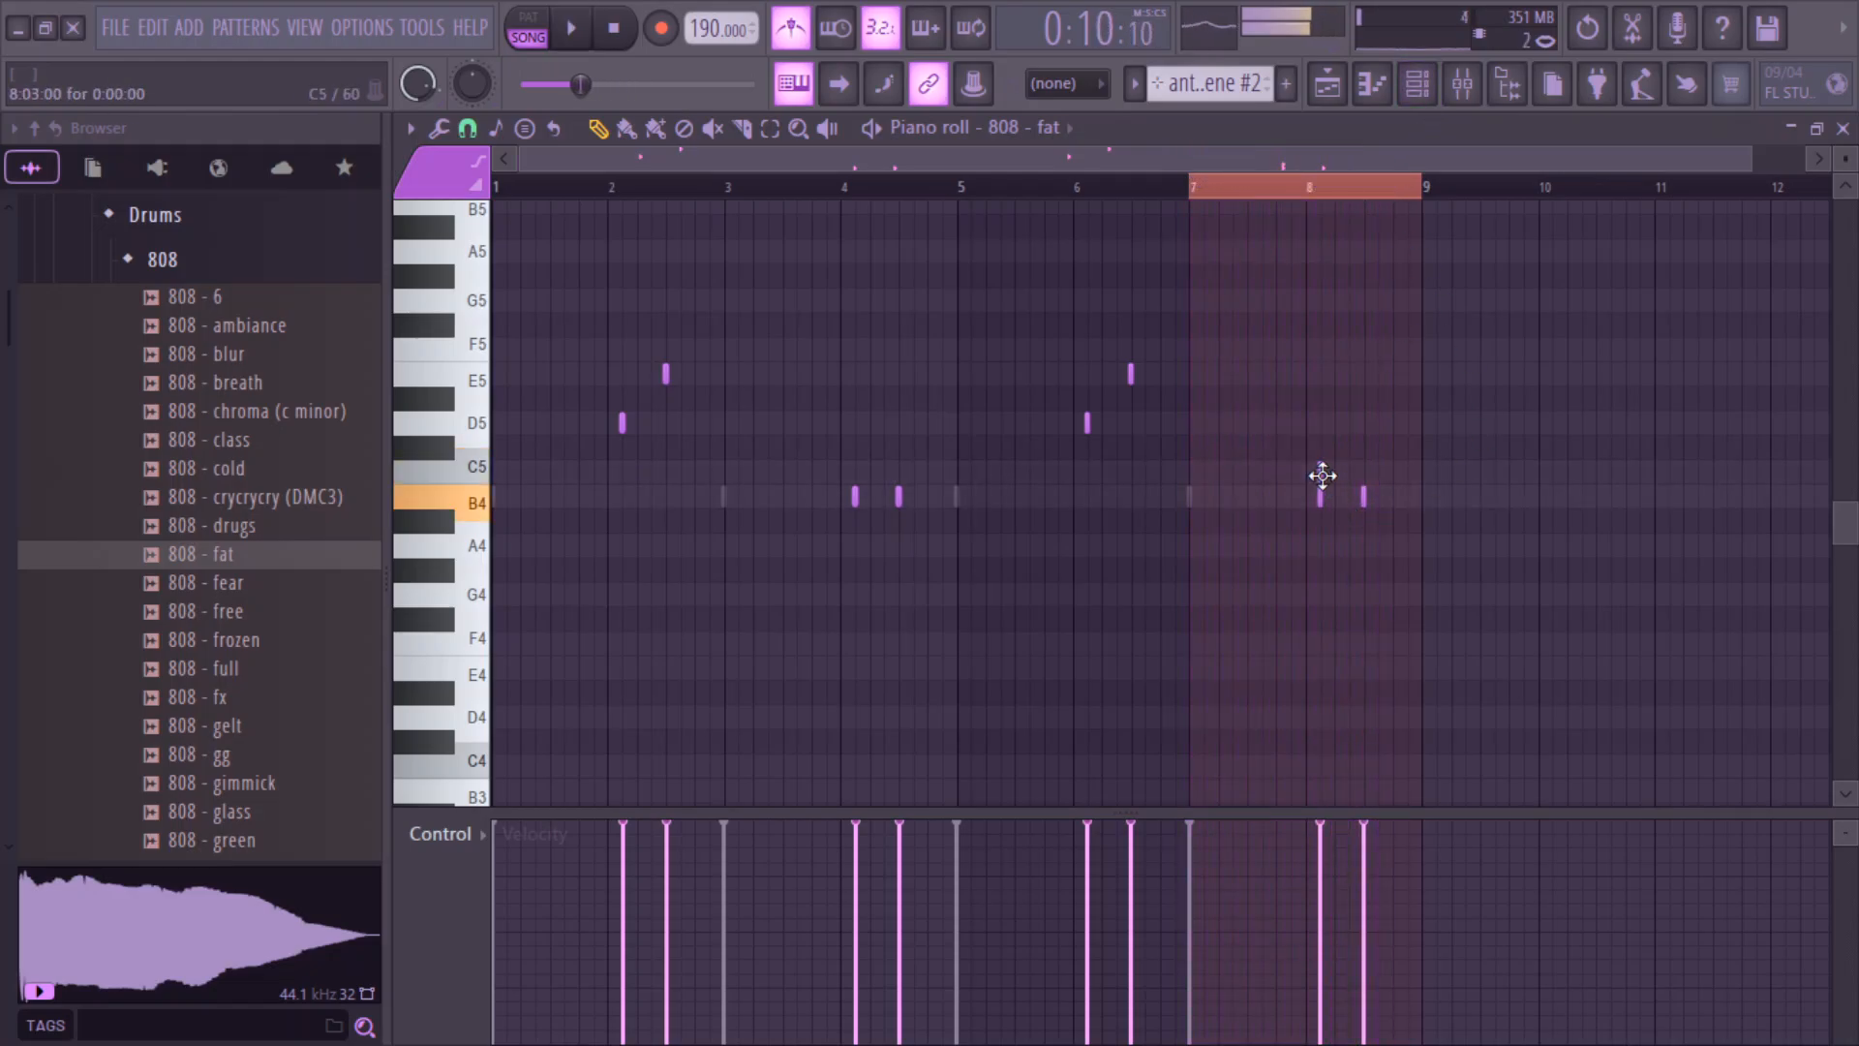
- Replace the step 9 note in bar 8 with G5, and try C5 on step 3 during playback before restoring B4
drag(1367, 376, 1371, 340)
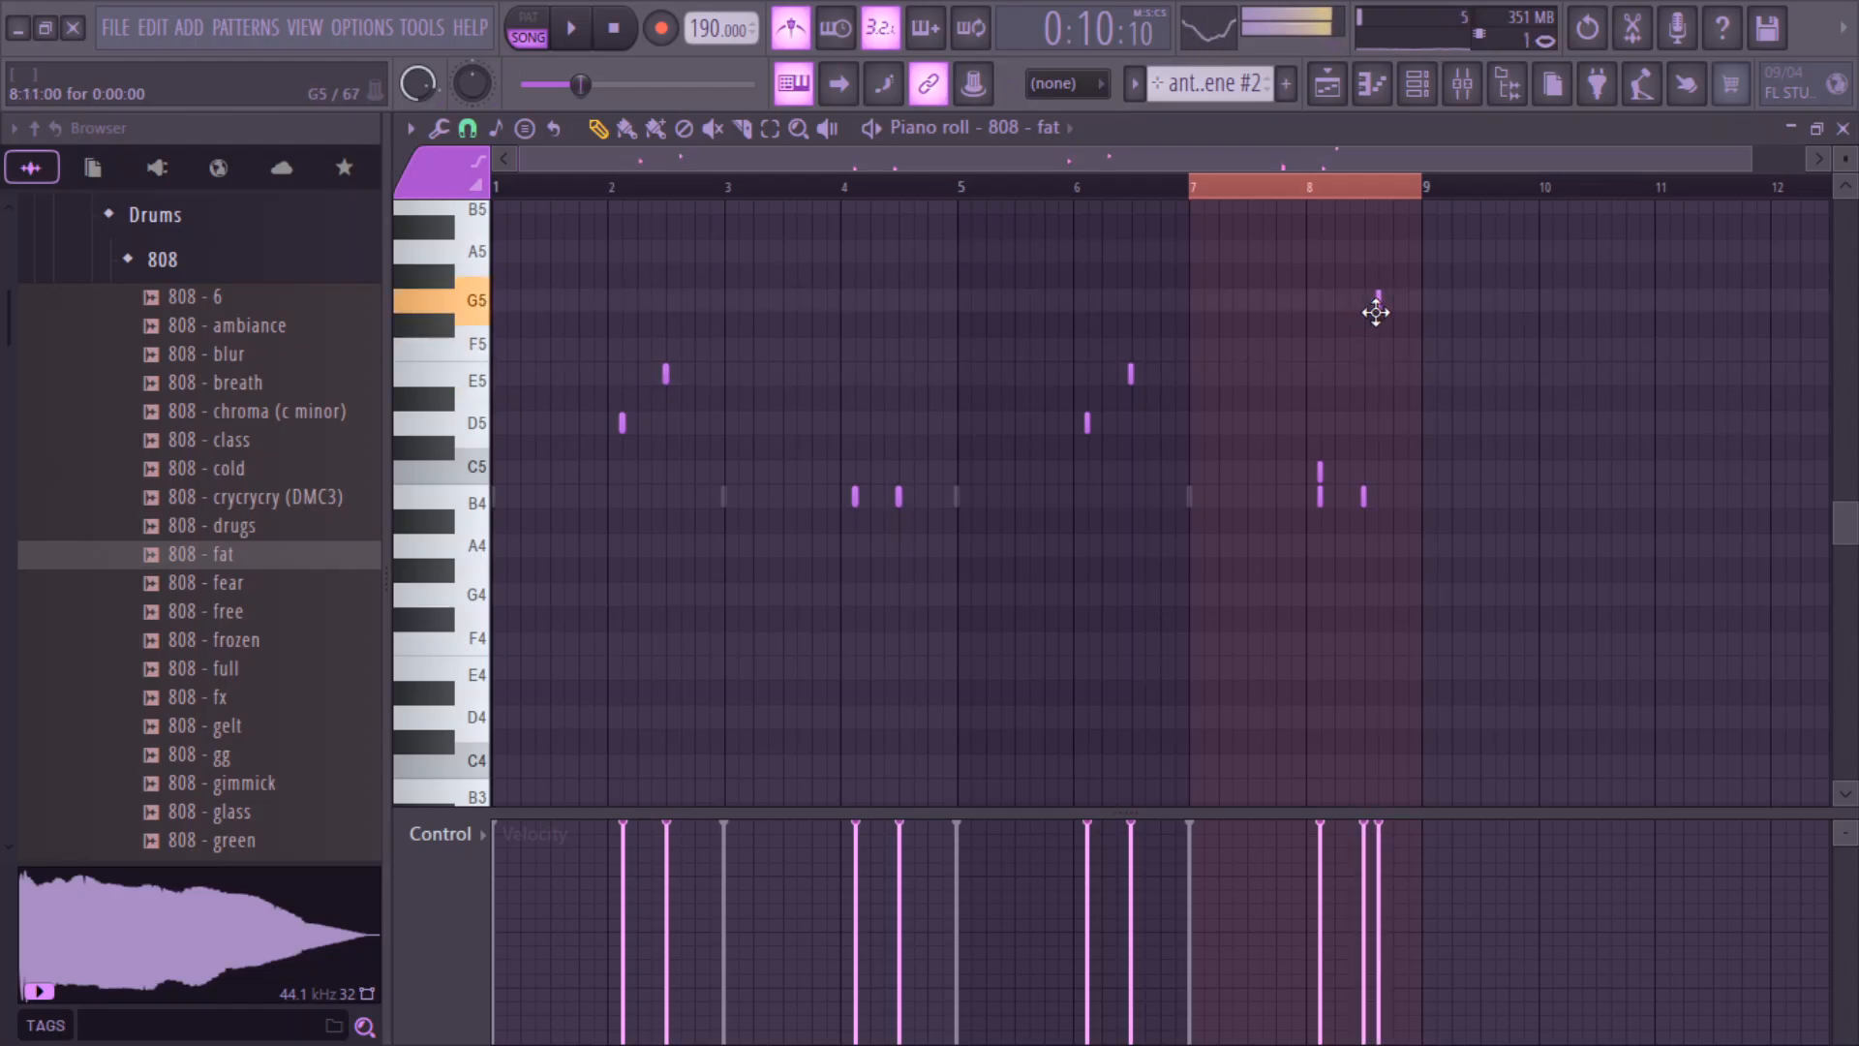
key(space)
drag(1375, 312, 1362, 312)
right_click(1362, 505)
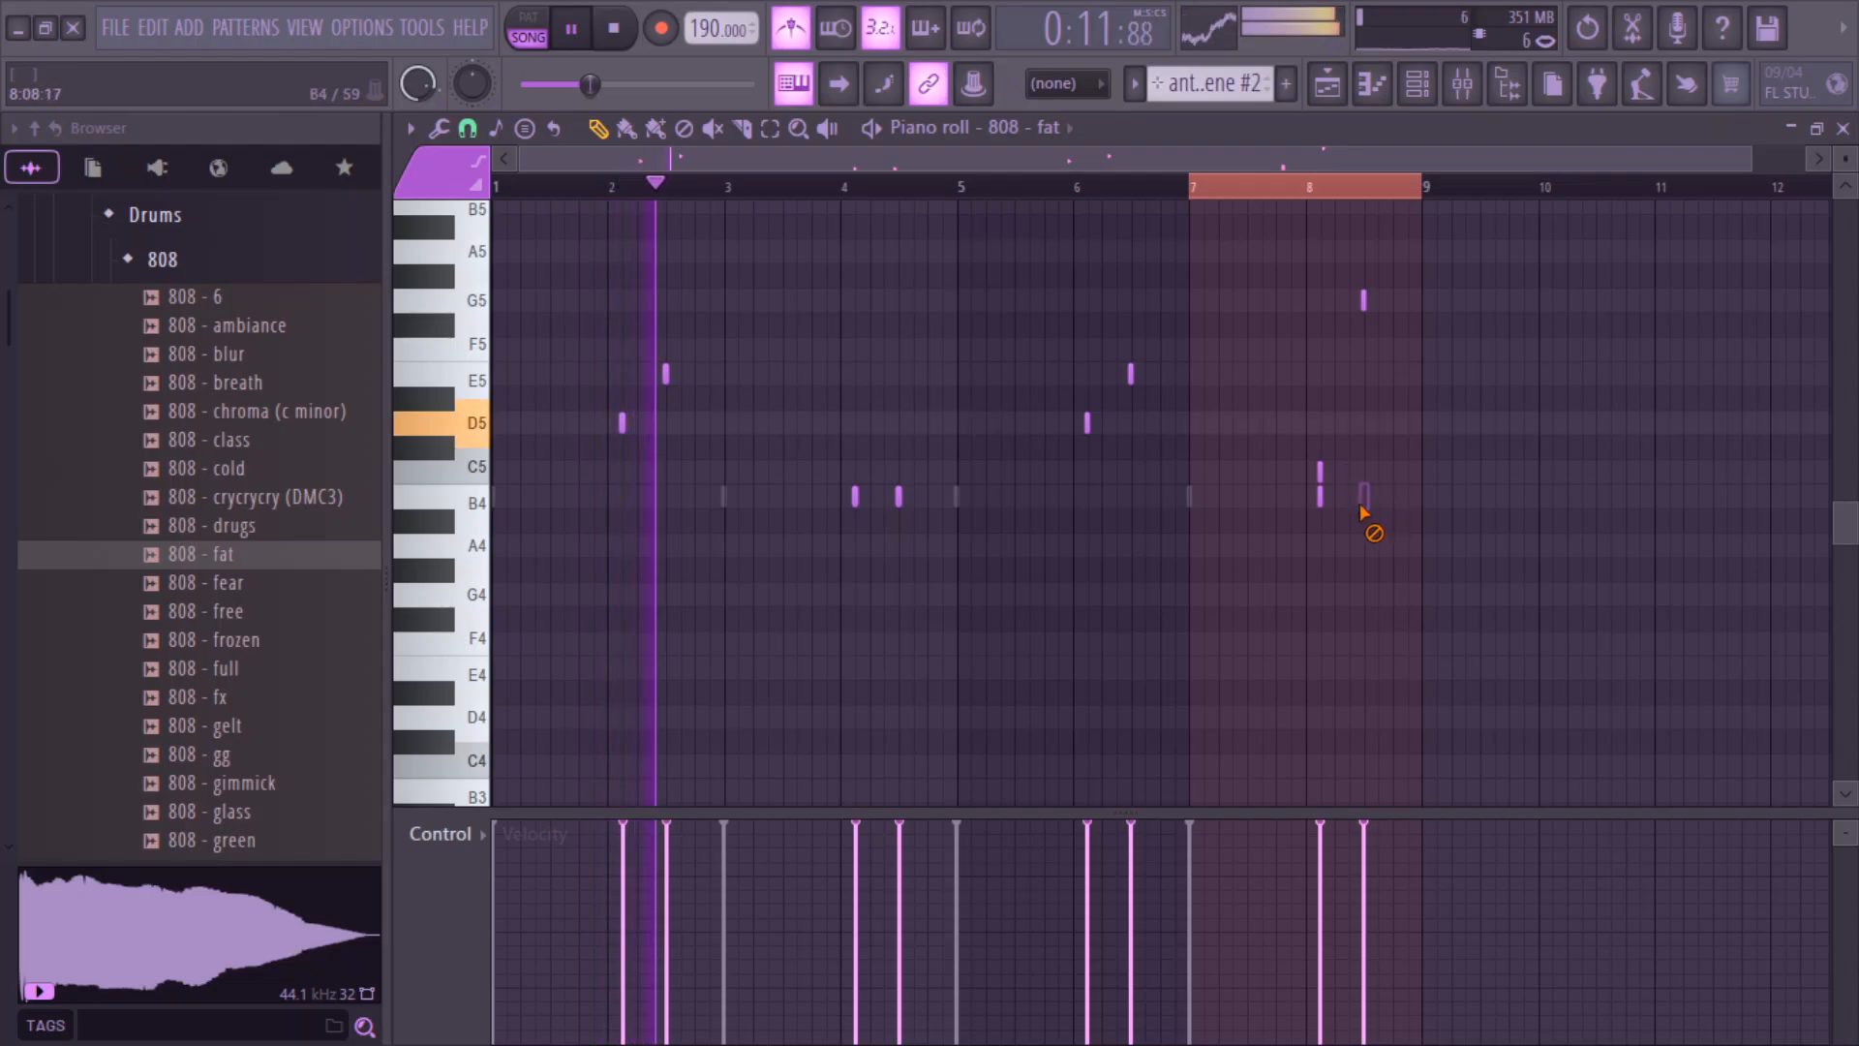
right_click(1318, 498)
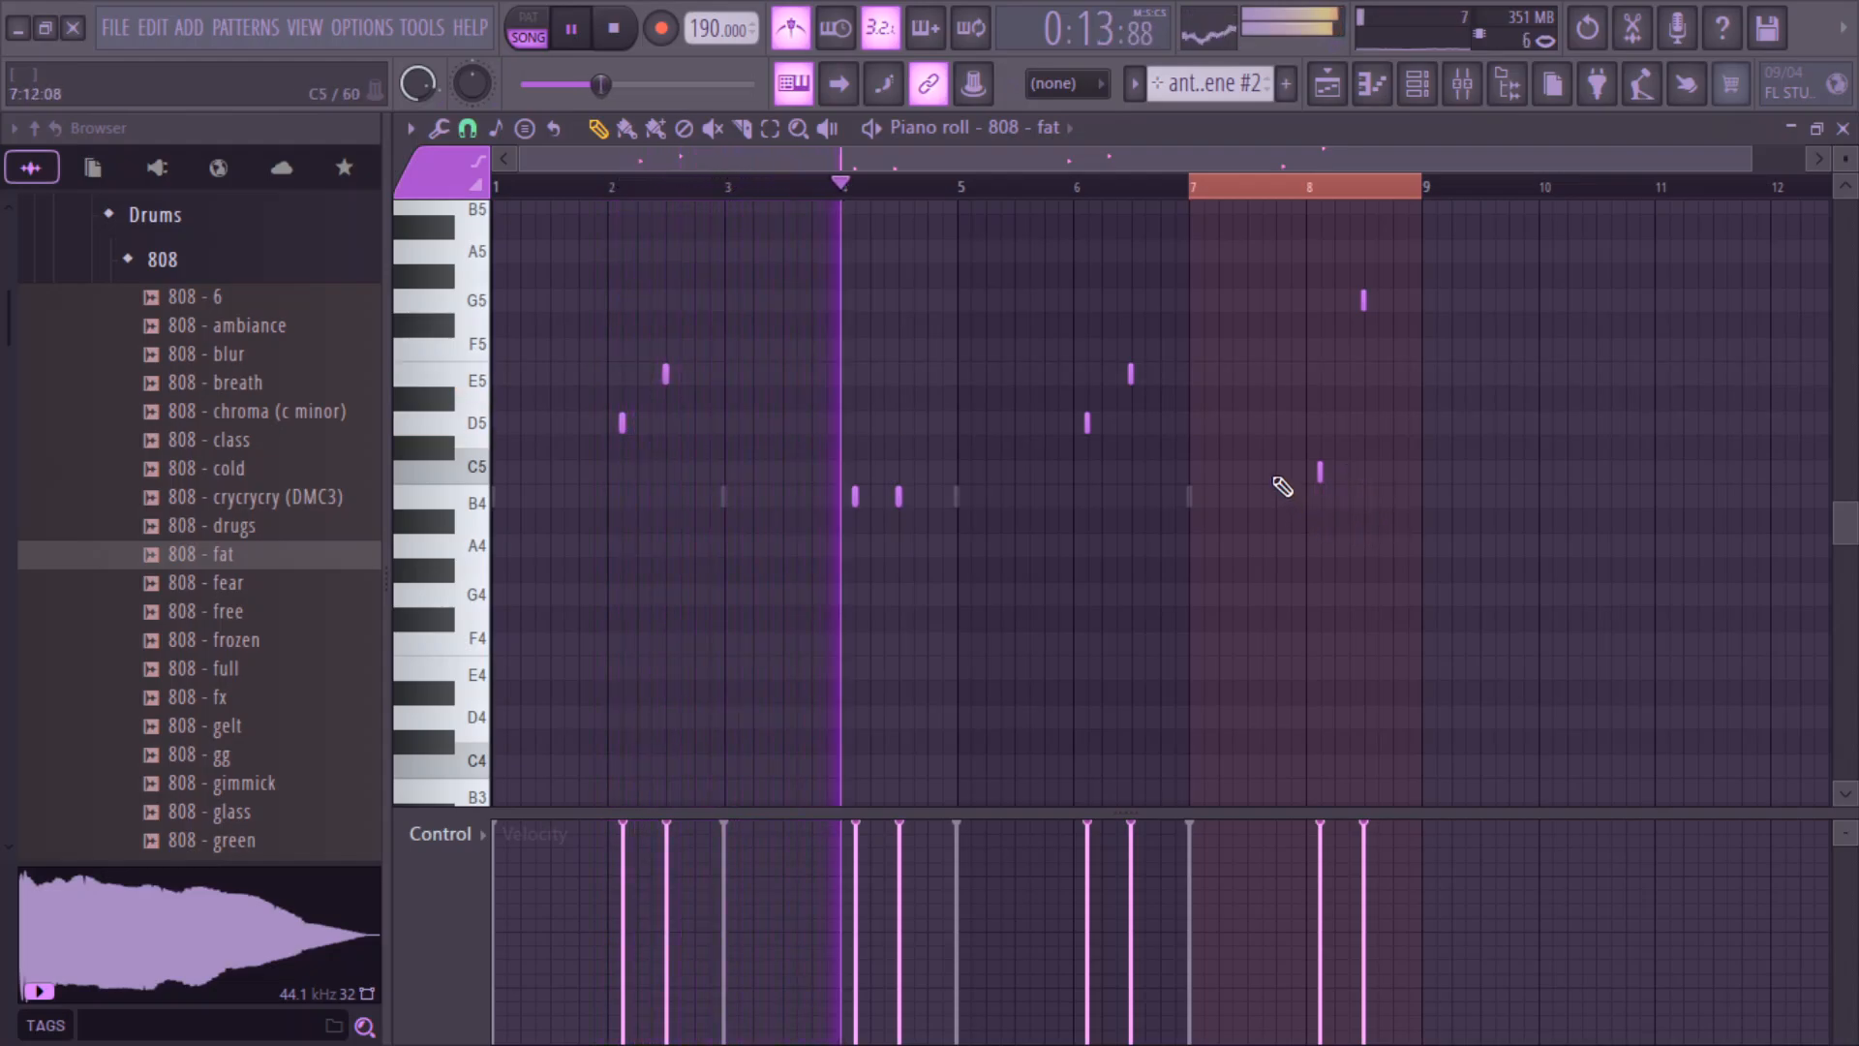
click(1323, 497)
right_click(1321, 470)
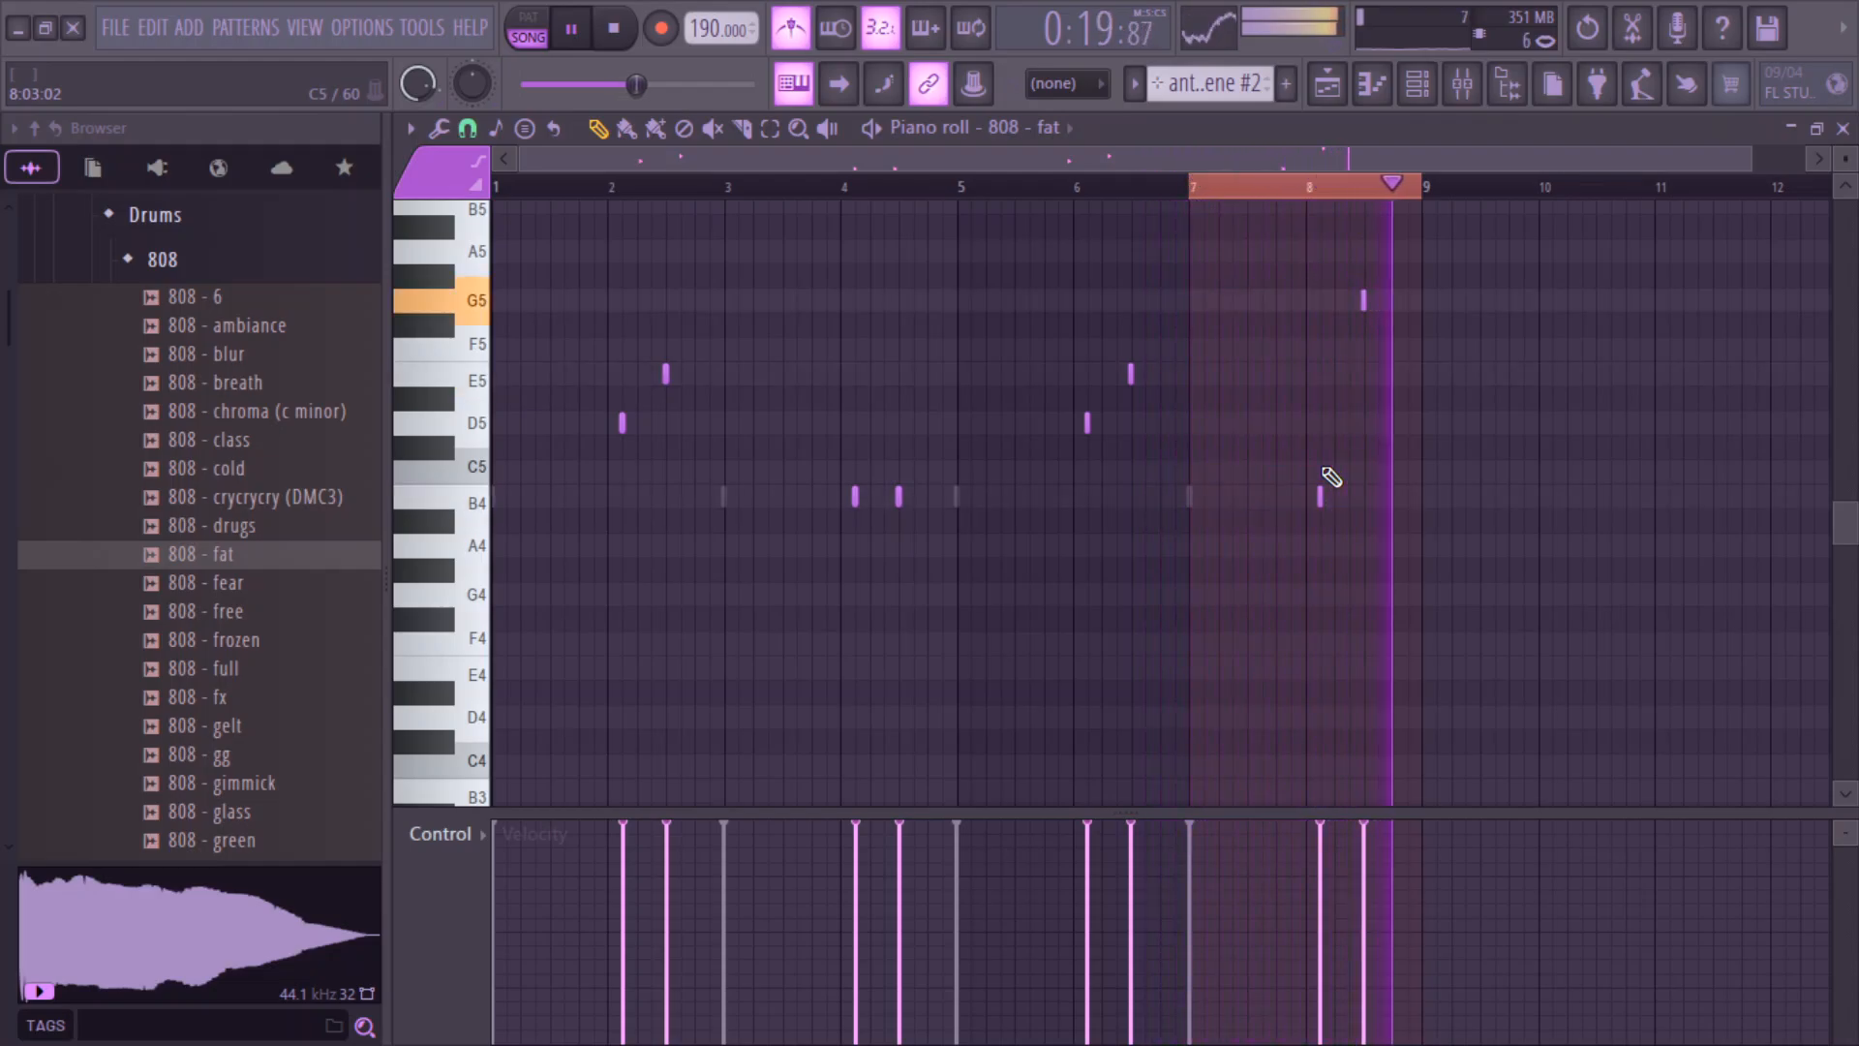
- Stop playback and transpose the 808 note on step 9 of bar 8 down an octave to G4
key(space)
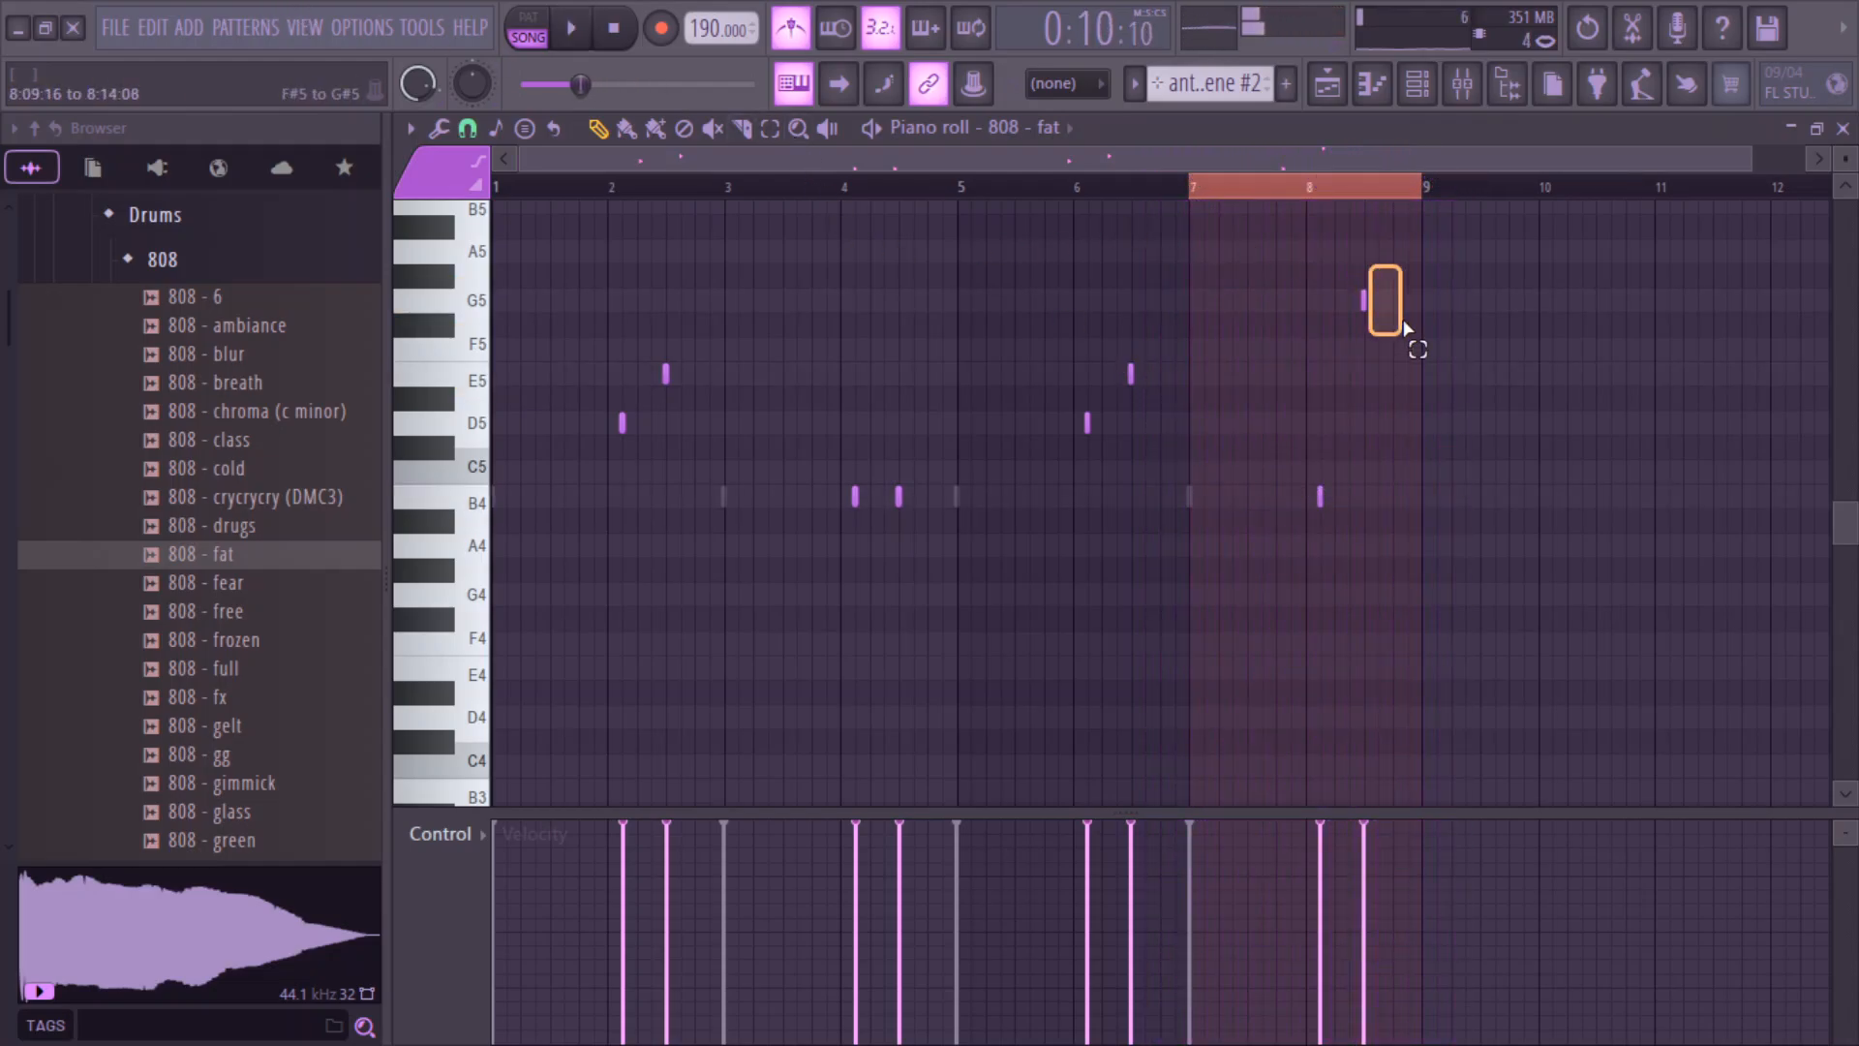
drag(1406, 327, 1333, 327)
key(space)
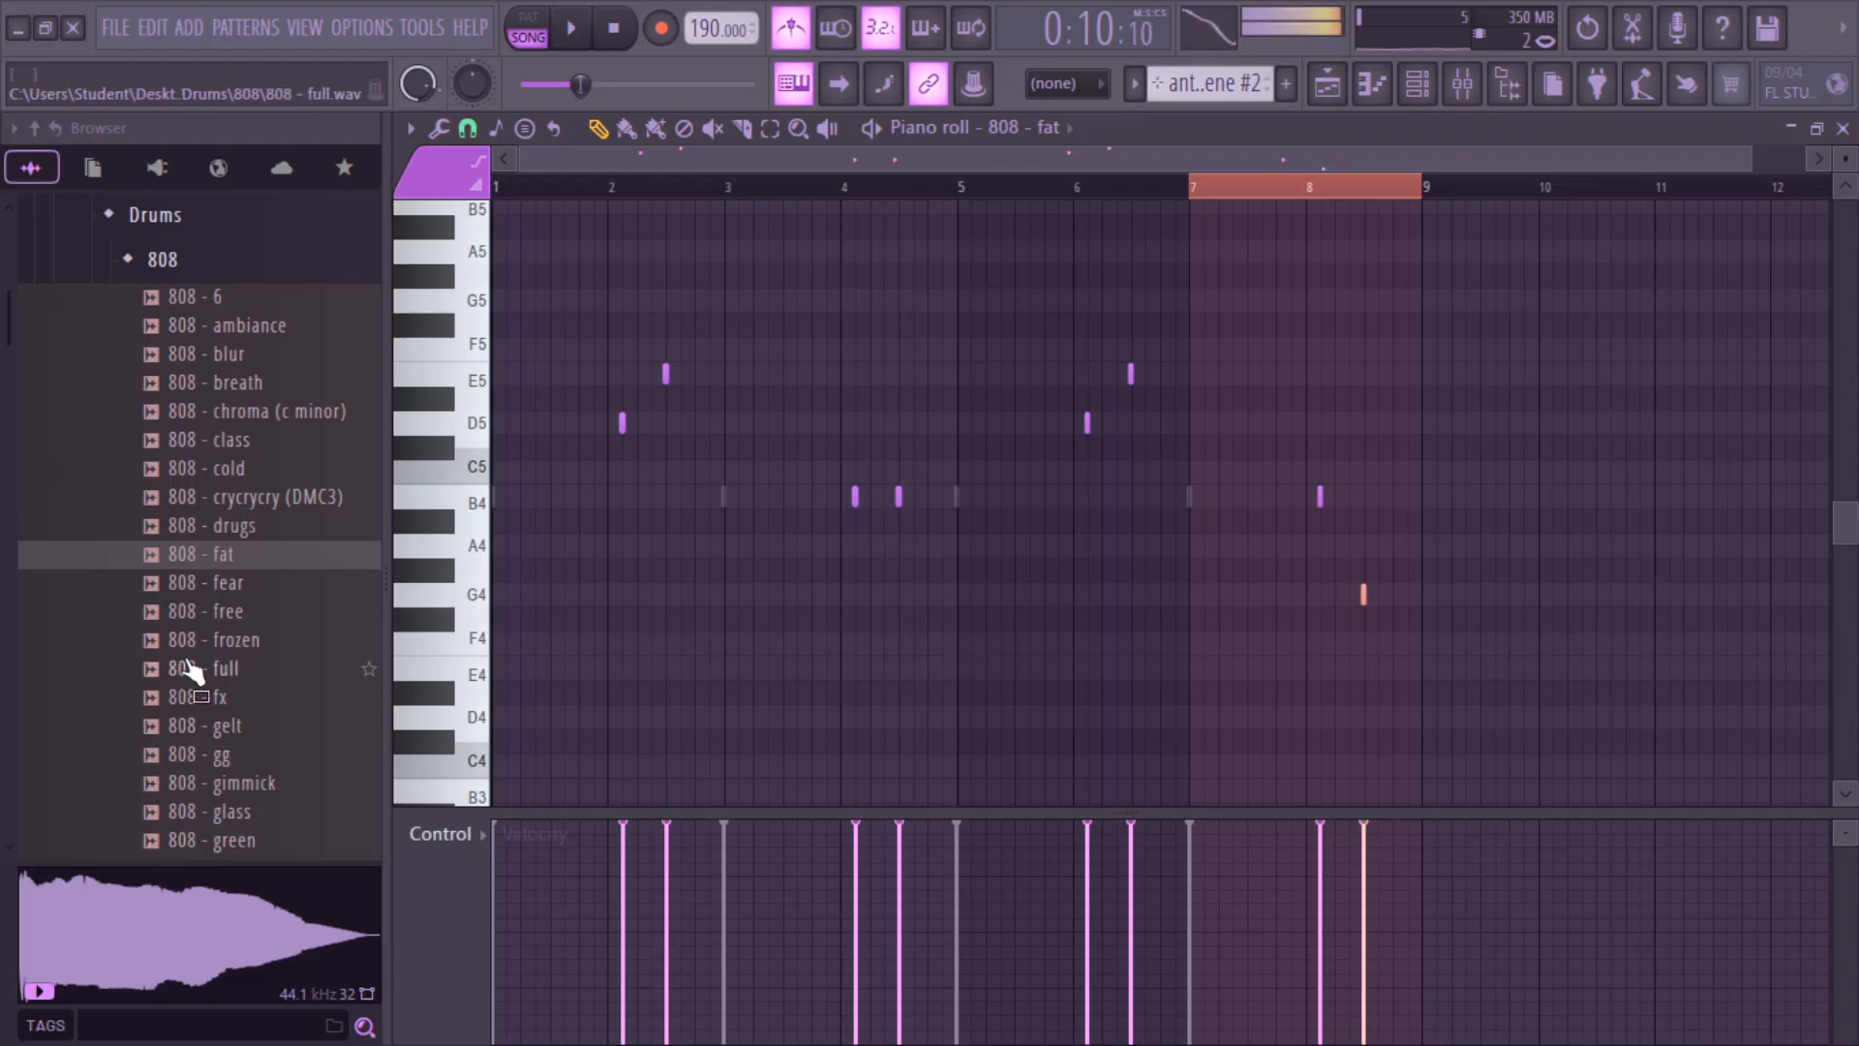
- Audition alternative bass samples from the first half of the Drums 808 folder, including 808 - frozen, full, fx, class and 6
click(226, 590)
click(223, 617)
click(219, 641)
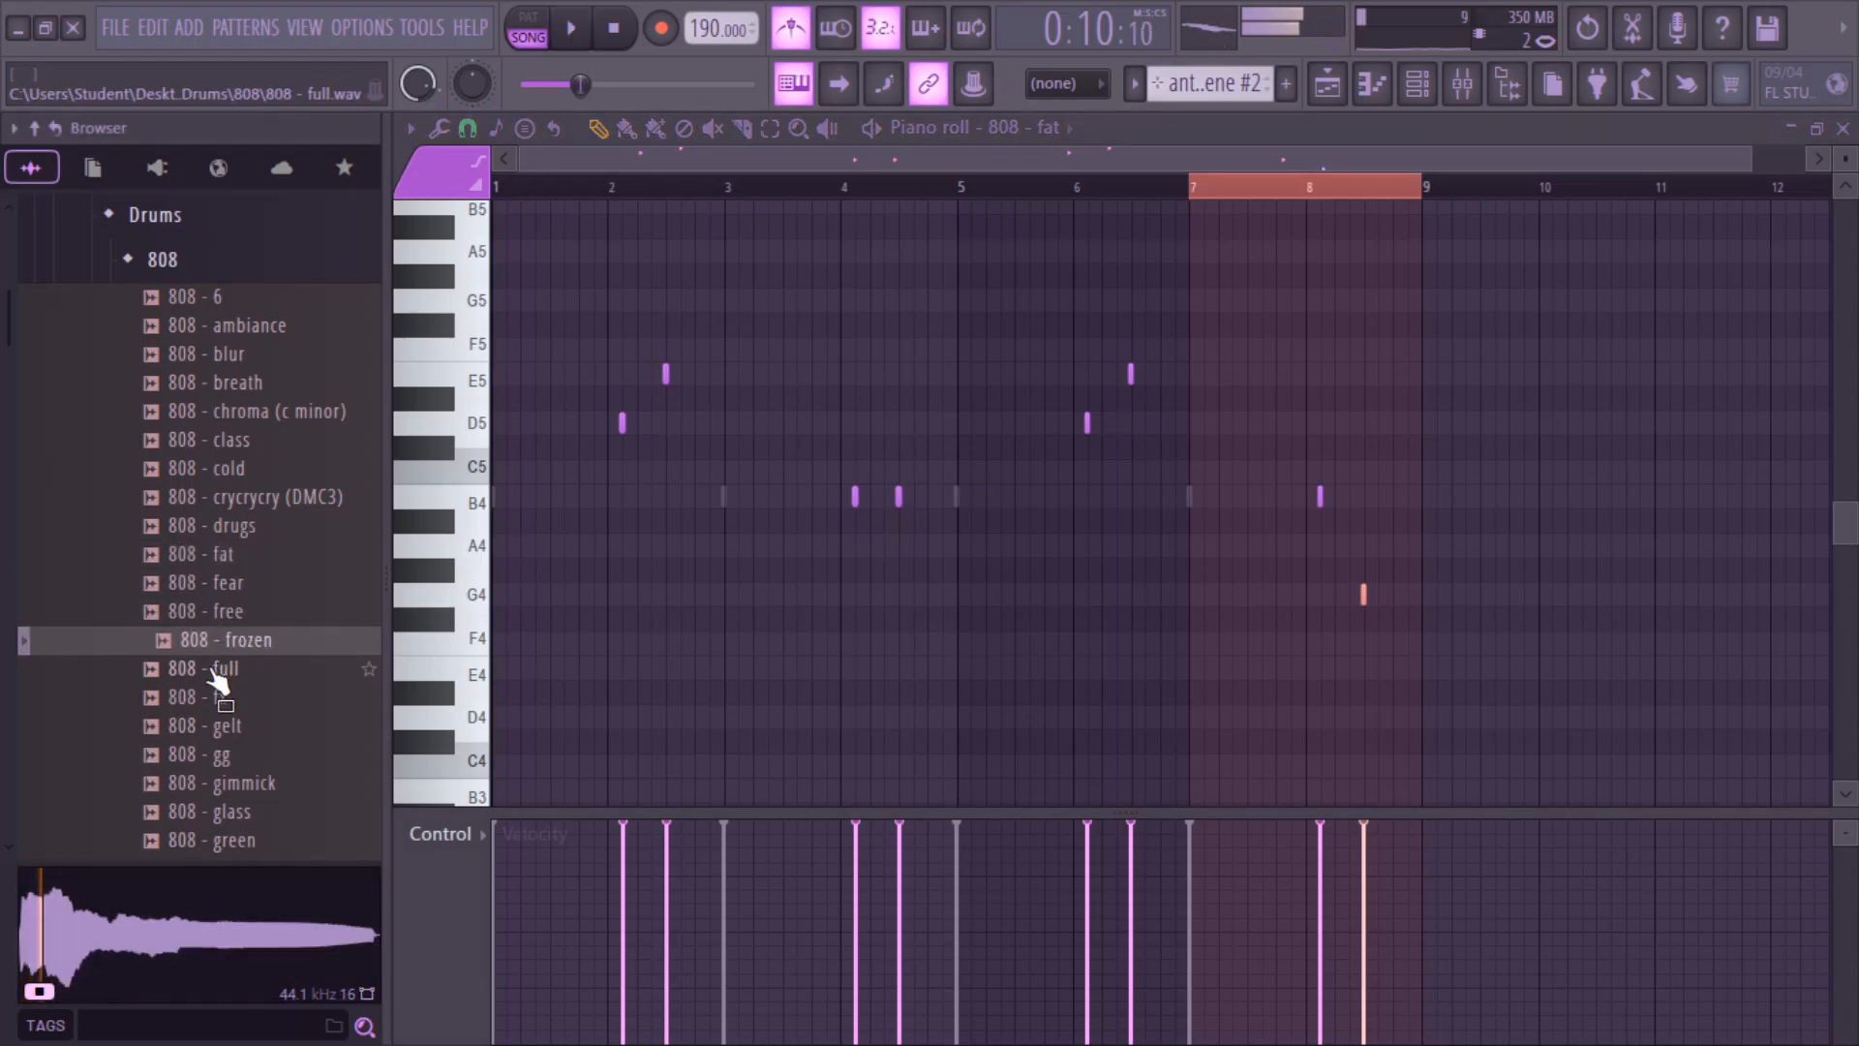
click(215, 670)
click(209, 698)
click(238, 443)
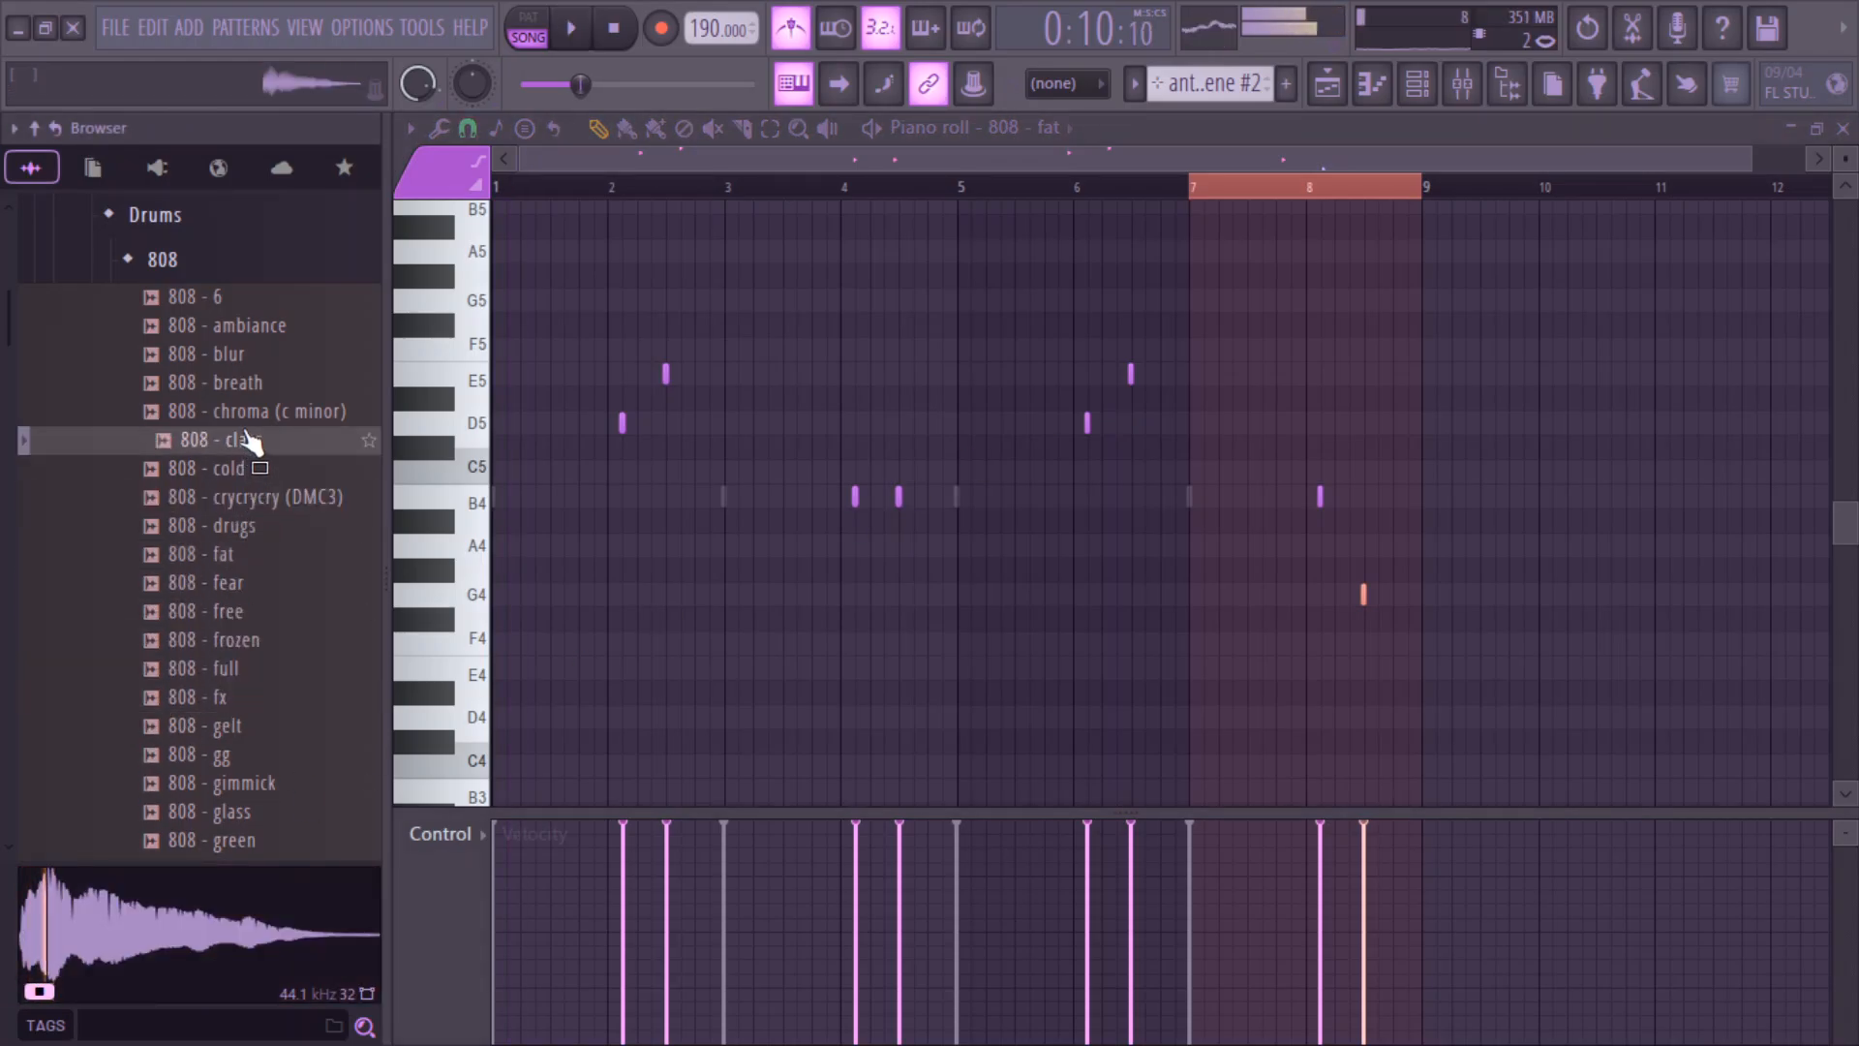
click(247, 411)
click(244, 384)
click(242, 354)
click(242, 326)
click(242, 300)
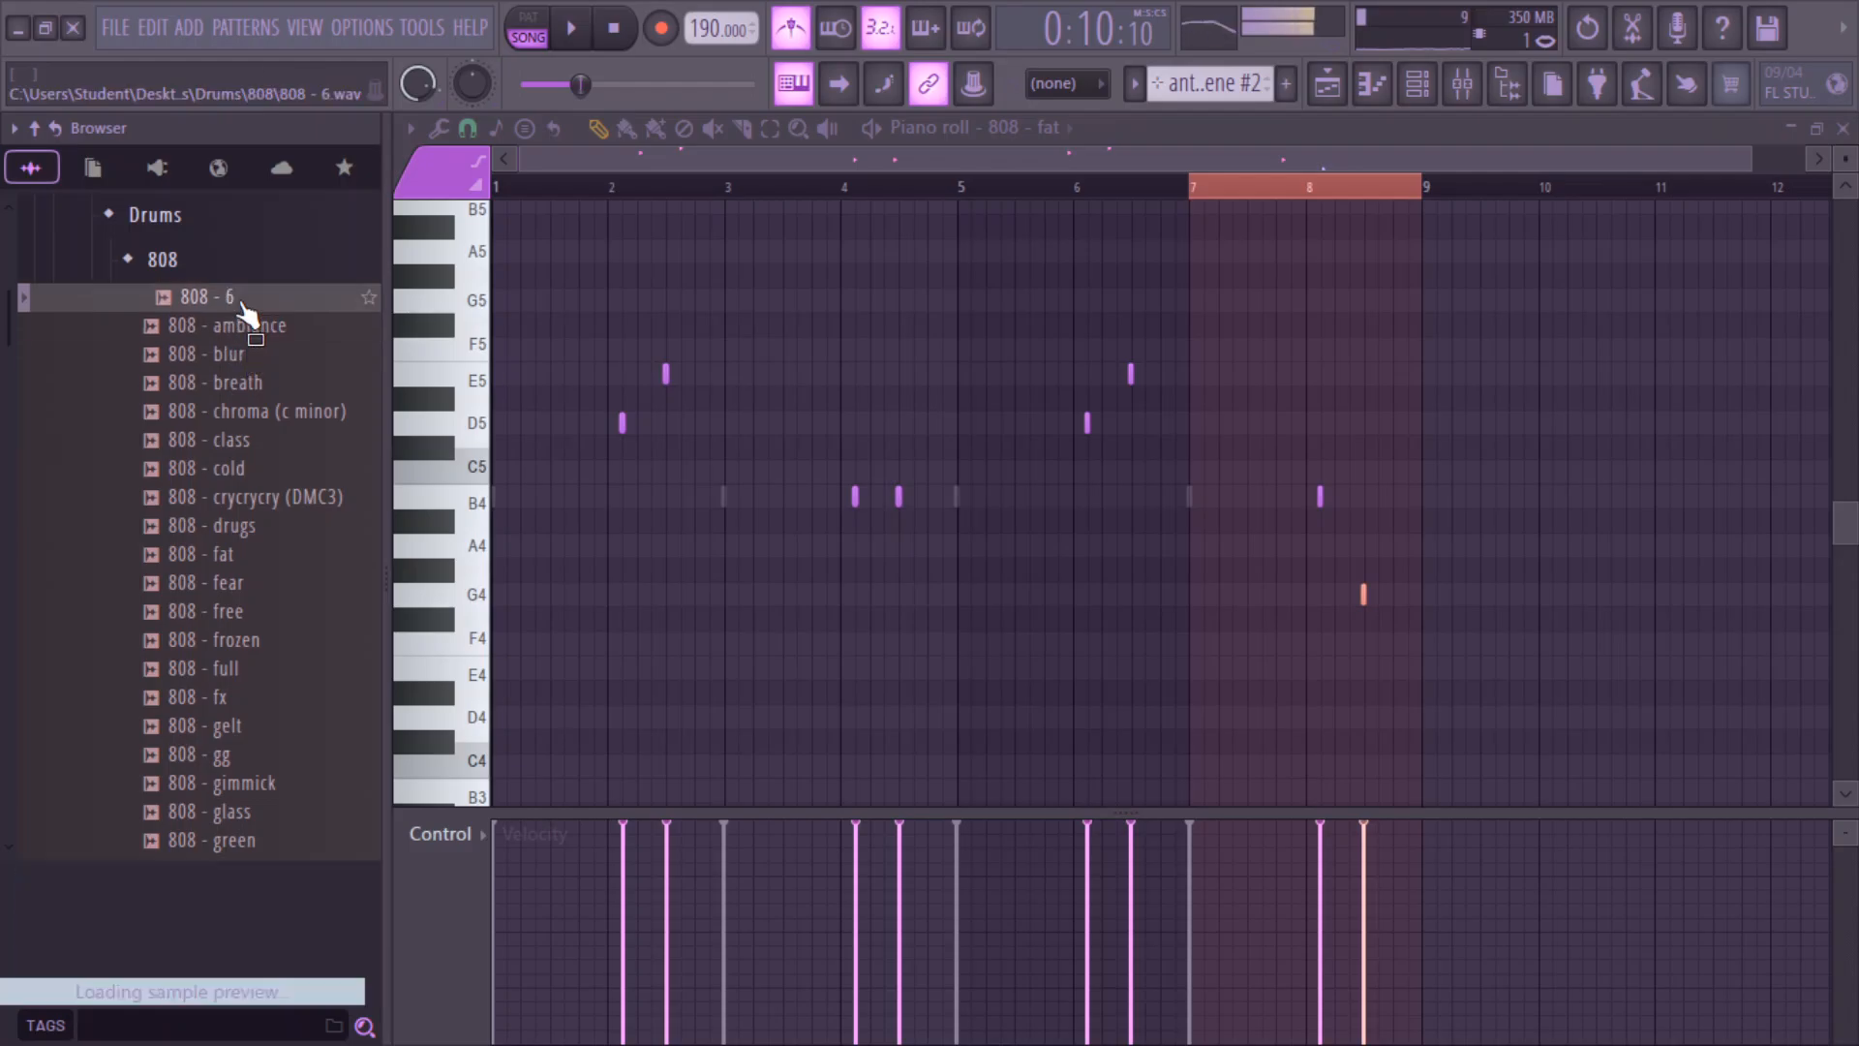
- Audition the remaining bass samples in the Drums 808 folder, from 808 - gelt down to 808 - zebra (c minor)
drag(242, 305, 223, 726)
click(215, 761)
click(215, 804)
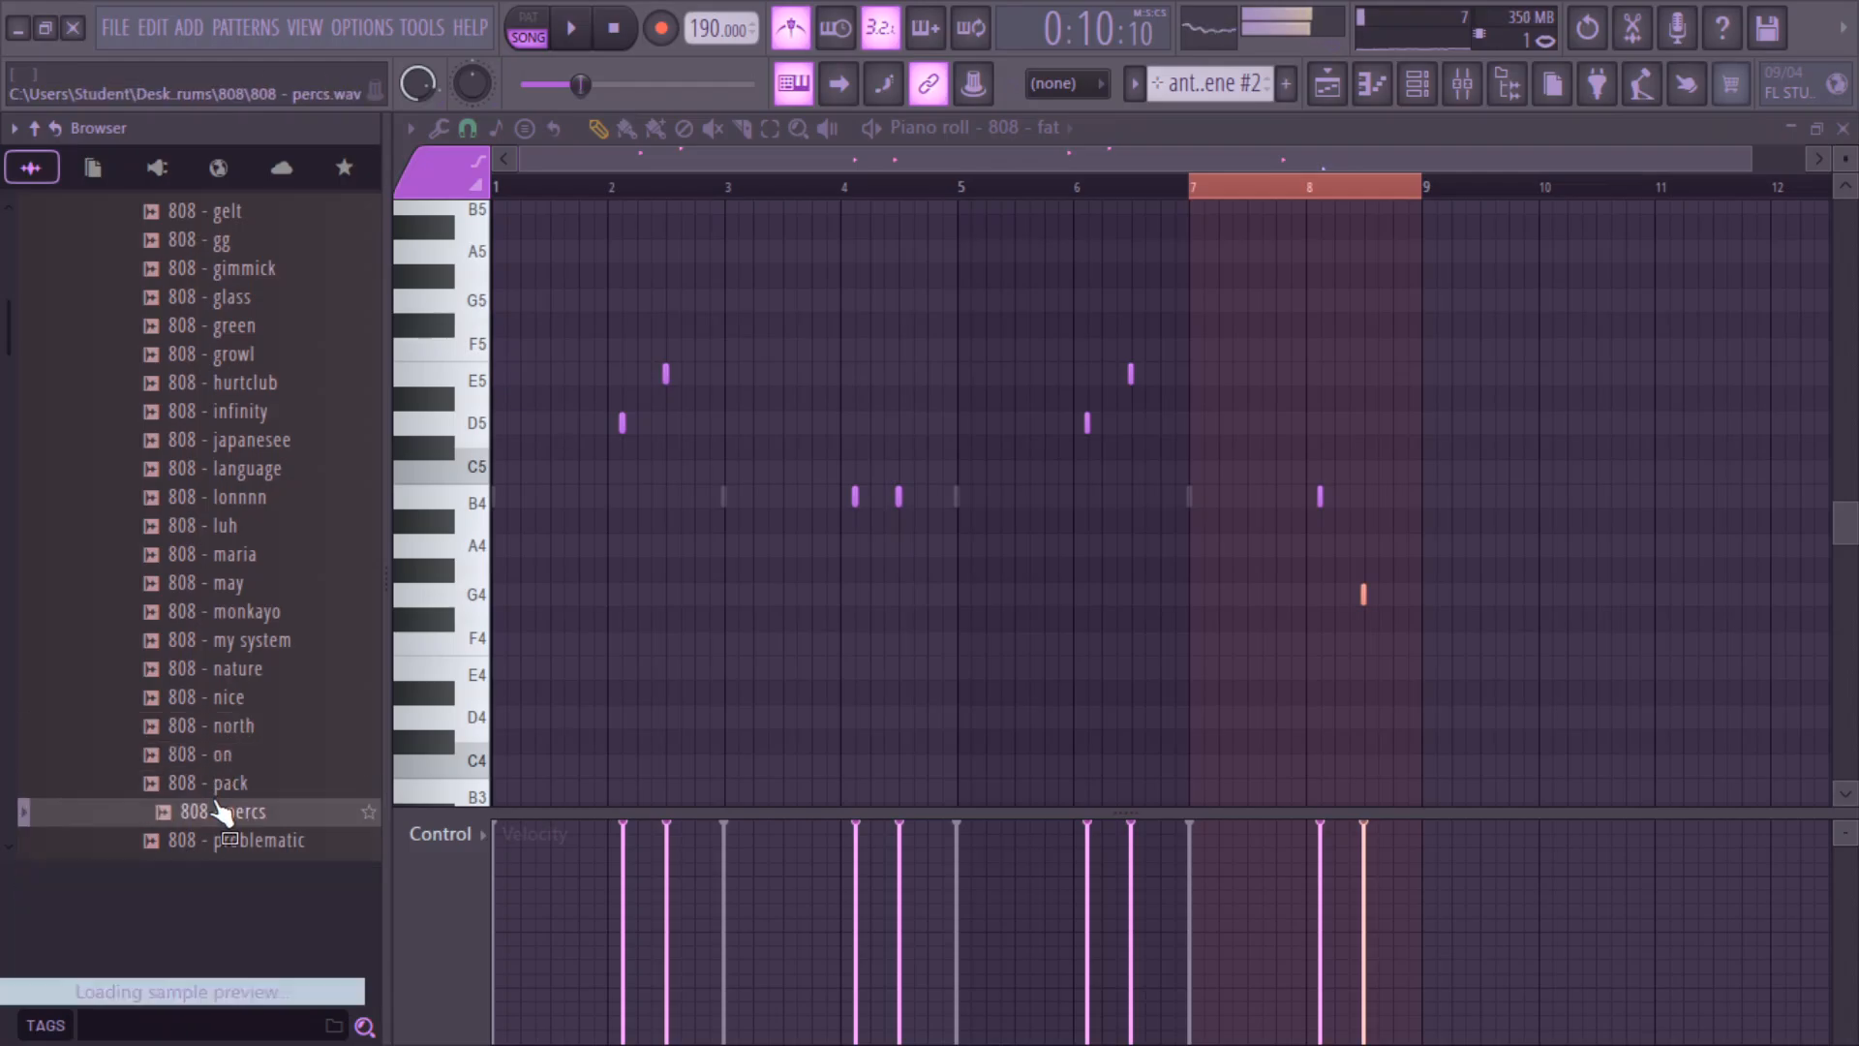
click(215, 789)
scroll(217, 790, down, 4)
key(Down)
key(Down)
key(Down)
key(Down)
key(Down)
key(Down)
key(Down)
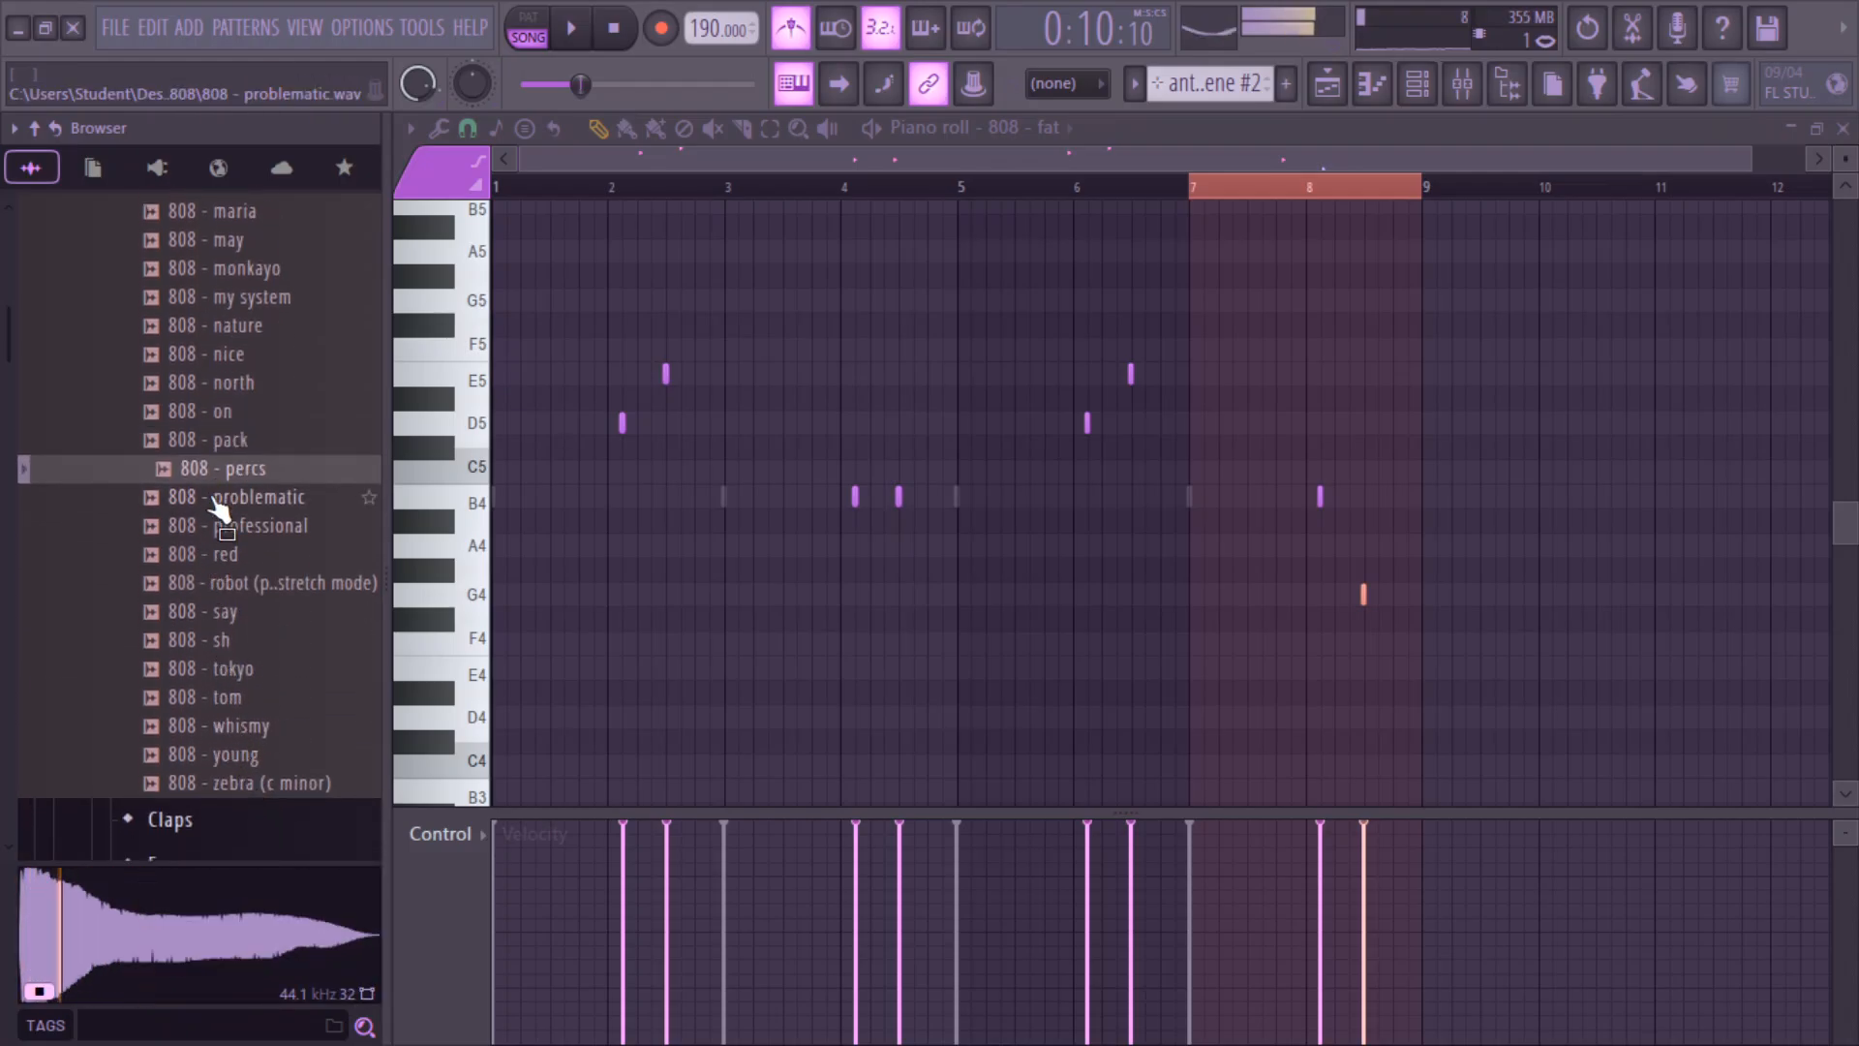
key(Down)
key(Down)
key(Down)
key(Down)
key(Down)
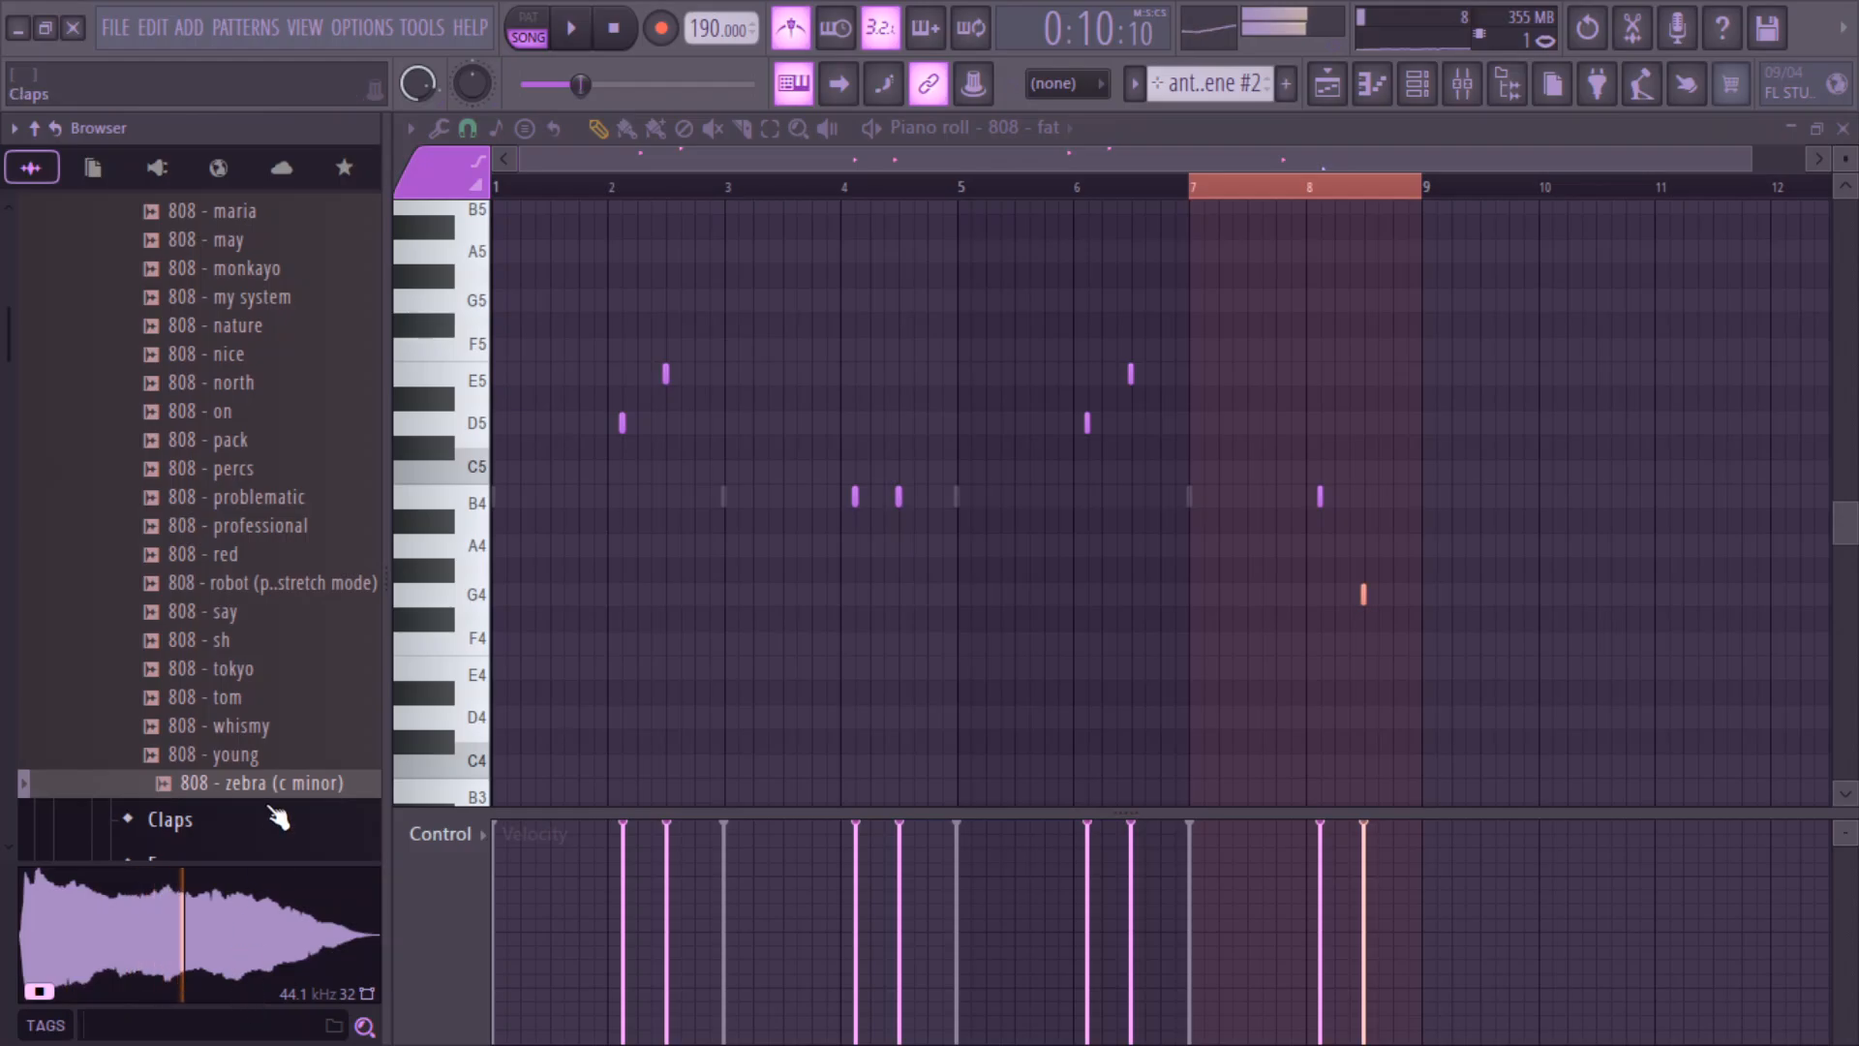
- Search the browser for "tr4" and open the 808 folder of the 'tr4nscend' st4sh kit
text(tr)
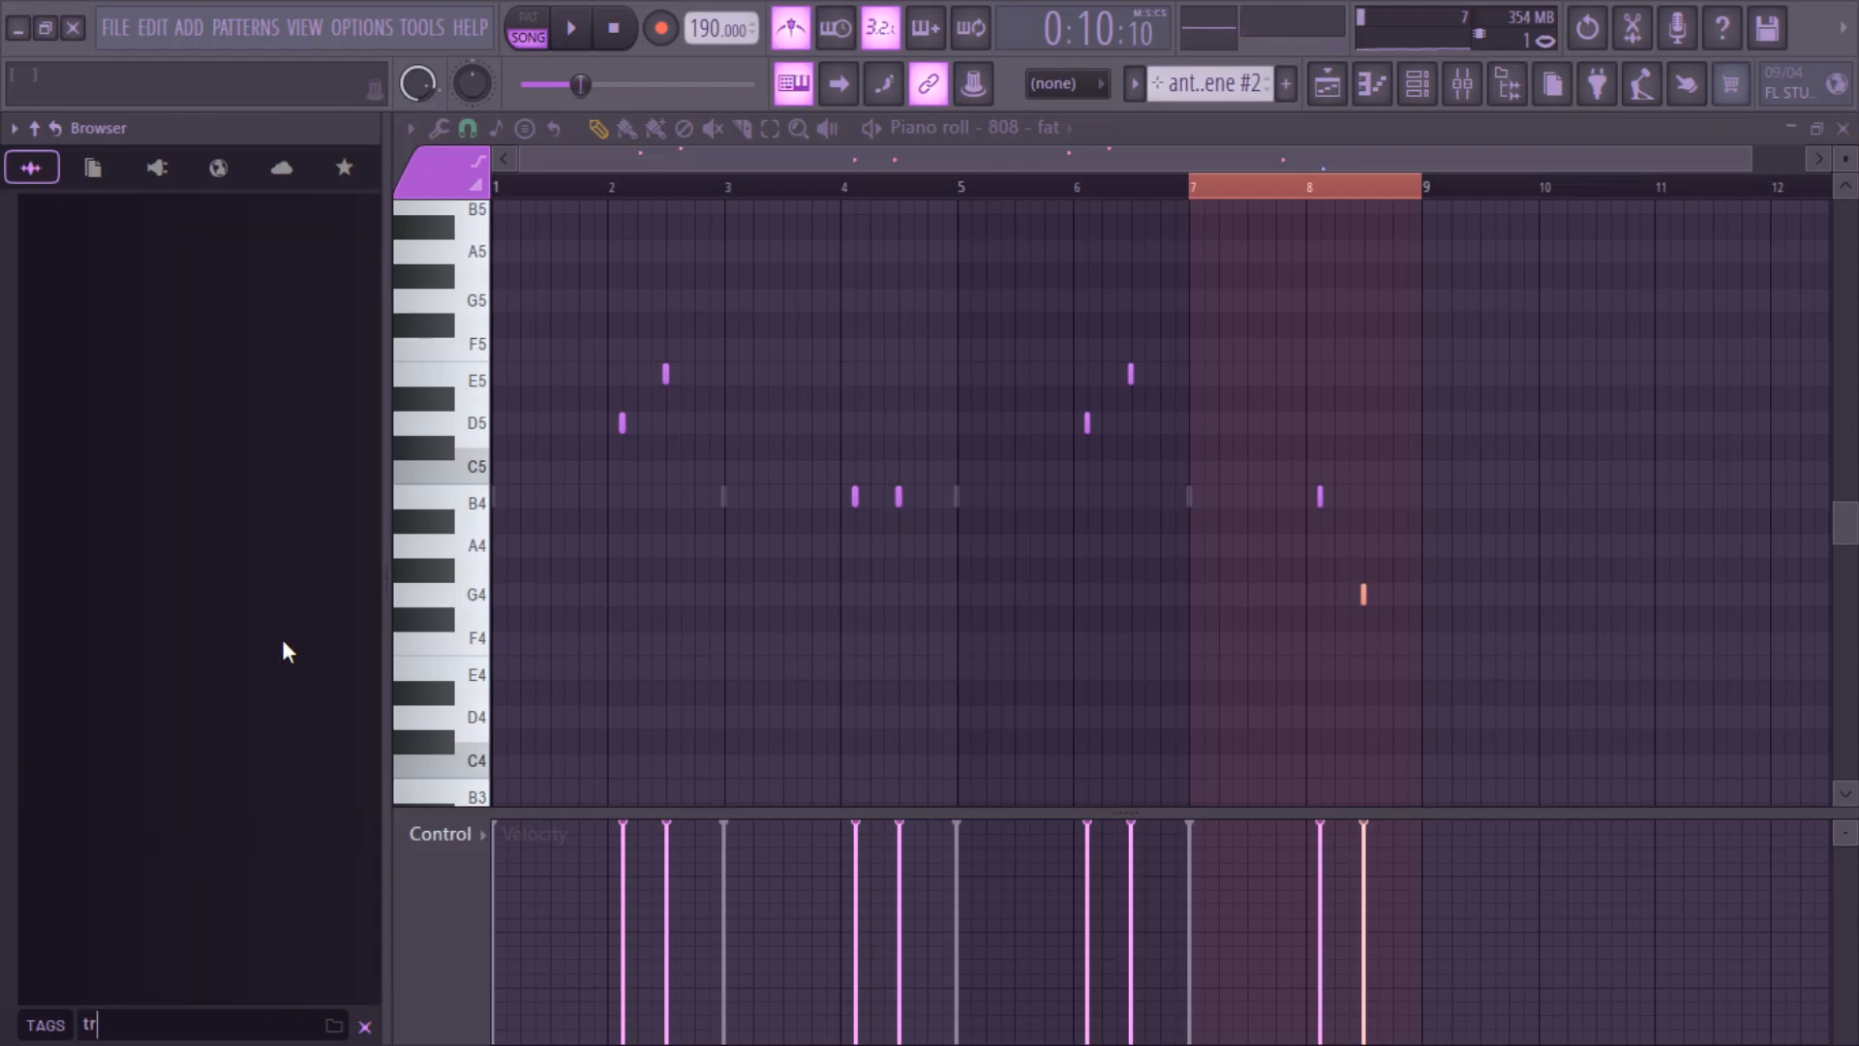
text(34)
click(92, 246)
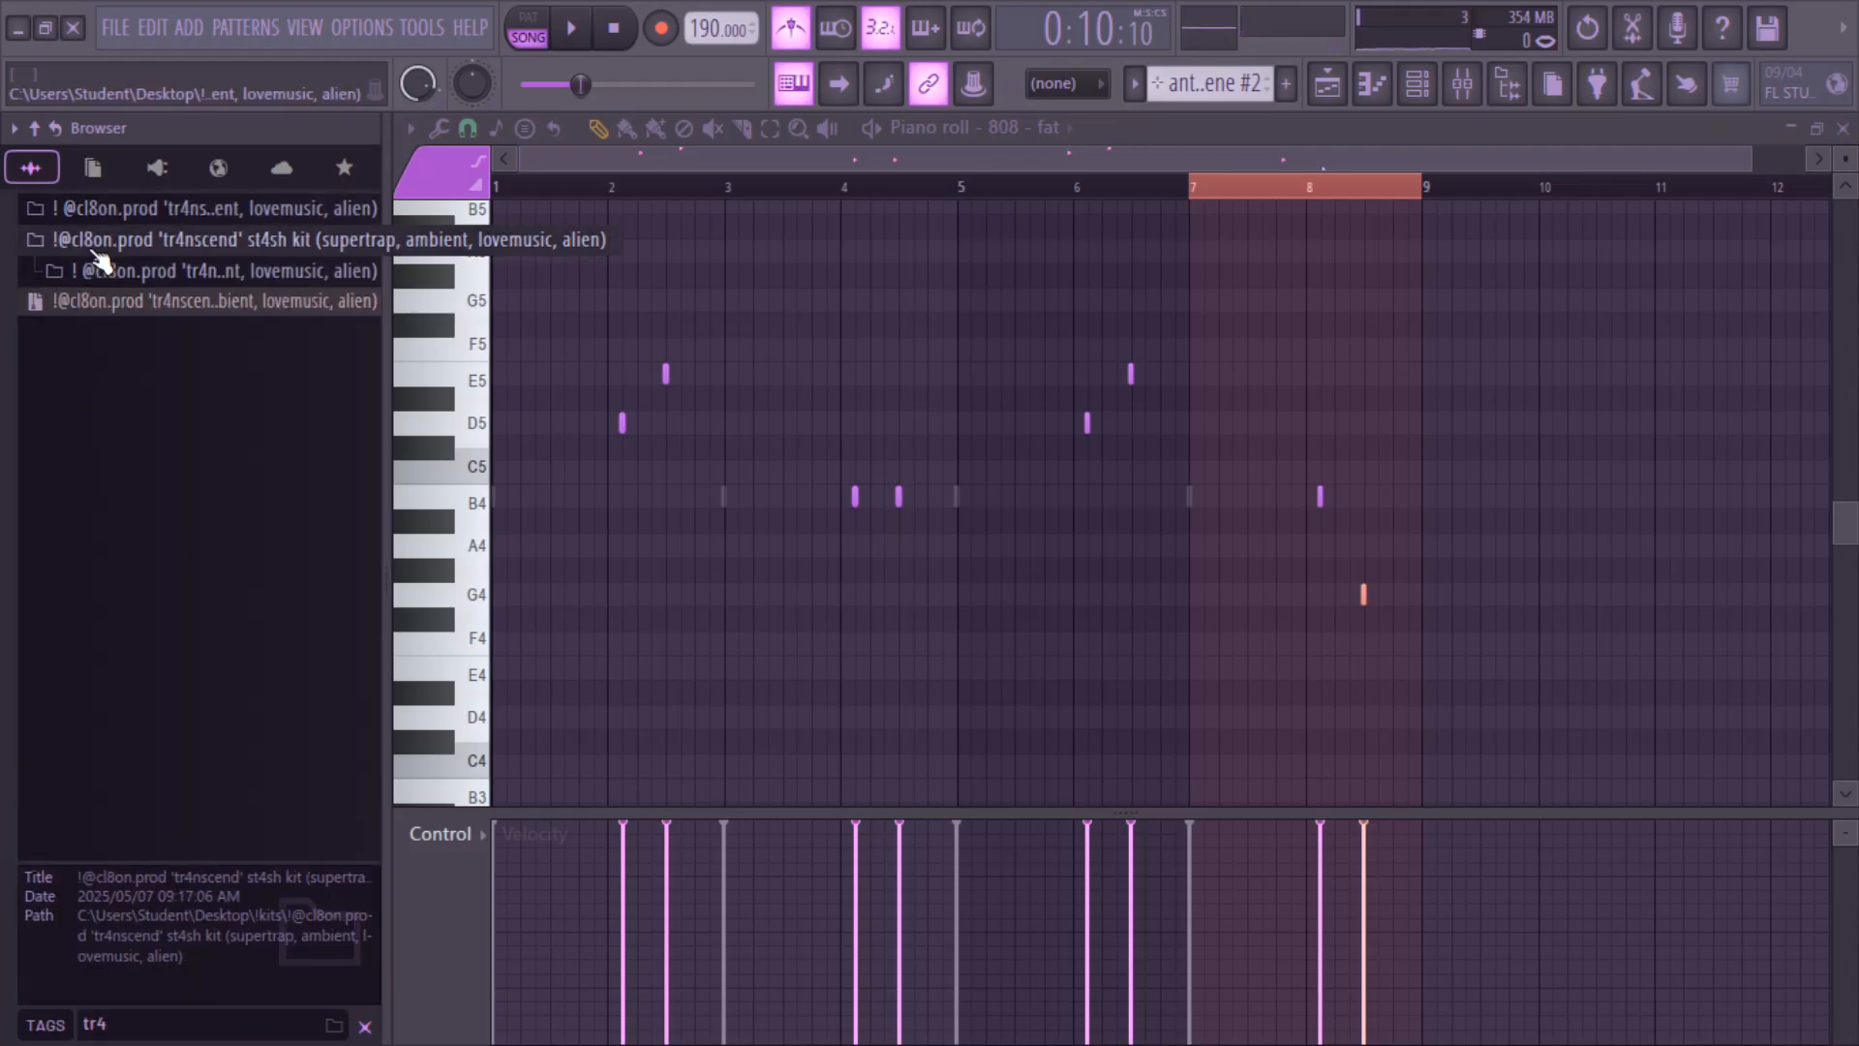
click(101, 271)
click(118, 323)
click(116, 303)
scroll(122, 387, down, 1)
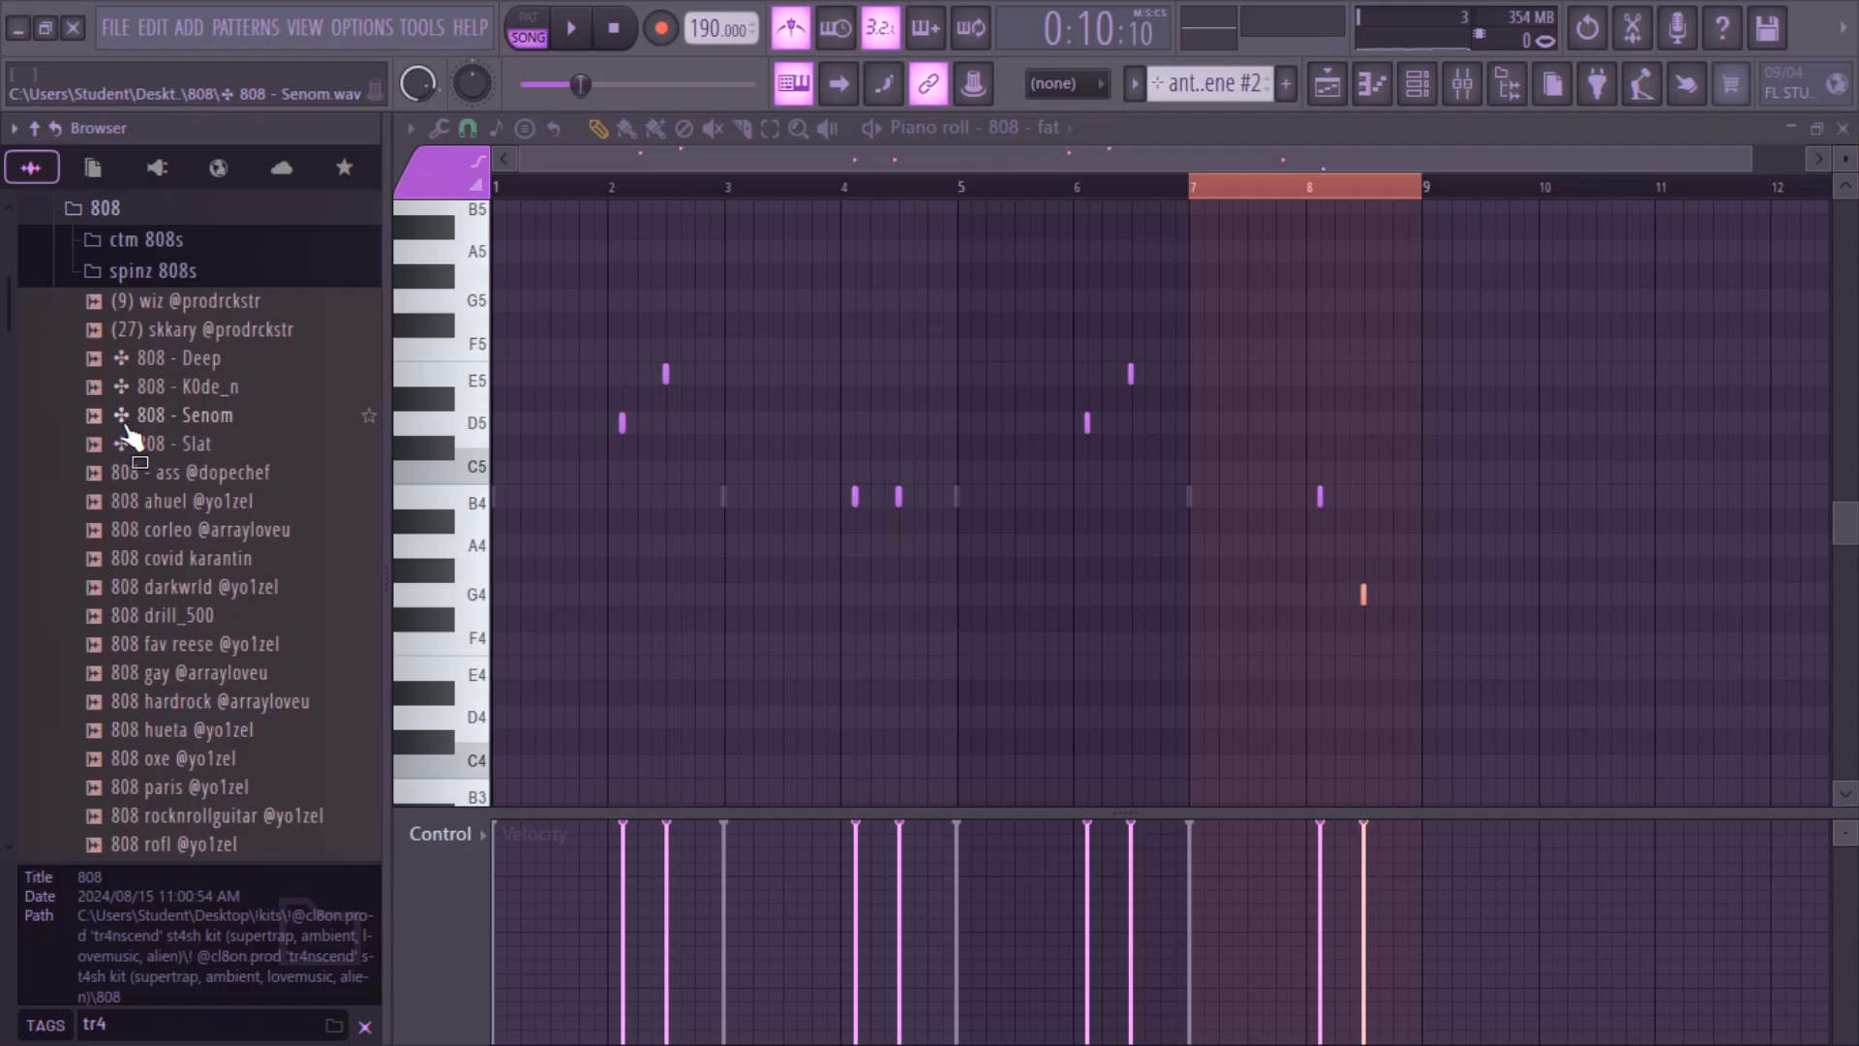
- Audition the kit's 808 samples from 808 ahuel through 808 hueta, including darkwrld, drill_500 and fav reese
click(197, 503)
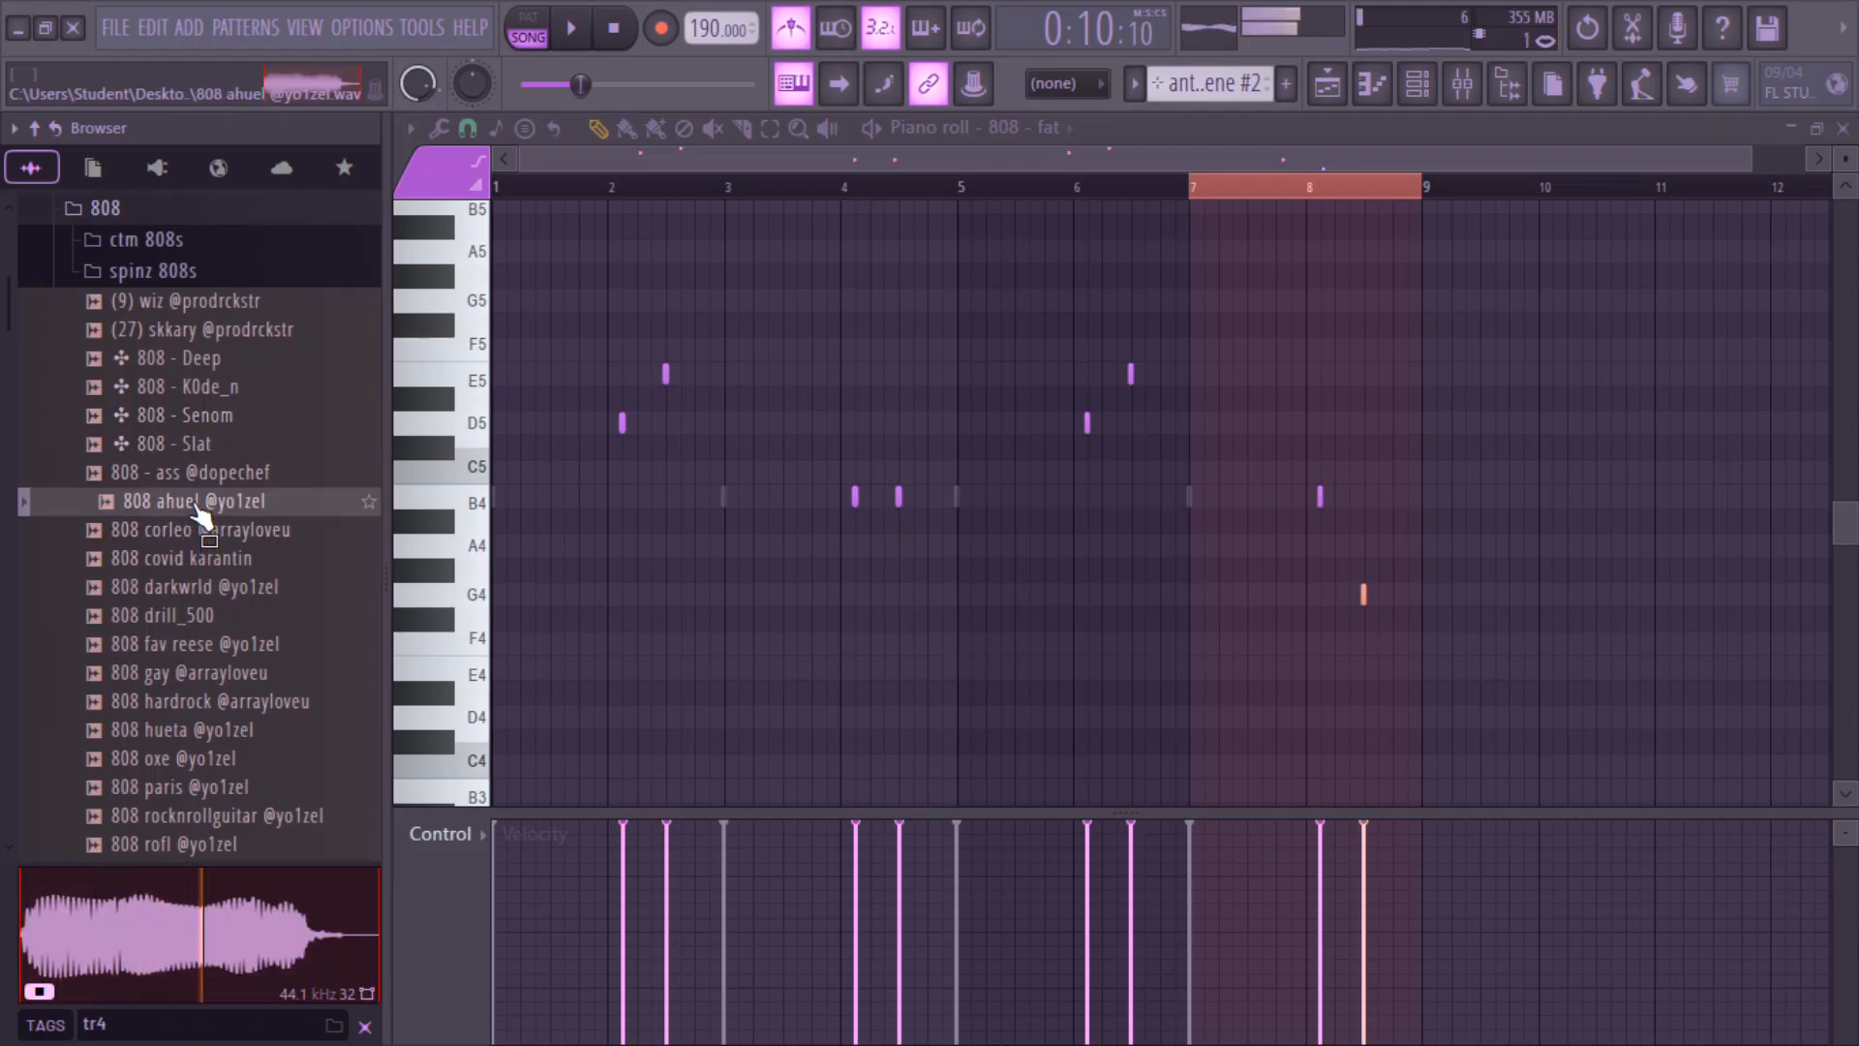
click(180, 567)
click(186, 589)
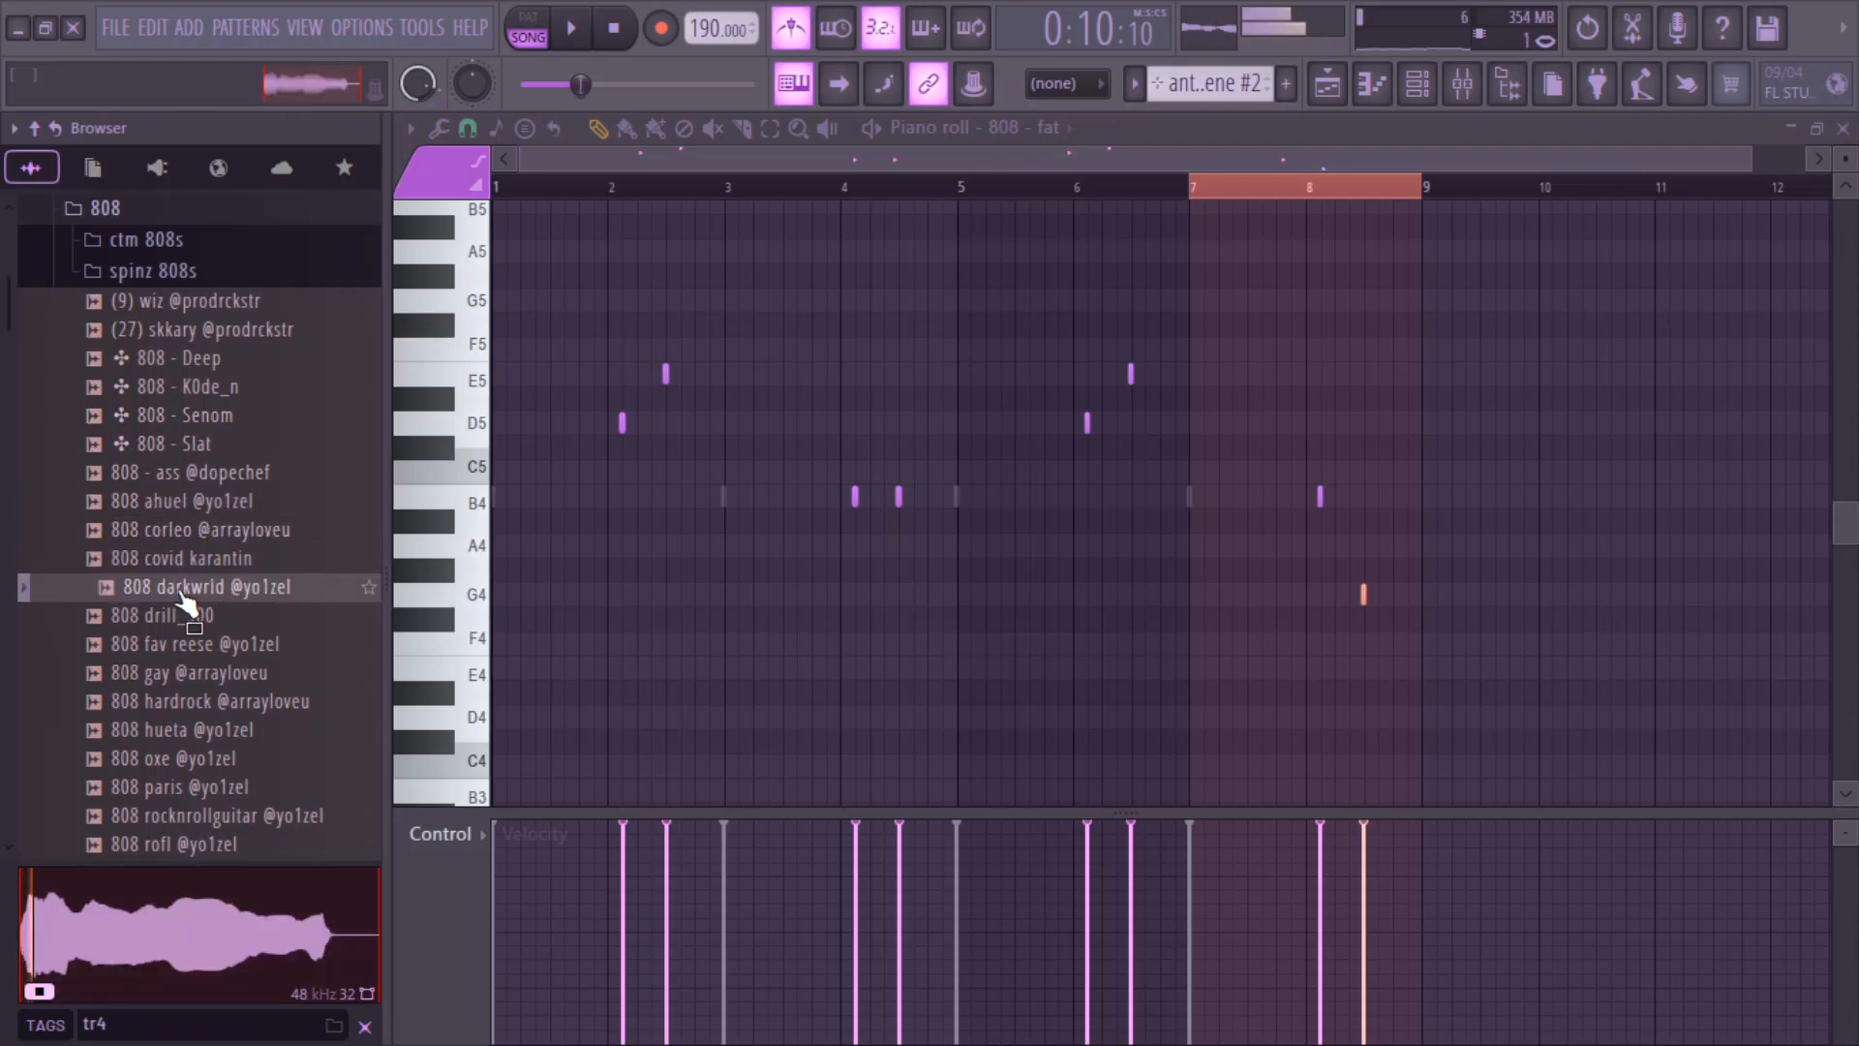
click(184, 530)
click(184, 472)
click(130, 586)
click(131, 615)
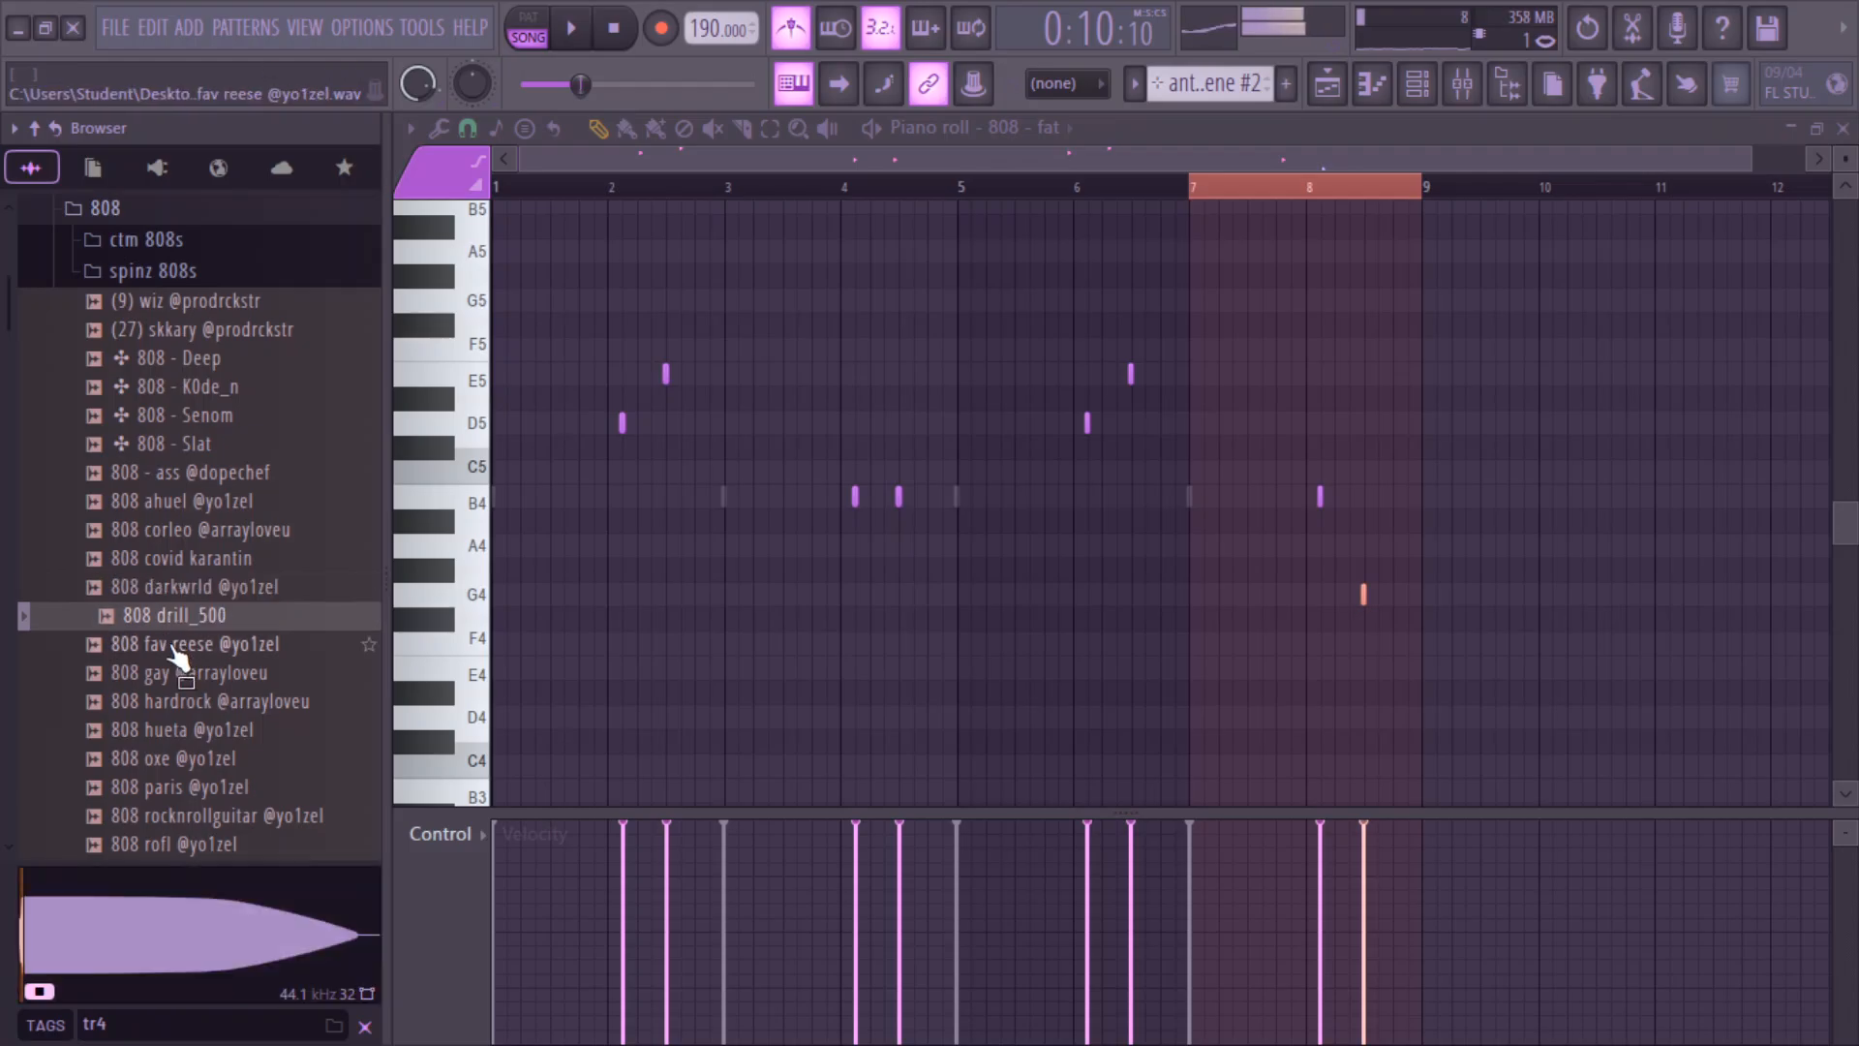
click(170, 643)
click(174, 675)
click(116, 703)
click(116, 731)
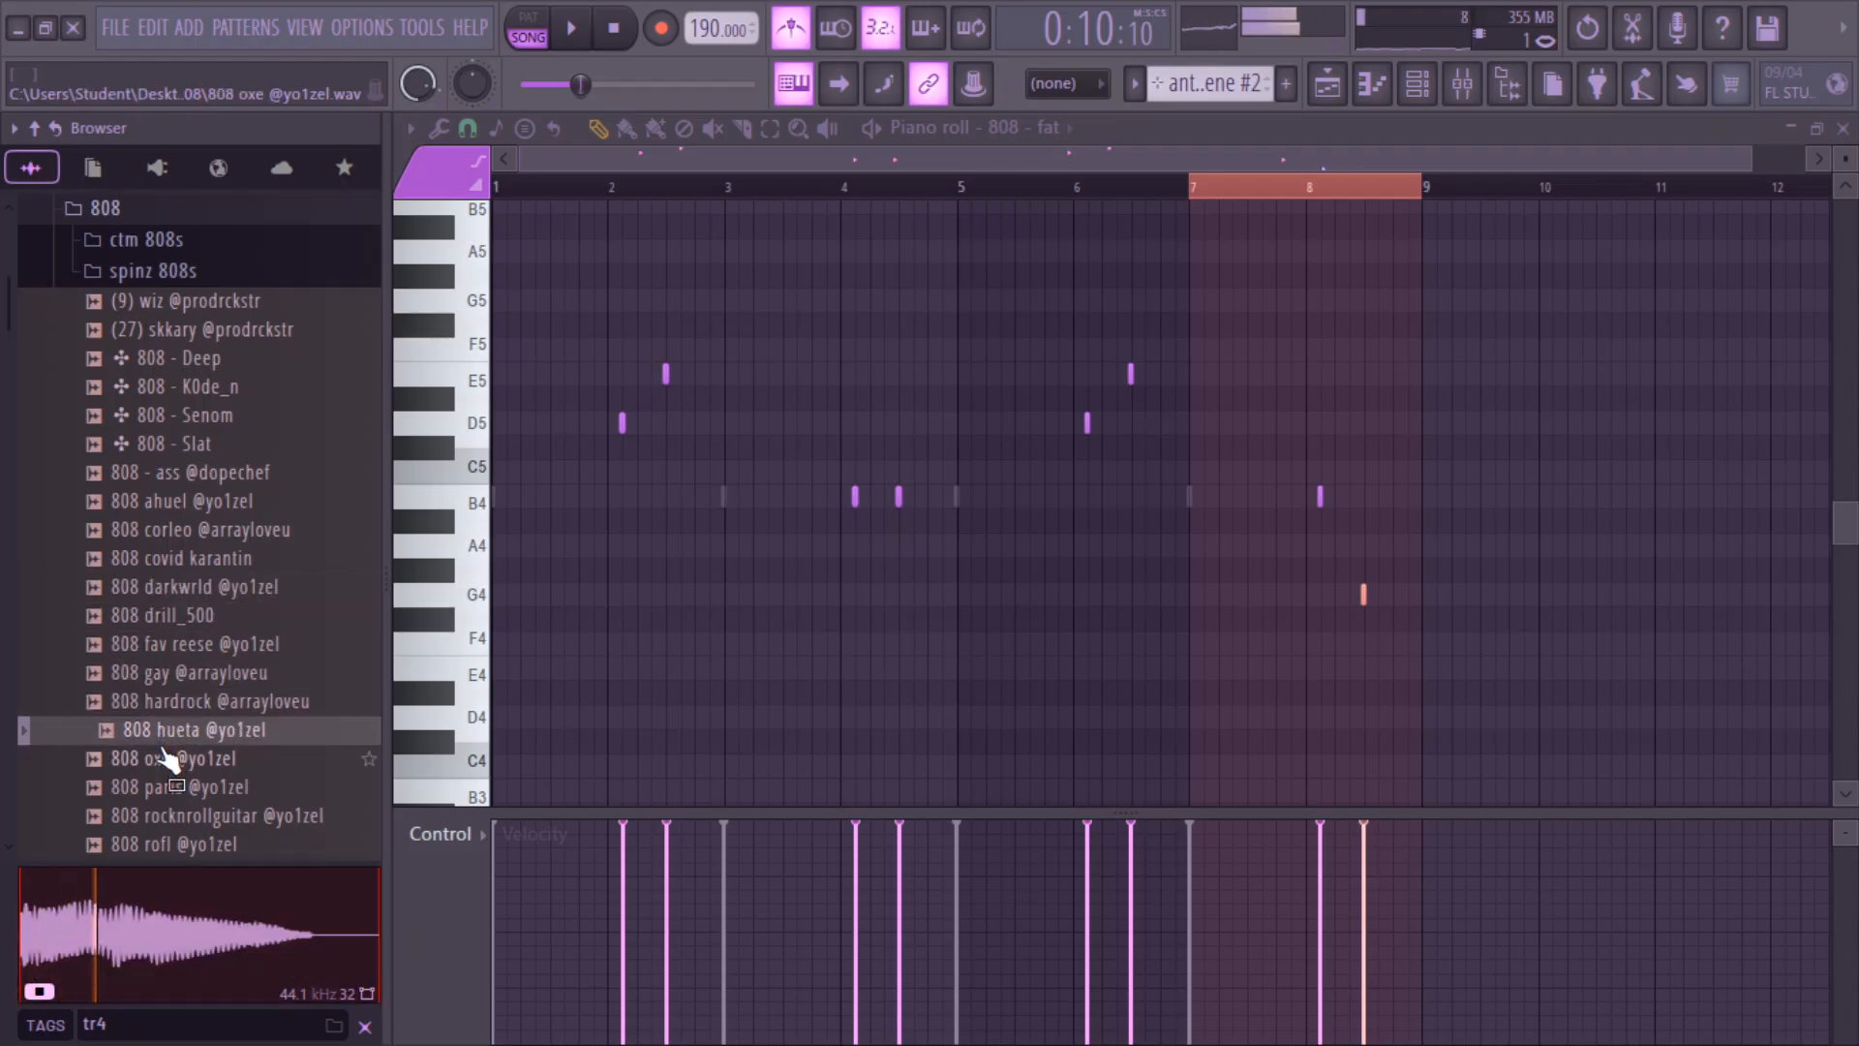
- Load the 808 hueta sample into a new sampler channel and enable Normalize while the song plays
right_click(158, 741)
click(201, 471)
key(space)
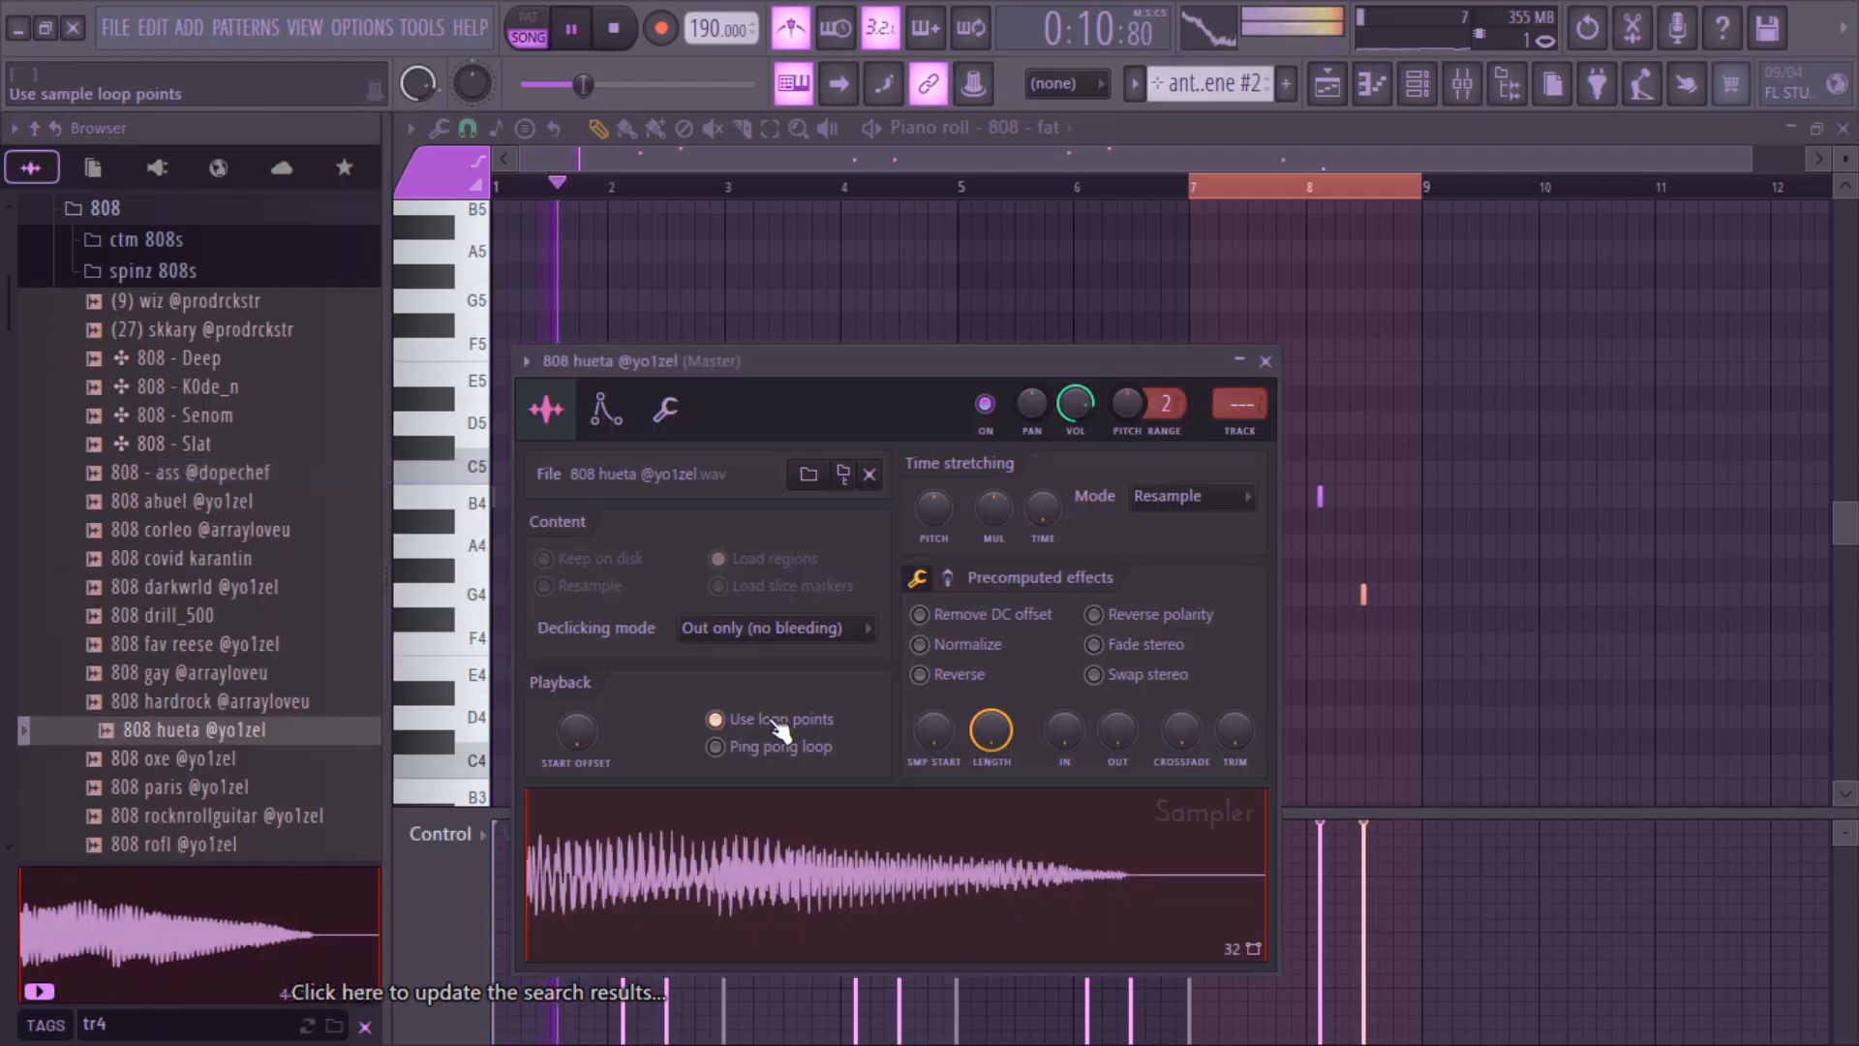
click(948, 650)
click(959, 619)
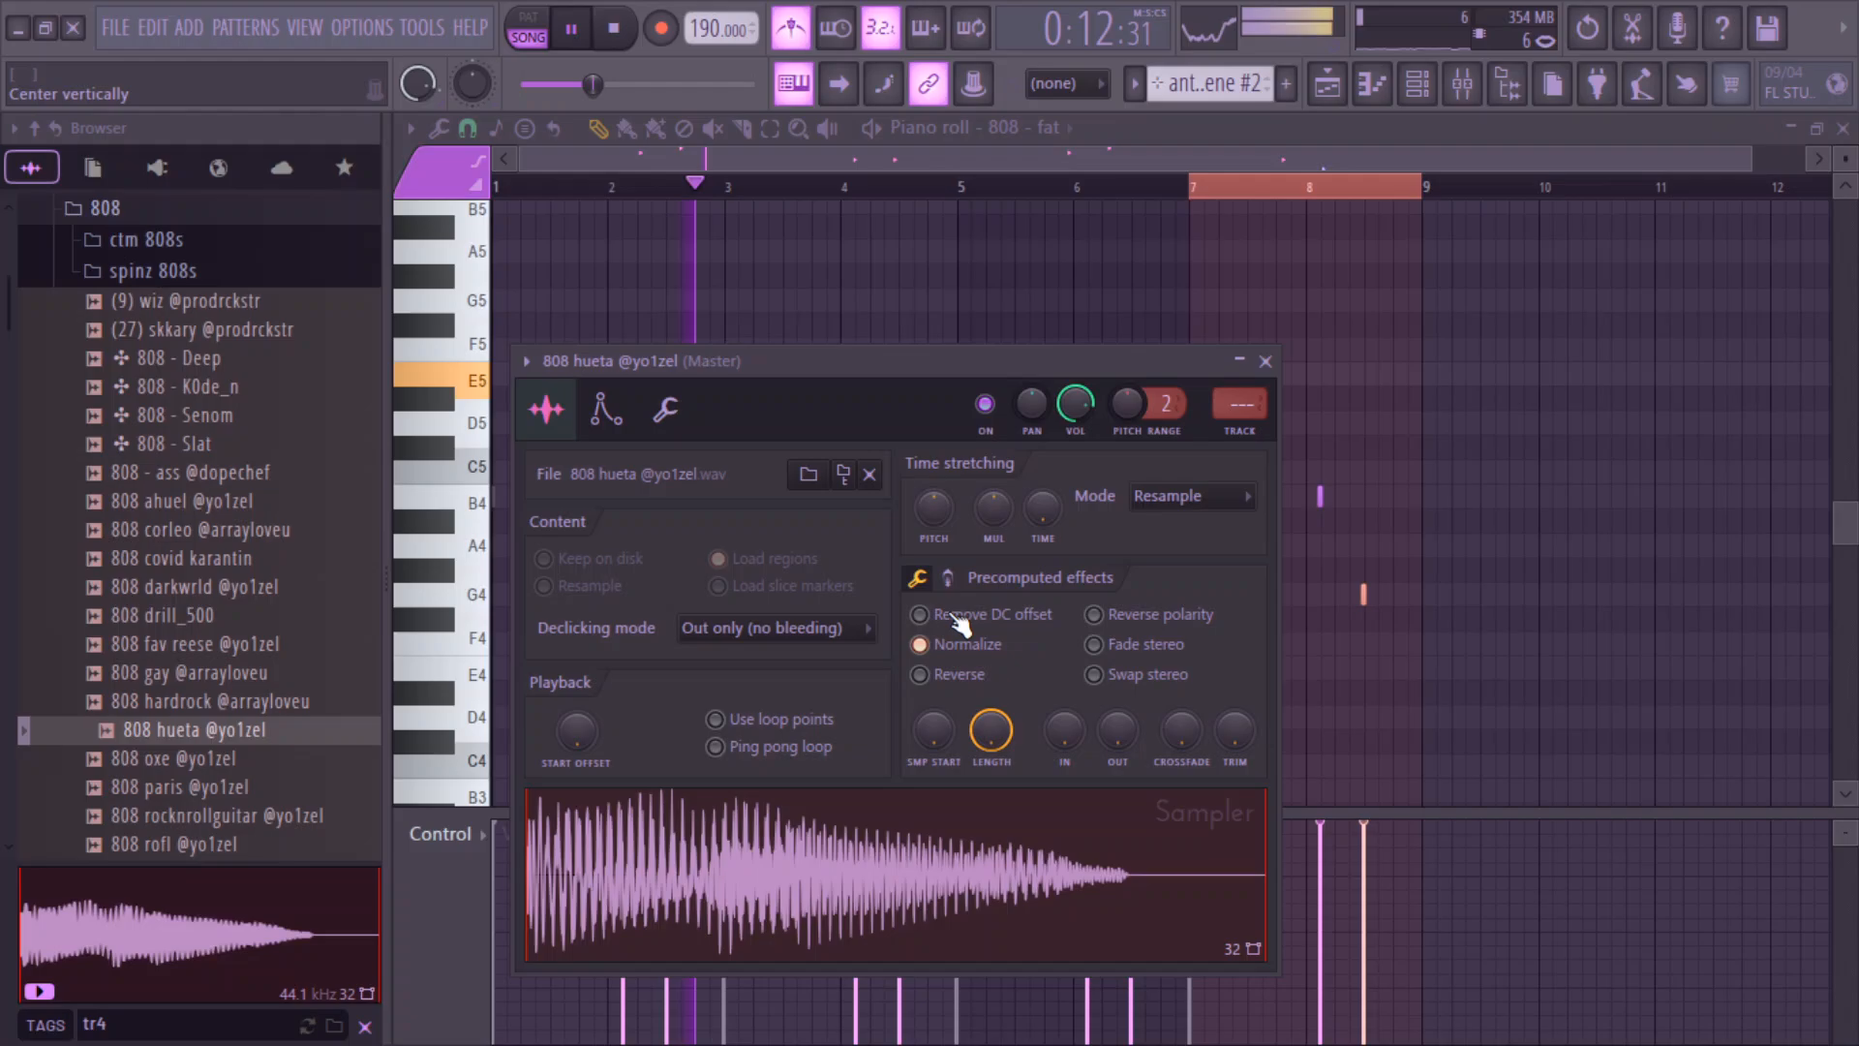
- Cut the notes from the 808 - fat channel, paste them into the 808 hueta channel and play the song
click(1464, 87)
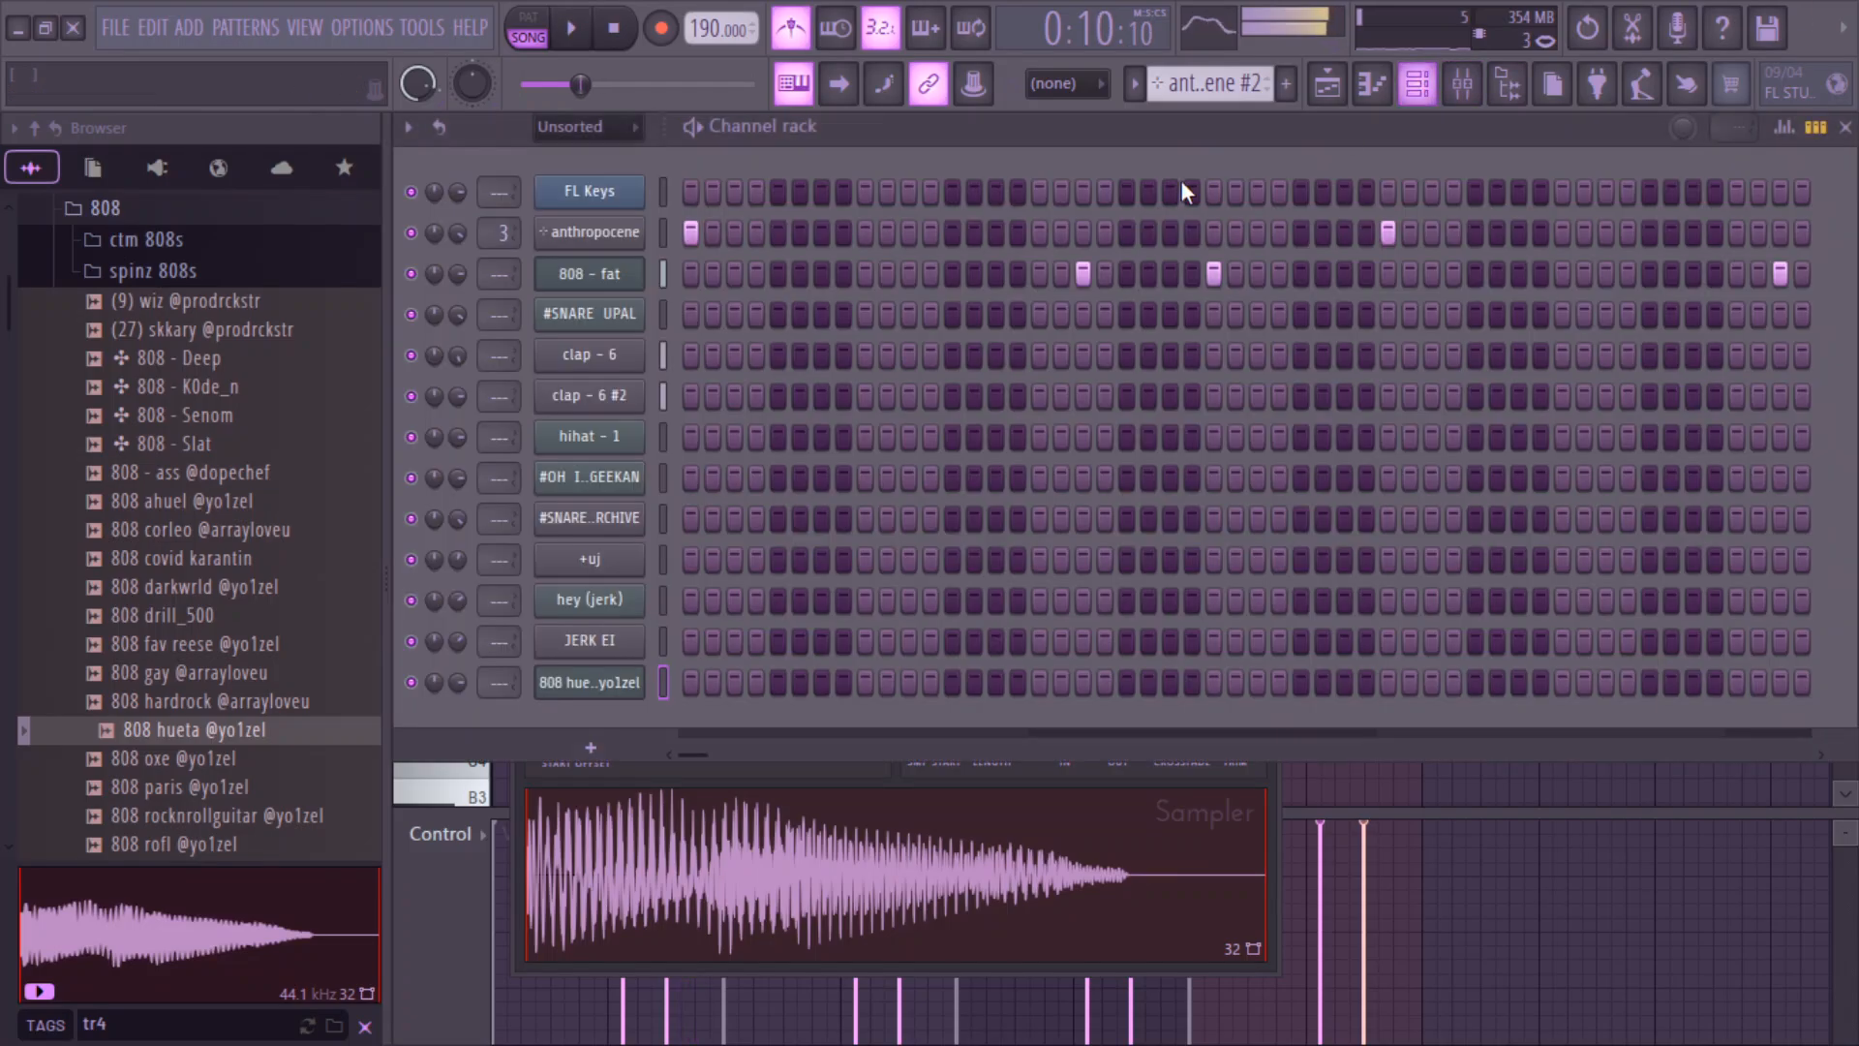
right_click(610, 230)
click(596, 267)
right_click(596, 268)
click(932, 268)
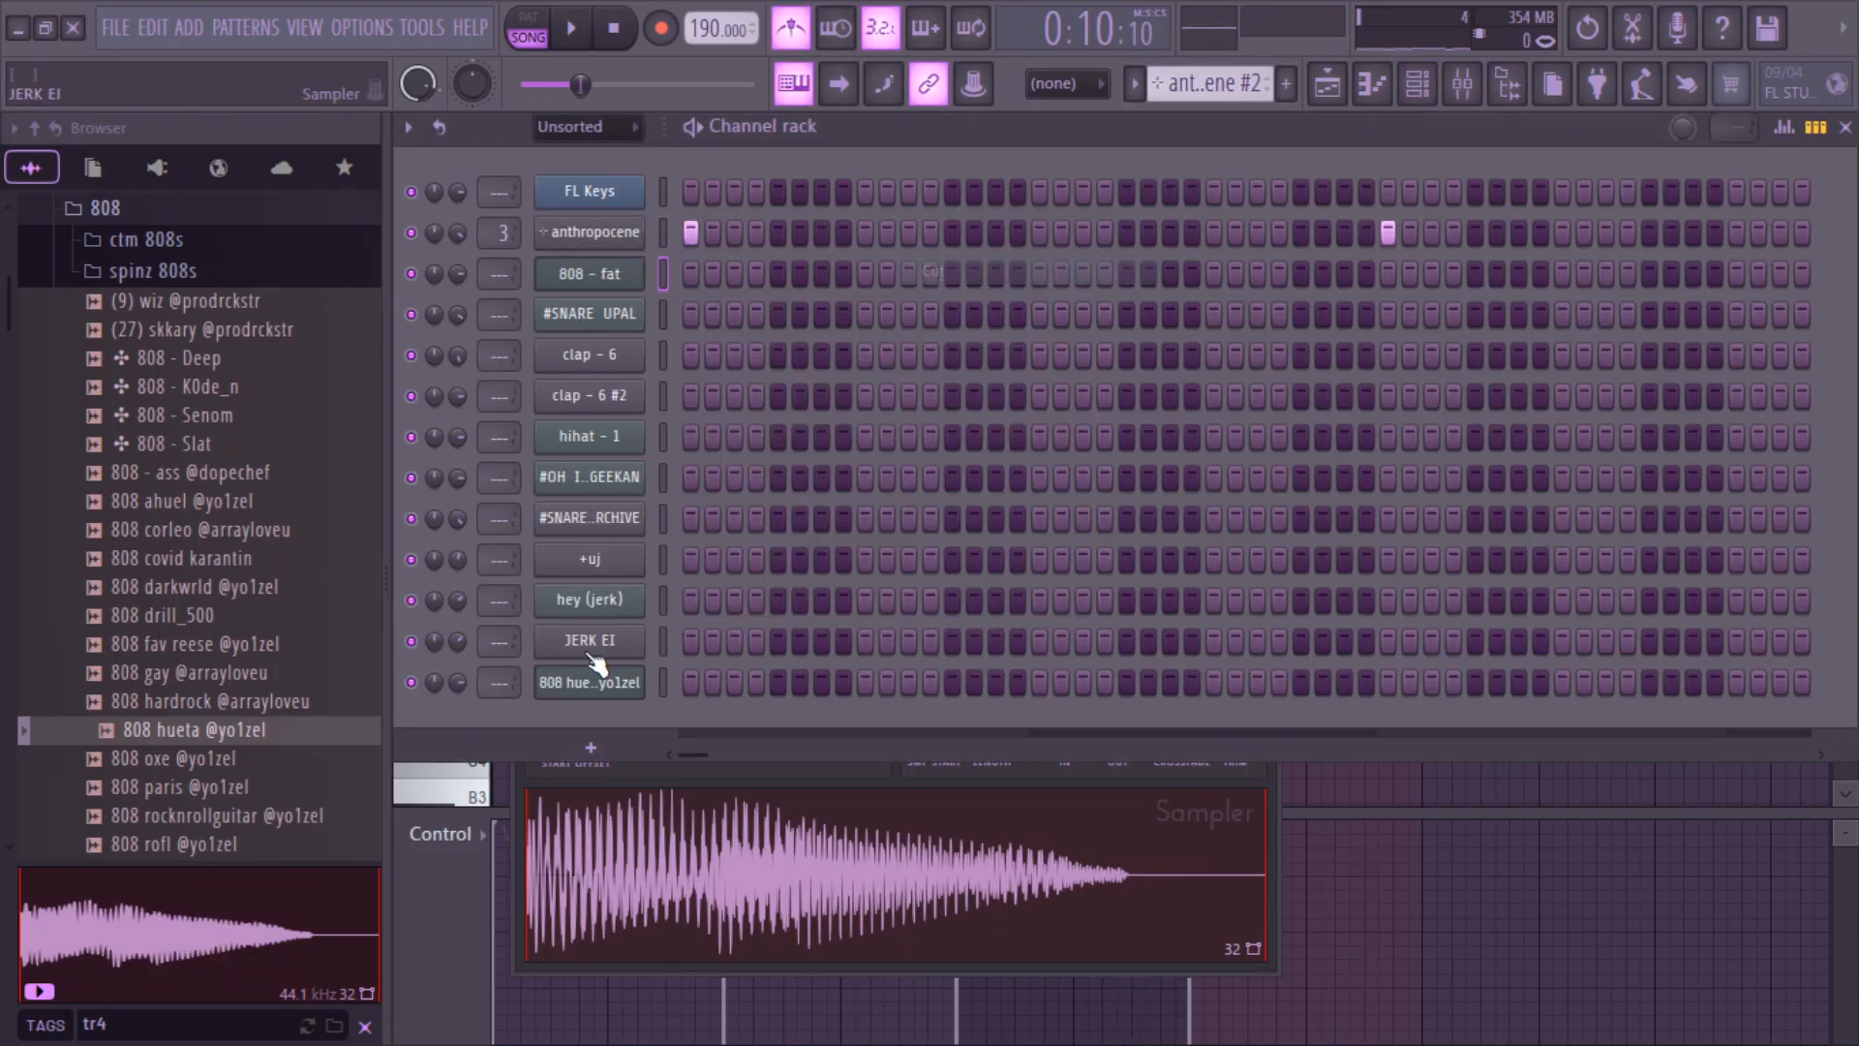
right_click(590, 682)
click(933, 689)
key(space)
- Set the 808 hueta channel's Cut and Cut By groups to 7, and close its settings
click(618, 681)
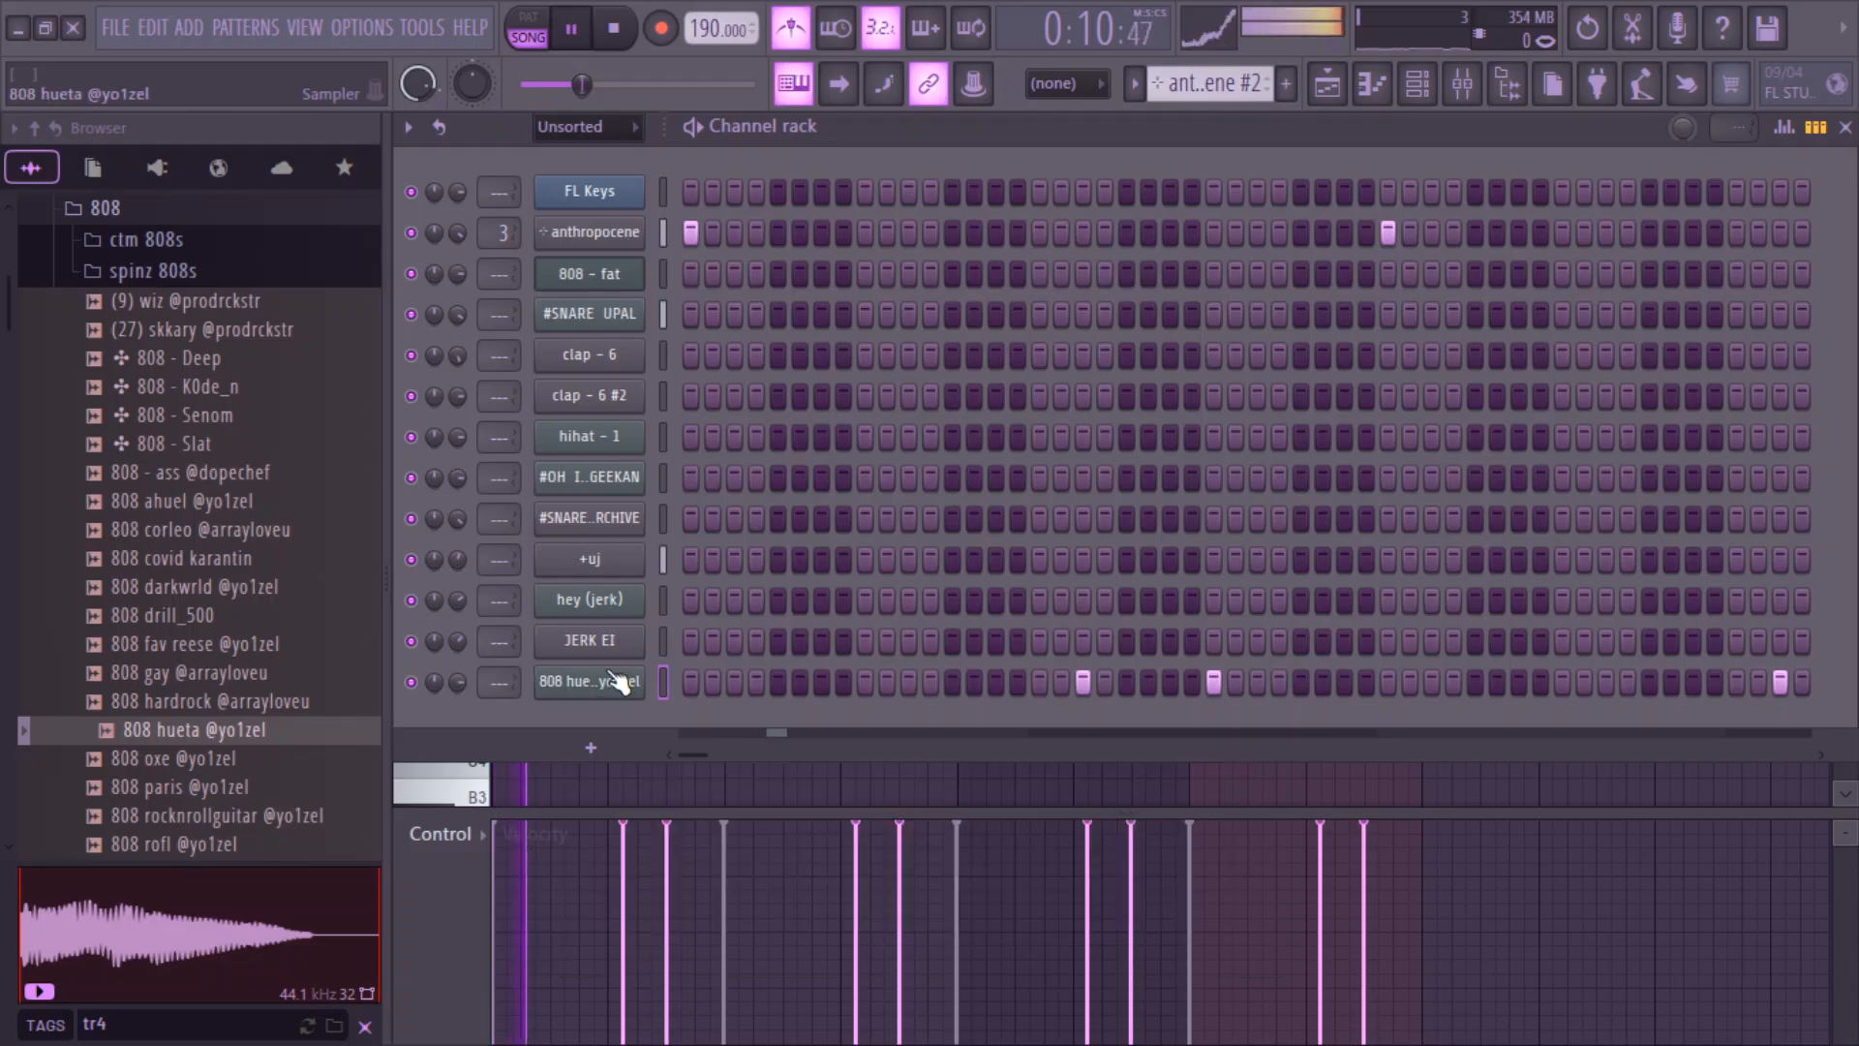
click(618, 680)
key(space)
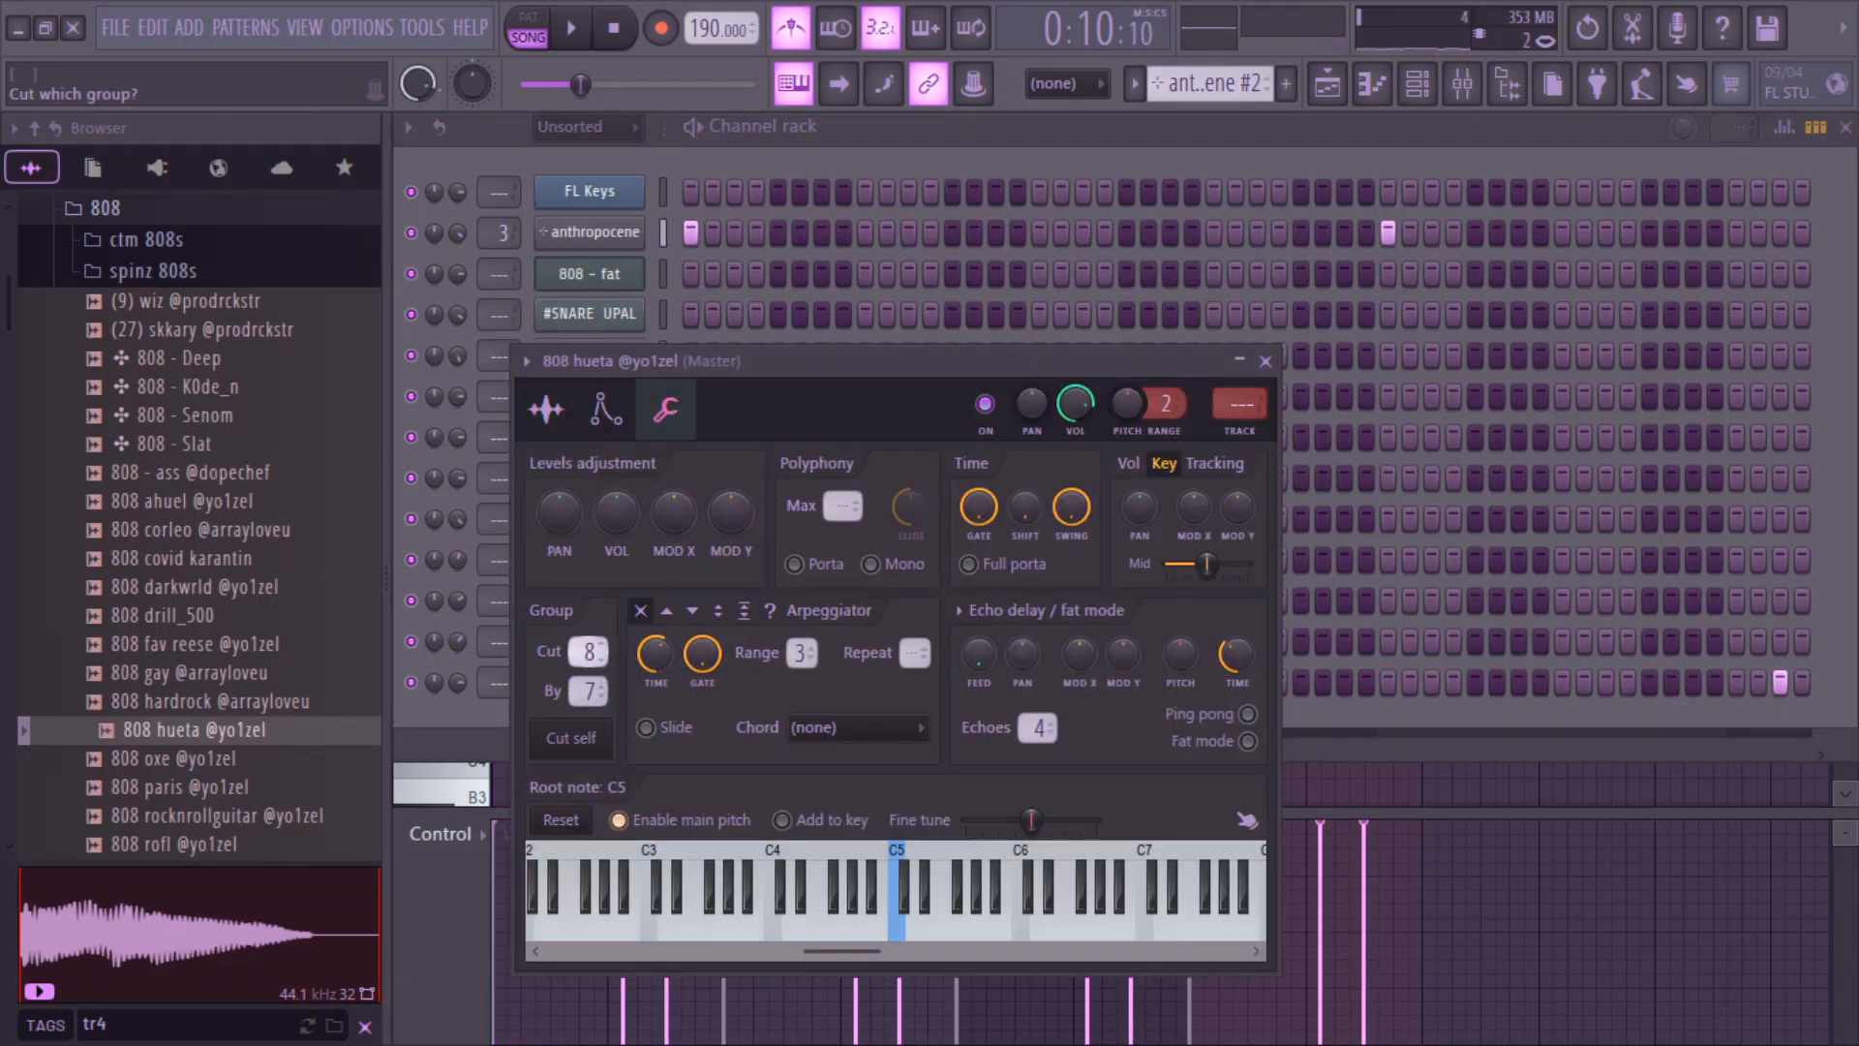
click(1291, 755)
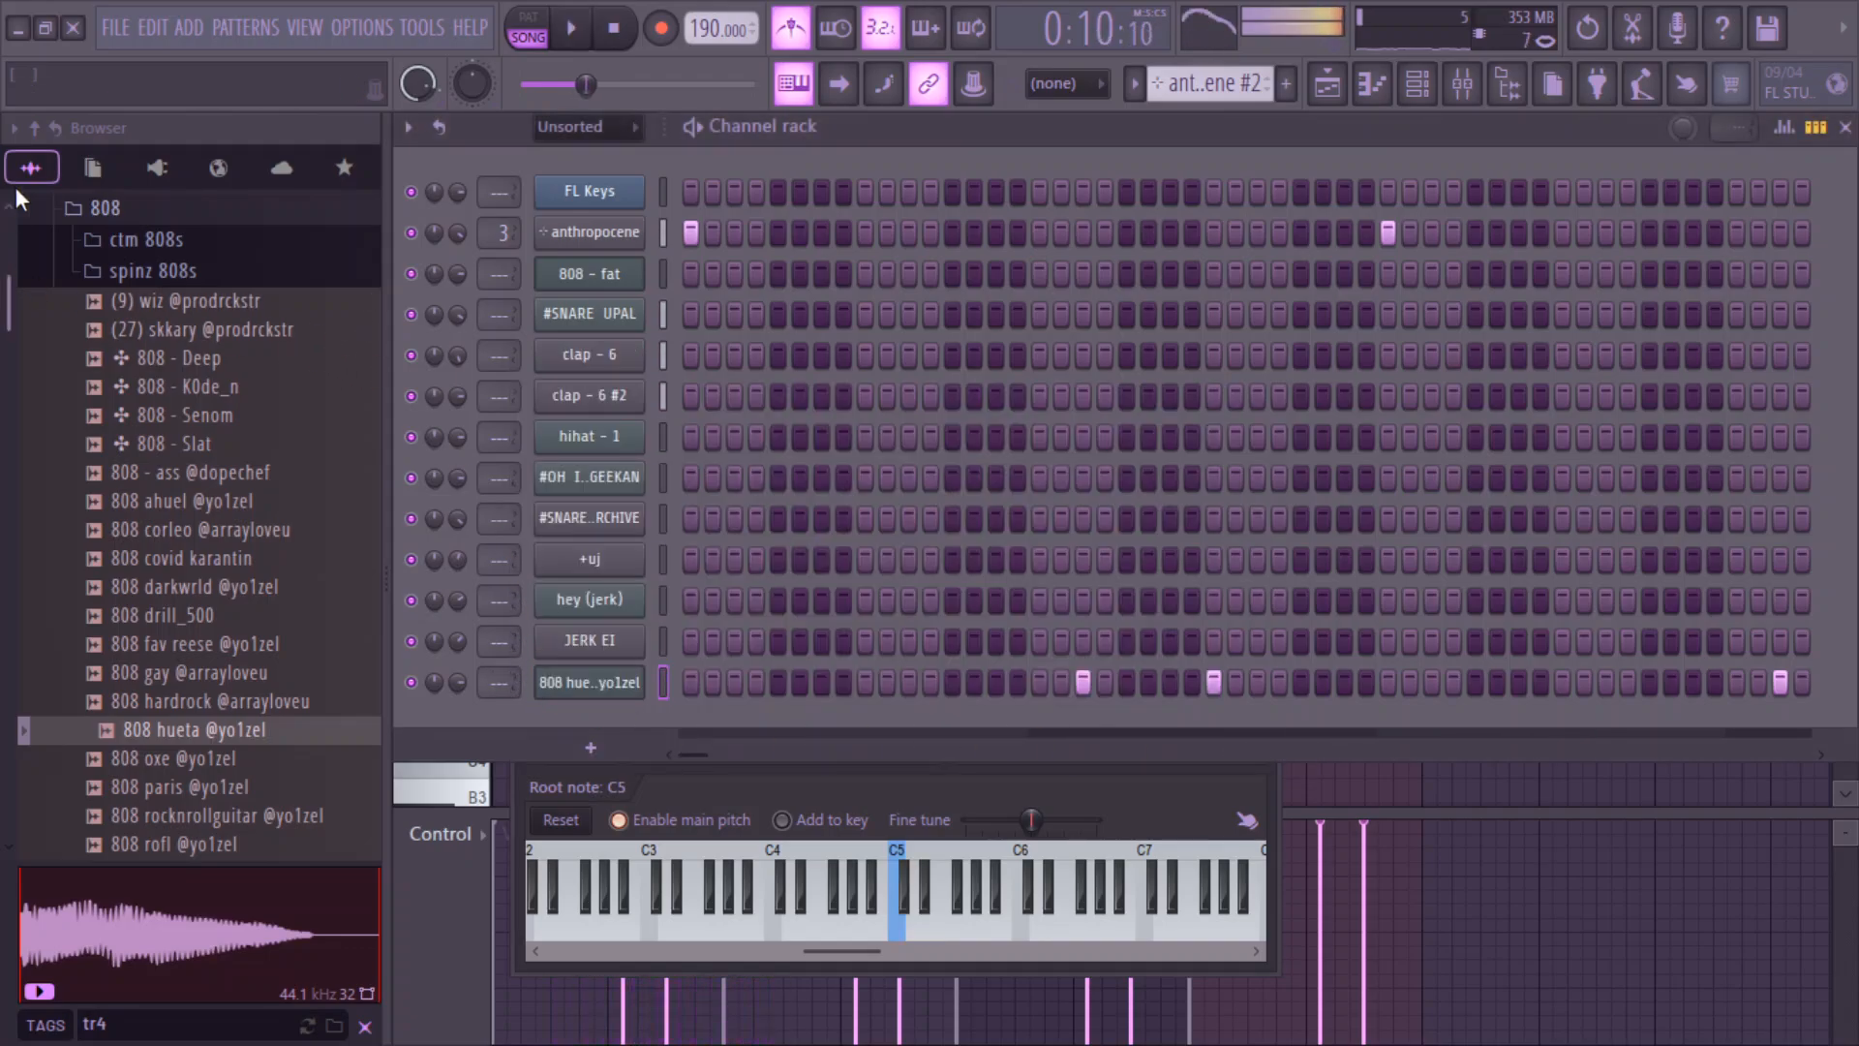
- Find 808 - class among the recent files and load it in place of the 808 hueta sample
click(87, 169)
click(33, 169)
drag(8, 324, 10, 232)
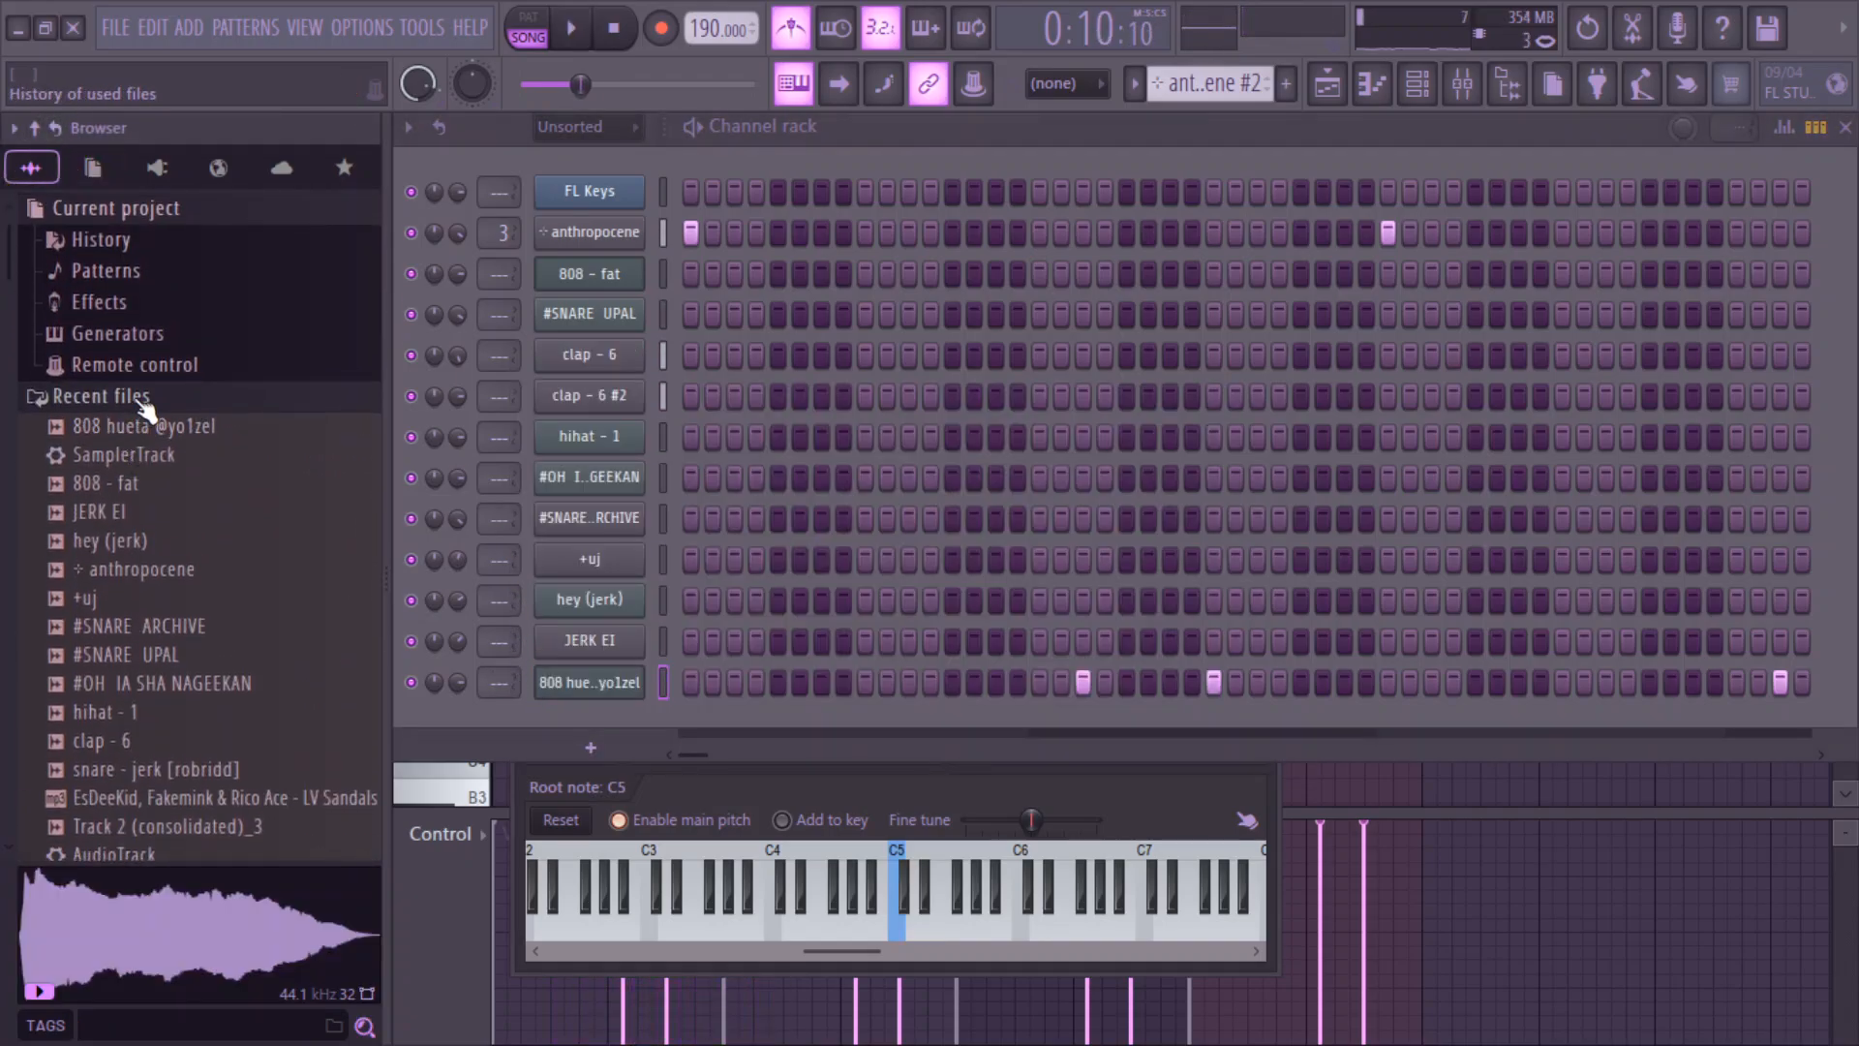
scroll(174, 503, down, 10)
click(136, 573)
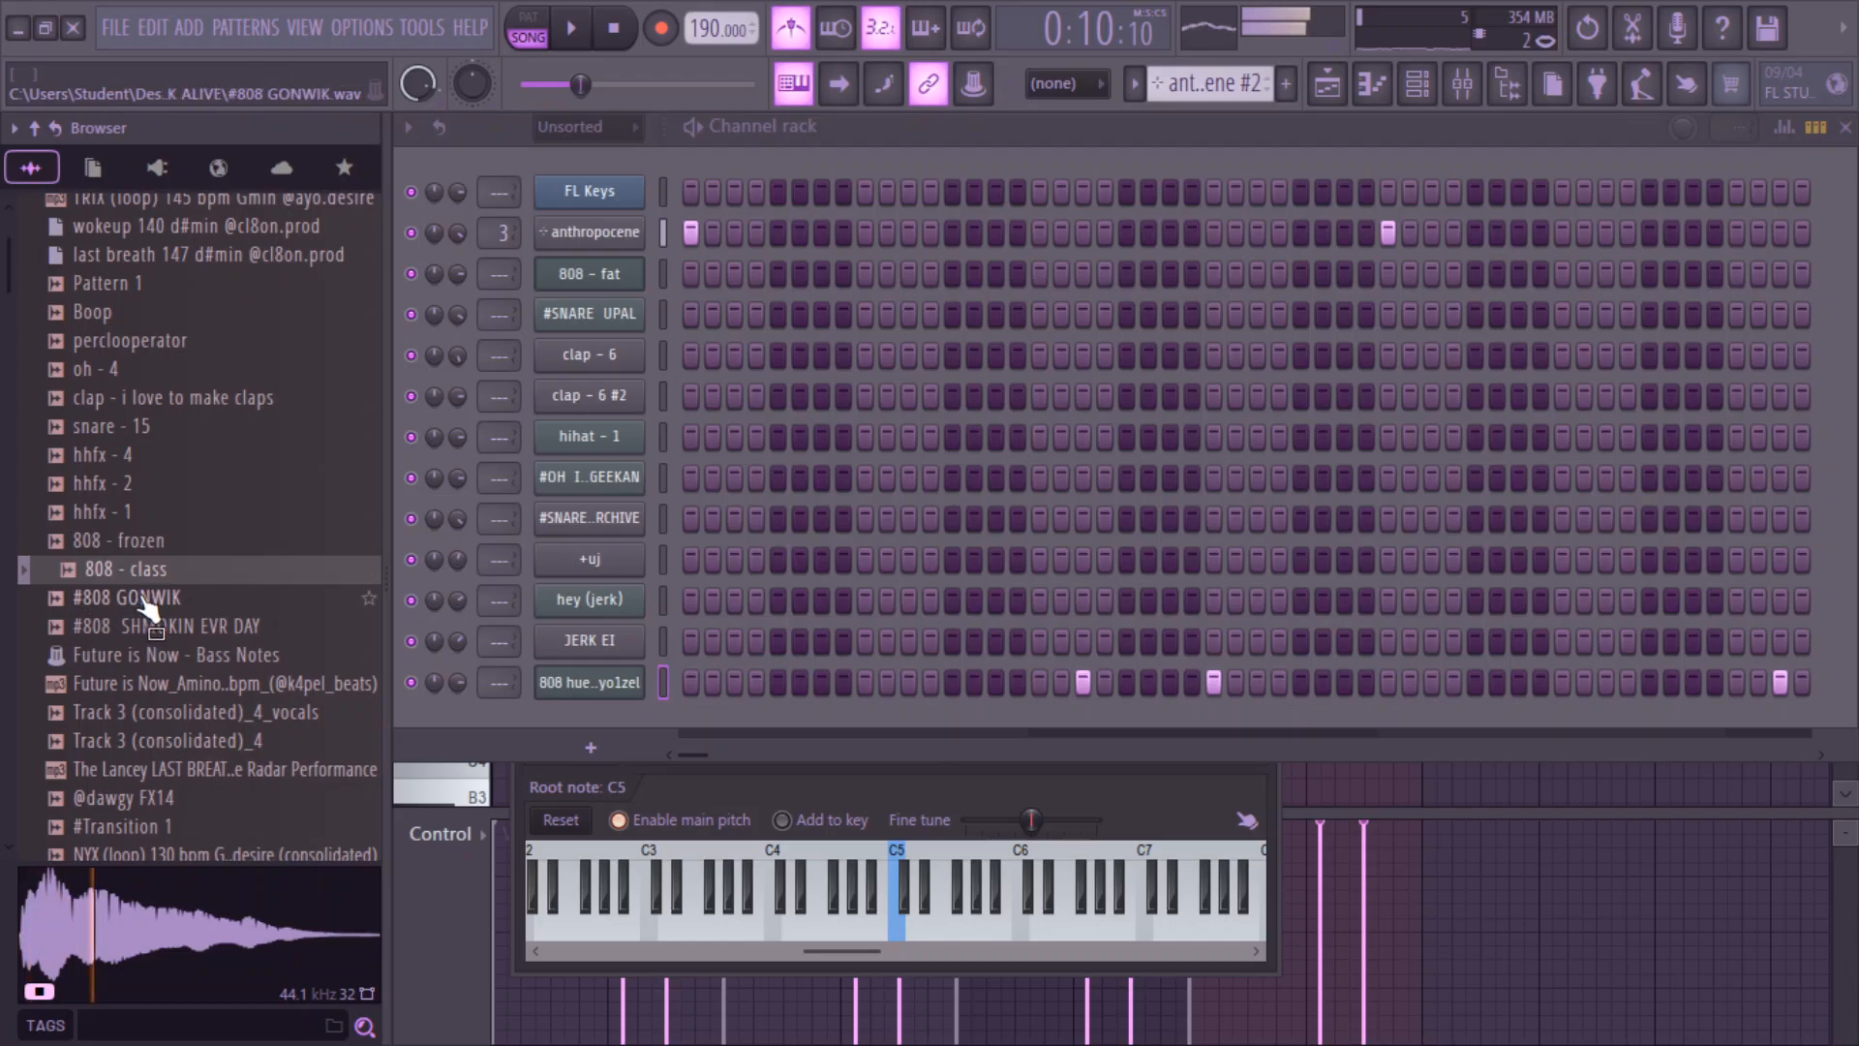
drag(145, 605, 581, 683)
right_click(587, 681)
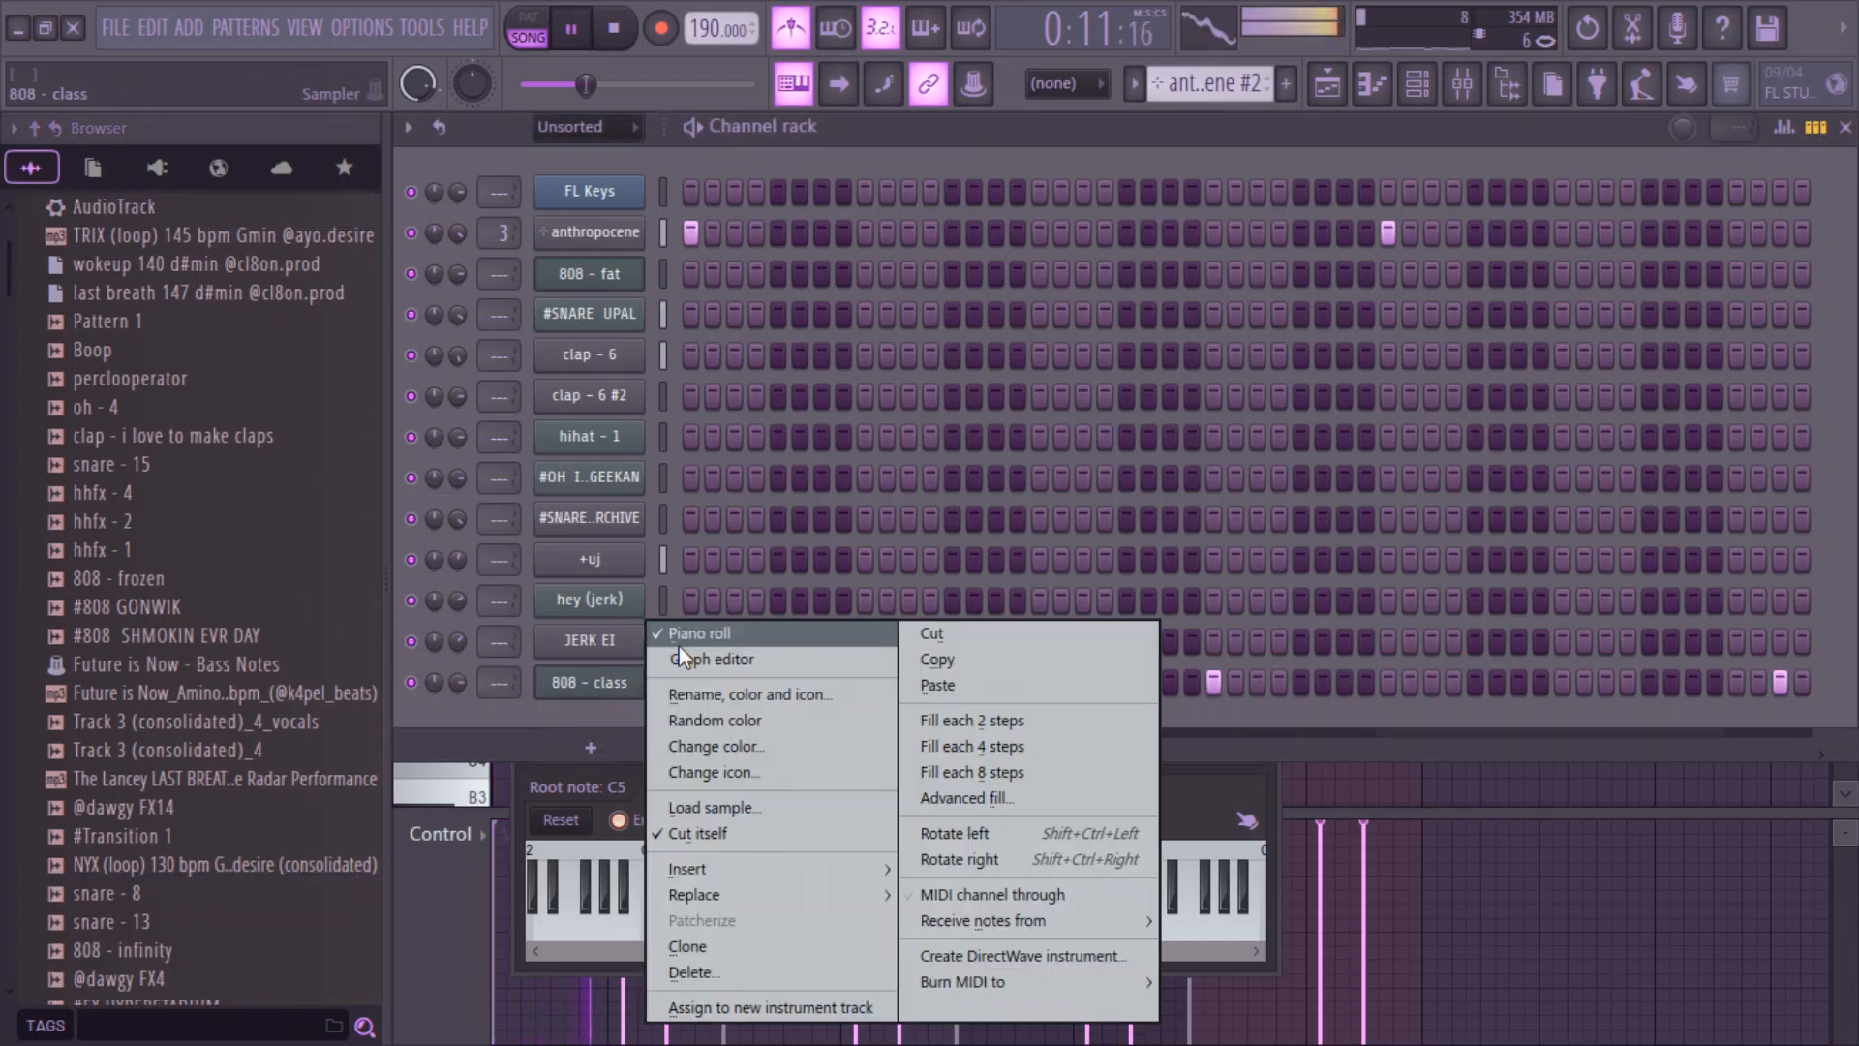
- Audition #808 GONWIK, replace the 808 - class sample with #808 SHMOKIN EVR DAY, play the song and open the channel's settings
click(172, 597)
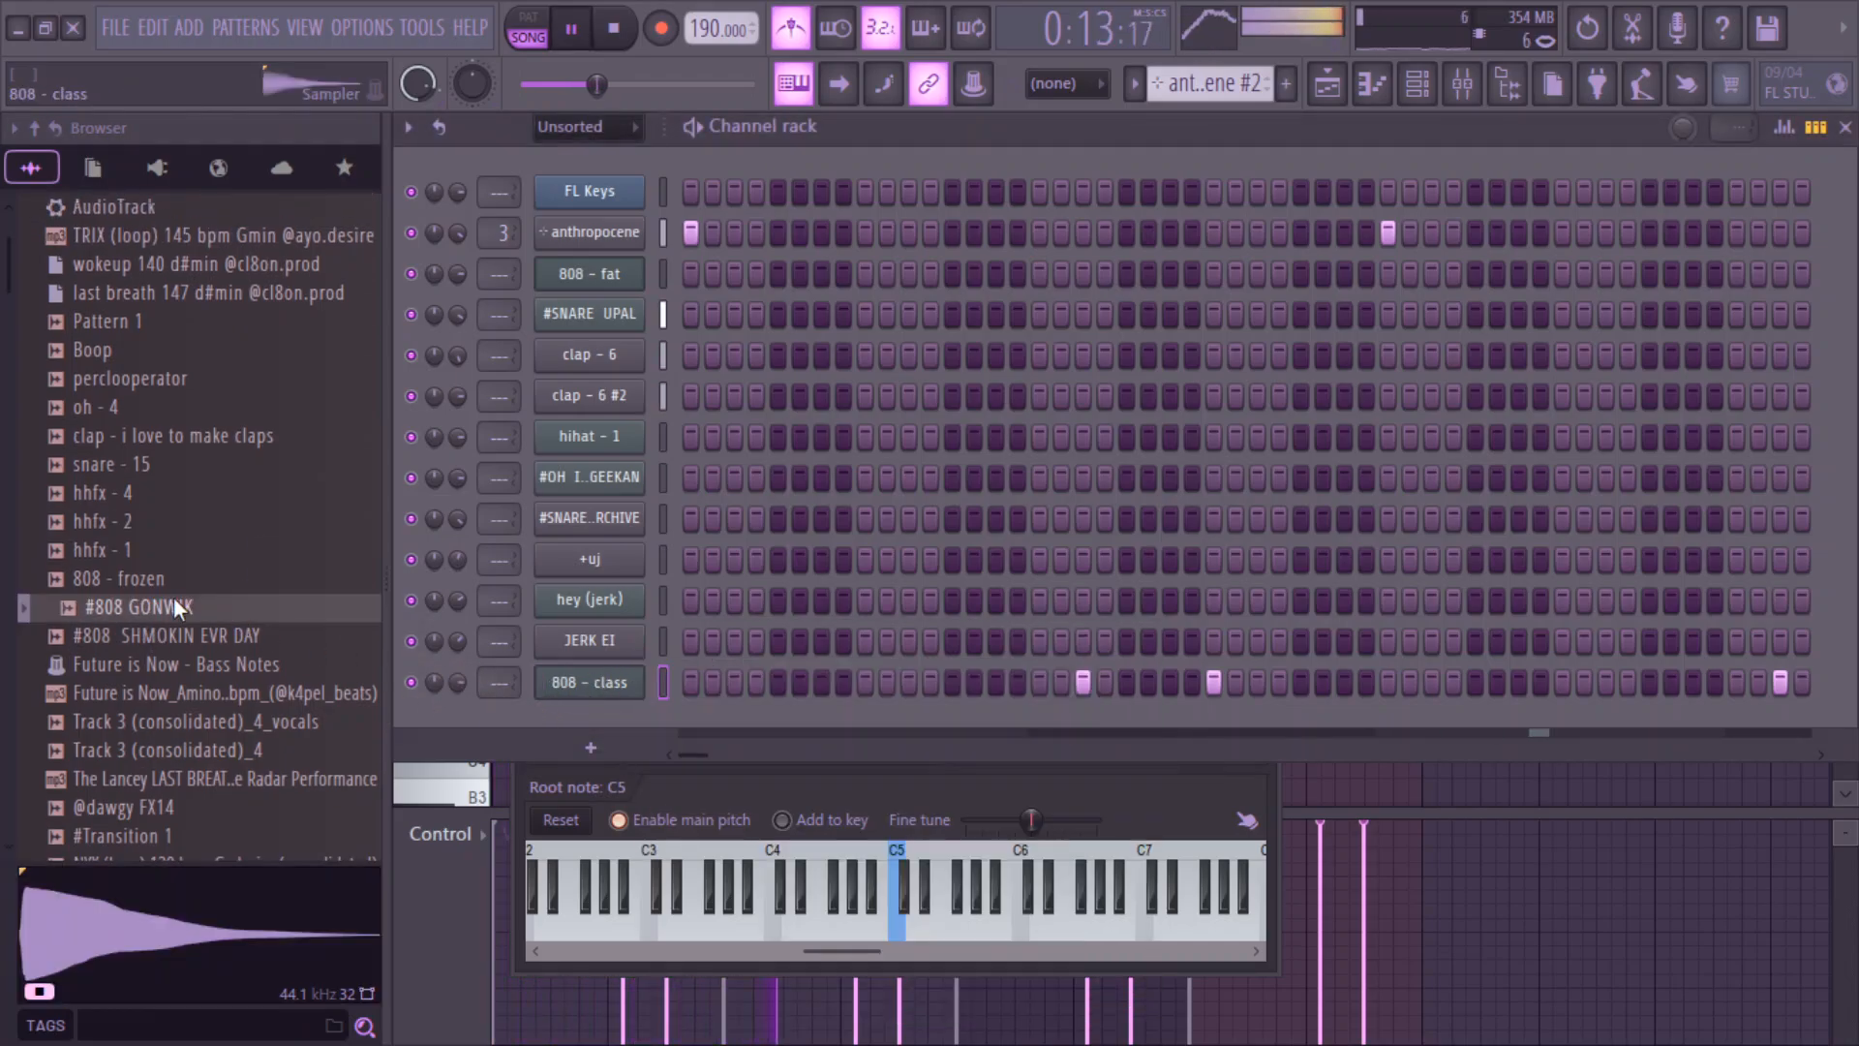
key(space)
click(157, 641)
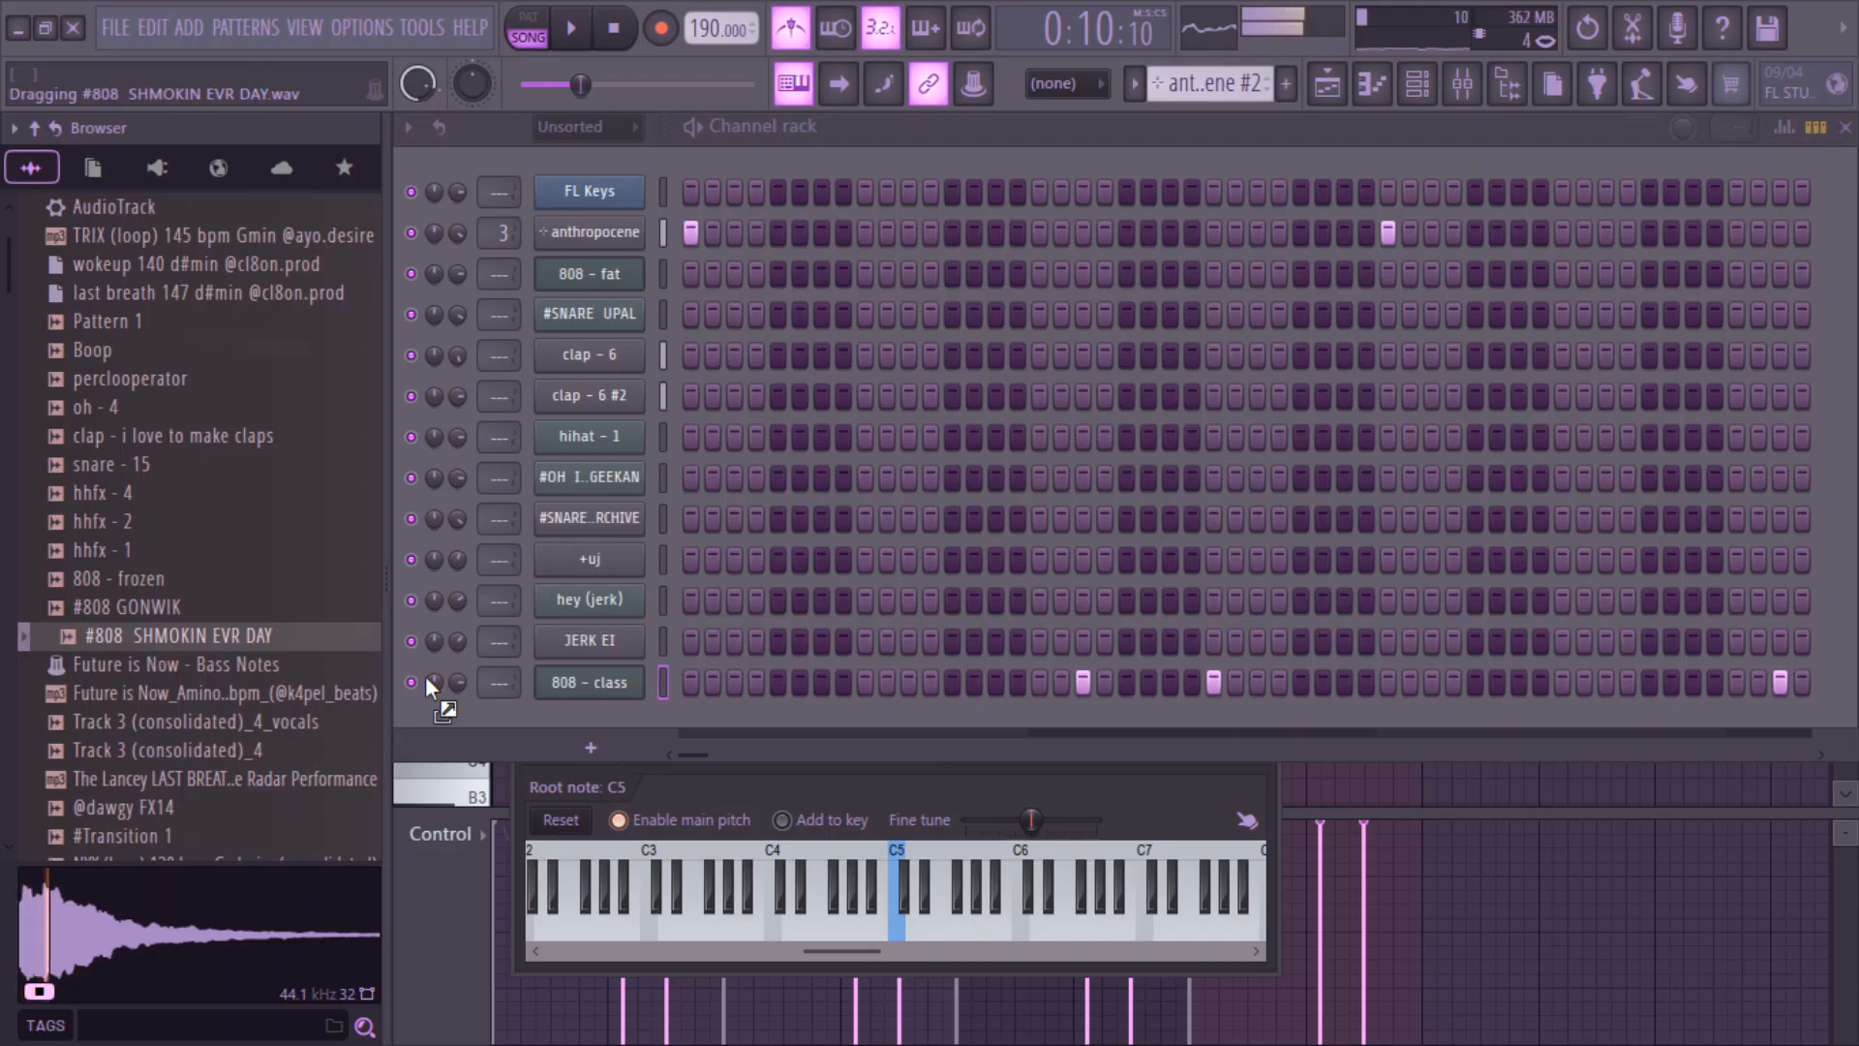
drag(426, 676, 577, 691)
key(space)
click(578, 689)
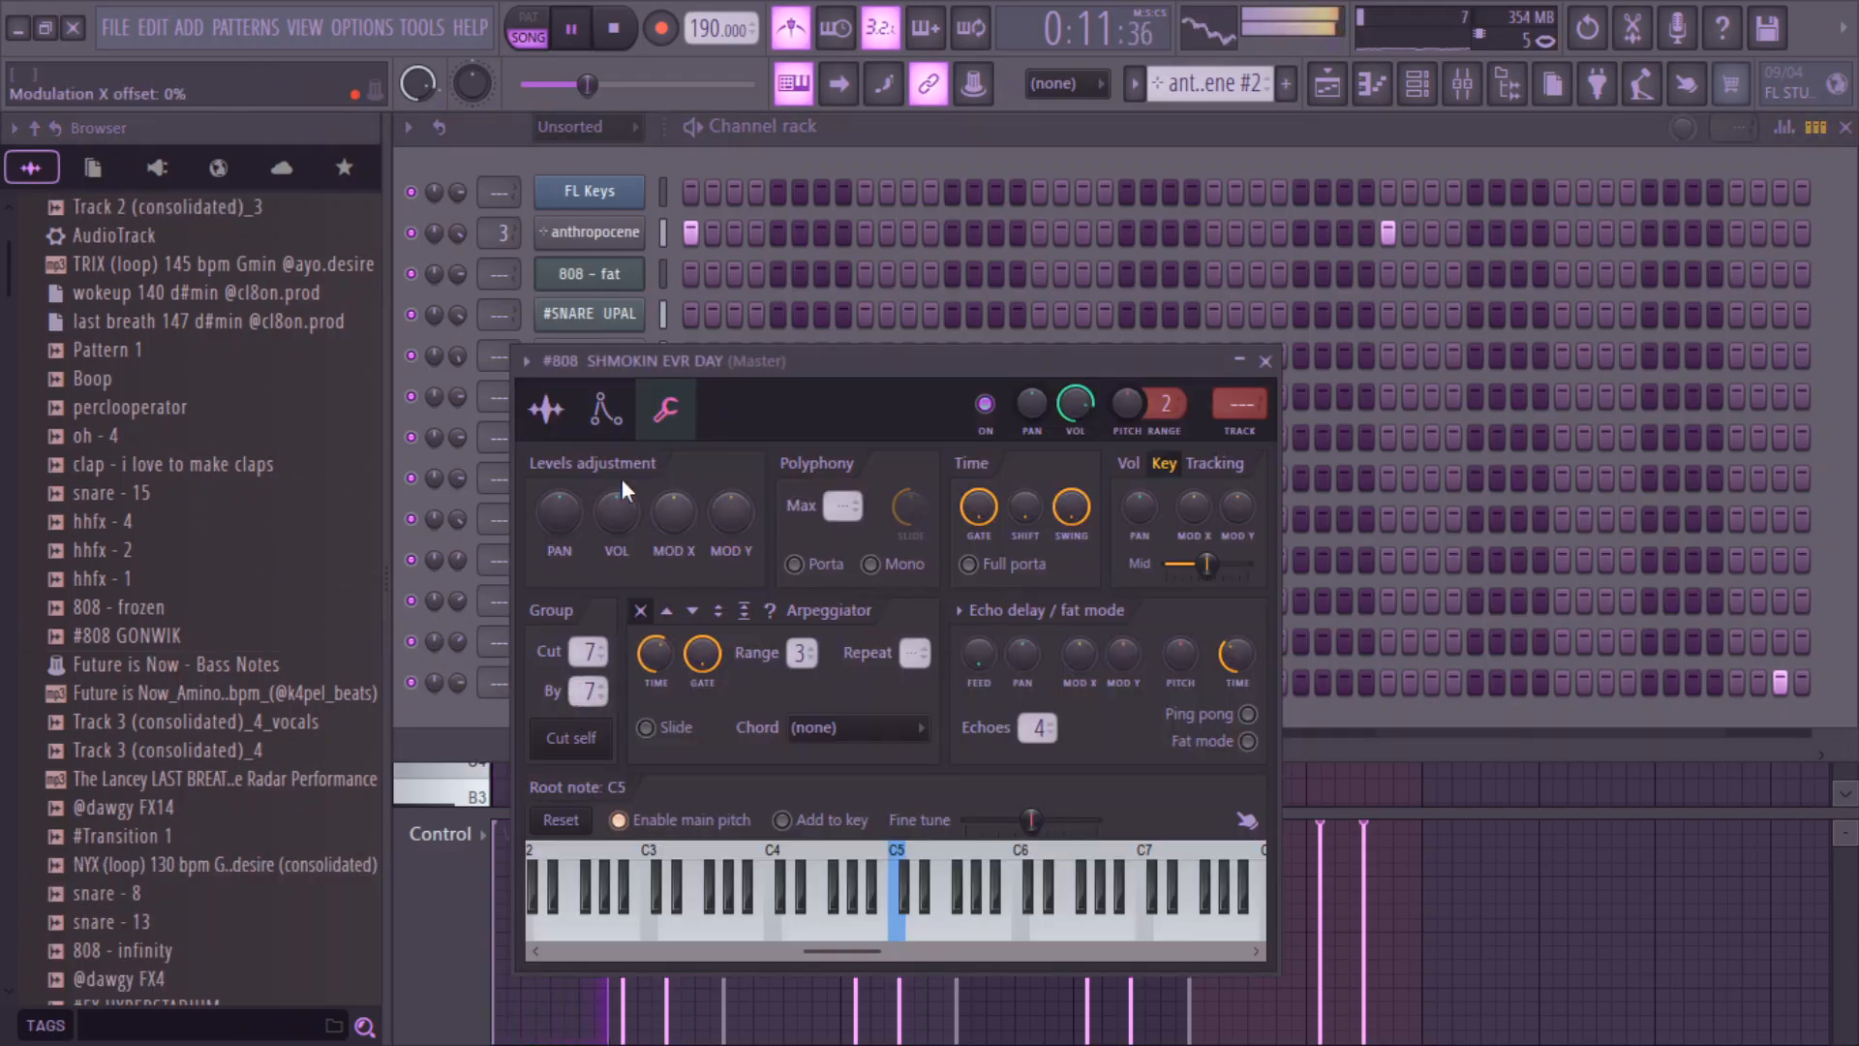
- Route the #808 SHMOKIN EVR DAY channel to mixer track 4, load Fruity Parametric EQ 2 in slot 5 and adjust an EQ band
click(602, 414)
click(548, 410)
key(ctrl+l)
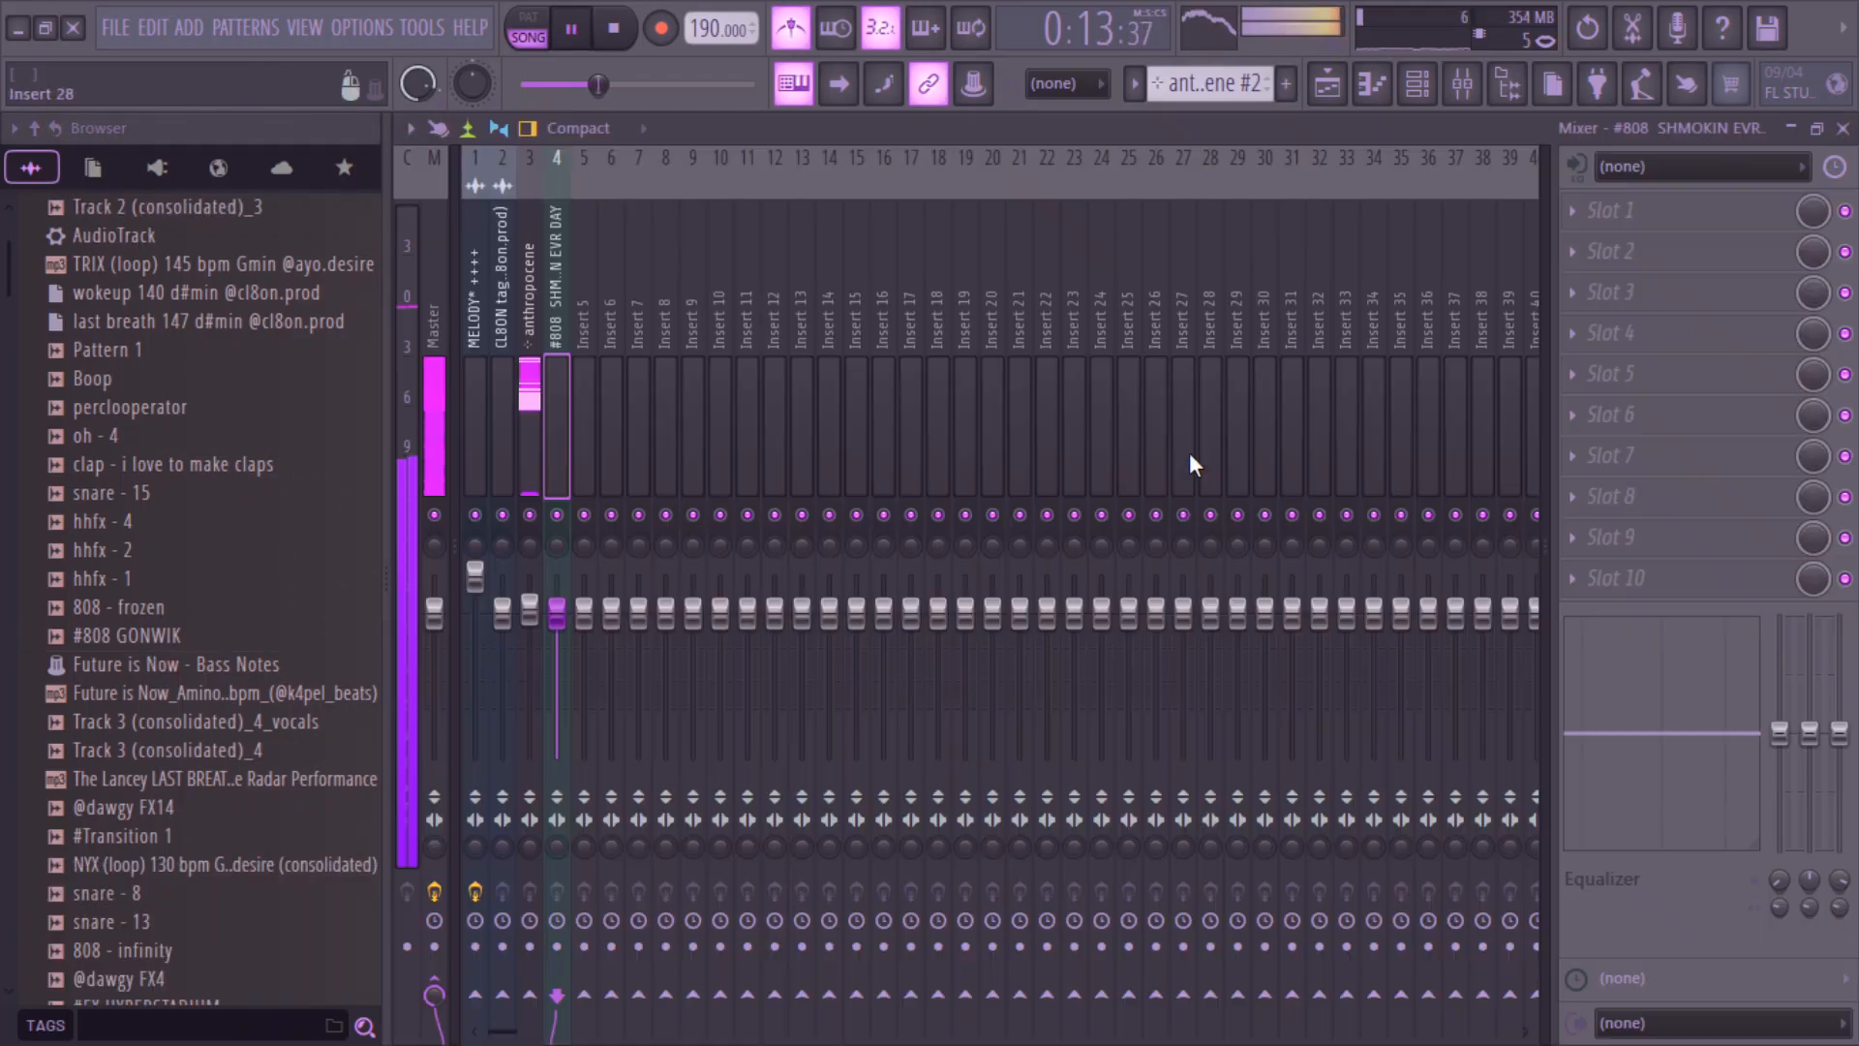
click(1733, 378)
click(1230, 999)
drag(1197, 697, 937, 859)
click(1564, 467)
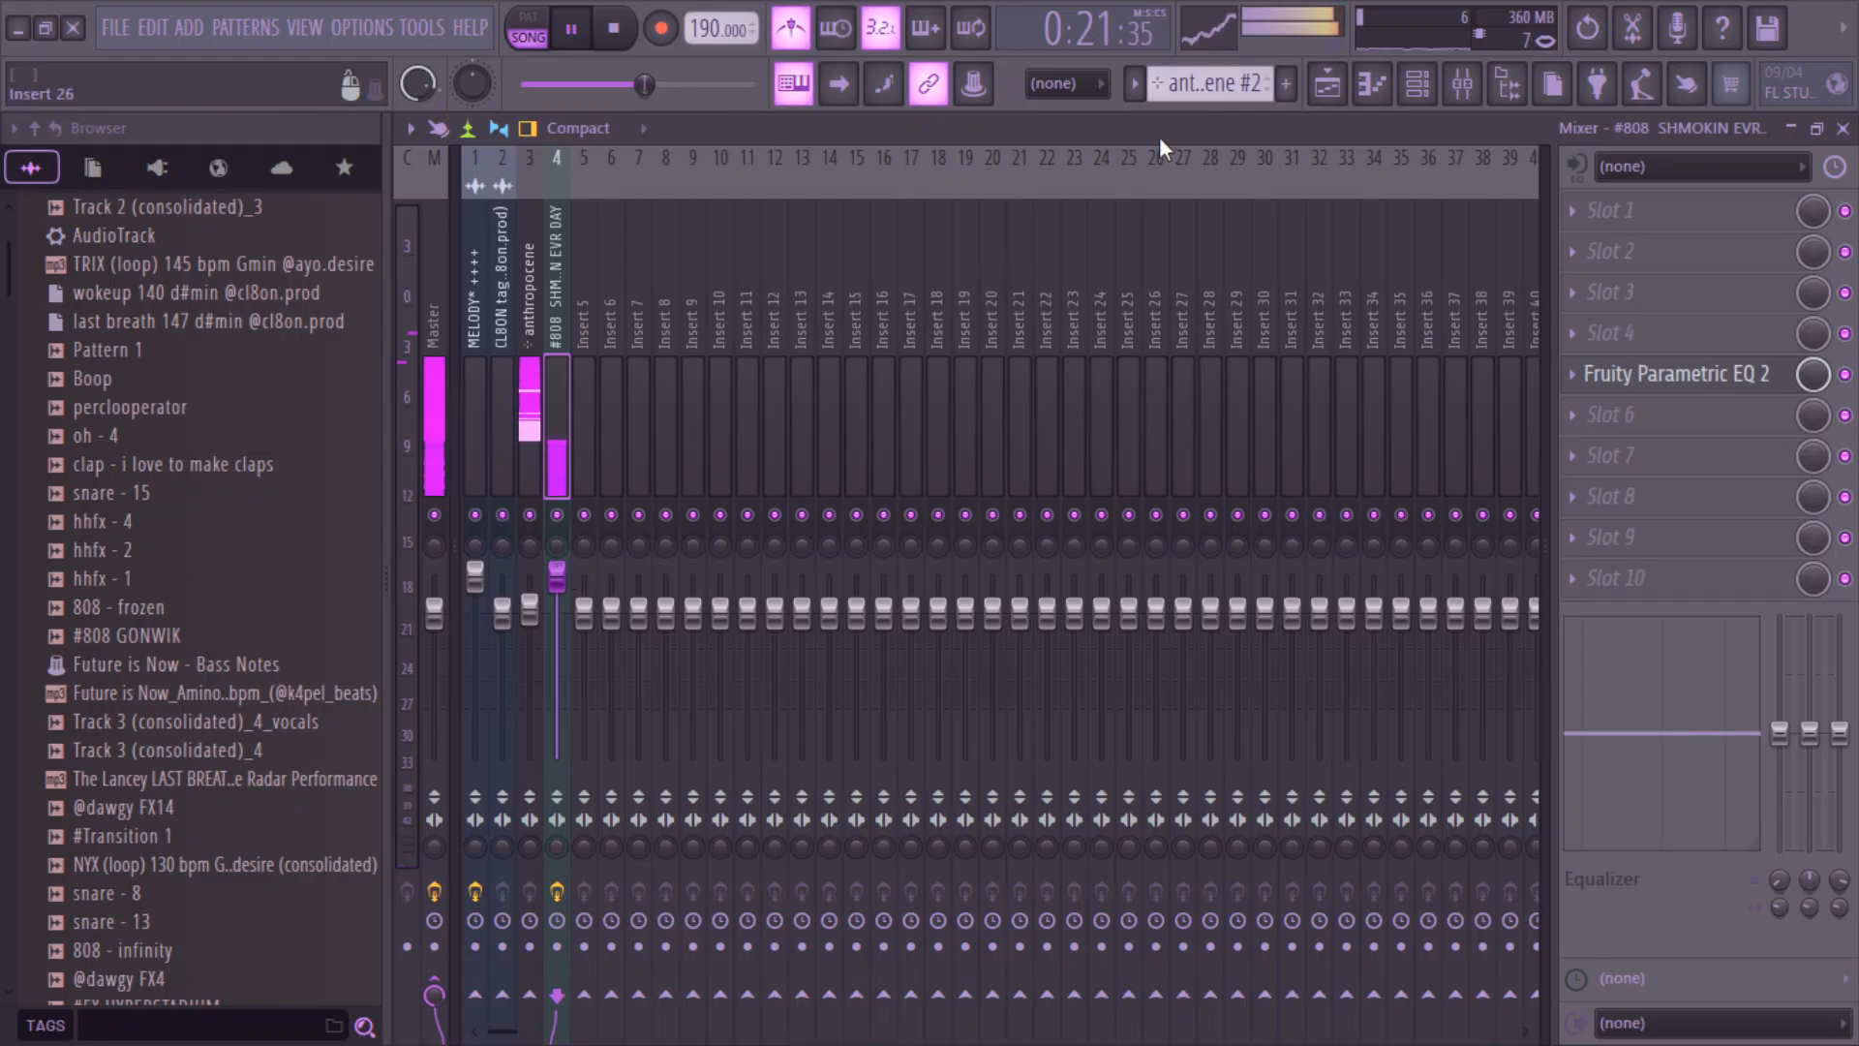
- Replay the song from bar 9, lower the 808 mixer track's volume to about 117% and return to the playlist
key(F5)
click(1012, 184)
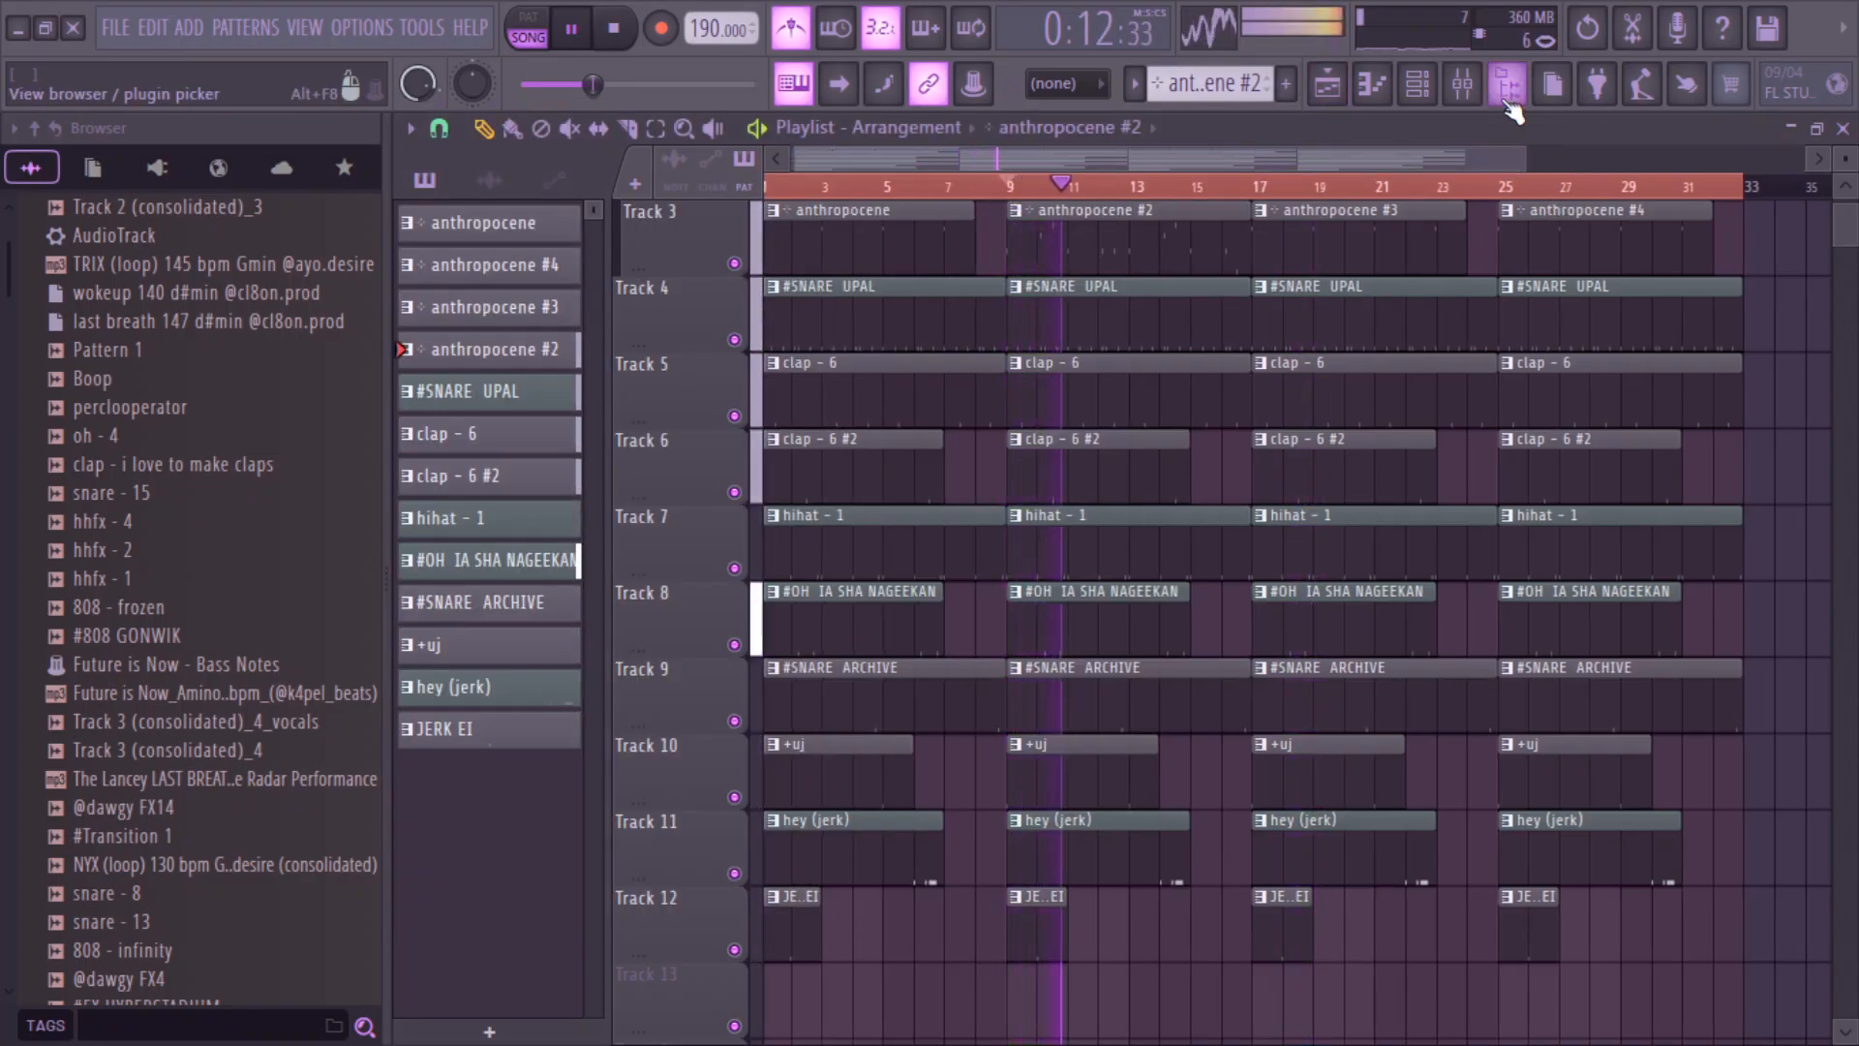
click(1462, 84)
drag(557, 578, 573, 605)
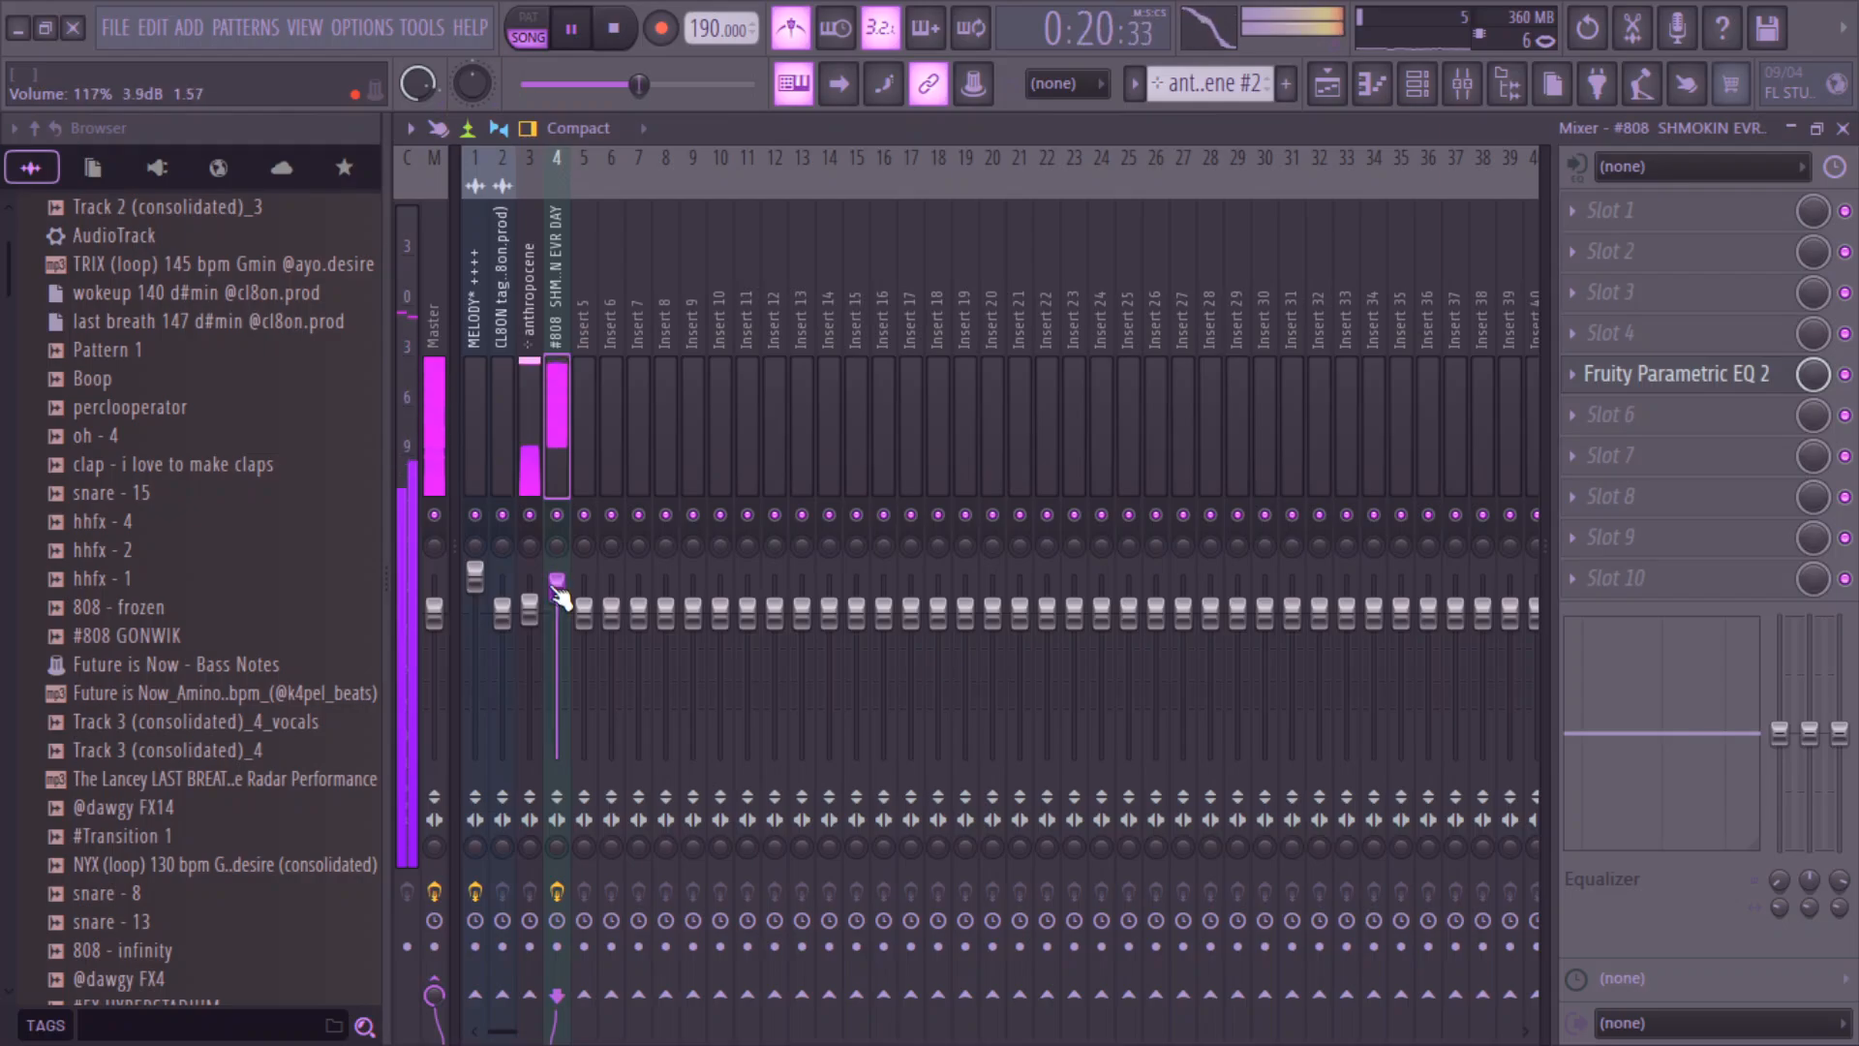
drag(559, 590, 559, 587)
click(1451, 85)
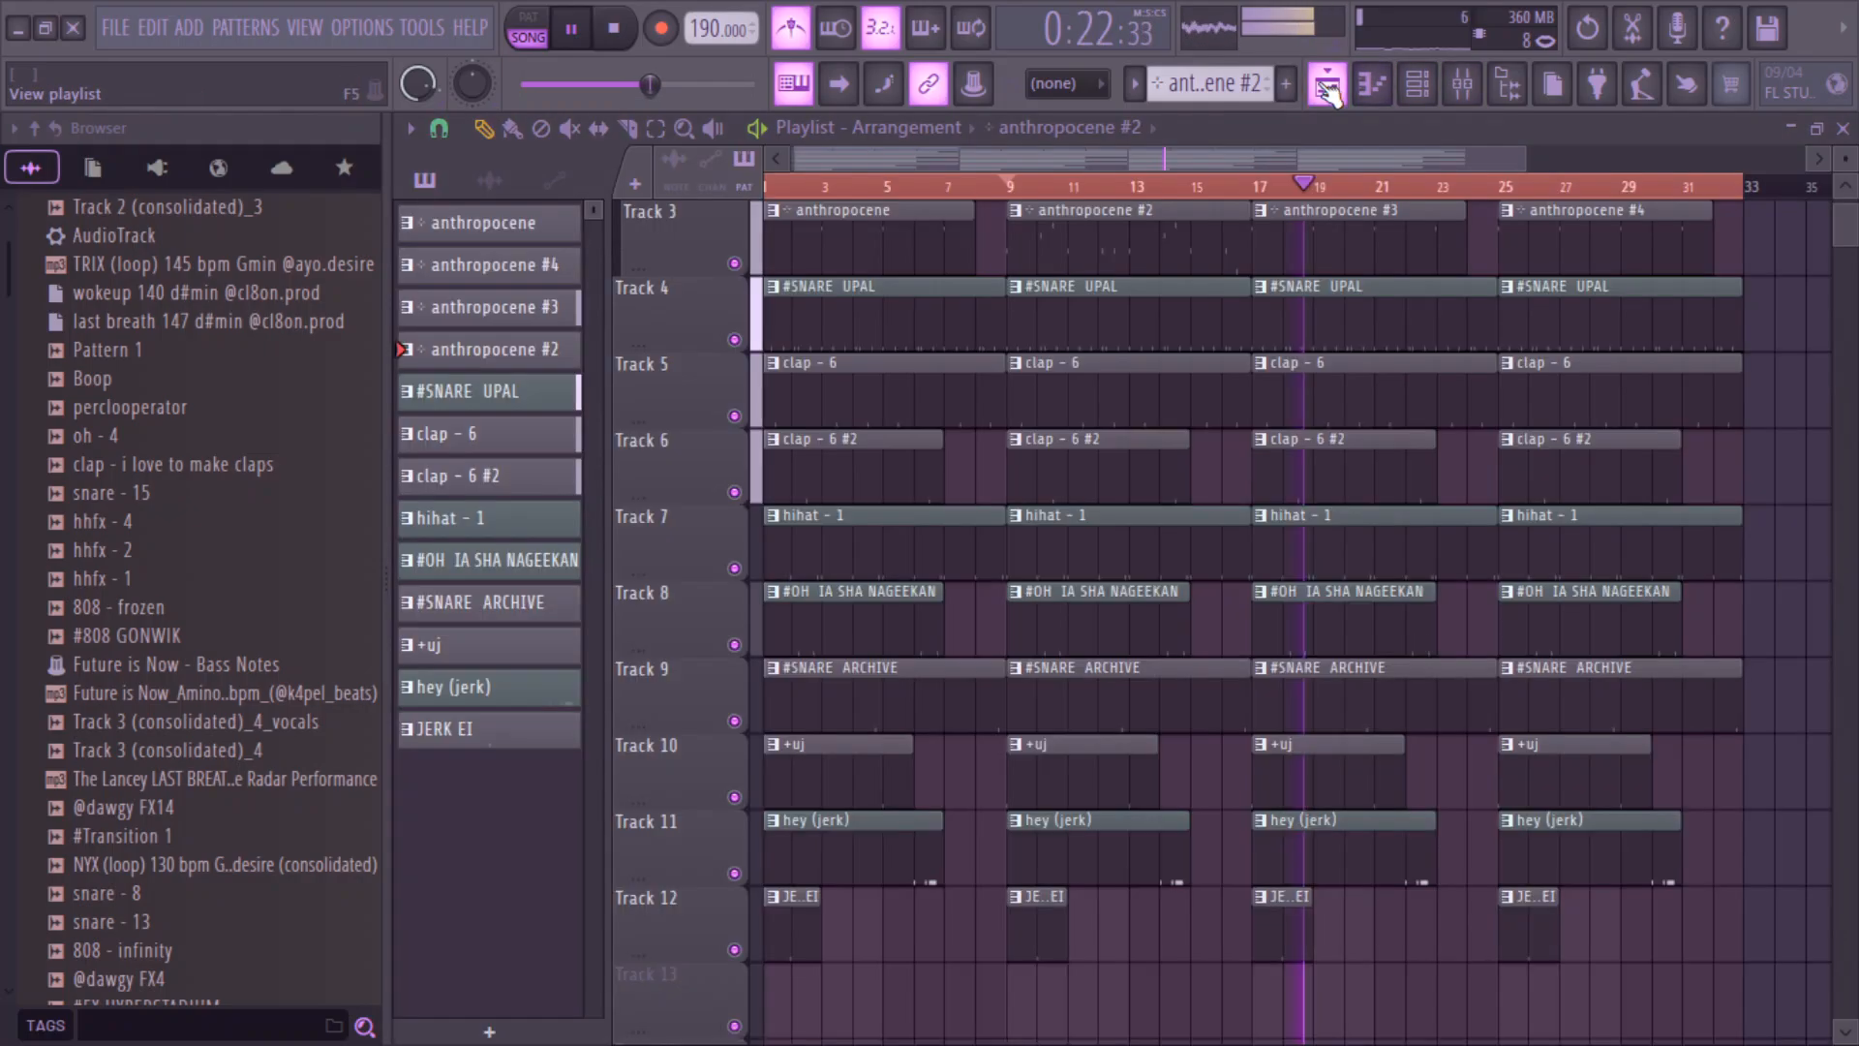
drag(1510, 151, 1837, 182)
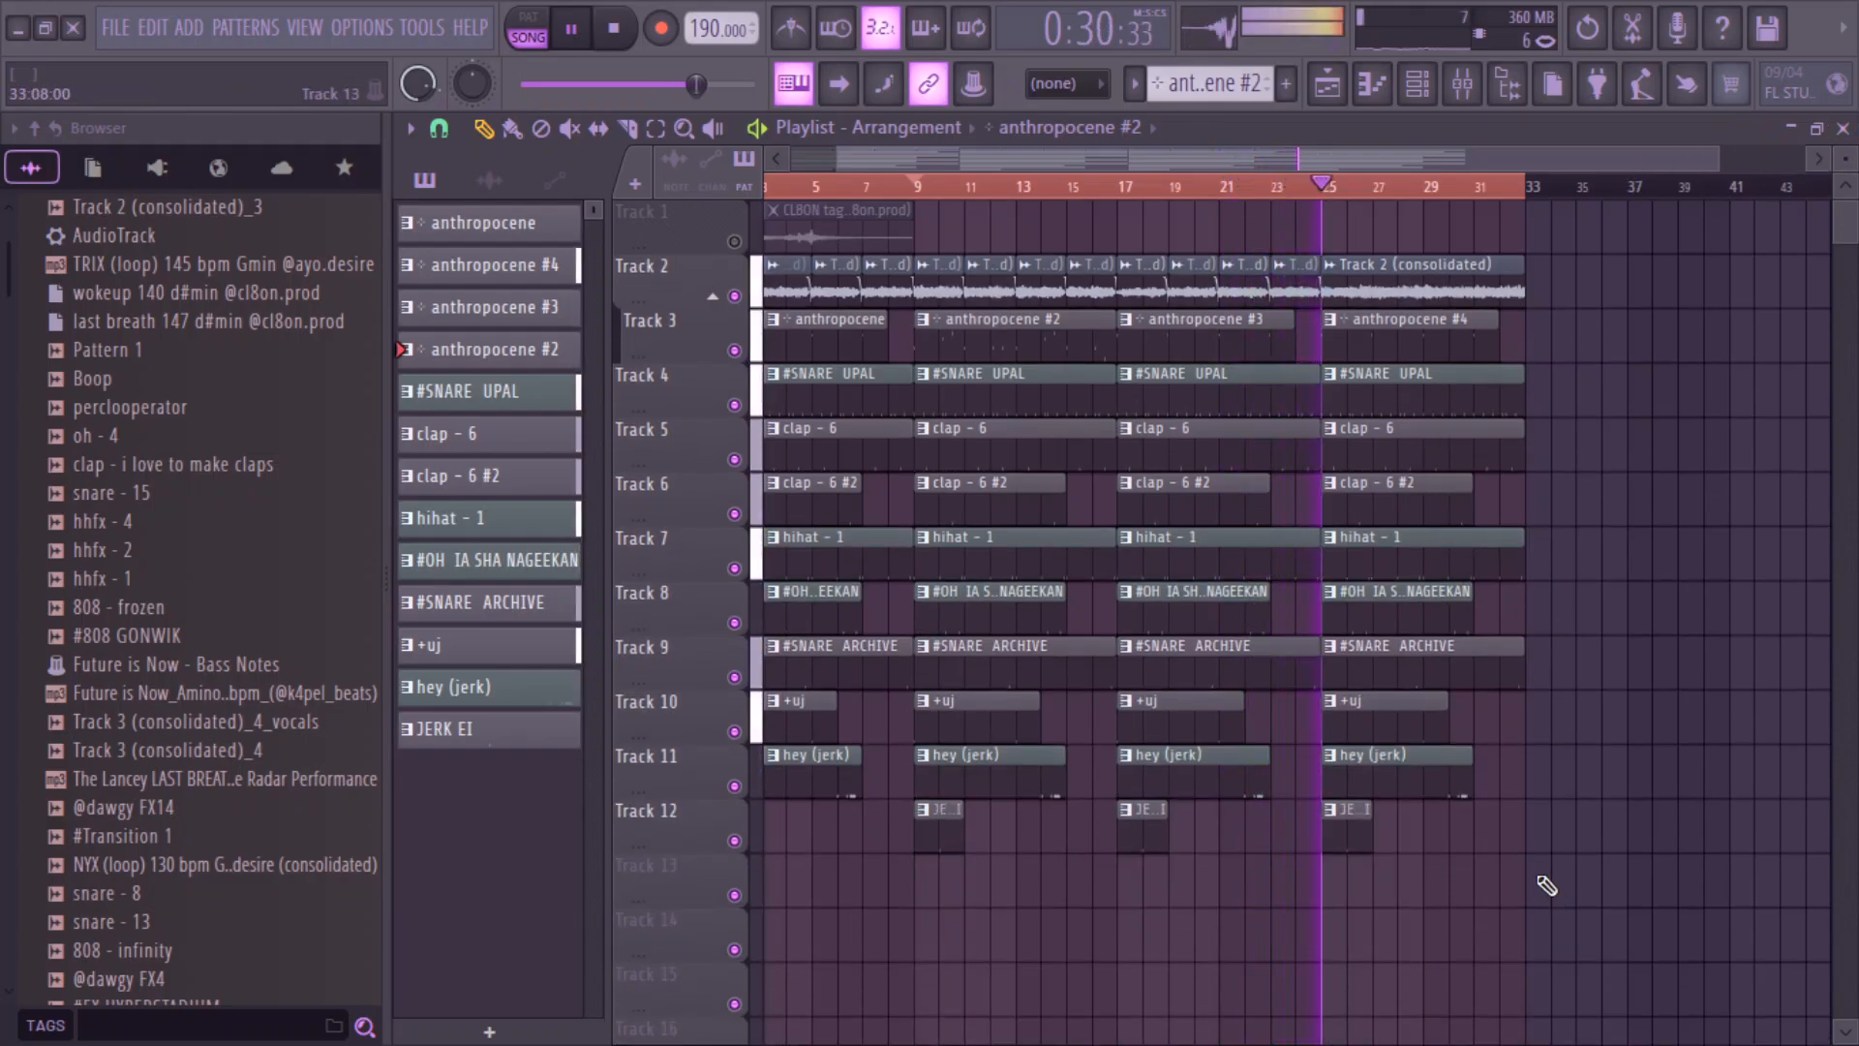
click(1329, 324)
click(1382, 573)
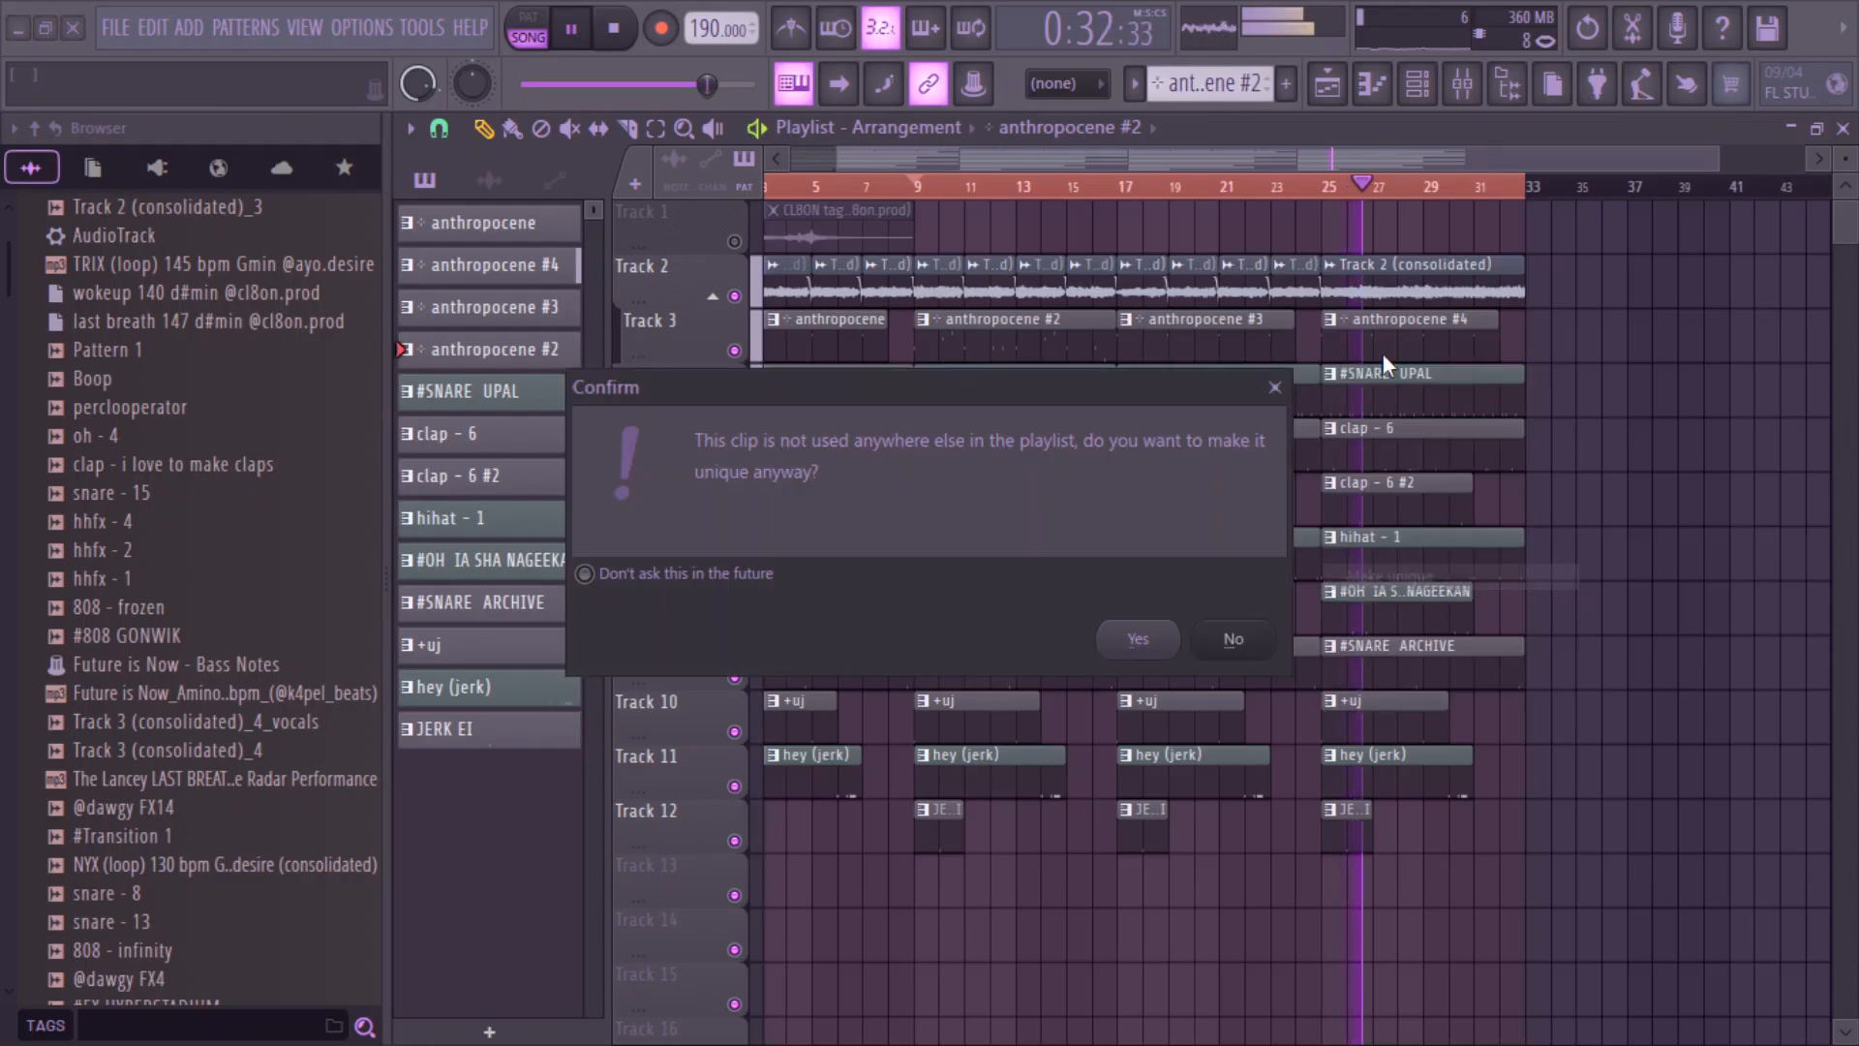
click(1275, 386)
double_click(1383, 304)
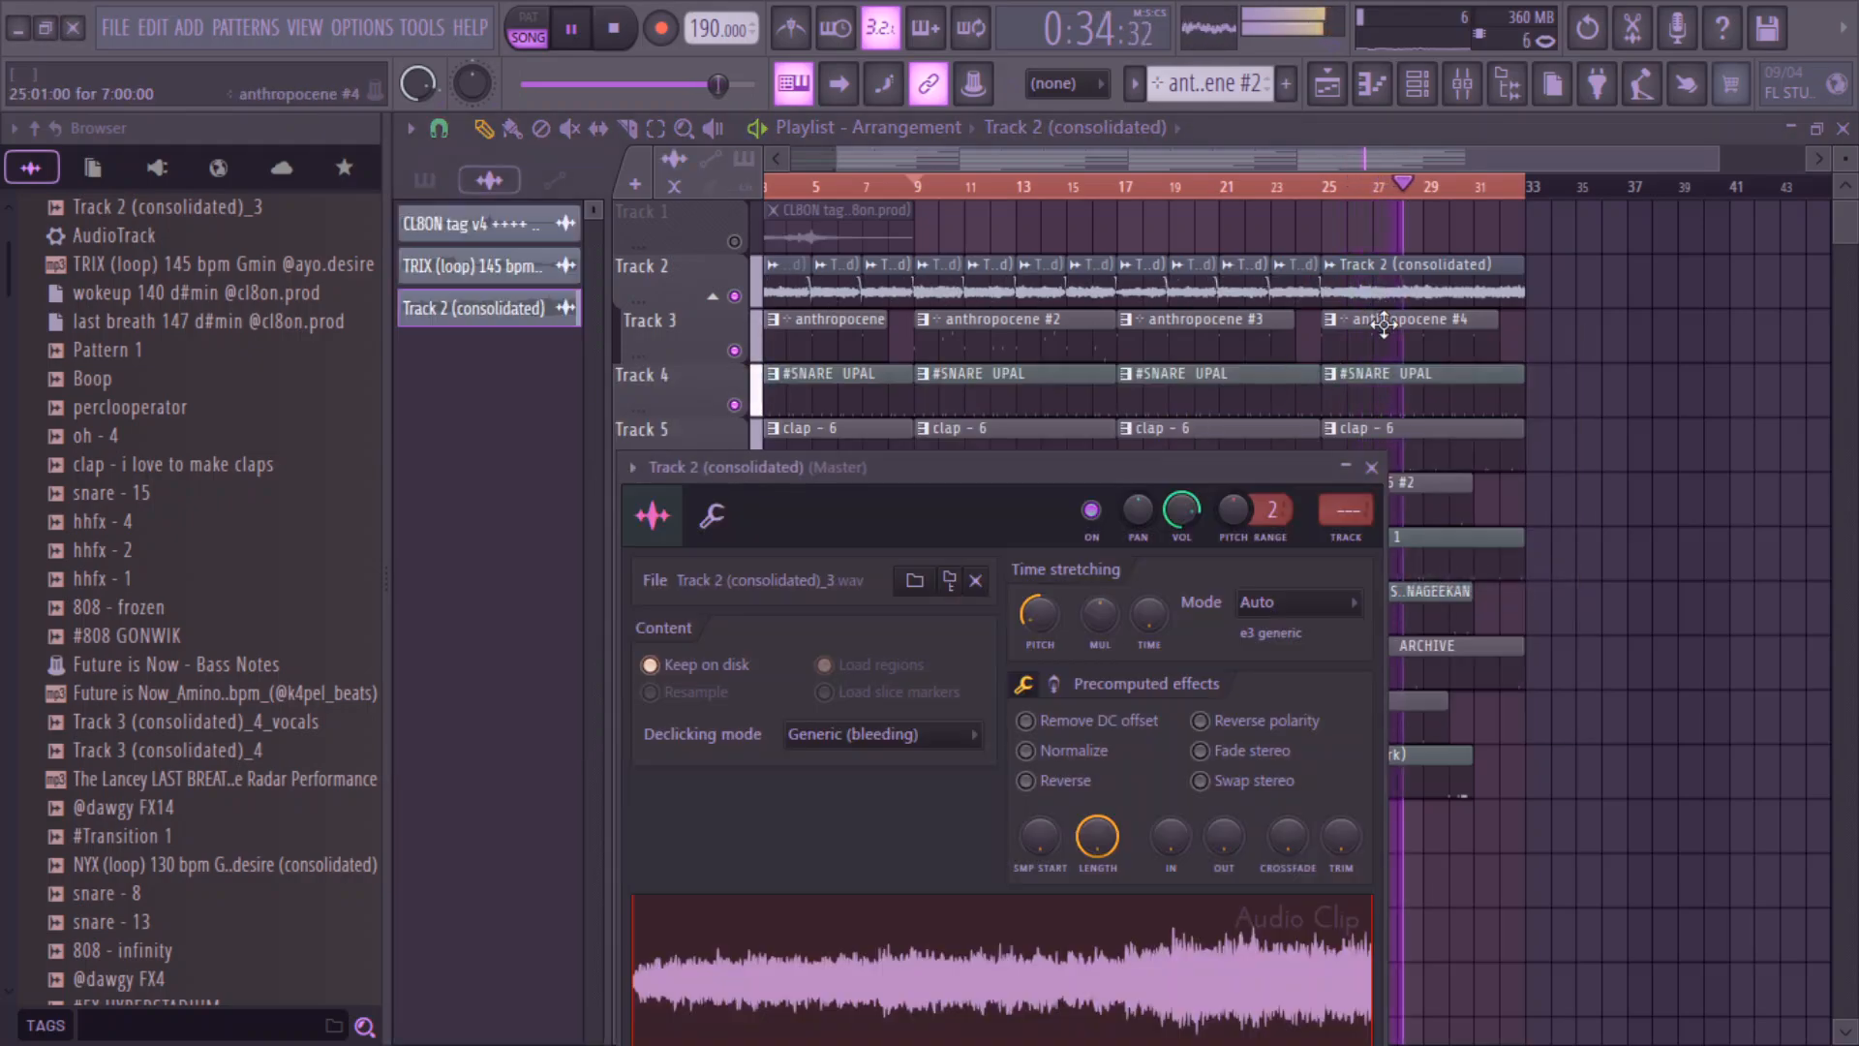
- Open the anthropocene #4 pattern in the piano roll and add two B4 notes in bar 2, the second at 2:15
double_click(1382, 325)
click(1373, 85)
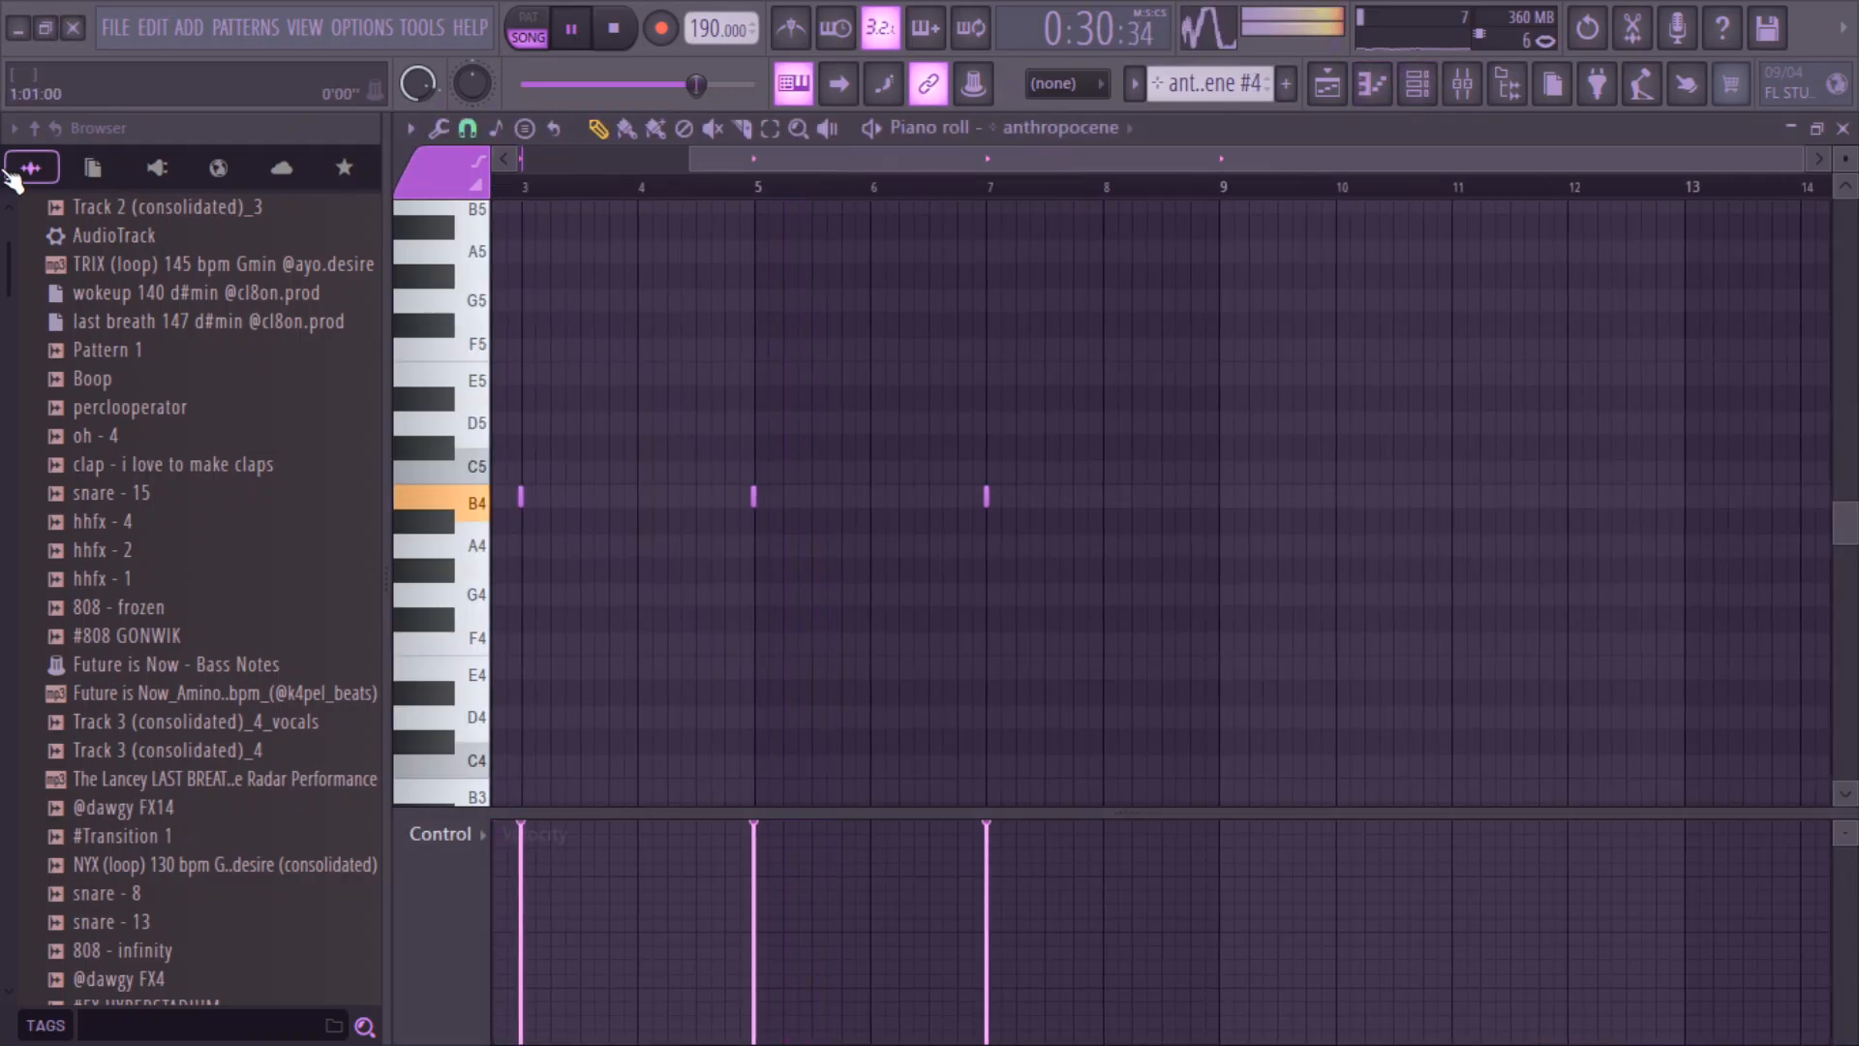
key(space)
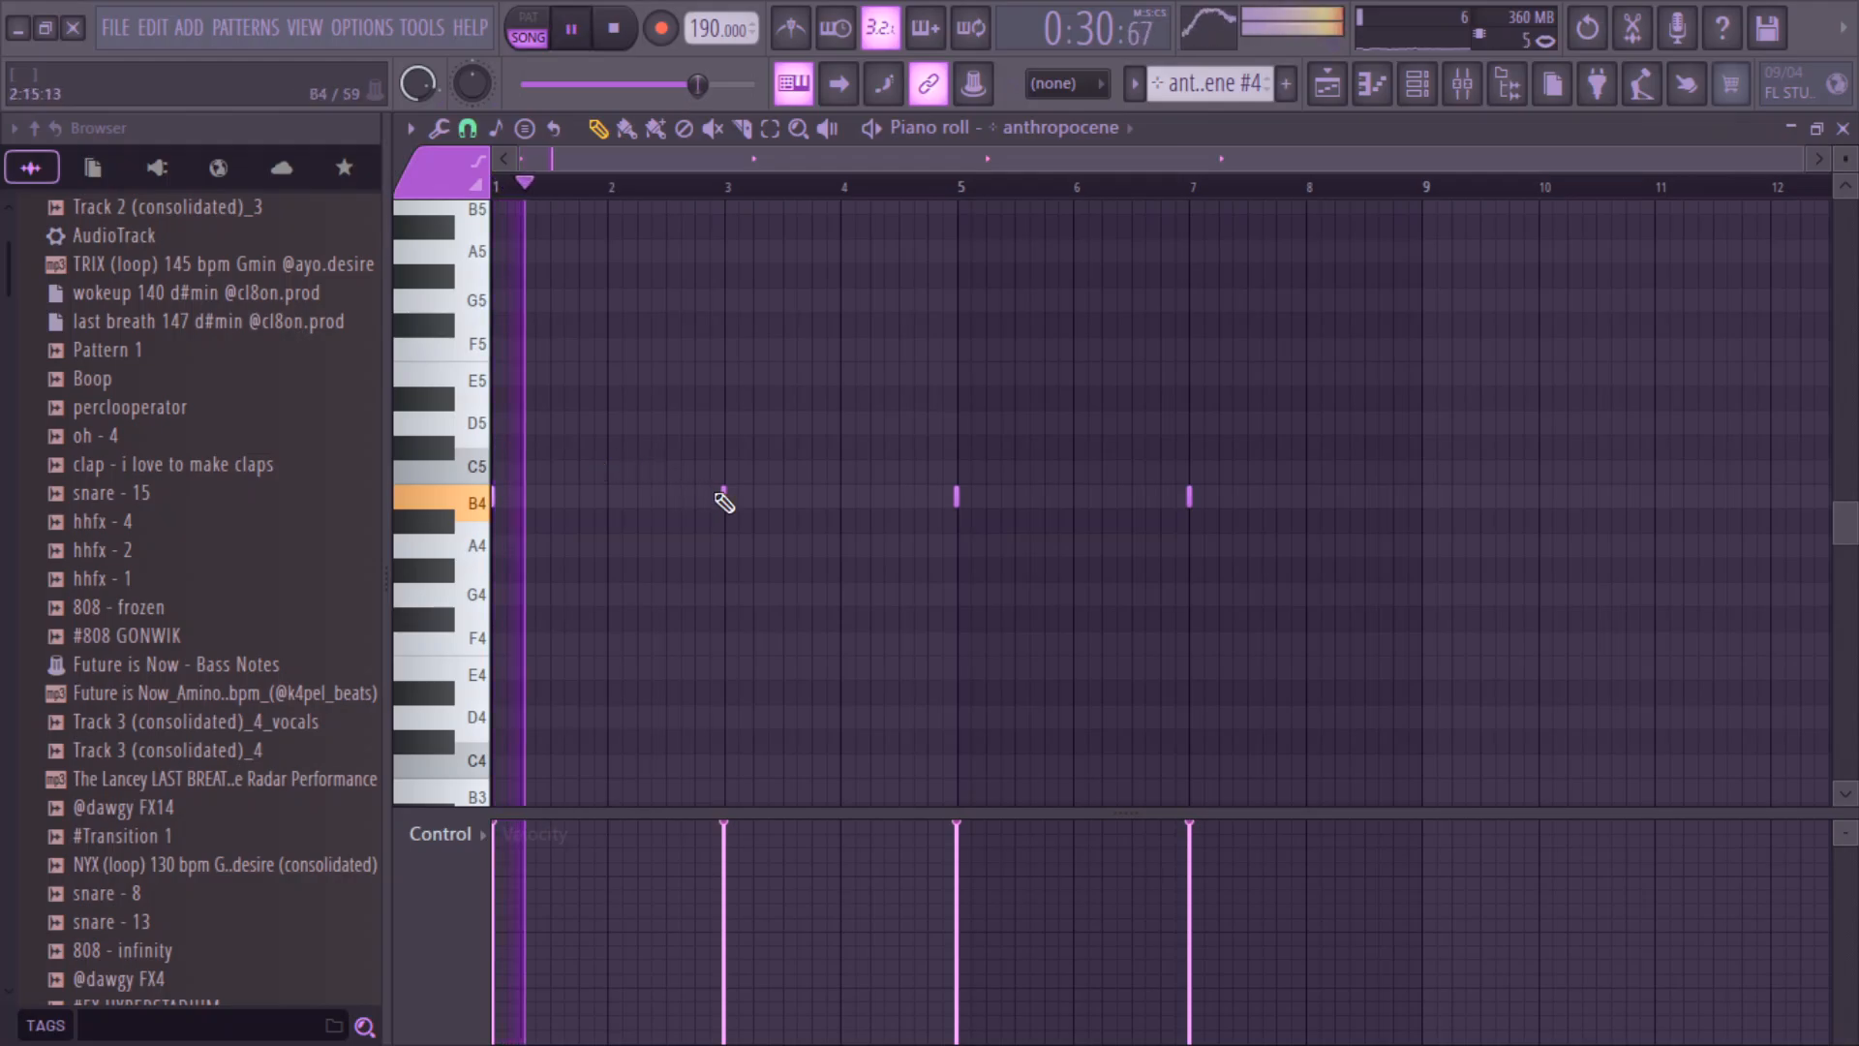
click(635, 502)
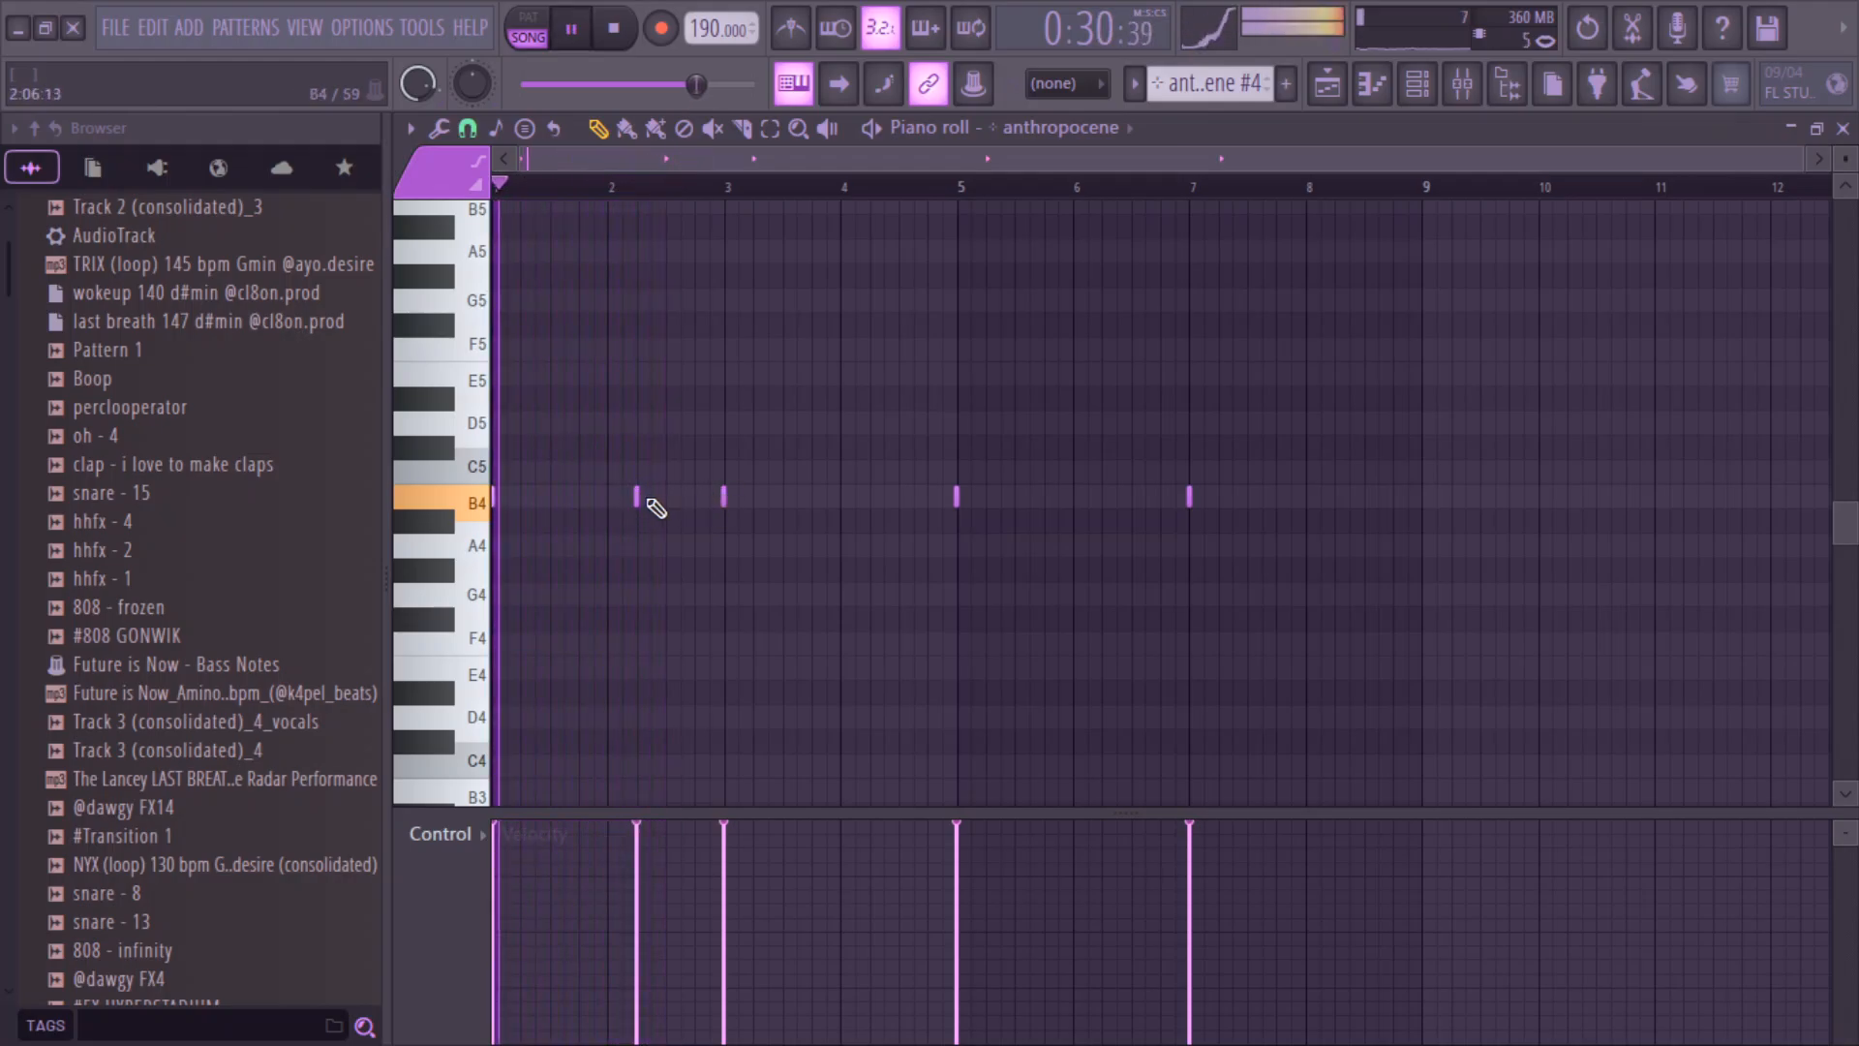
click(710, 503)
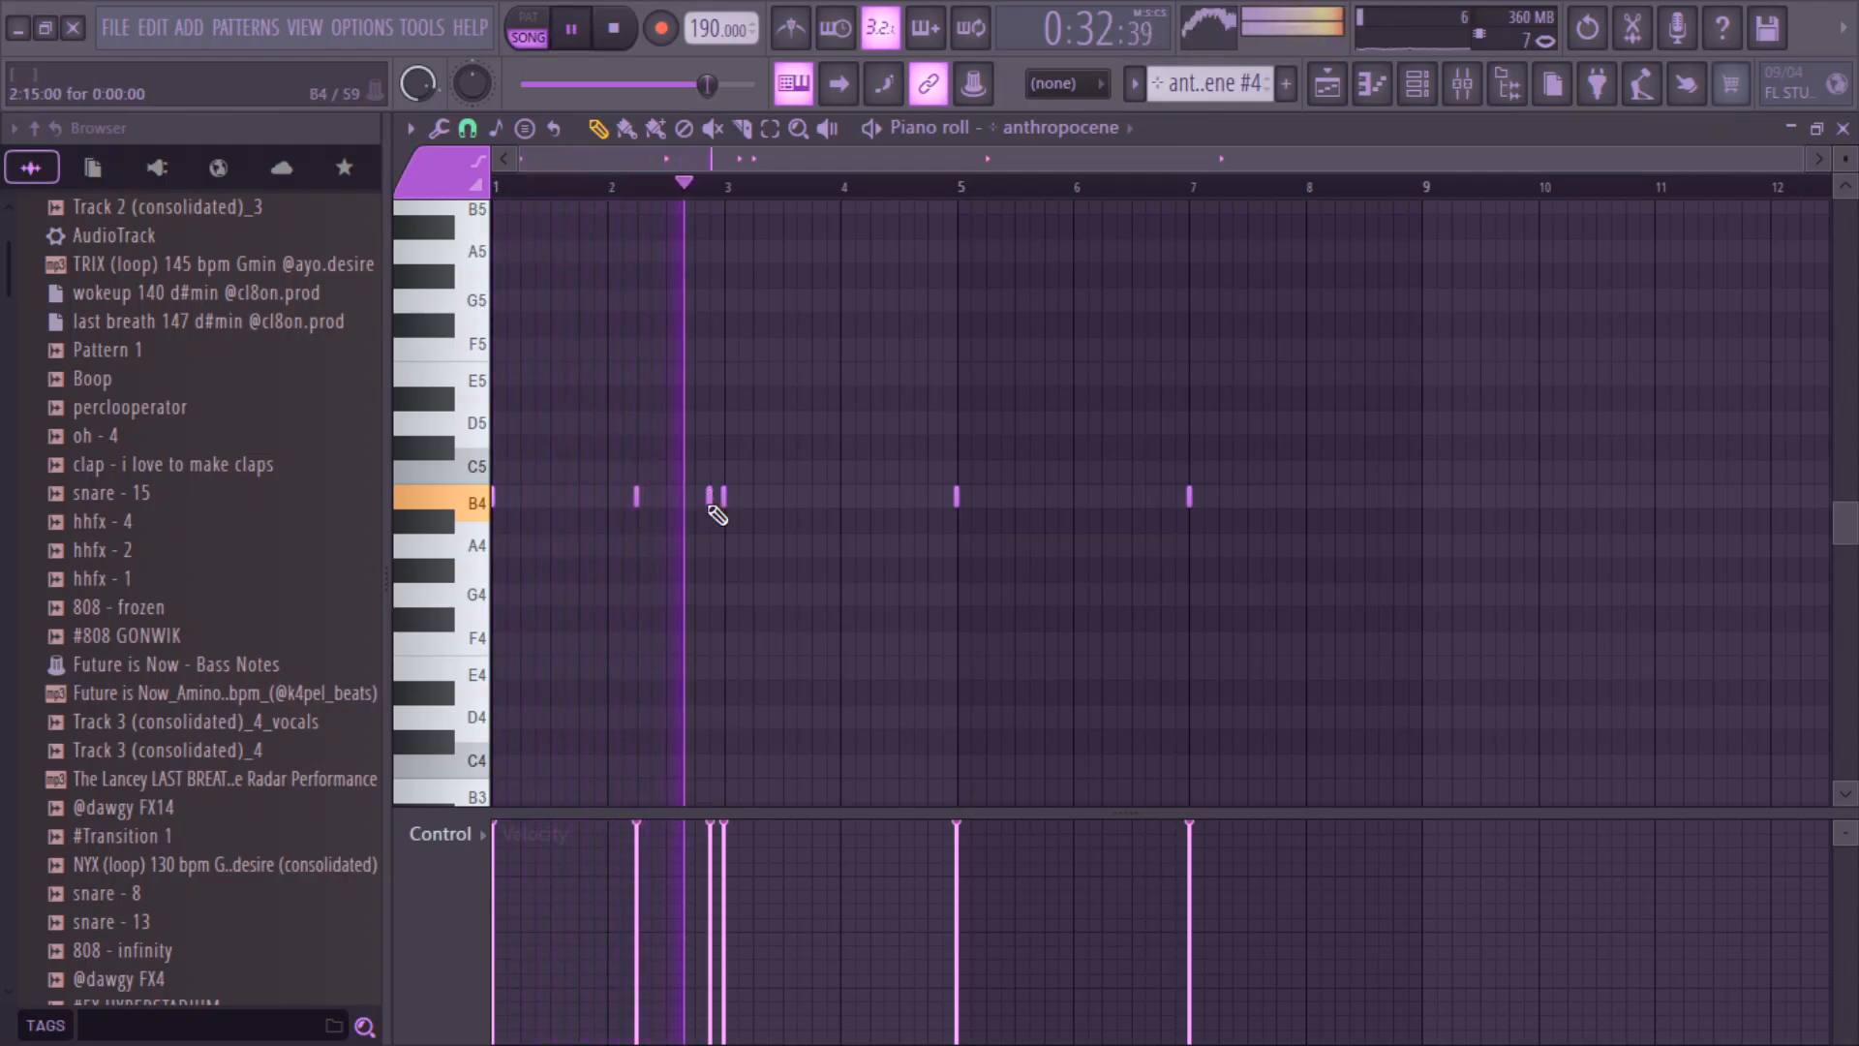
- Drop the note at 2:15 two octaves to B2, shift it earlier to just past mid-bar, and replay the pattern
ctrl+click(710, 496)
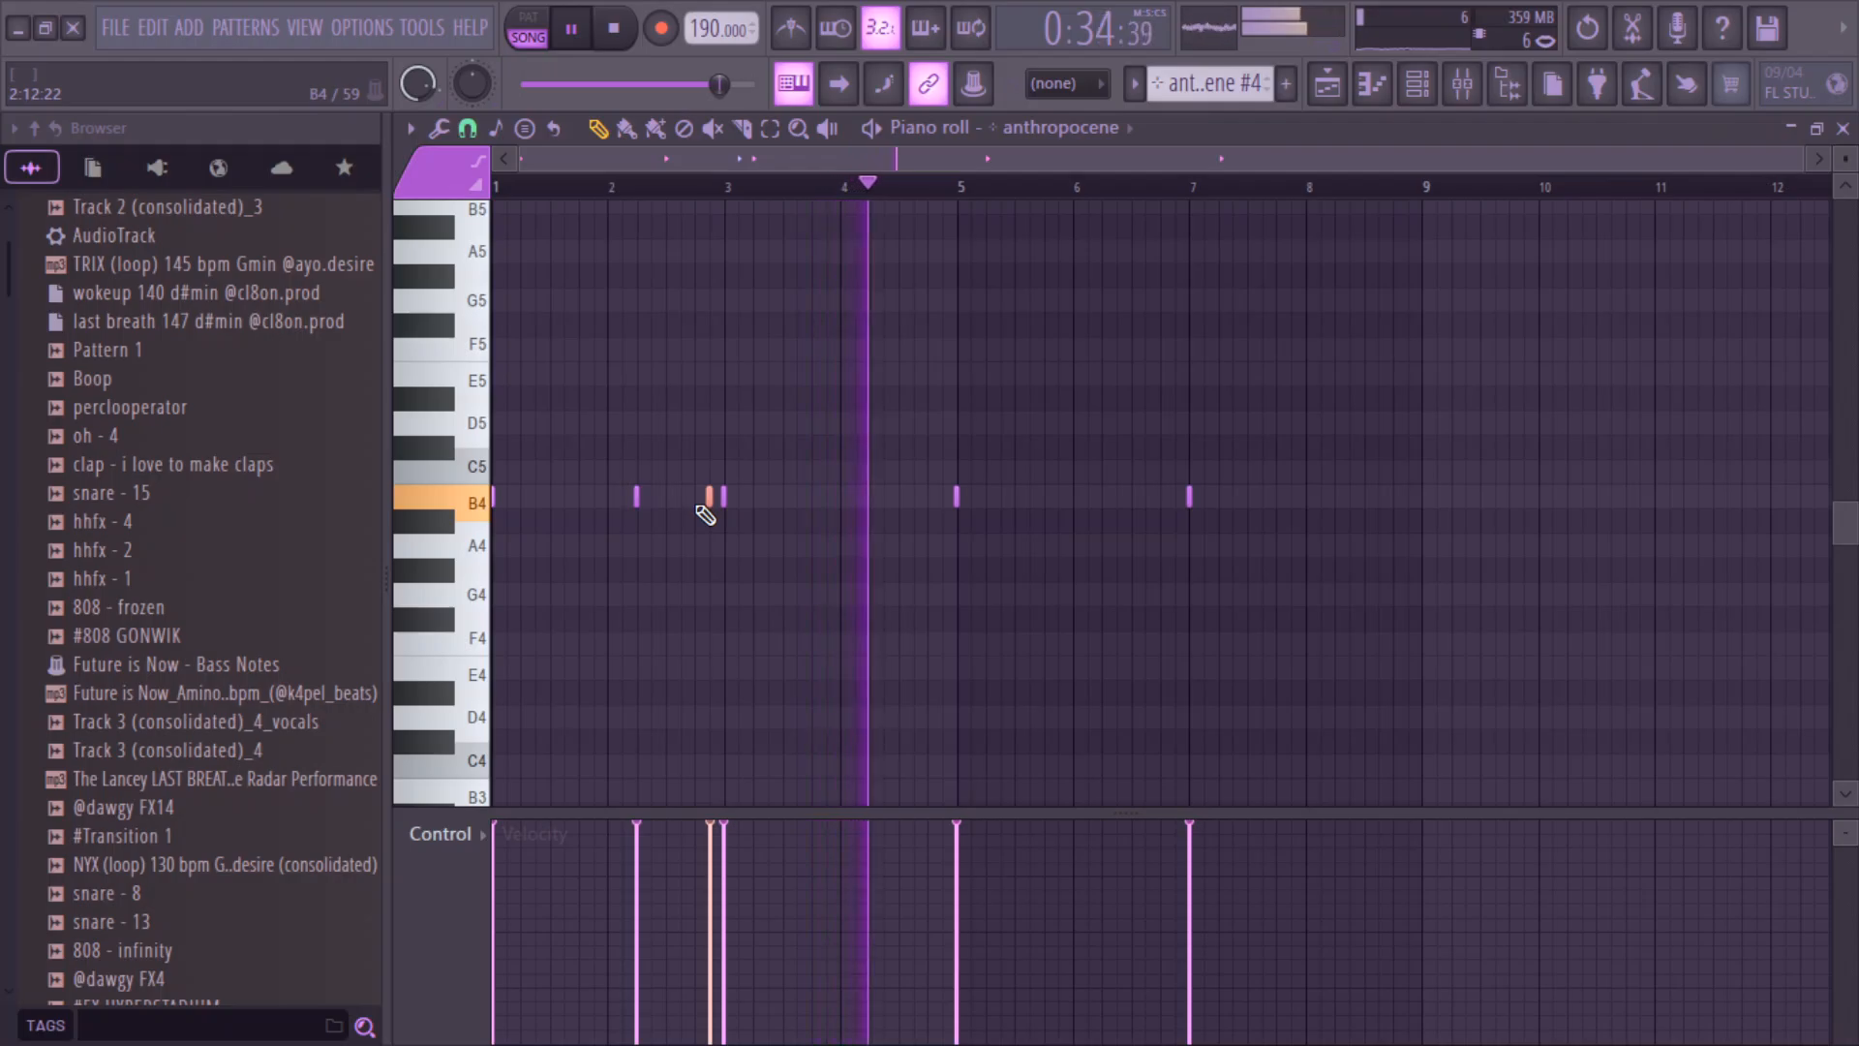
key(ctrl+Down)
key(ctrl+Down)
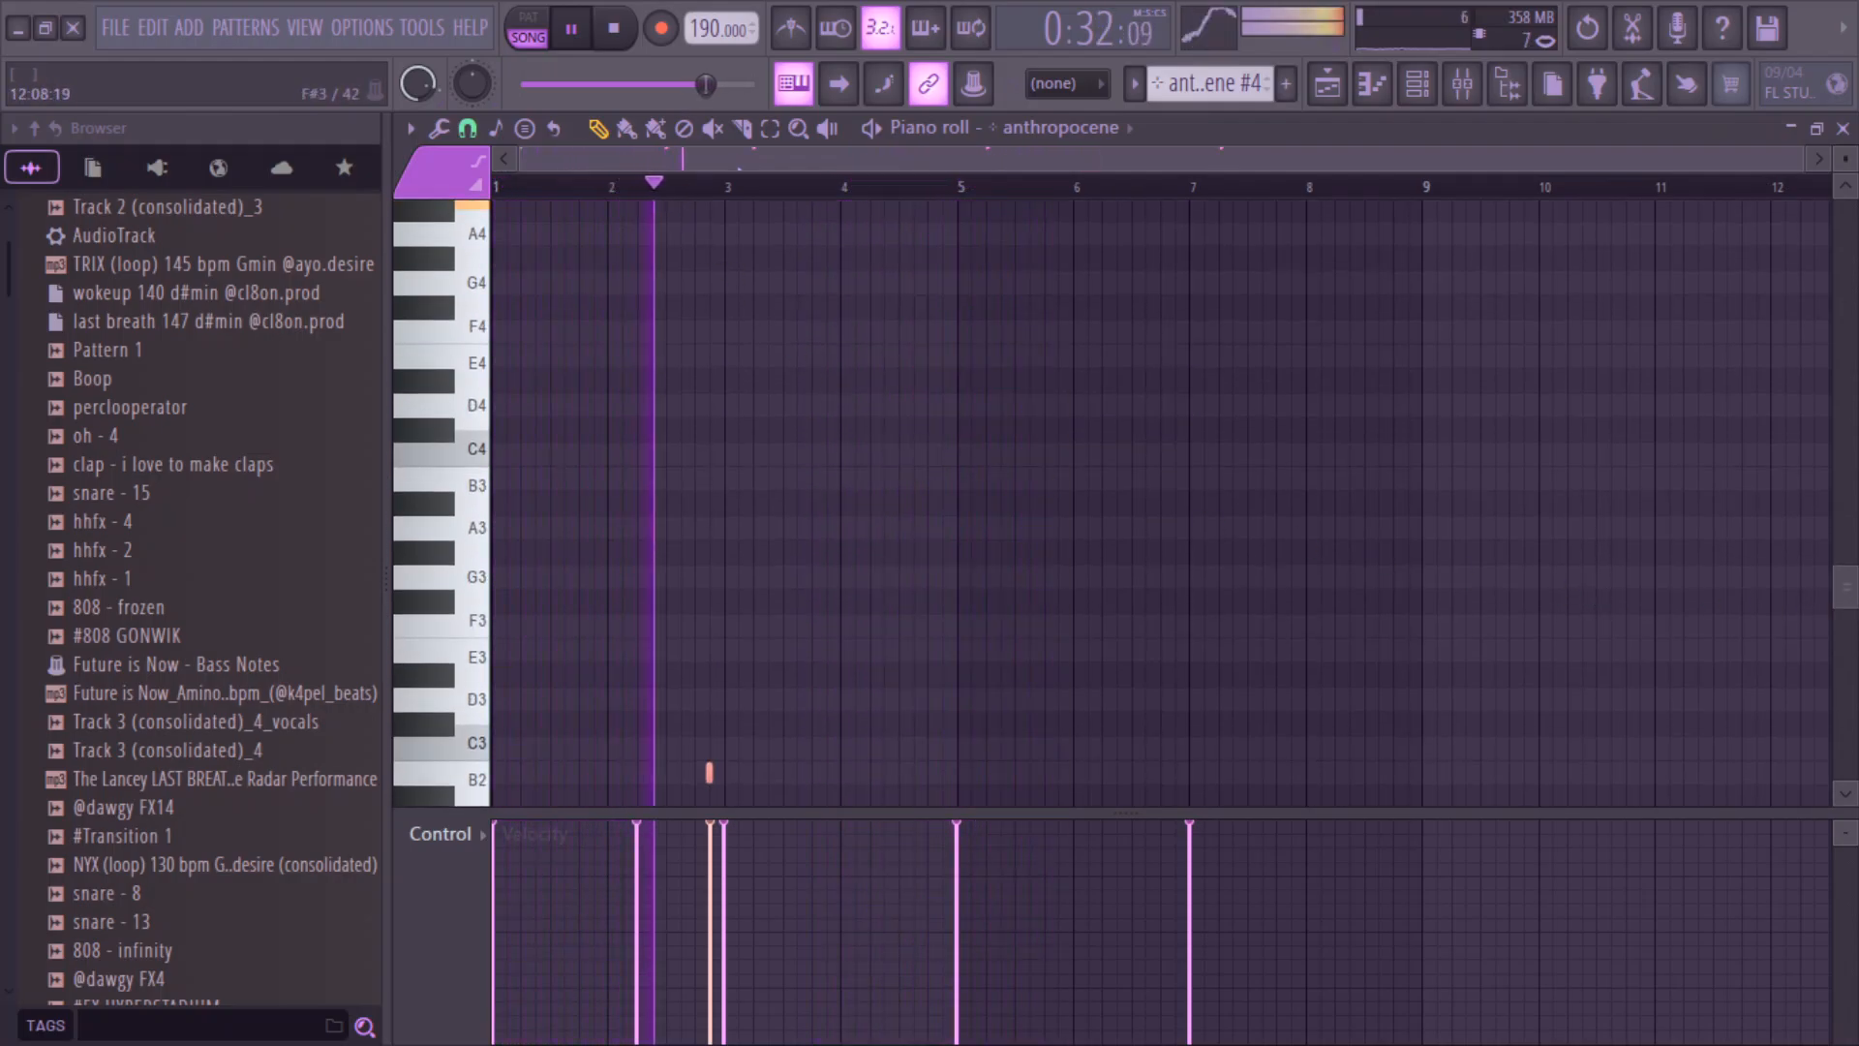
drag(1852, 586, 1848, 519)
scroll(706, 765, up, 1)
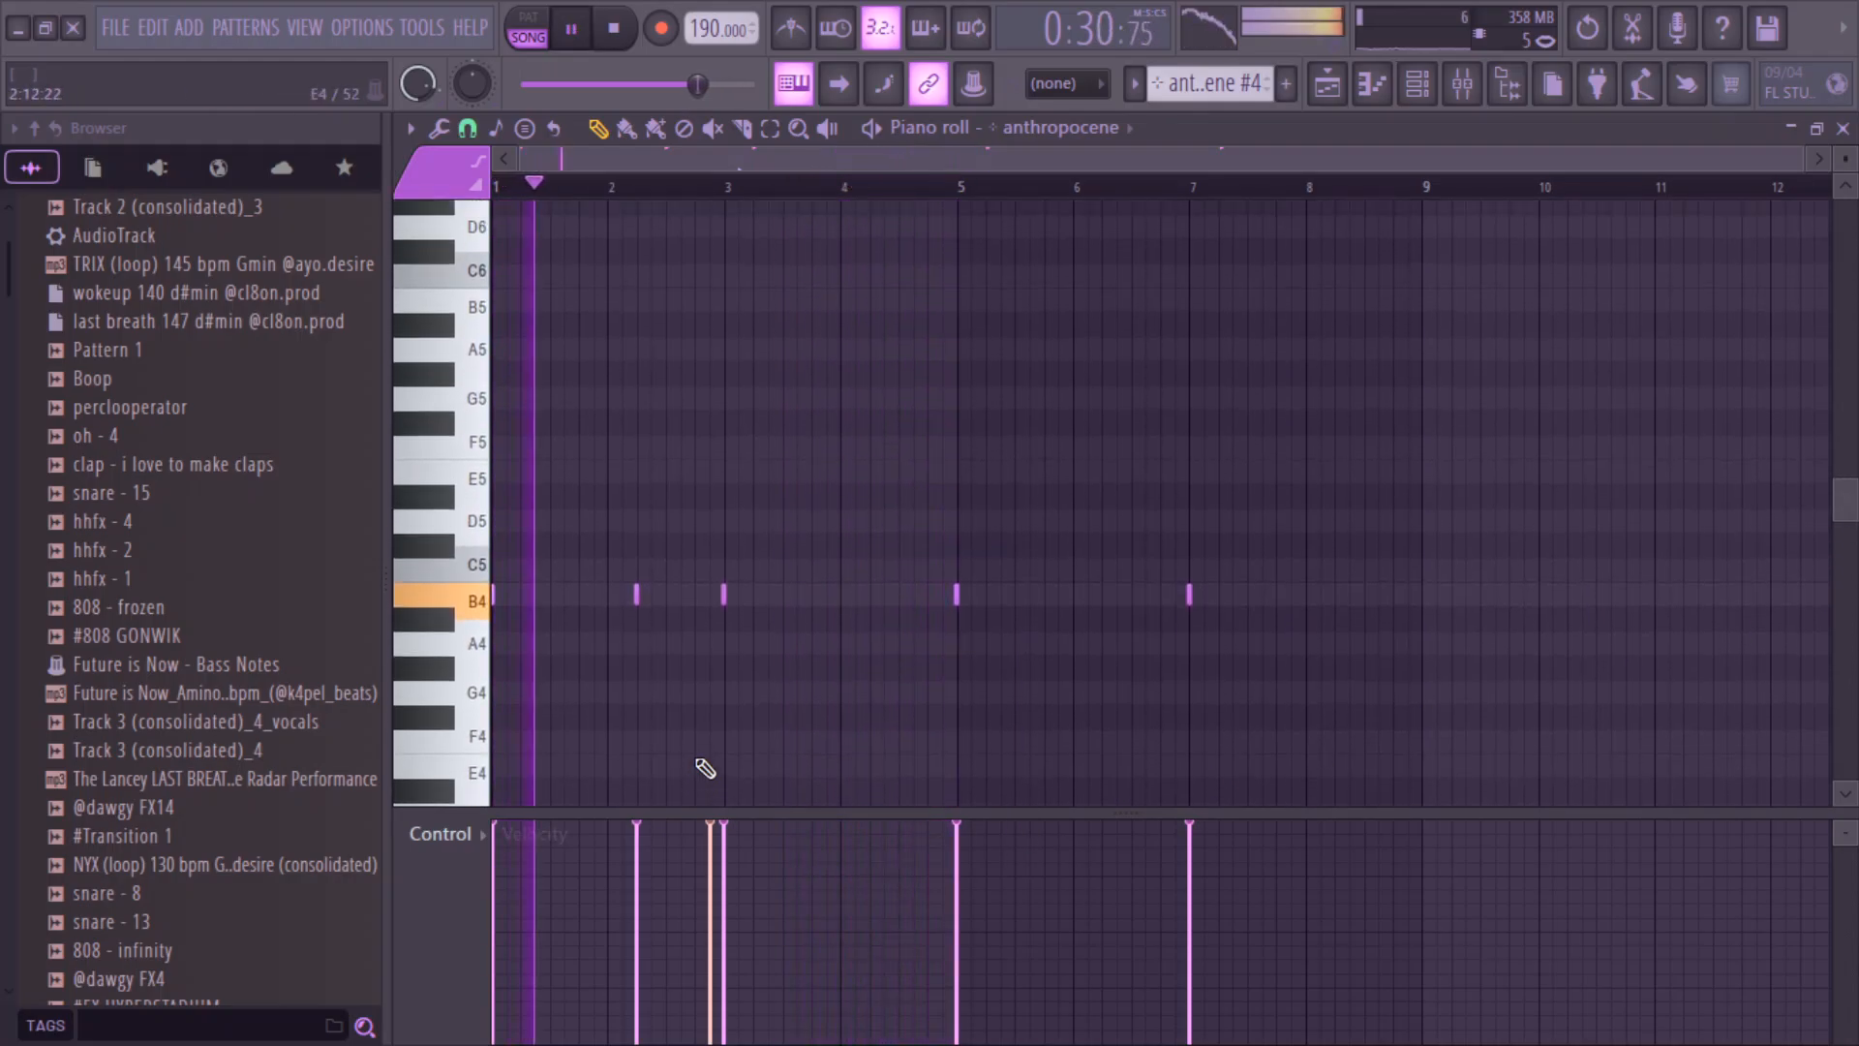
scroll(712, 717, down, 1)
scroll(736, 726, down, 6)
key(space)
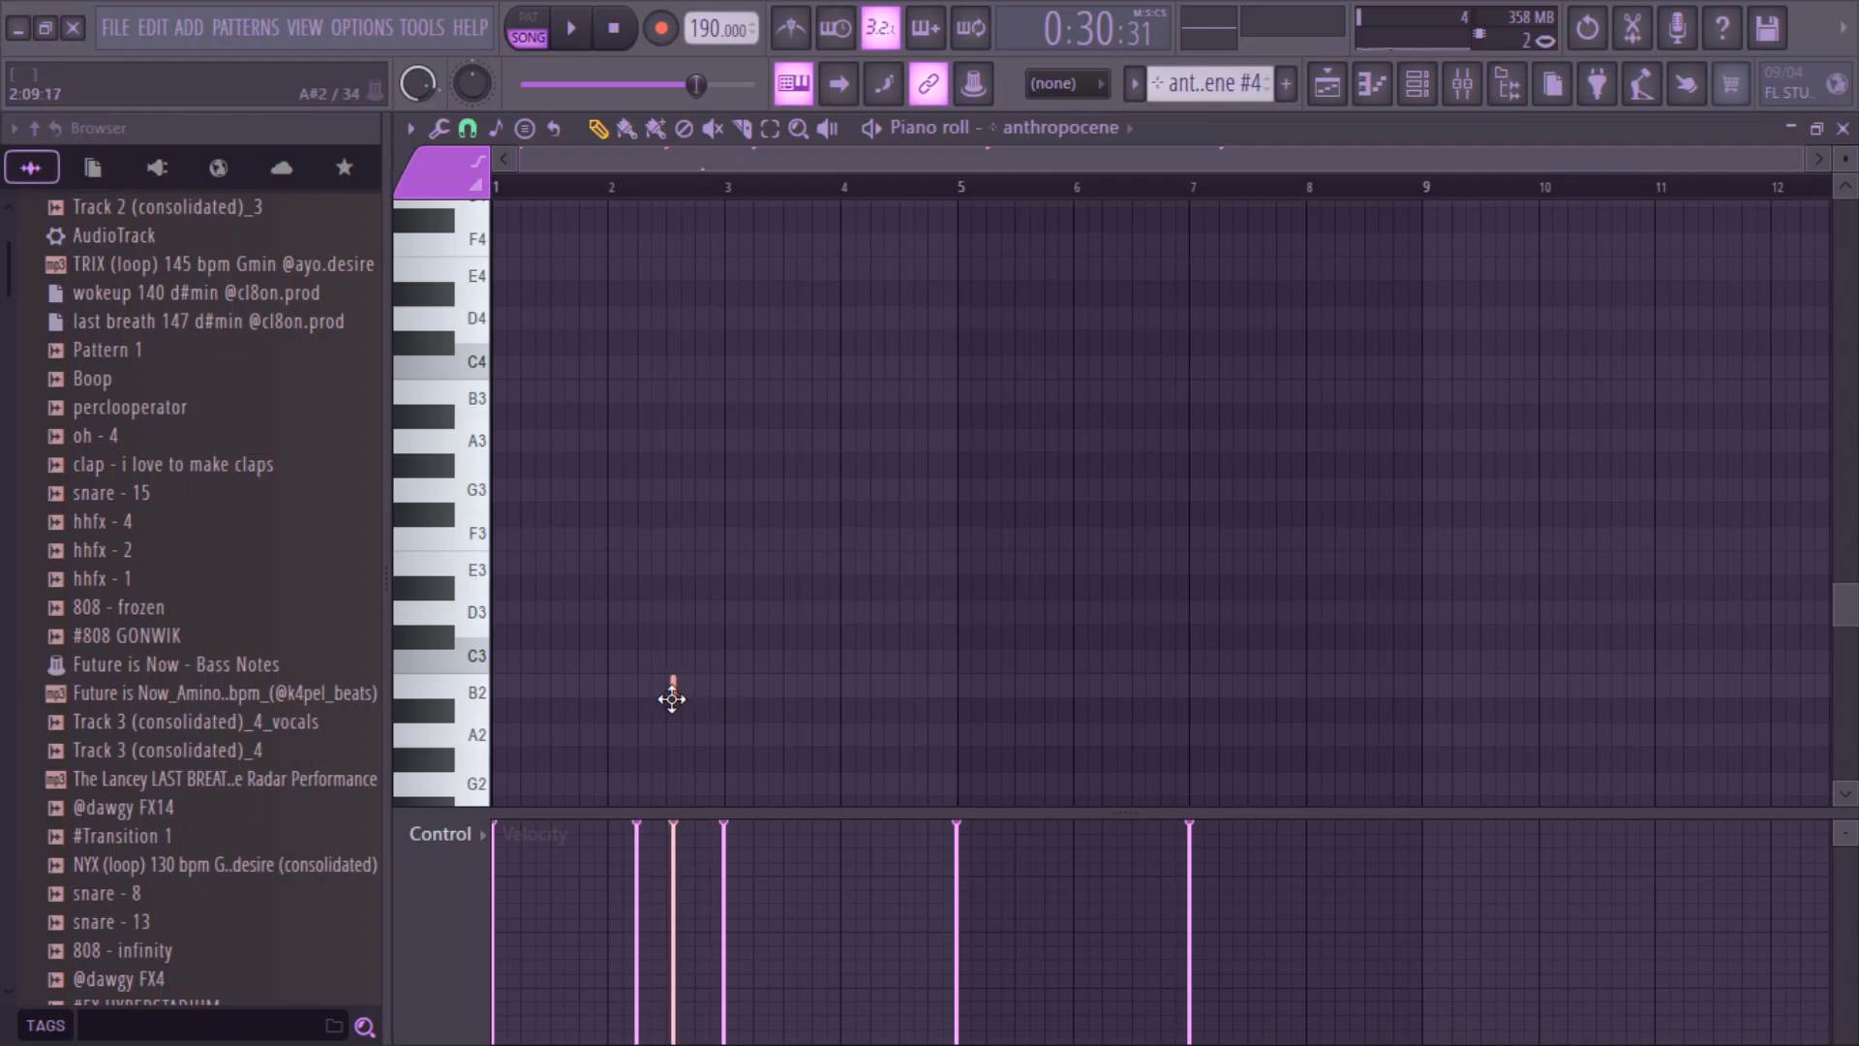
key(space)
scroll(1394, 751, up, 5)
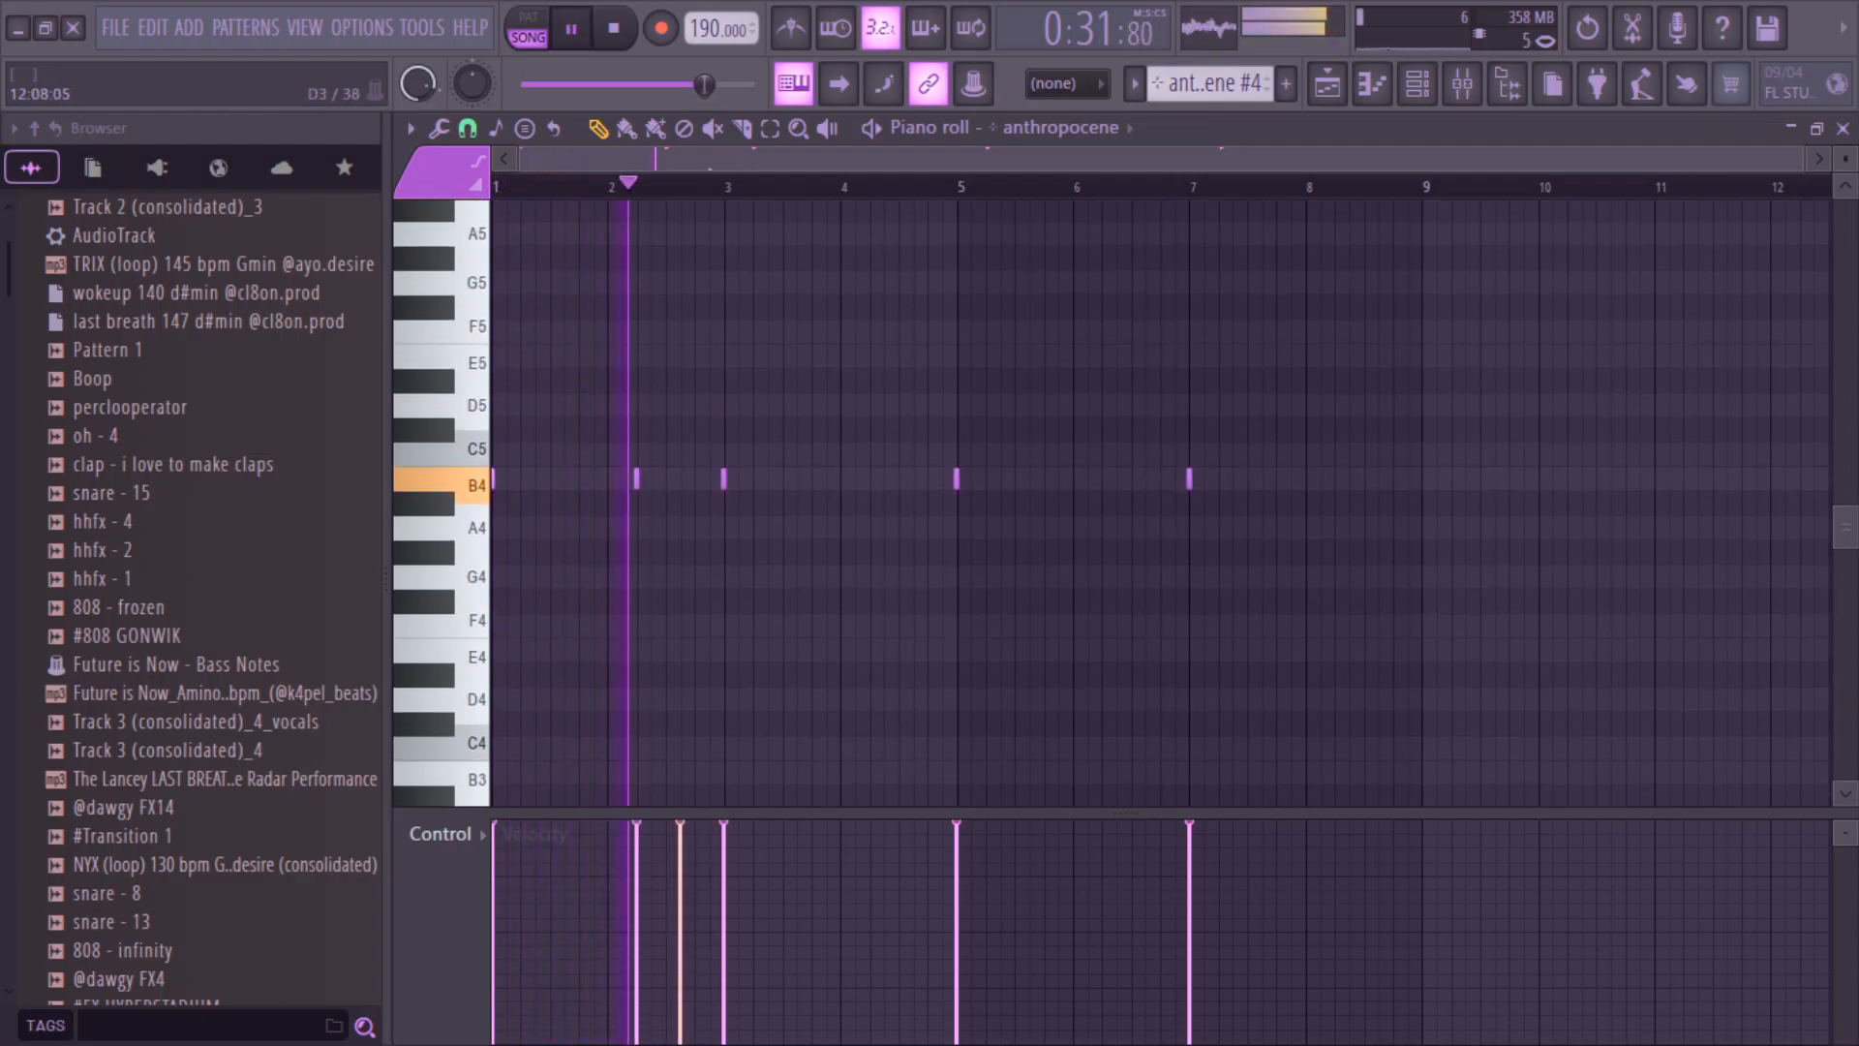
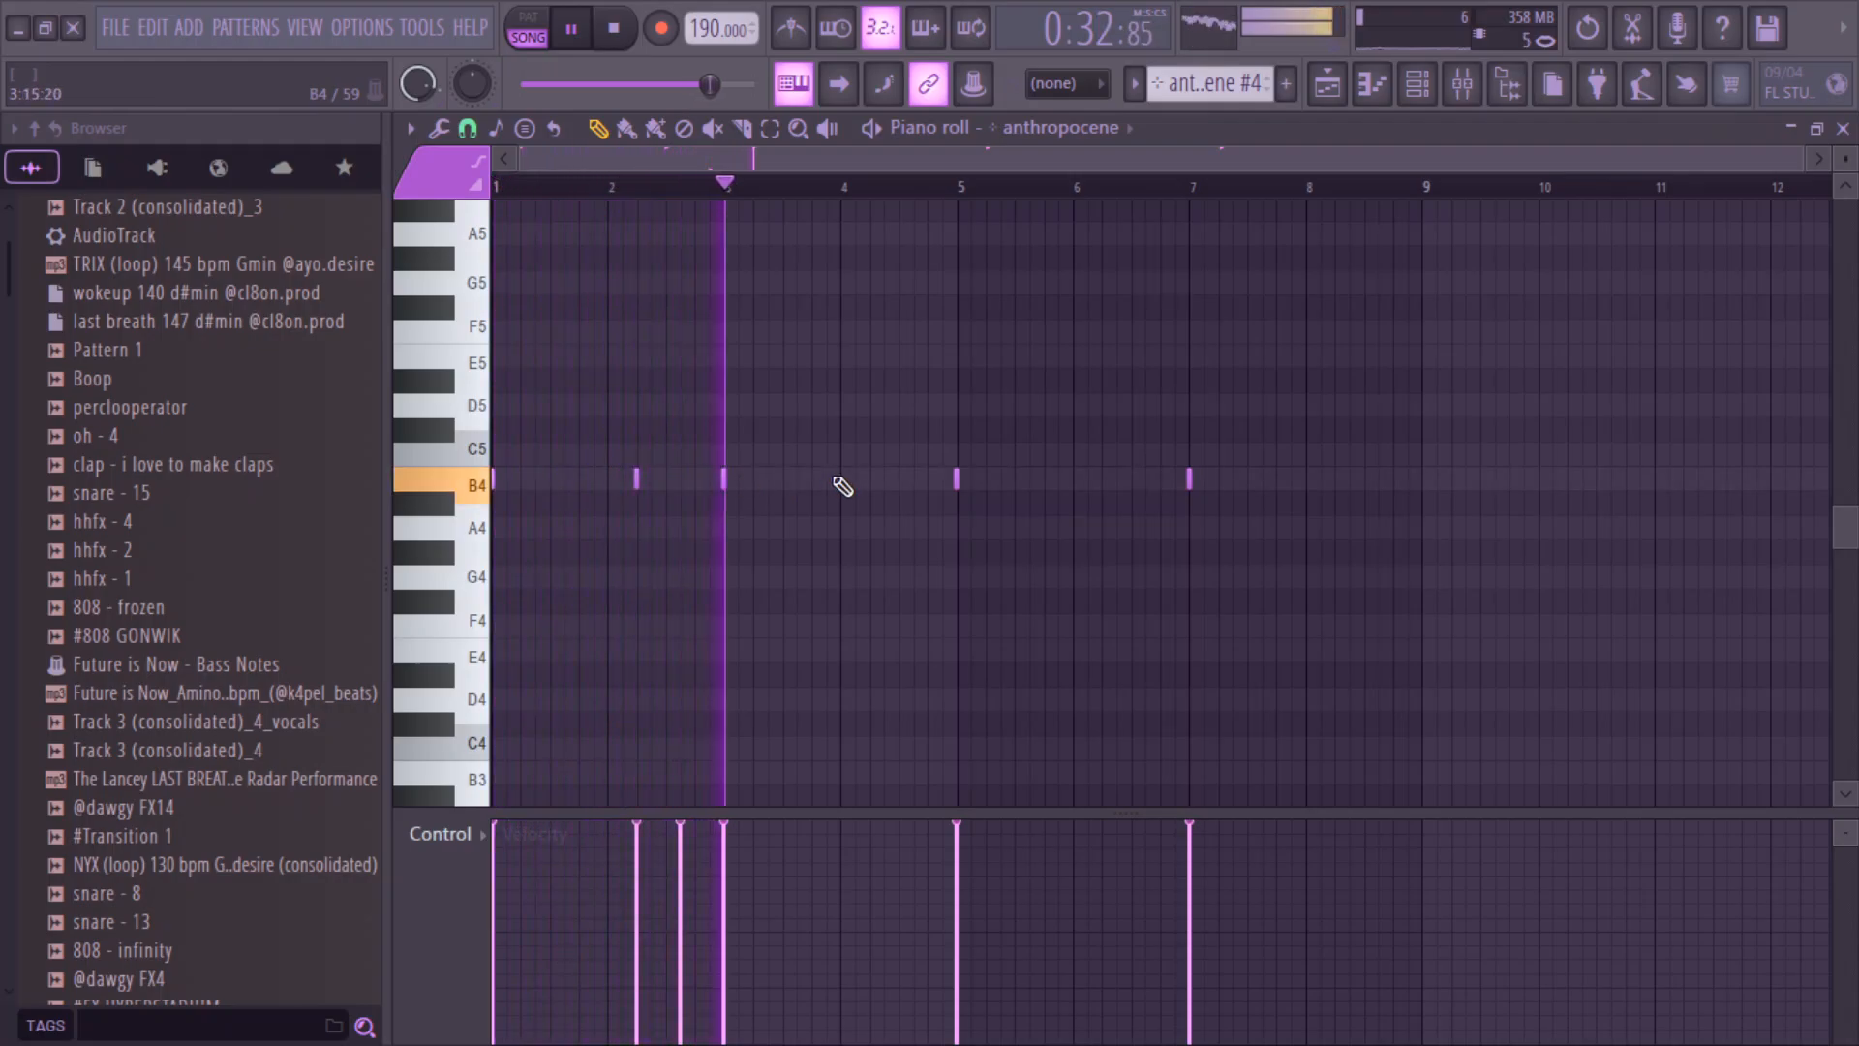
- Add two B4 notes in bar 4, on beat two and at 4:11, and replay from late in bar 3
click(877, 479)
click(914, 479)
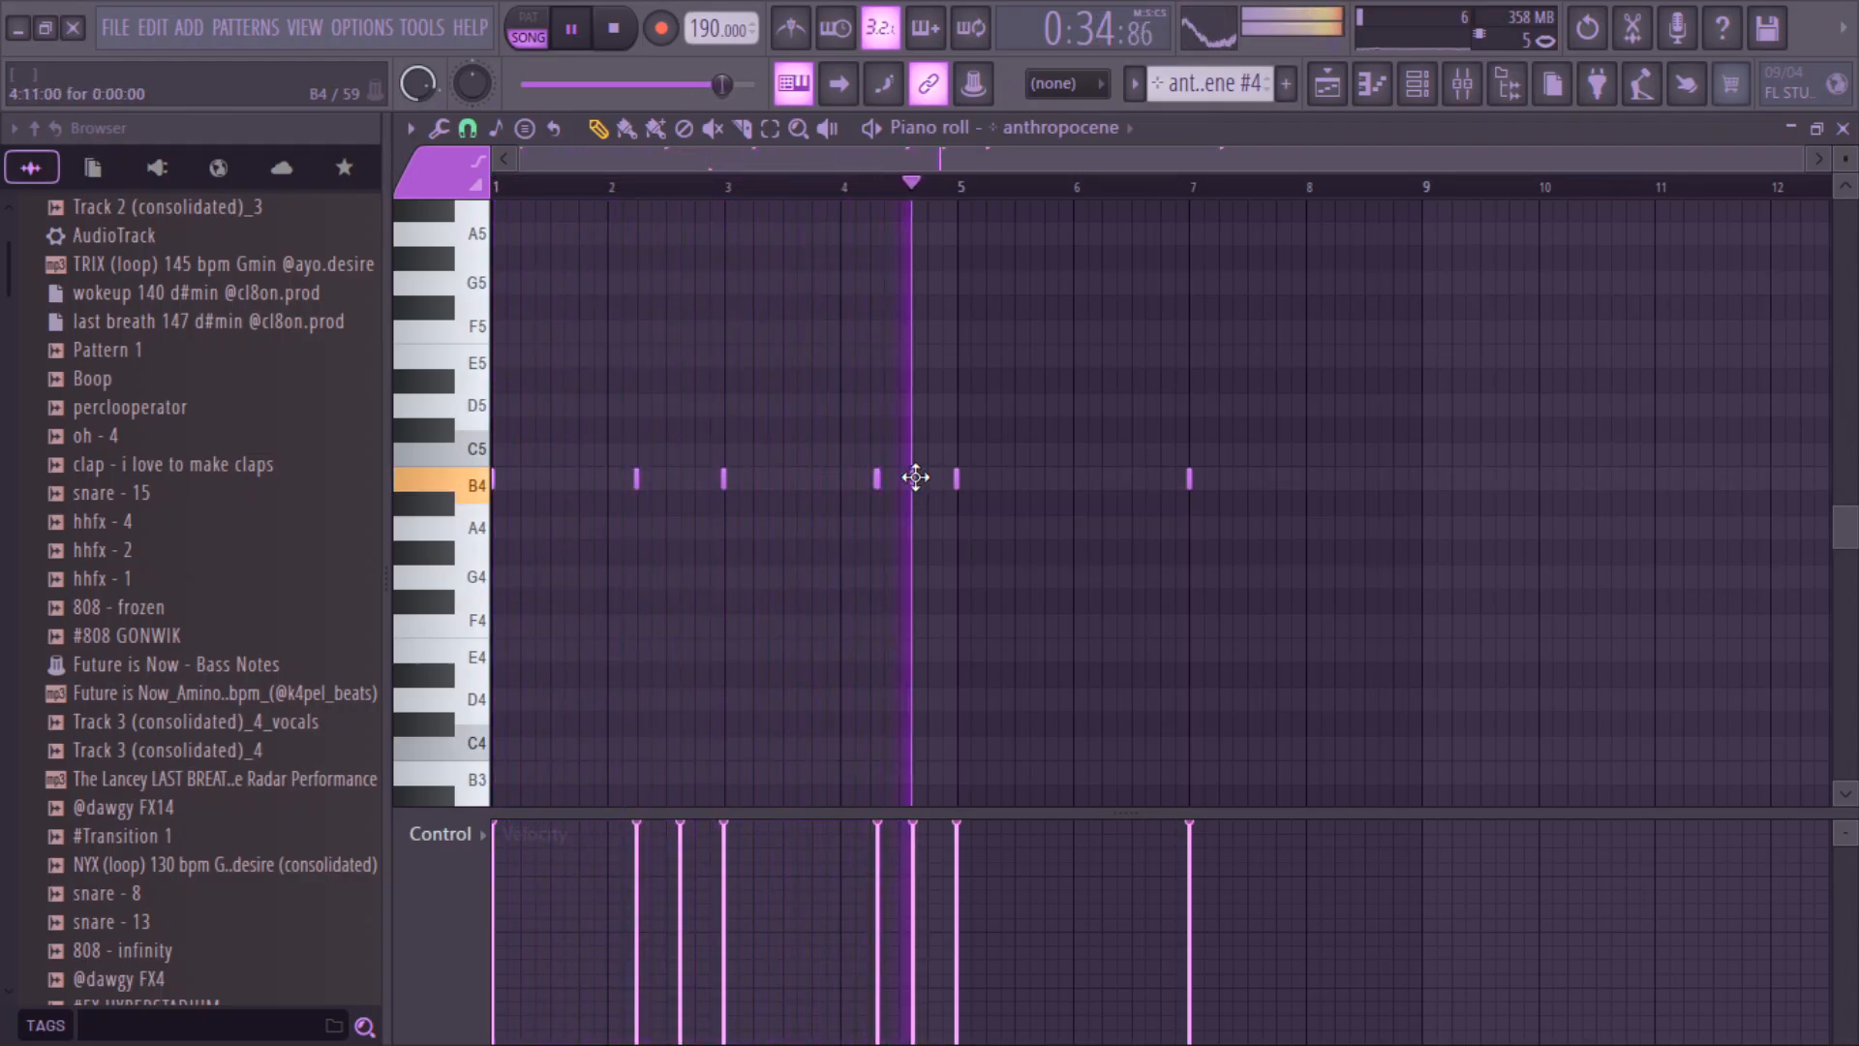
right_click(878, 481)
click(869, 482)
click(814, 187)
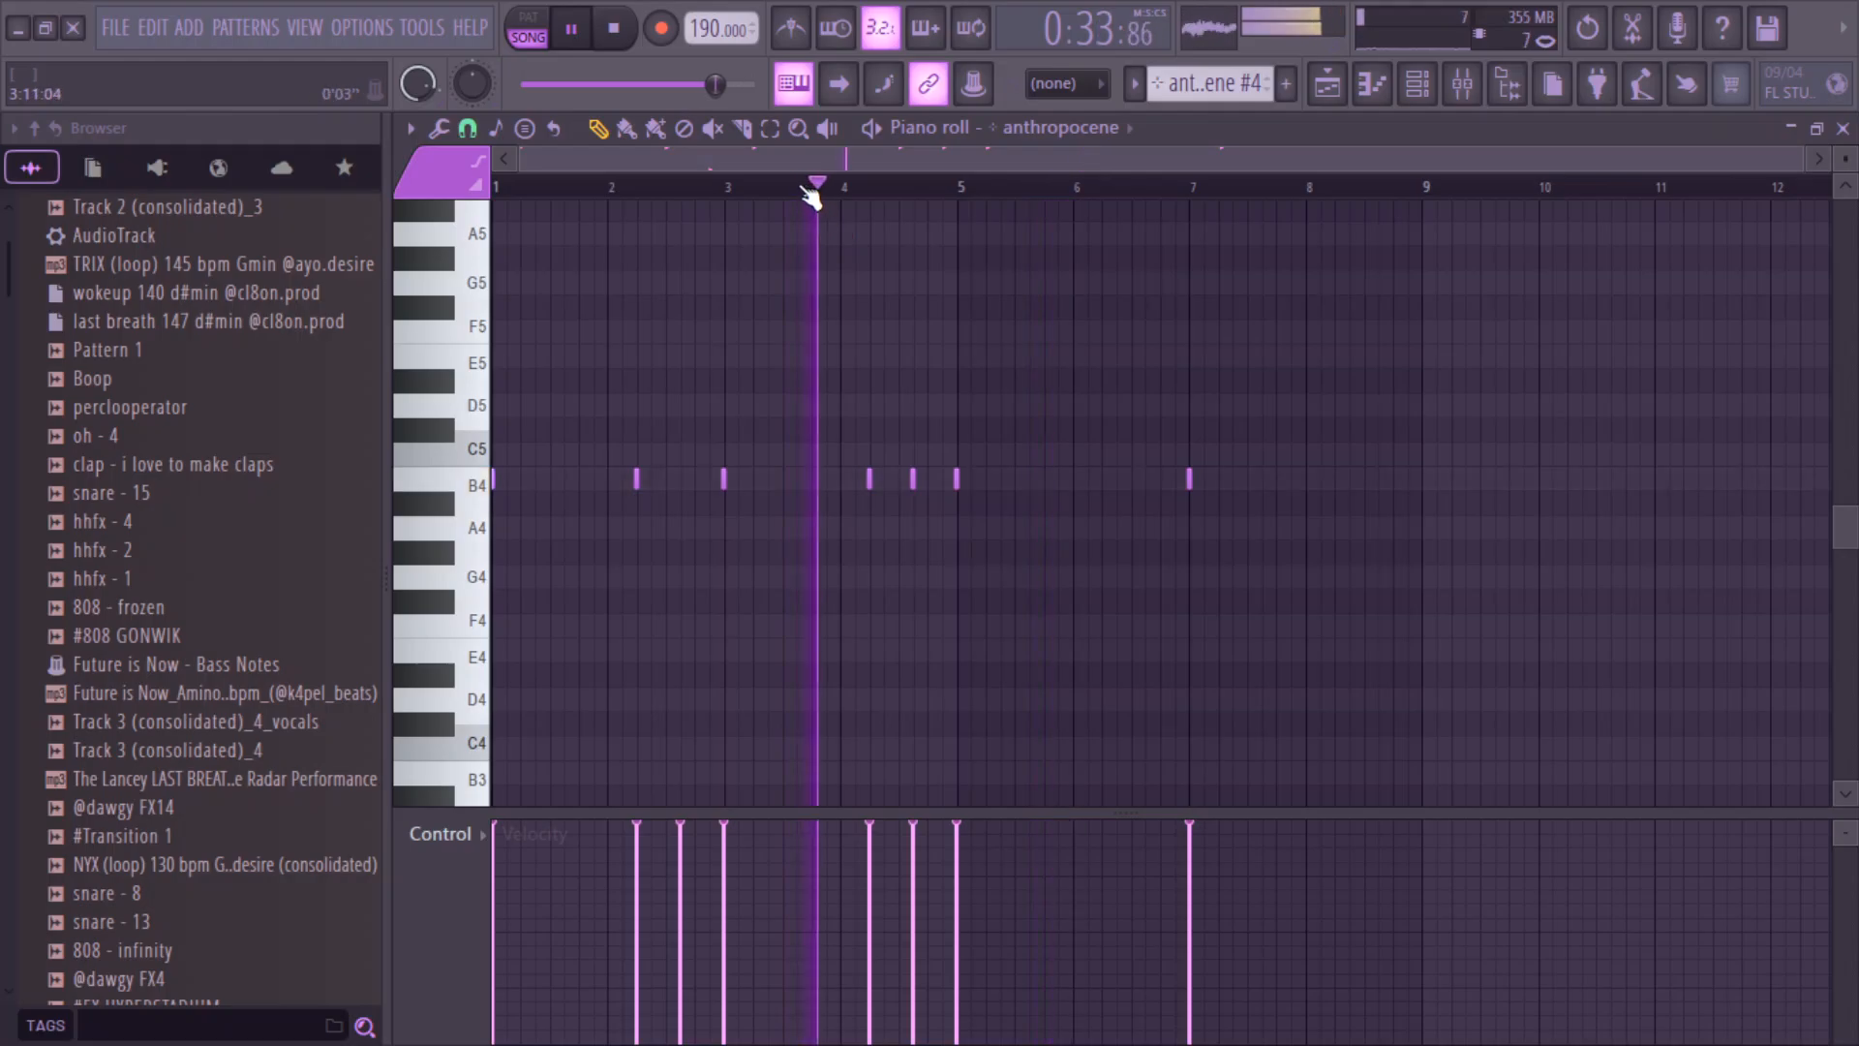
- Duplicate all clips on playlist tracks 2 to 12 from bars 1–32 to start at bar 33, and clear the time selection
click(1339, 100)
drag(1160, 155, 1117, 154)
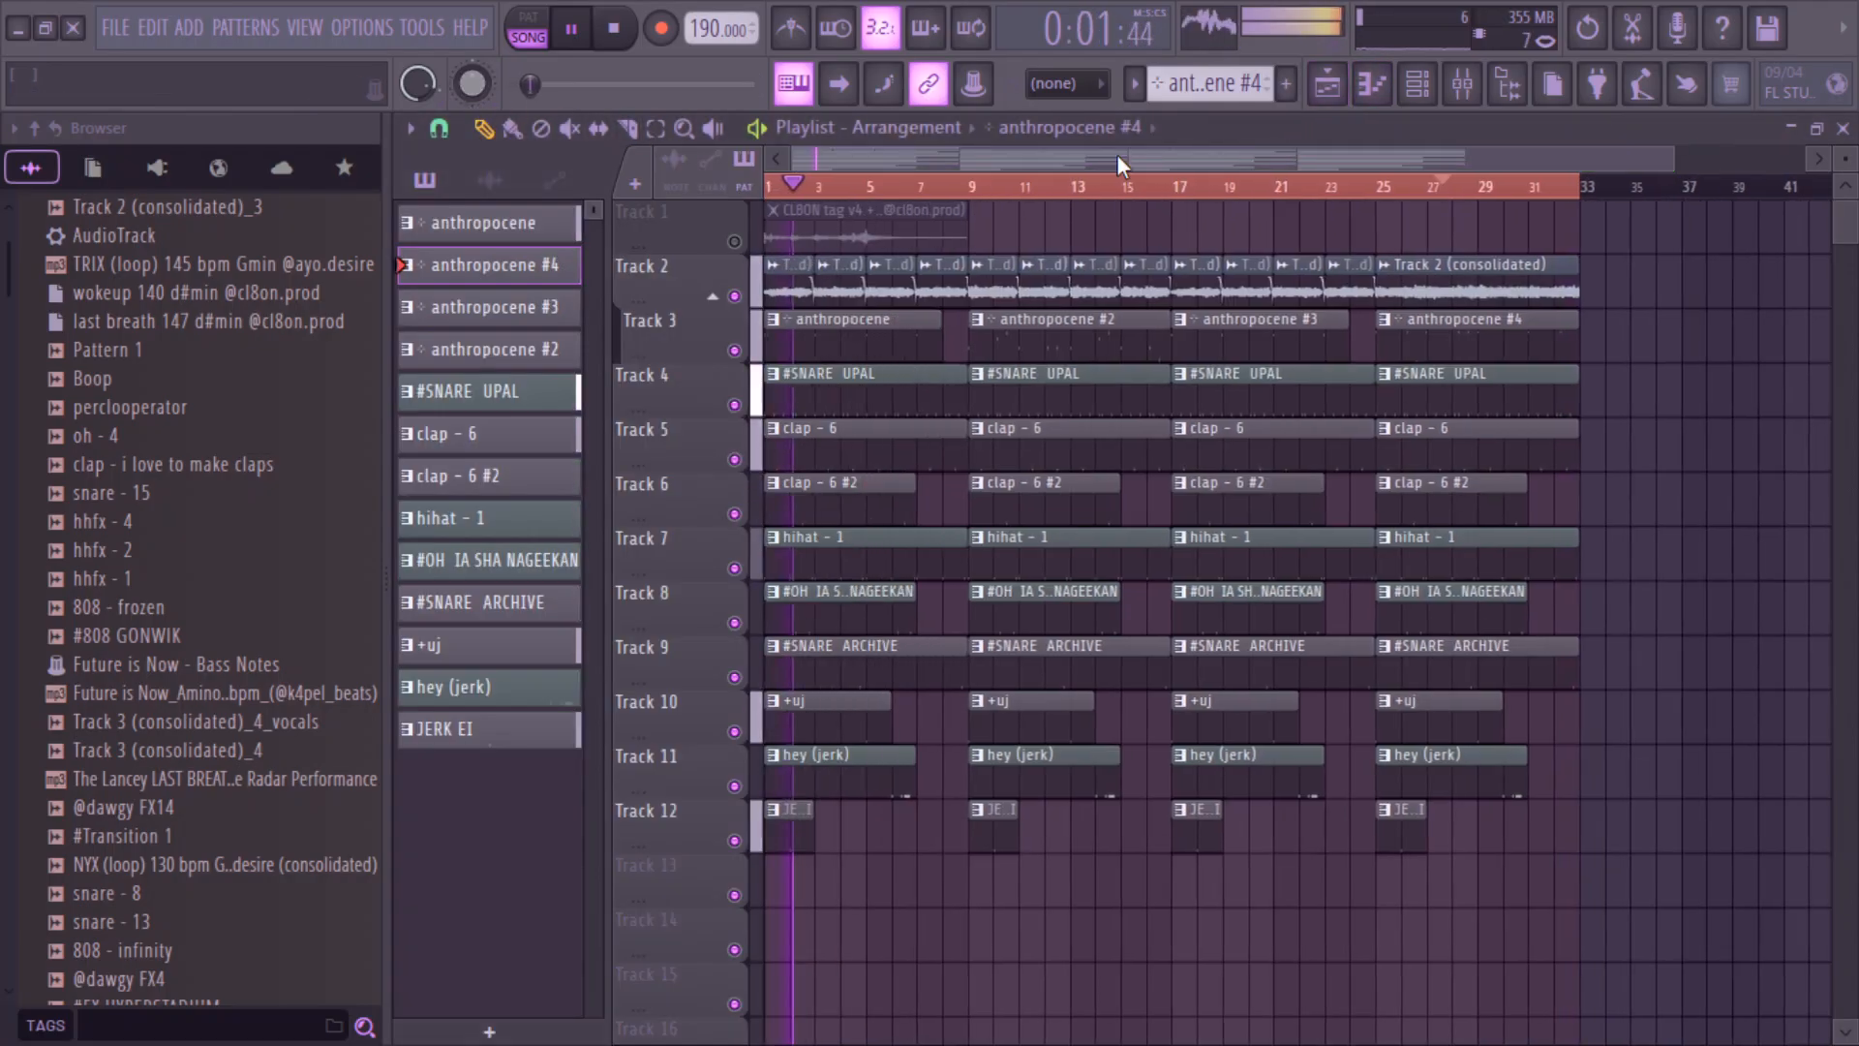
drag(1679, 153, 1749, 153)
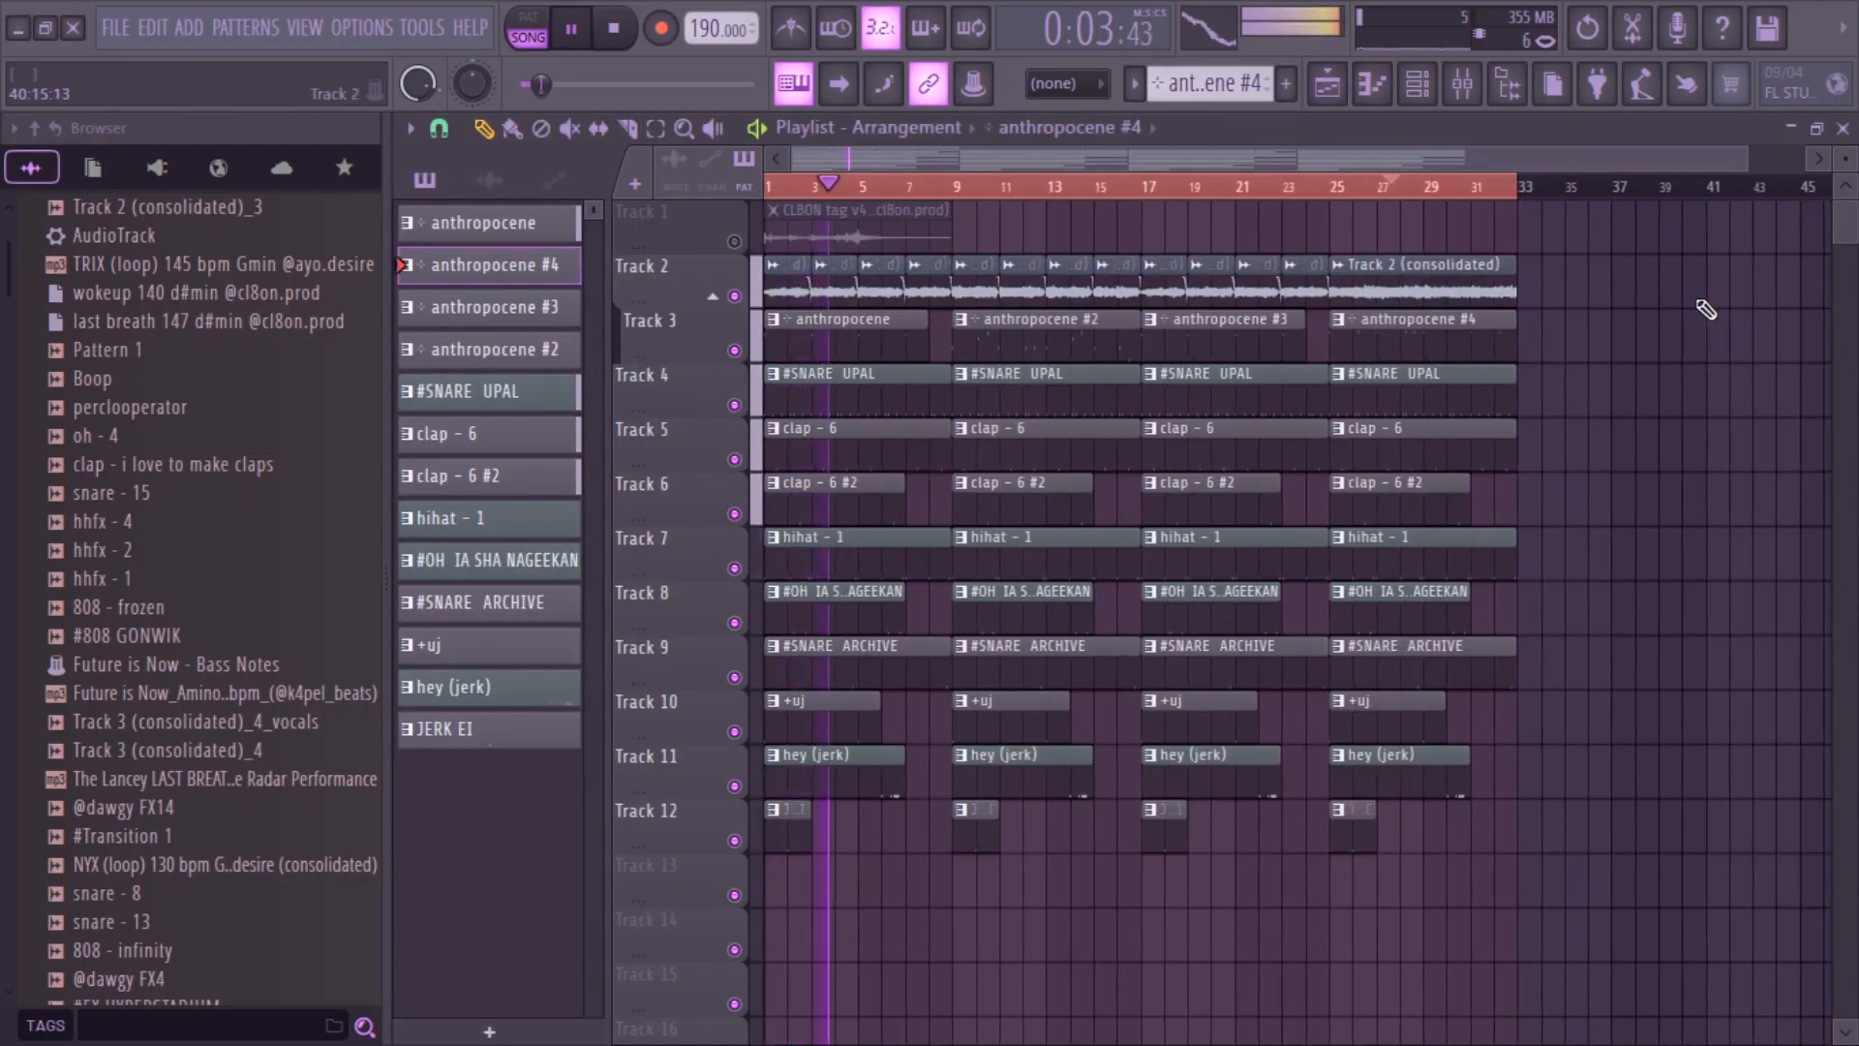
drag(1506, 905, 755, 261)
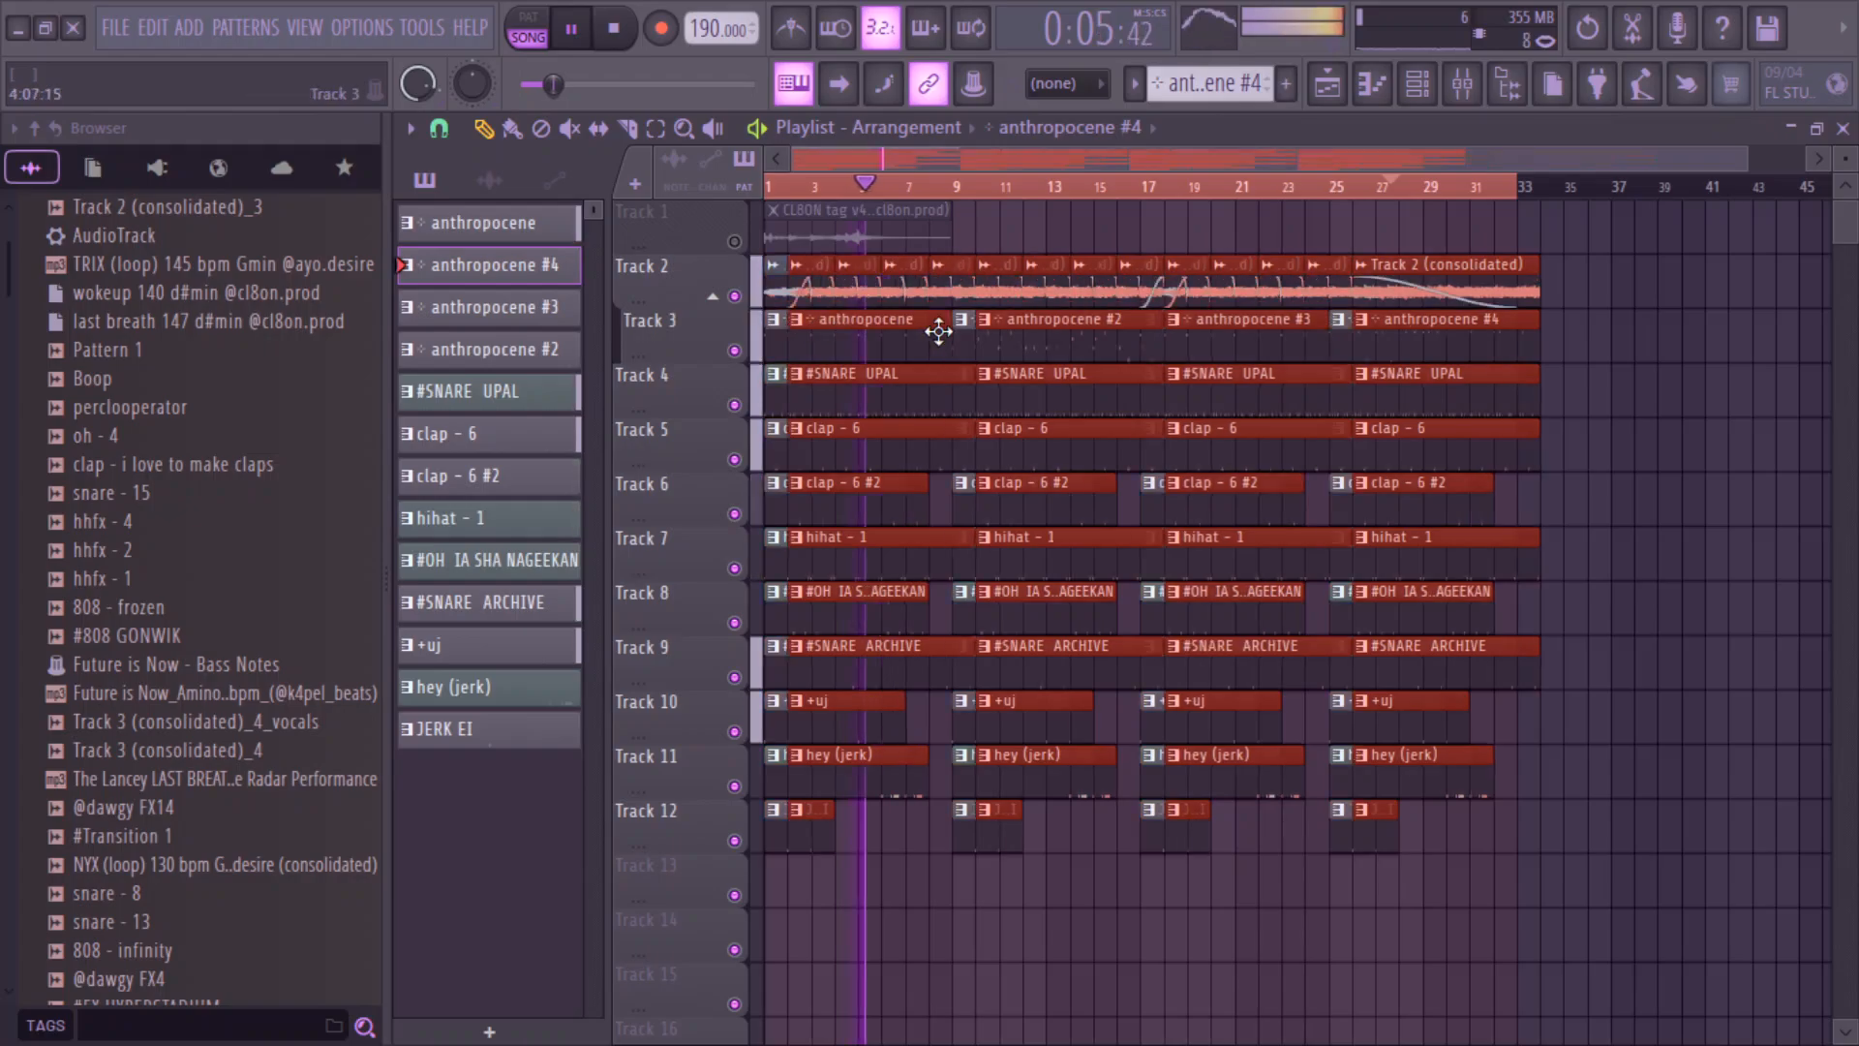
key(ctrl+b)
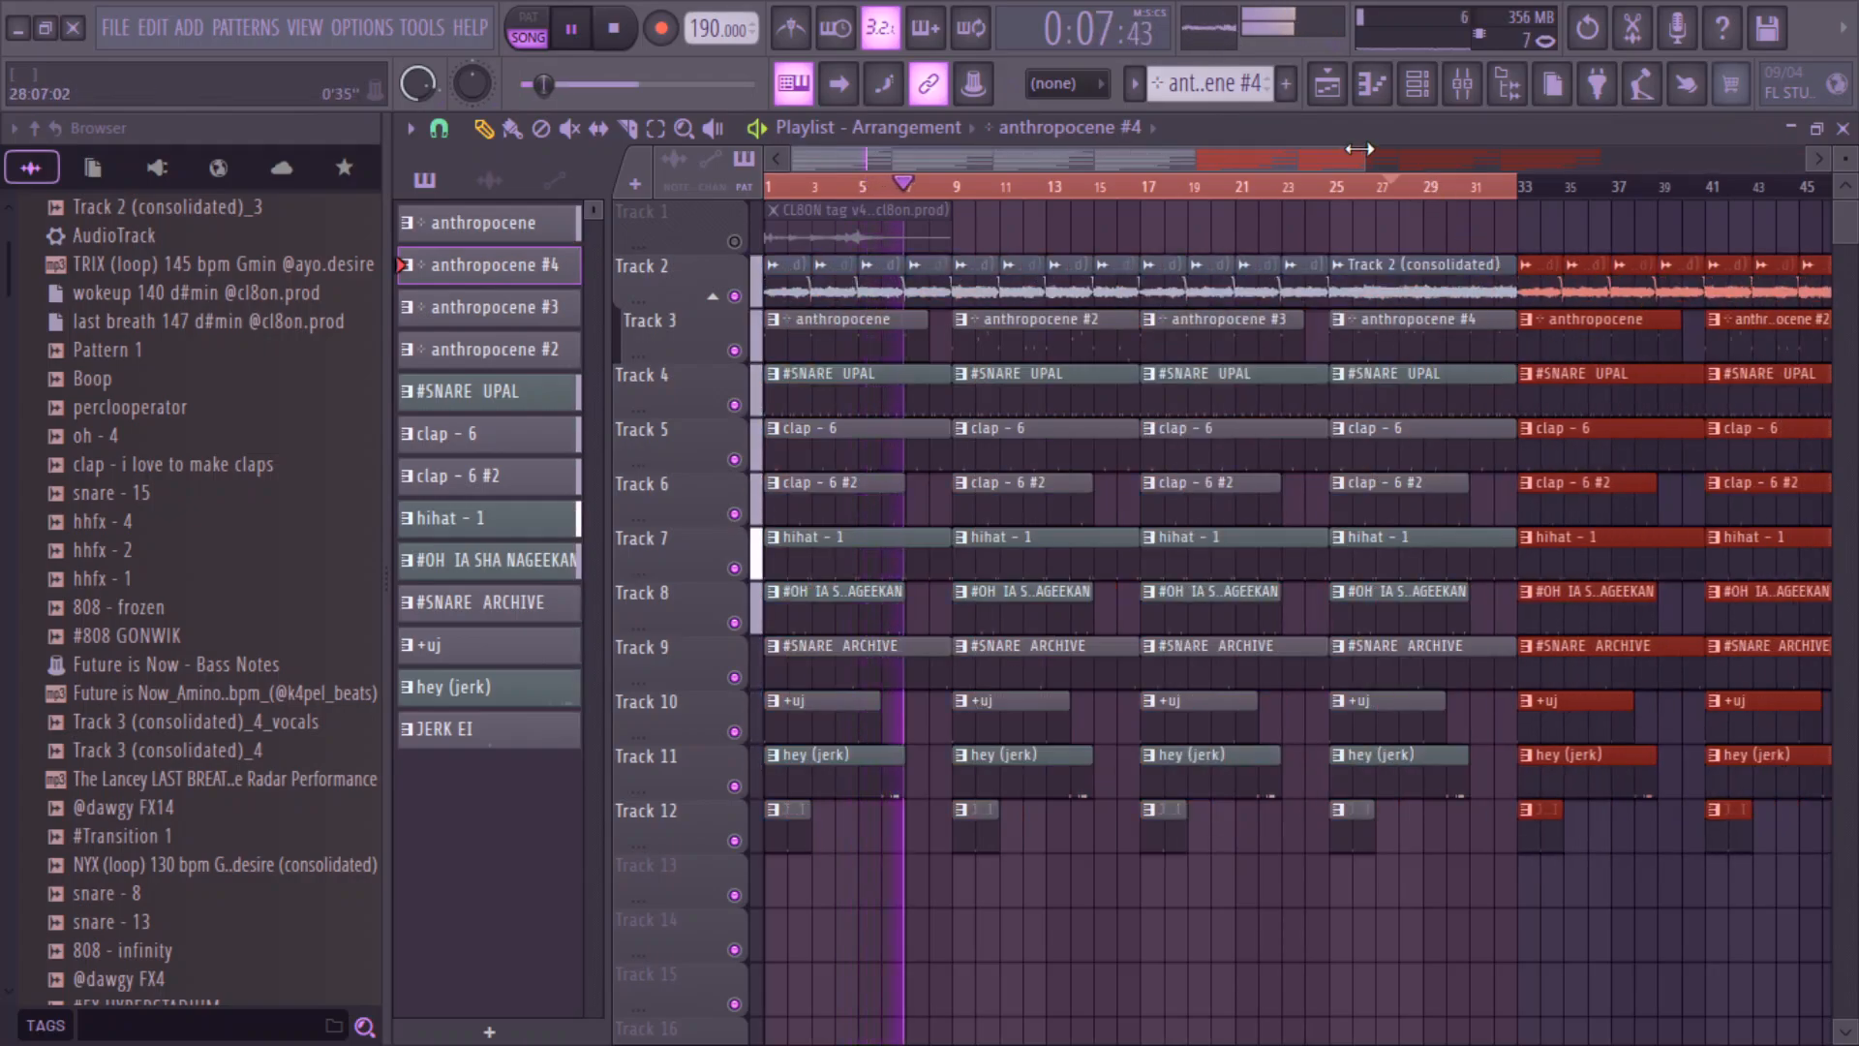
drag(1365, 157, 1842, 182)
ctrl+click(1192, 187)
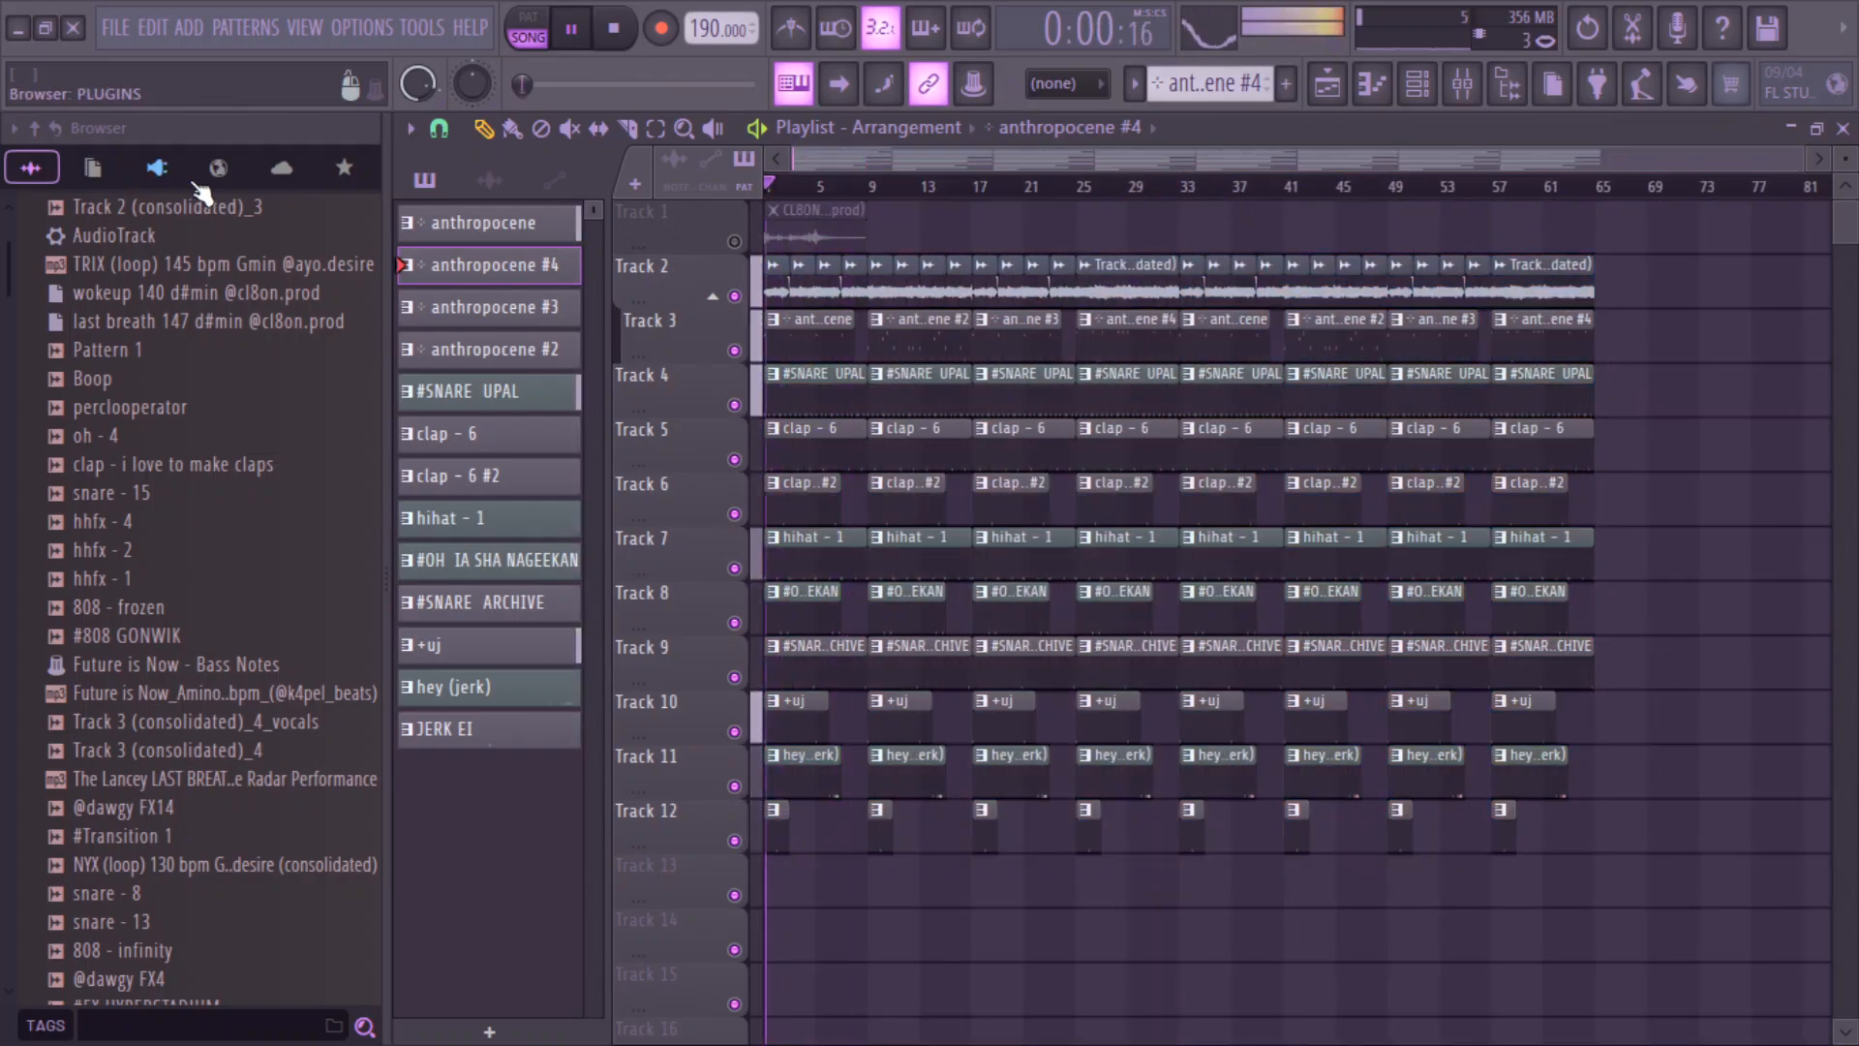
drag(1803, 161, 1117, 165)
key(super)
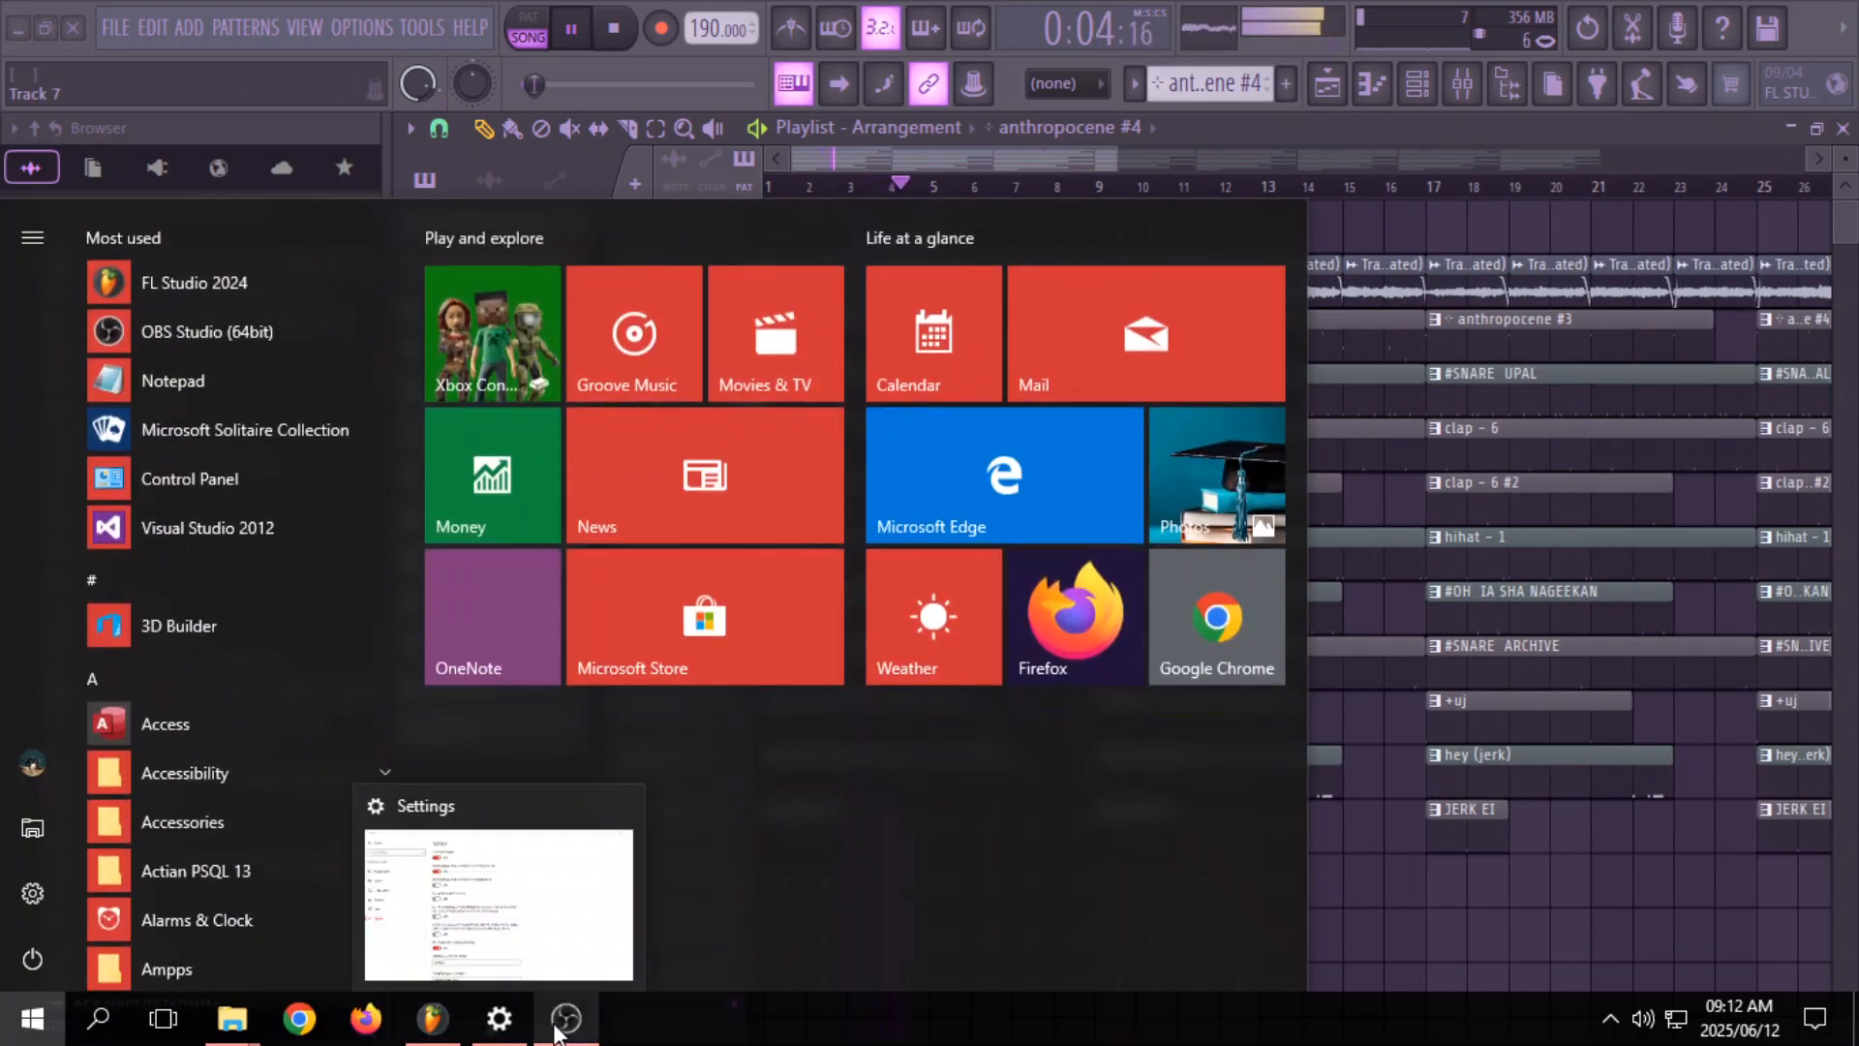
click(566, 1018)
click(1841, 871)
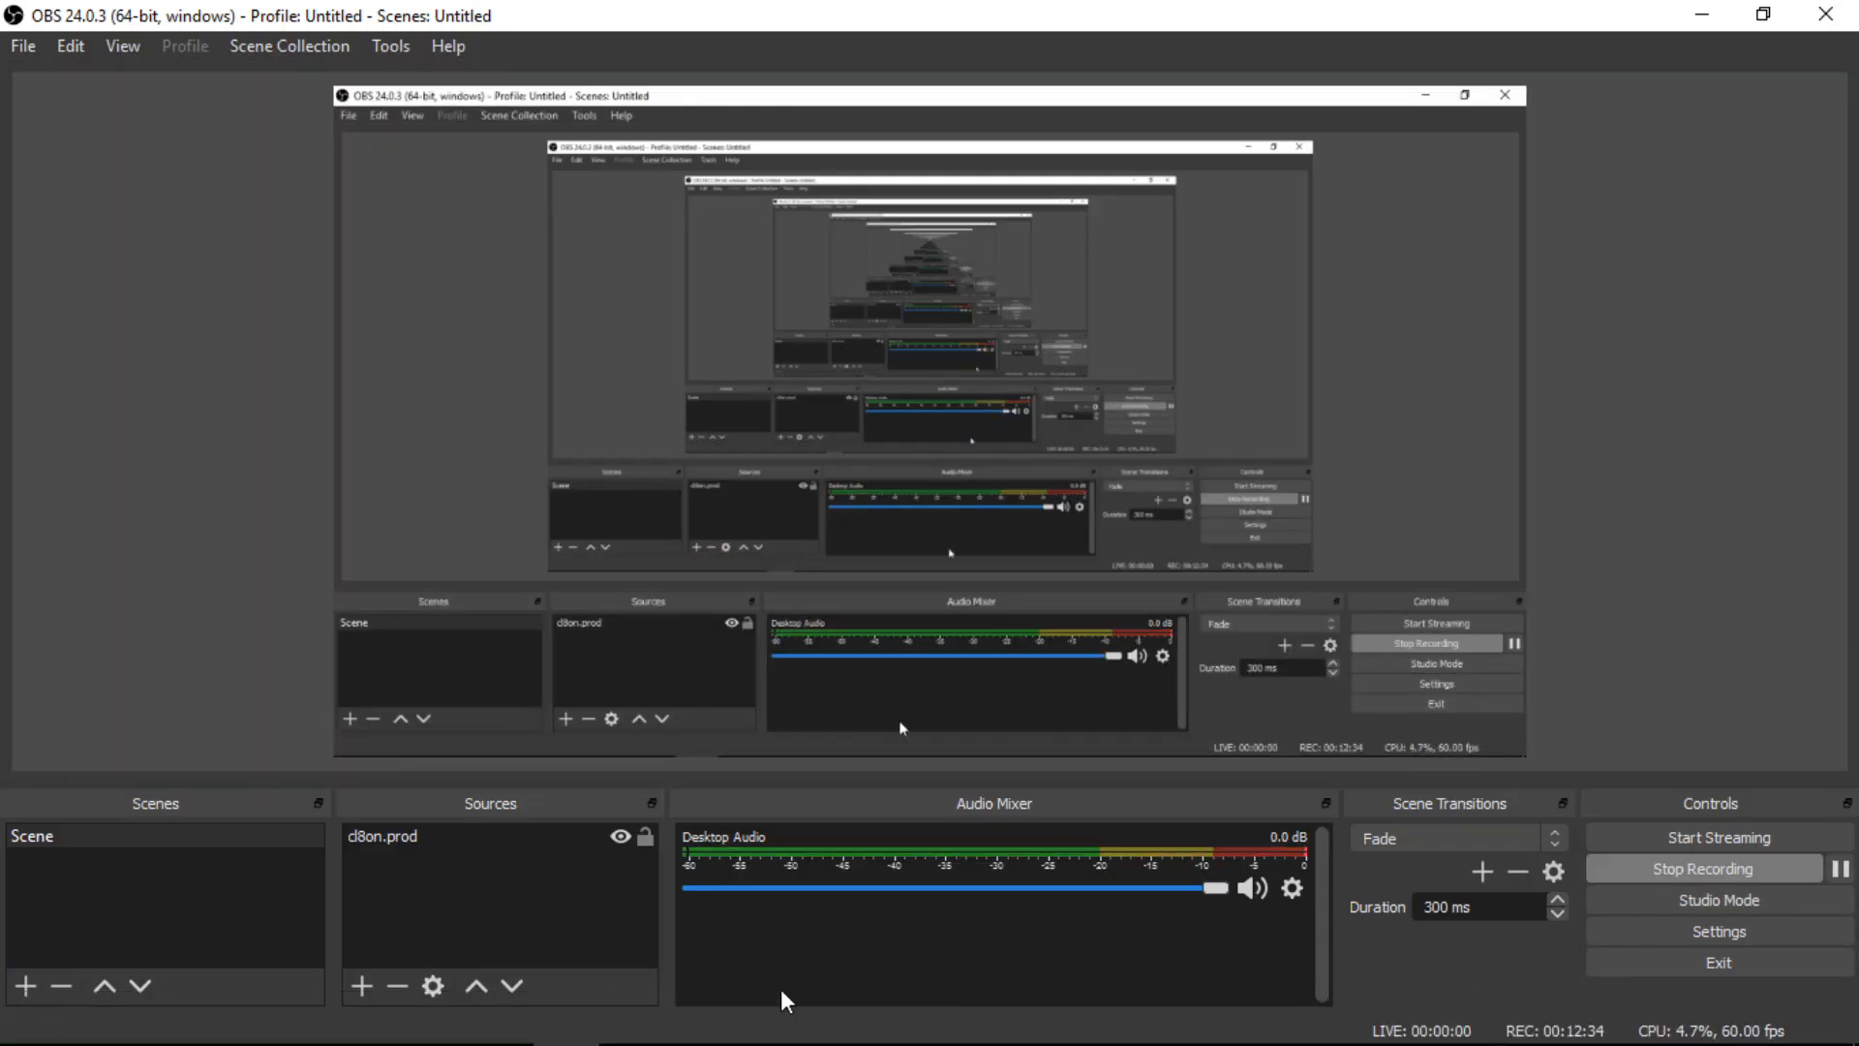
click(432, 1019)
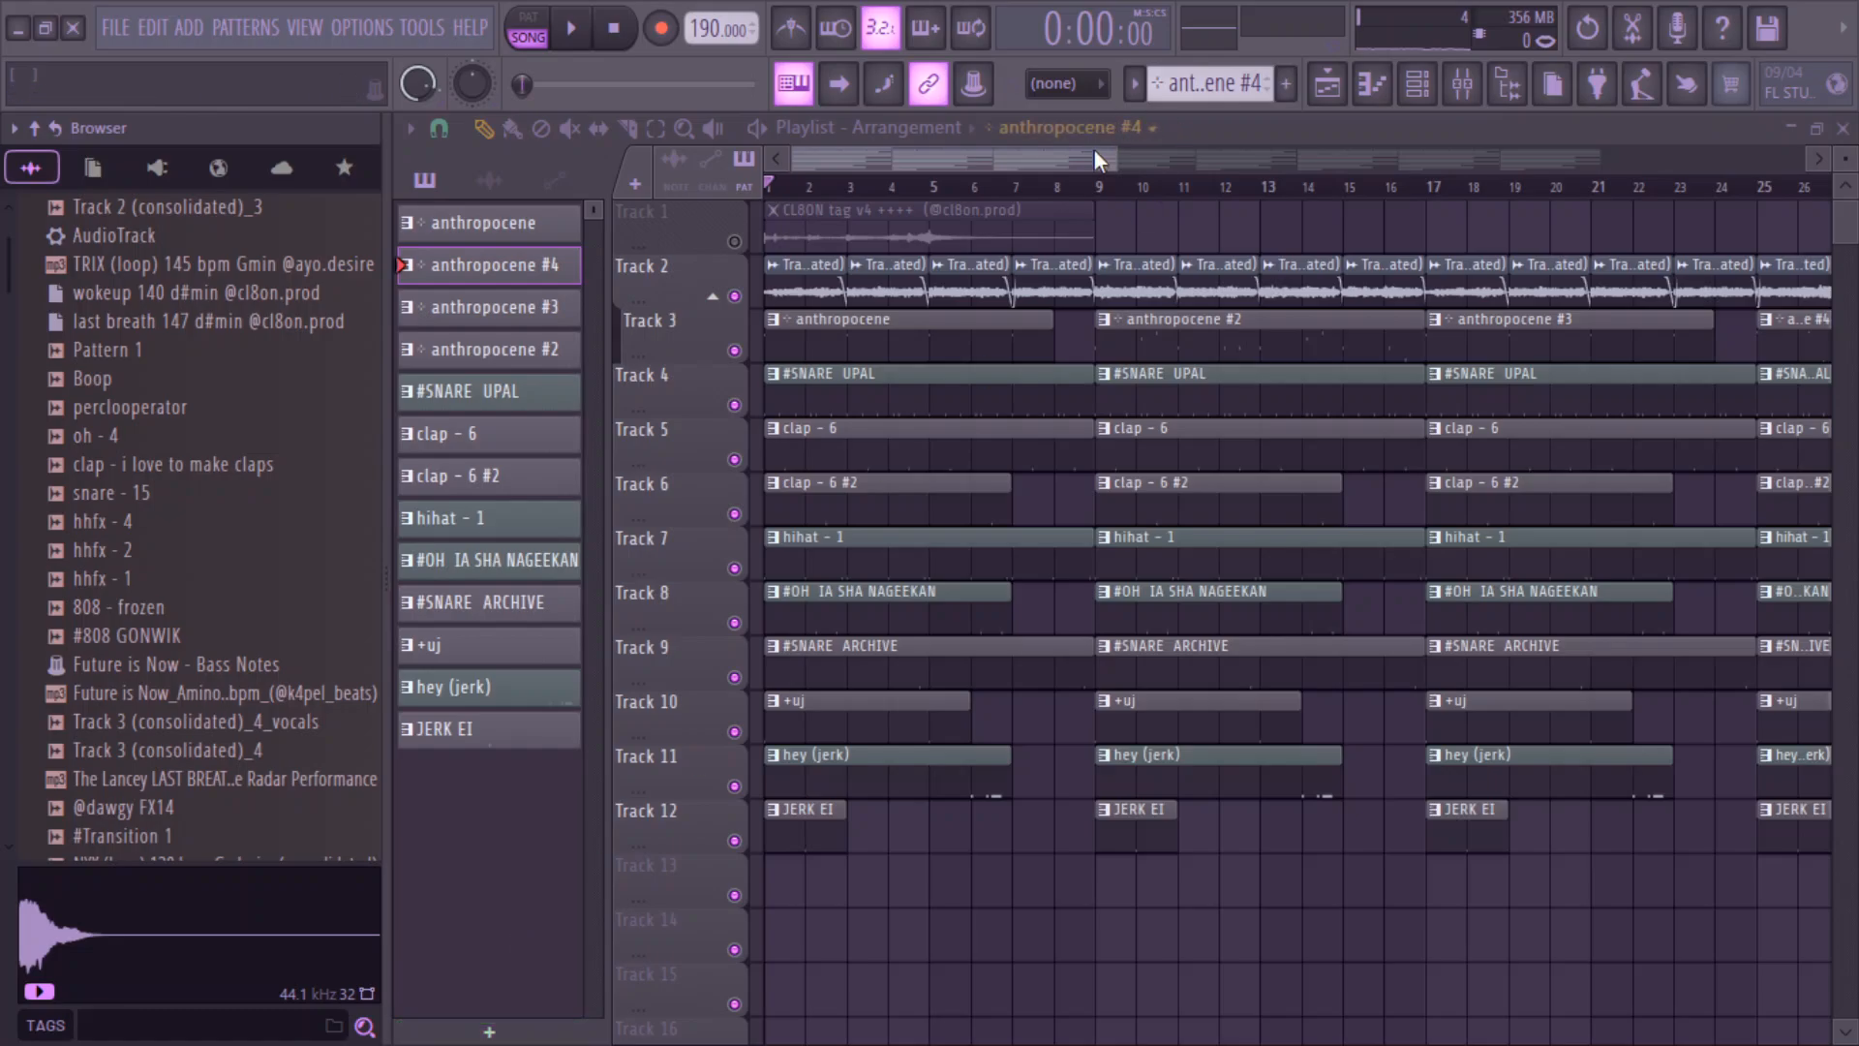
- Play the song, slice the clips on tracks 4 to 11 at bar 35 and delete the bar 33–34 pieces through track 12
drag(1115, 159, 1734, 255)
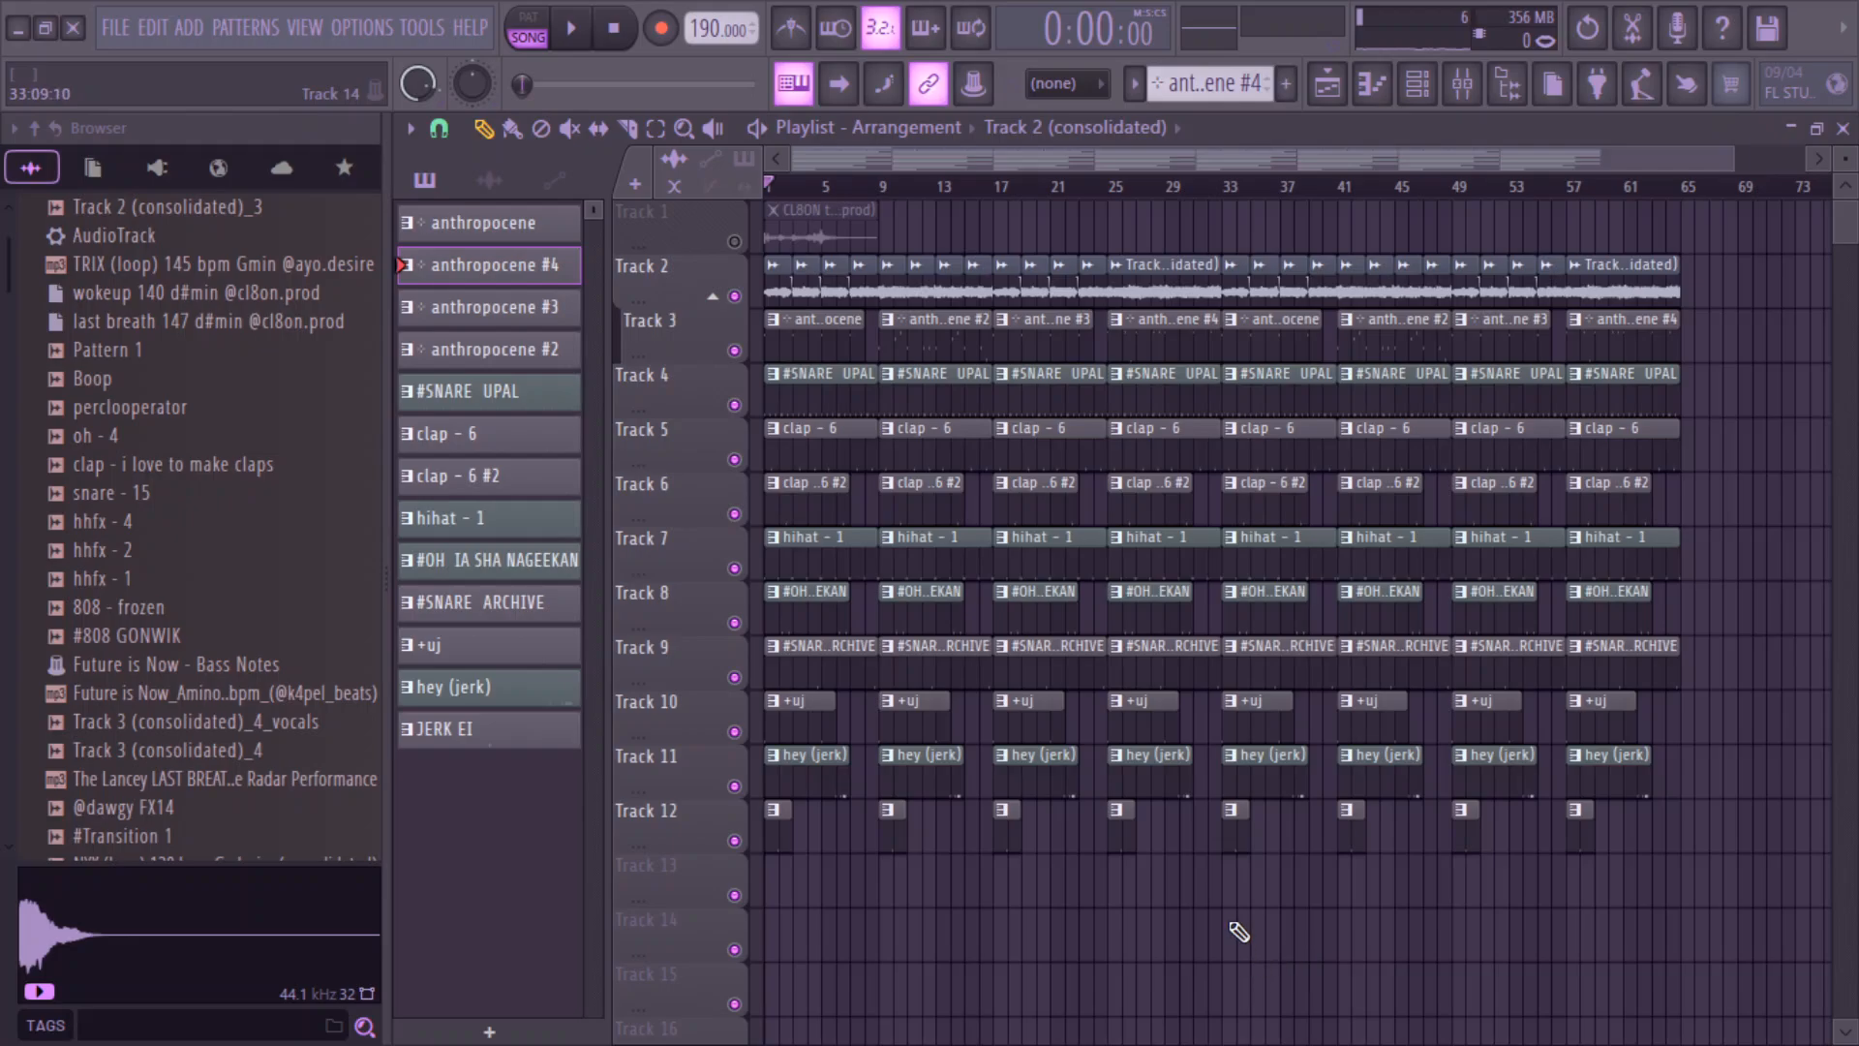
key(space)
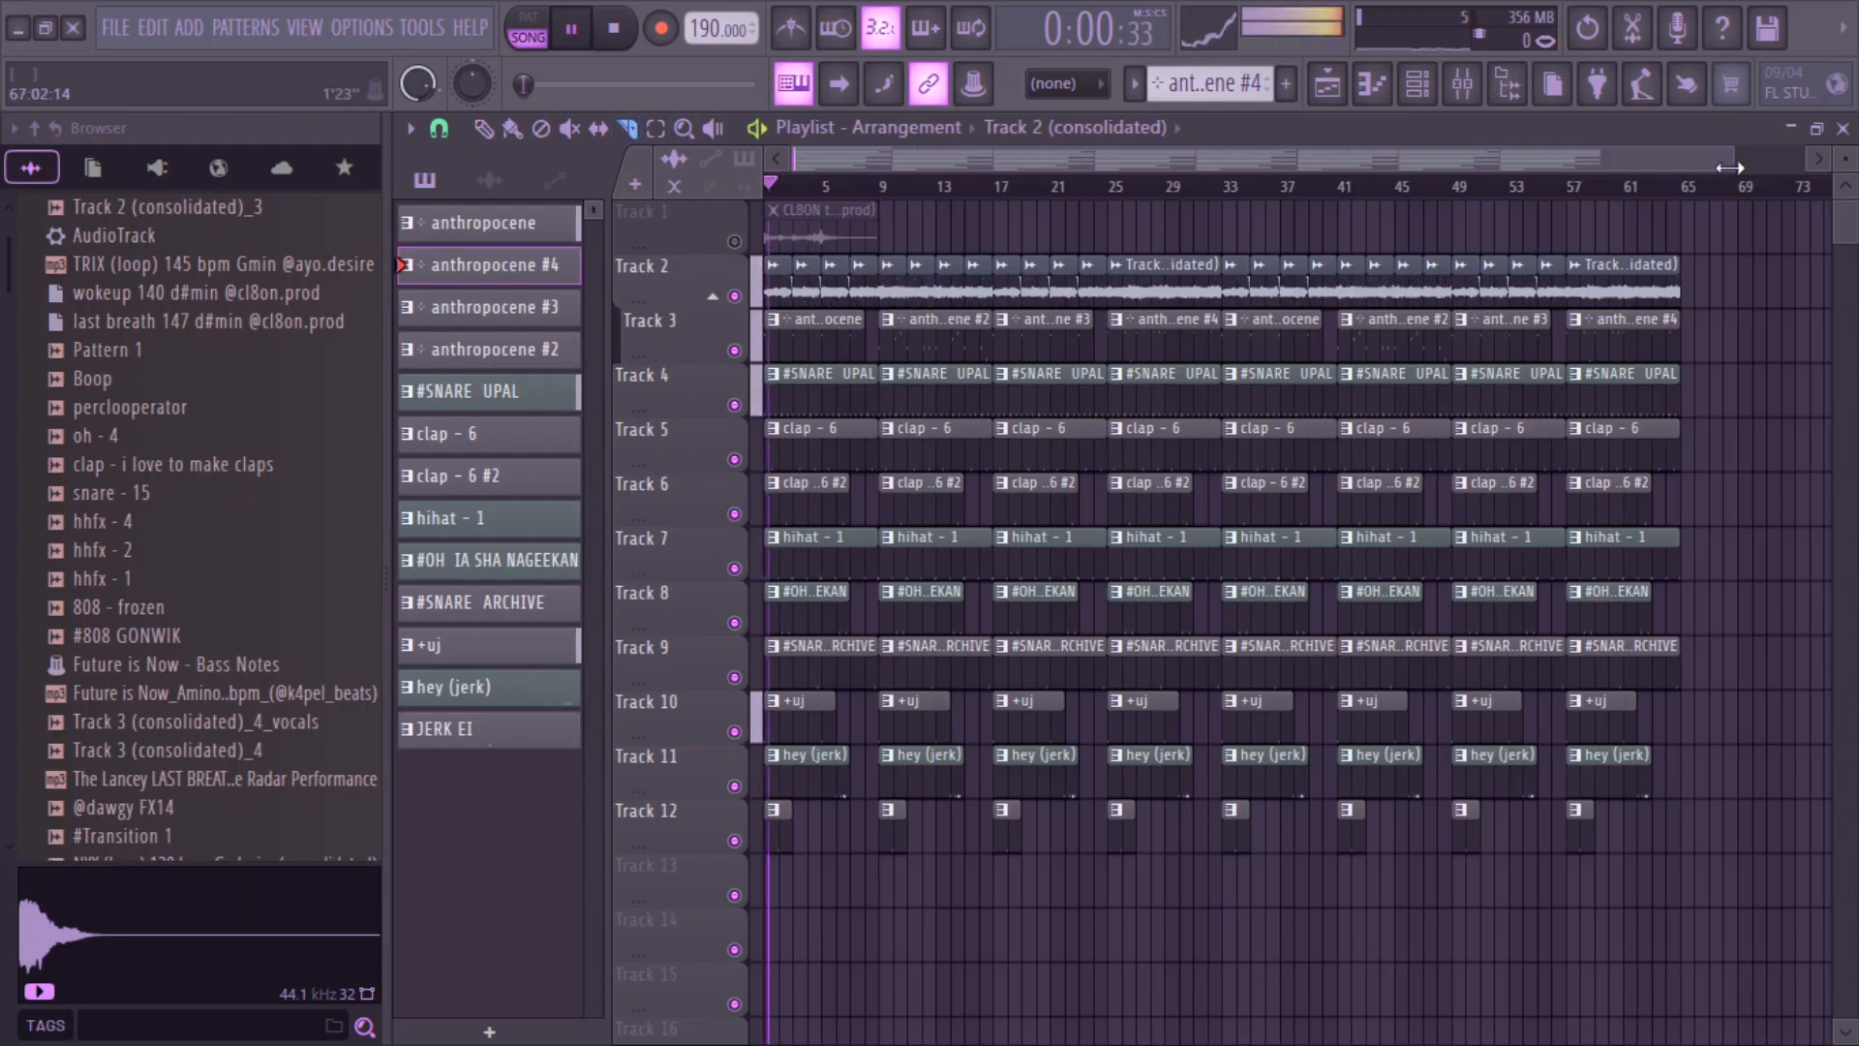
drag(1731, 159, 1455, 188)
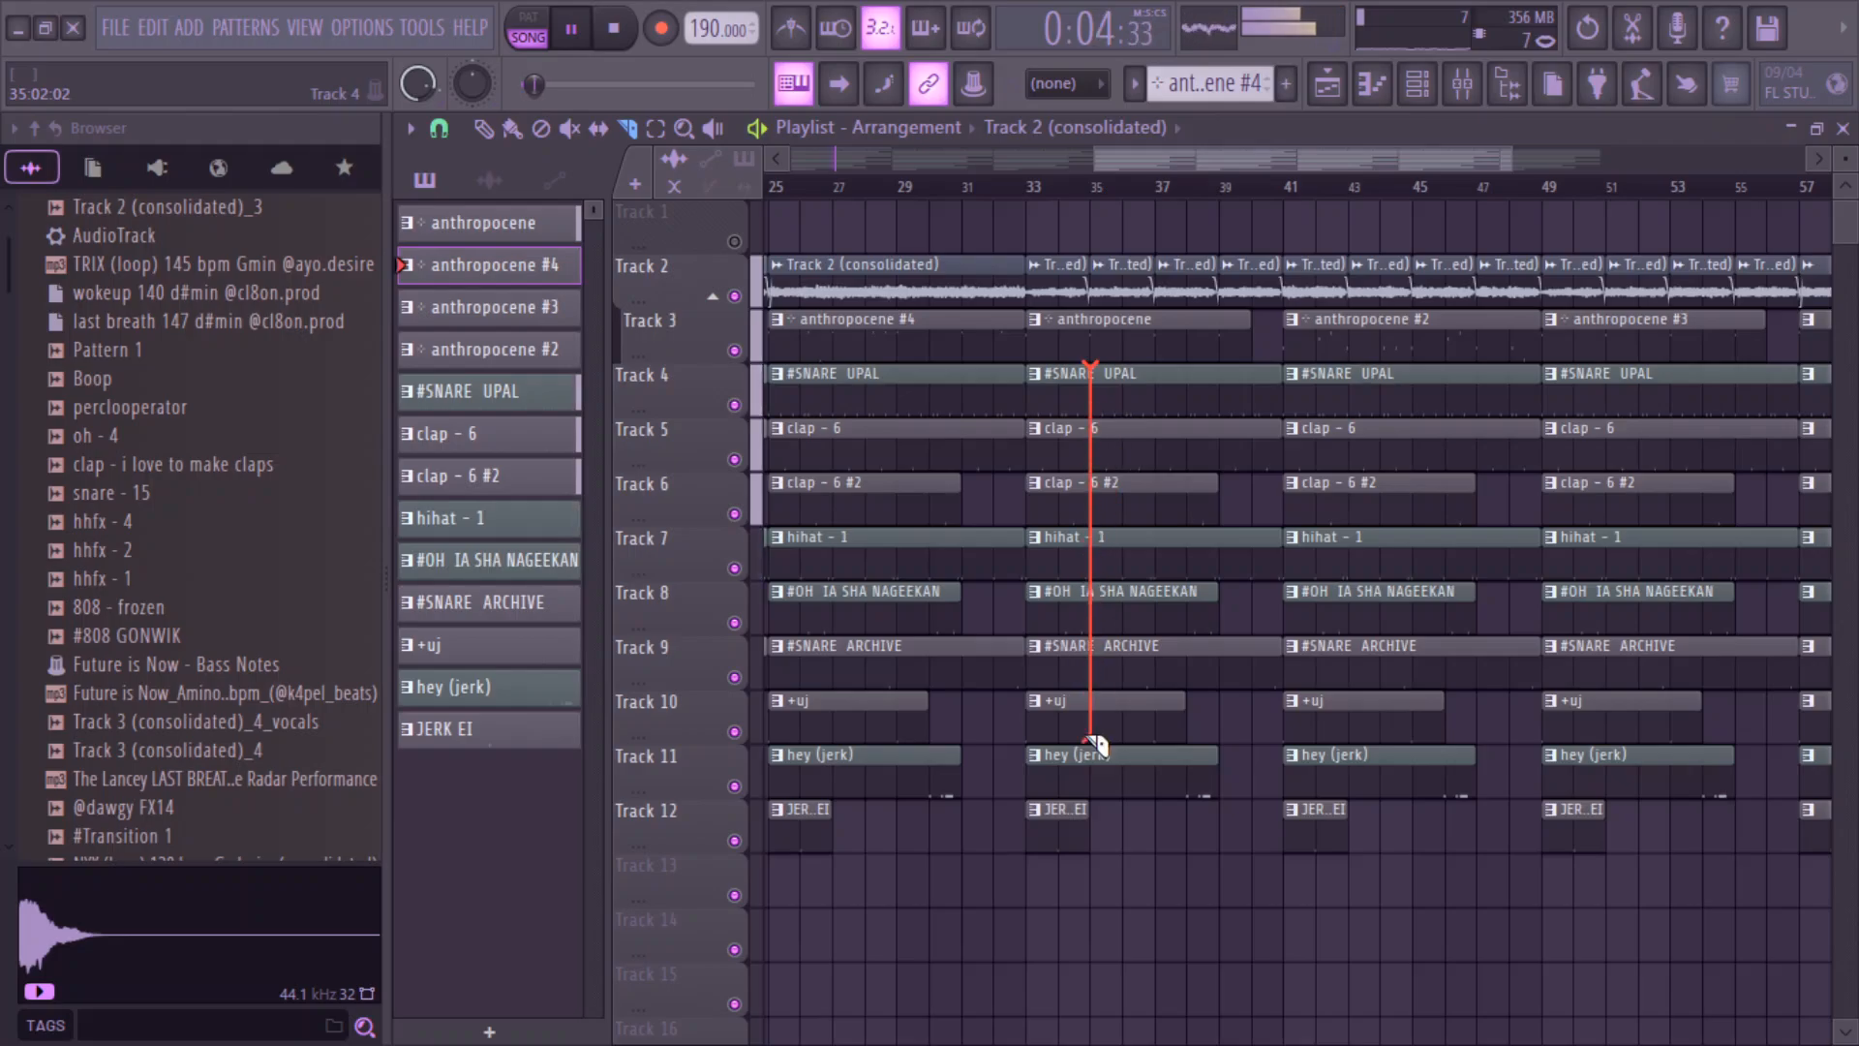
drag(1099, 792, 1097, 793)
right_click(1042, 828)
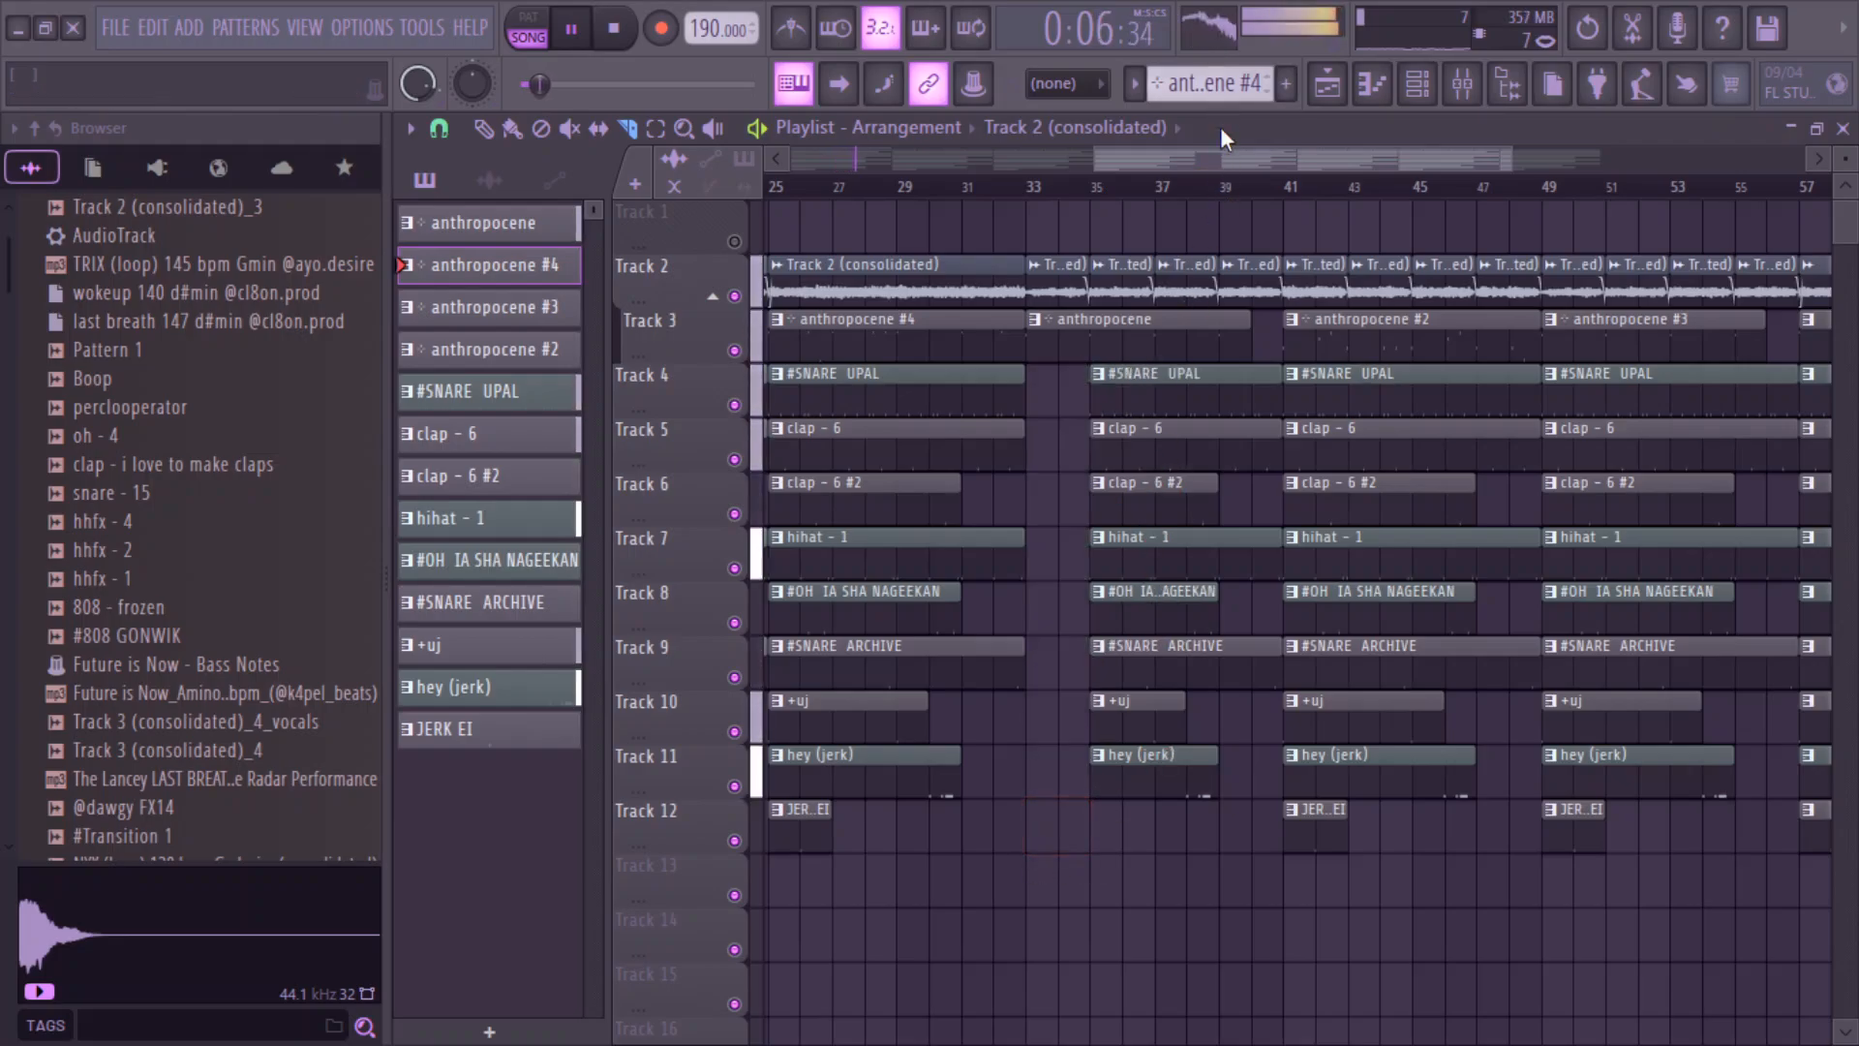
- Delete the first hey (jerk) and JERK EI clips at bar 1, and switch back to the Draw tool
right_click(905, 760)
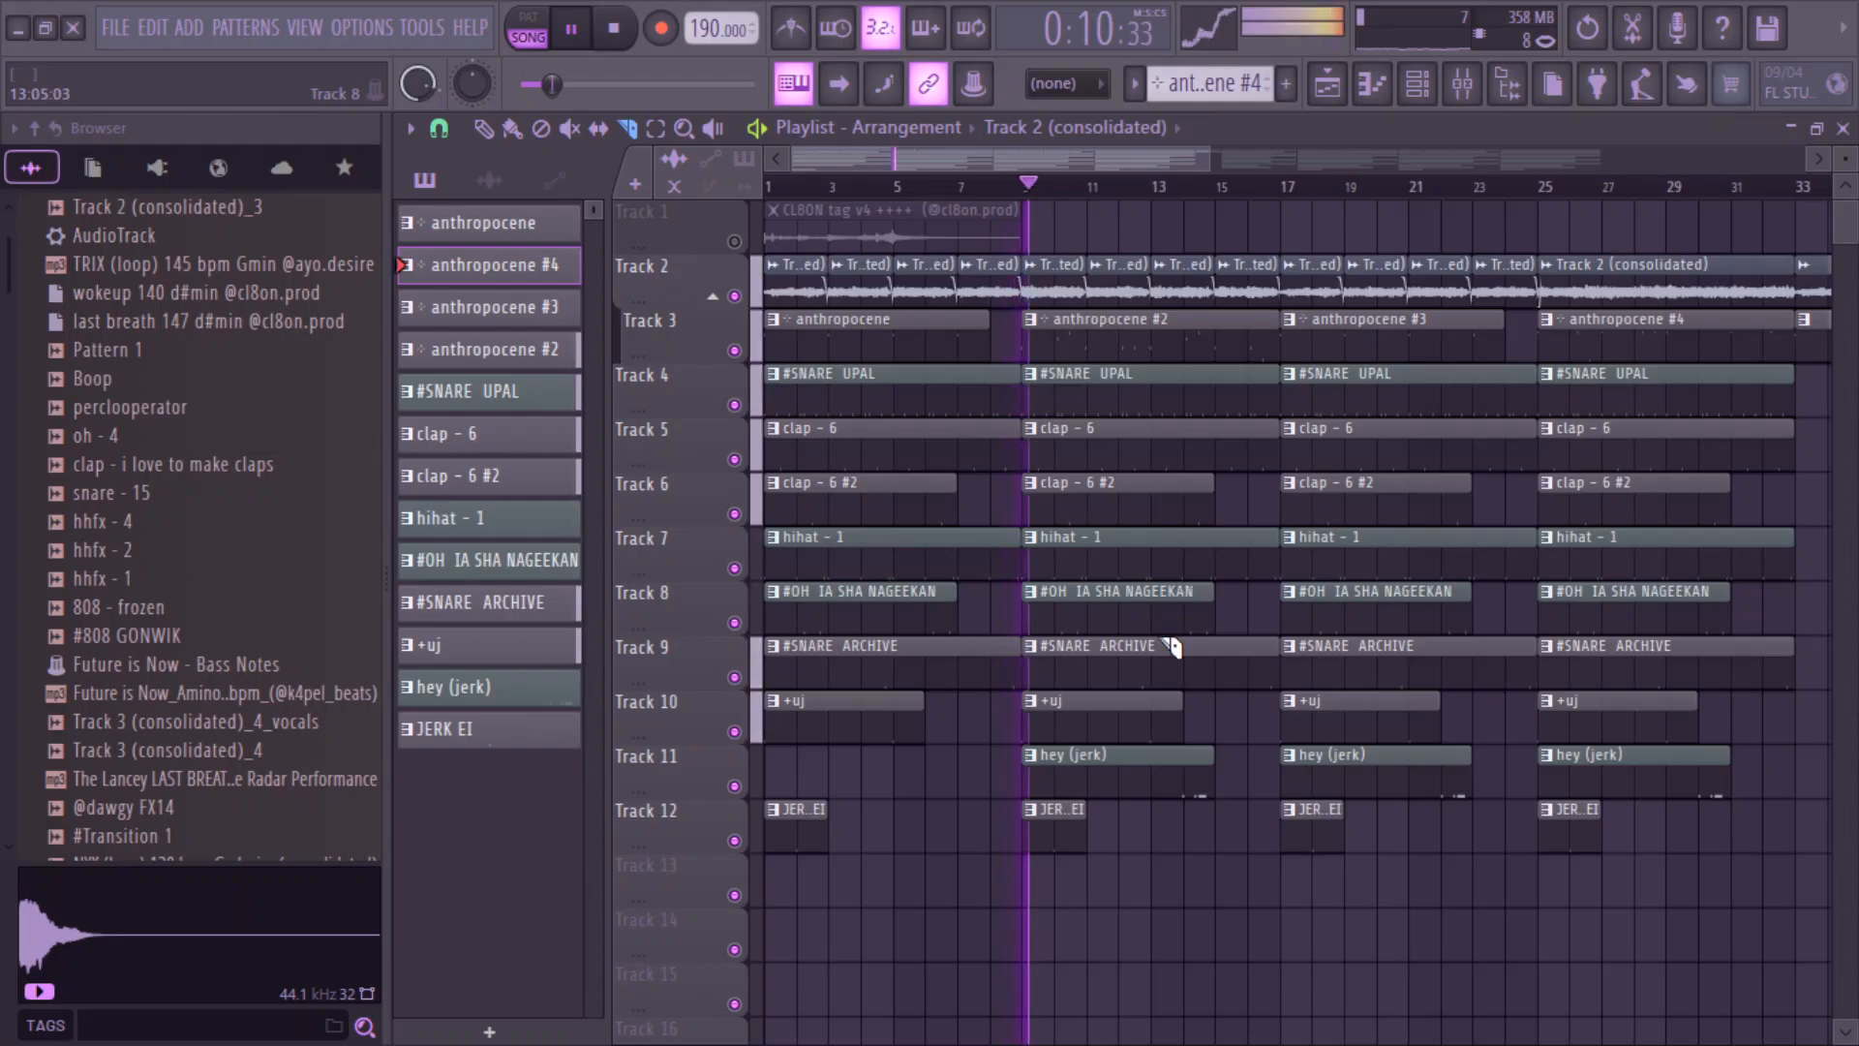
right_click(796, 825)
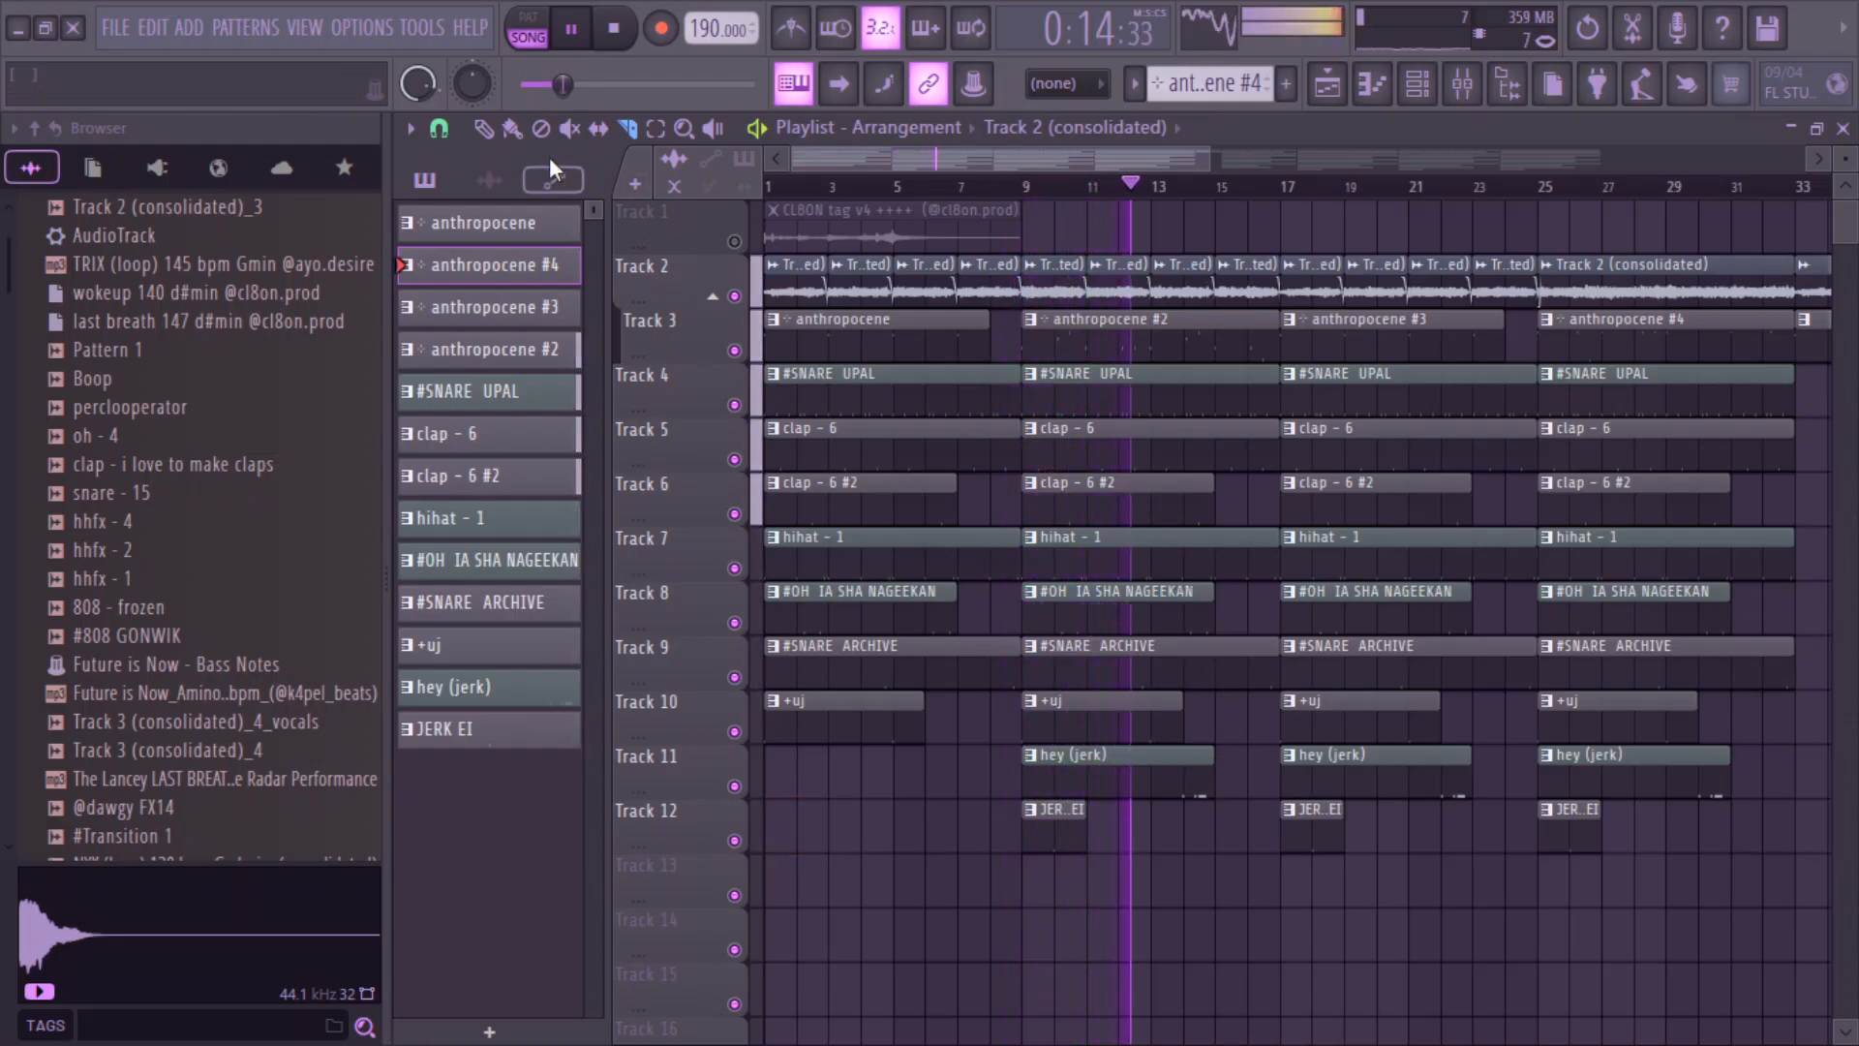
click(483, 128)
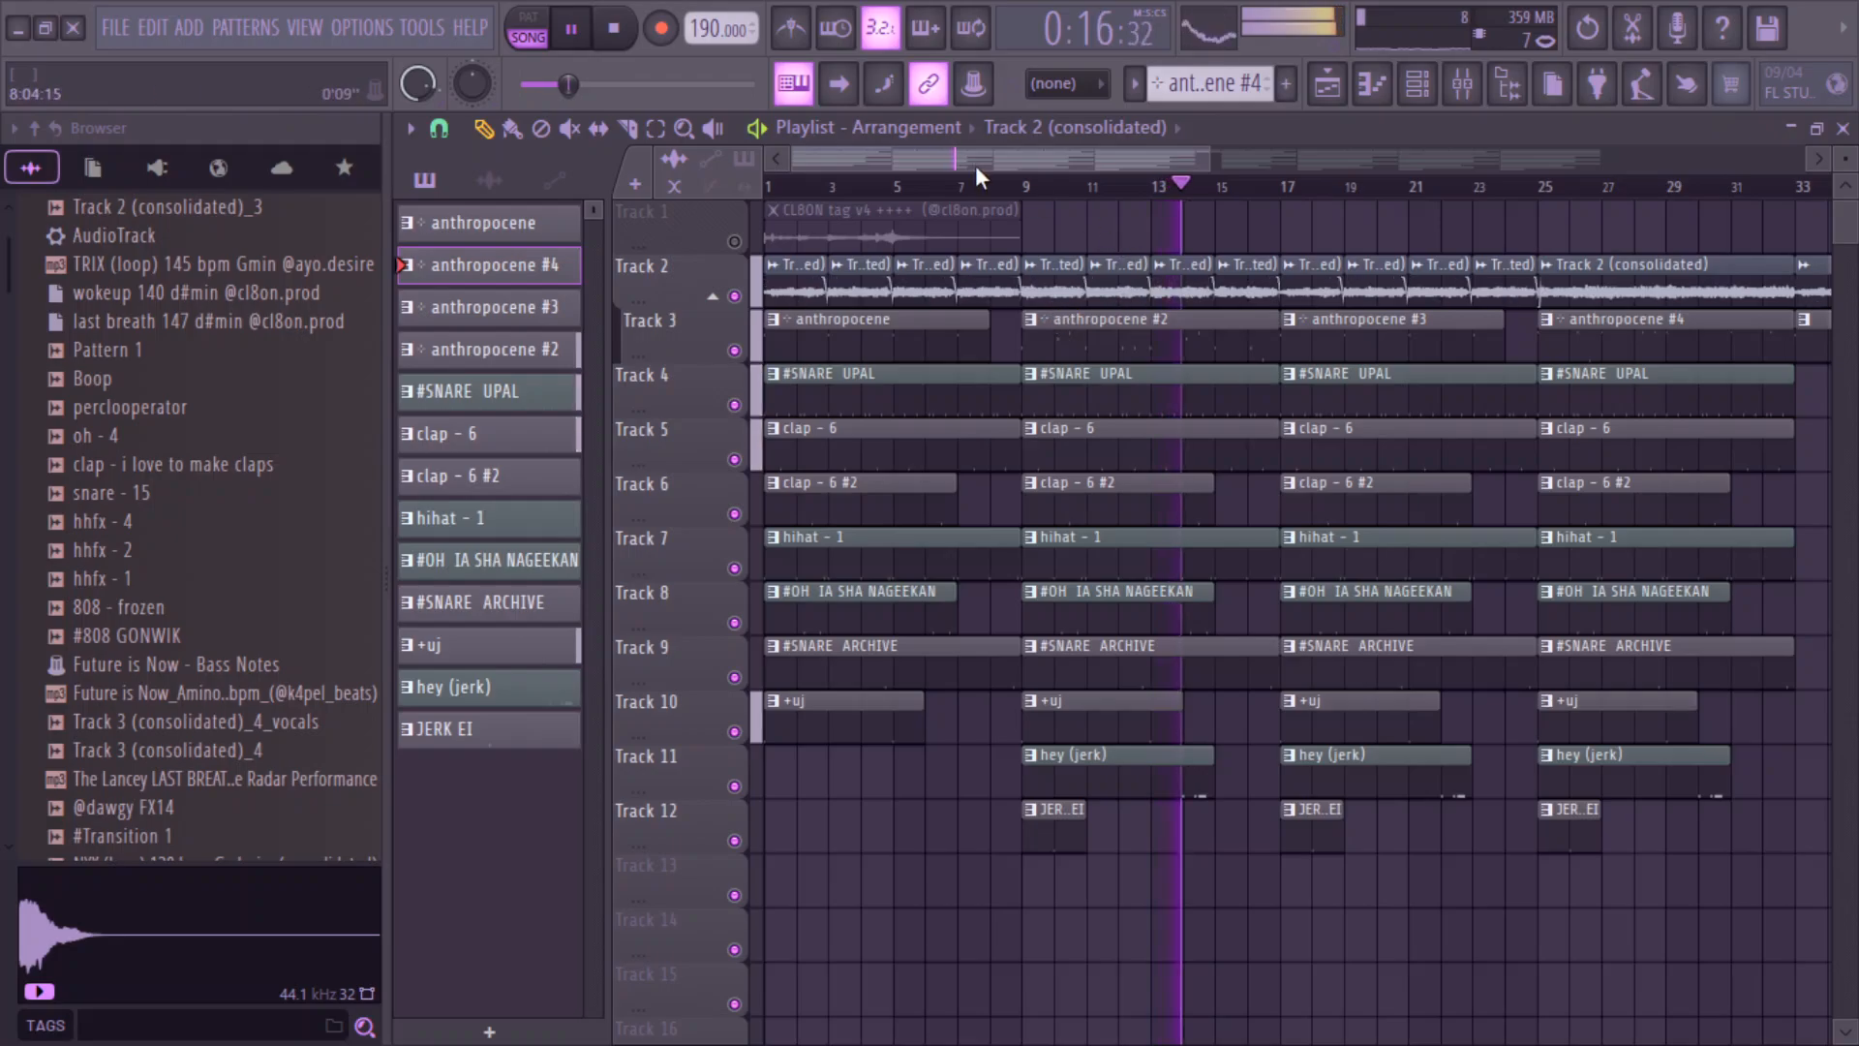
- Delete the hey (jerk) and JERK EI clips at bars 17 and 49, plus the hey (jerk) clip at bar 35
drag(1213, 160, 1636, 172)
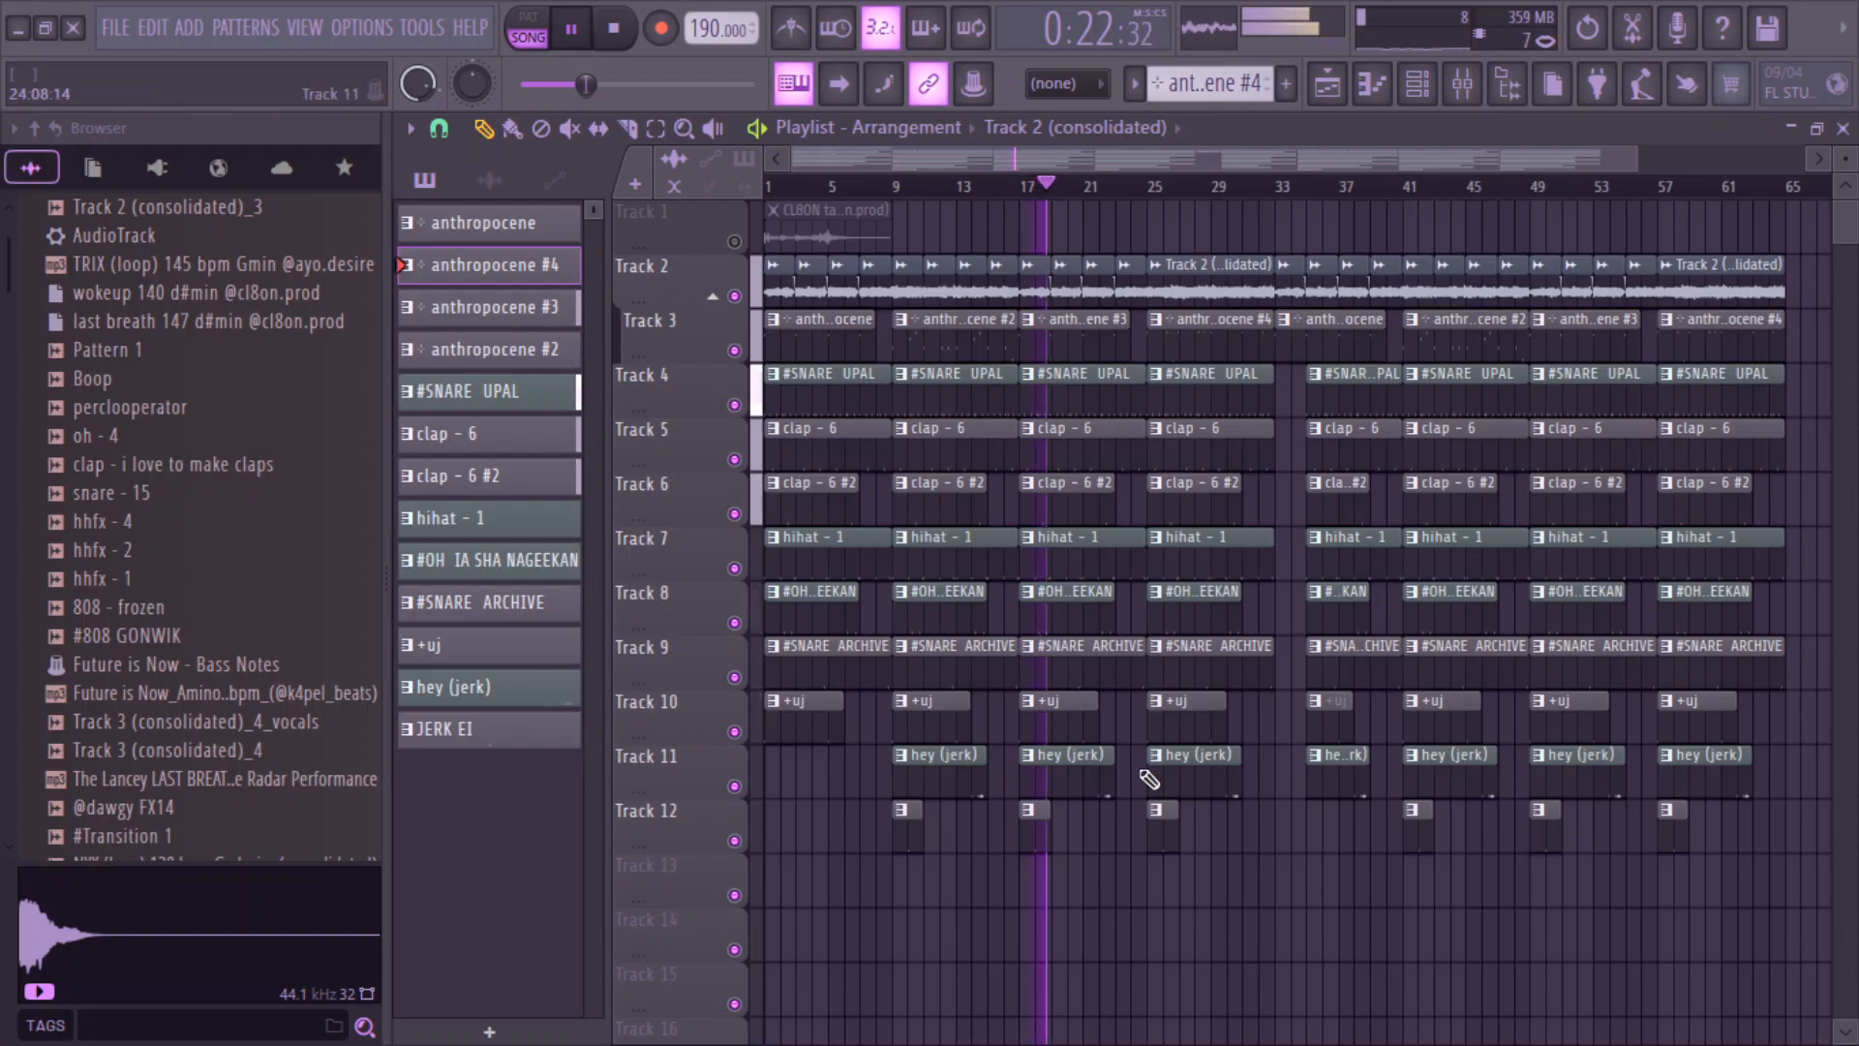
drag(1016, 846, 1080, 797)
key(Delete)
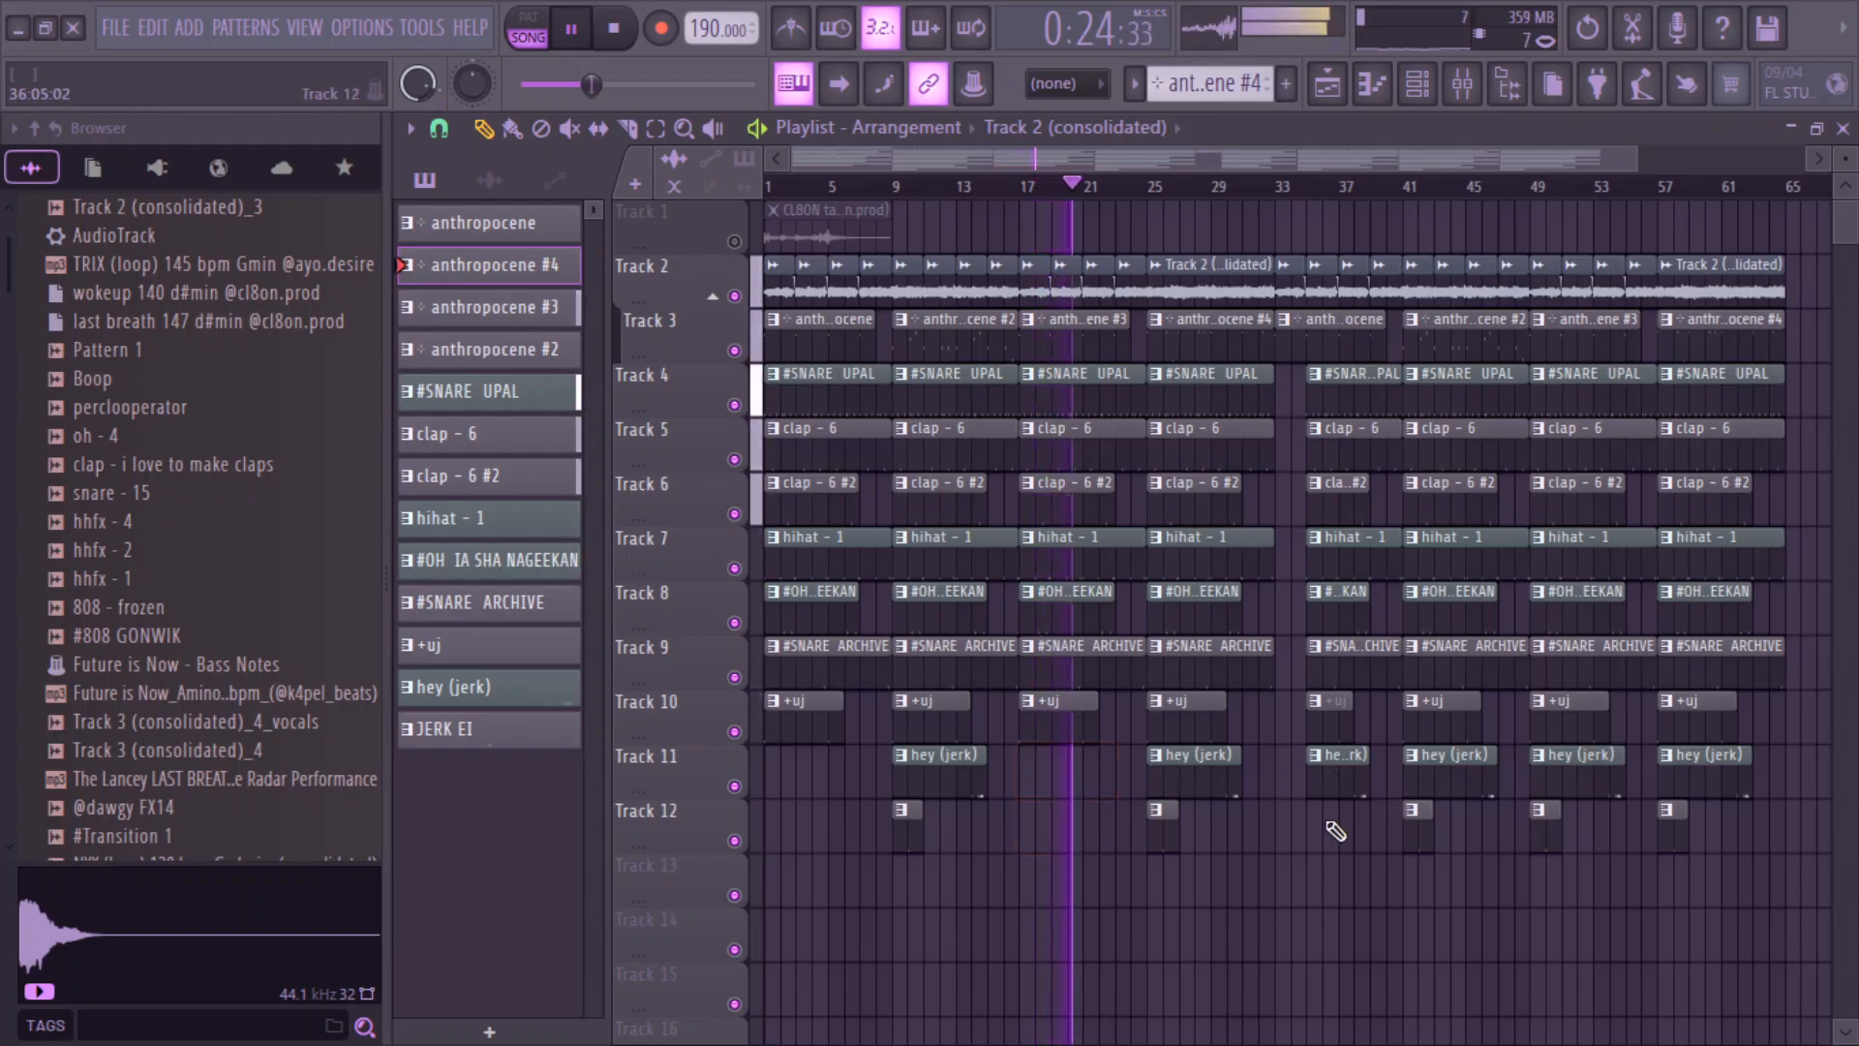
drag(1328, 850, 1332, 790)
key(Delete)
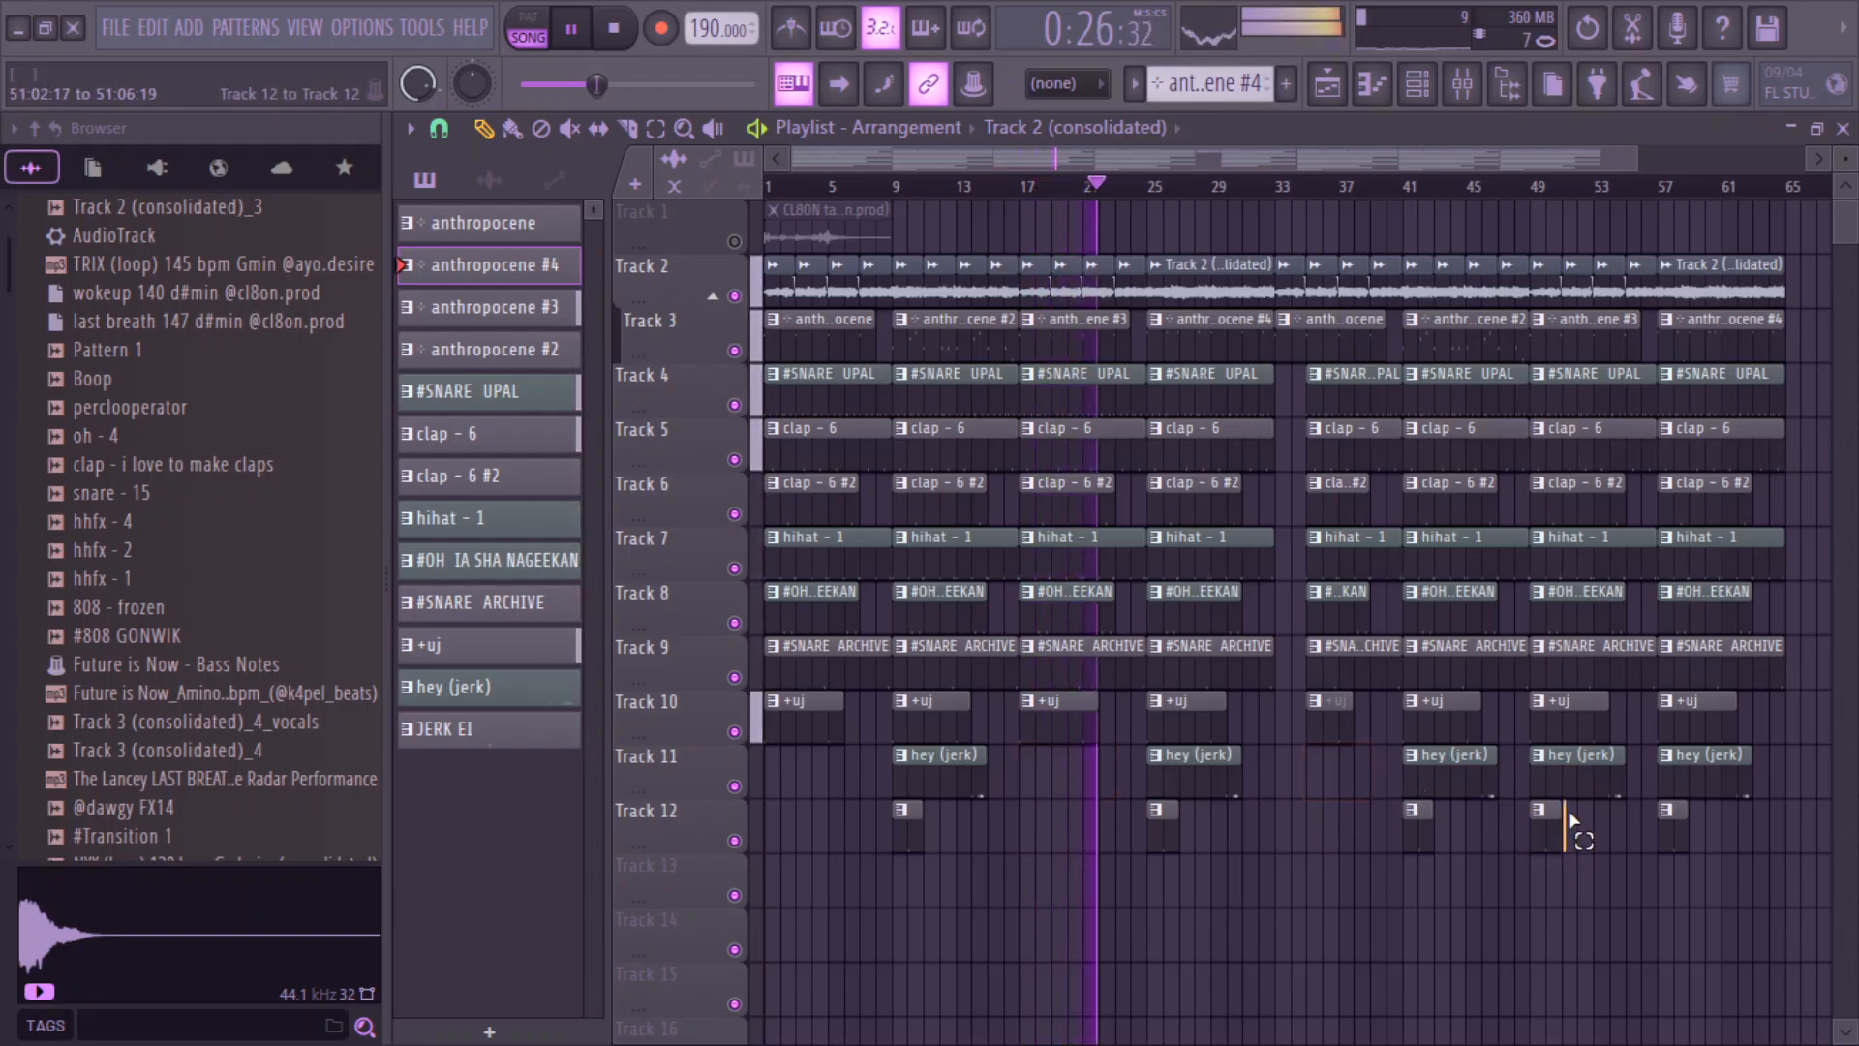
key(Delete)
mouse_move(1570, 820)
mouse_down()
mouse_move(1576, 792)
mouse_move(1552, 811)
mouse_up()
key(Delete)
- Assign the selected drum channels to their own mixer tracks and open the mixer
click(1417, 84)
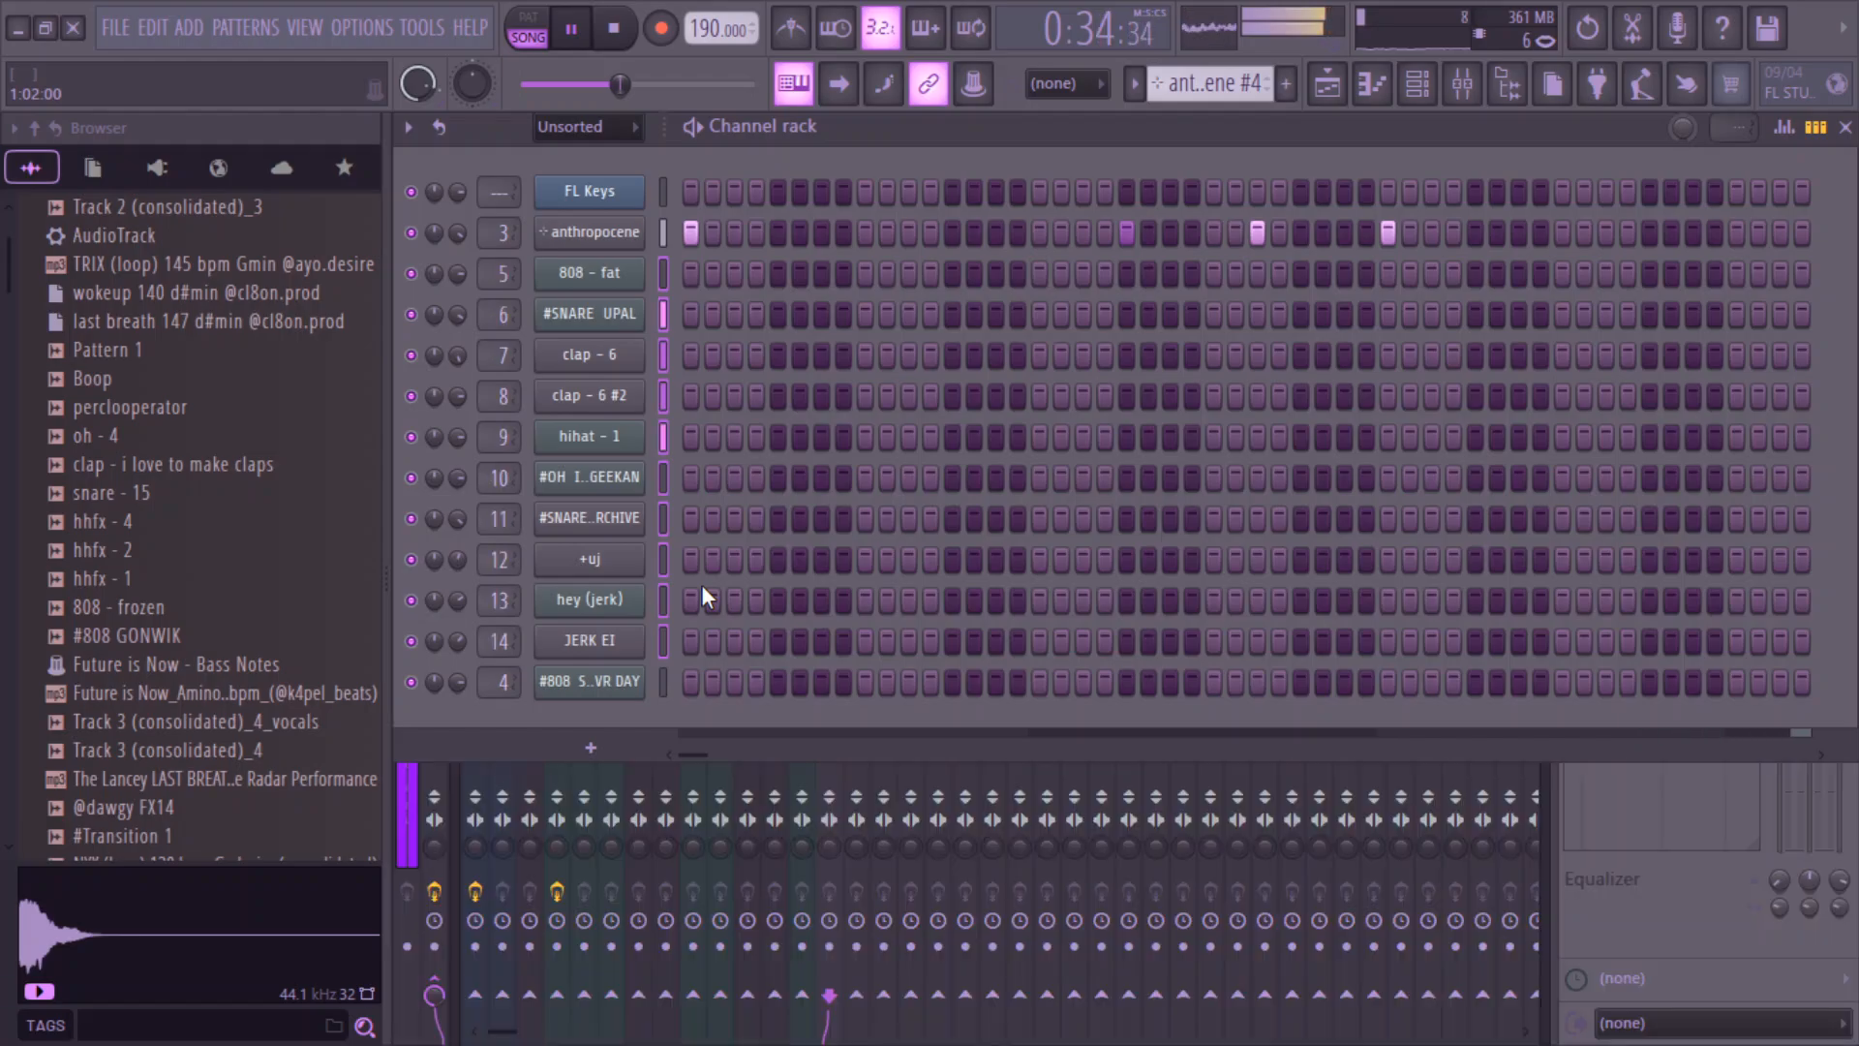
key(ctrl+l)
click(1476, 87)
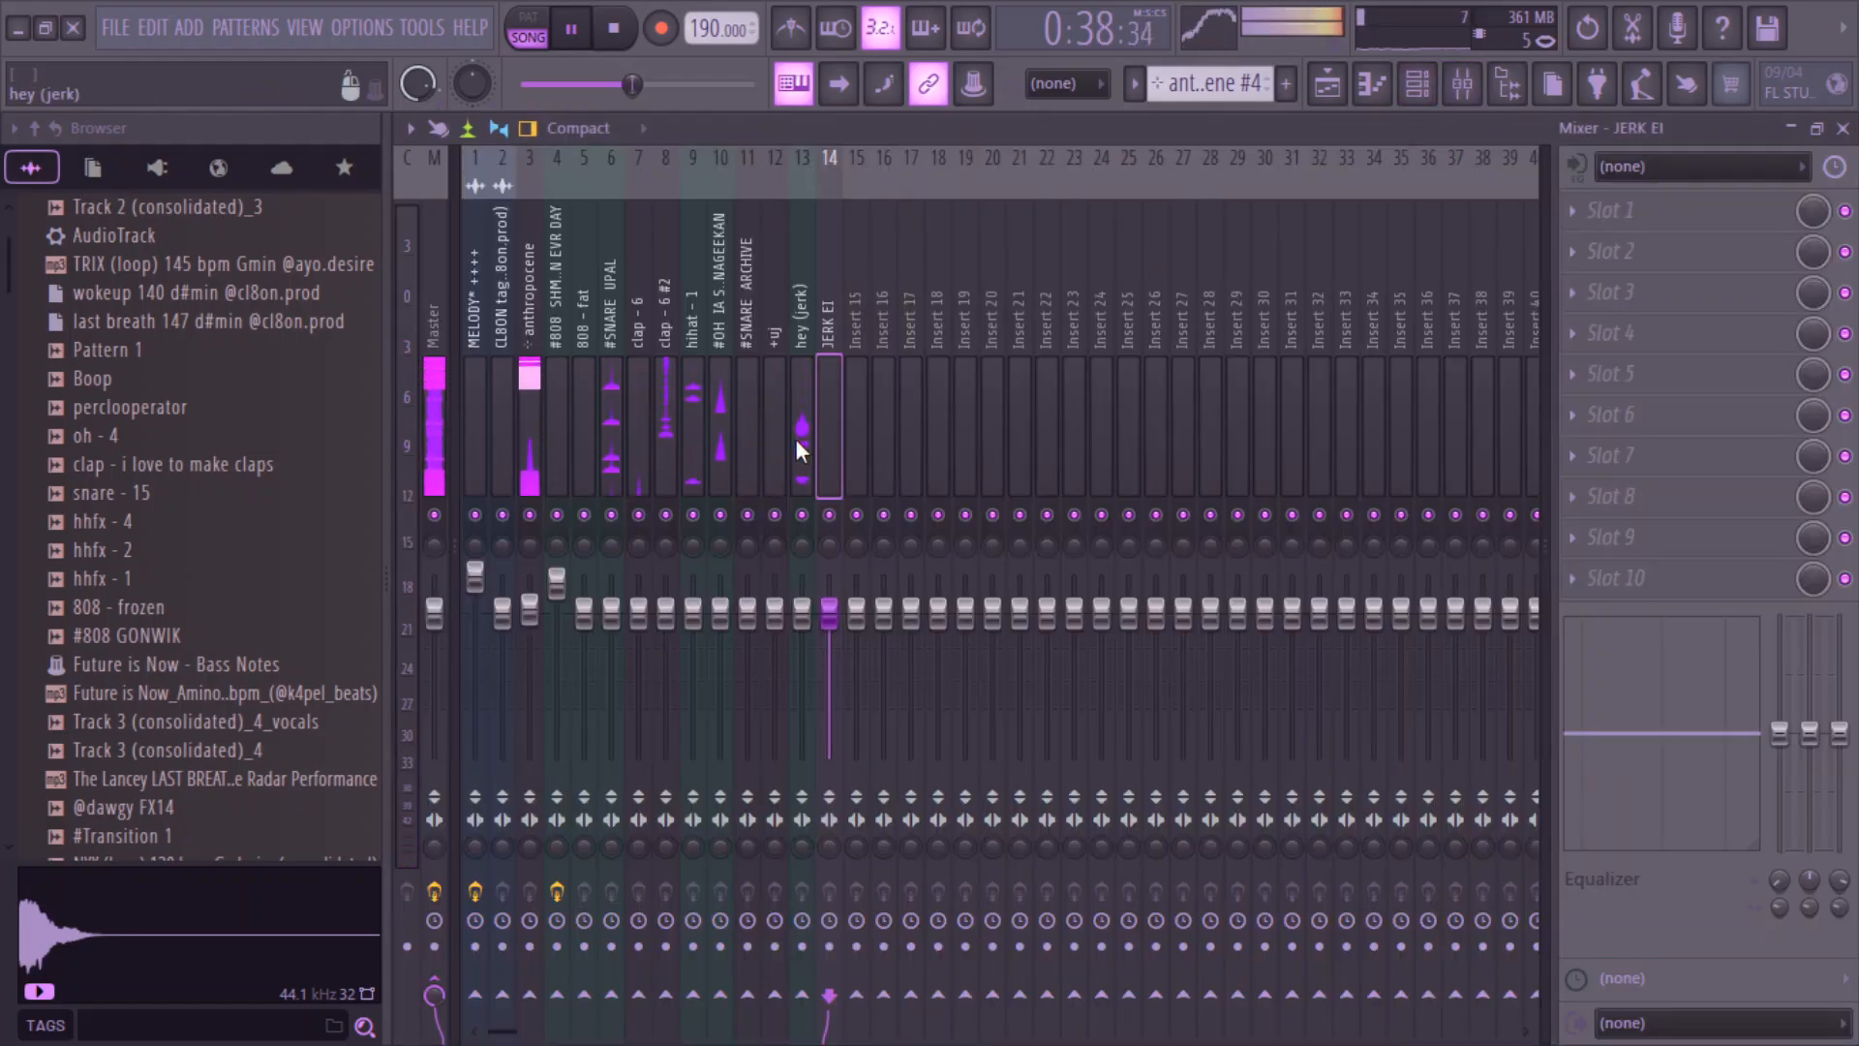
- Restart playback, raise the #SNARE UPAL track's volume slightly and pan it 13% right
click(643, 463)
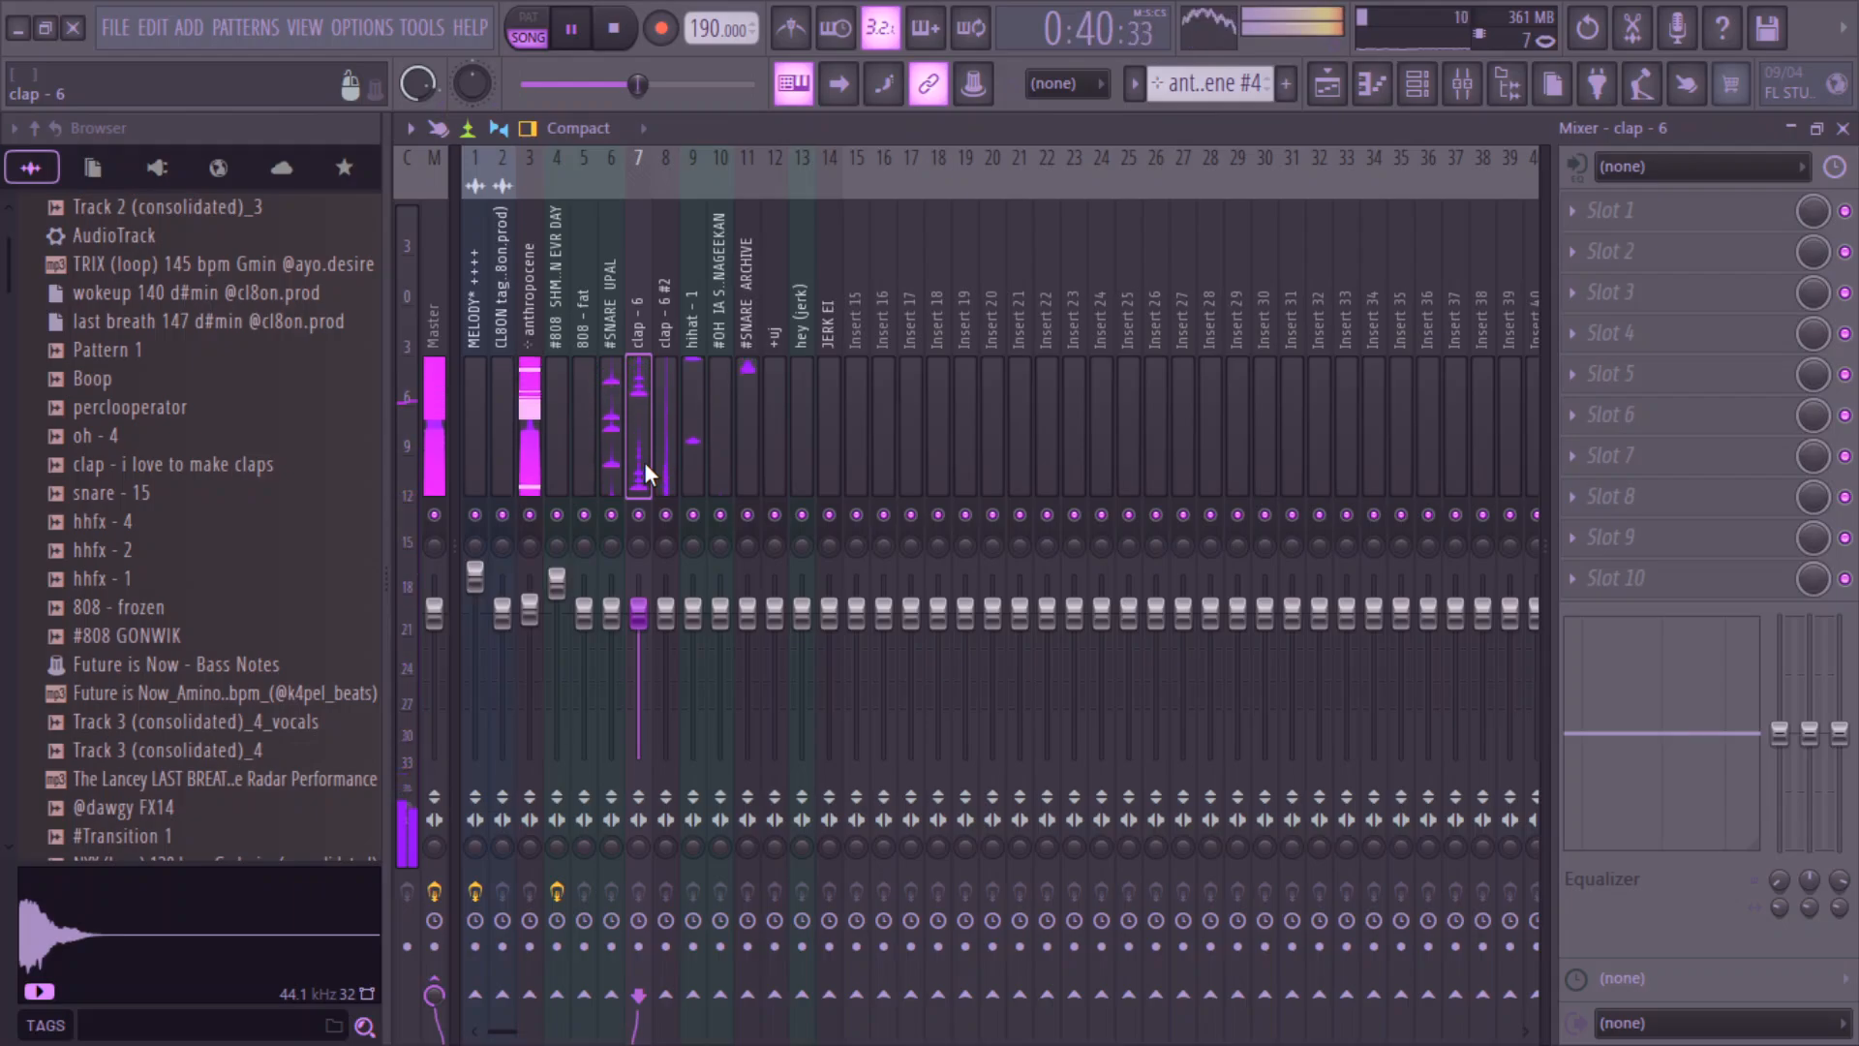
key(space)
key(space)
drag(620, 617, 619, 543)
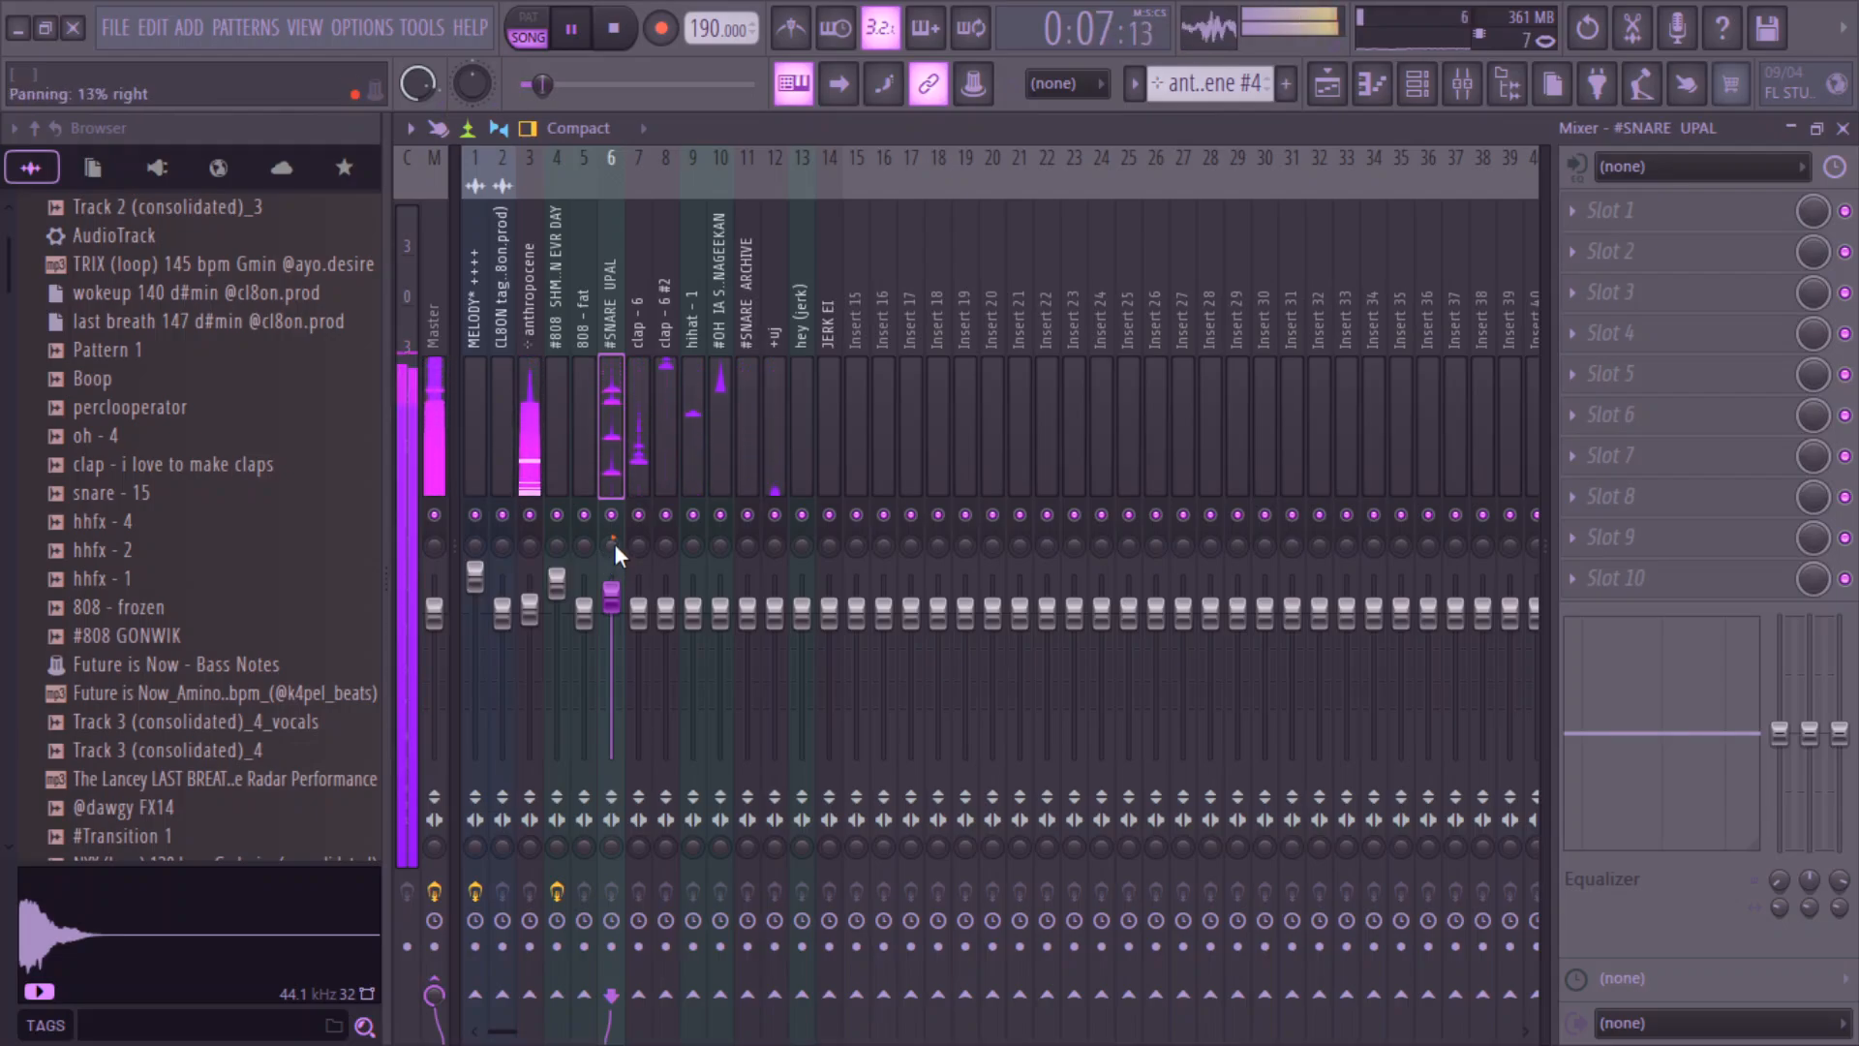
- Set the mixer volume of clap - 6 to 115% and of clap - 6 #2 to 114%, and stop playback
click(670, 441)
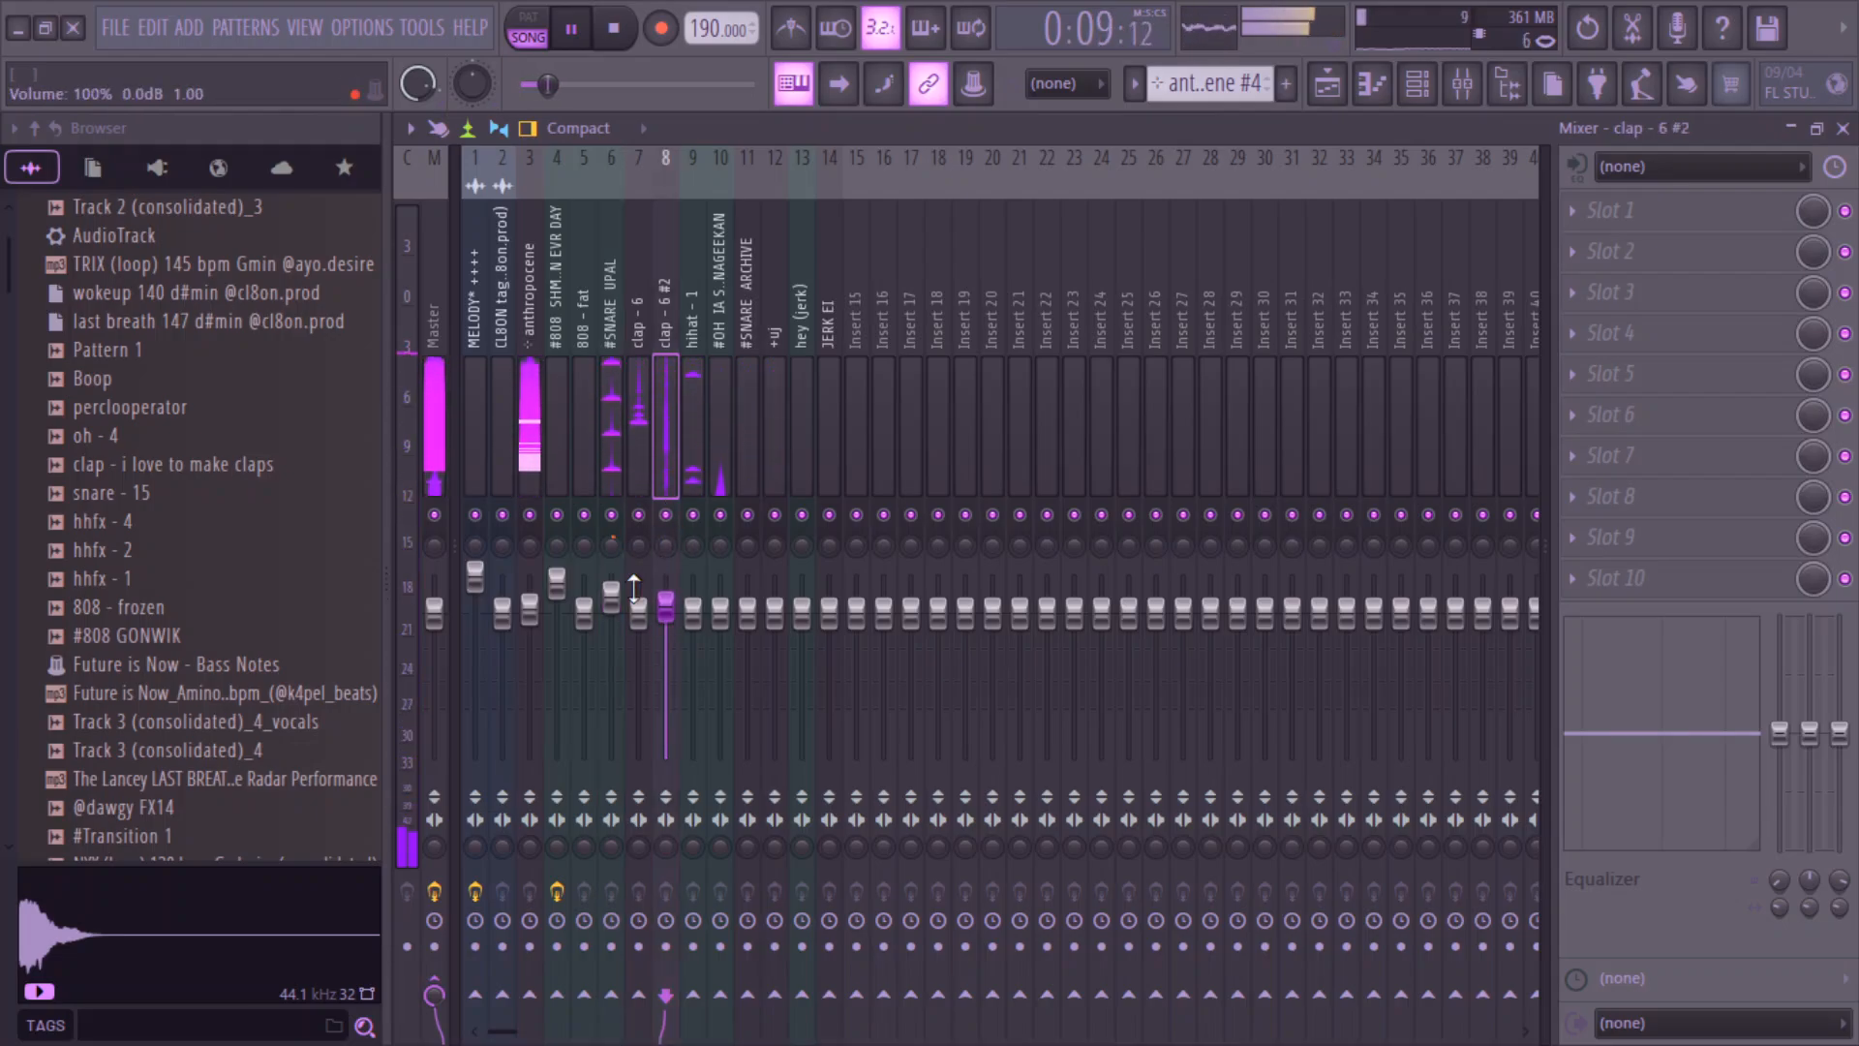
drag(640, 618, 645, 595)
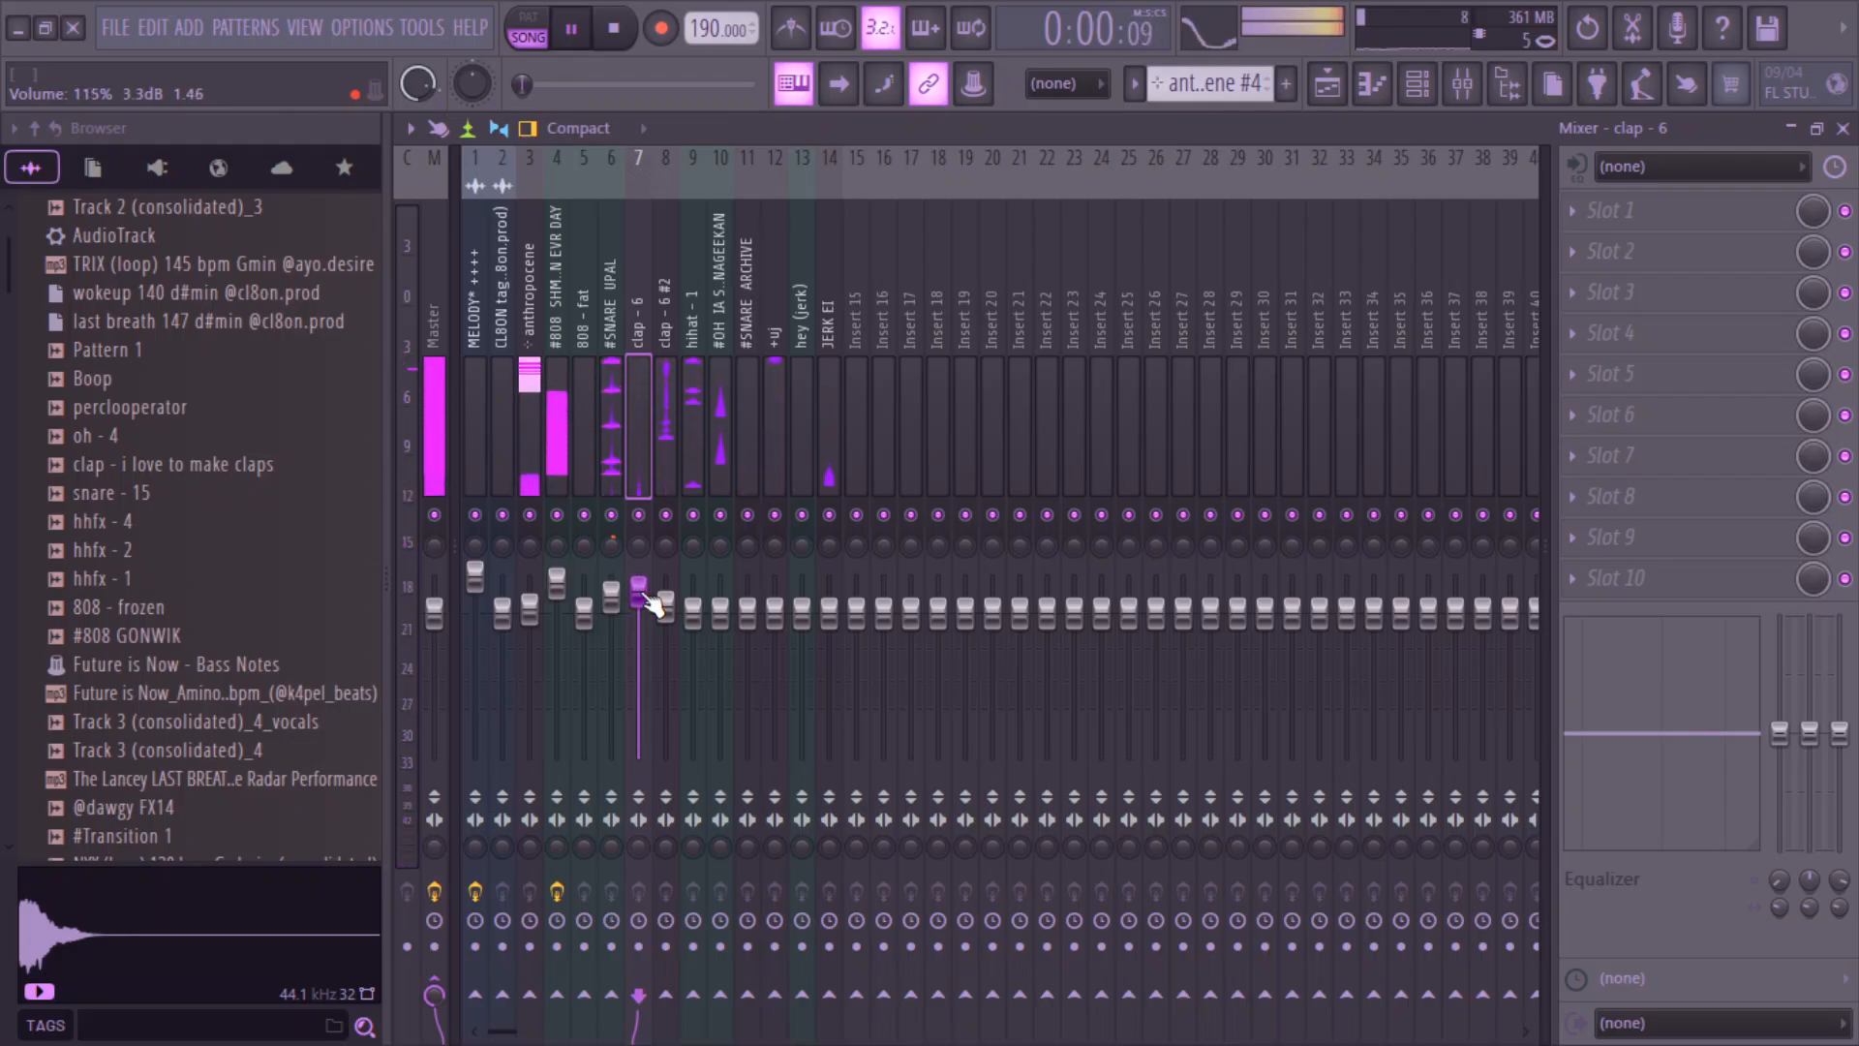
key(space)
drag(665, 606, 665, 592)
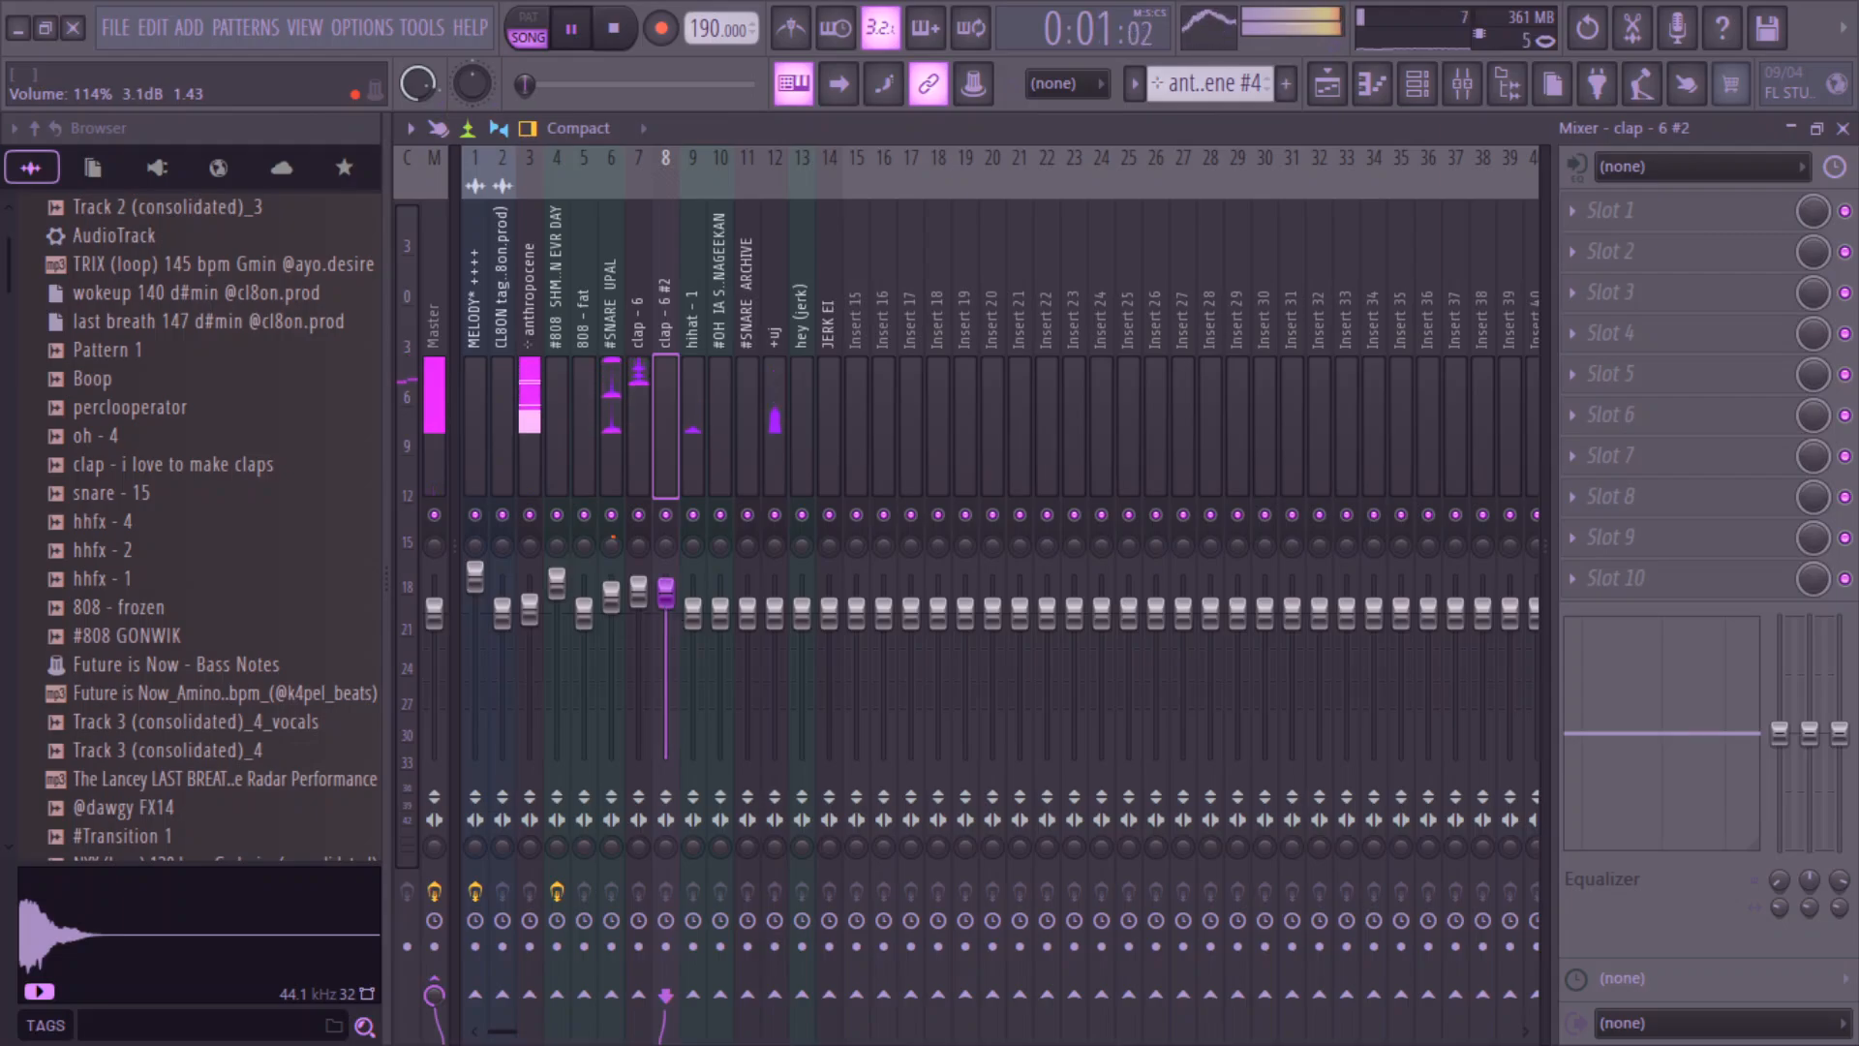
click(699, 463)
key(space)
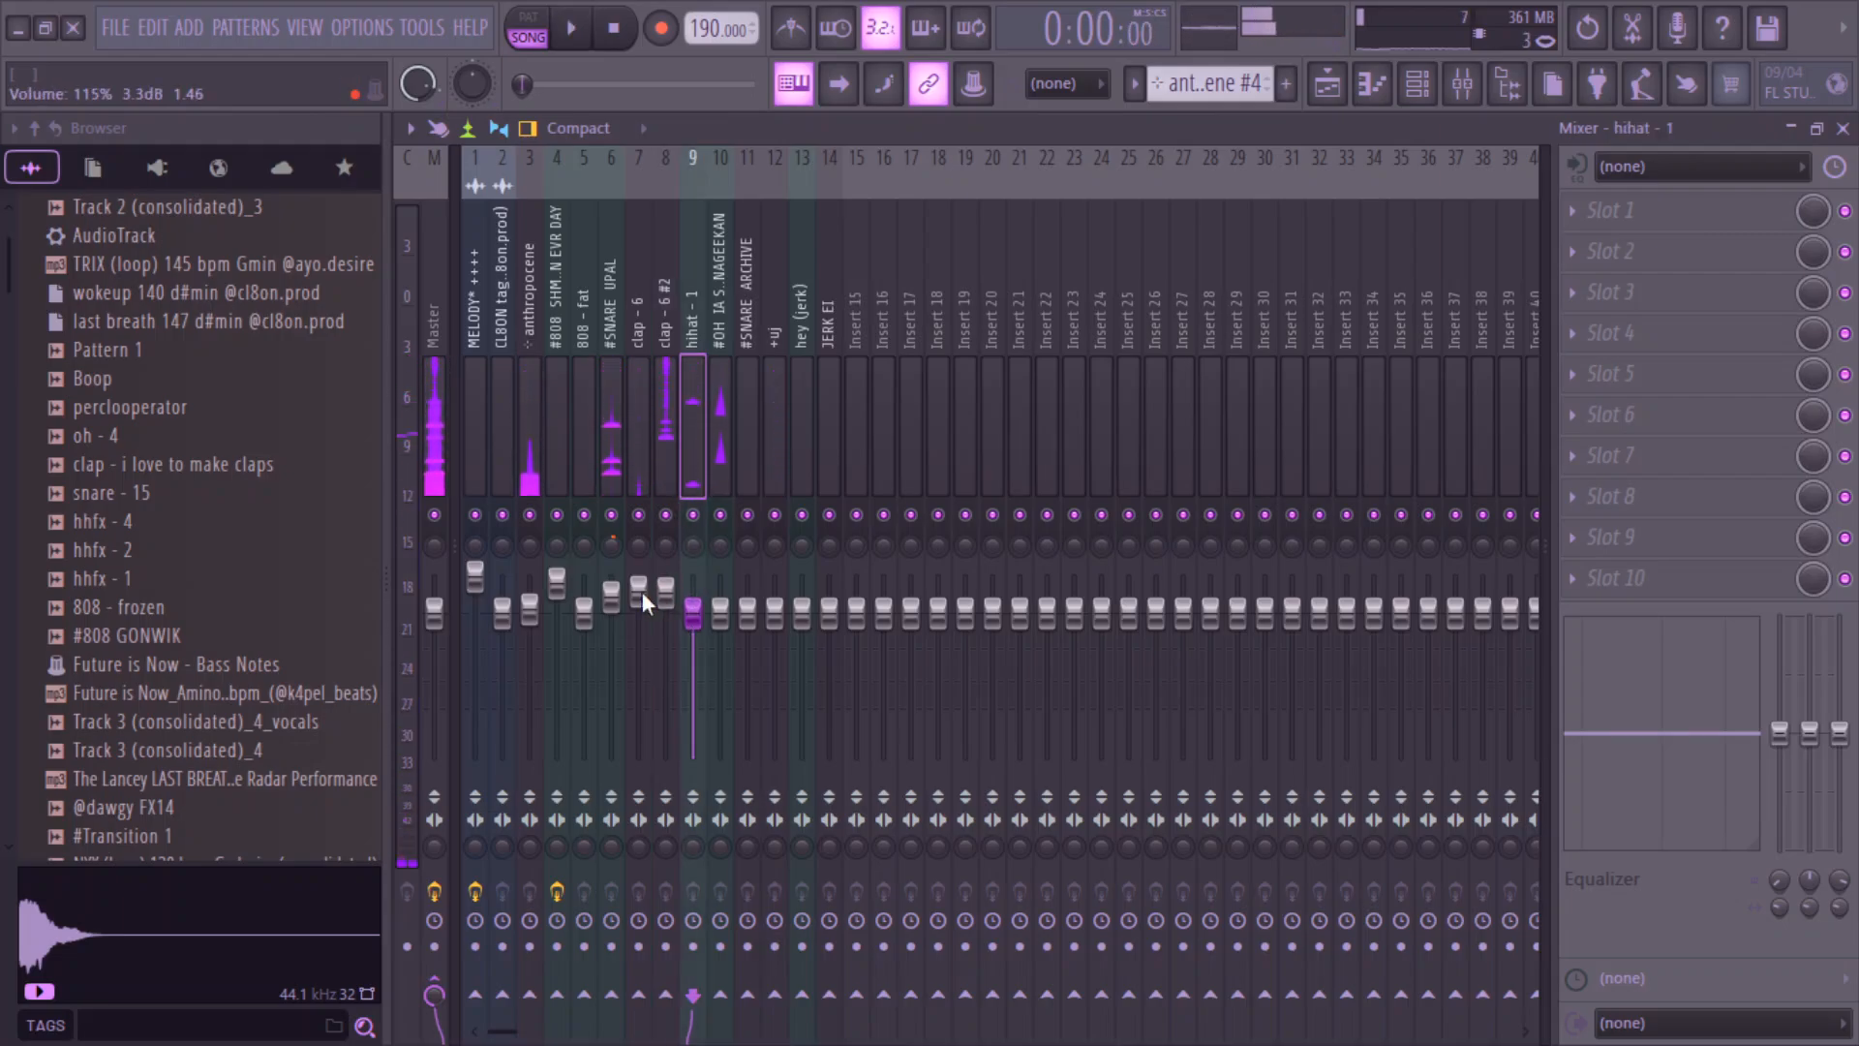
- Copy the clap - 6 volume value onto clap - 6 #2 and restart playback
right_click(642, 590)
click(745, 930)
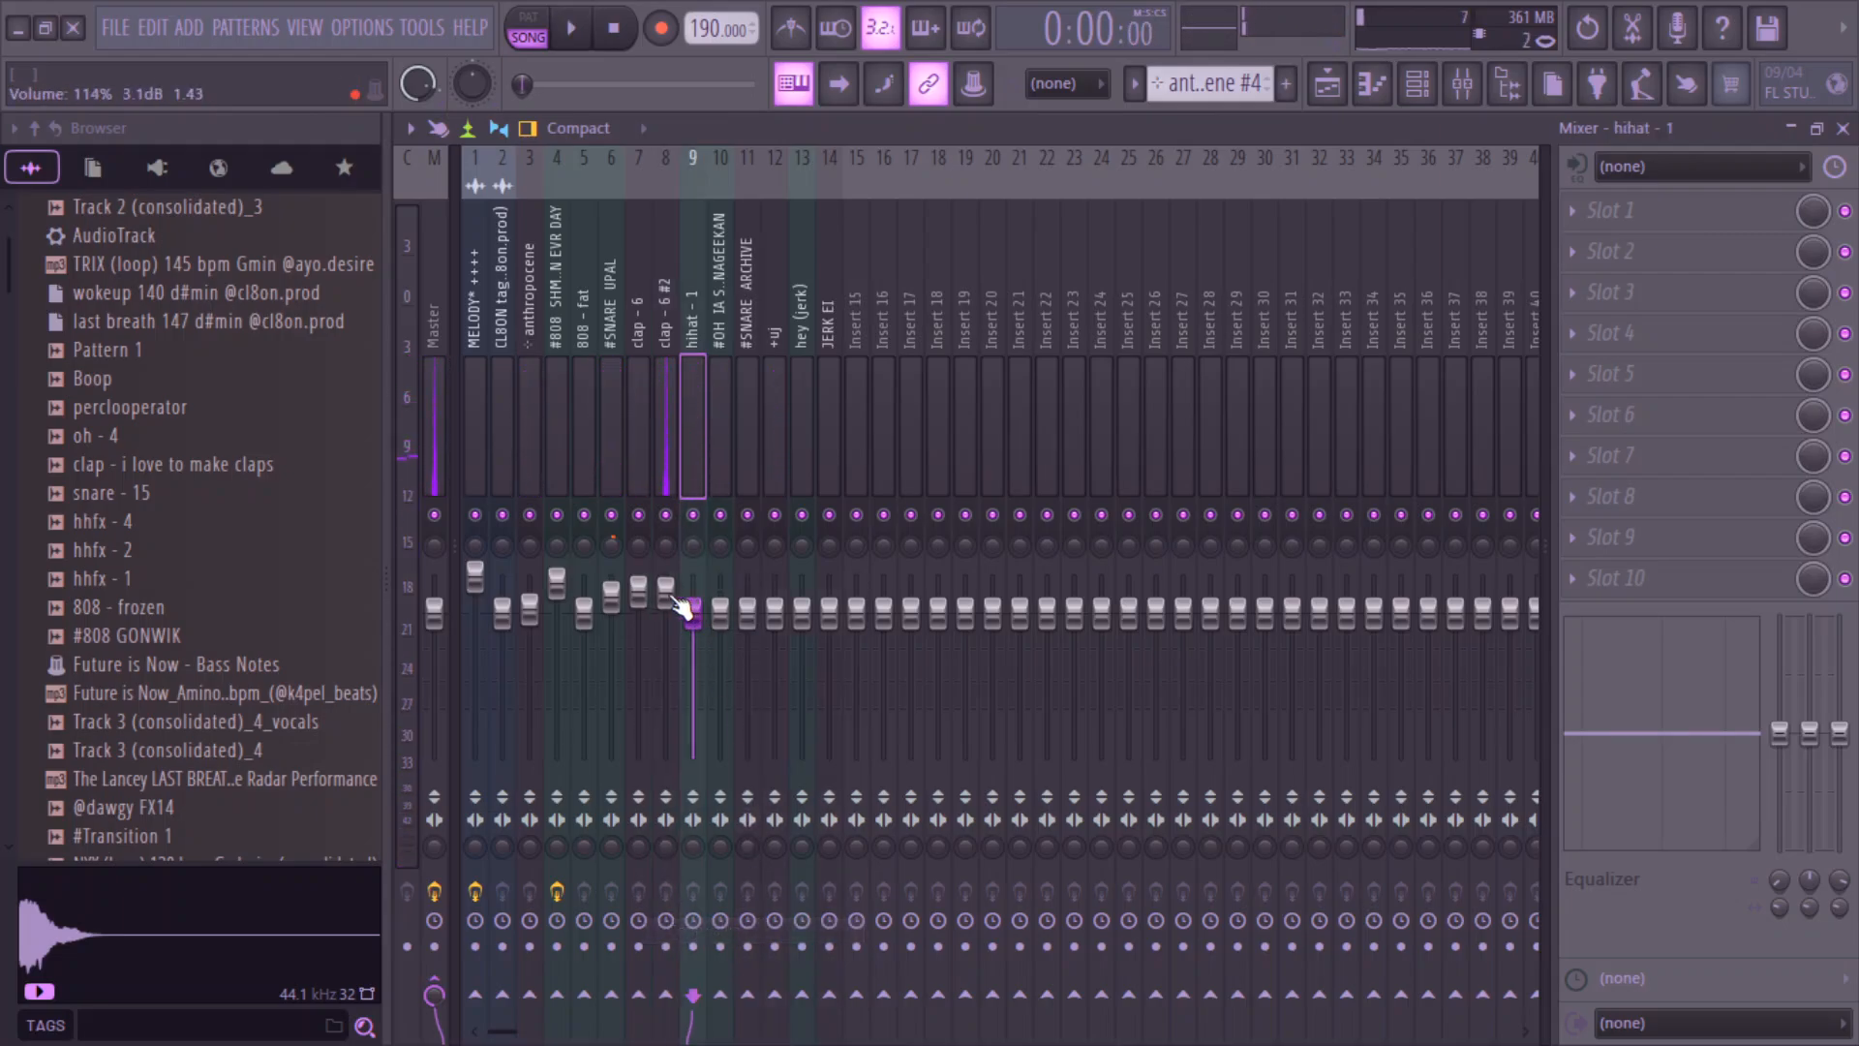
right_click(682, 605)
click(746, 951)
key(space)
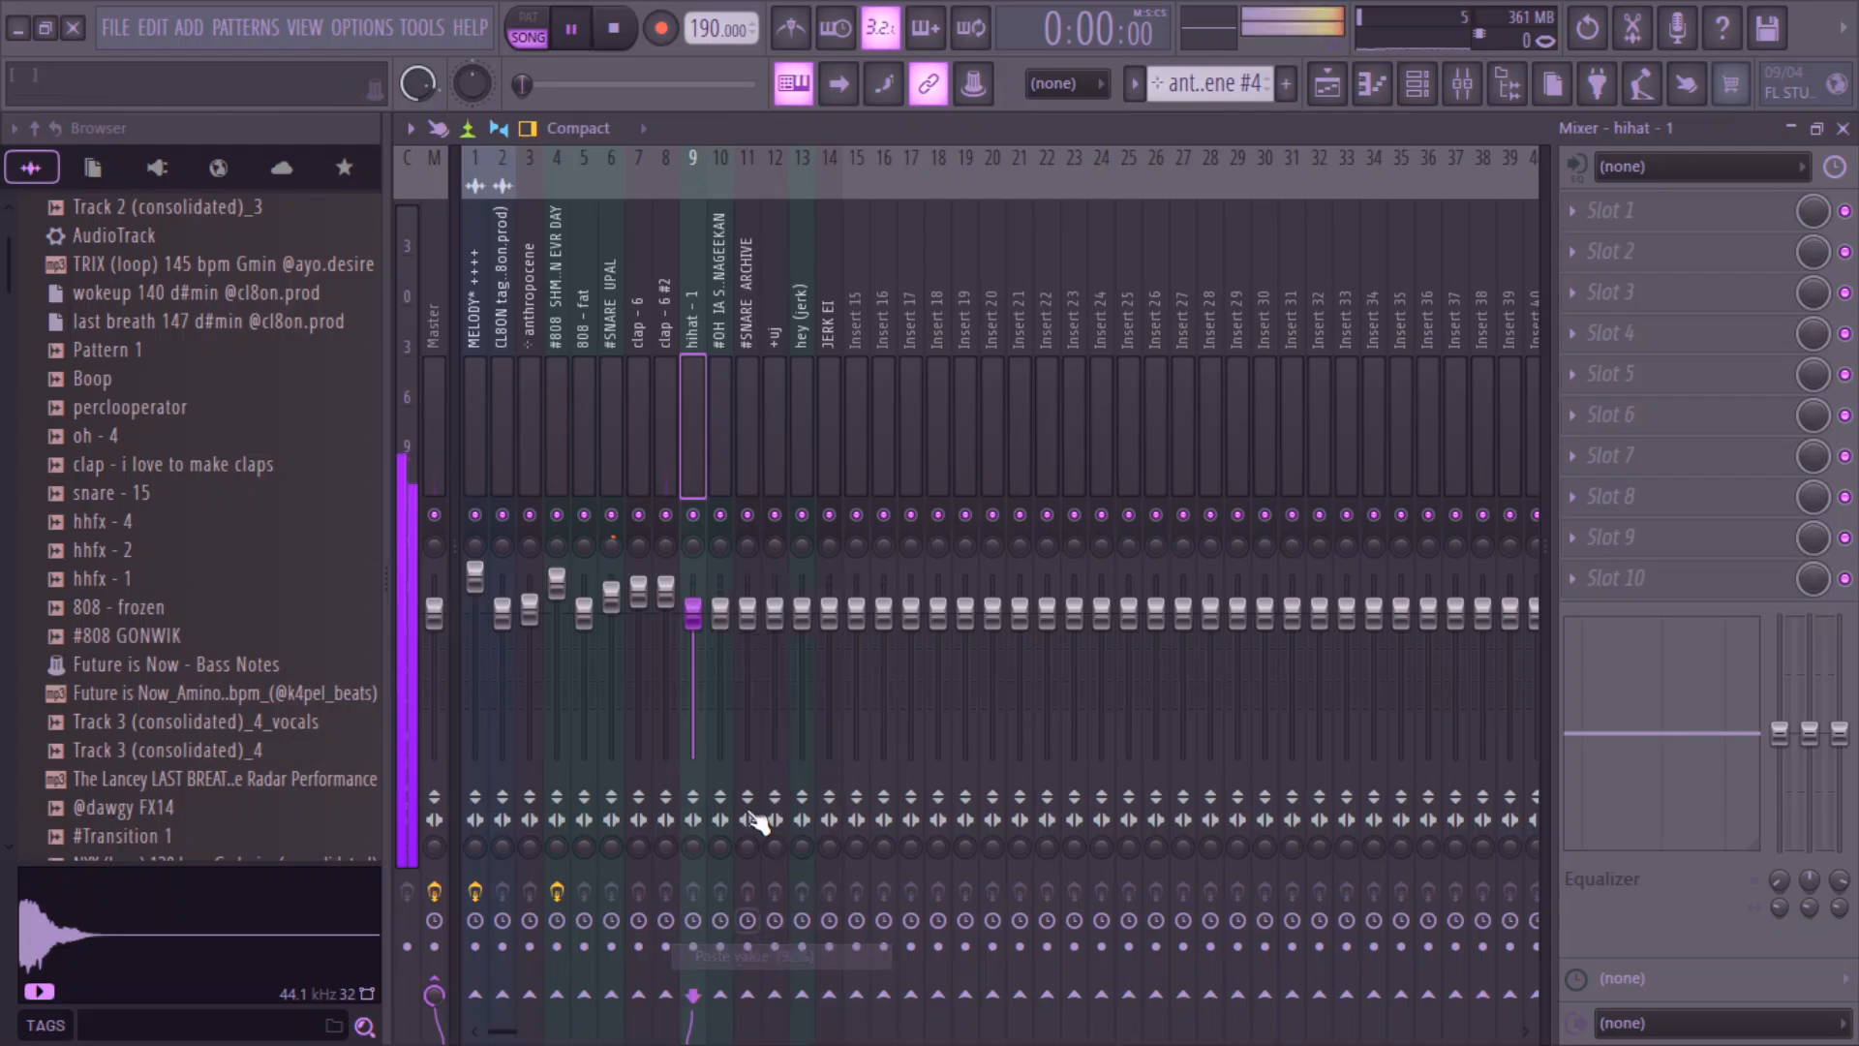
- Raise the mixer volume of the #OH IA SHA NAGEEKAN track while the song plays
click(717, 478)
scroll(722, 540, up, 2)
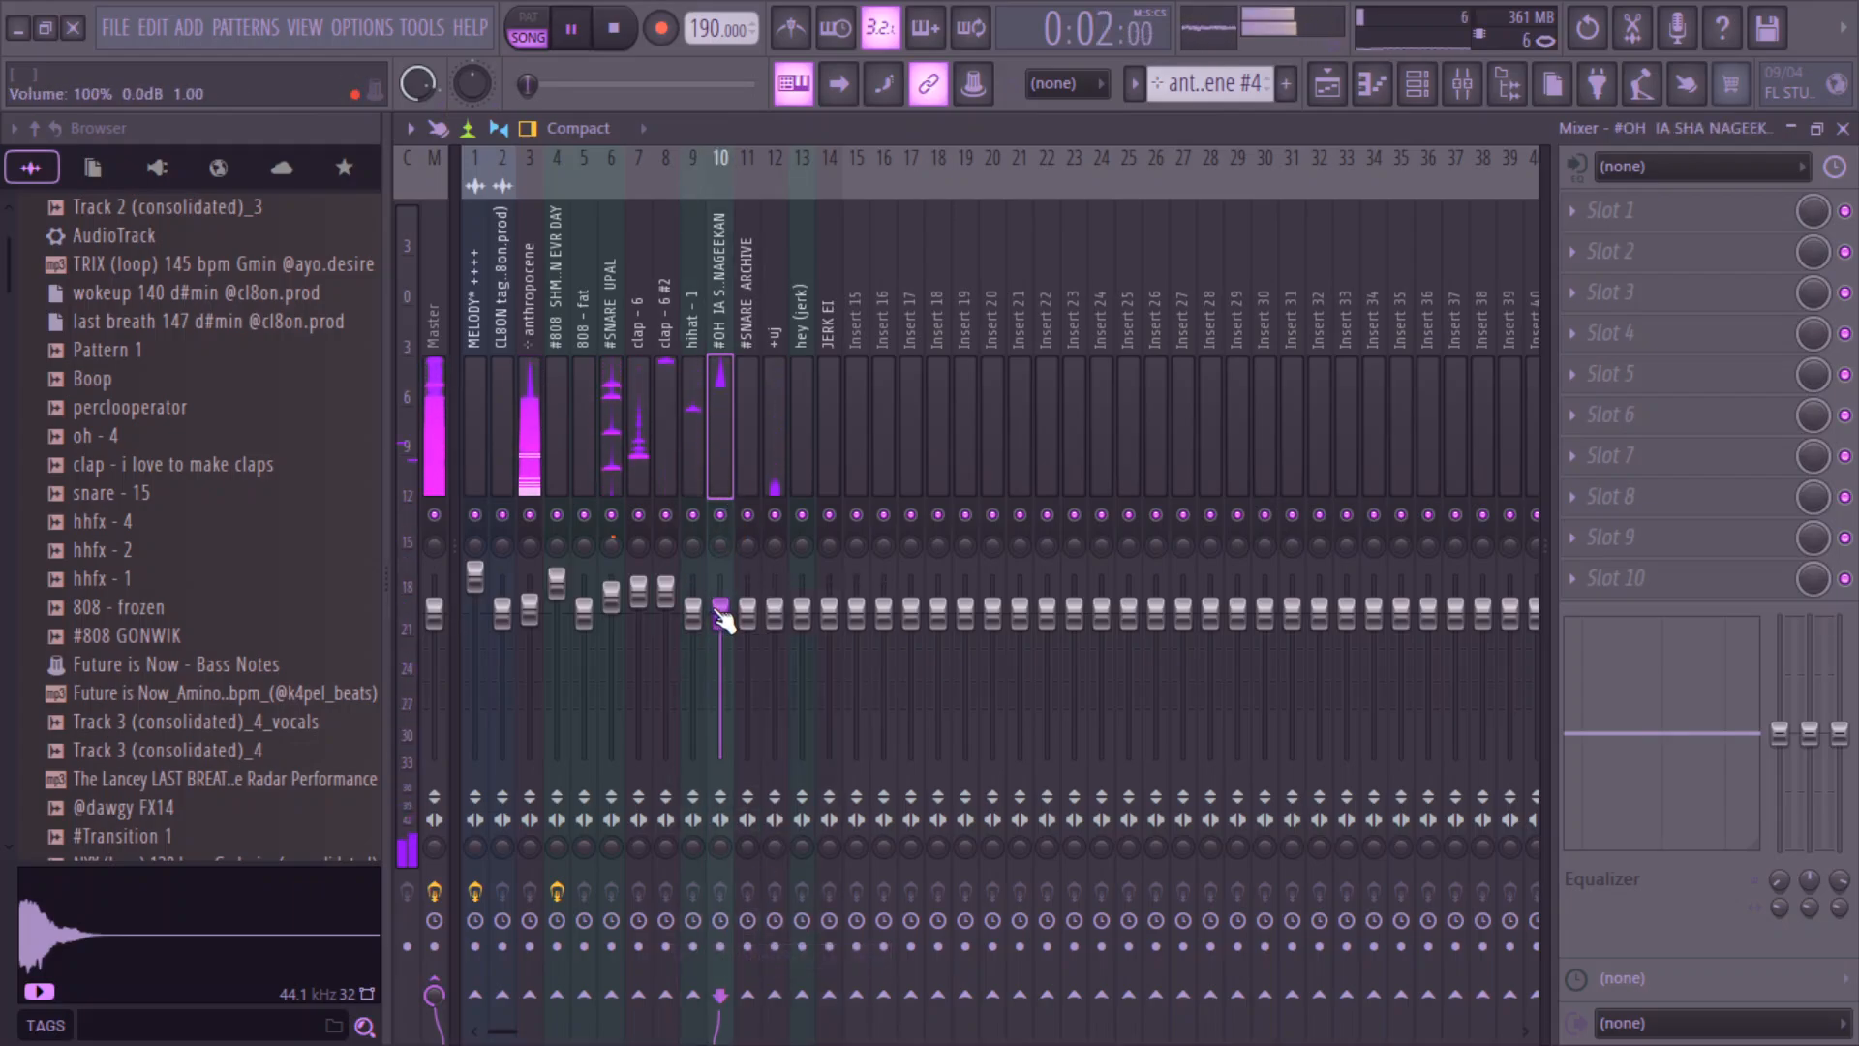
scroll(722, 597, up, 2)
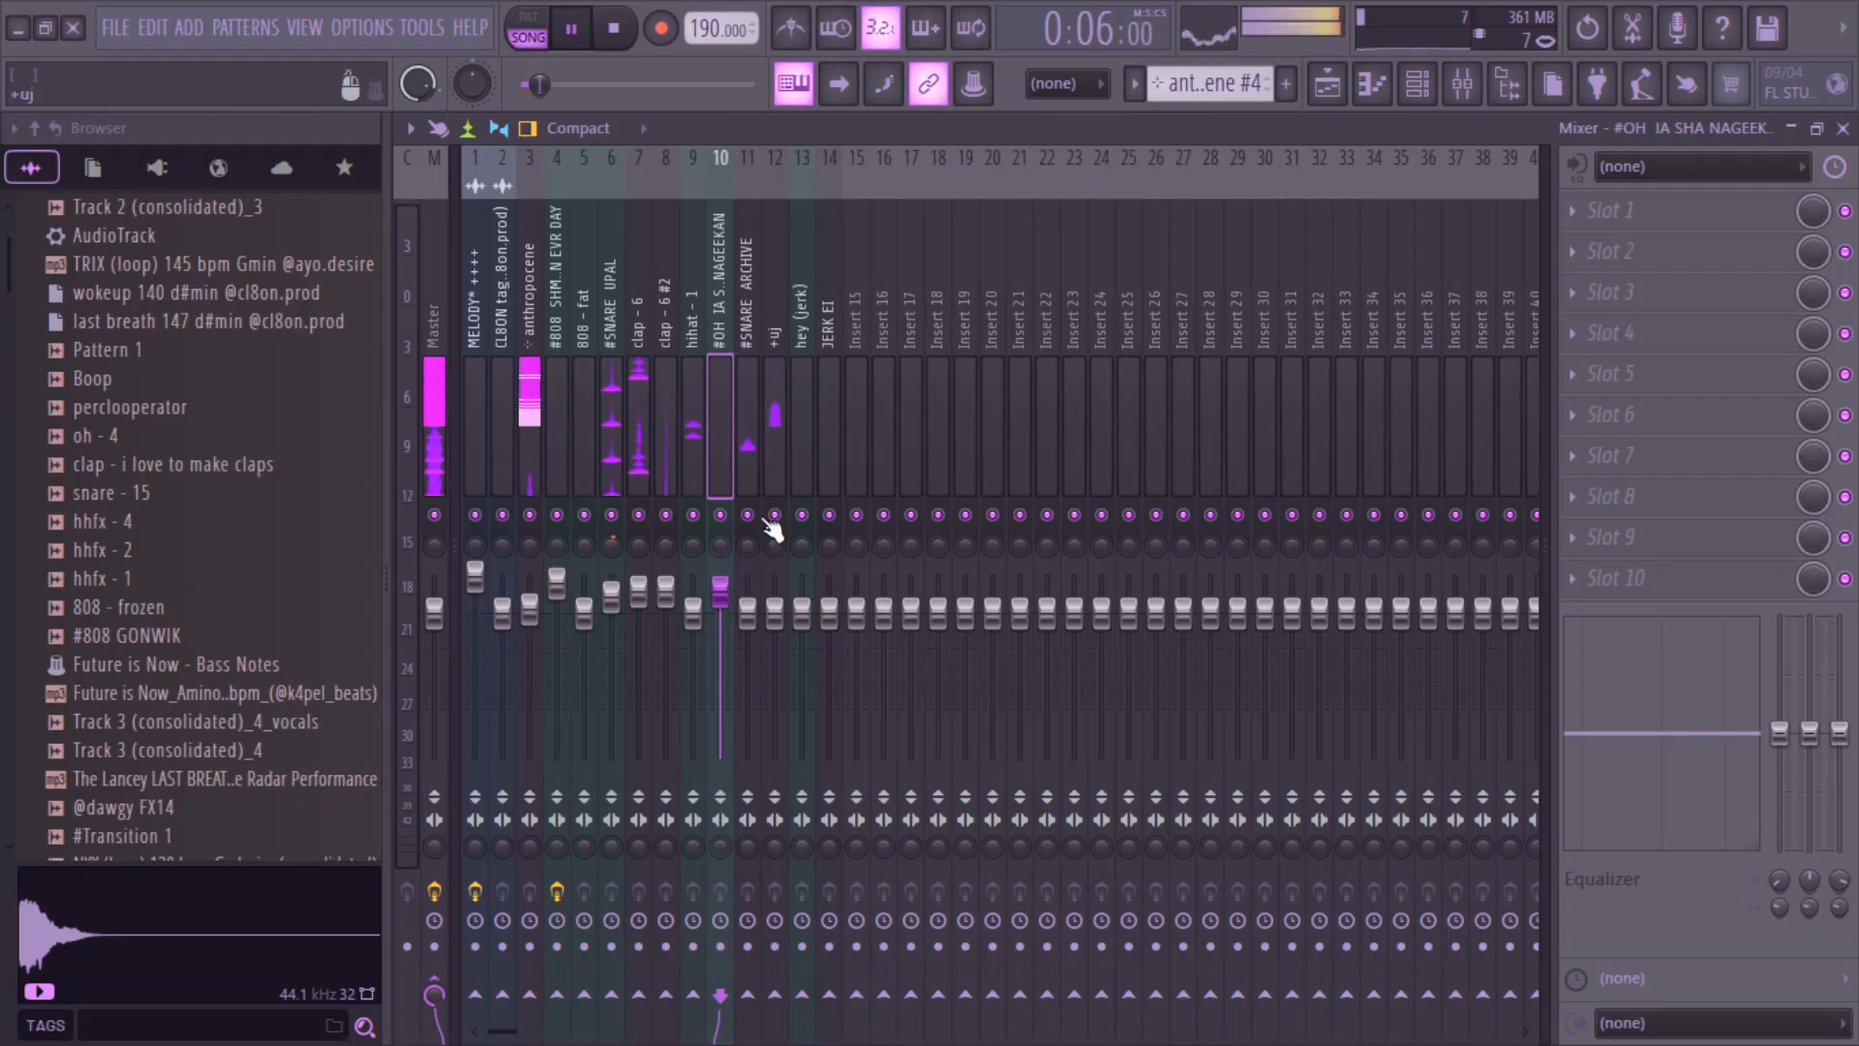
- Set the #SNARE ARCHIVE mixer volume to 106% and raise the +uj track's volume slightly
click(742, 463)
scroll(748, 608, up, 1)
scroll(747, 605, up, 1)
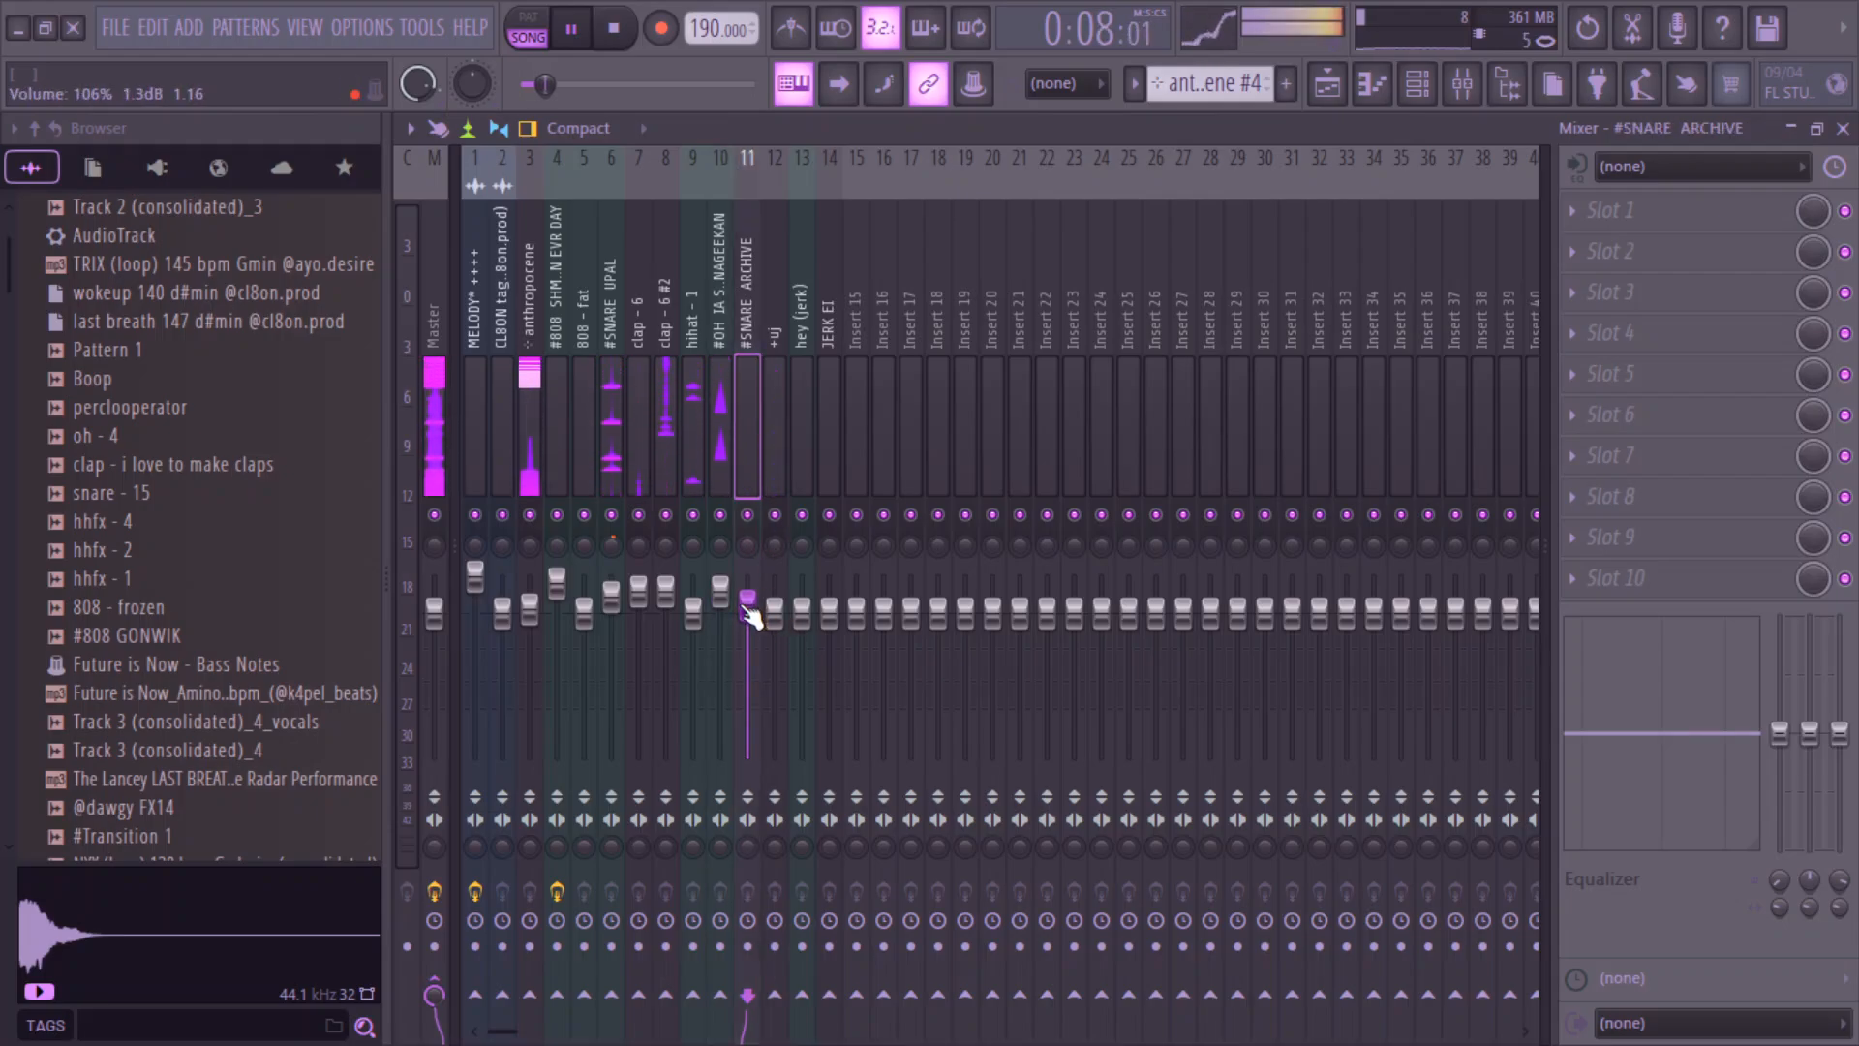
click(763, 612)
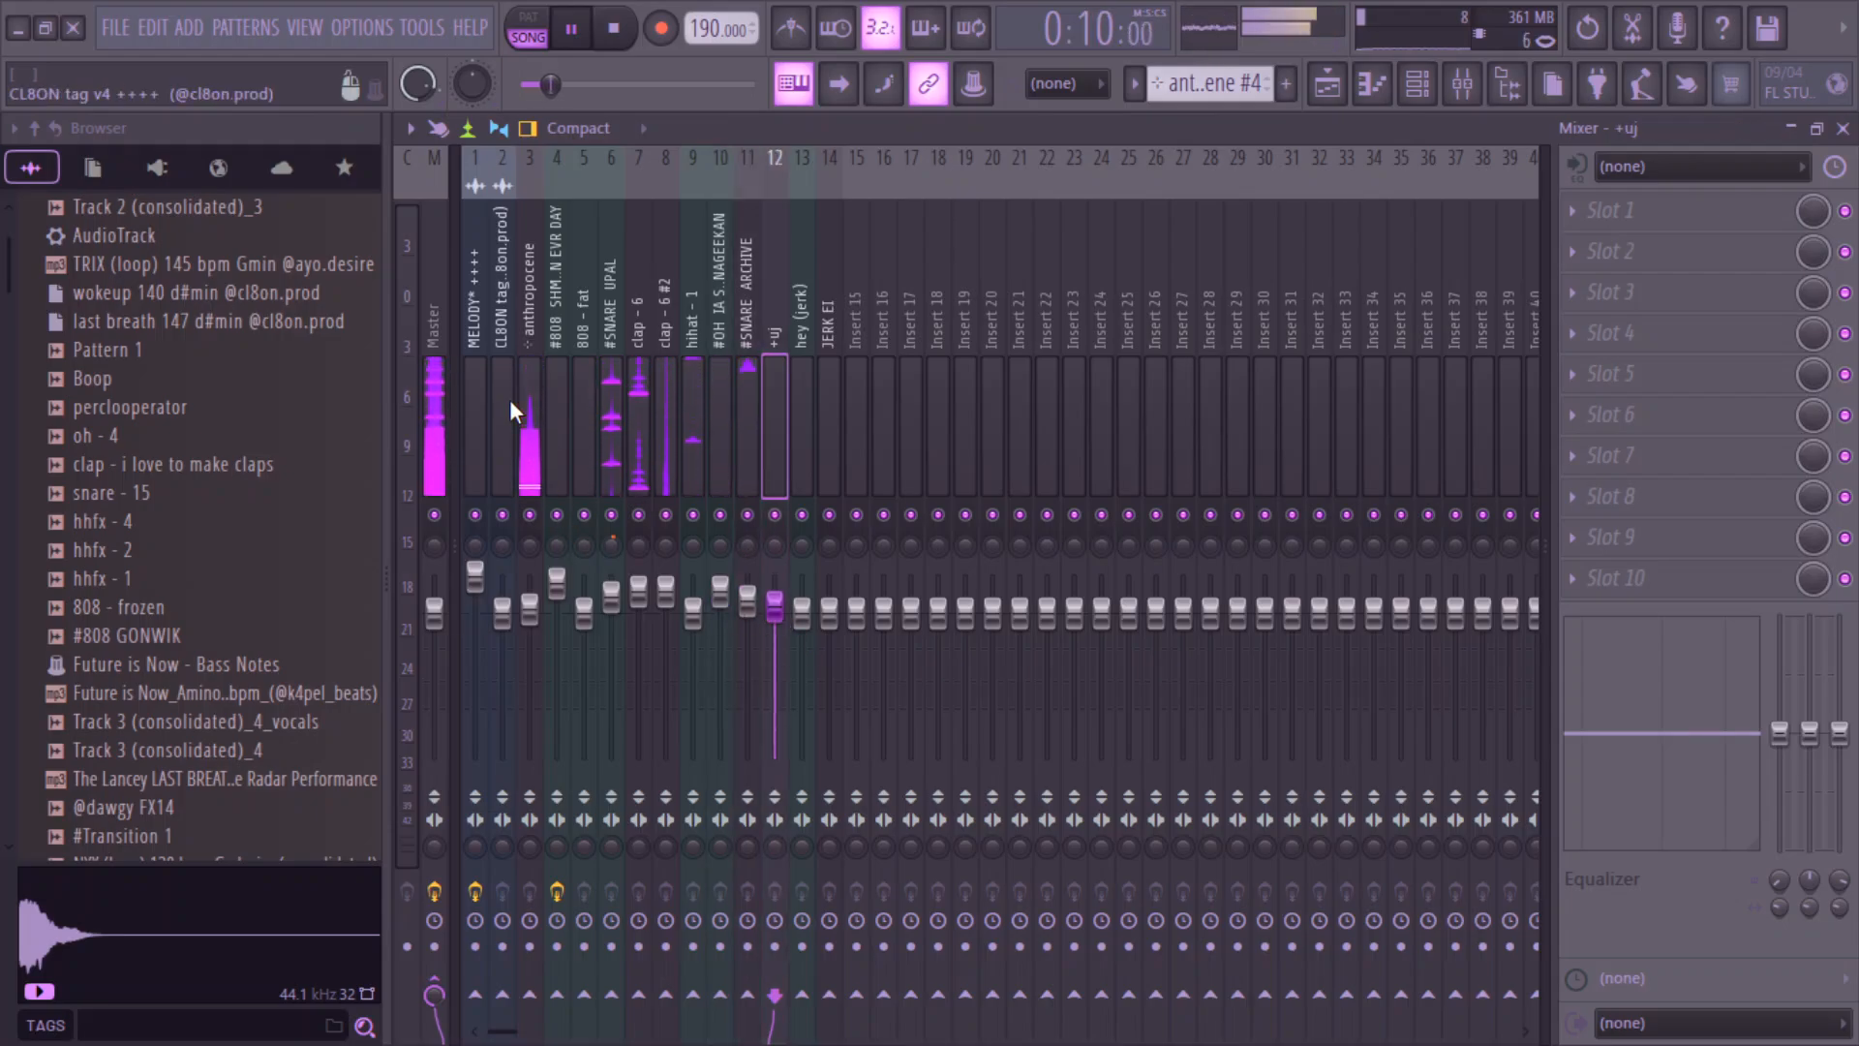
- Lower the band 7 high shelf in the #808 track's Fruity Parametric EQ 2 to about 274 Hz, and close the EQ
click(539, 447)
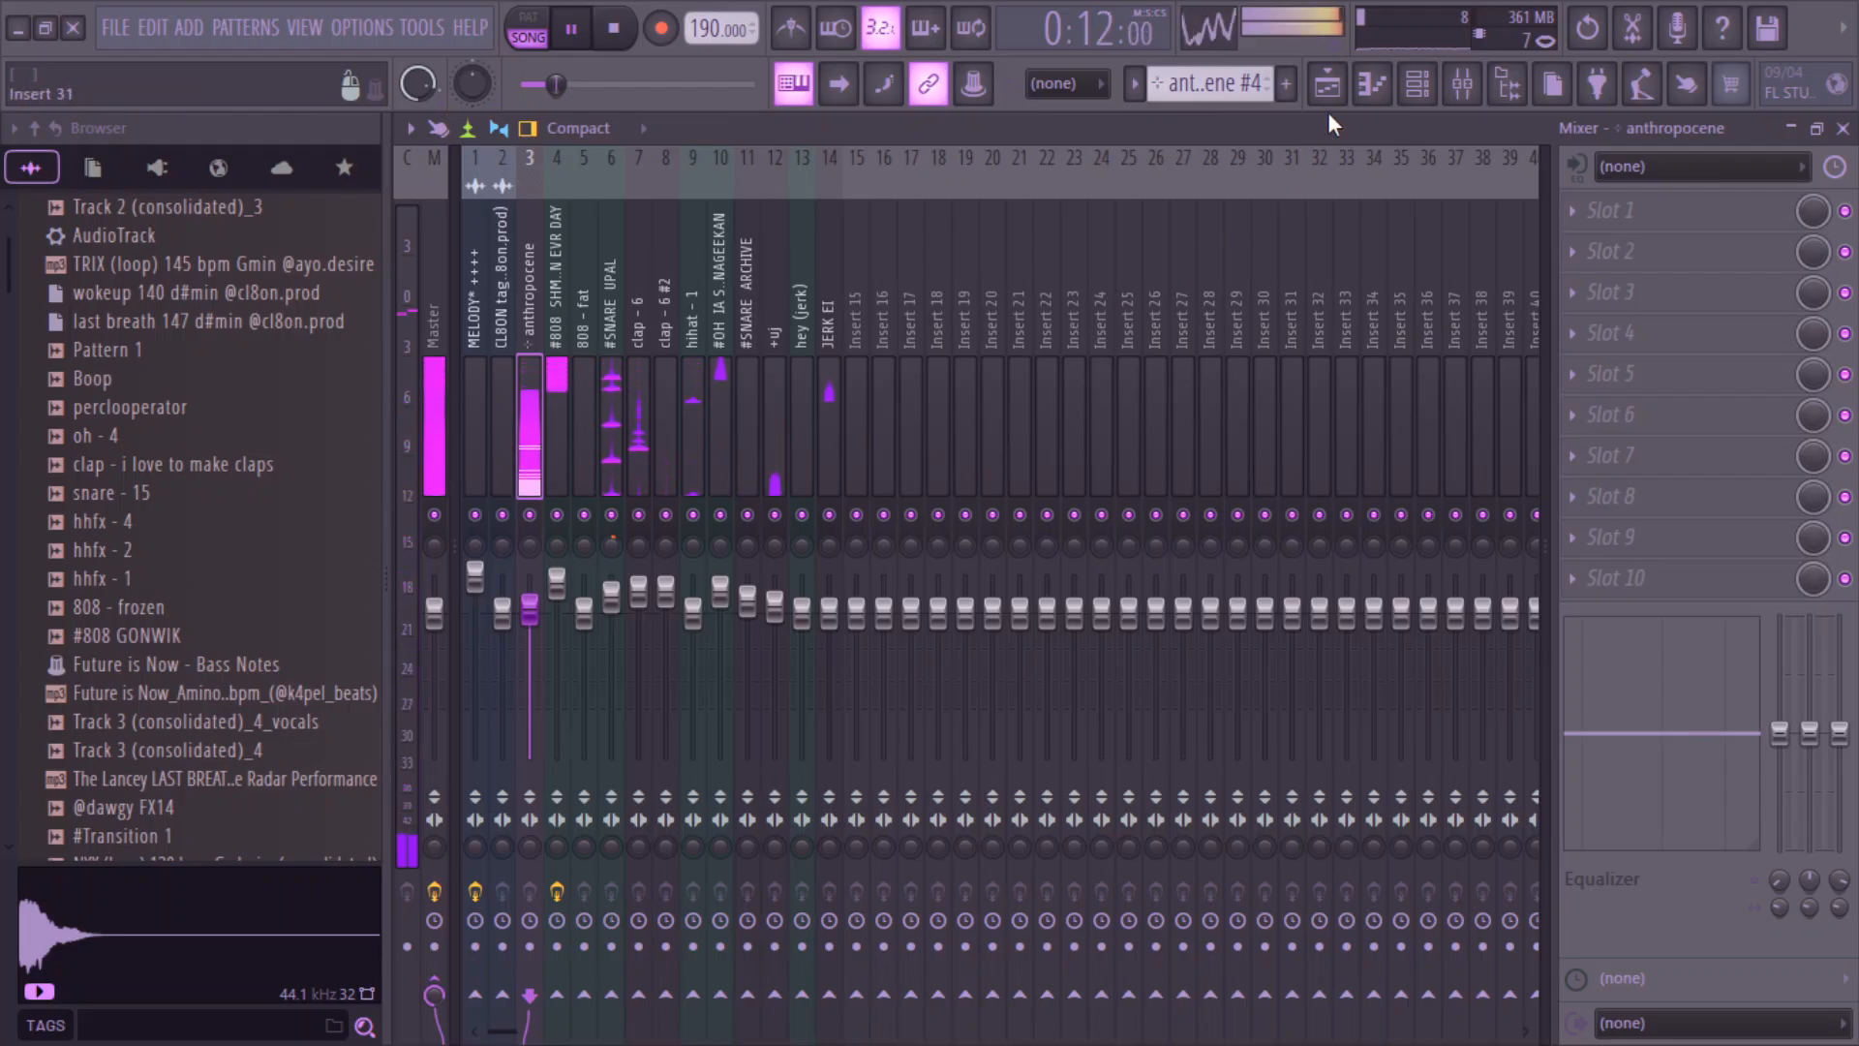
click(560, 449)
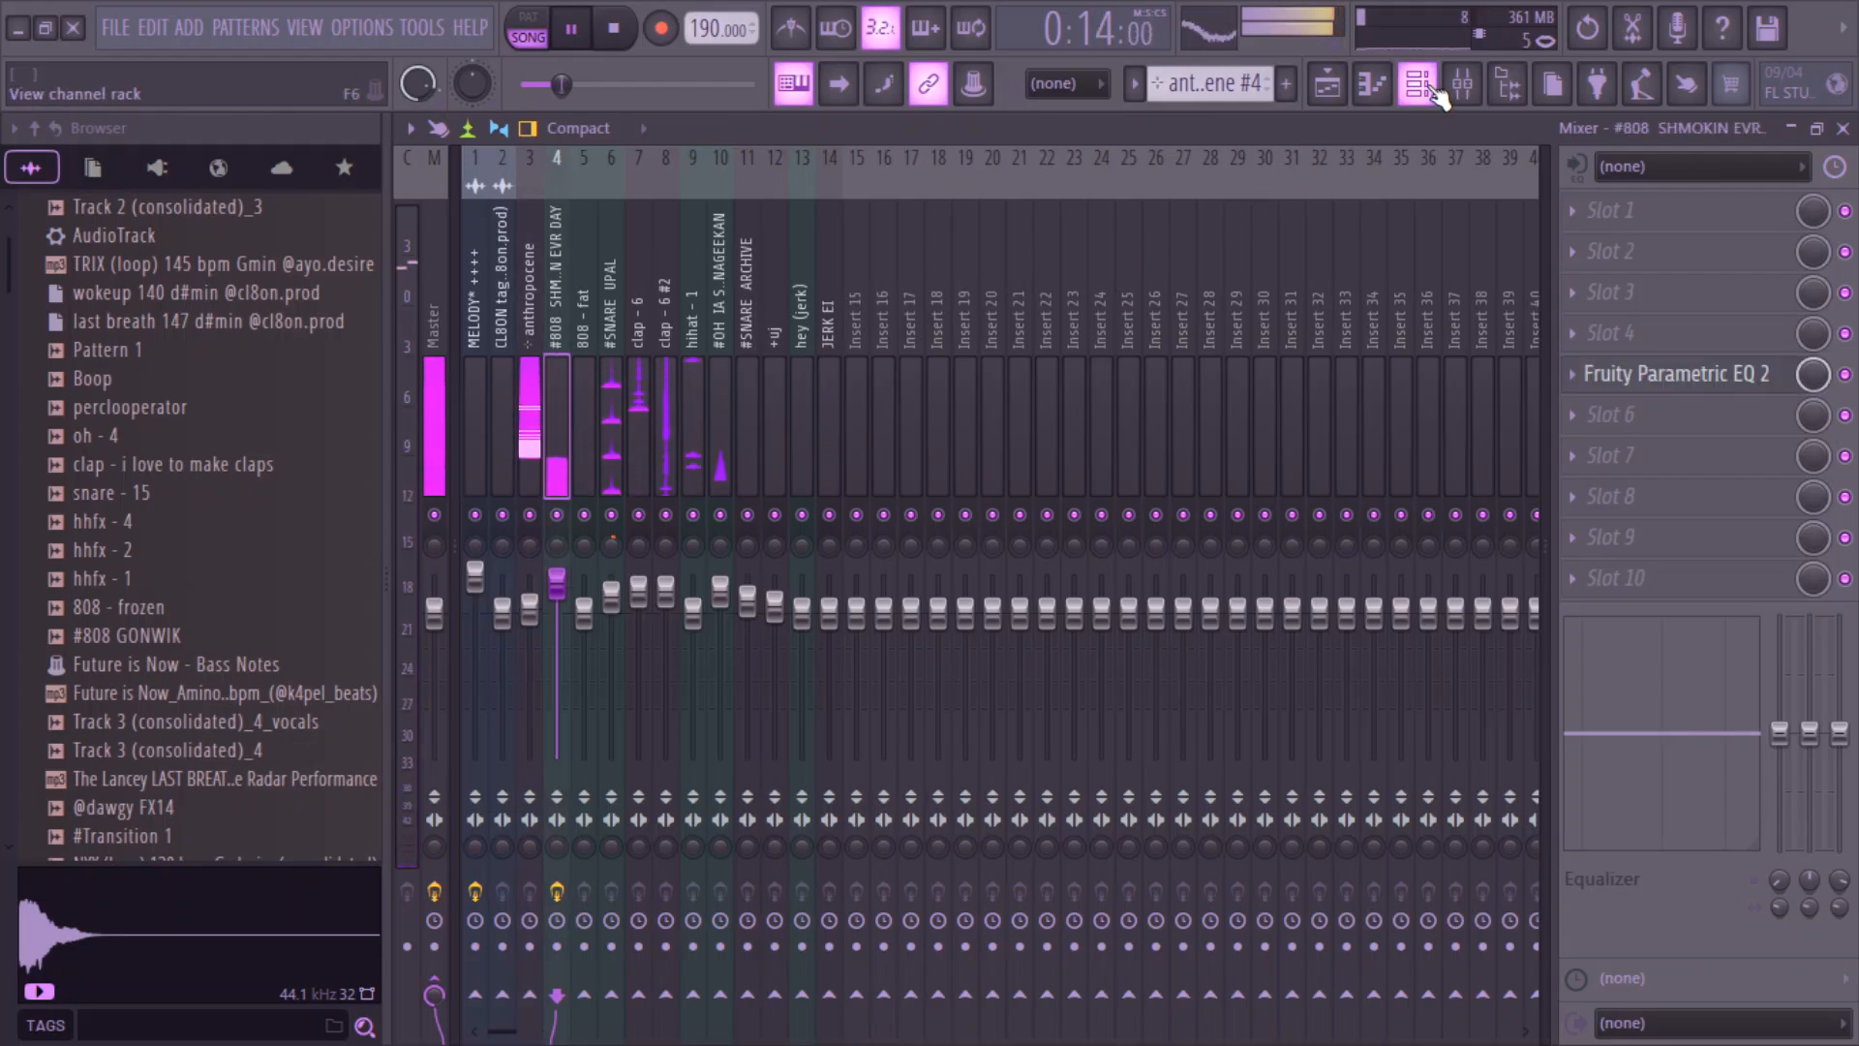
click(1619, 334)
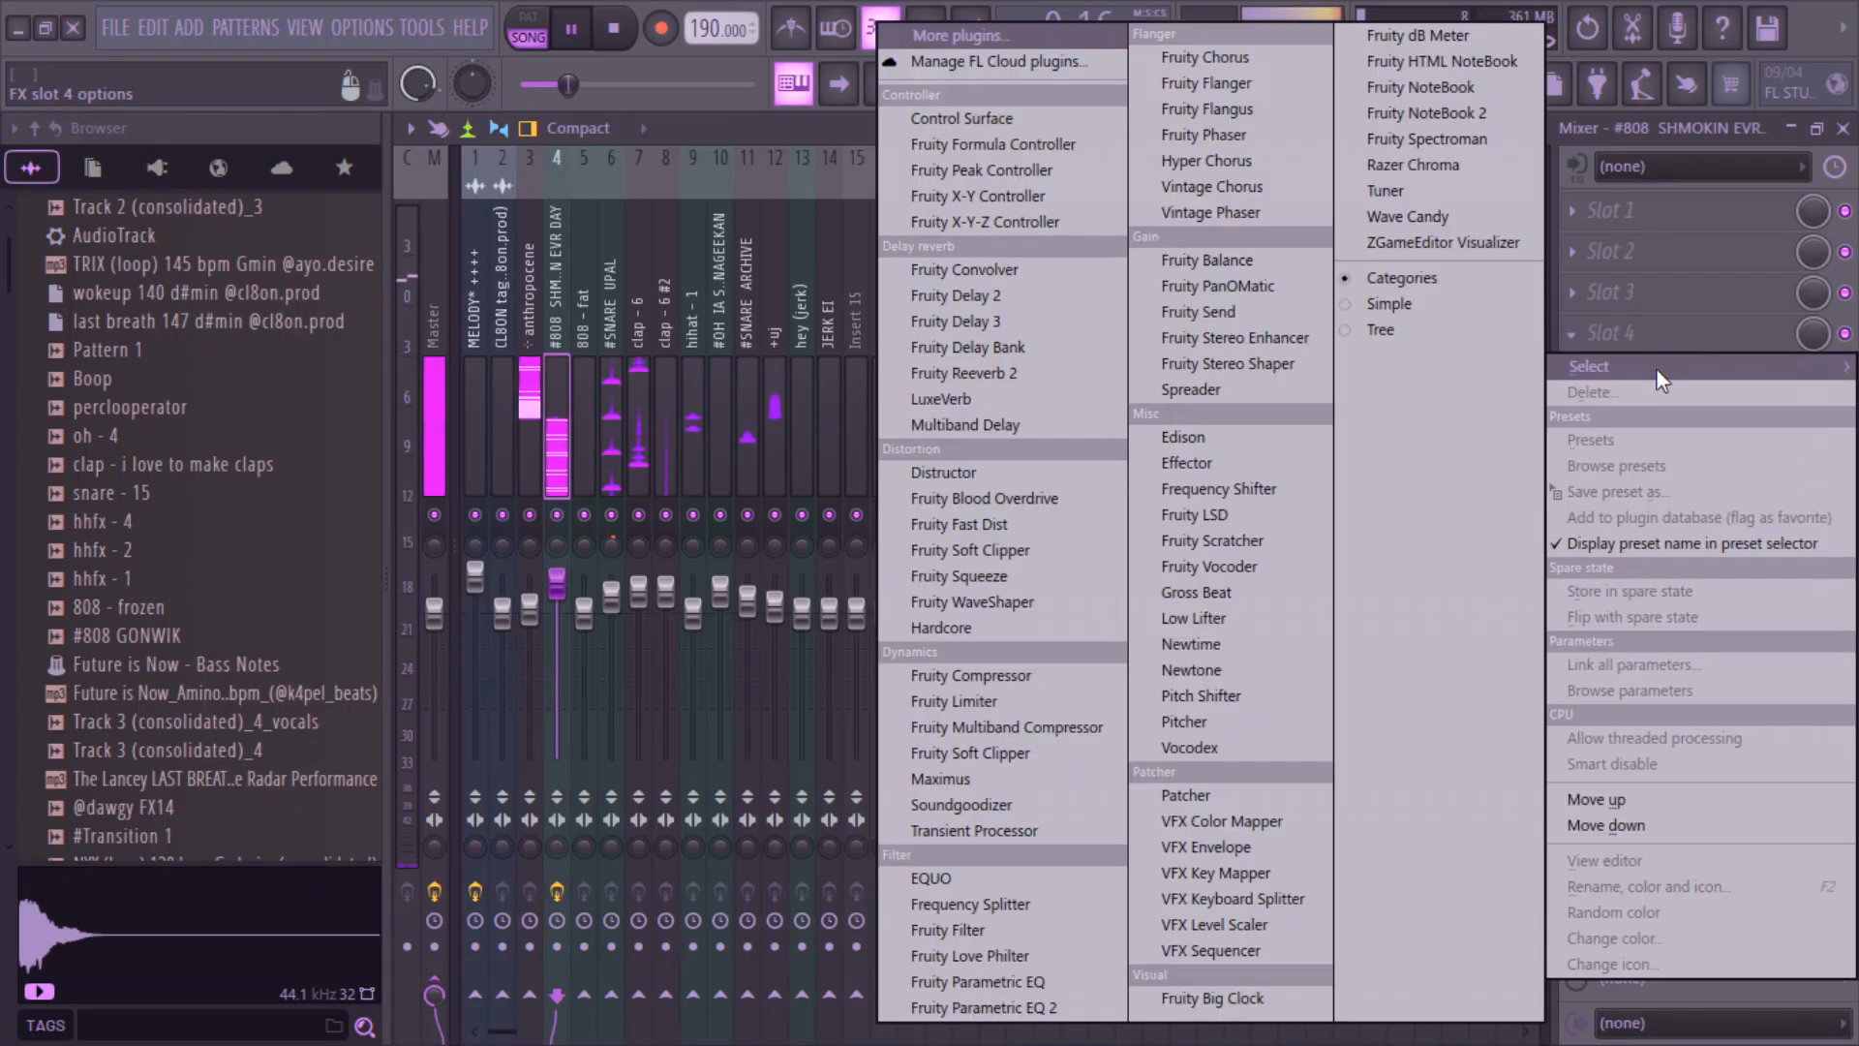
click(1602, 369)
click(1602, 369)
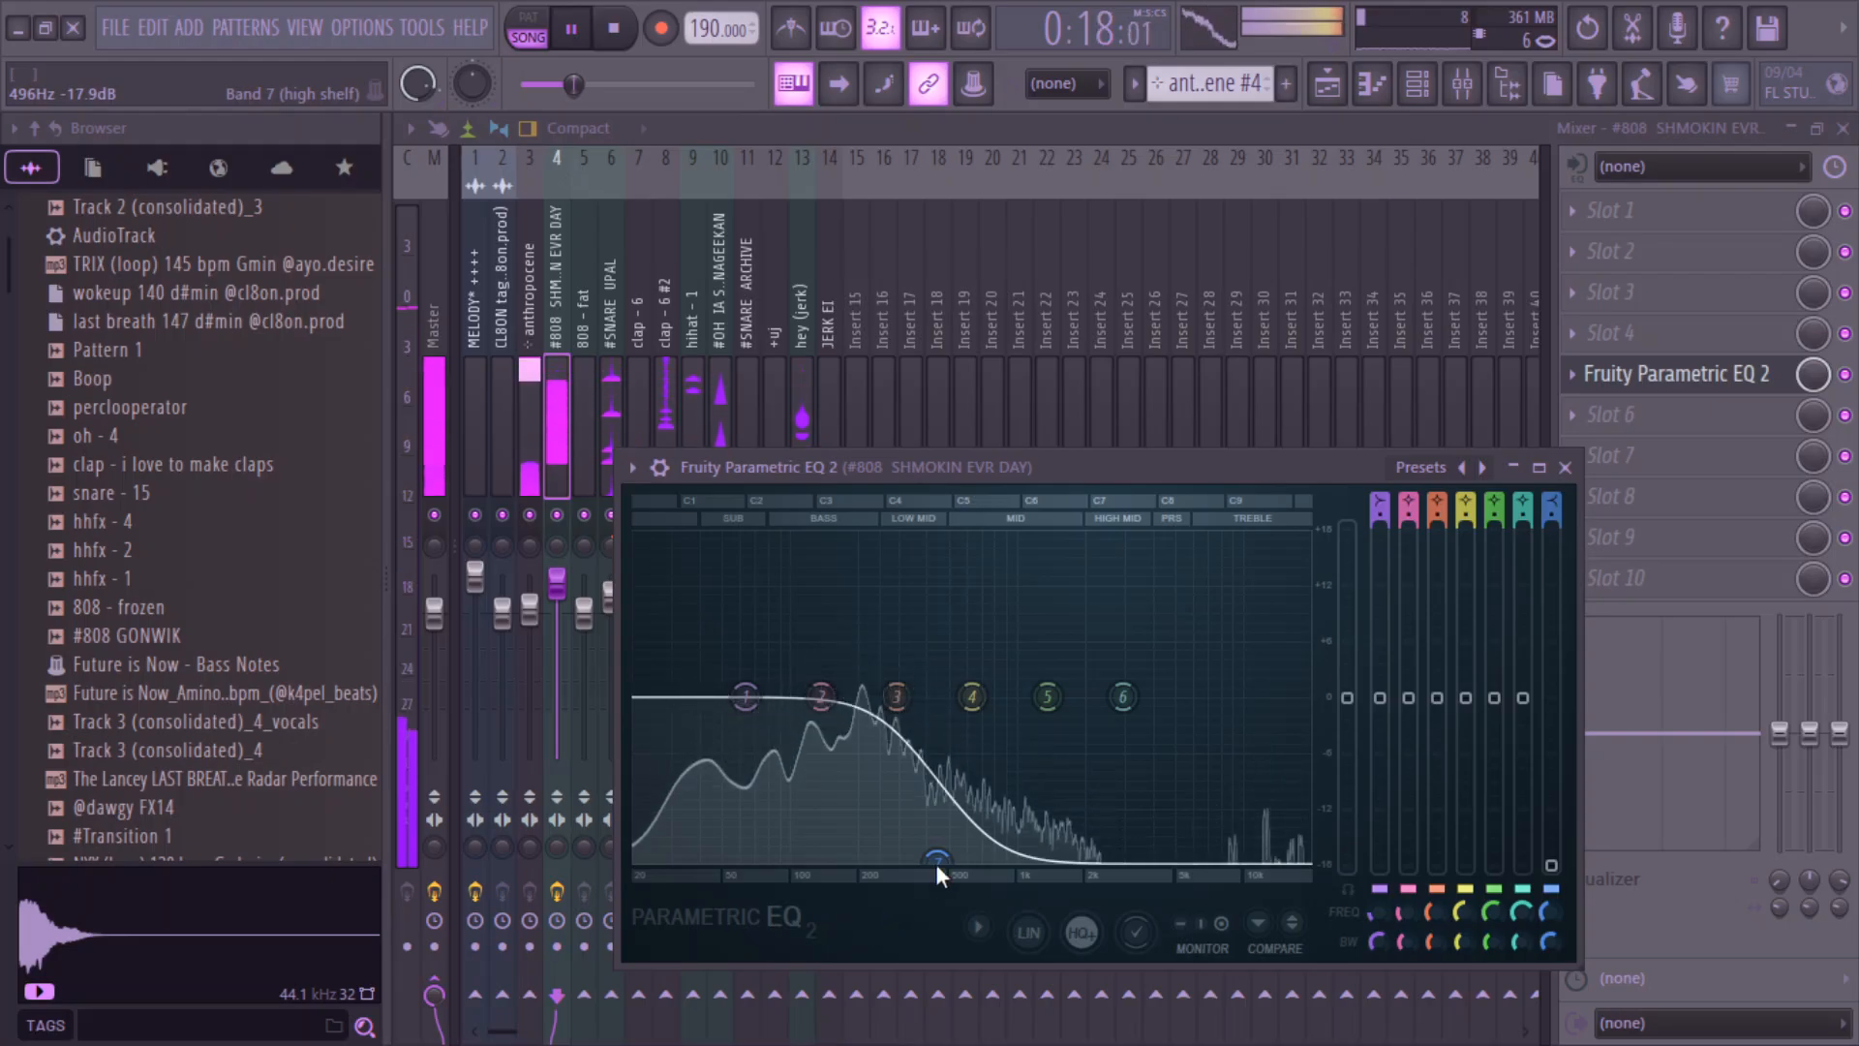
drag(936, 861, 885, 860)
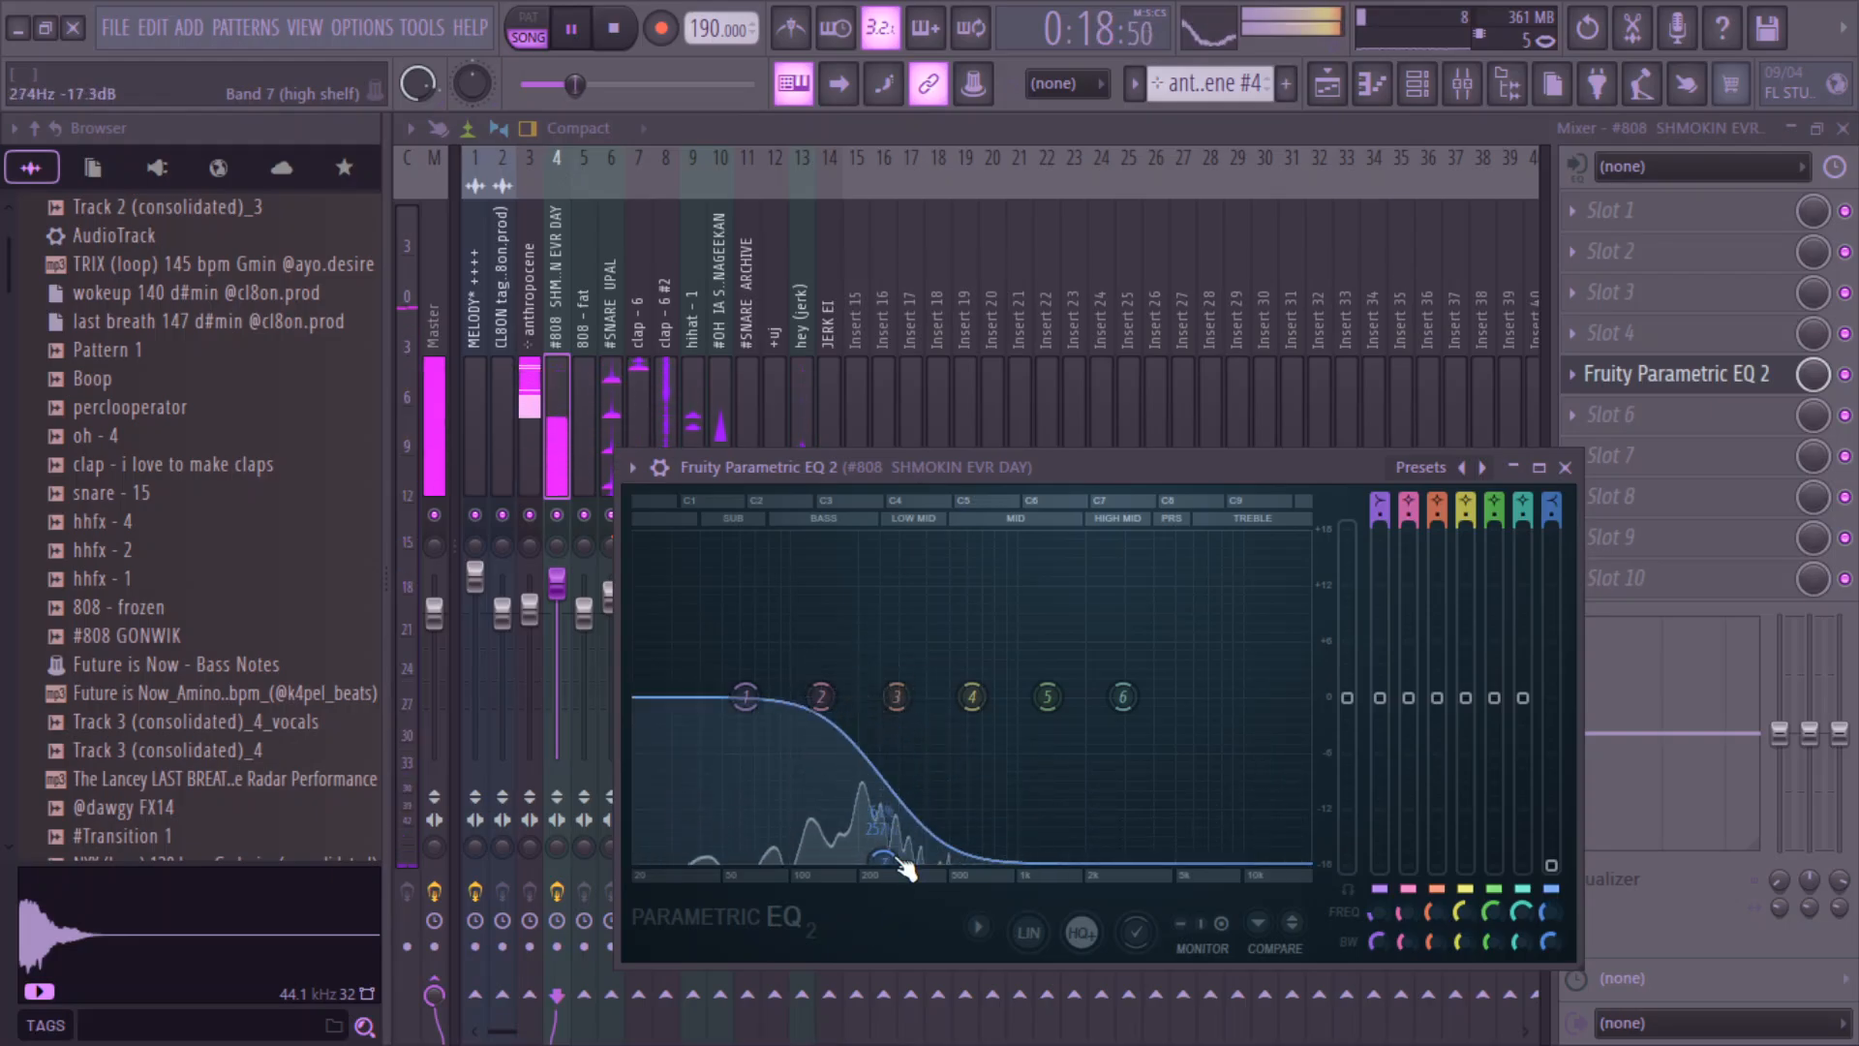
click(1564, 467)
- In the playlist, slice the melody and drum clips at bar 24, delete the bar 24 pieces, and switch back to the Draw tool
click(1327, 84)
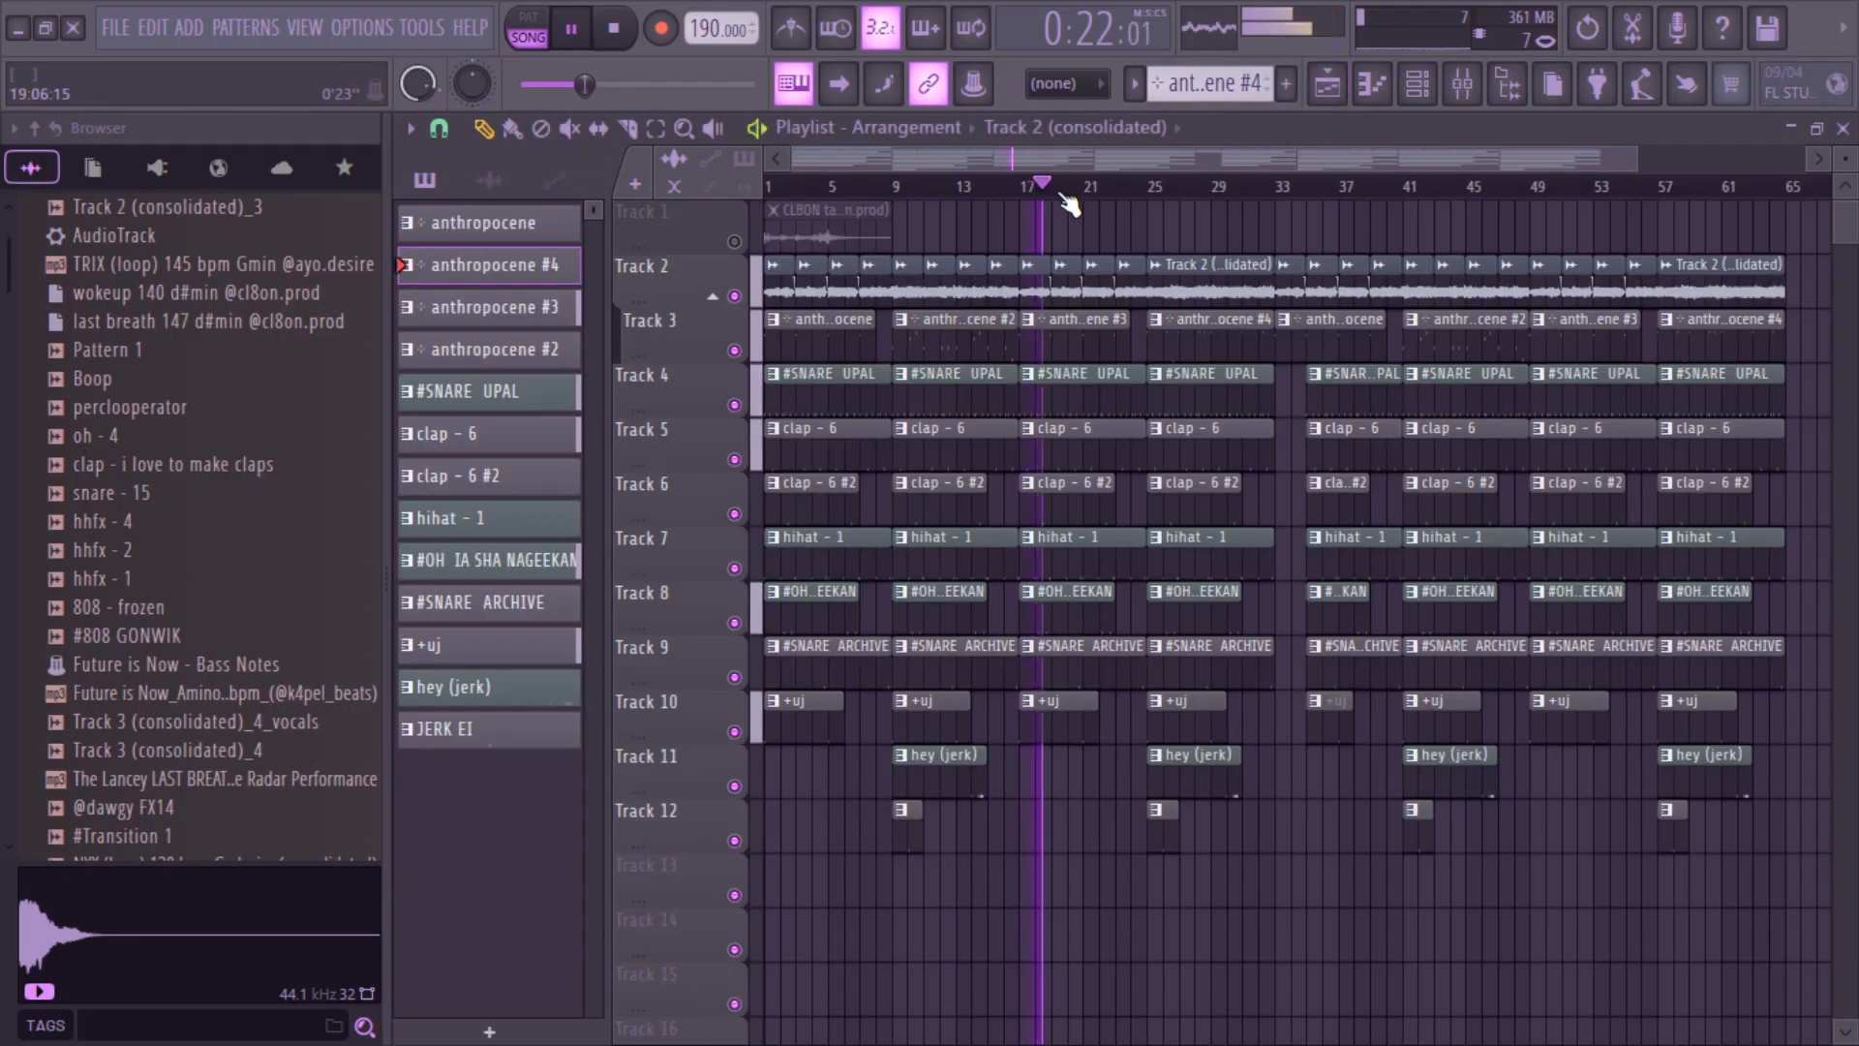
click(626, 129)
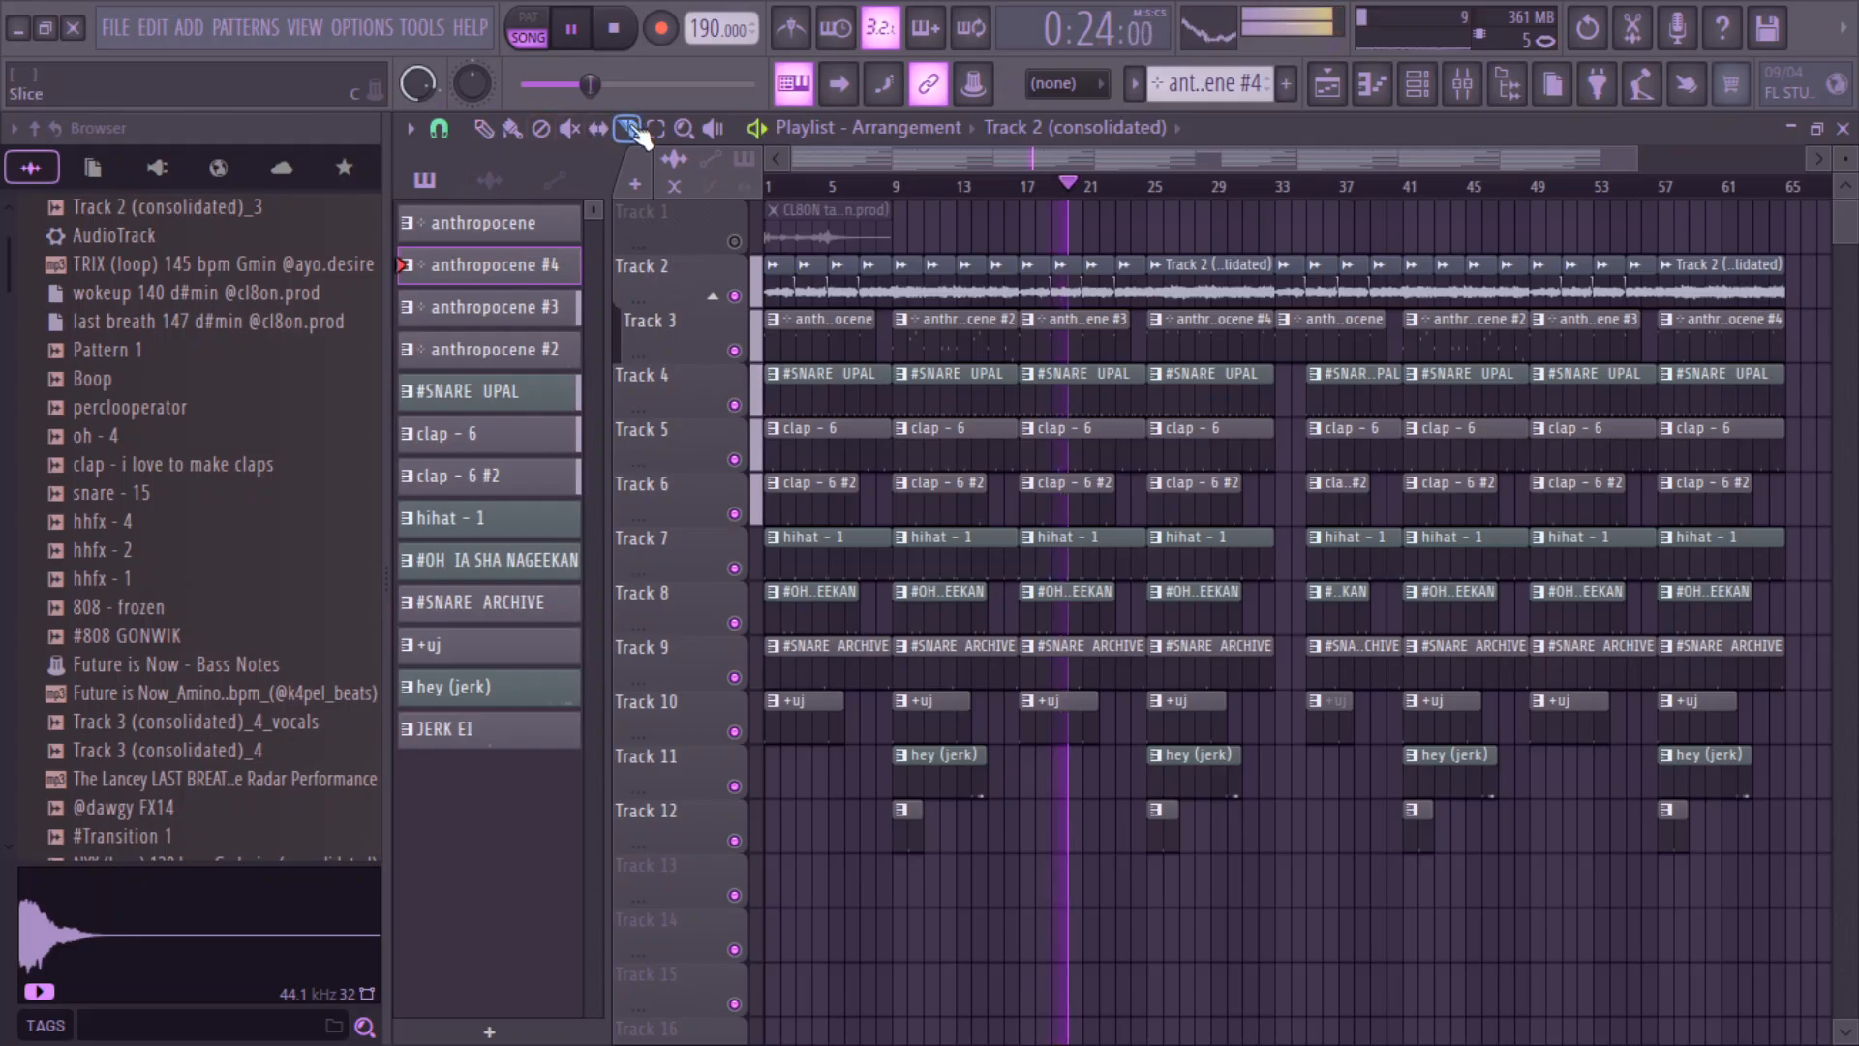
drag(1131, 385, 1141, 796)
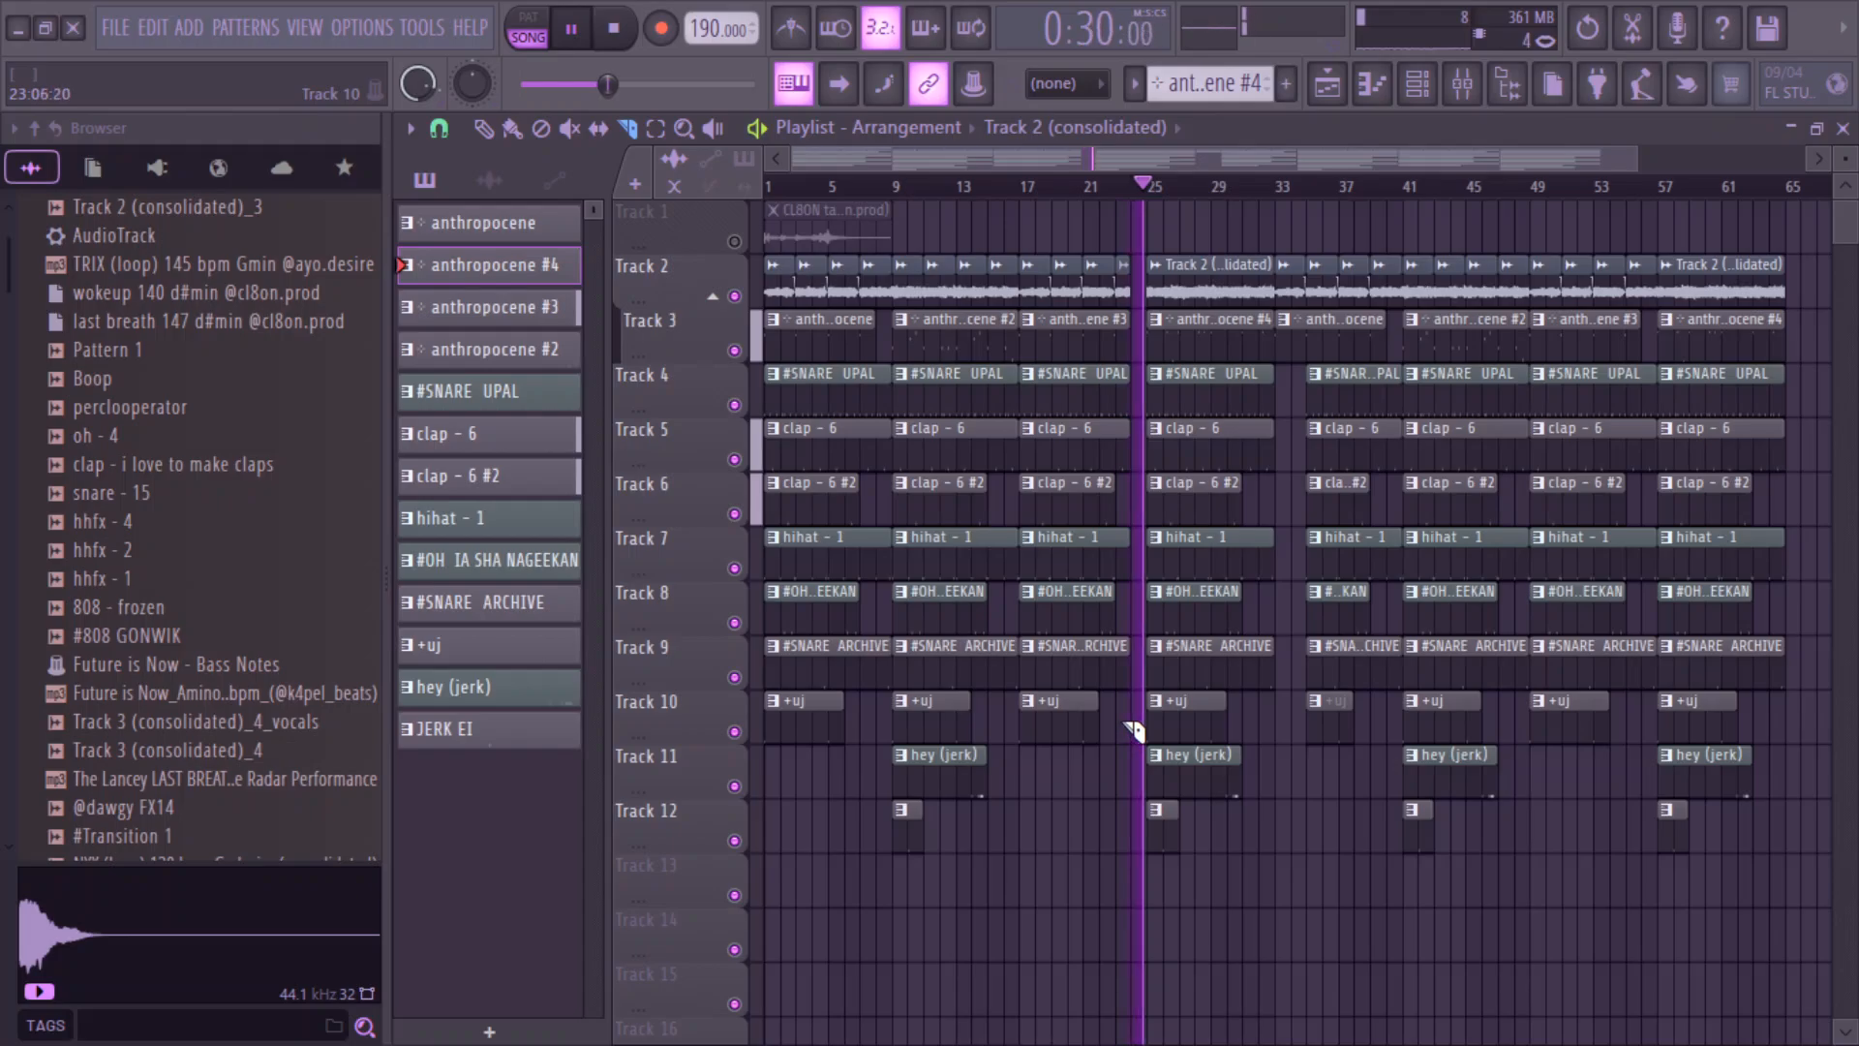
click(1167, 129)
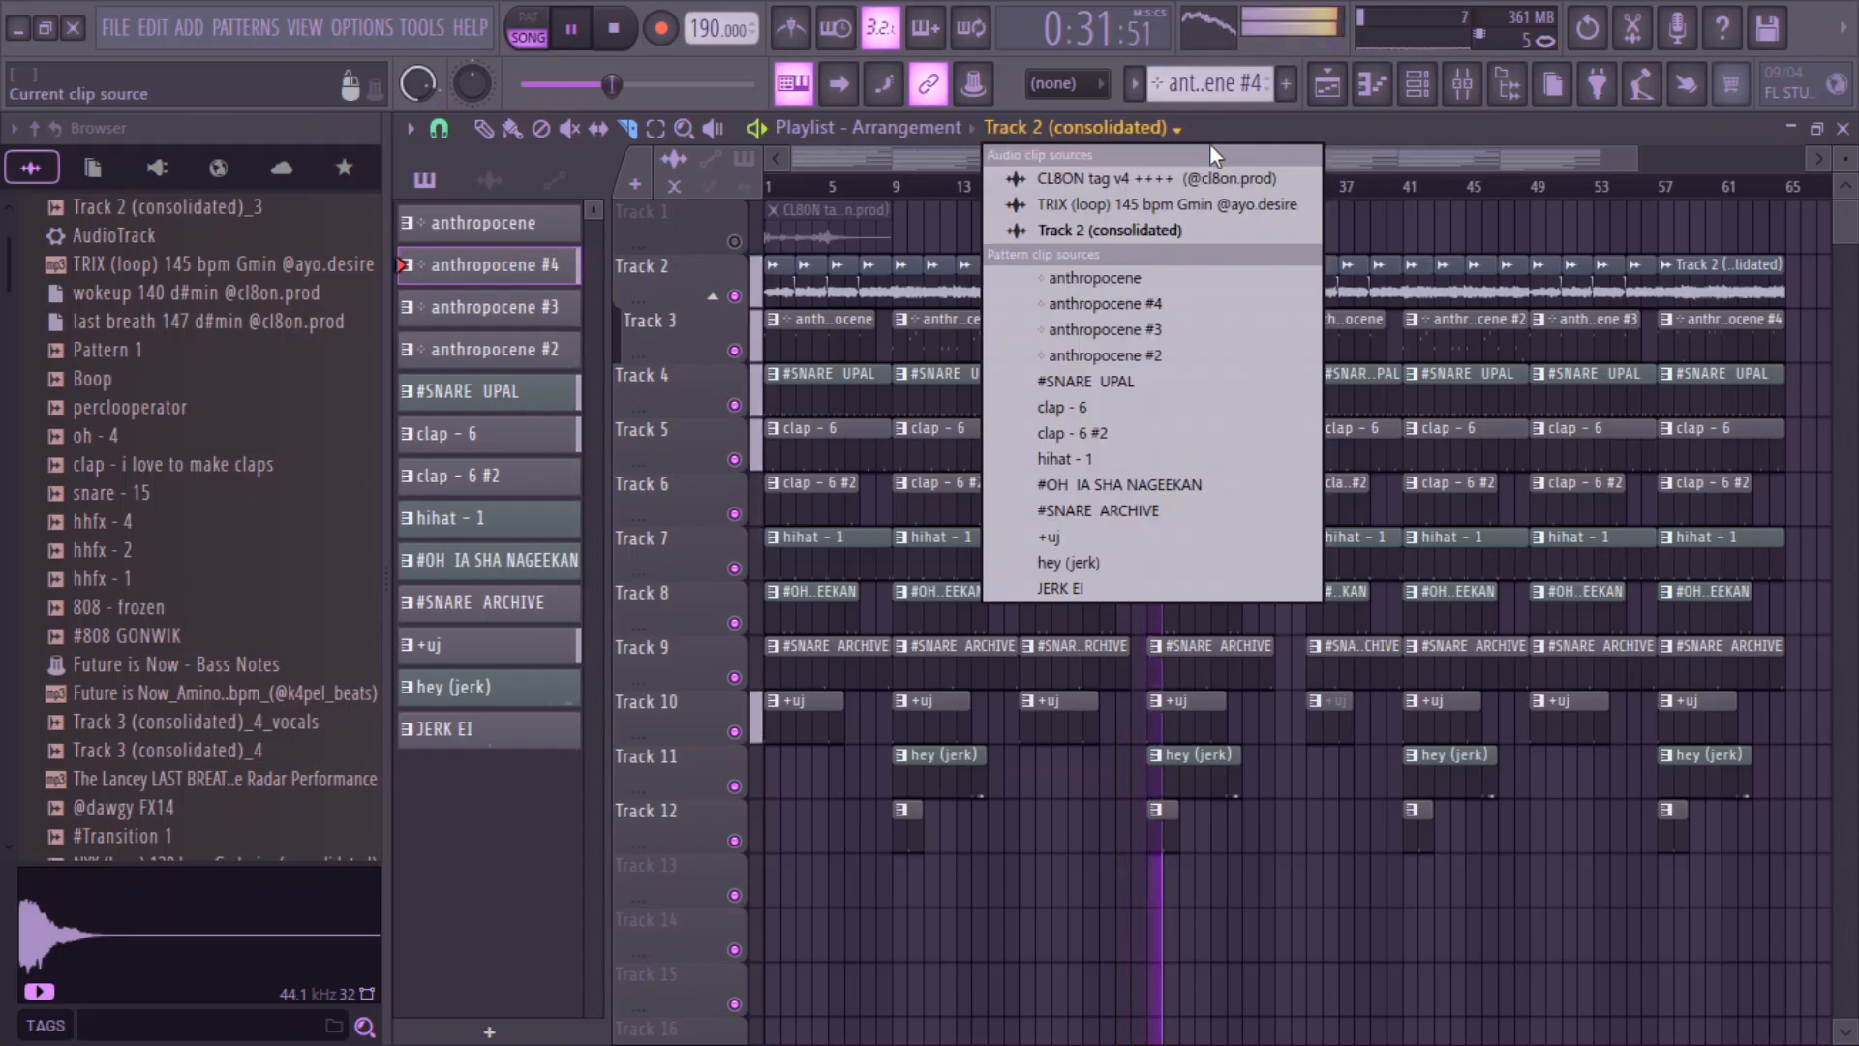
click(1346, 148)
drag(1386, 156, 1542, 156)
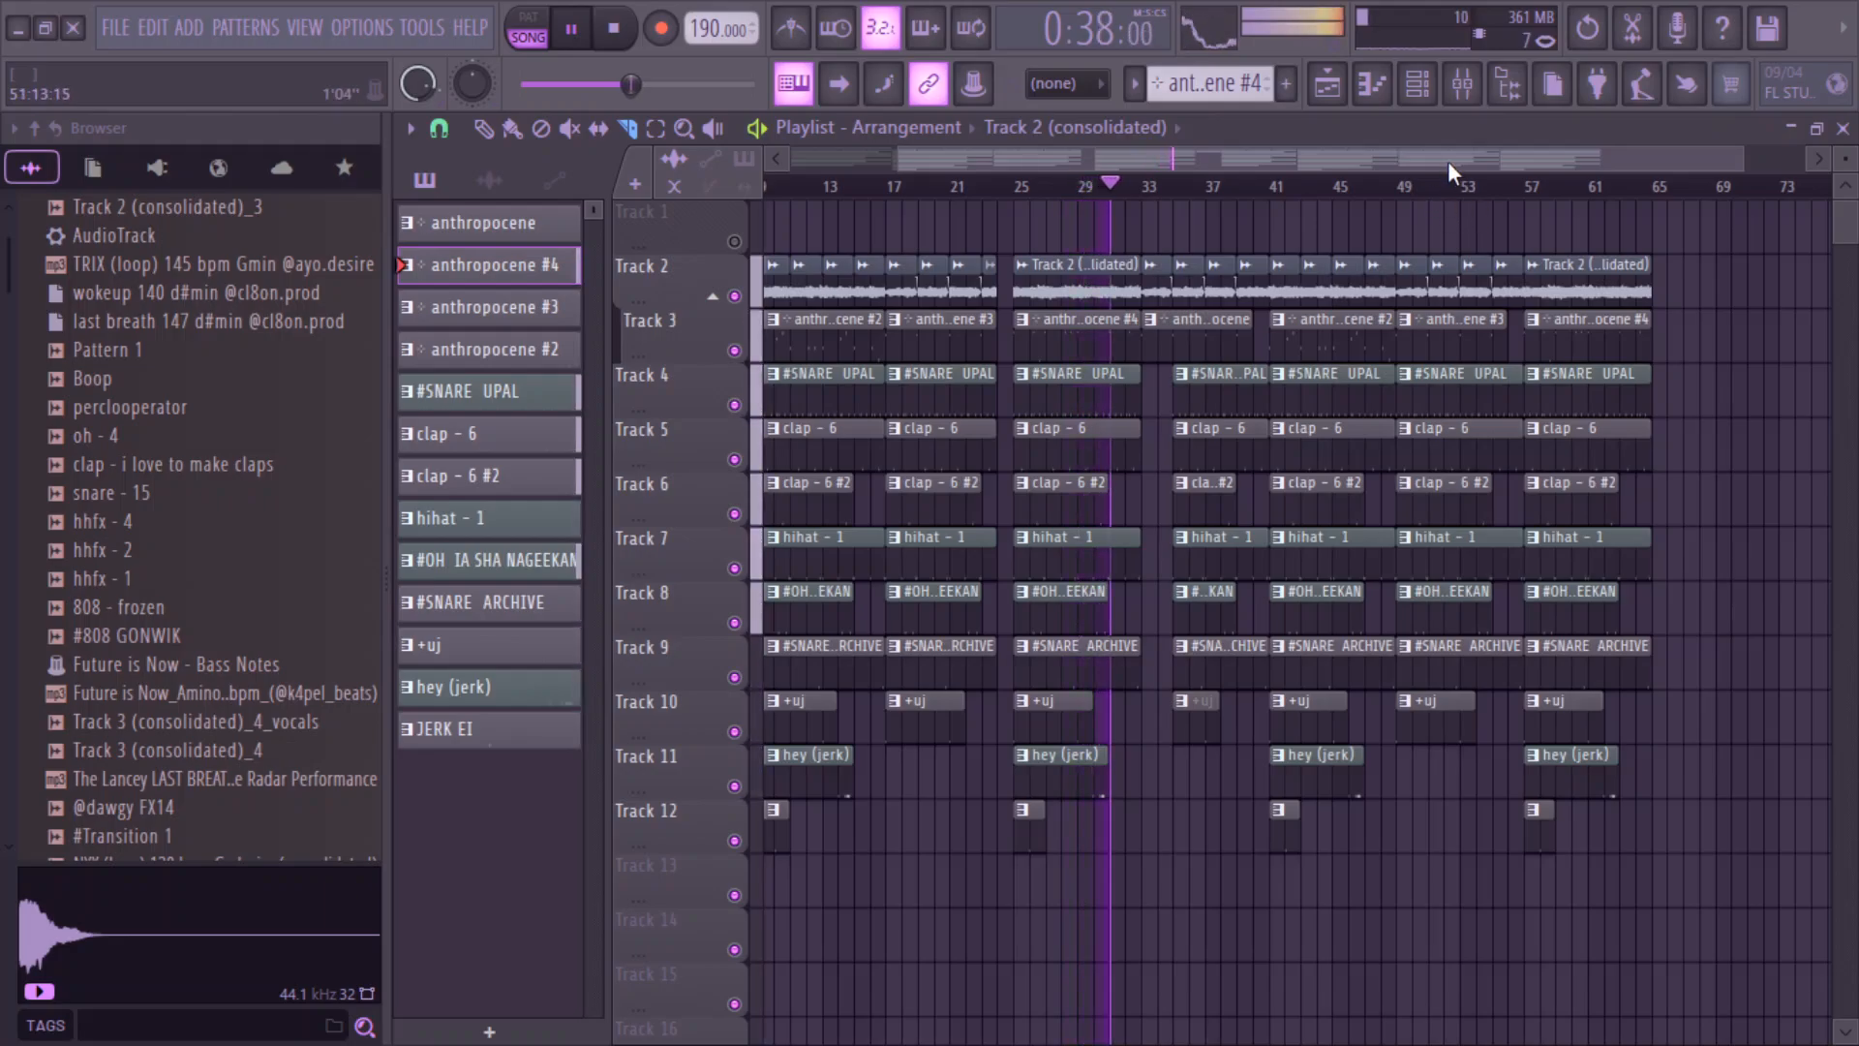
drag(1448, 161, 558, 181)
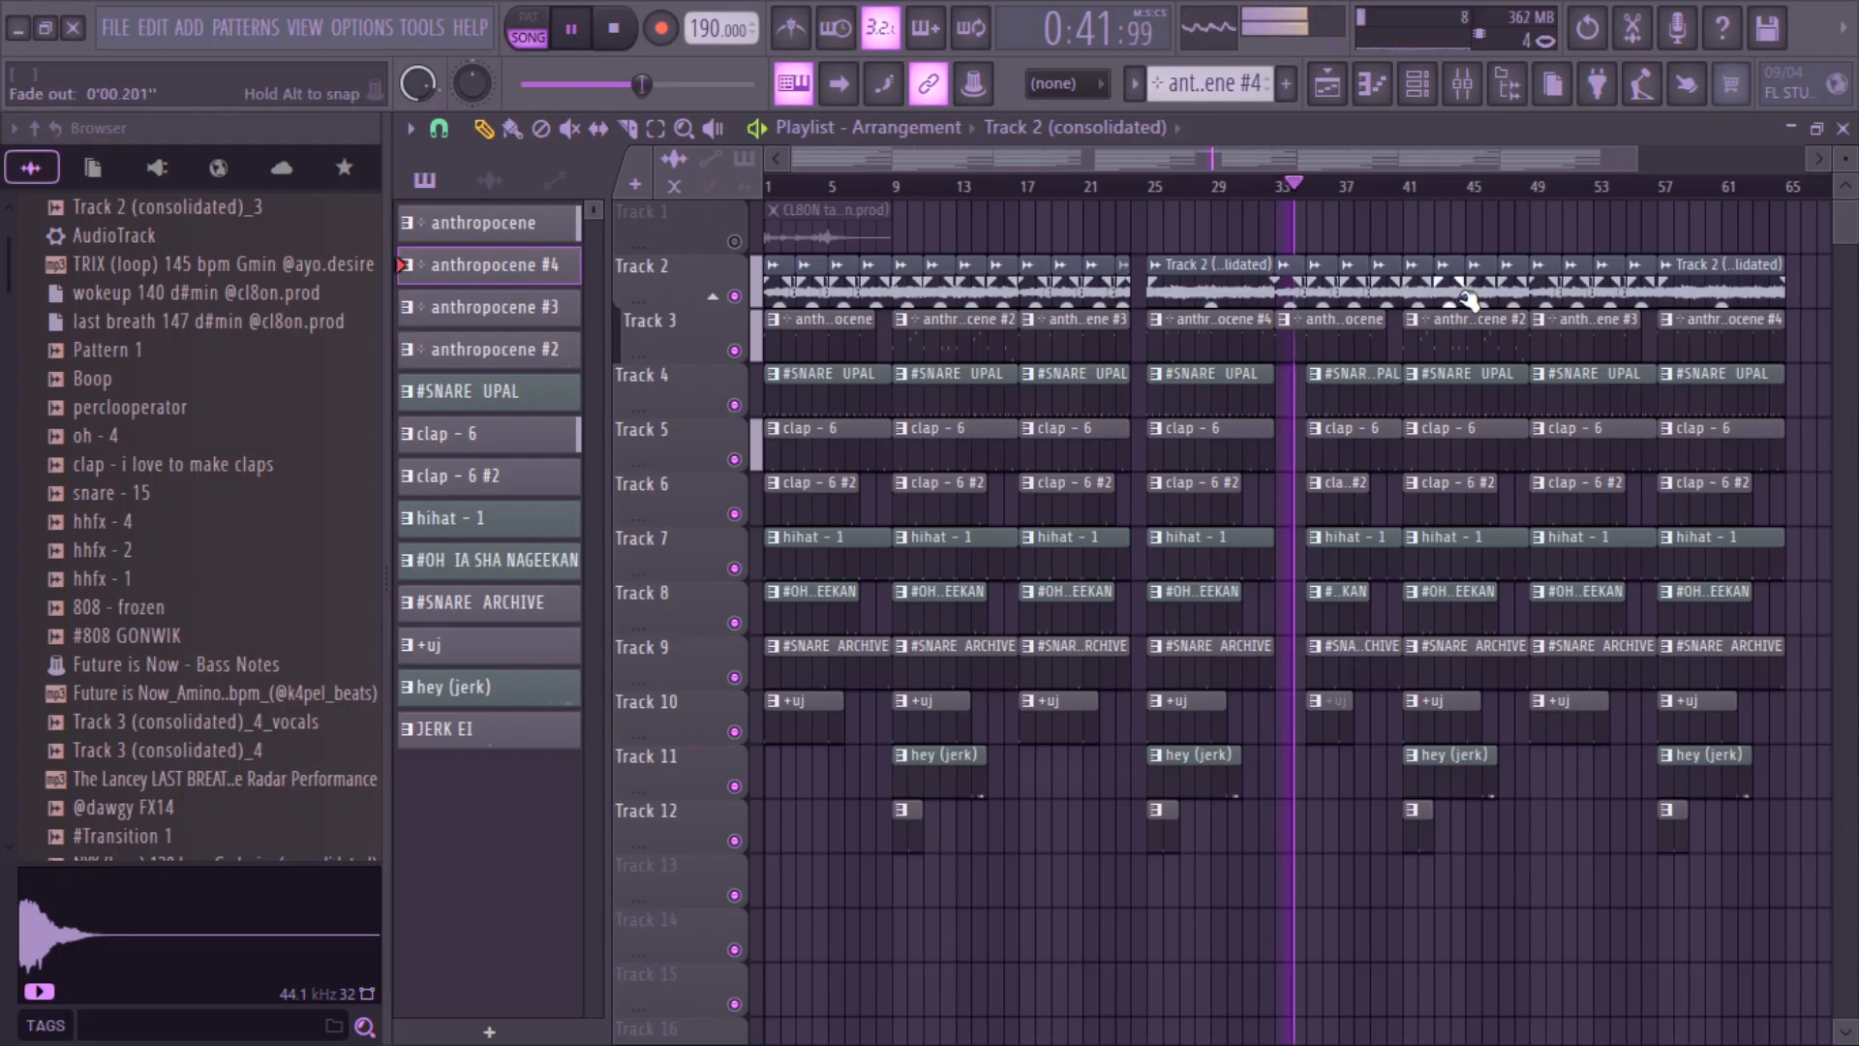
- Open the channel settings of the TRIX (loop) 145 bpm Gmin audio clip and locate its file in the browser
click(1679, 267)
double_click(495, 266)
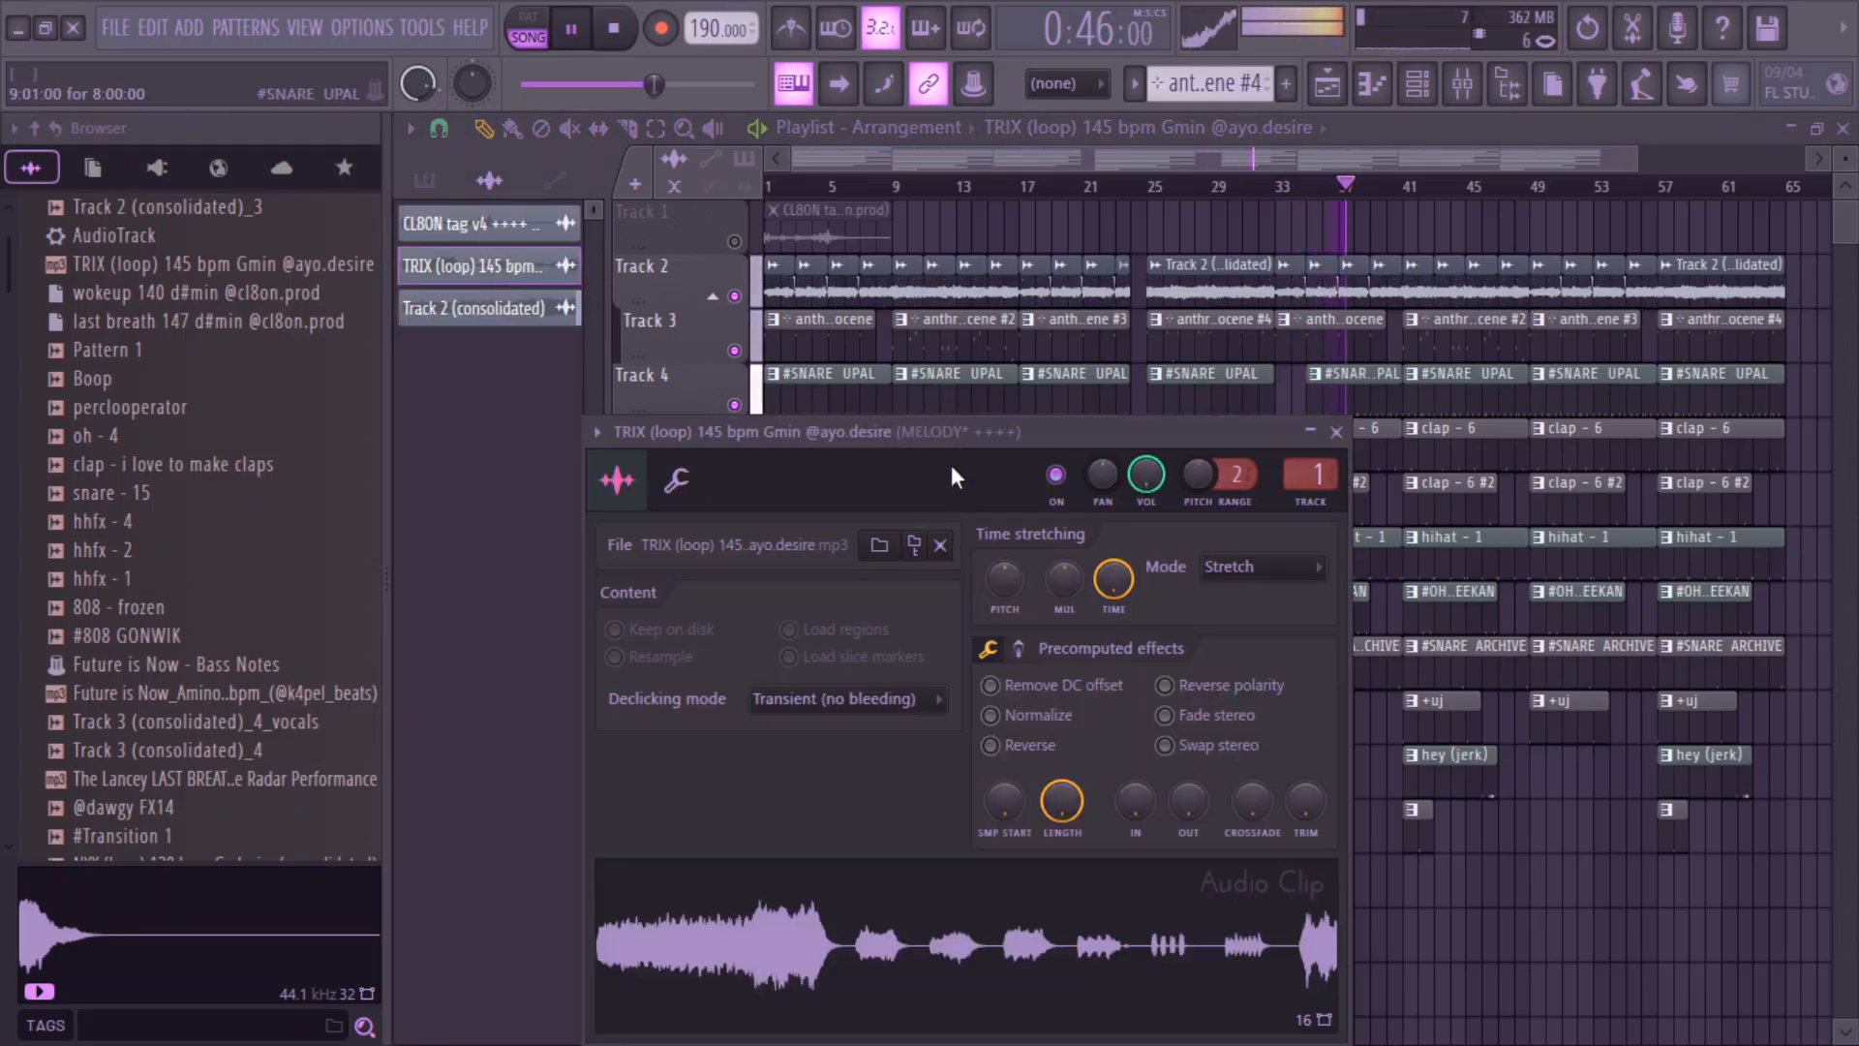
click(915, 540)
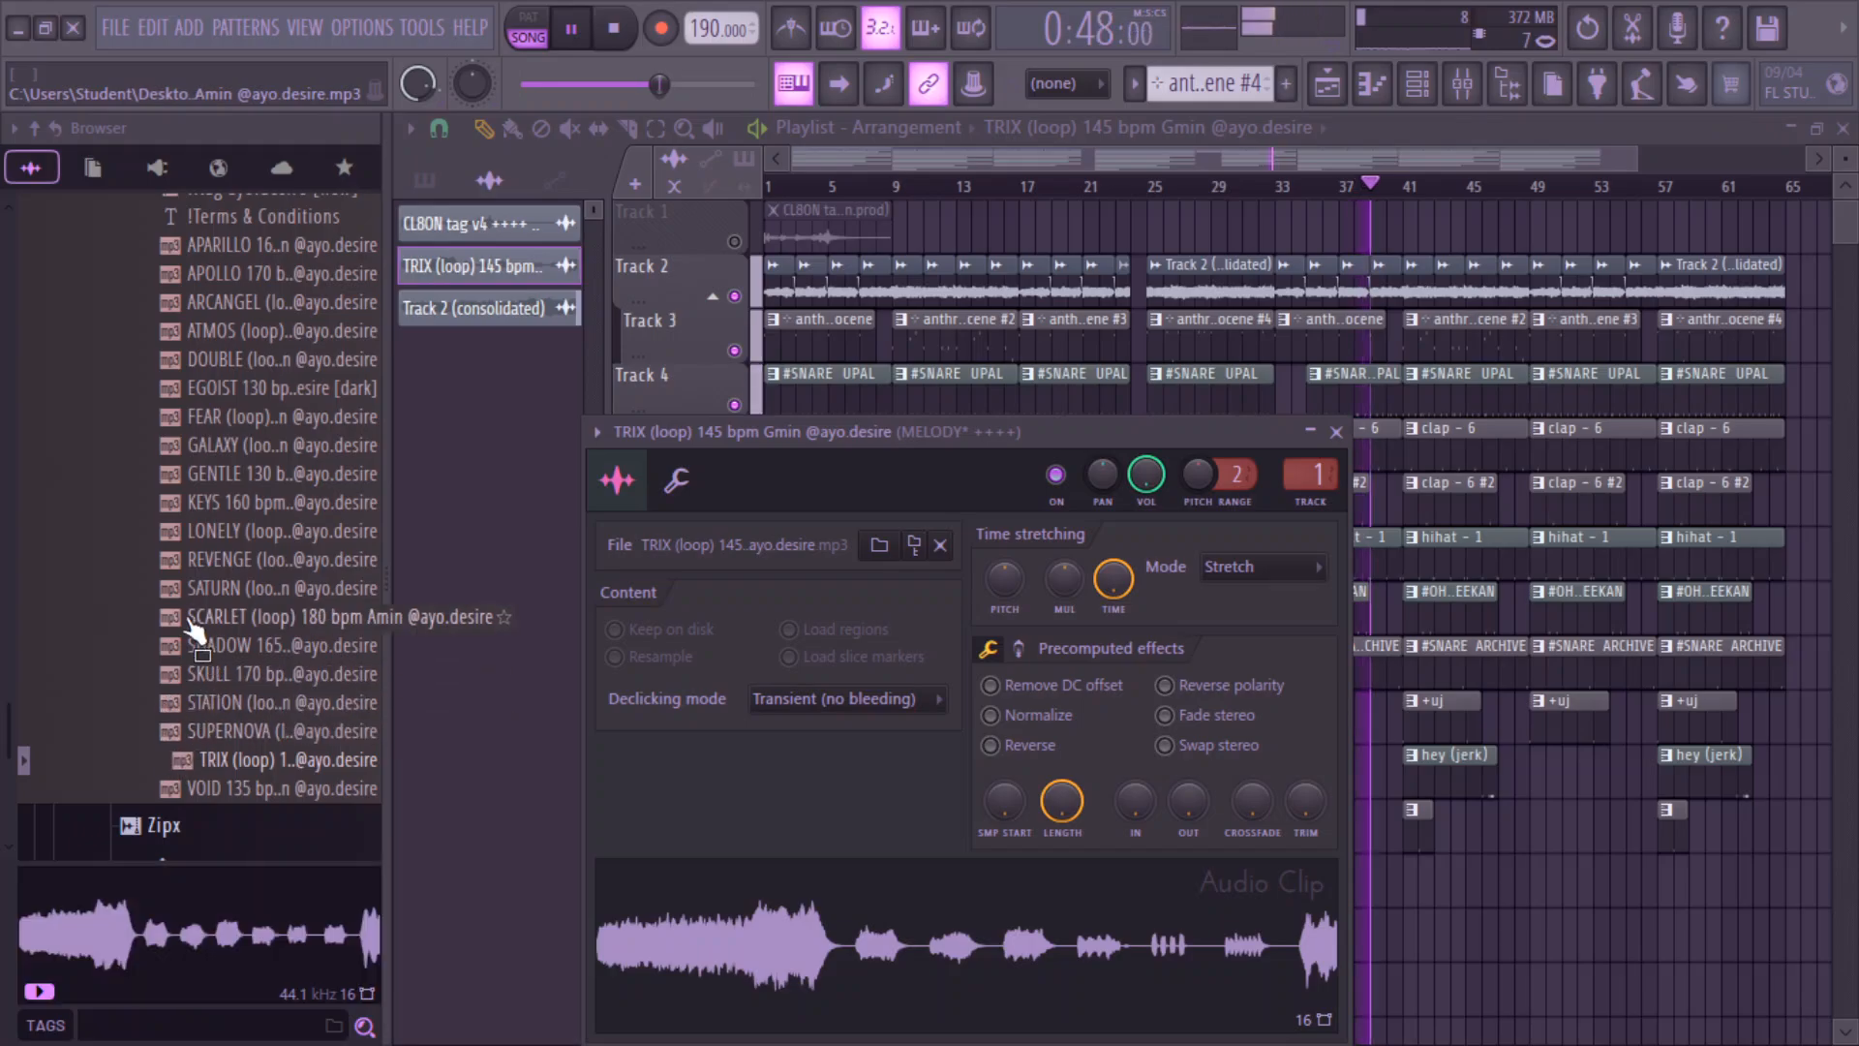
- Find the !tag ayo.desire [new] sample in the kit's folders and place it on track 13 at bar 1
scroll(5, 686, up, 5)
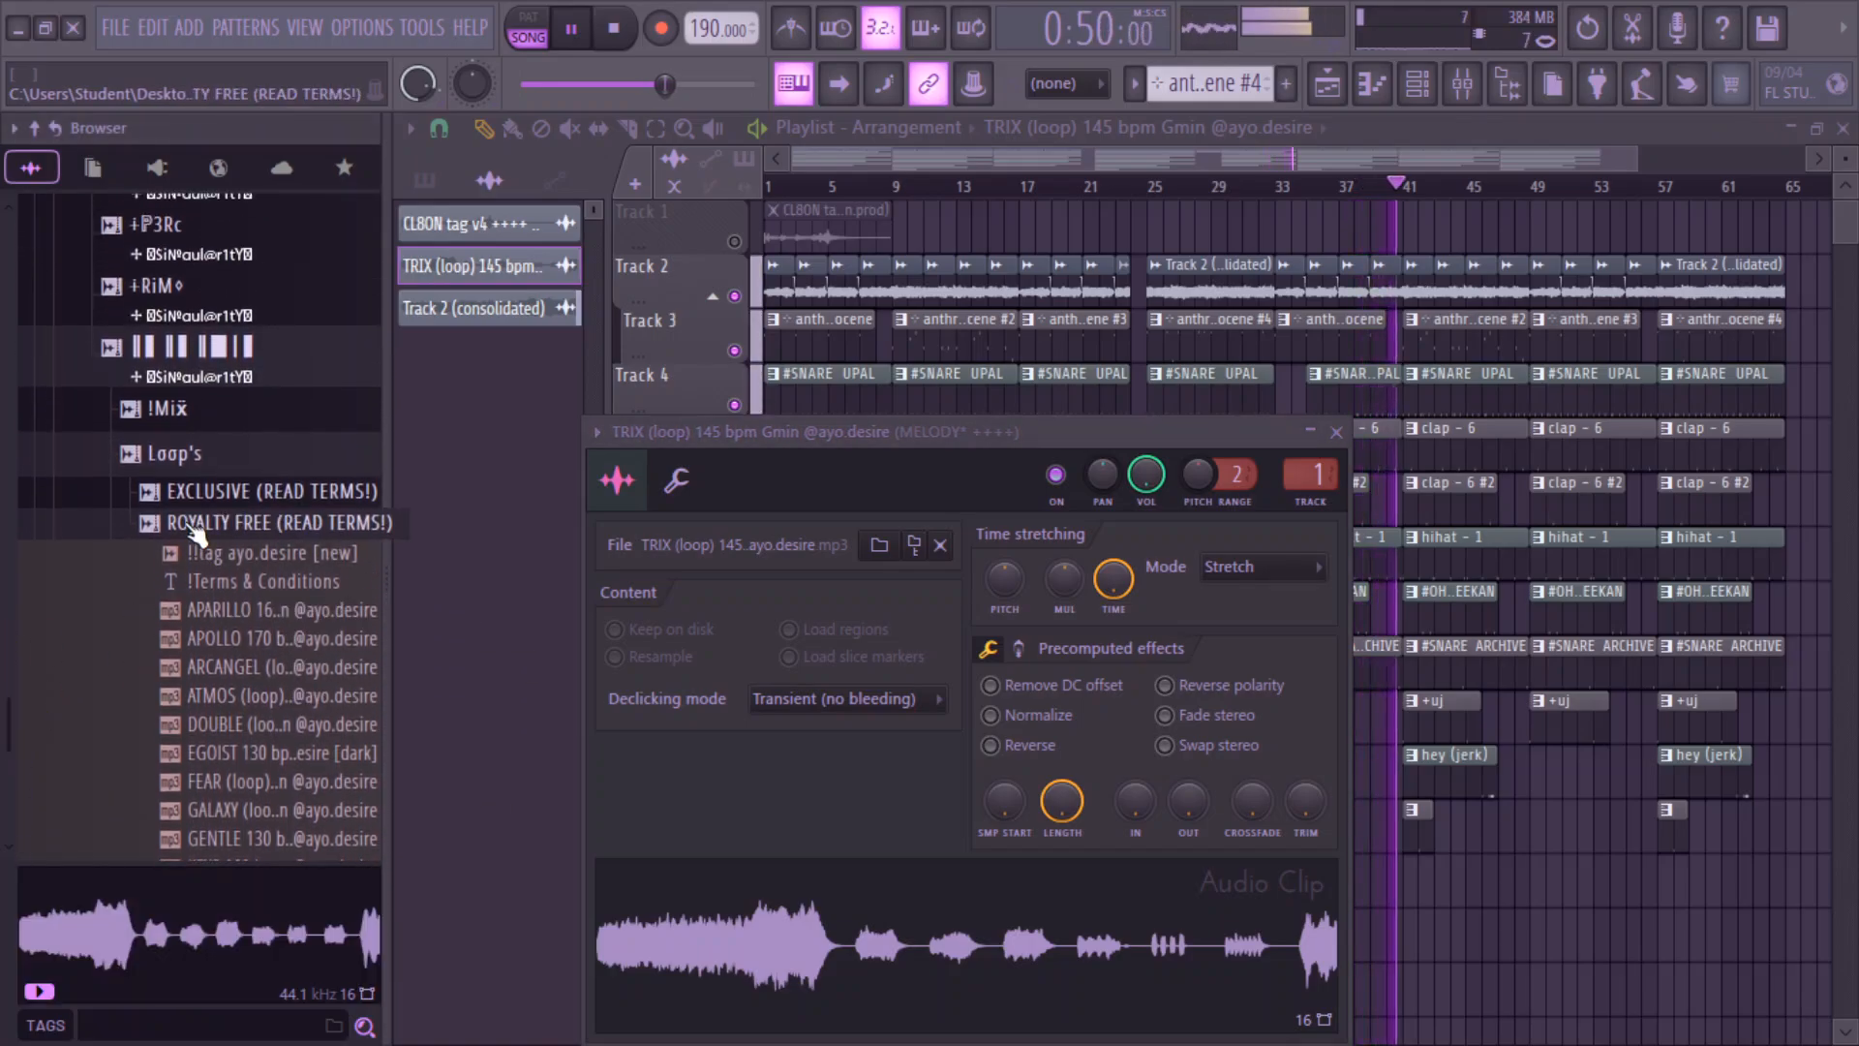
click(191, 527)
drag(7, 728, 7, 727)
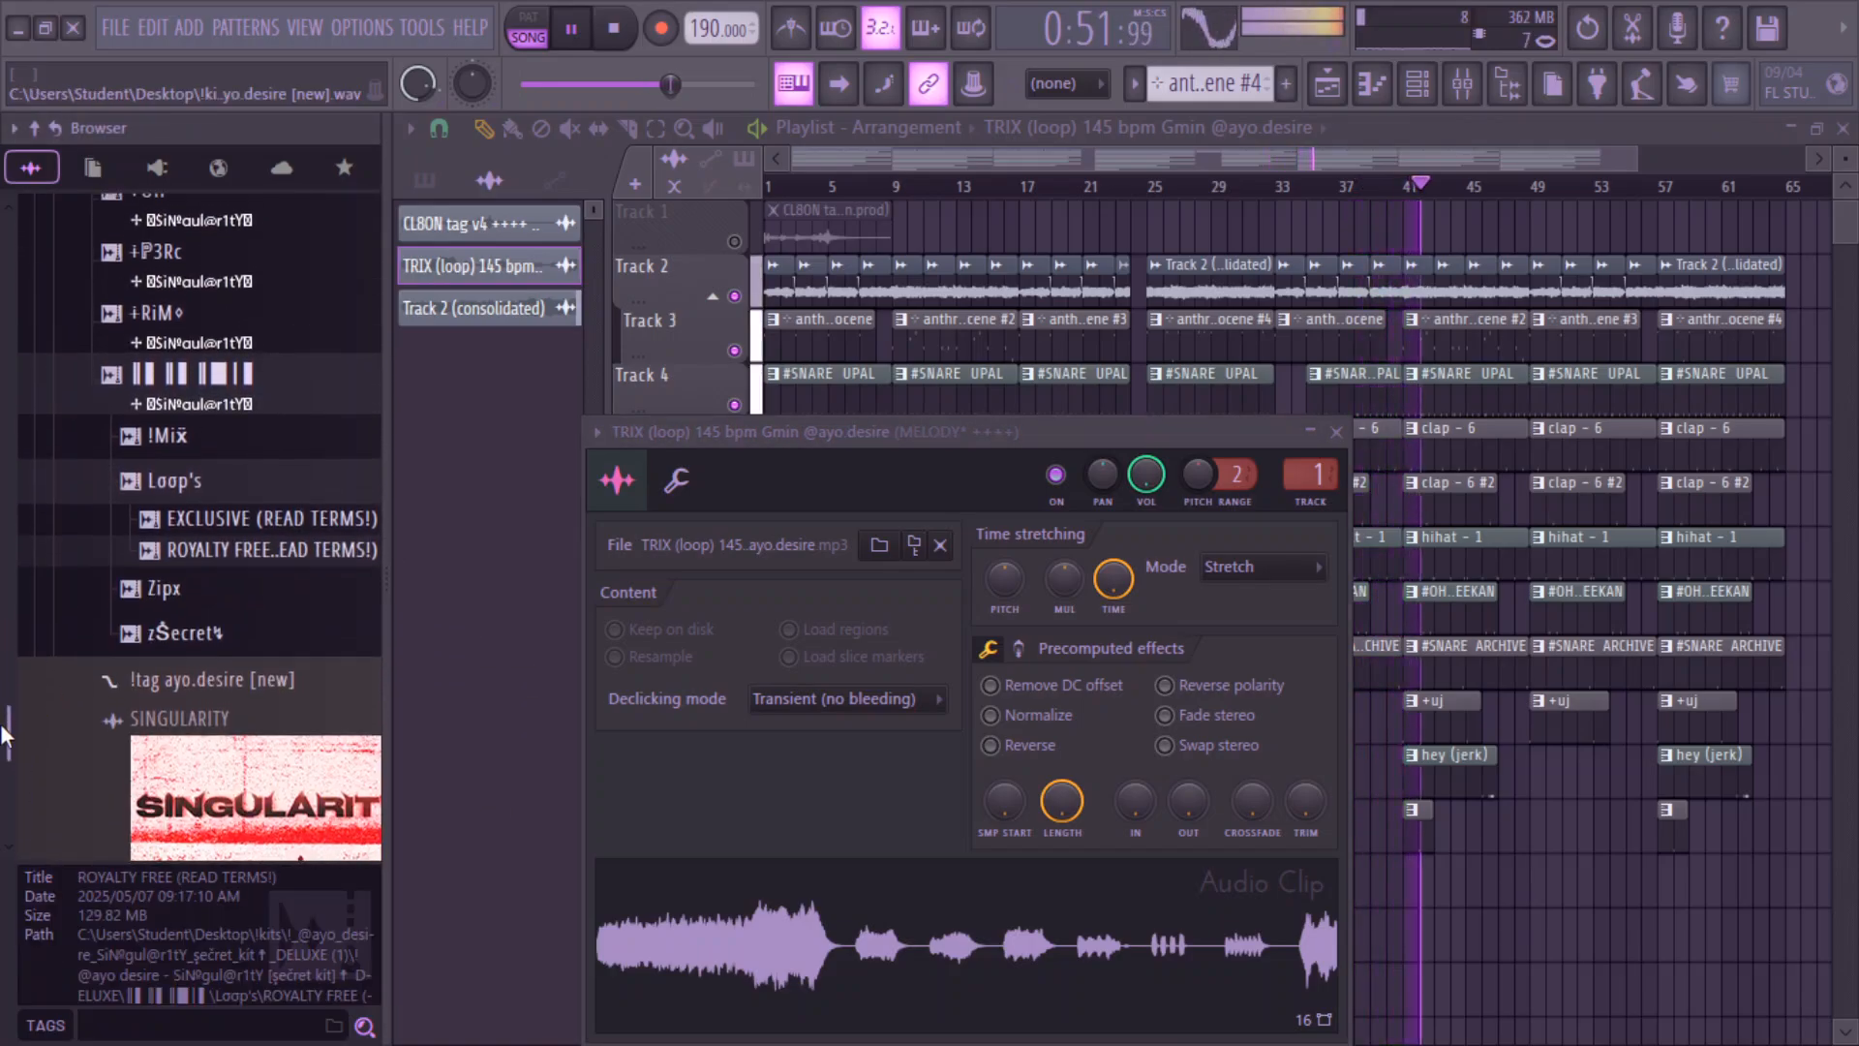
drag(167, 691, 788, 884)
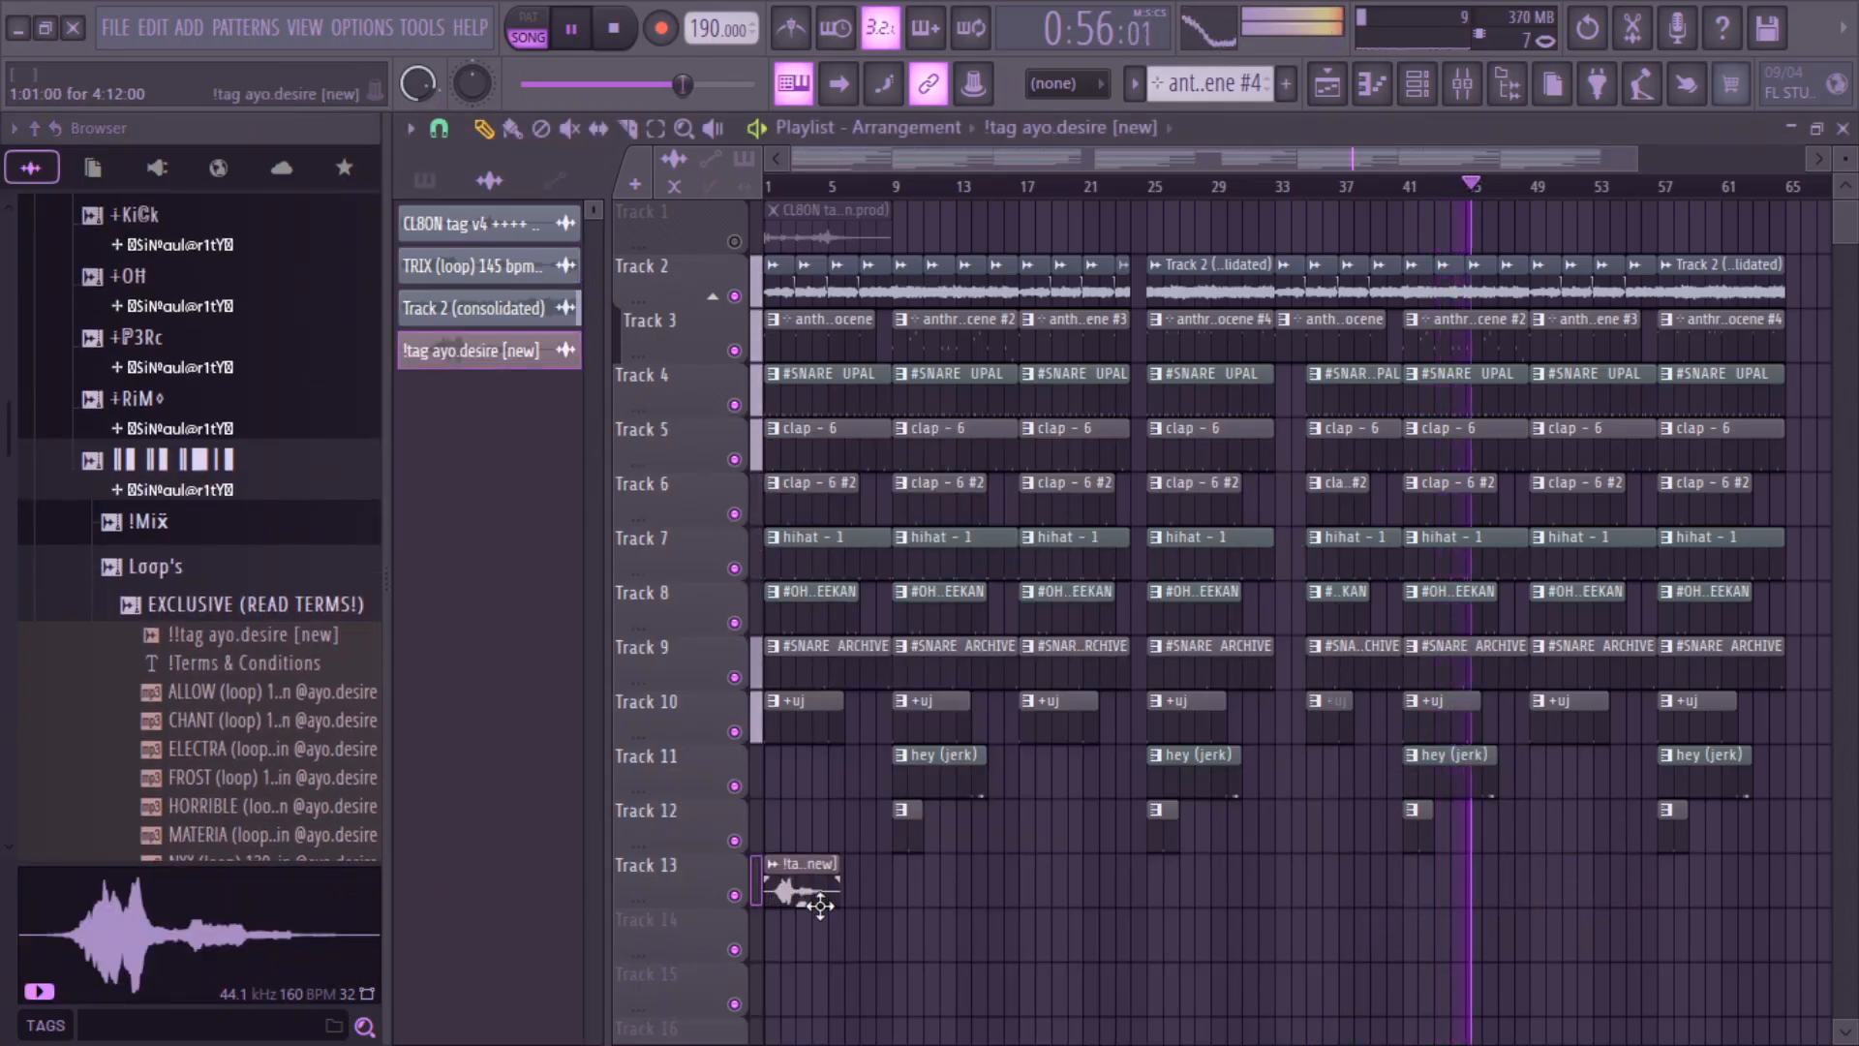
- Open the !tag ayo.desire [new] clip's channel settings and set its time stretching to 4 bars
scroll(803, 908, down, 2)
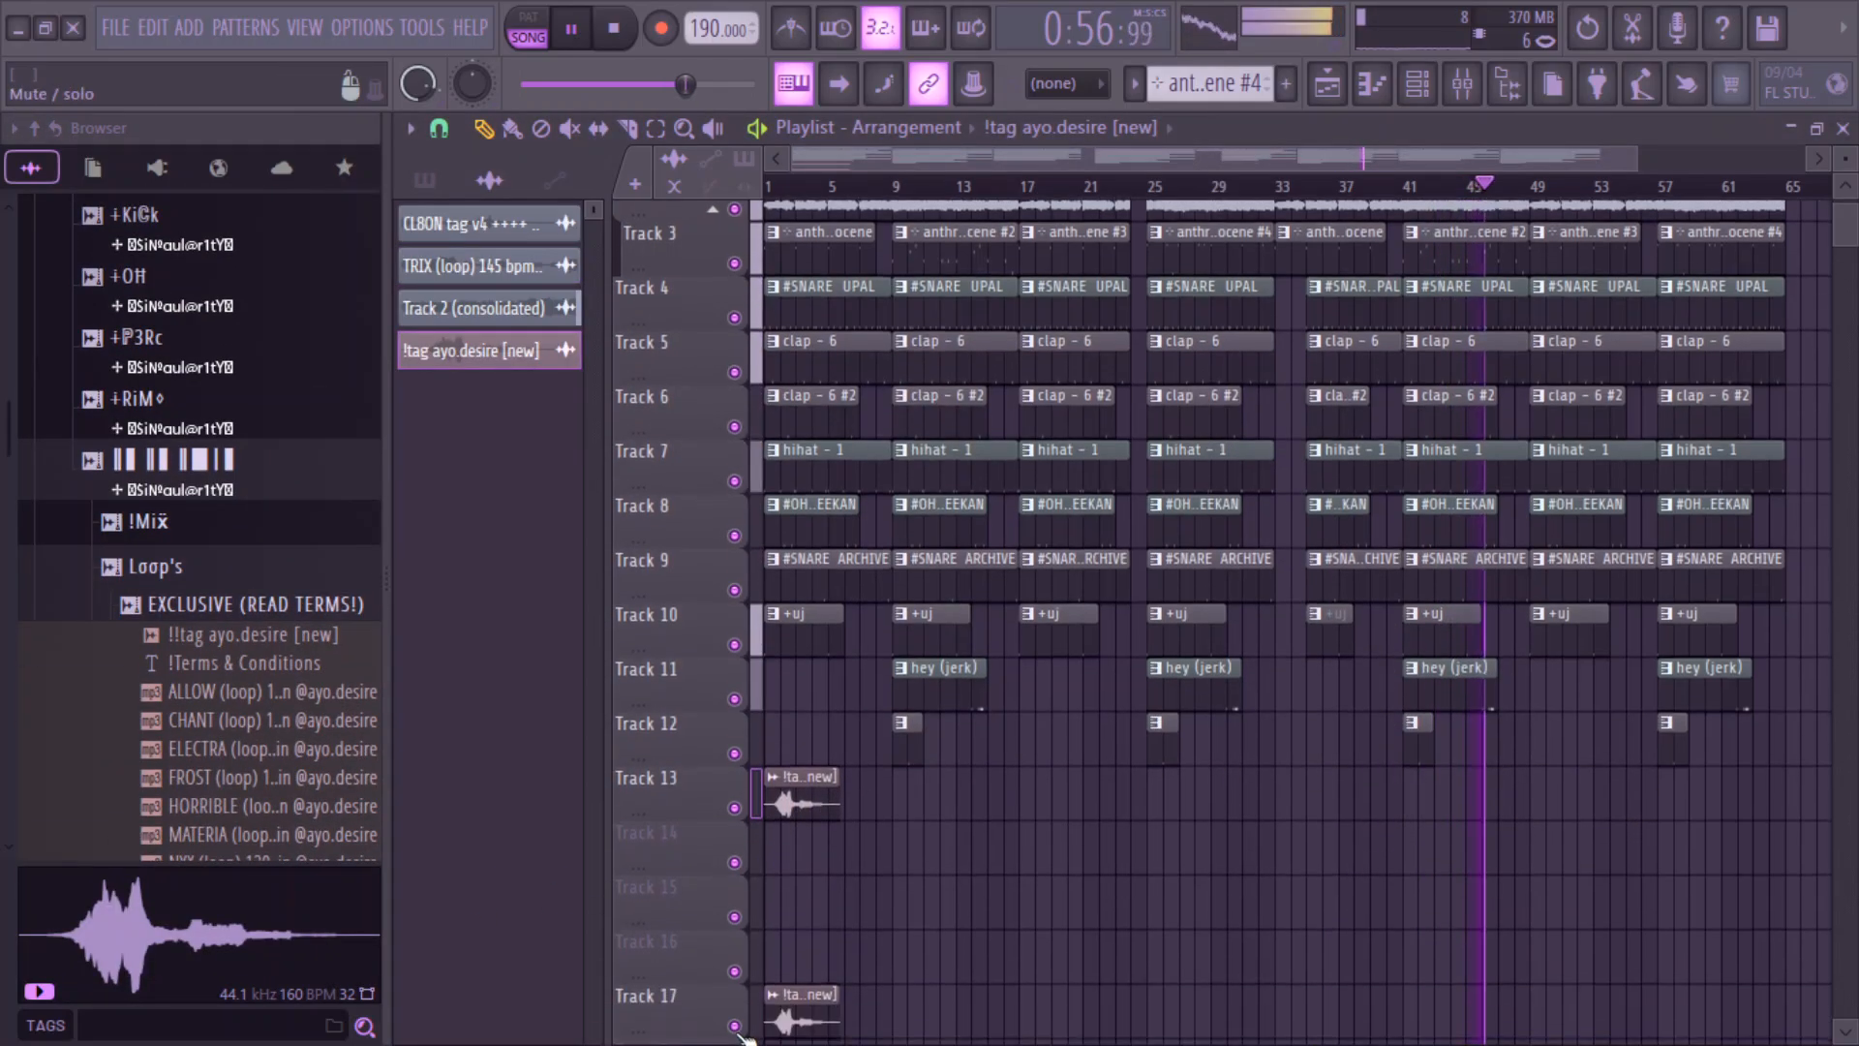
double_click(788, 800)
right_click(1078, 542)
click(1107, 722)
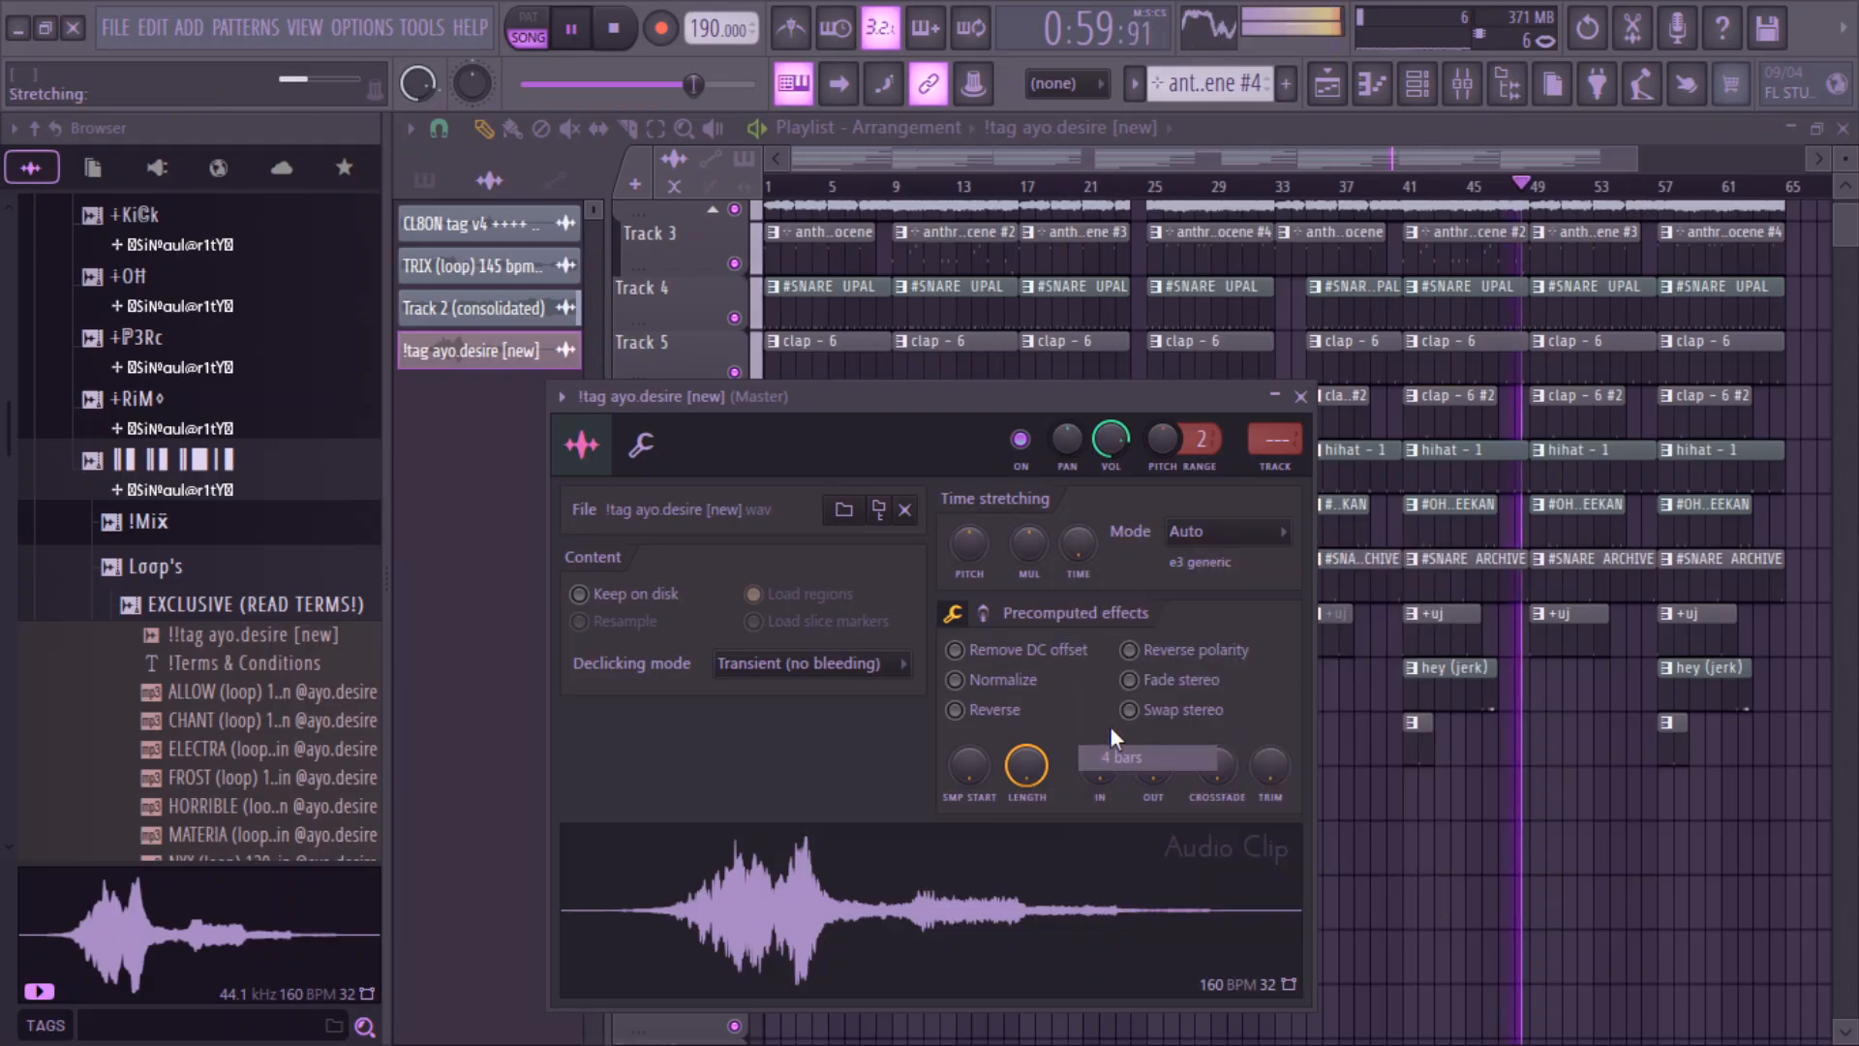
- Lower the channel volume of the !tag ayo.desire [new] clip, play the arrangement from the start, and close the channel settings
drag(1098, 423, 1106, 438)
key(space)
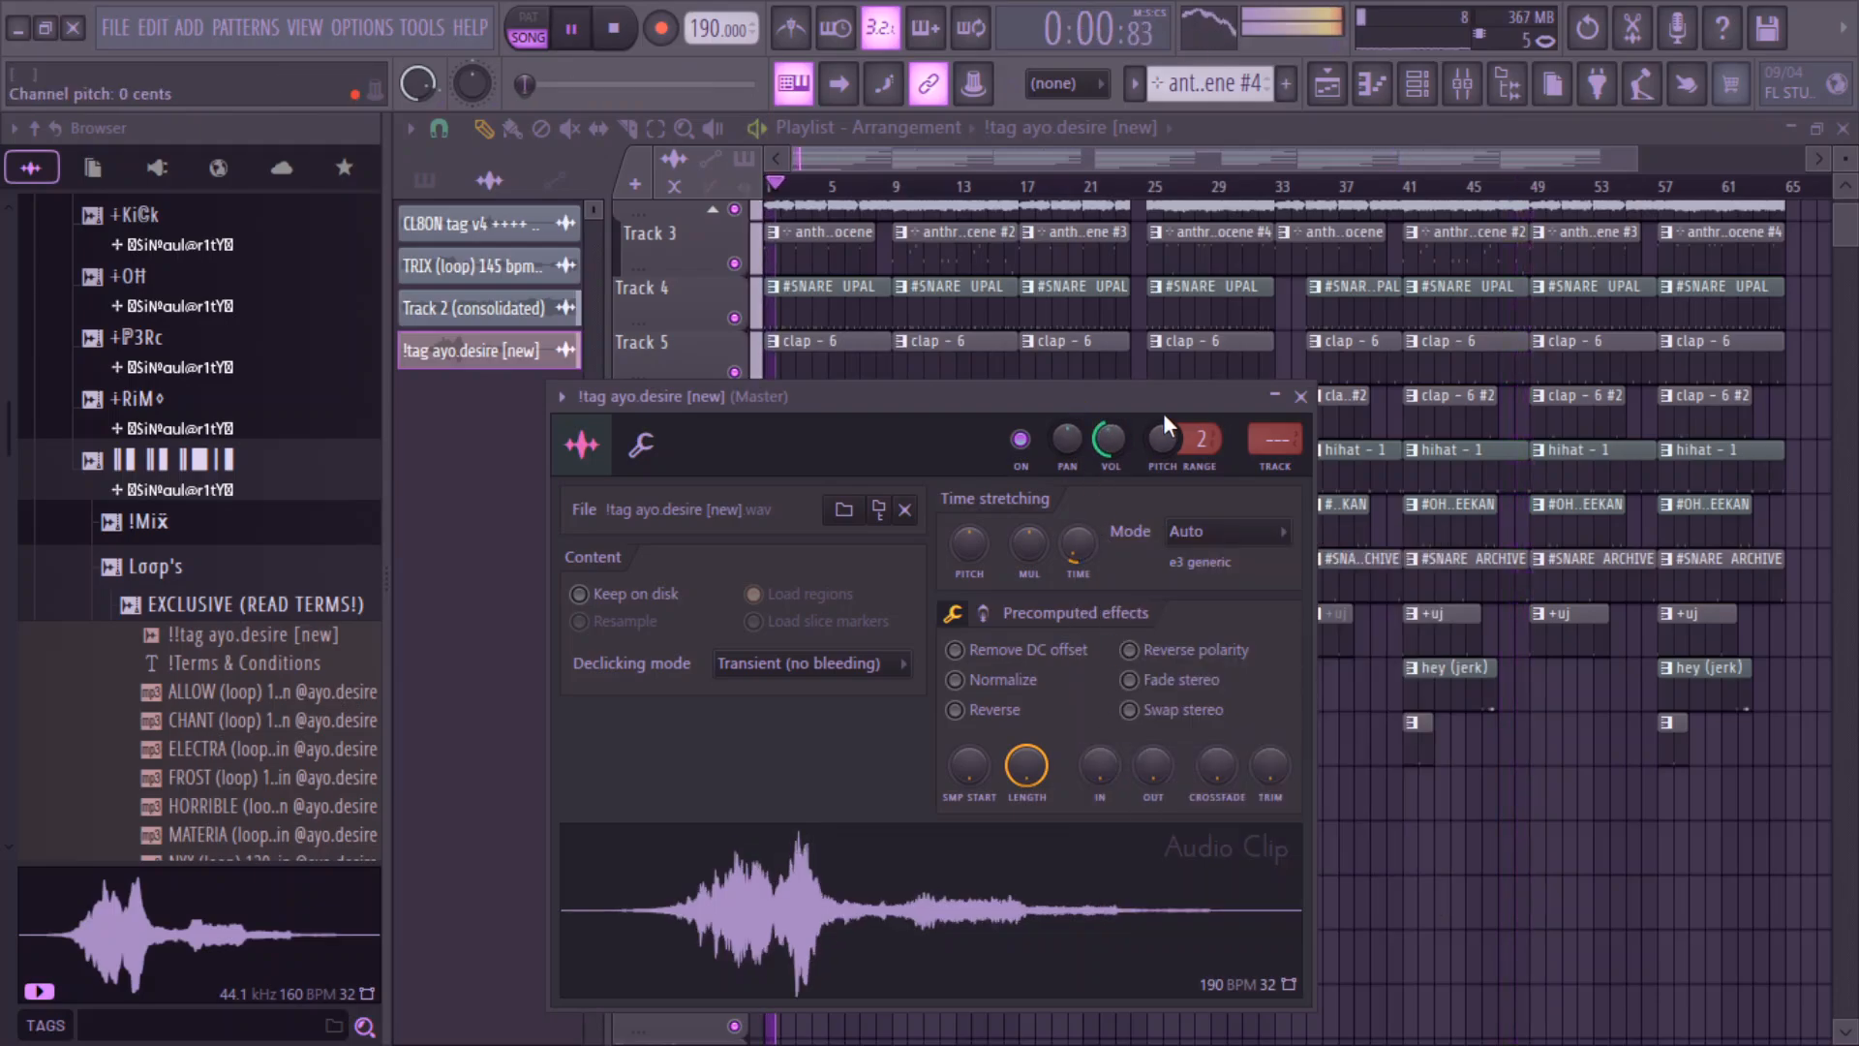
click(1300, 397)
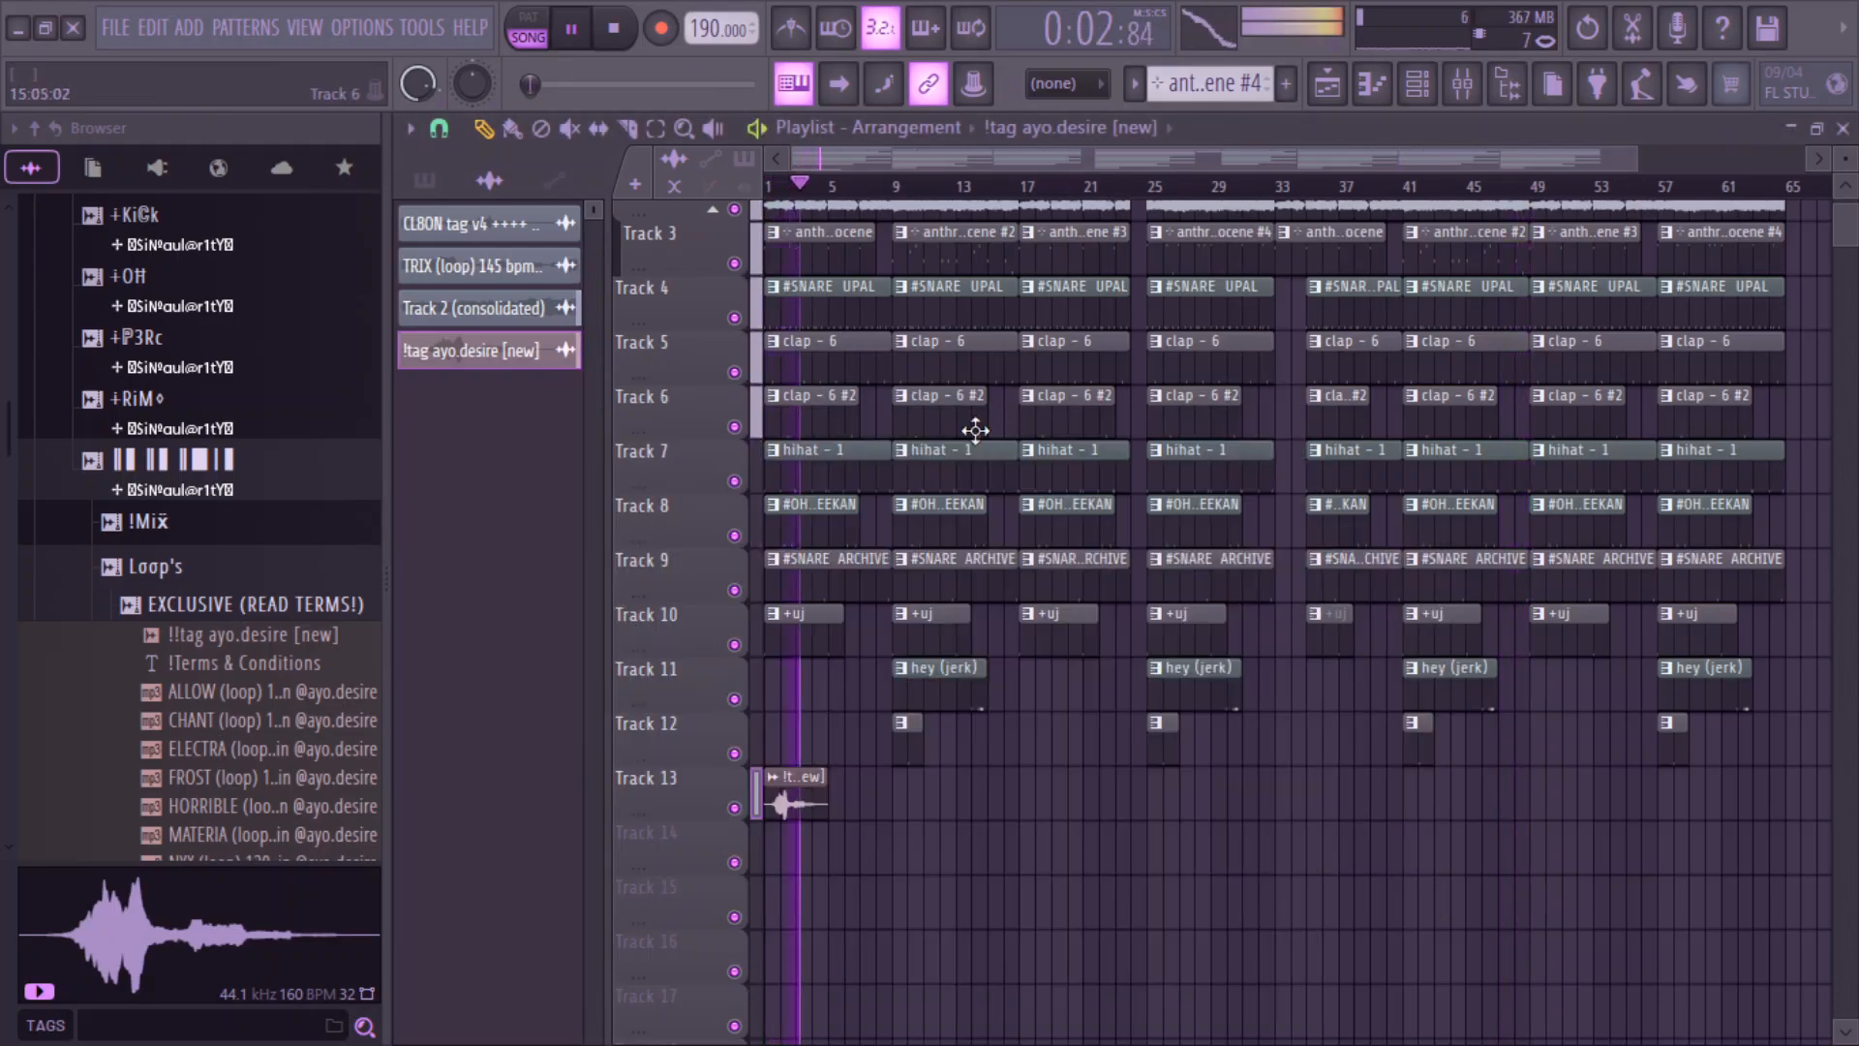
- Route the !tag ayo.desire [new] clip to mixer track 15, stop playback, and return to the playlist
double_click(807, 780)
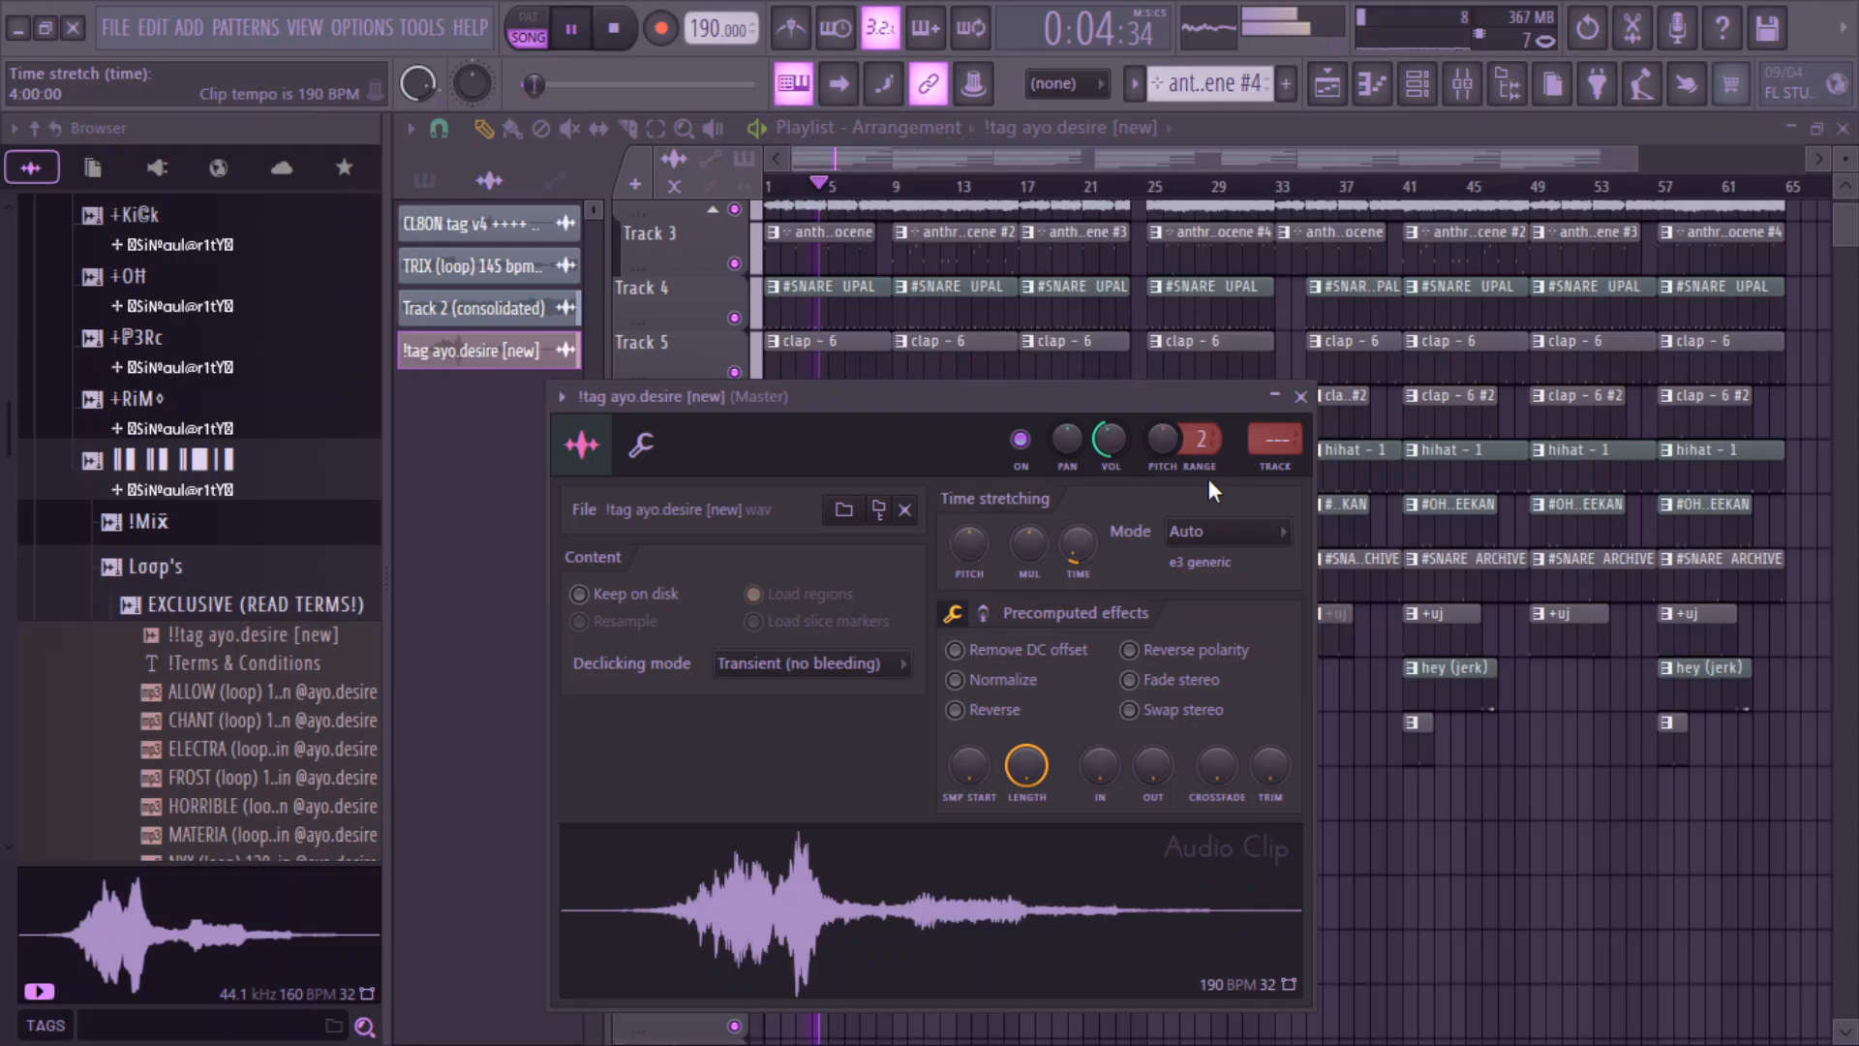
click(1274, 467)
key(space)
click(1328, 85)
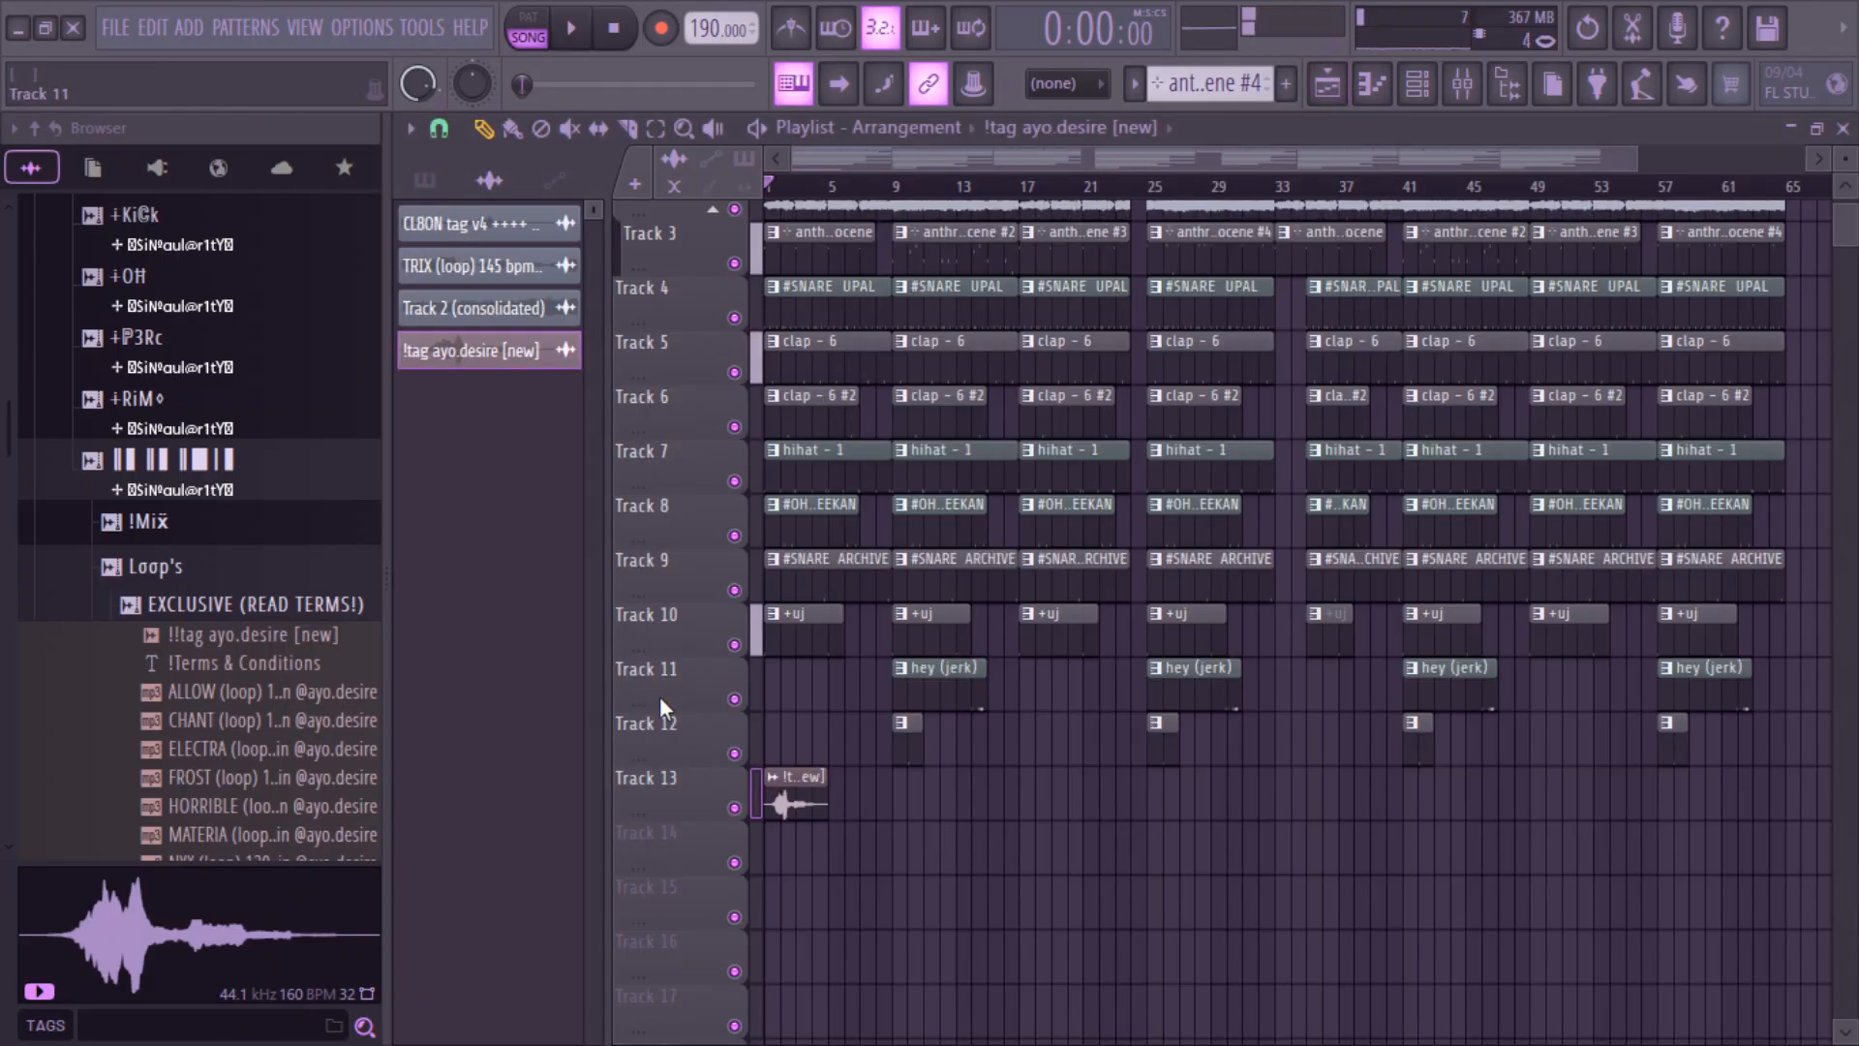
- Play the arrangement and extend the last Track 2 (consolidated) clip, at bar 57, to a length of 10 bars
key(space)
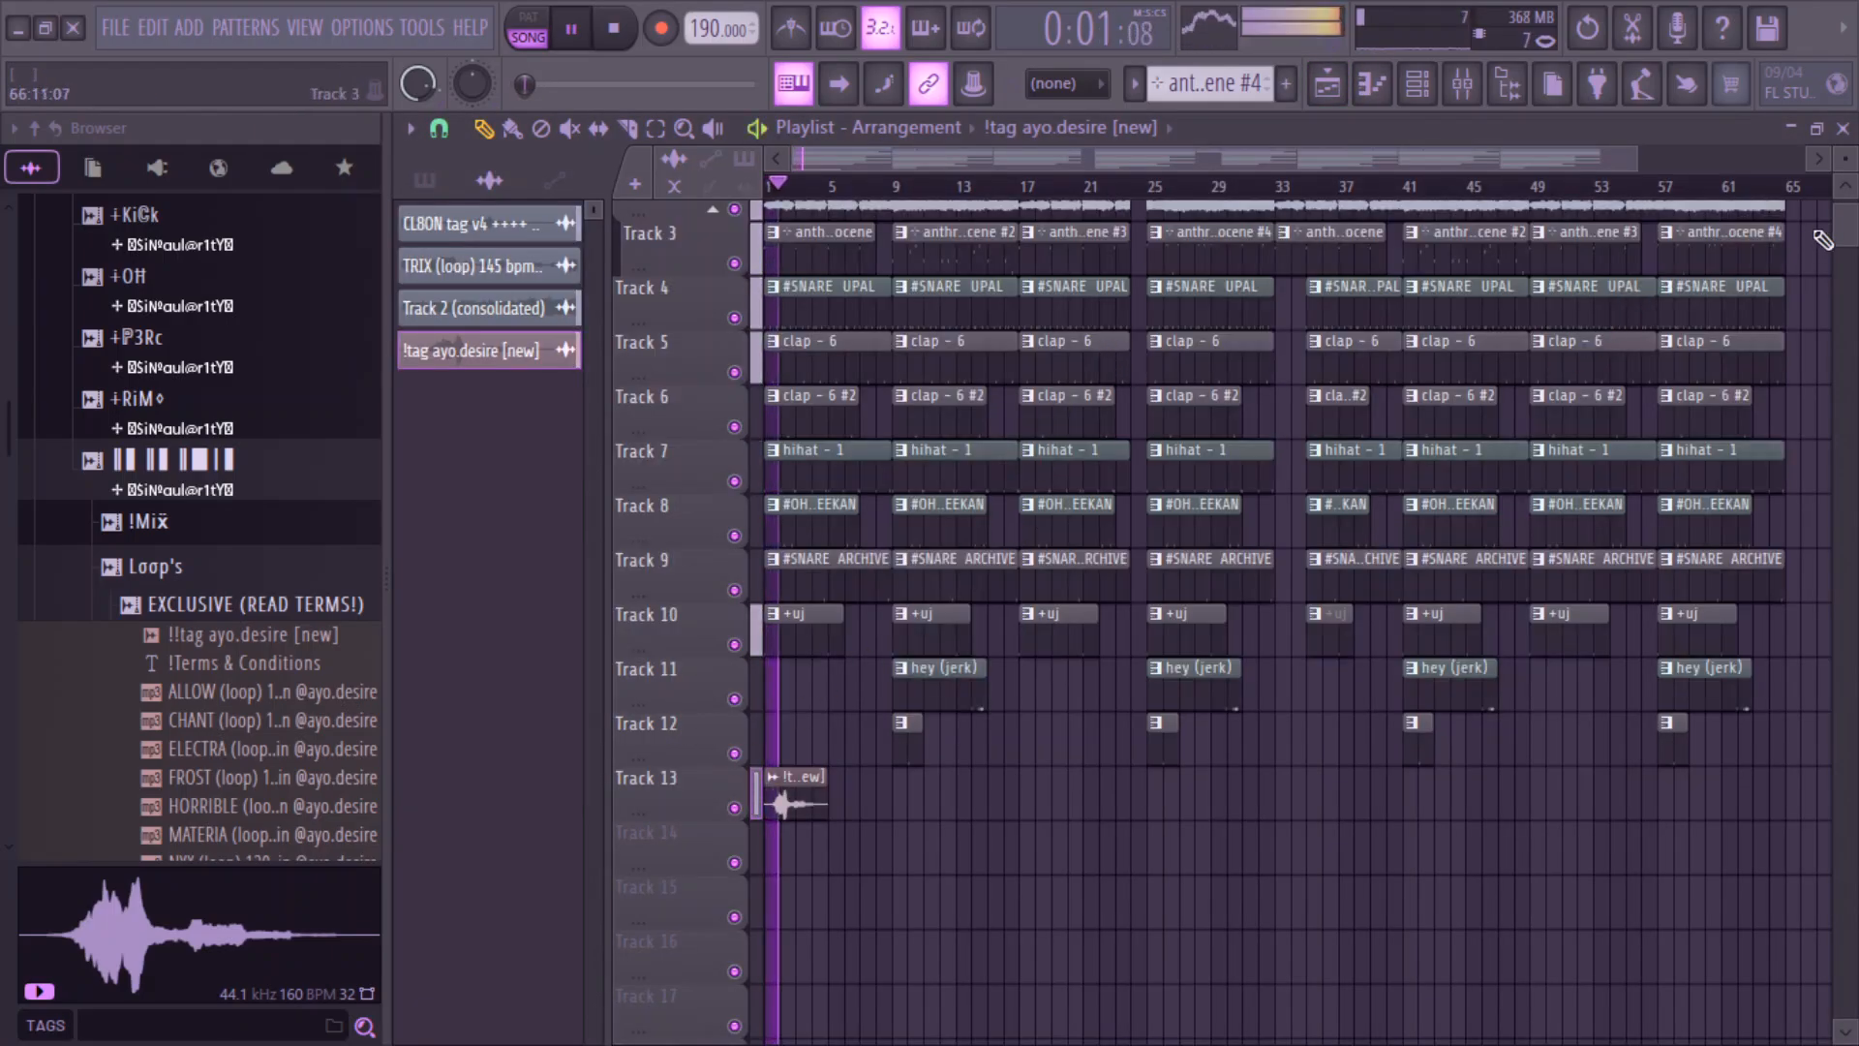
scroll(1757, 208, up, 2)
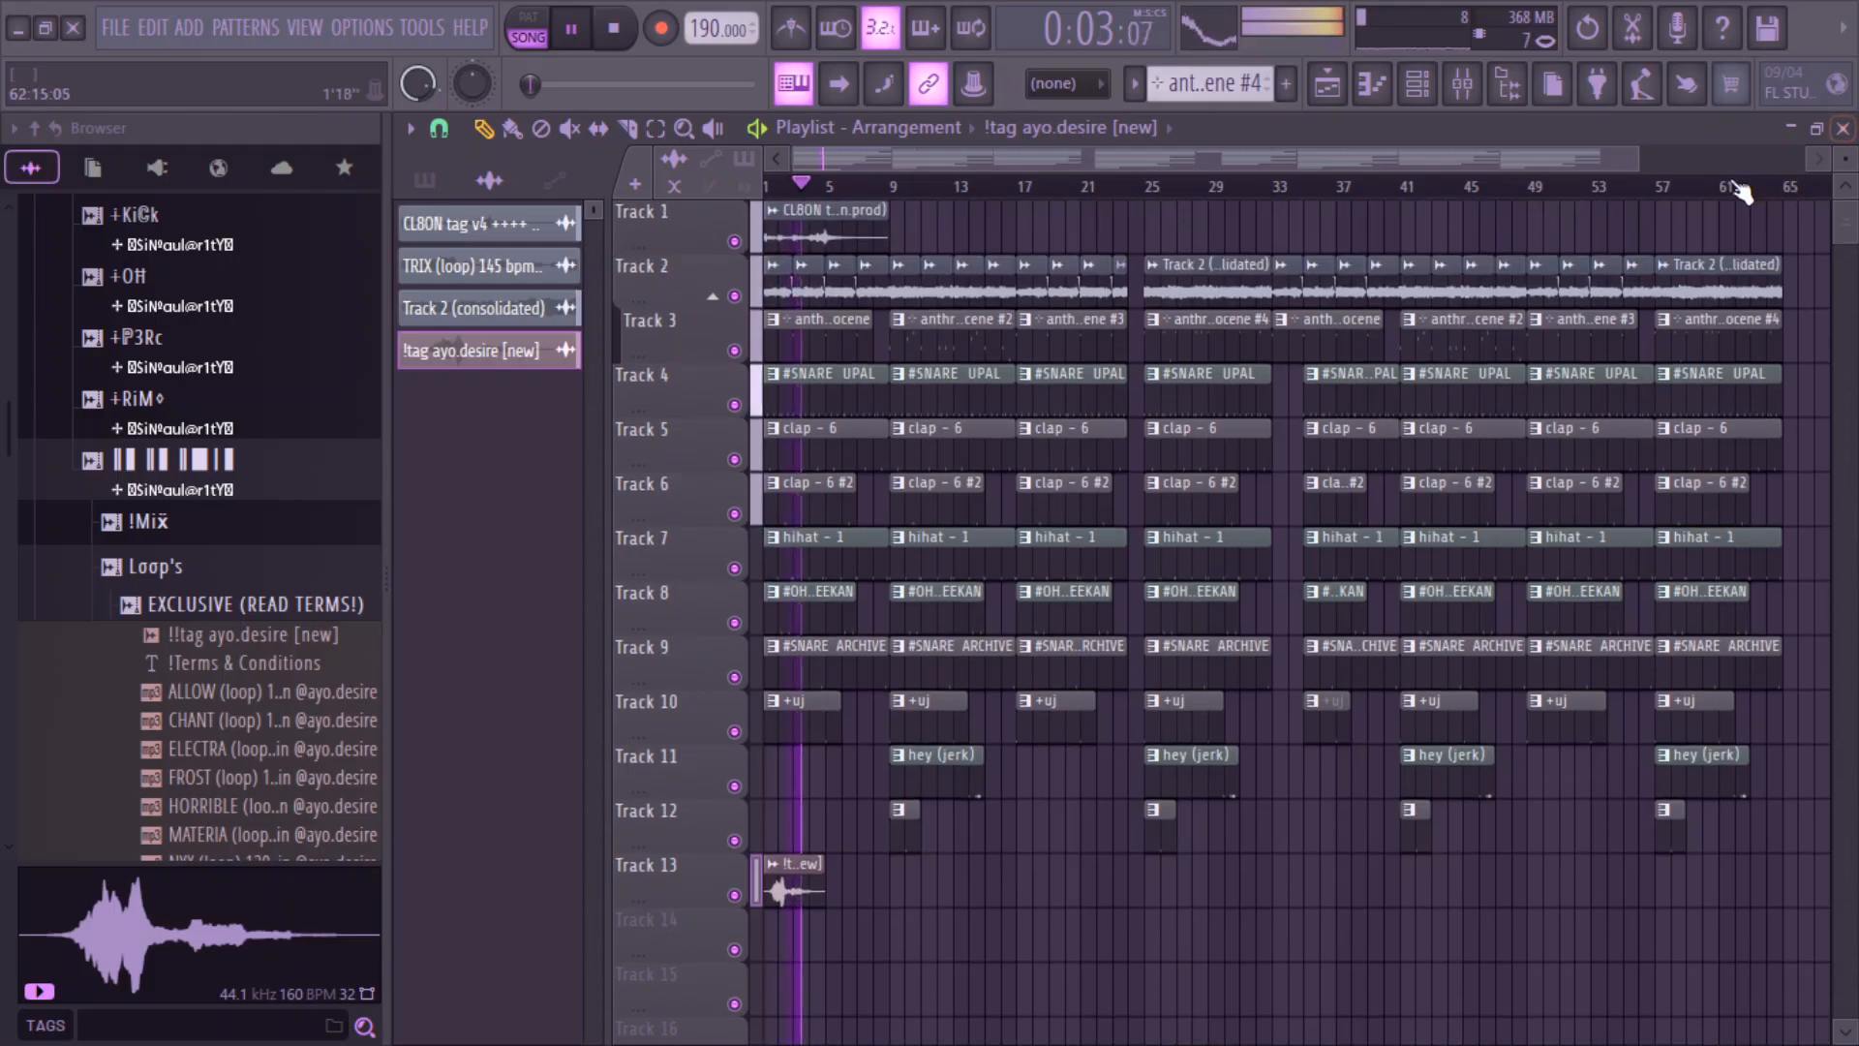
drag(1474, 158, 1647, 180)
mouse_move(1506, 268)
mouse_down()
mouse_move(1564, 270)
mouse_move(1533, 292)
mouse_up()
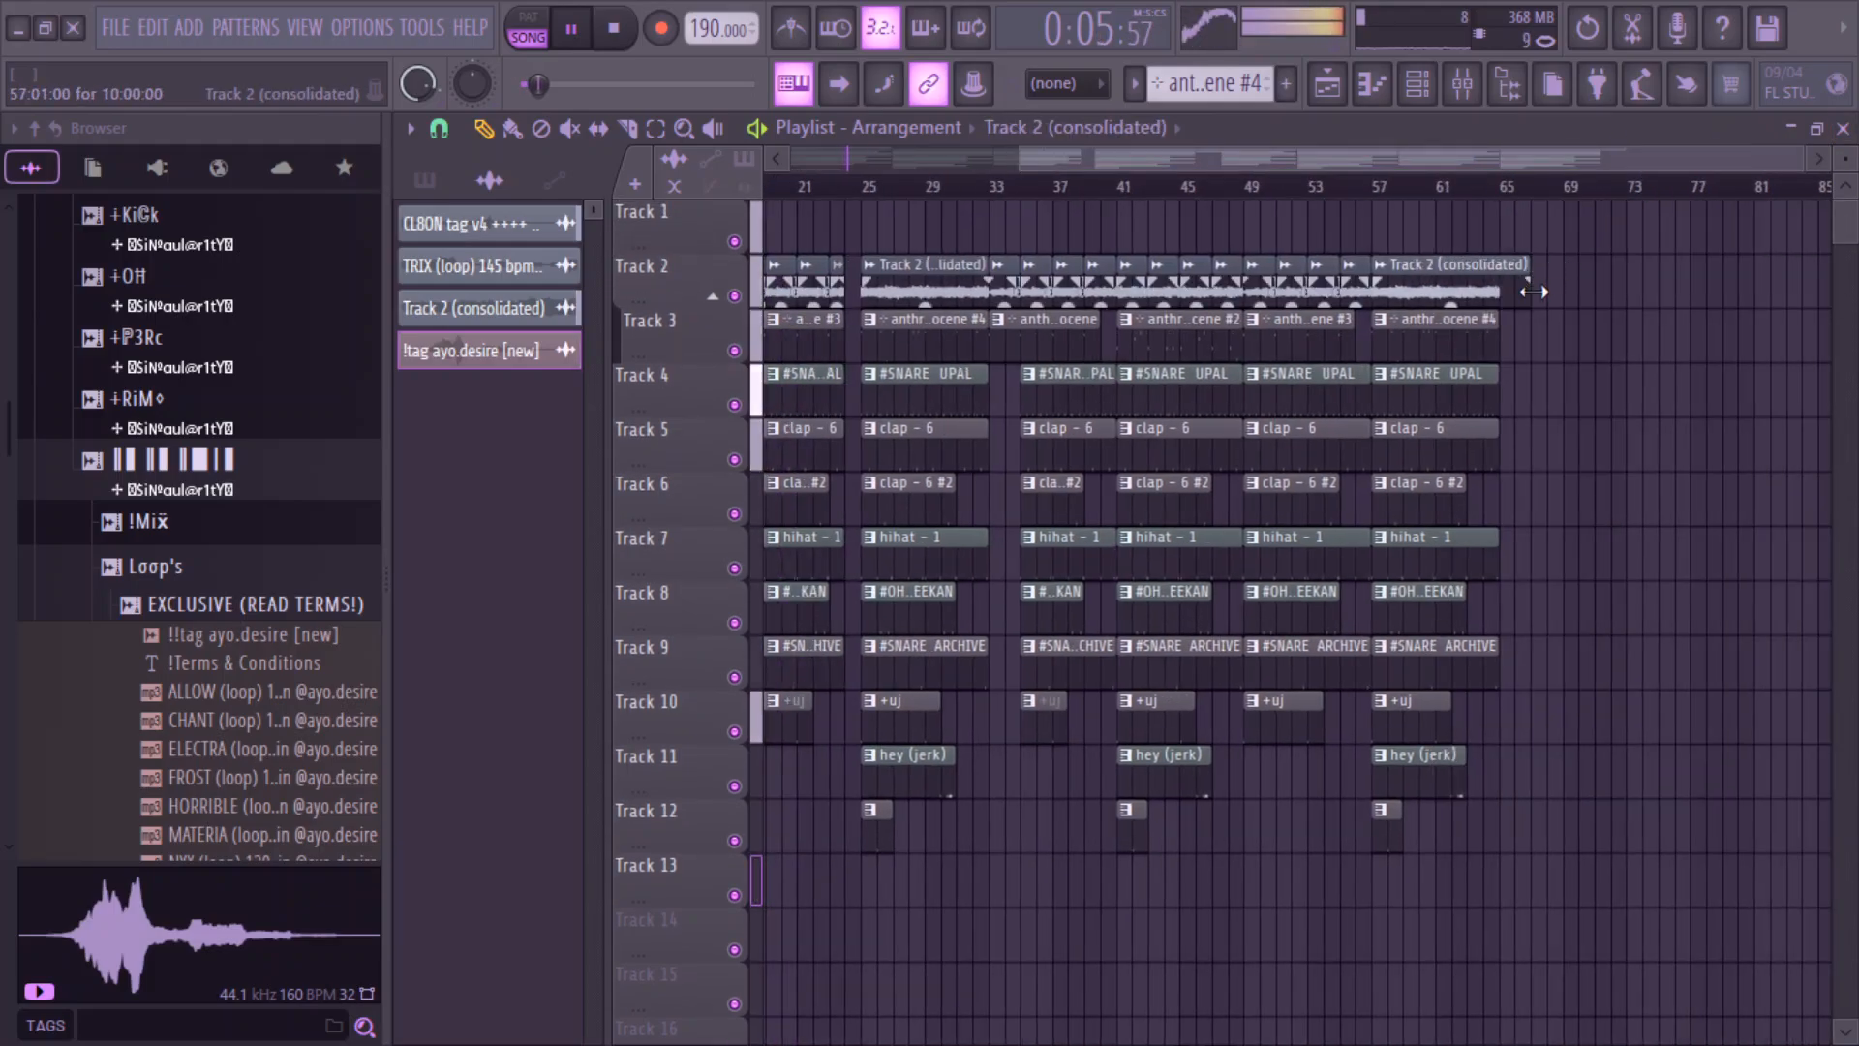
- Open the last Track 2 (consolidated) clip's channel settings and route the clip to mixer track 16
click(1461, 84)
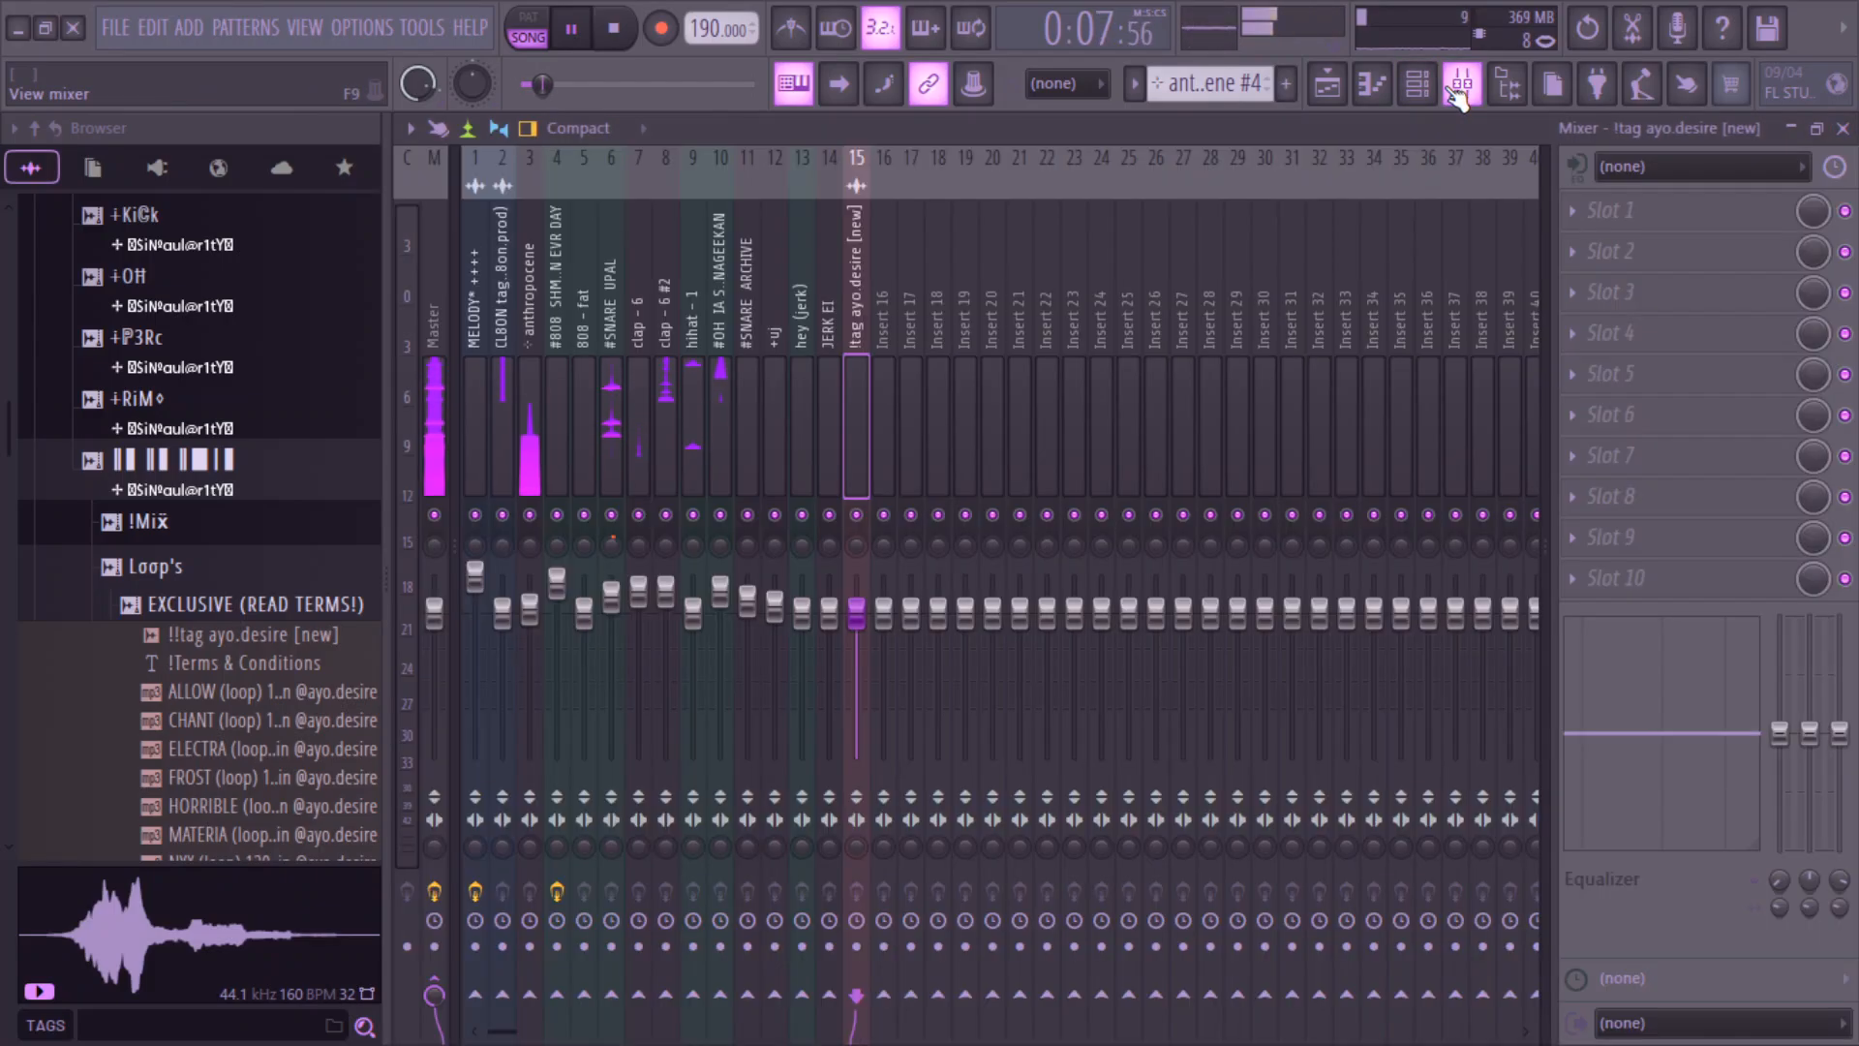
click(1326, 83)
double_click(1442, 280)
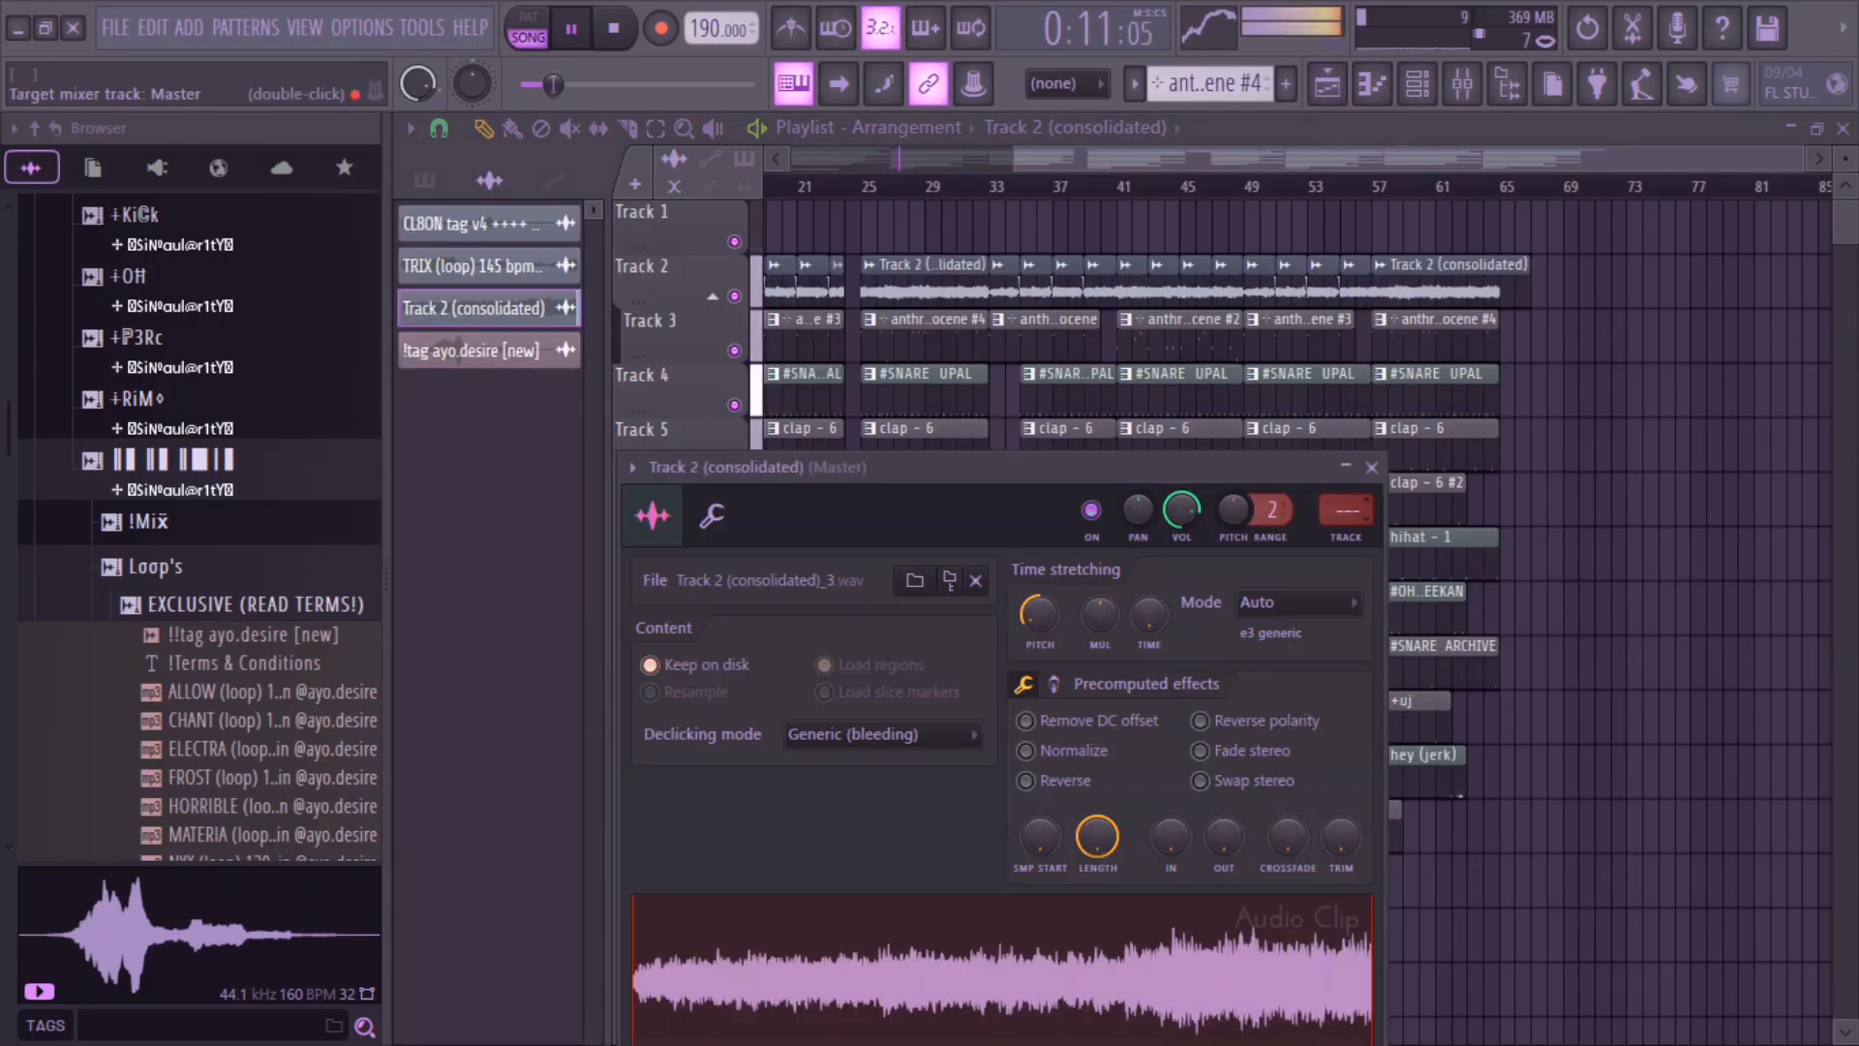
drag(1348, 511, 1348, 484)
key(ctrl+l)
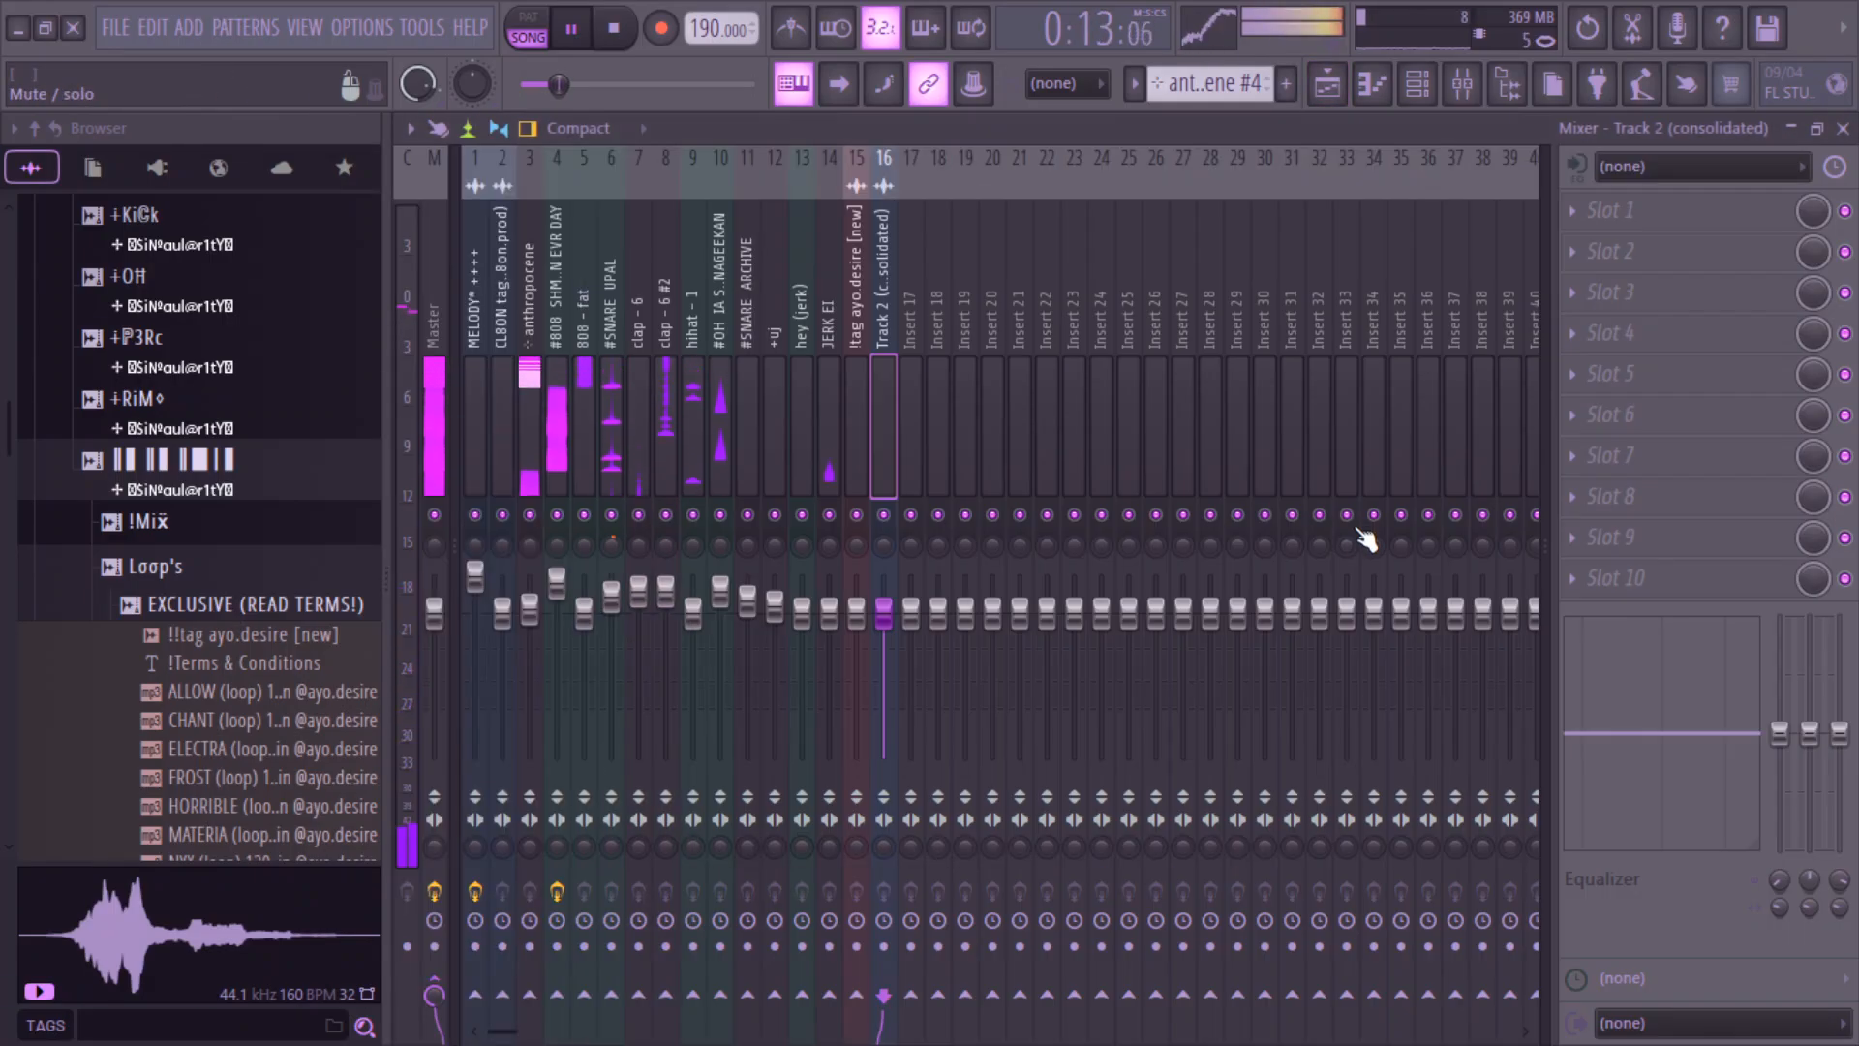
- Add Fruity Delay 3 to slot 5 of mixer track 16, using tempo sync, the Ping pong model and about 16.6% input wet
click(1665, 386)
click(997, 322)
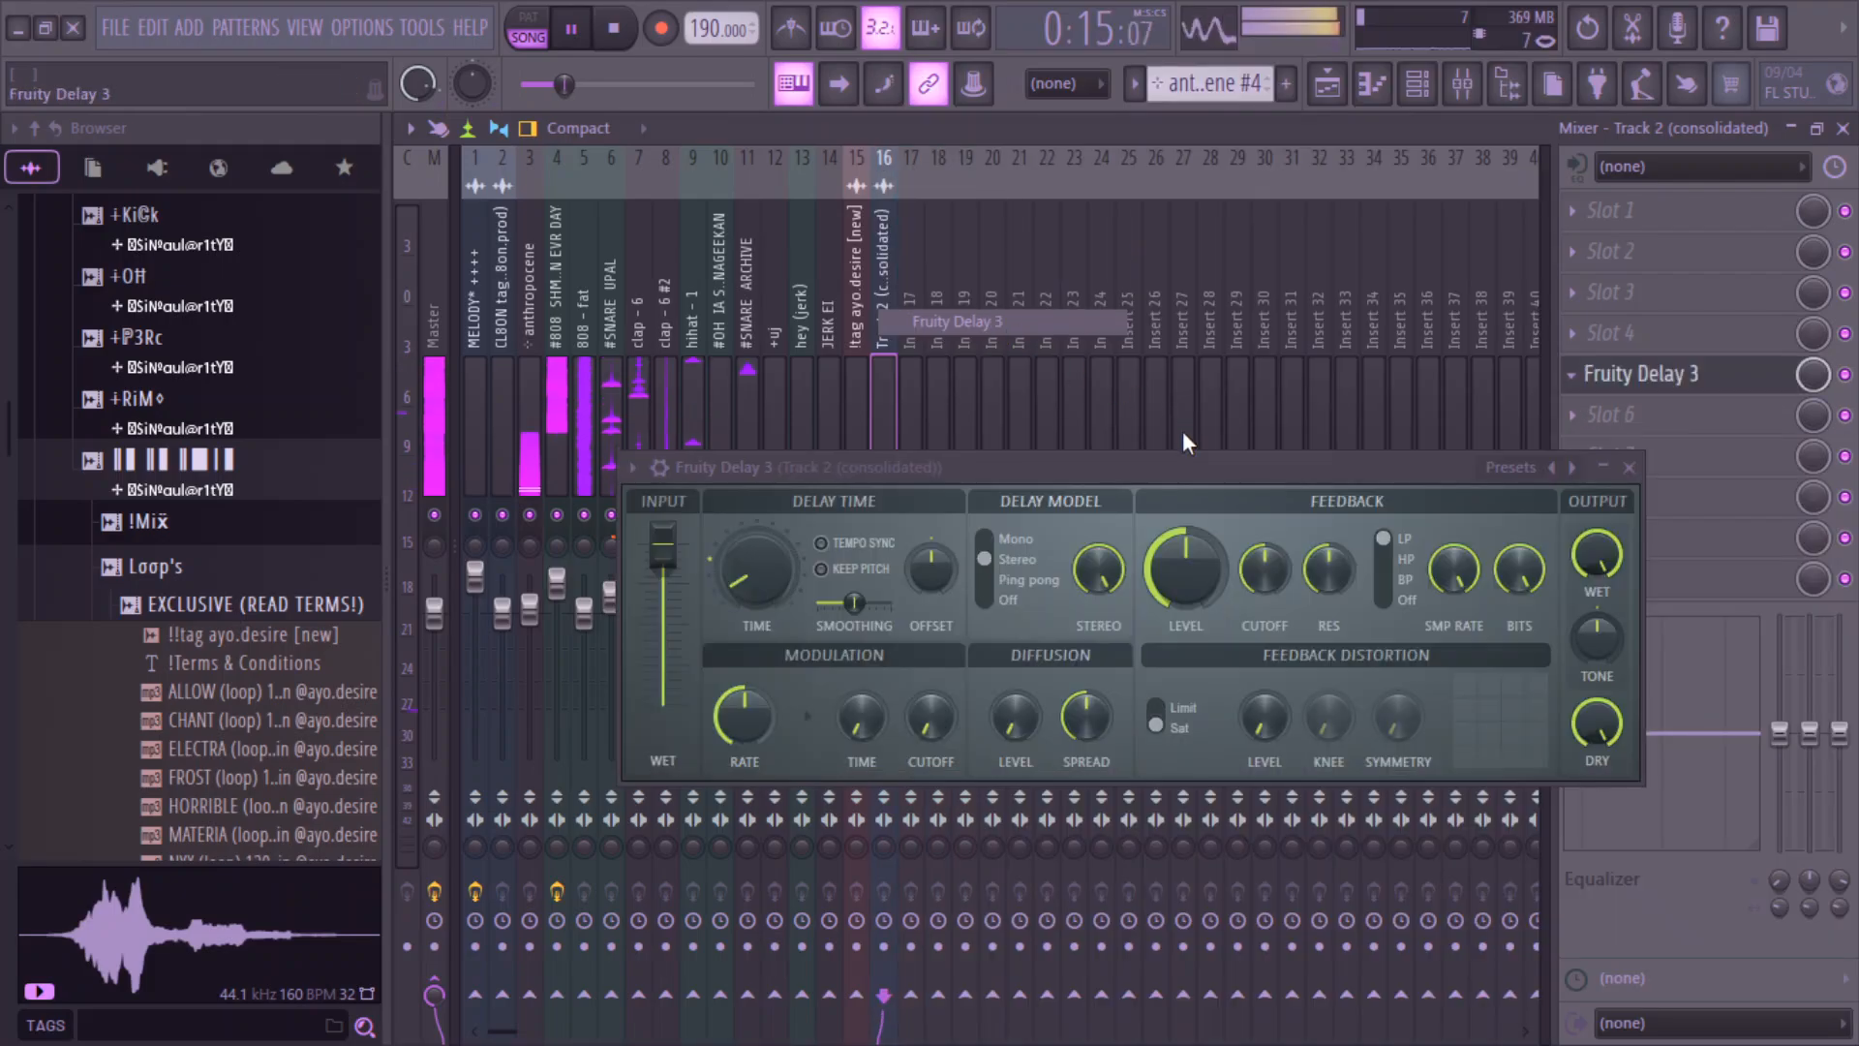
click(1026, 579)
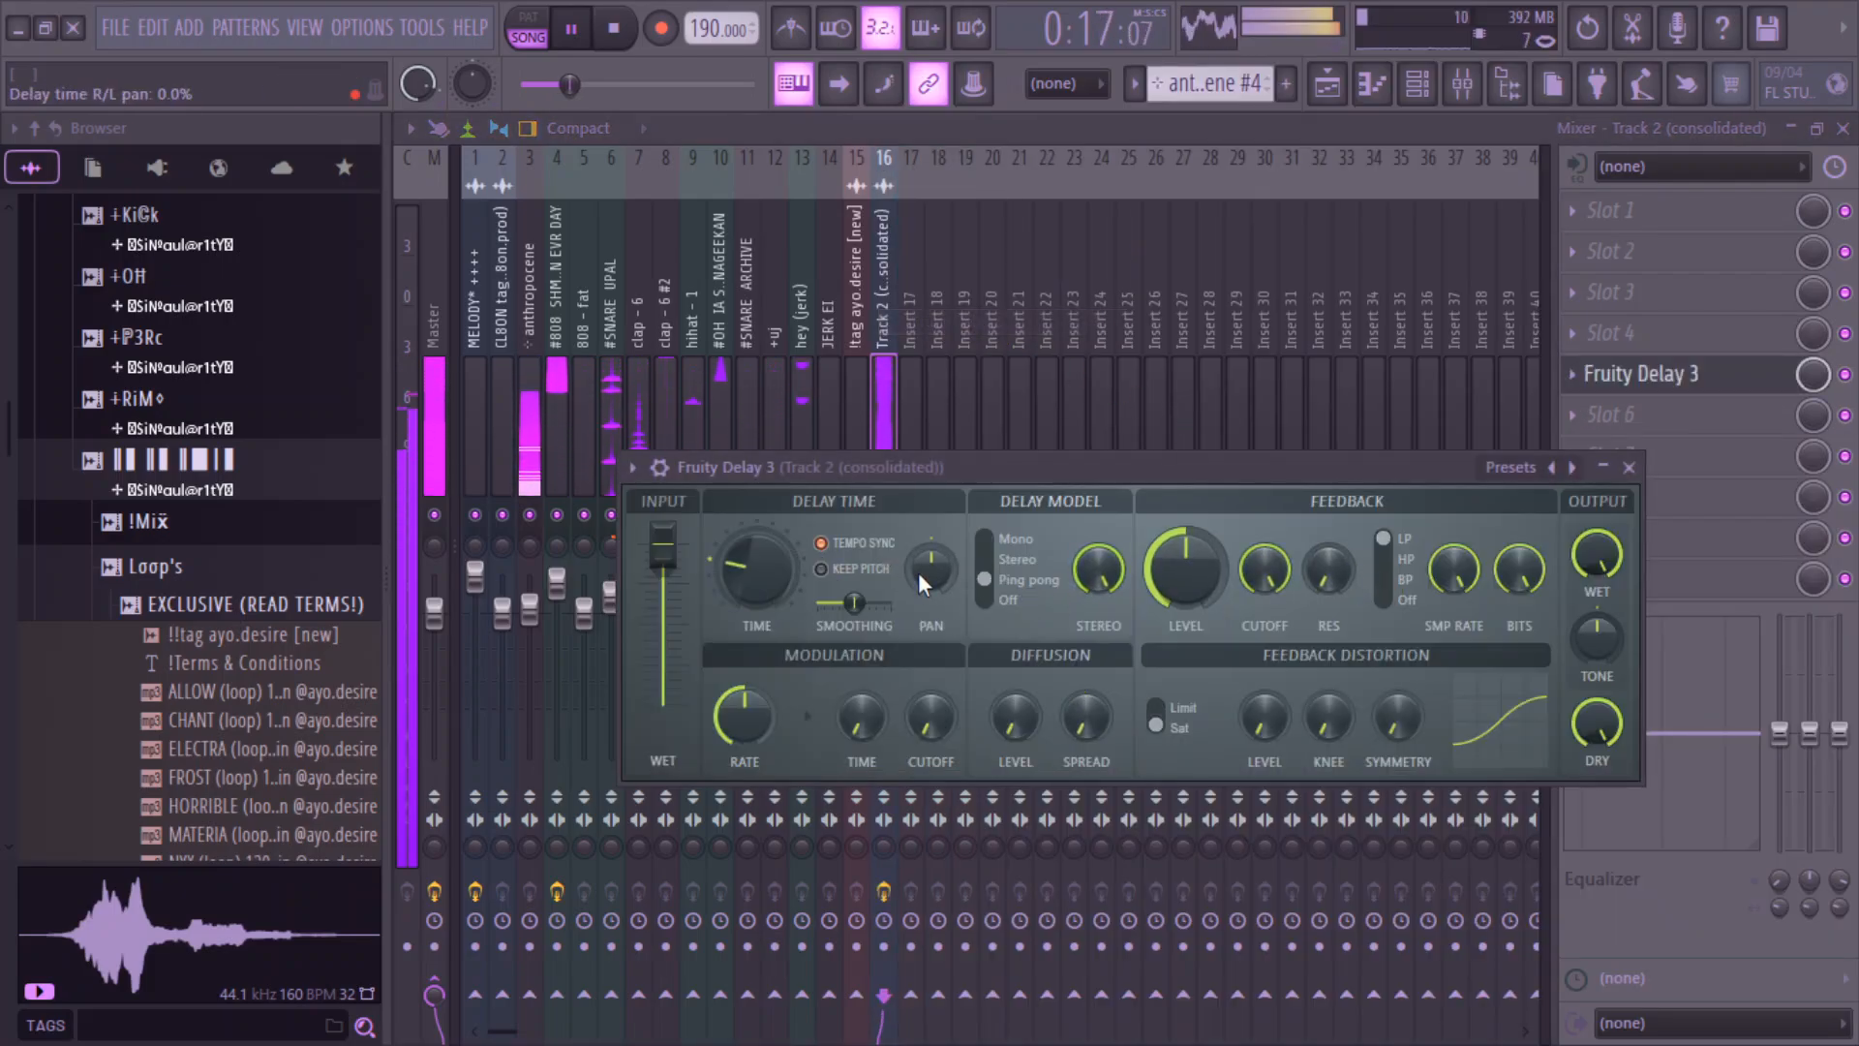
drag(664, 540, 664, 684)
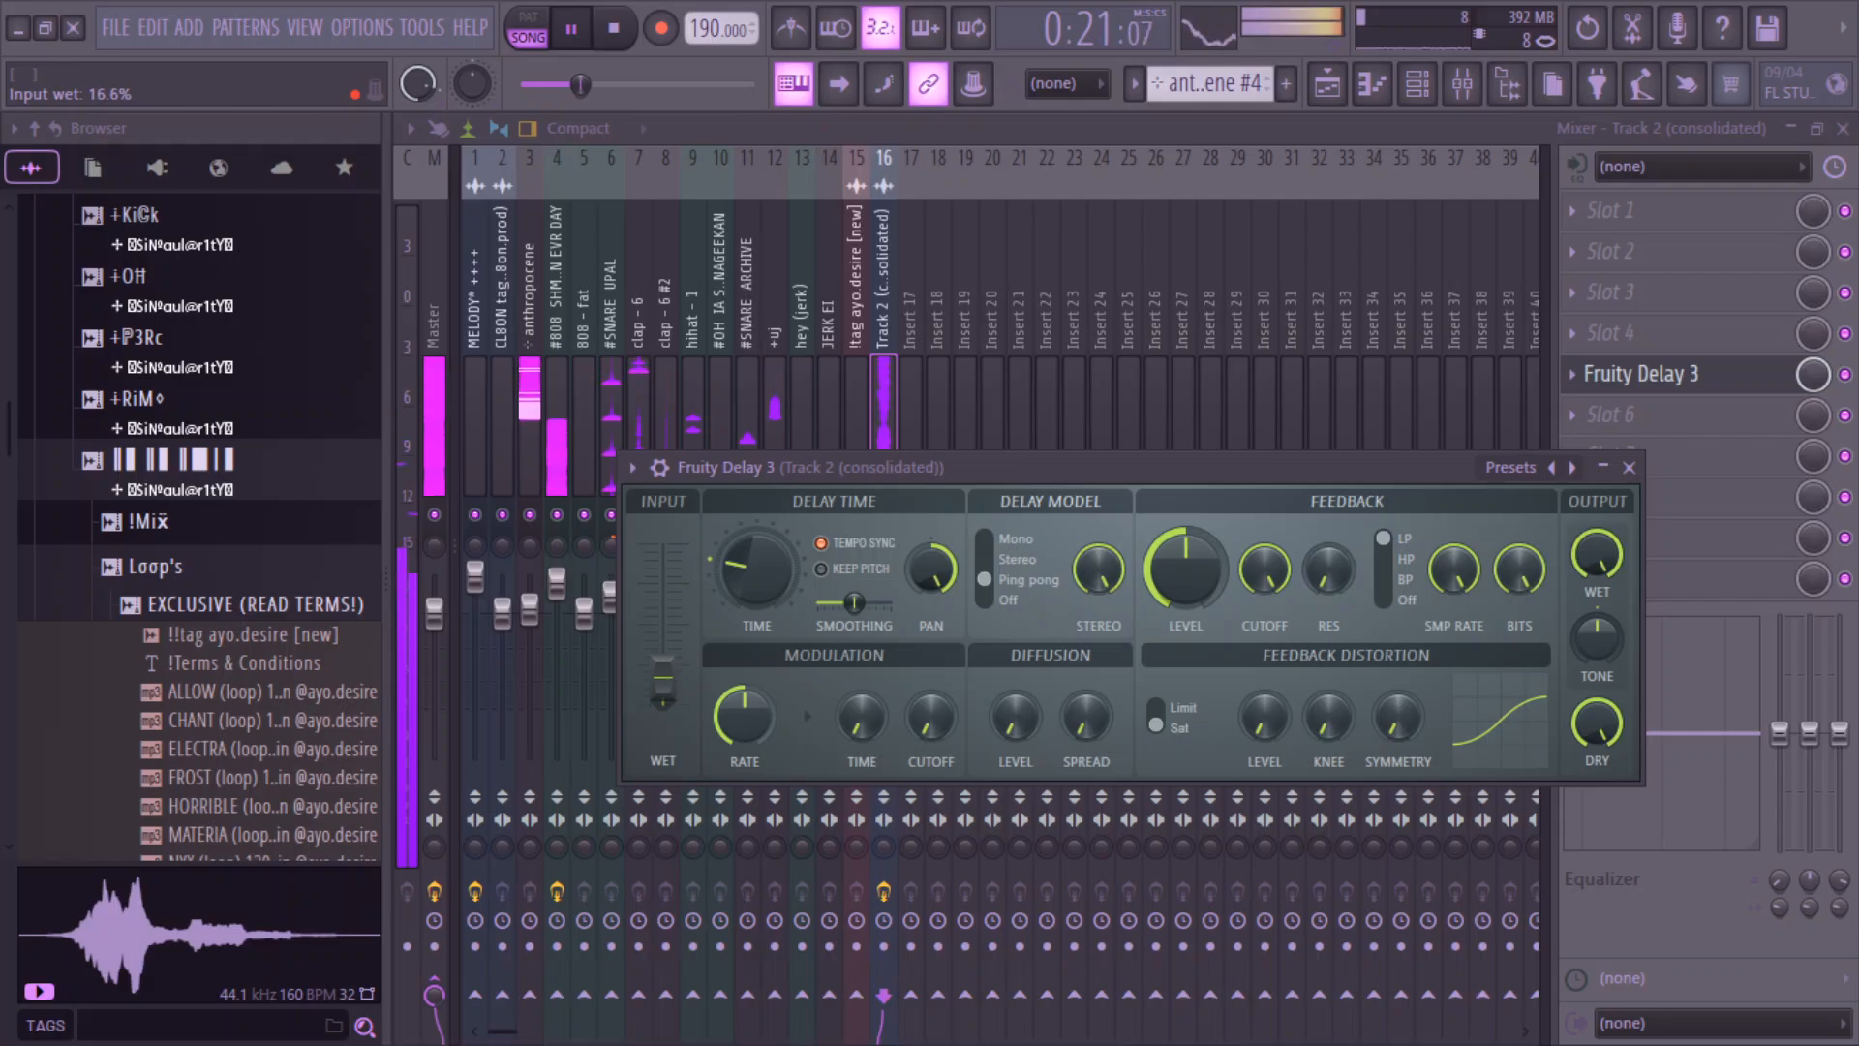
- Play the end of the arrangement from about bar 64 to hear the melody's delay tail, and stop playback
click(1328, 85)
click(1499, 191)
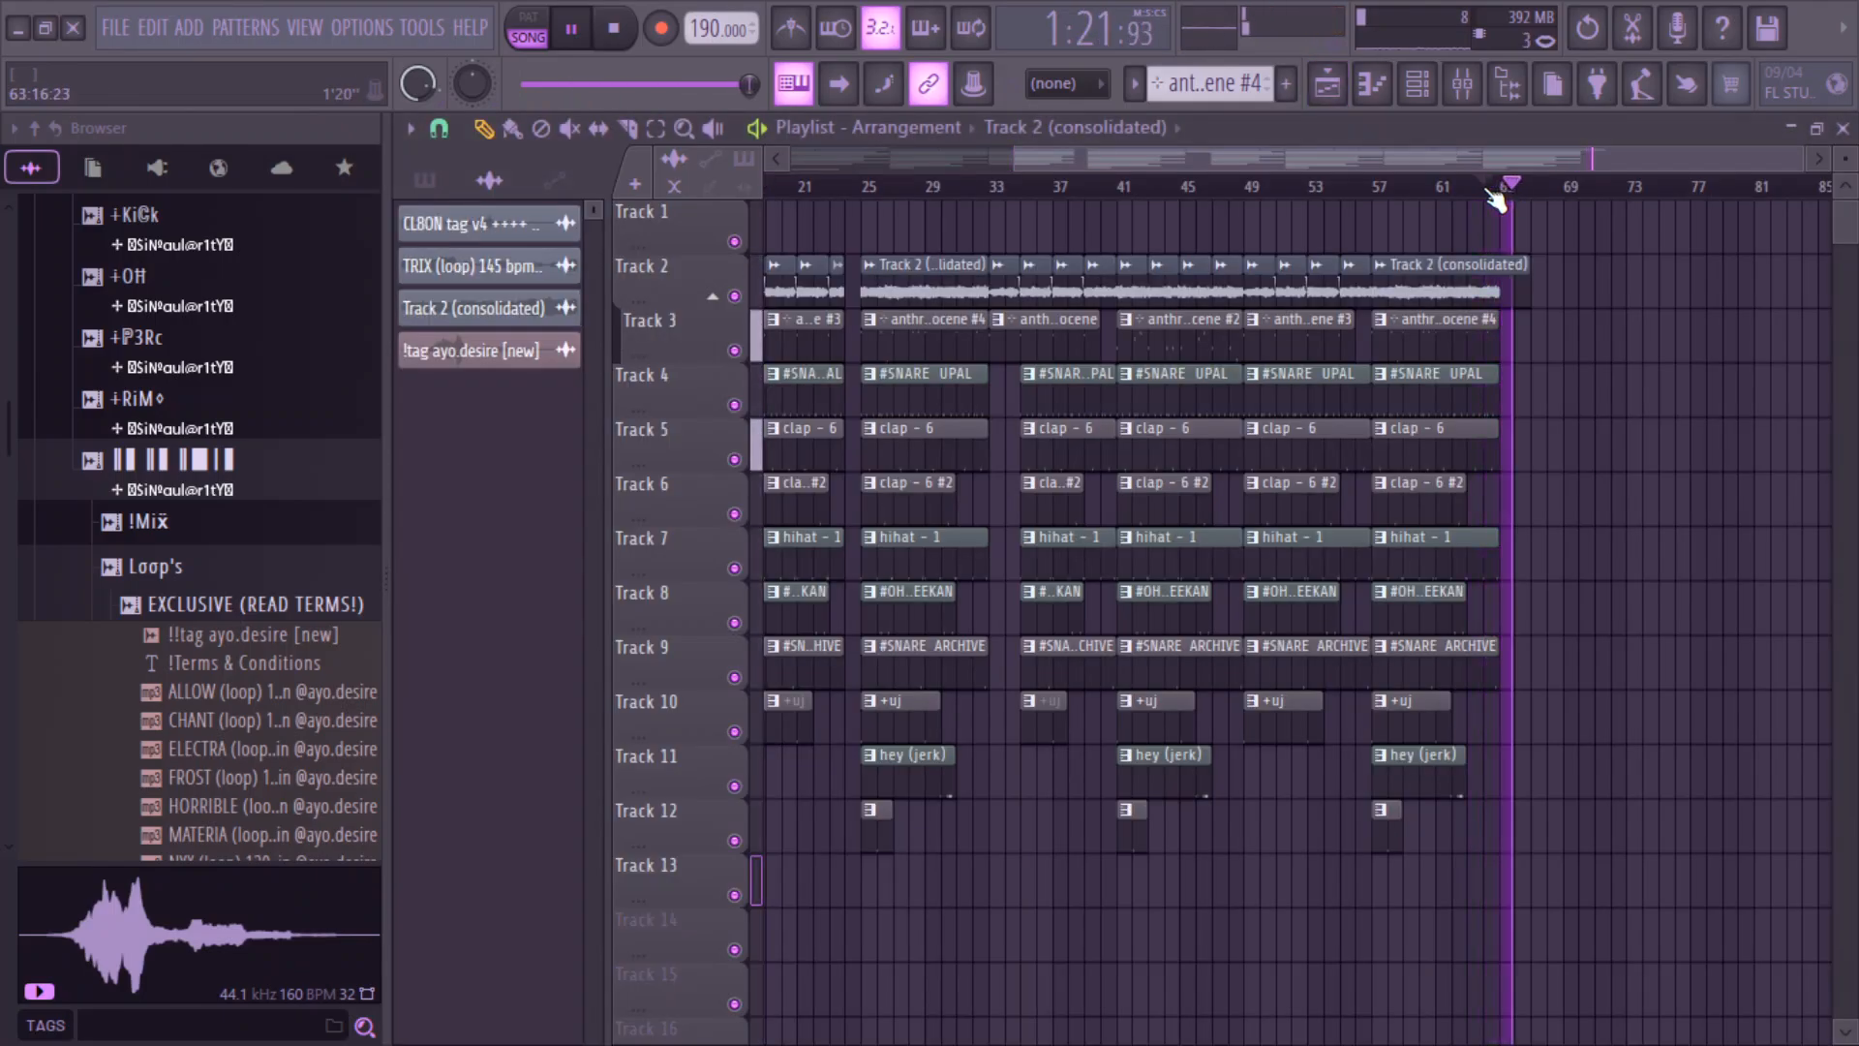
drag(1511, 159, 4, 157)
key(space)
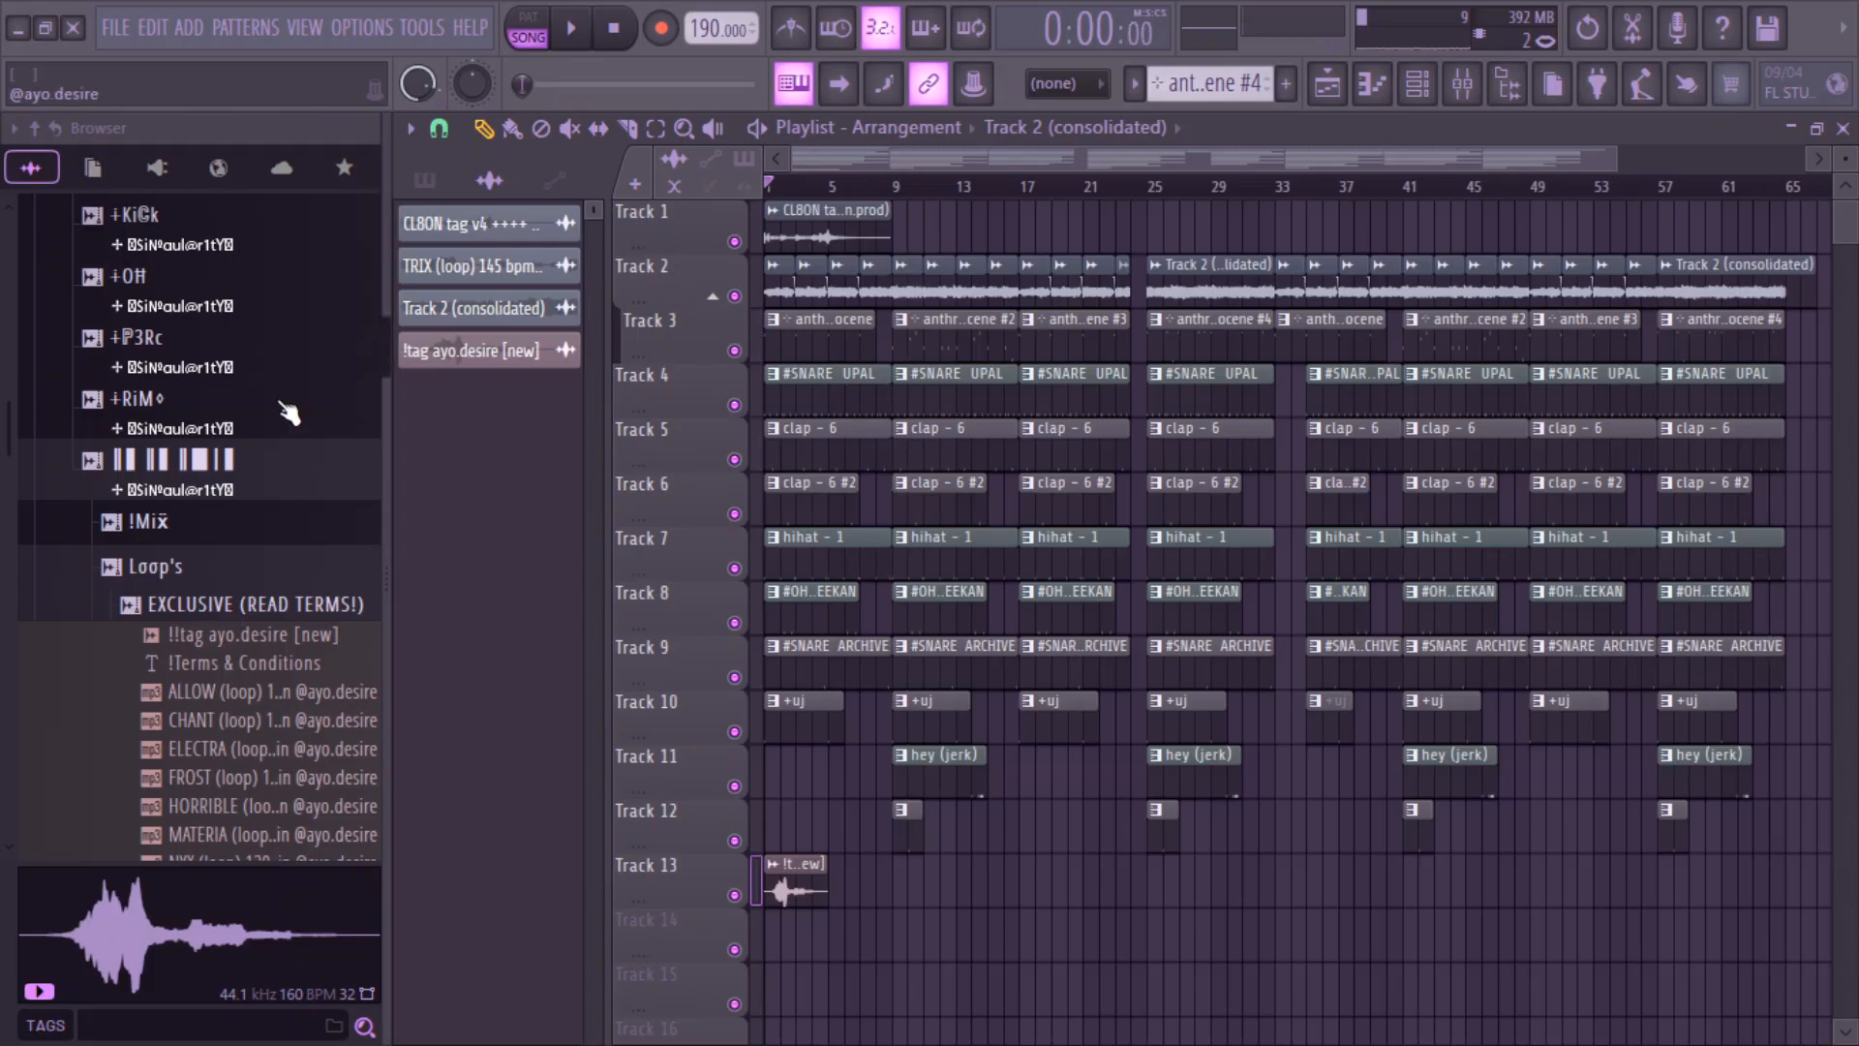
- Move the !tag ayo.desire [new] clip to track 11 at bar 1, and check the channel settings of both producer tags
drag(827, 893, 794, 793)
double_click(790, 771)
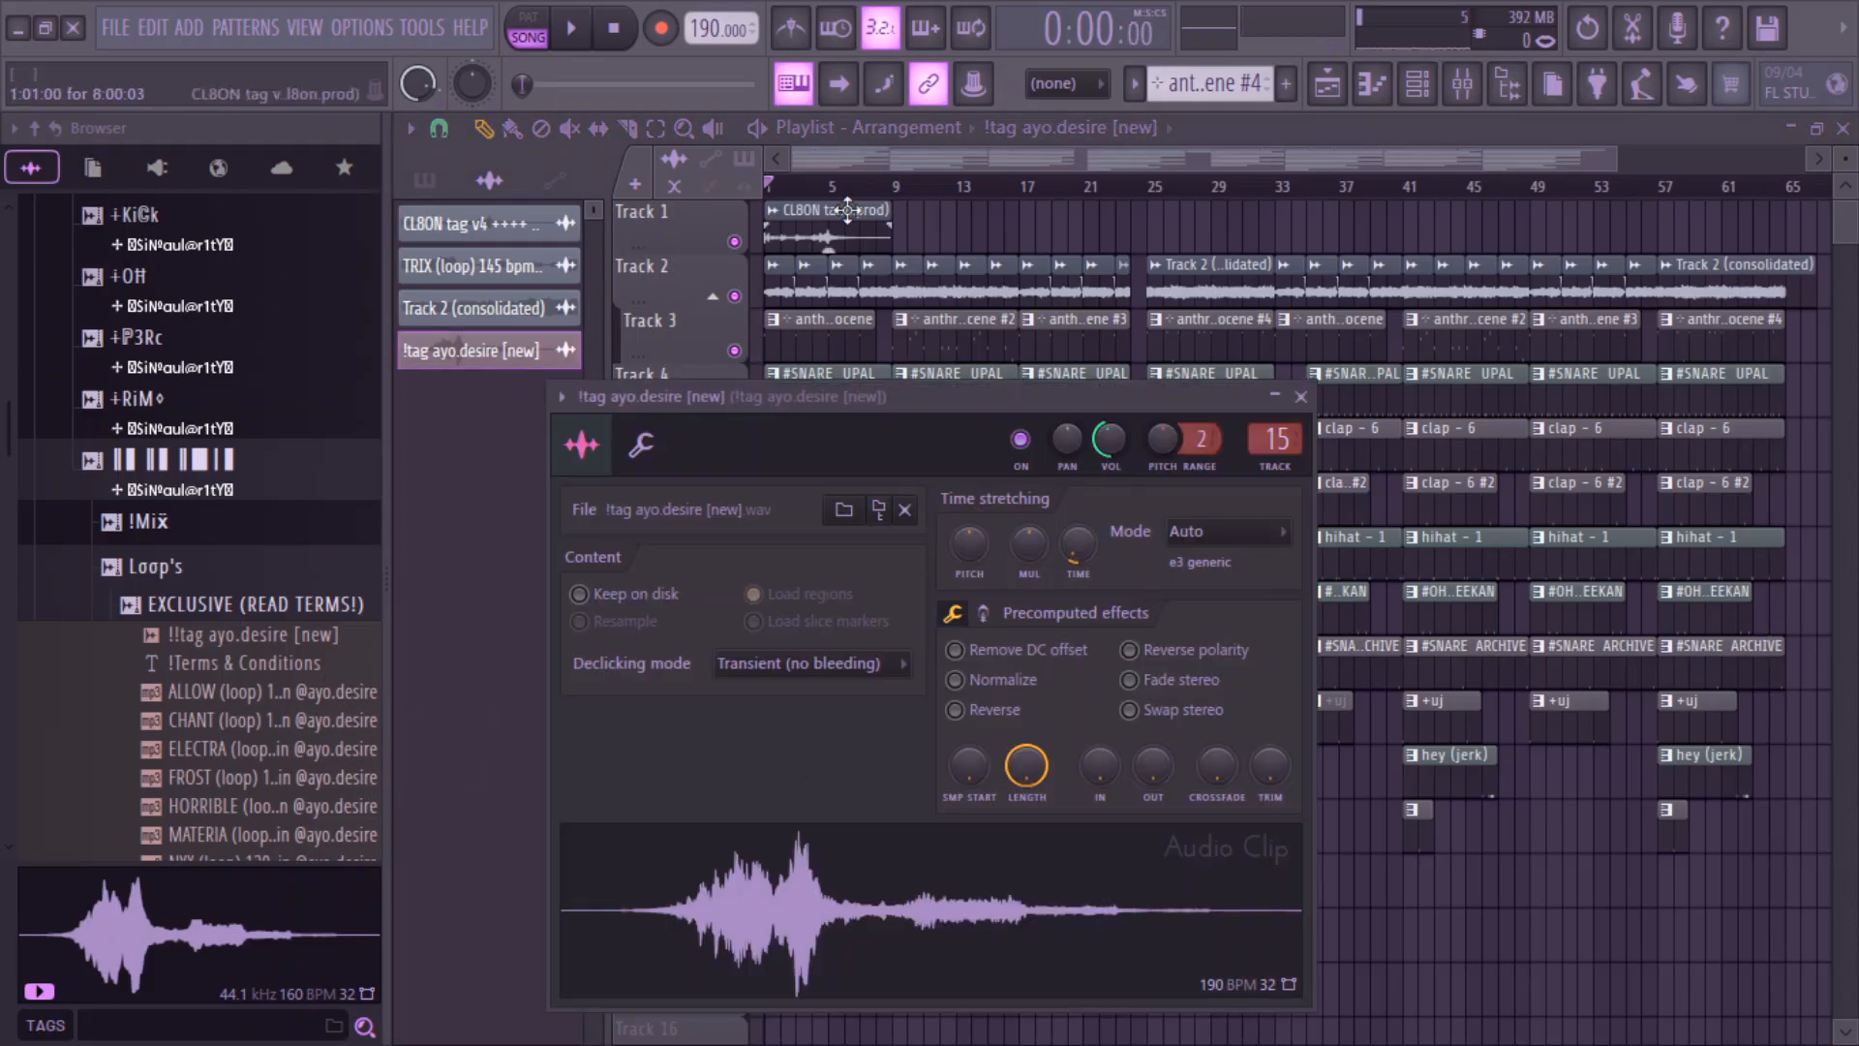
double_click(780, 216)
- Play the beat's opening while checking the tag tracks in the mixer, stop playback, and return to the playlist
key(space)
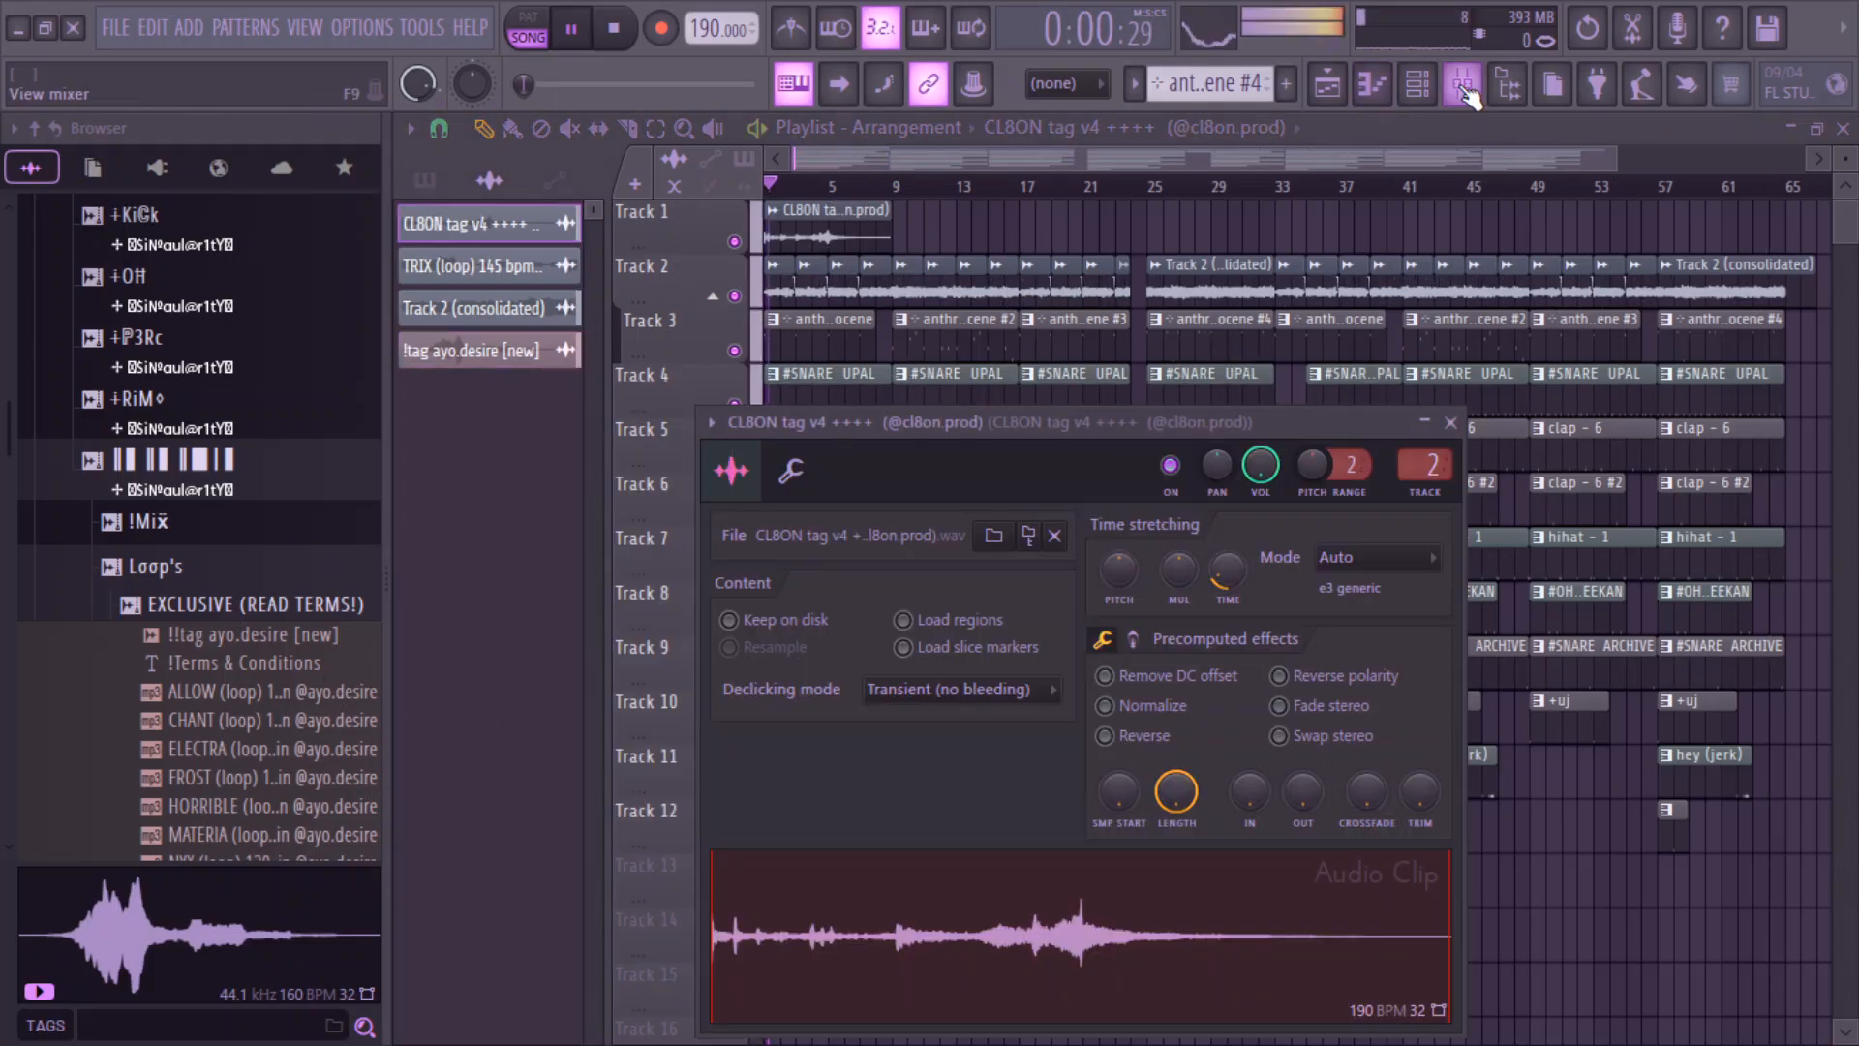
click(1464, 88)
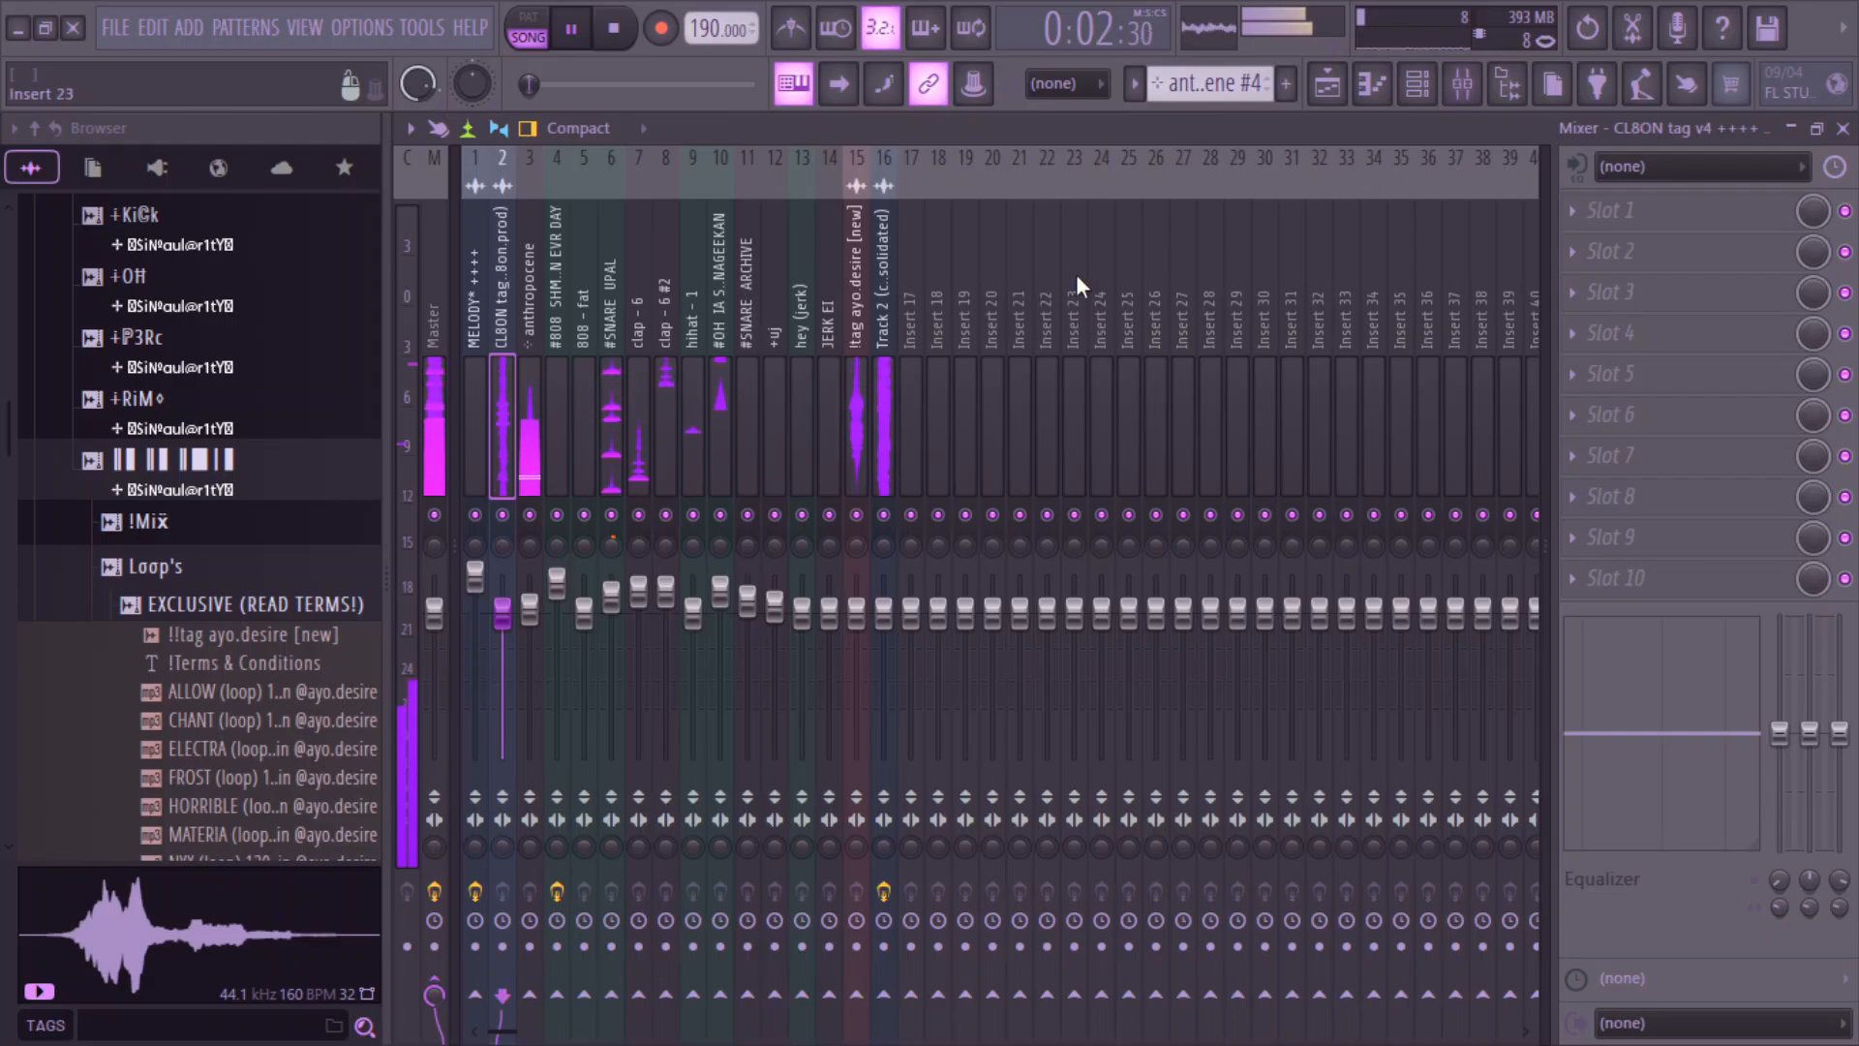
key(space)
click(1326, 92)
- Switch to OBS Studio, minimize it, and play the finished arrangement from the start in FL Studio
key(super)
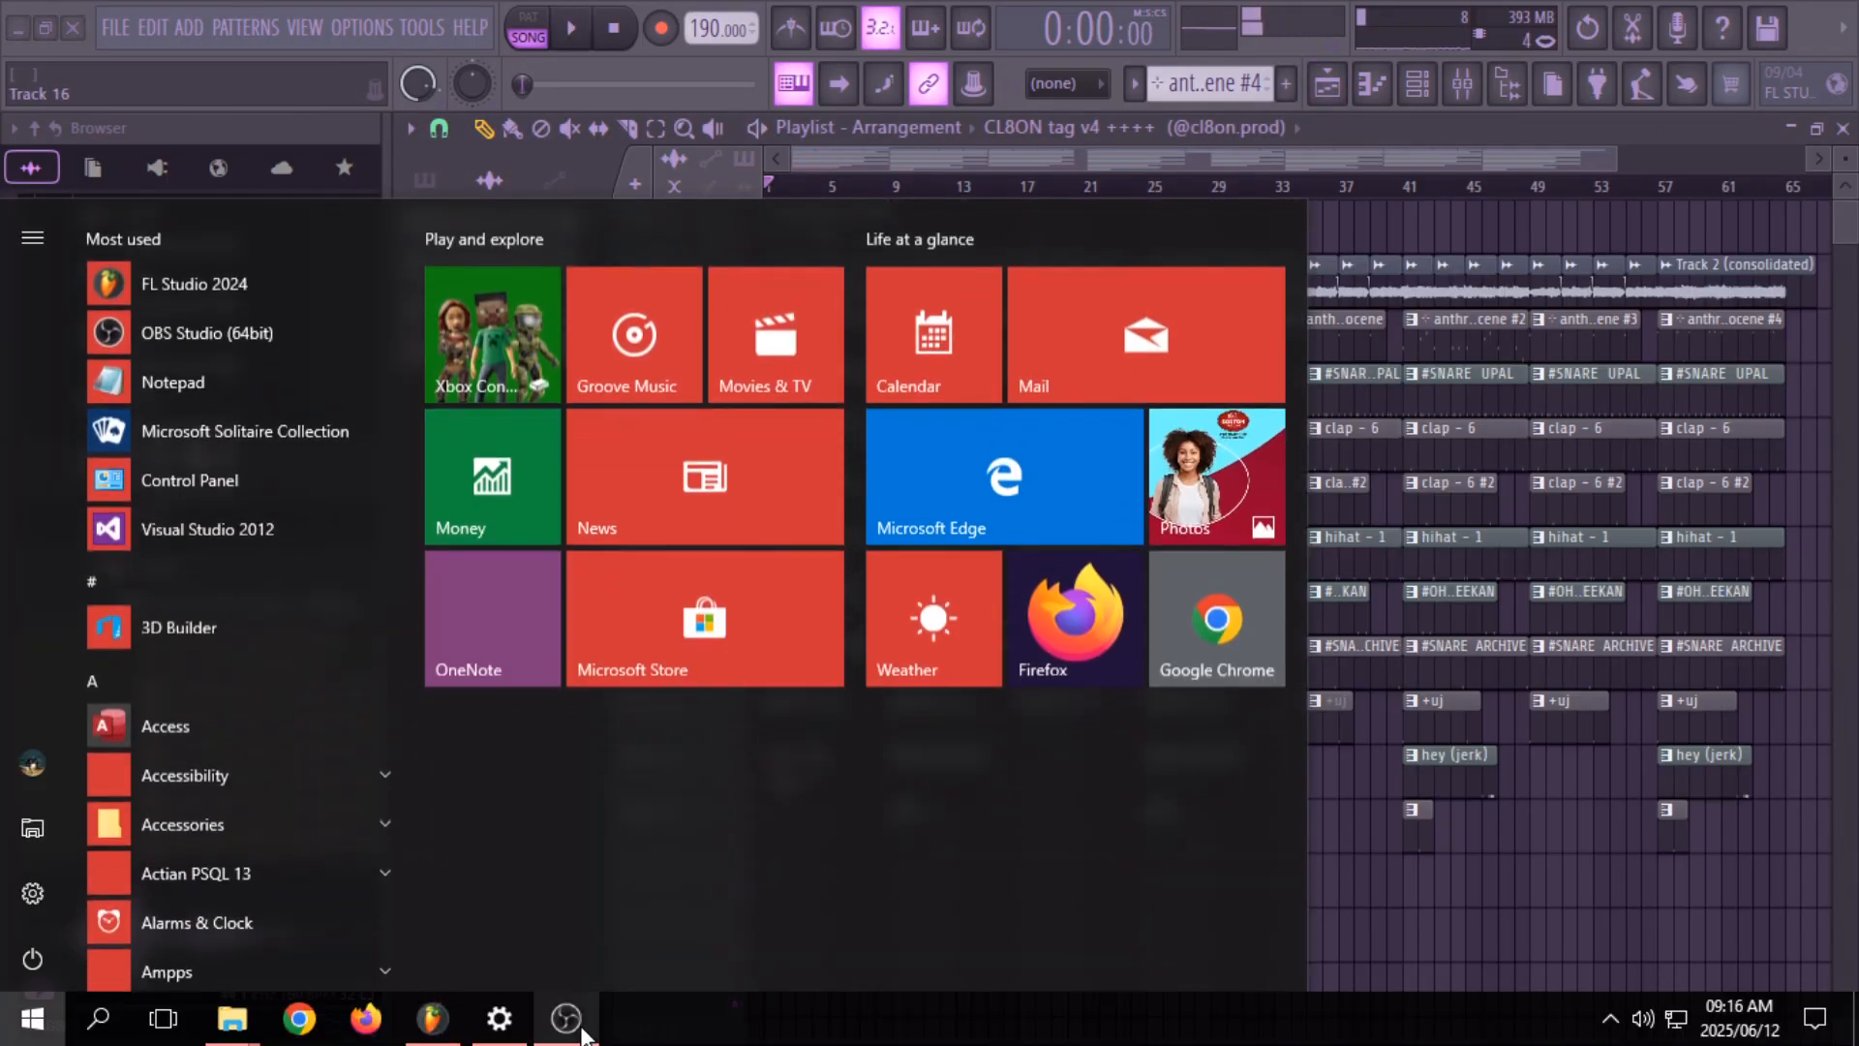
click(571, 1019)
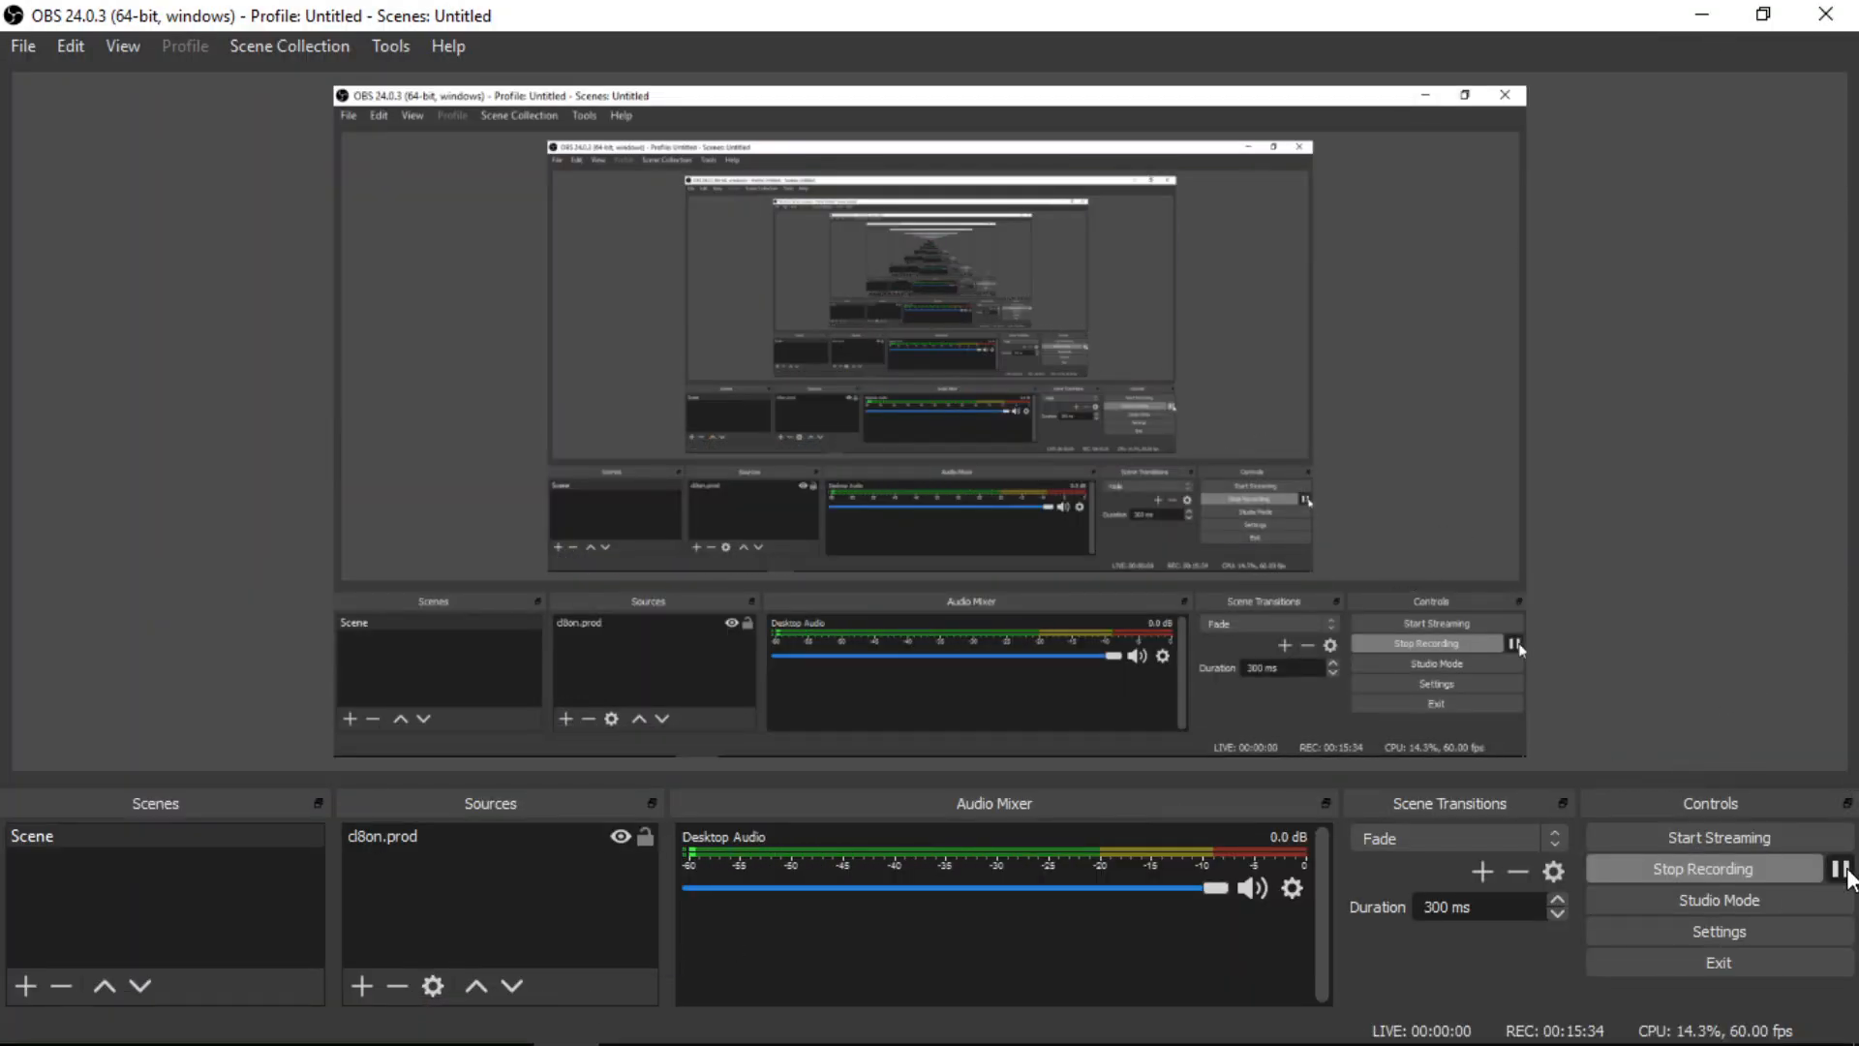
click(1702, 13)
key(space)
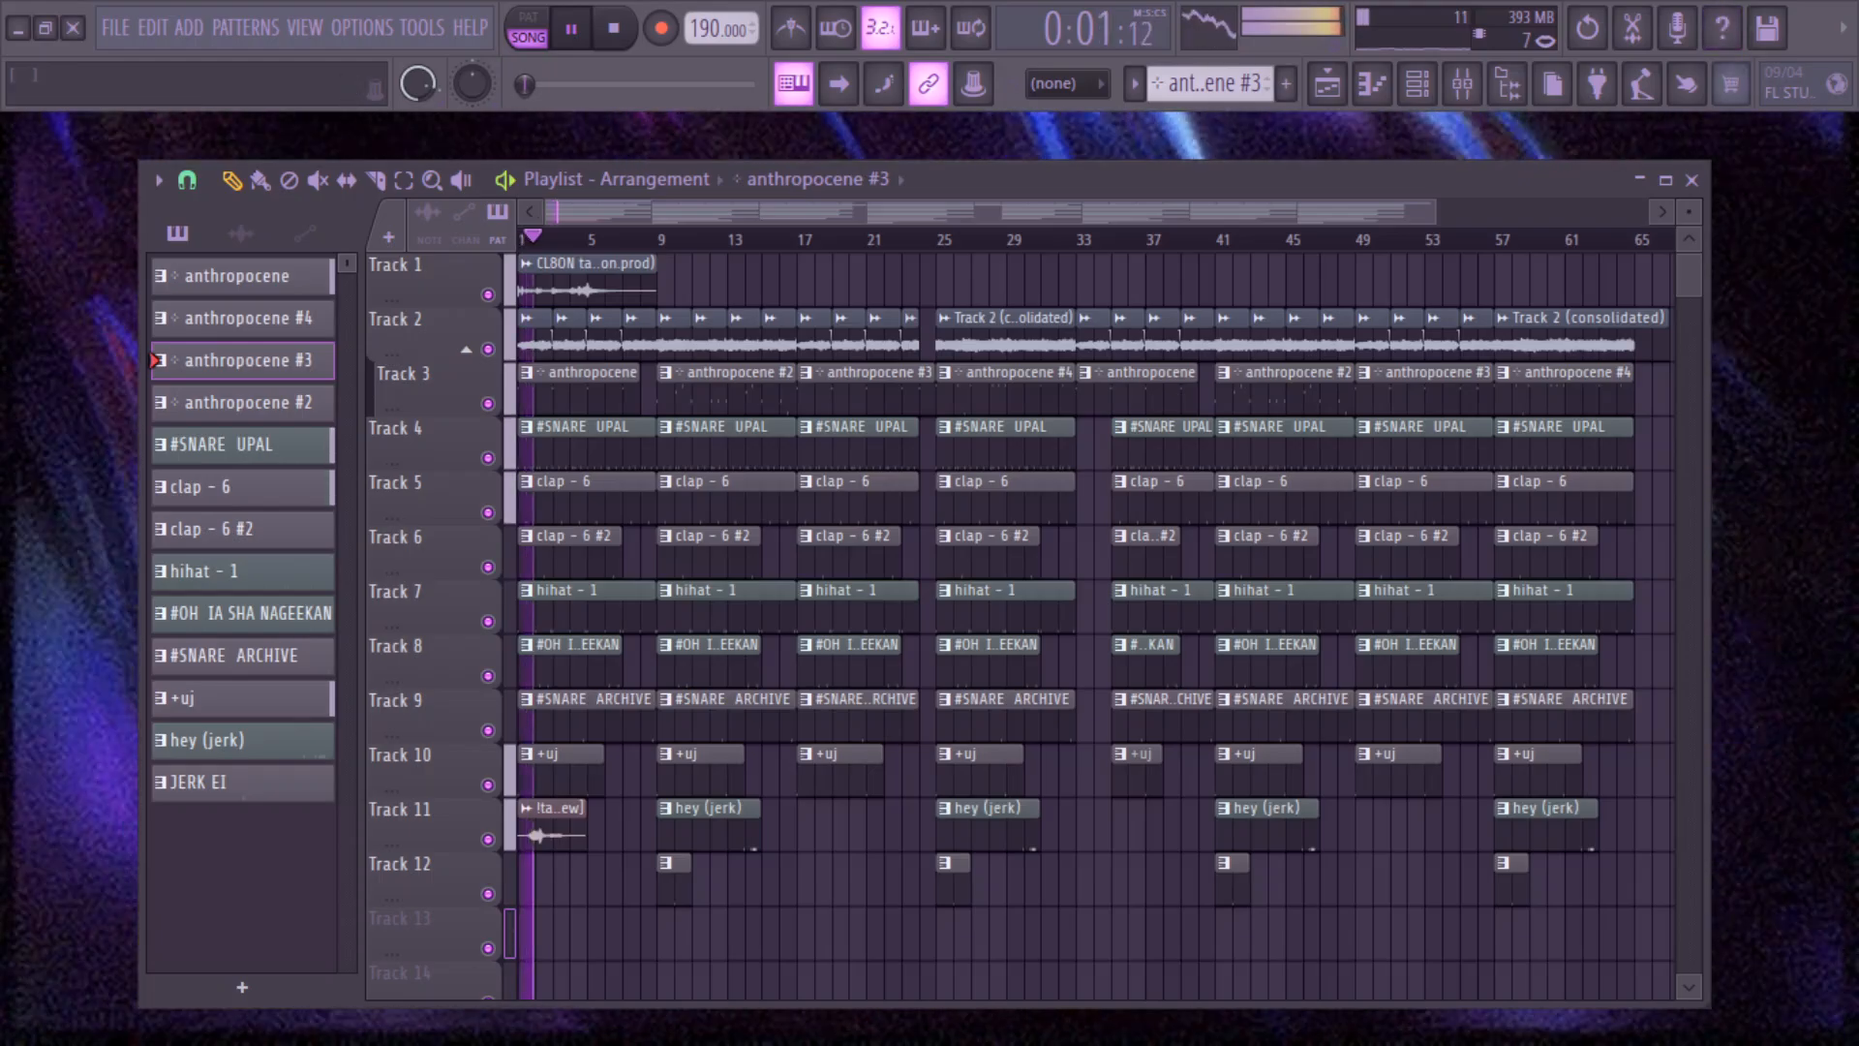